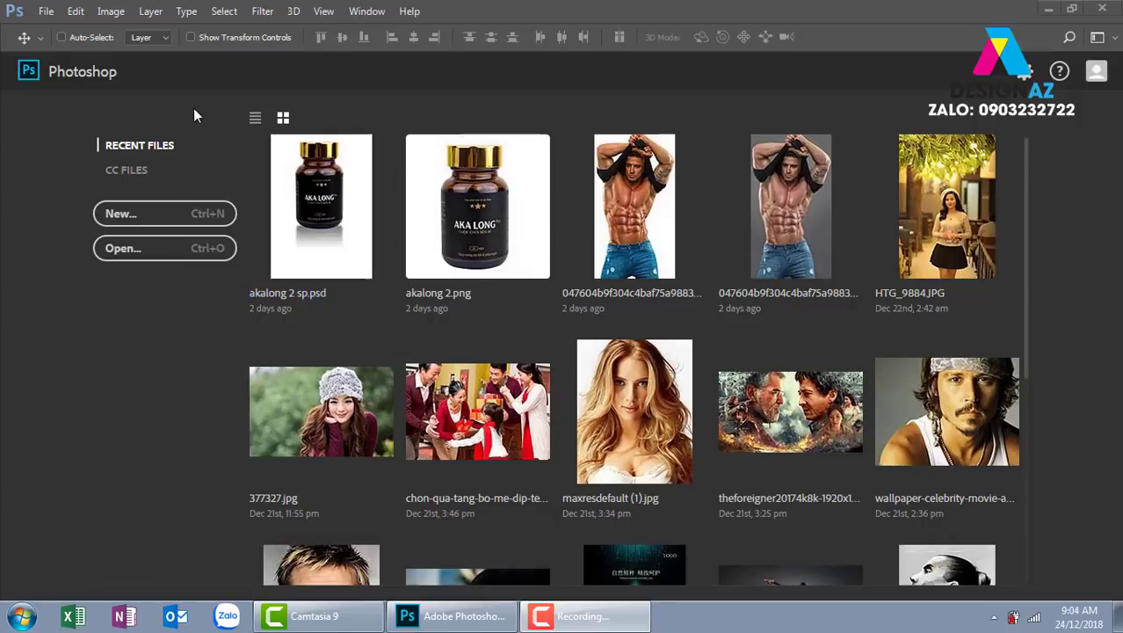
Open the image ch2_biergarden_lg from the PHOTOSHOP > Sửa ảnh folder on Local Disk (E:).
left_click(223, 252)
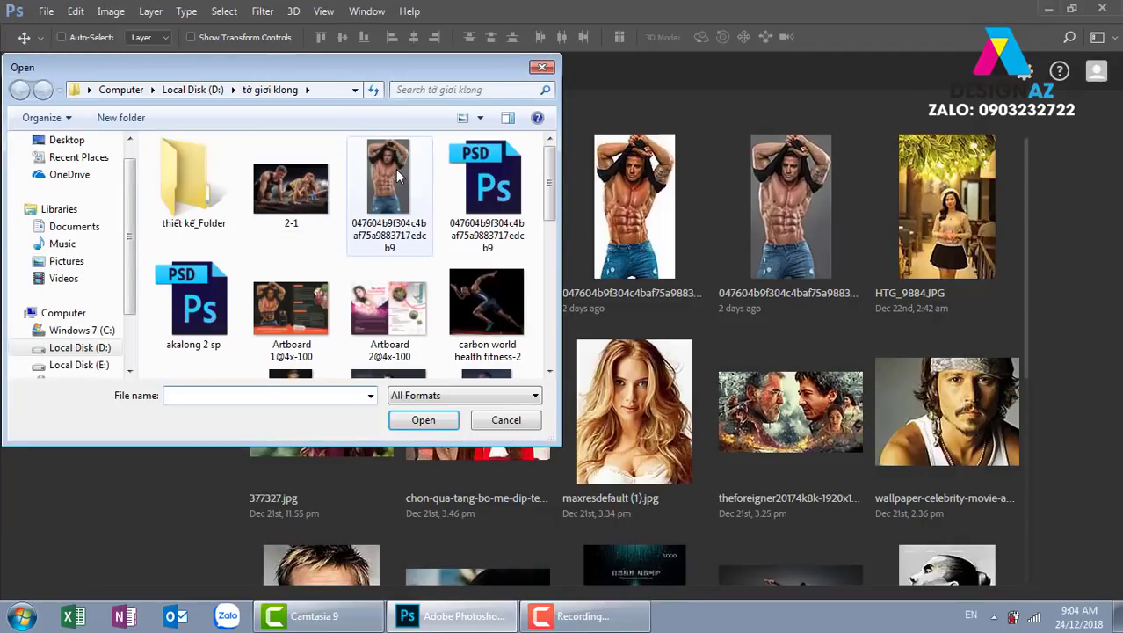
left_click_drag(391, 67, 556, 72)
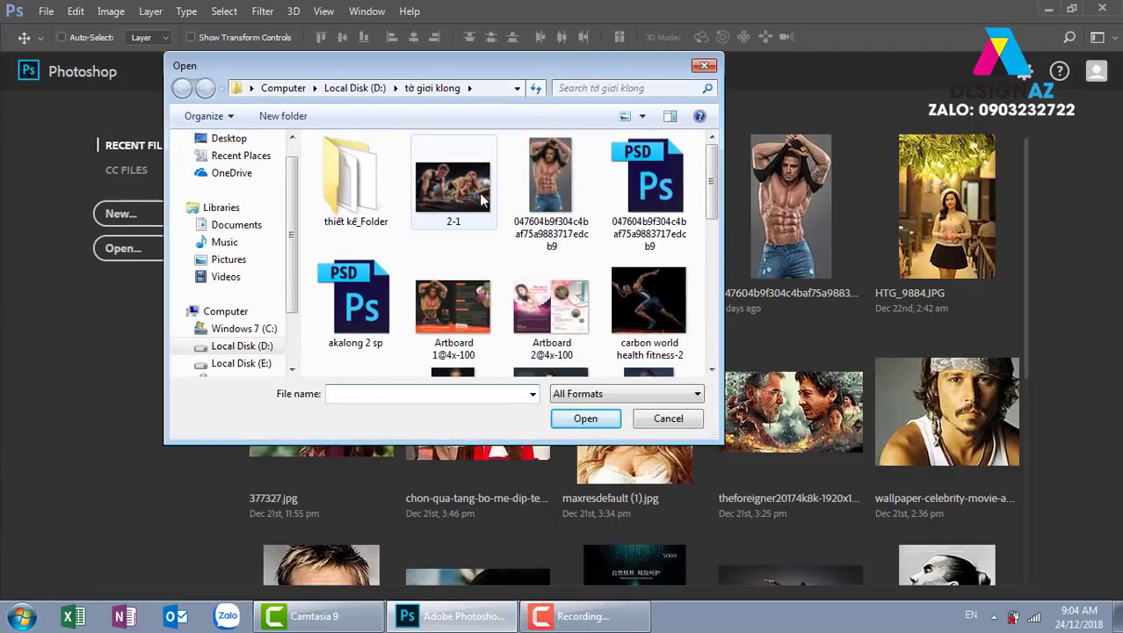
left_click(266, 365)
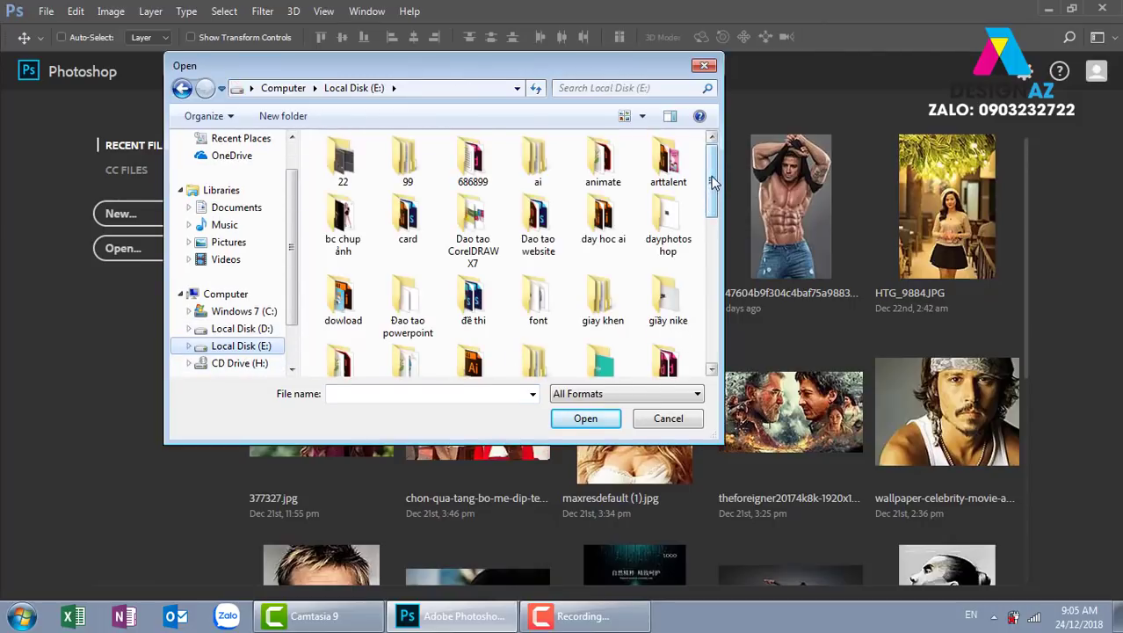
left_click_drag(714, 180, 700, 268)
double_click(675, 290)
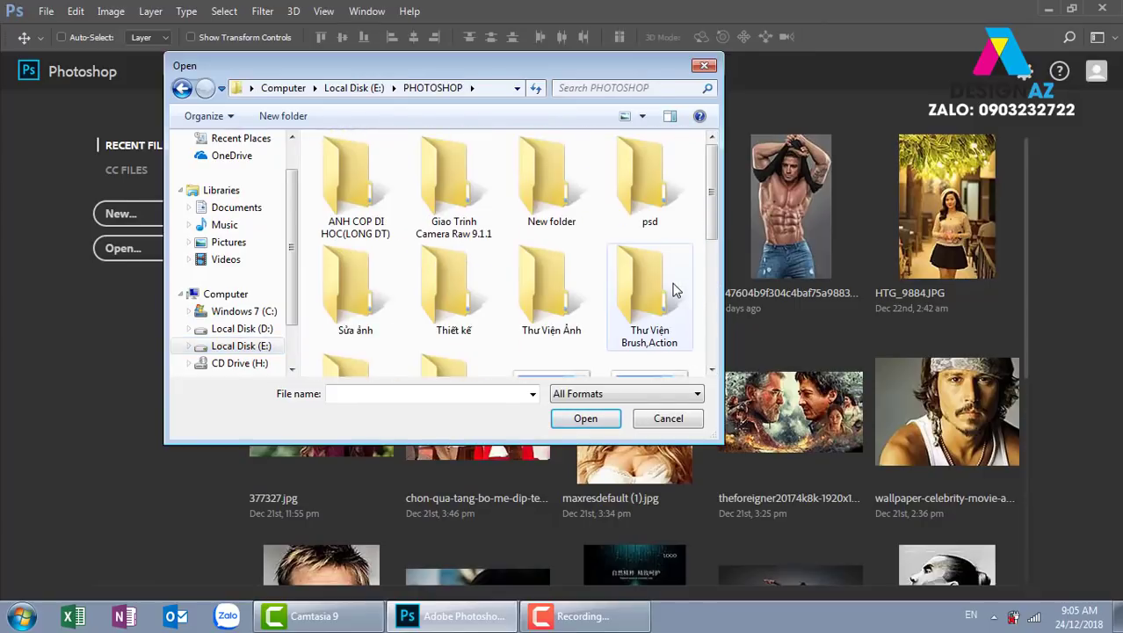
left_click_drag(716, 206, 717, 236)
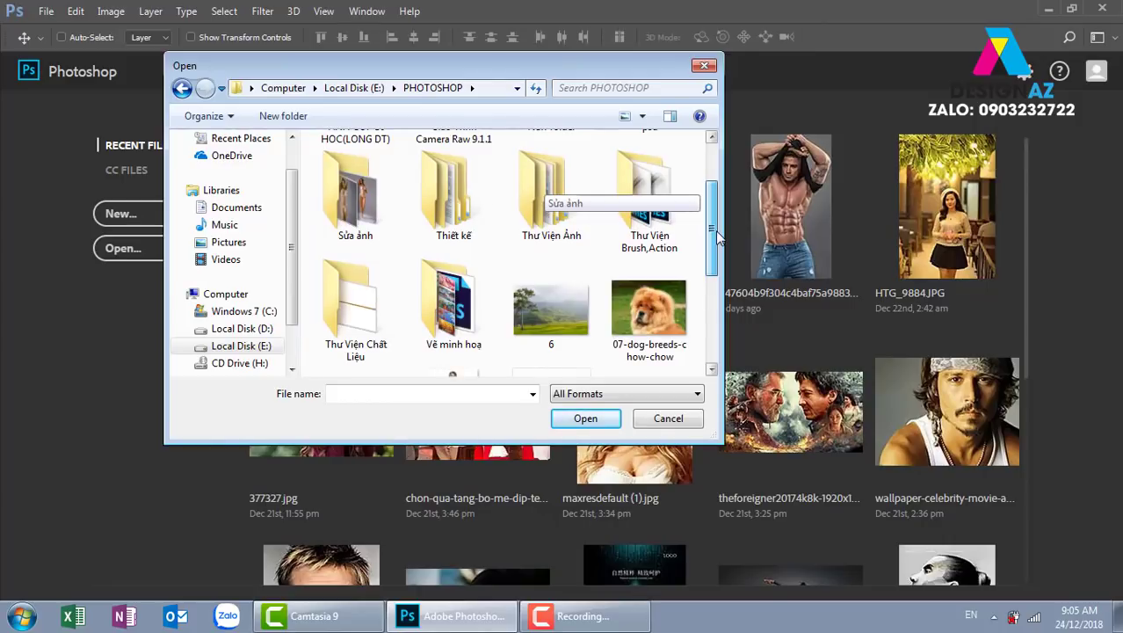
left_click_drag(717, 235, 725, 188)
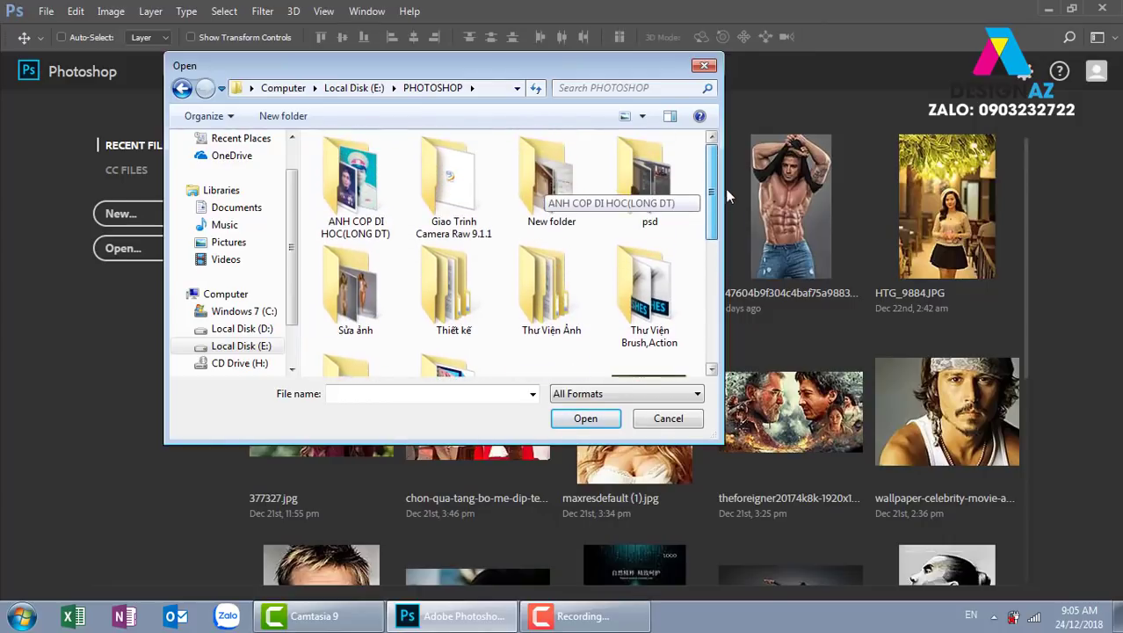
left_click(342, 195)
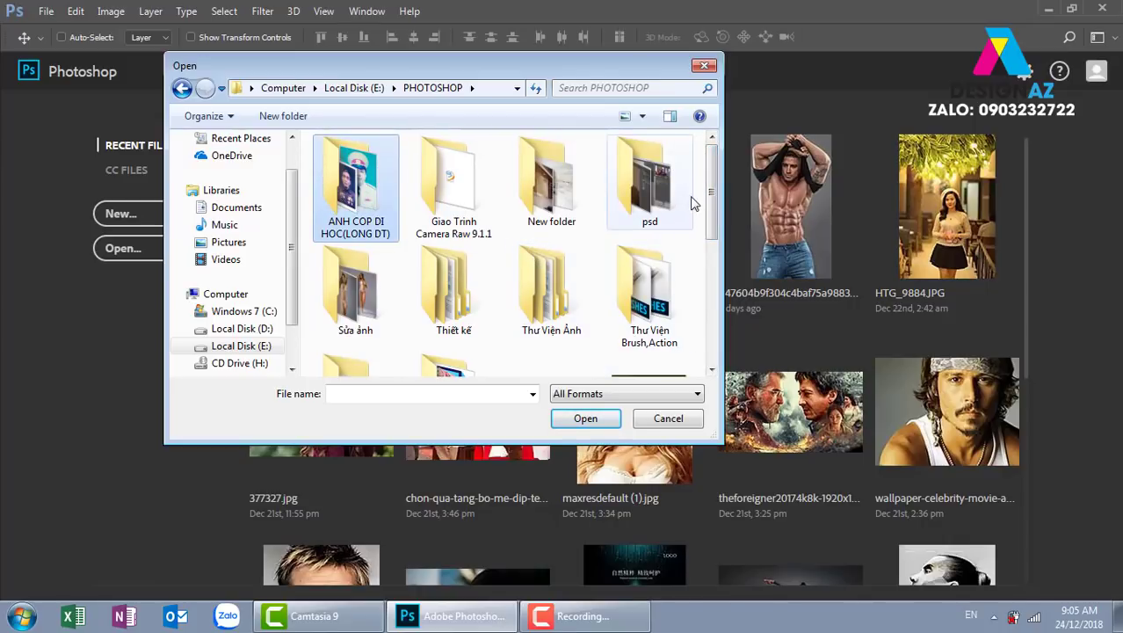
scroll(717, 202, "down", 1)
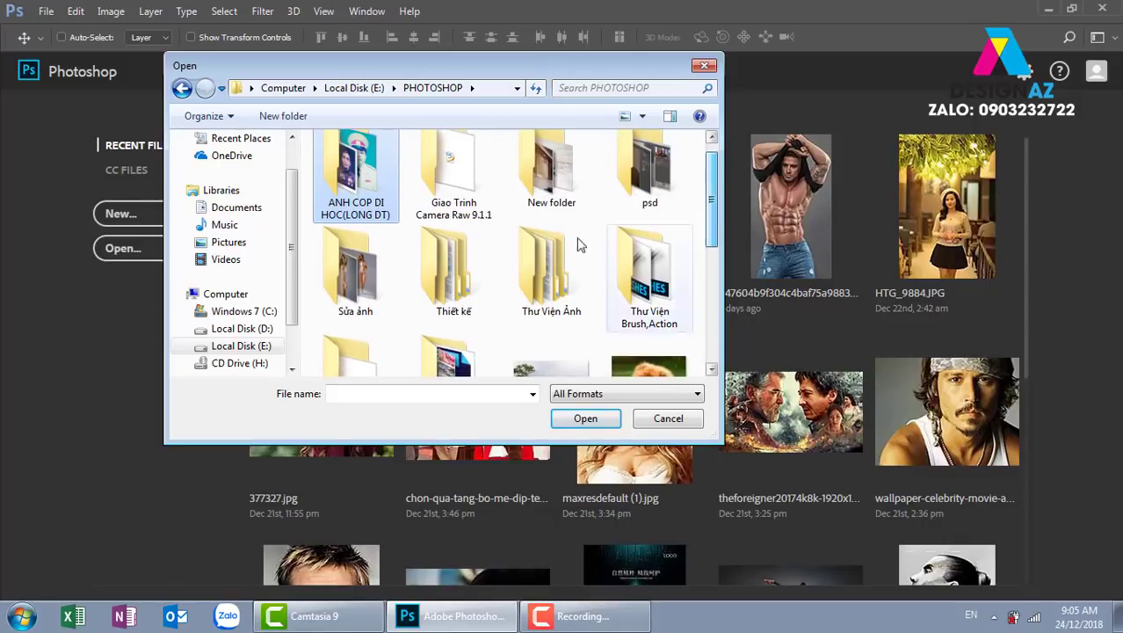
double_click(373, 283)
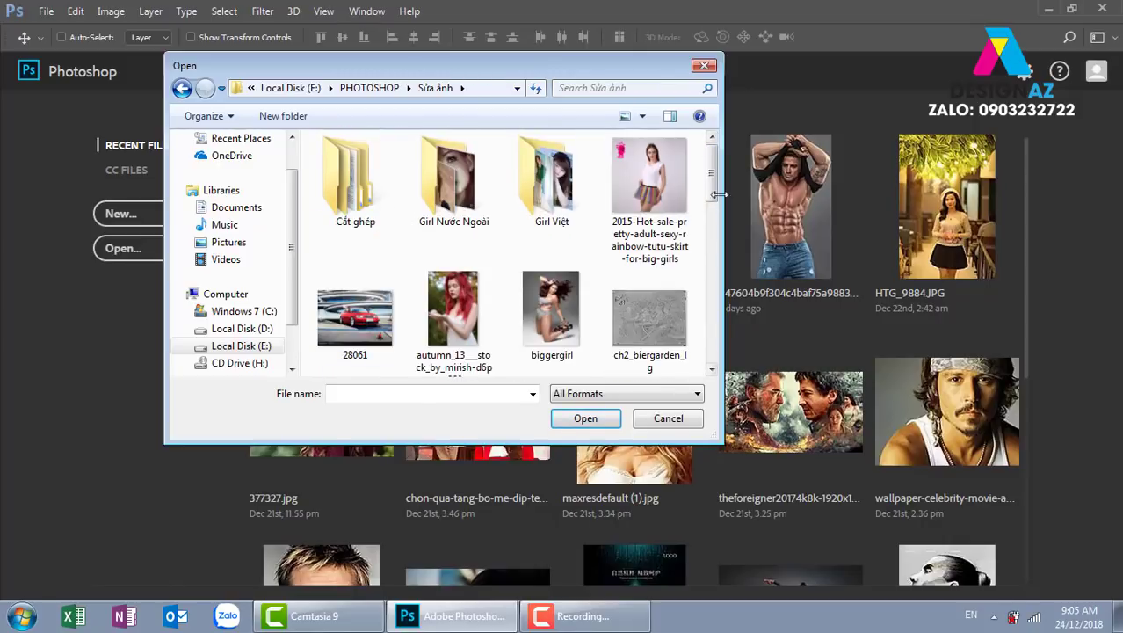
left_click(673, 341)
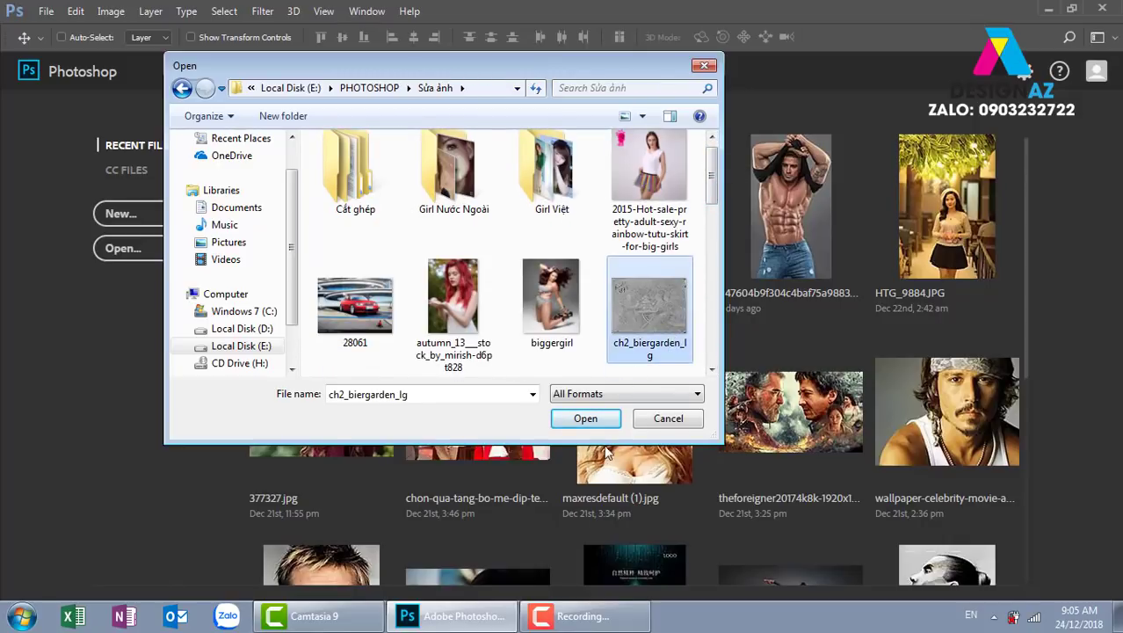
left_click(596, 421)
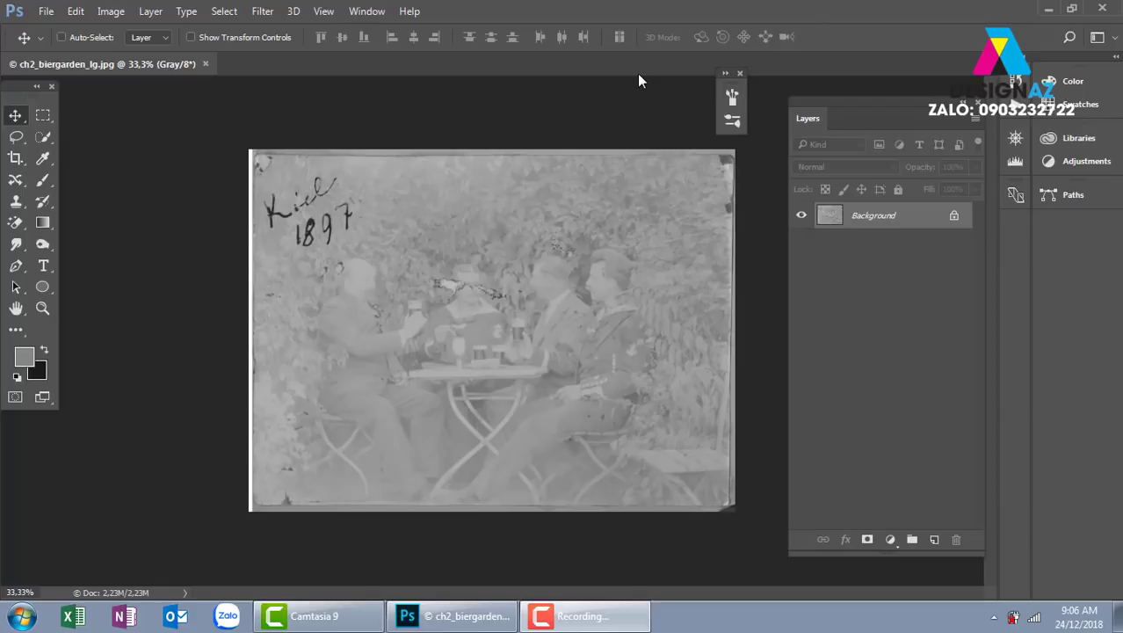
Adjust the faded photo with Levels, setting the Gray channel's input black point to 111 and white point to 179.
left_click(116, 15)
mouse_move(134, 54)
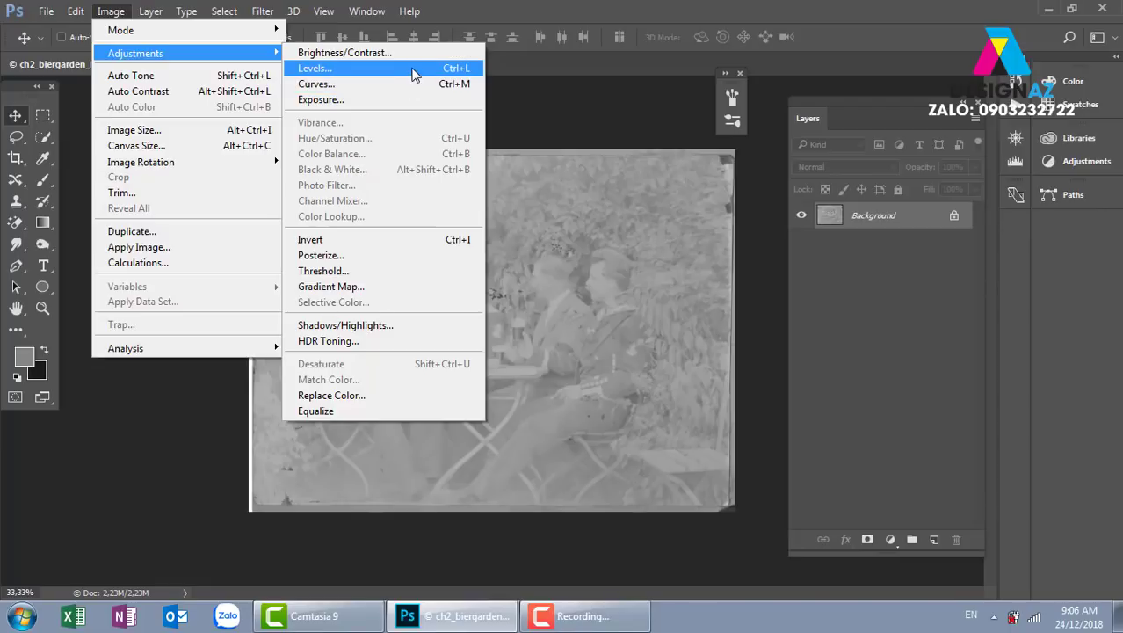
left_click(350, 68)
left_click_drag(808, 131, 584, 171)
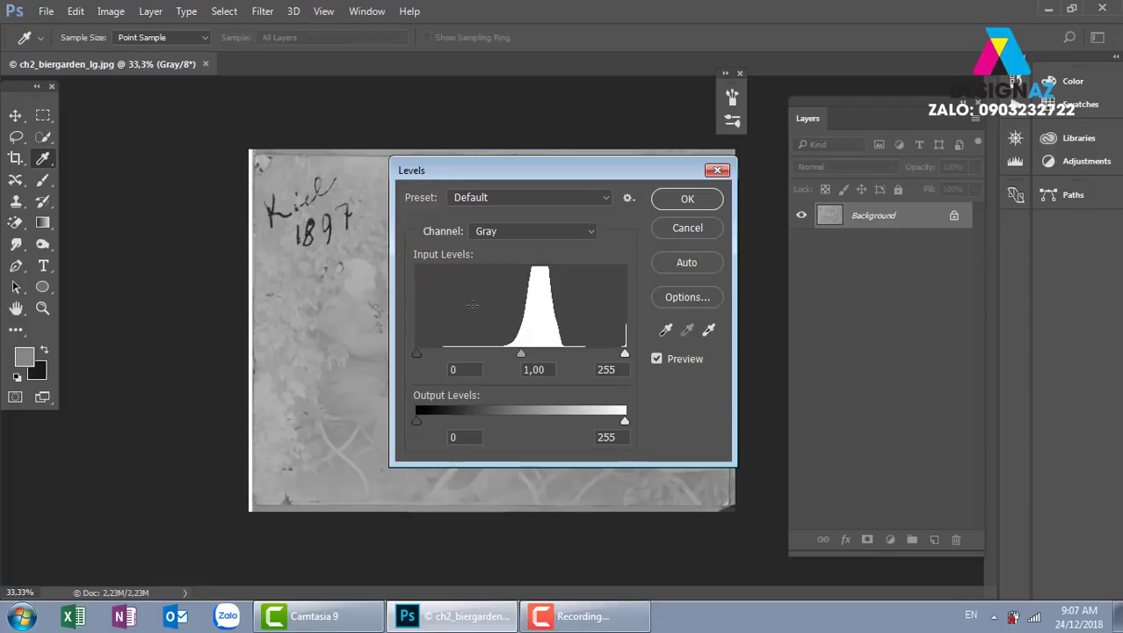
left_click(416, 353)
left_click_drag(543, 168, 773, 181)
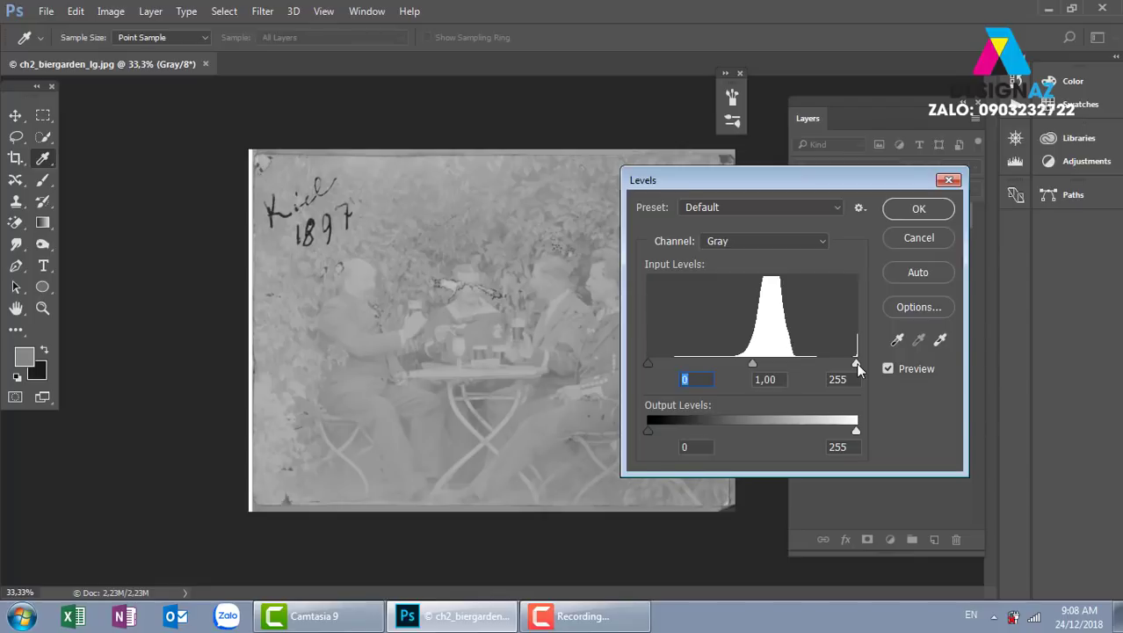
left_click_drag(815, 182, 771, 153)
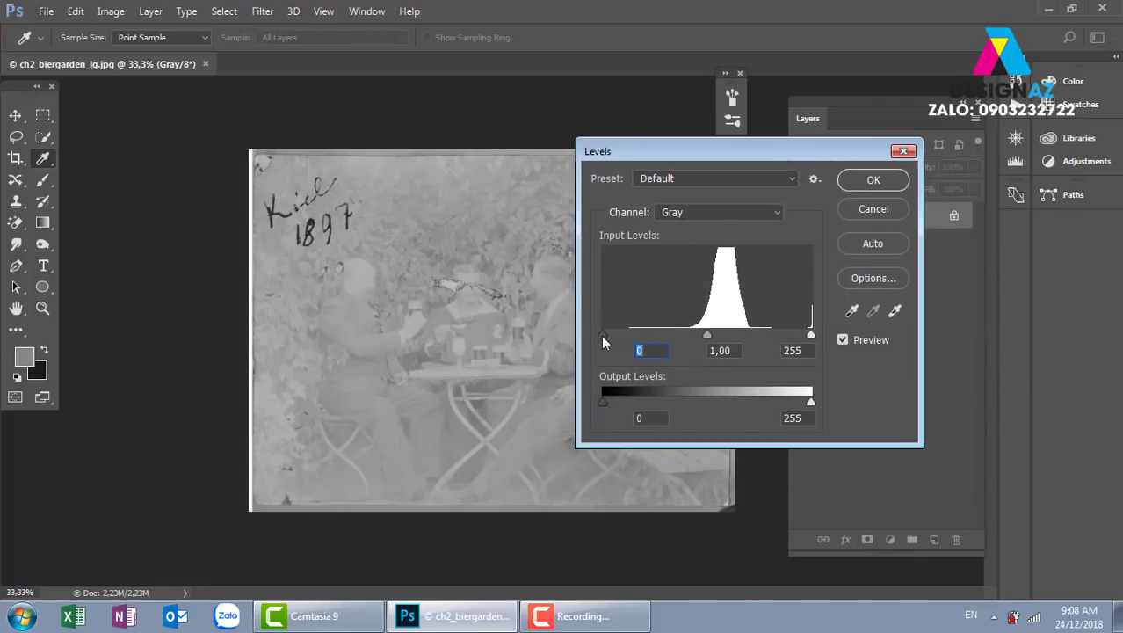
left_click_drag(601, 335, 694, 350)
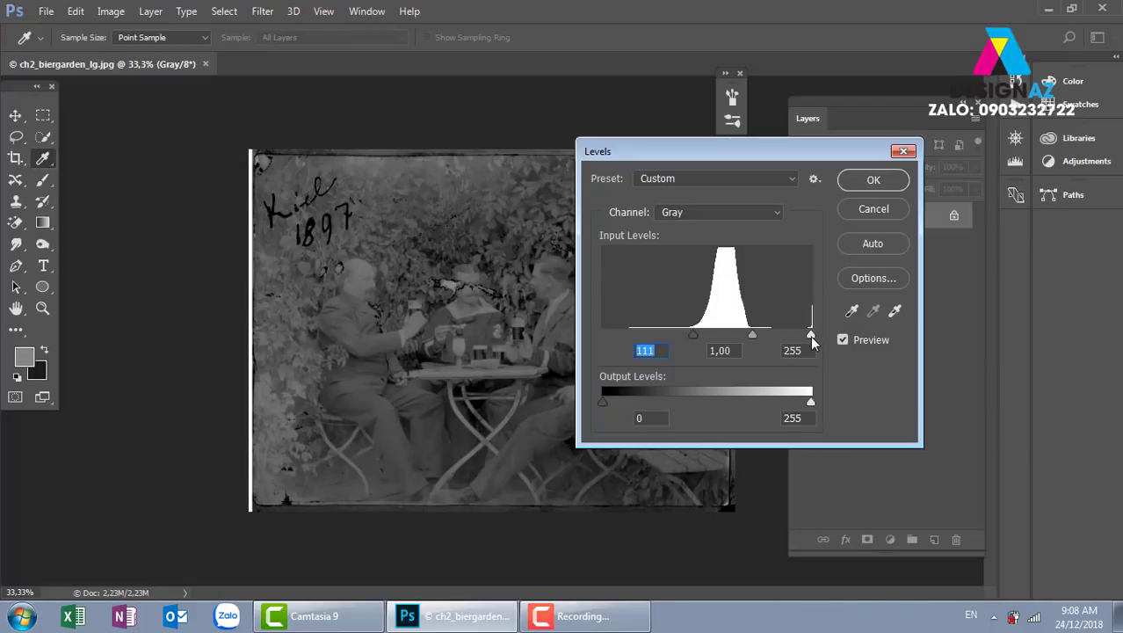
left_click_drag(810, 335, 749, 334)
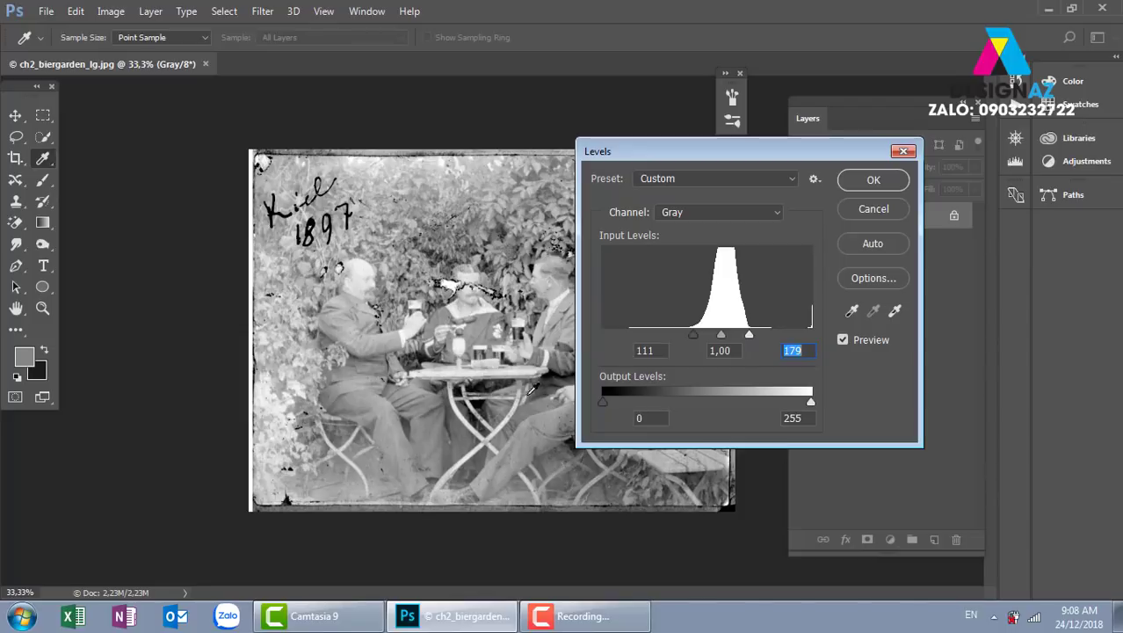
Compare the photo with the Levels preview off and on, and apply the adjustment.
left_click(842, 339)
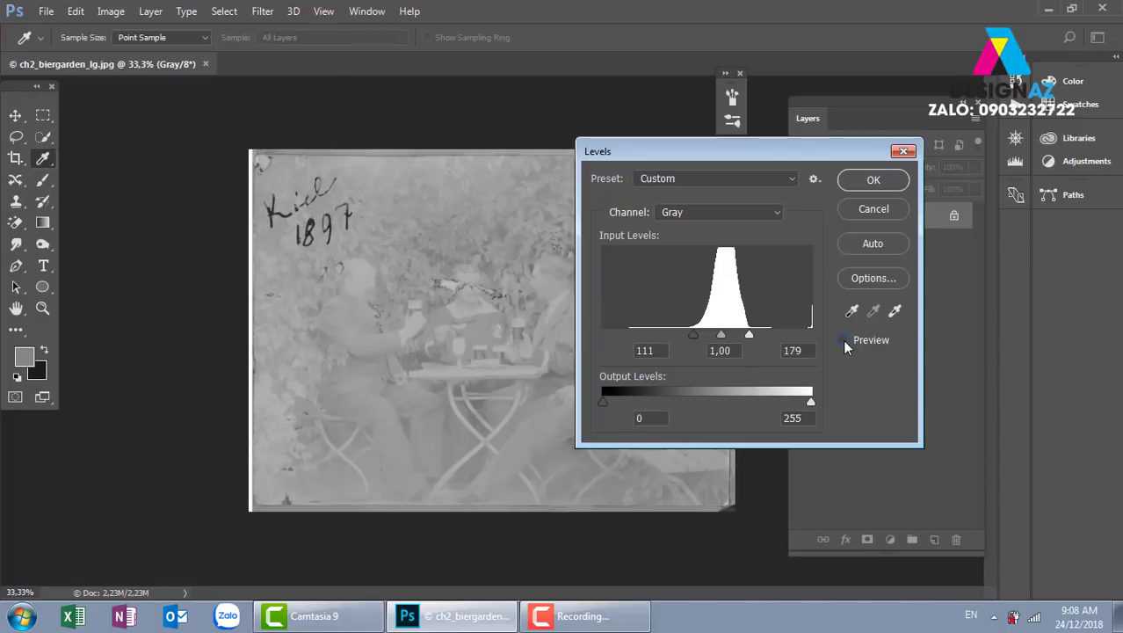
left_click(842, 340)
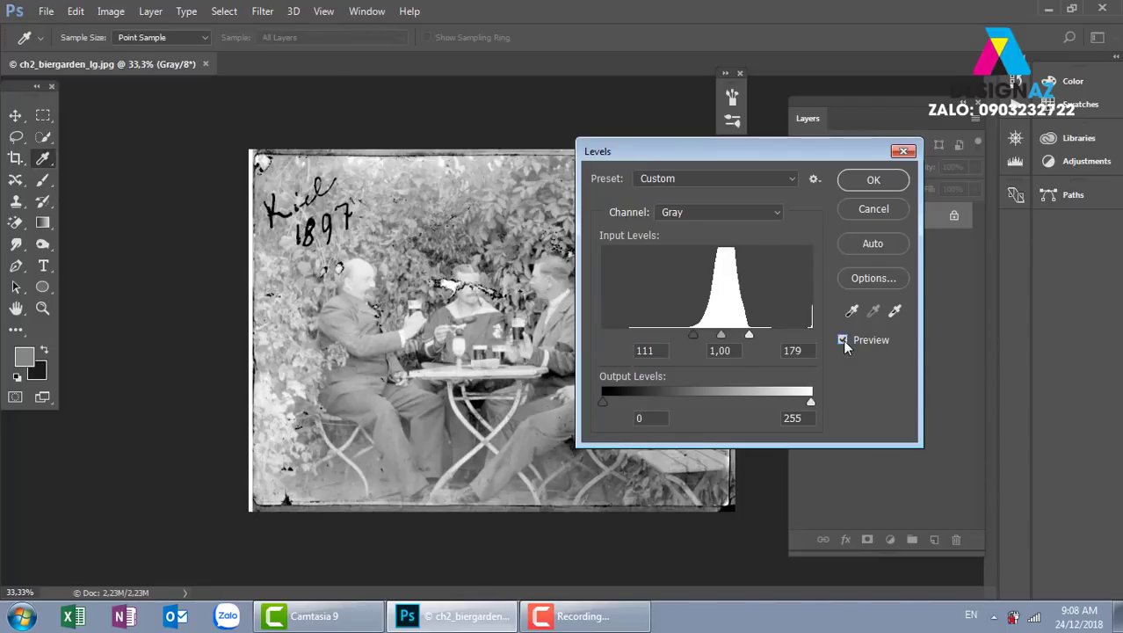
left_click(842, 339)
left_click(843, 340)
left_click(892, 183)
key("v")
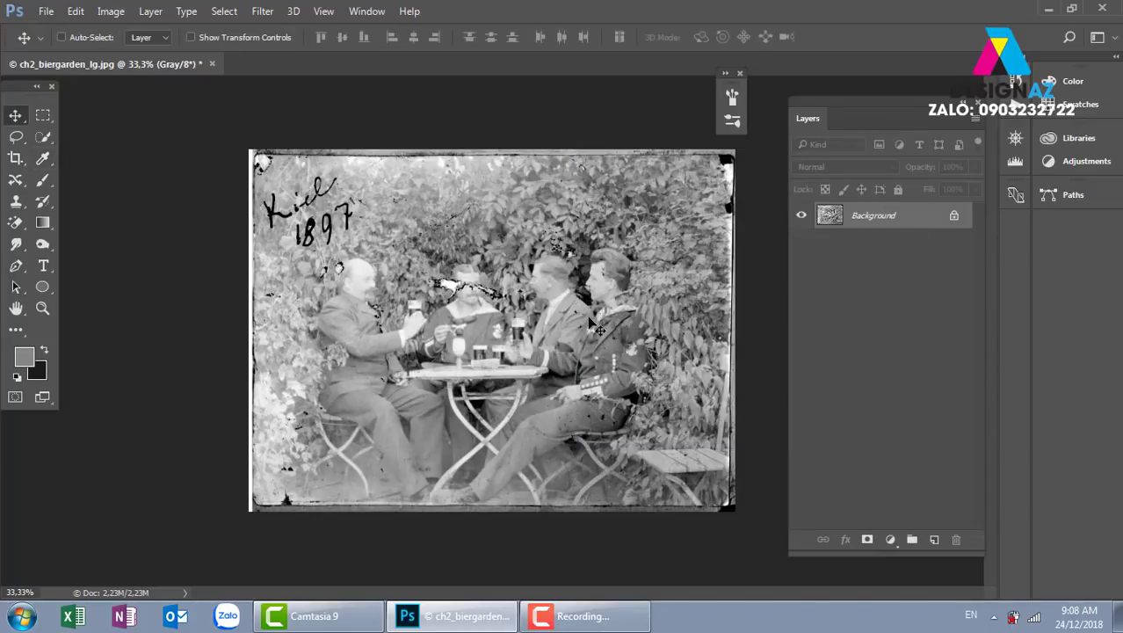
Inspect the corrected group photo up close and close its file without saving the changes.
key("ctrl+plus")
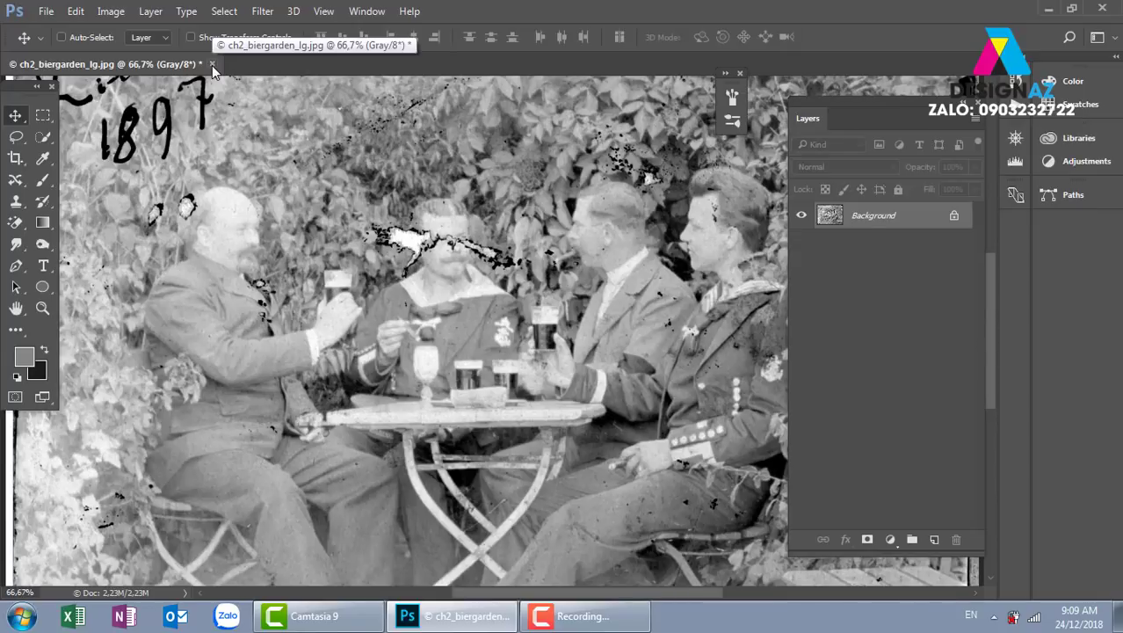
left_click(212, 65)
left_click(538, 251)
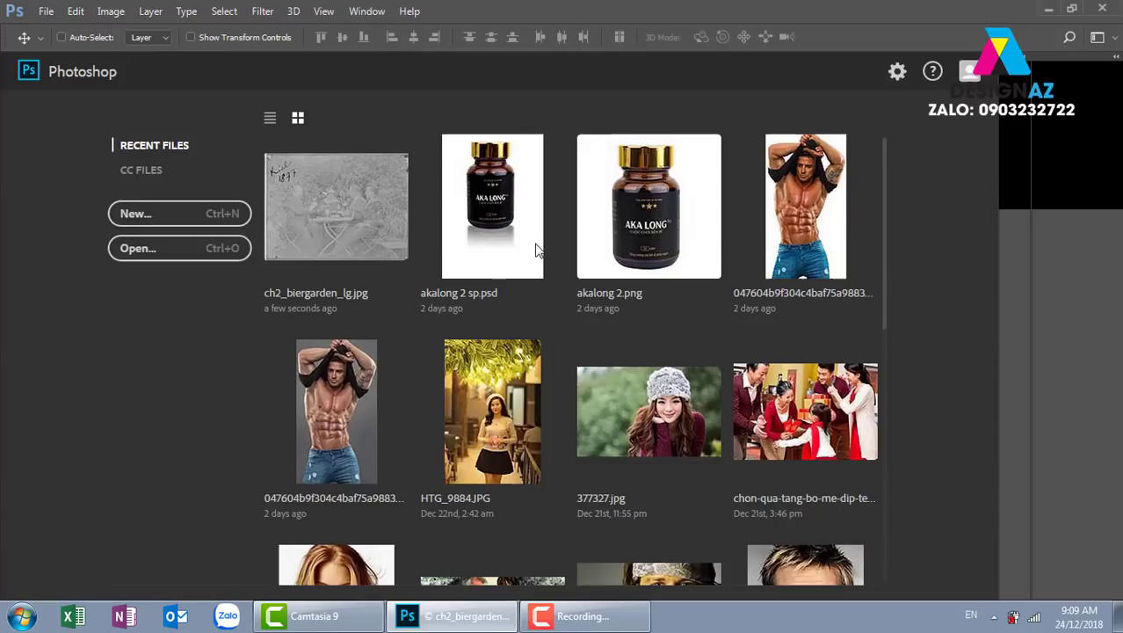
Open the image ch3_lonetree_lg from the Sửa ảnh folder.
left_click(212, 252)
scroll(708, 228, "down", 2)
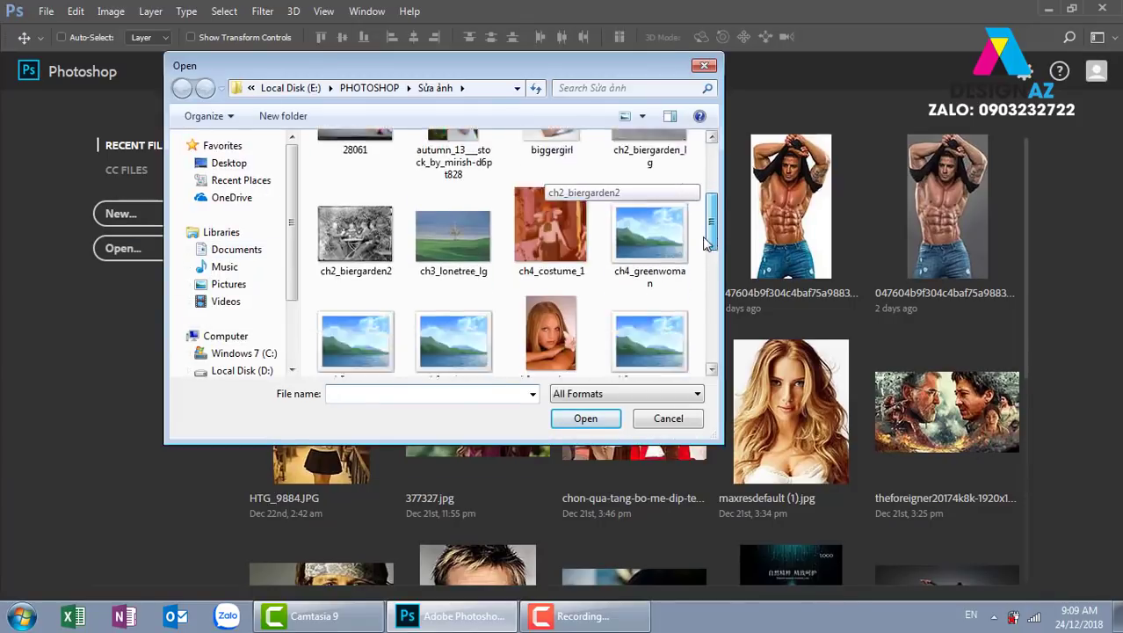
scroll(708, 228, "down", 1)
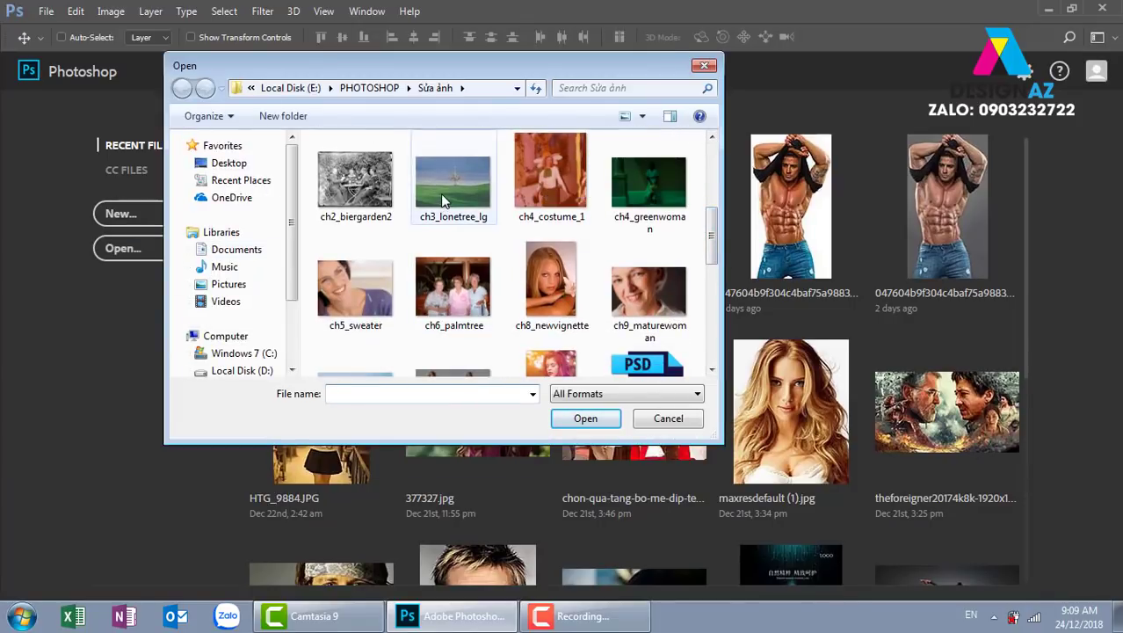
left_click(440, 193)
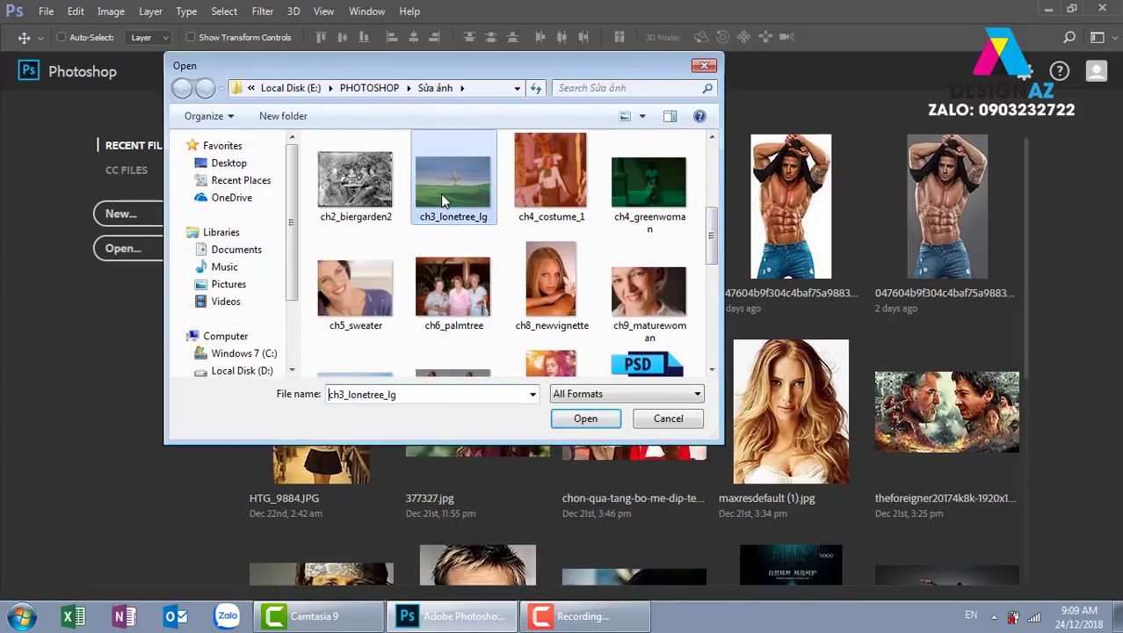
left_click(586, 418)
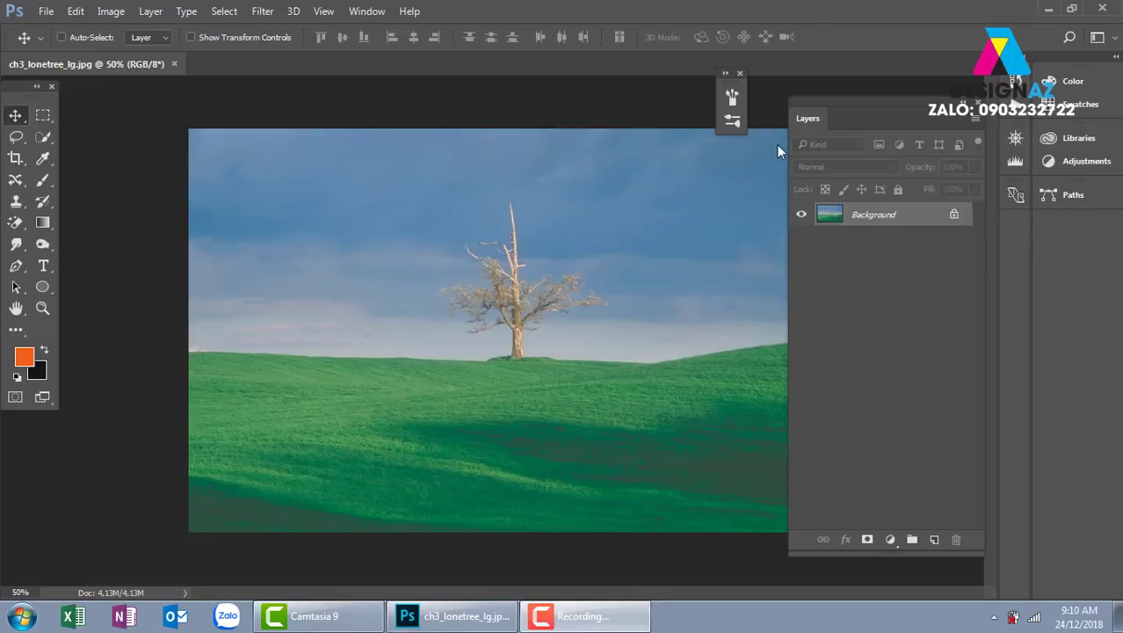
Close the small floating panel group over the canvas and duplicate the Background layer.
left_click(740, 74)
left_click(740, 74)
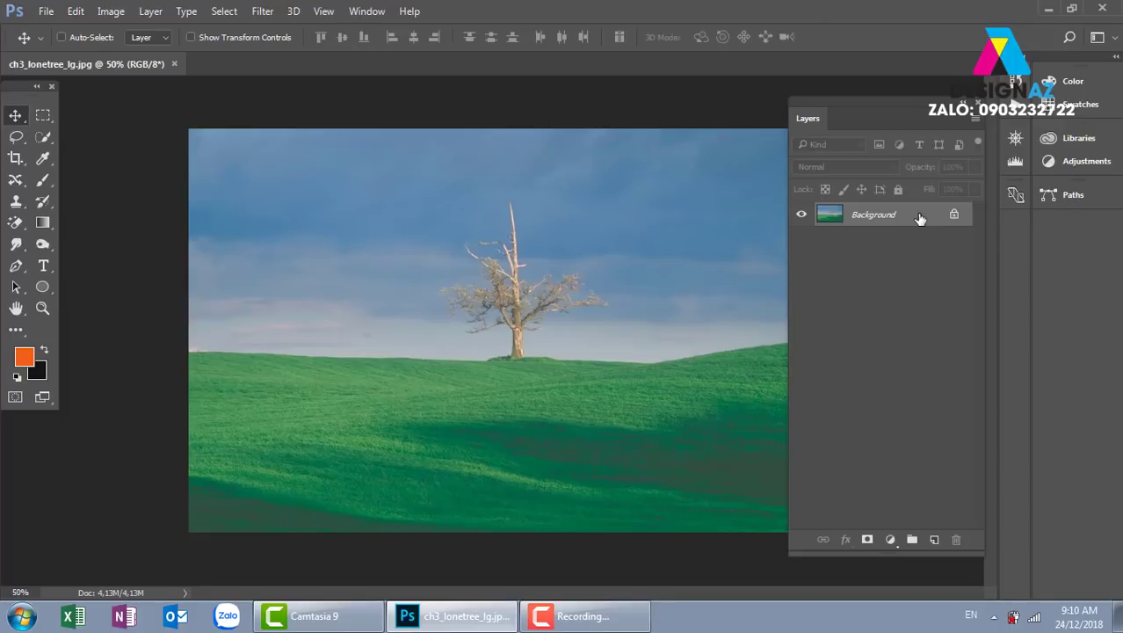
left_click_drag(920, 218, 933, 537)
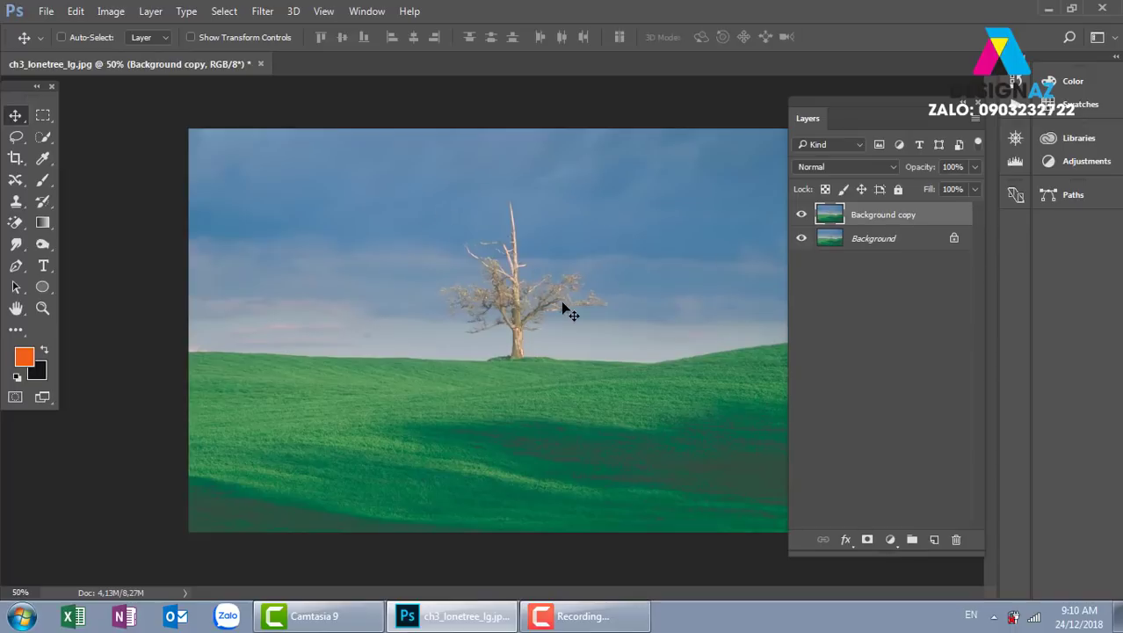
Adjust the duplicated layer with Levels, setting the RGB input black point to 43 and white point to 193.
left_click(110, 12)
mouse_move(164, 51)
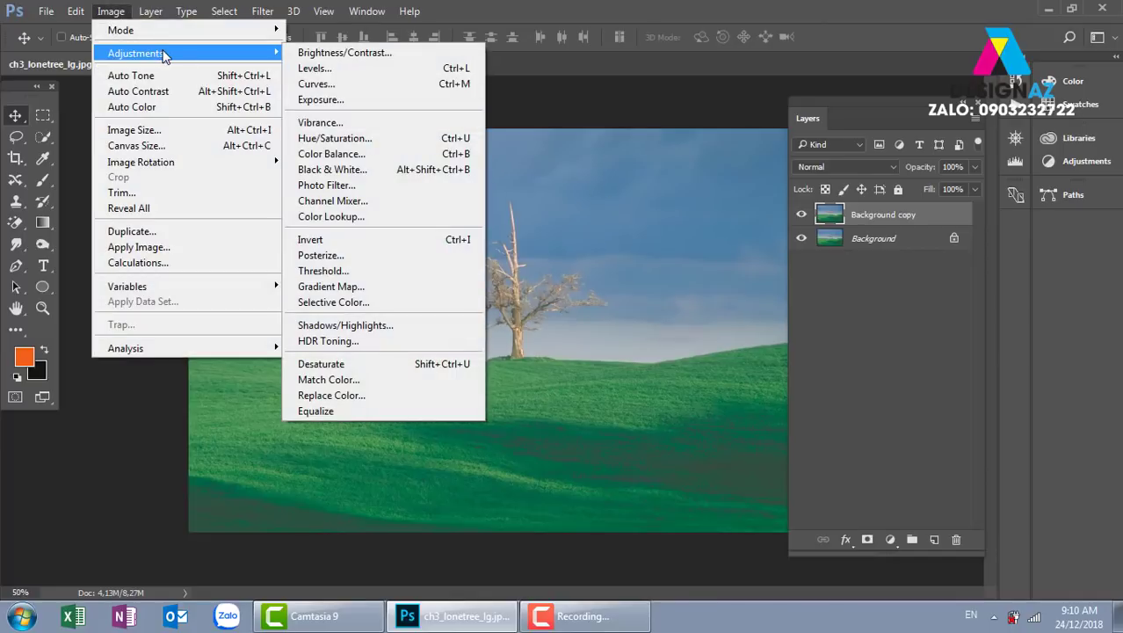
left_click(381, 69)
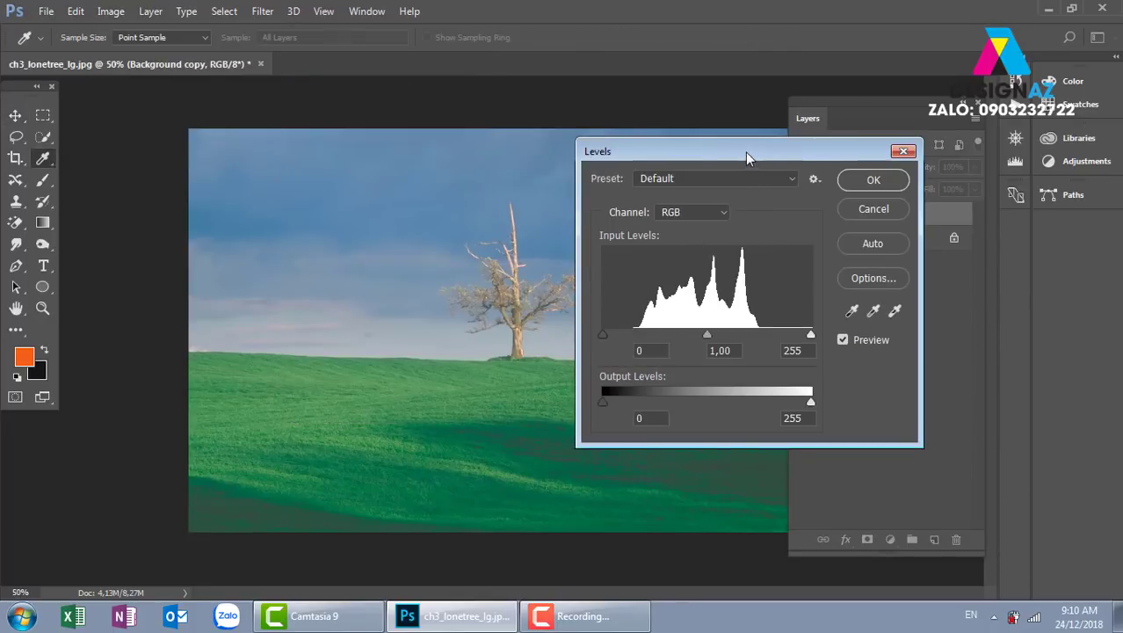
left_click_drag(747, 157, 759, 110)
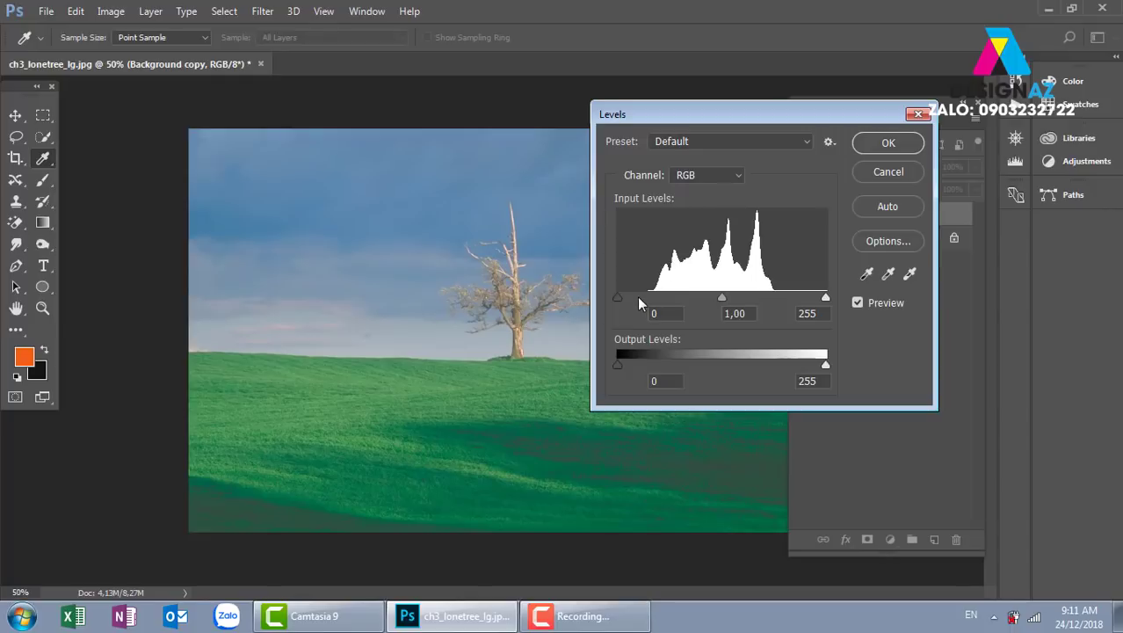
left_click_drag(616, 296, 654, 300)
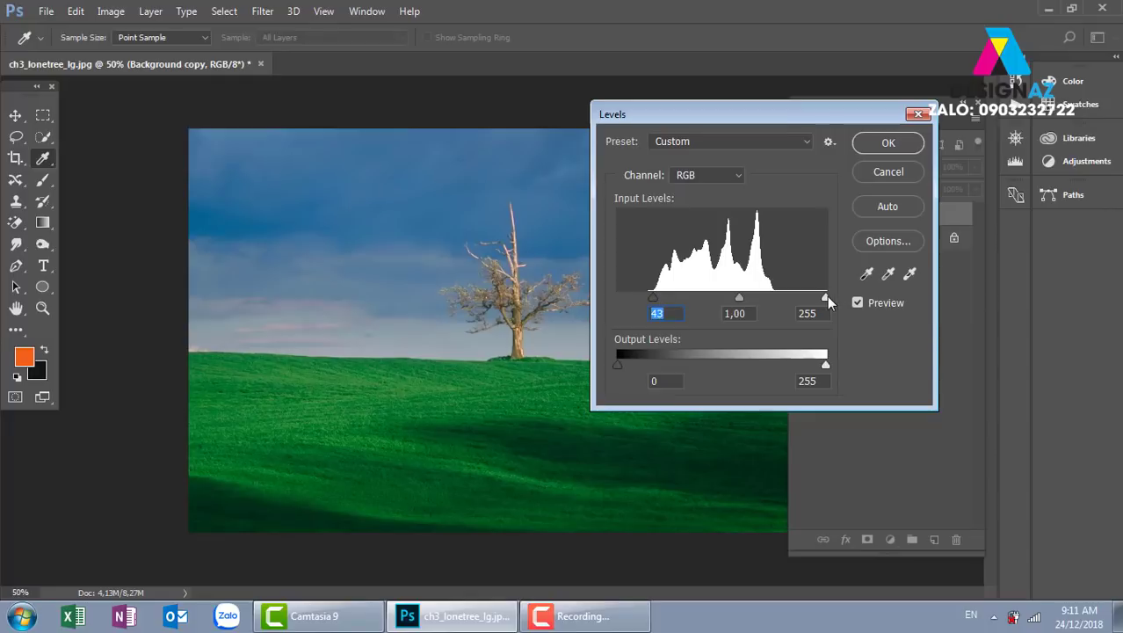
left_click_drag(827, 296, 774, 302)
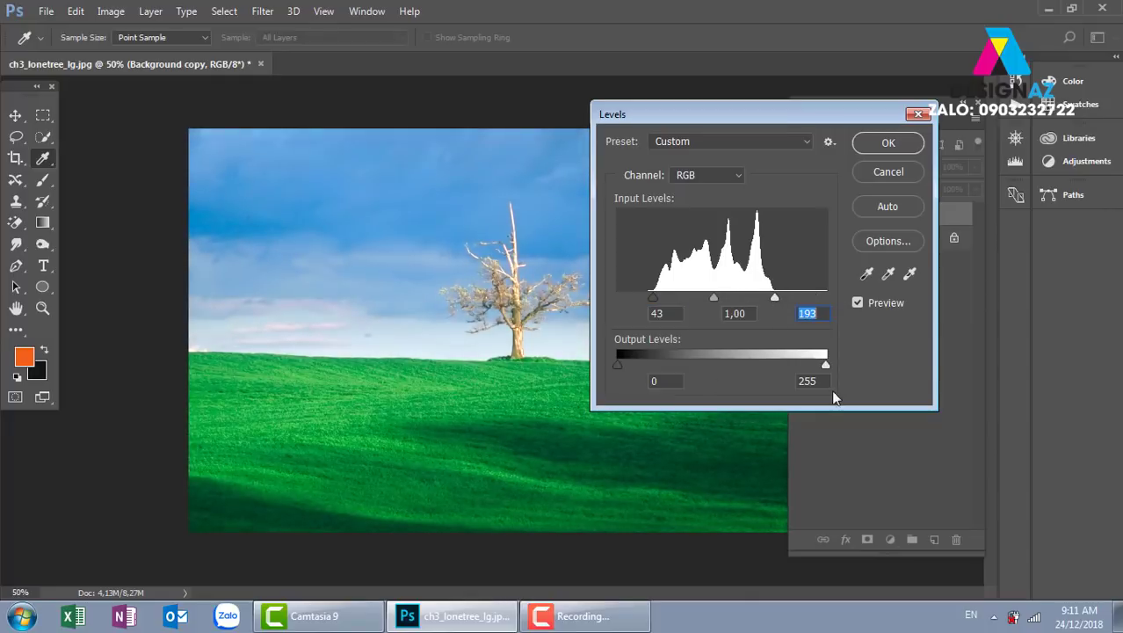
Move the Levels dialog off the tree and toggle its preview repeatedly to compare the original and corrected landscape.
left_click_drag(715, 117, 887, 130)
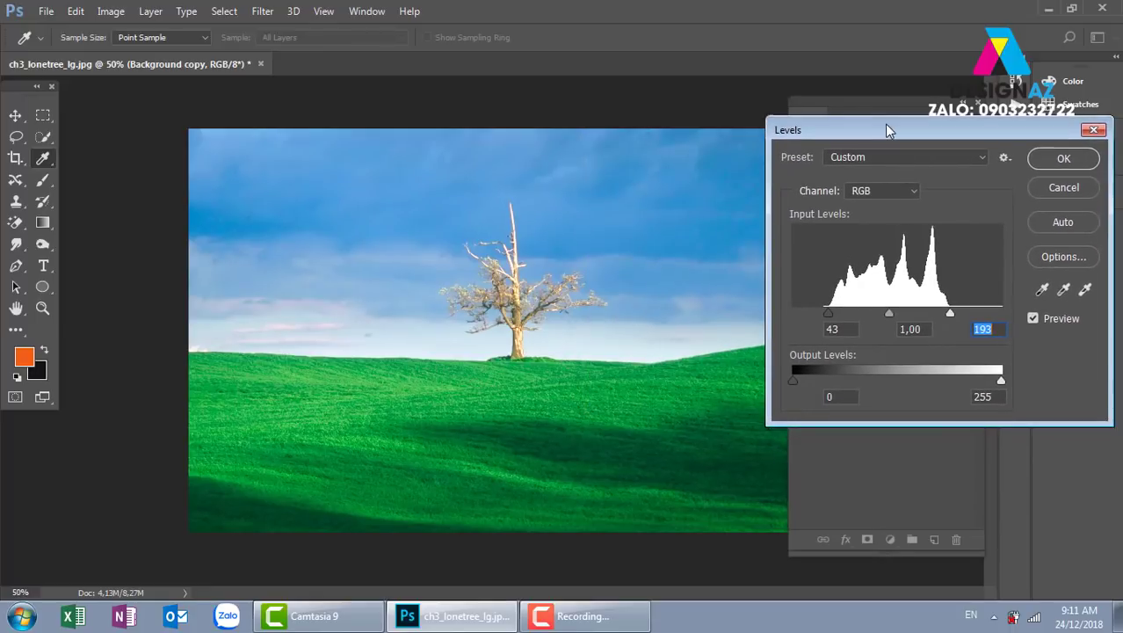
left_click(1032, 318)
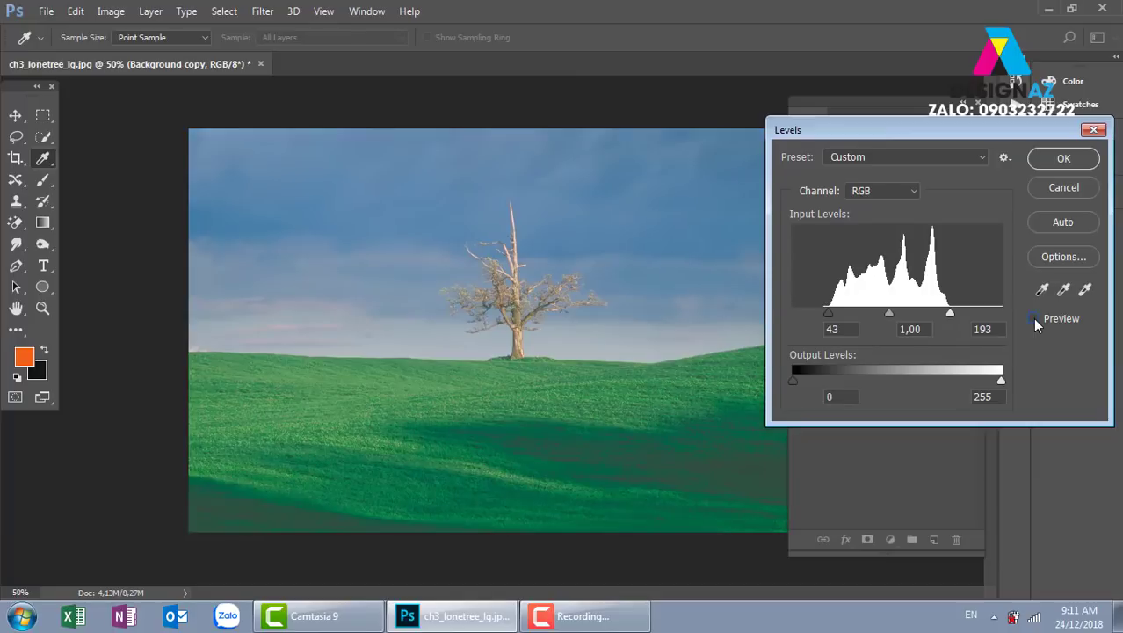
left_click(1033, 318)
left_click(1032, 318)
left_click(1033, 319)
left_click(1033, 318)
left_click(1032, 318)
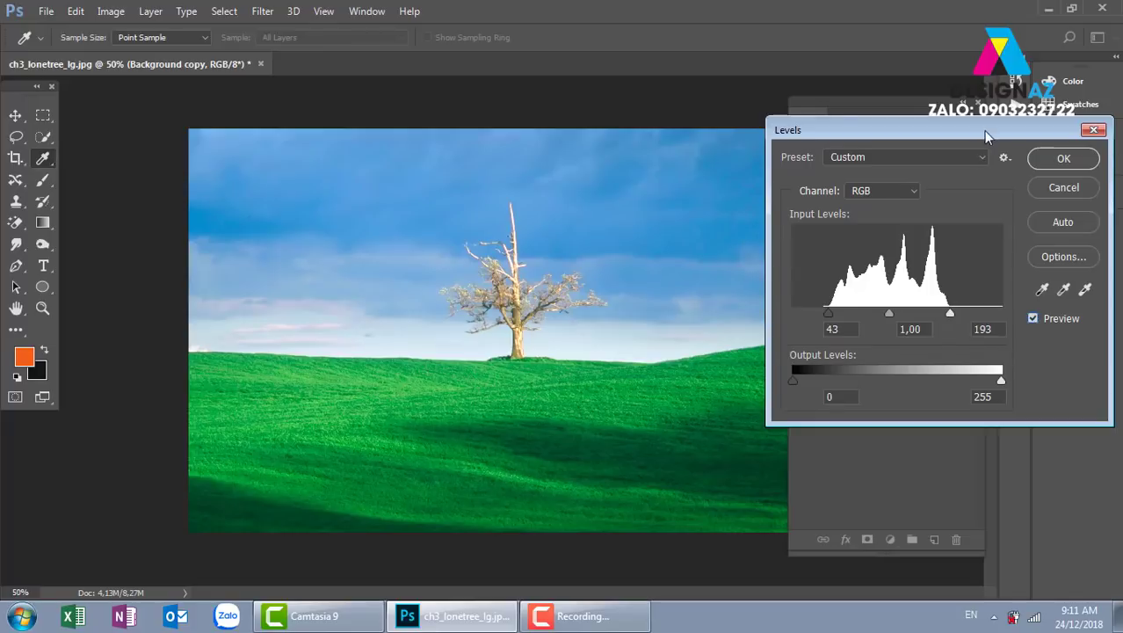
Apply the Levels adjustment to the Background copy layer and toggle that layer's visibility to compare it with the original.
left_click_drag(987, 134, 903, 159)
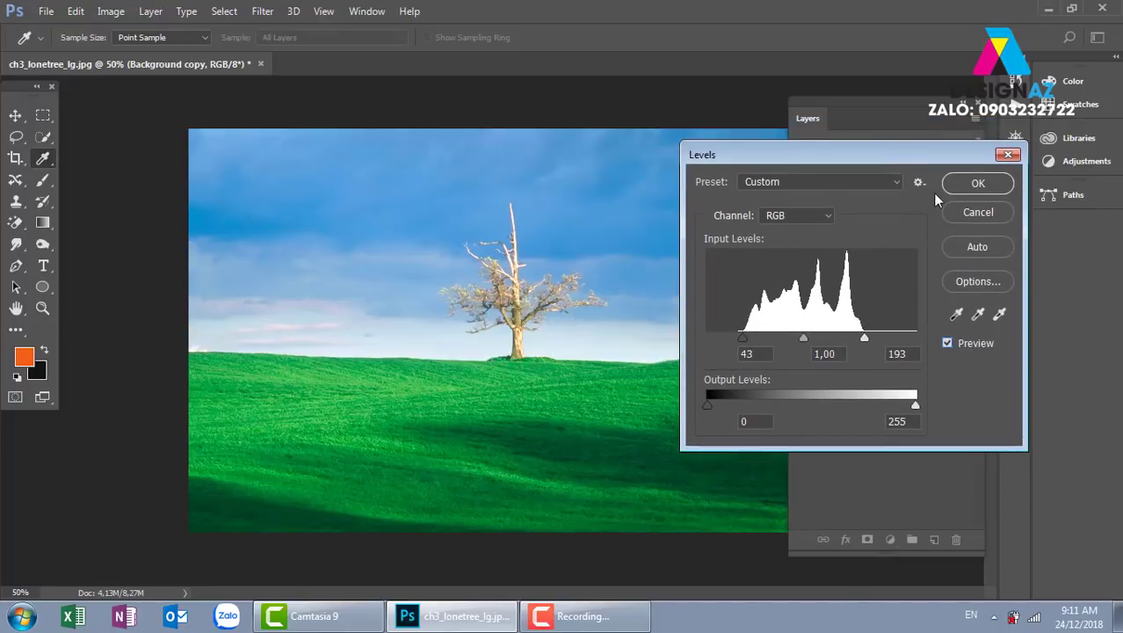
left_click(977, 183)
key("v")
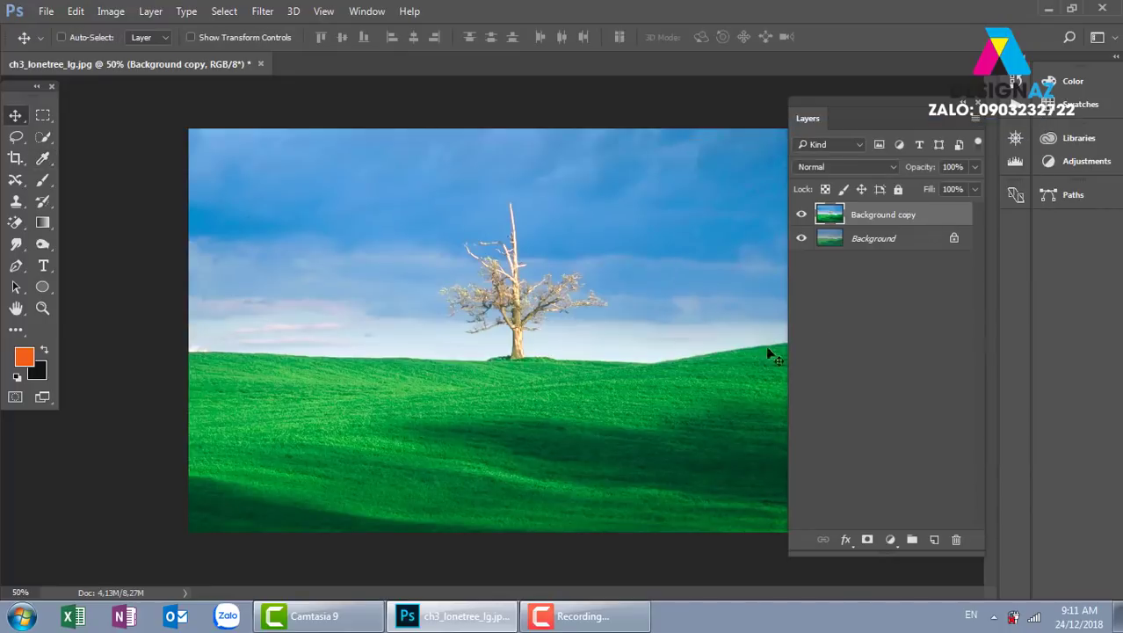
left_click(801, 214)
left_click(801, 214)
Reopen Levels on the Background copy layer to examine its histogram, and close it without making changes.
left_click(108, 12)
mouse_move(136, 53)
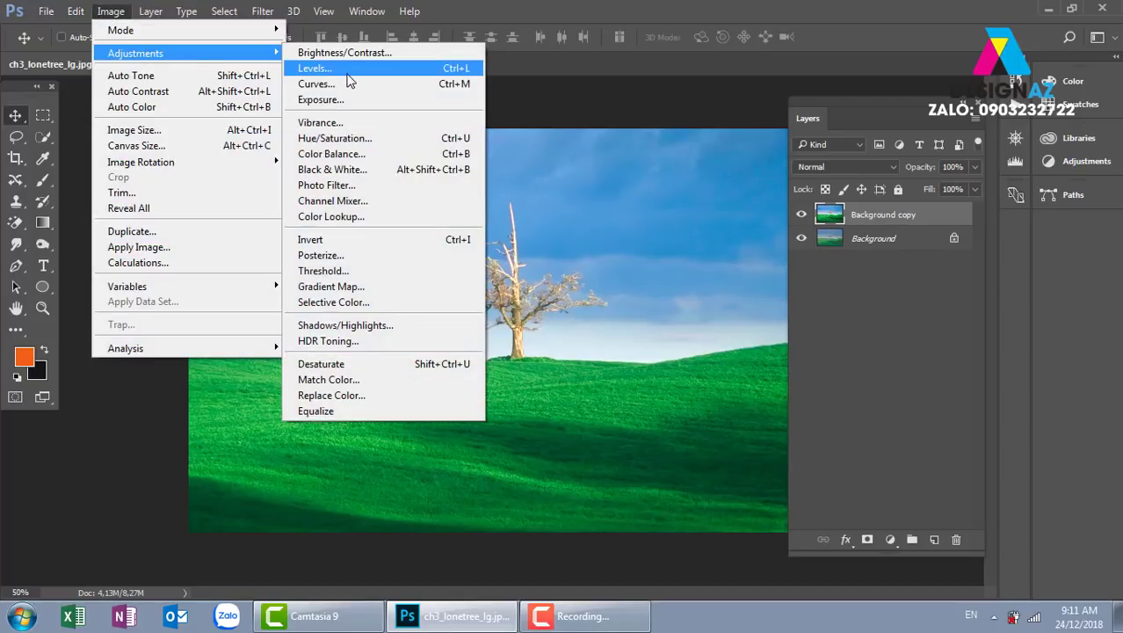
left_click(347, 70)
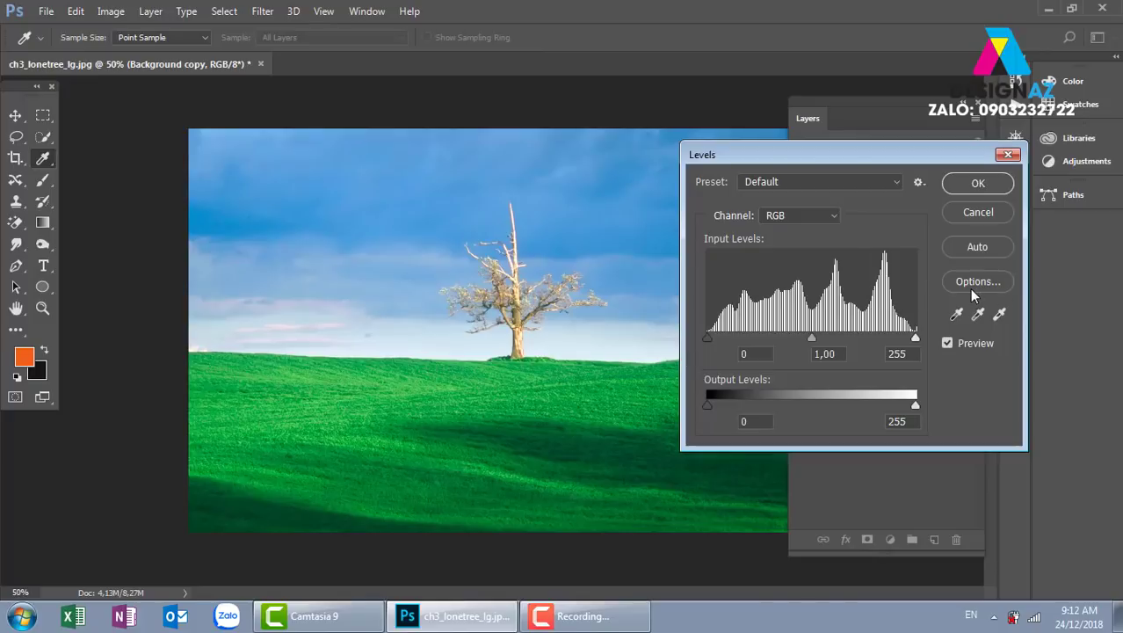
left_click(1007, 155)
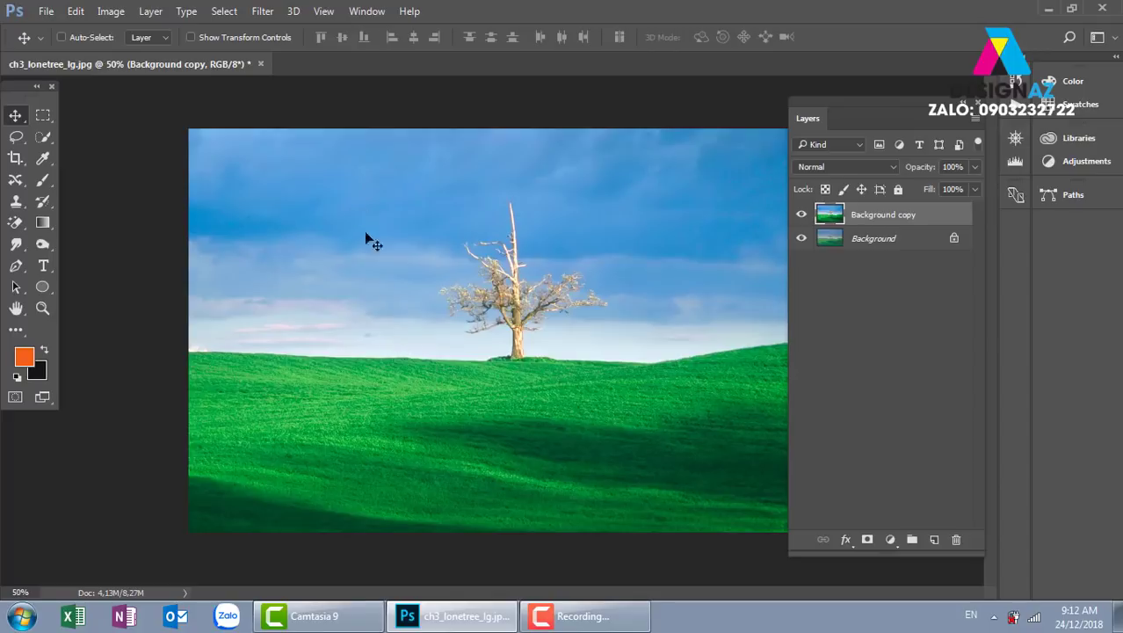
Display the image's RGB, Red, Green and Blue channels beside the layers for examination, and close the channel list.
left_click(367, 12)
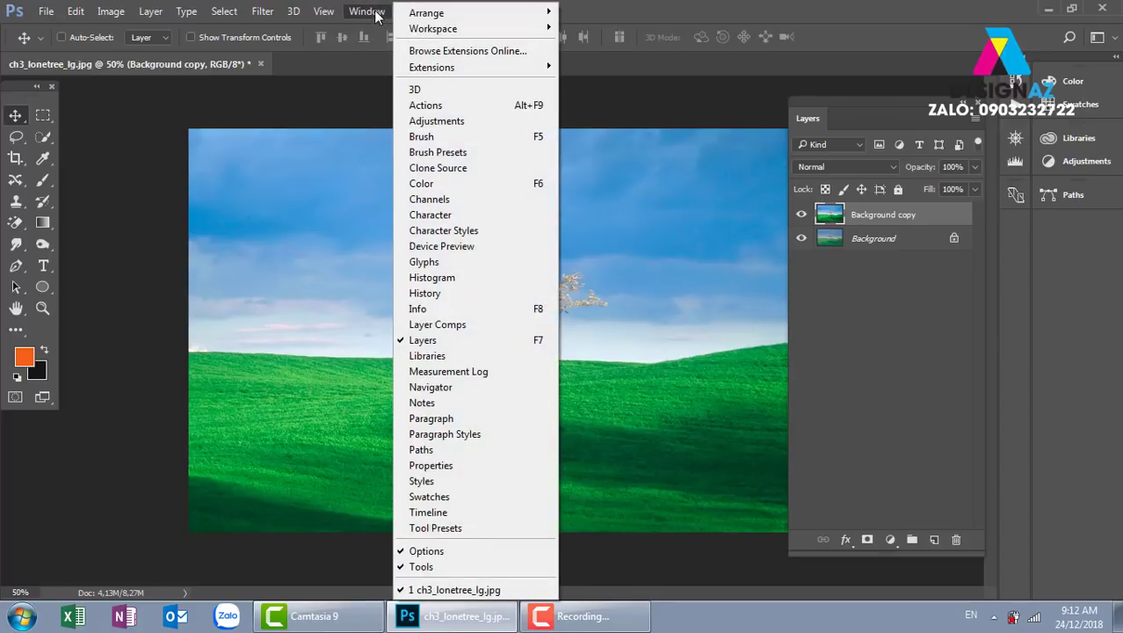
left_click(455, 201)
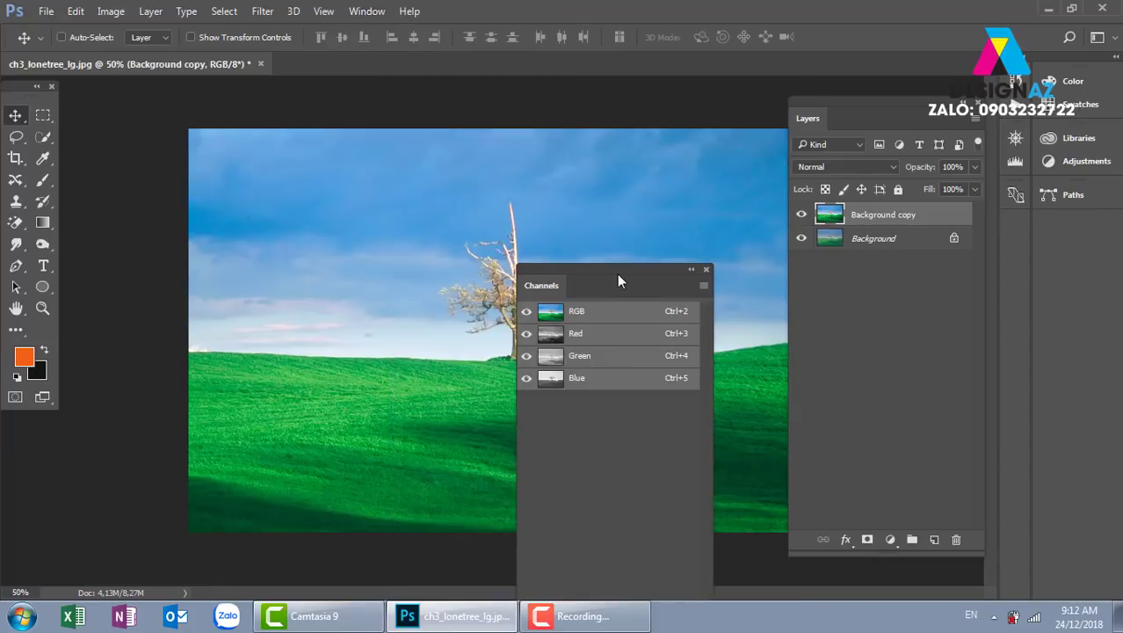
left_click_drag(626, 272, 700, 87)
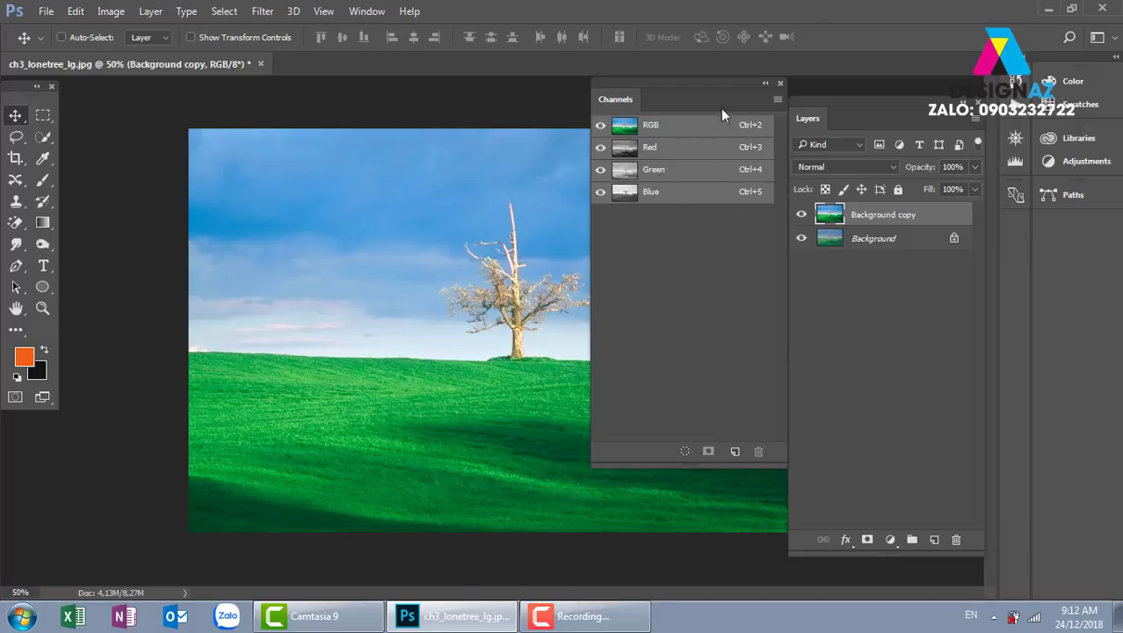
left_click(778, 84)
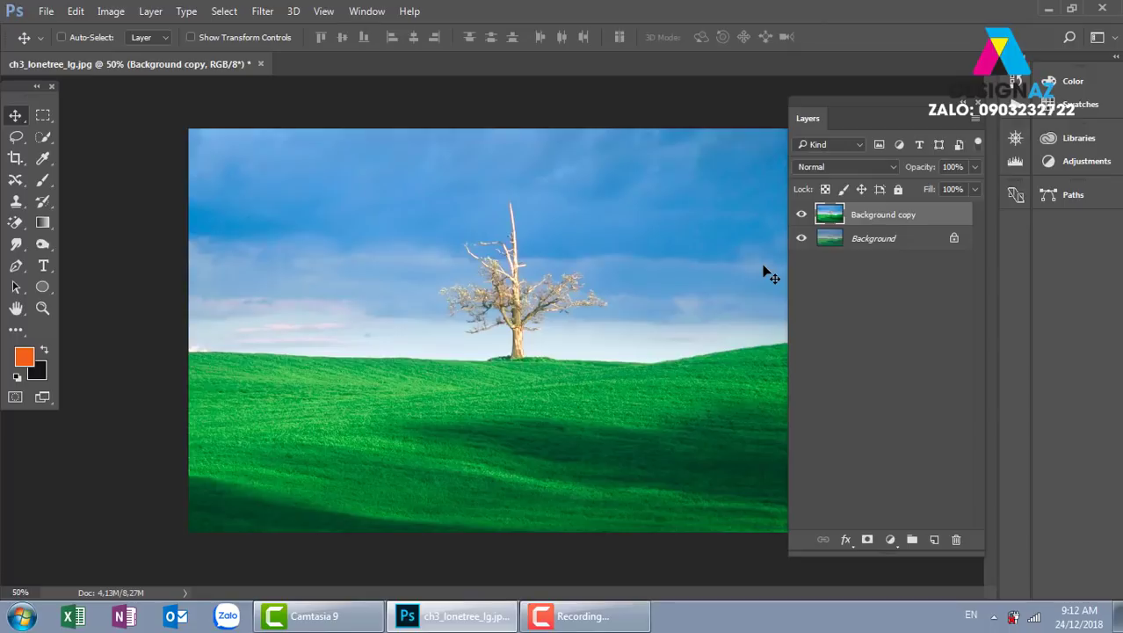
Delete the Background copy layer so that only the original Background remains.
left_click(111, 11)
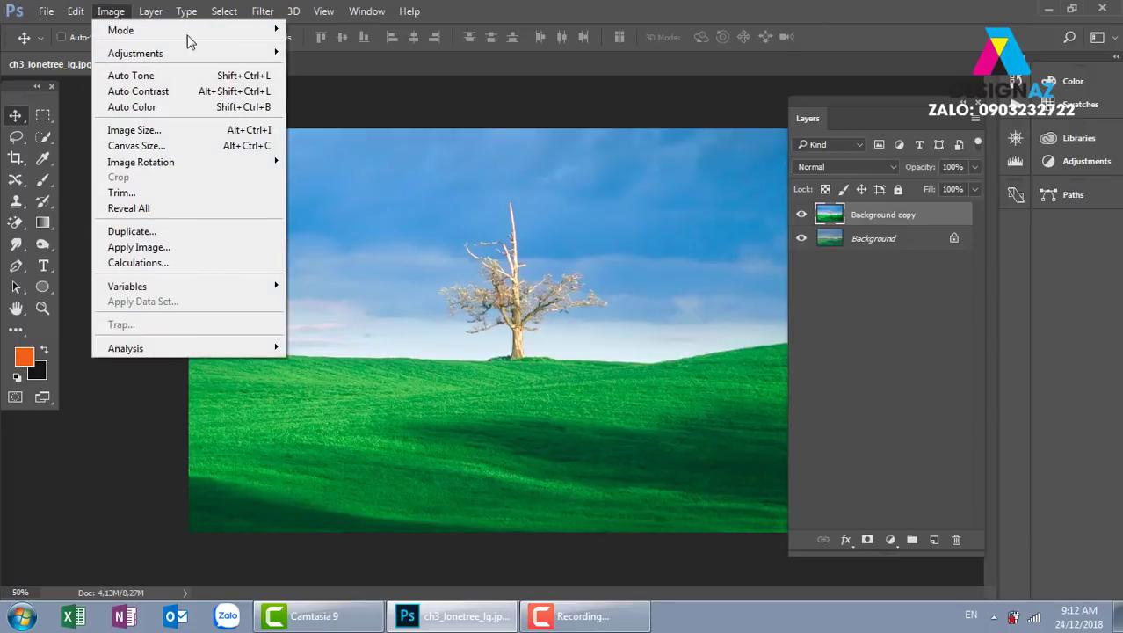
left_click(777, 237)
left_click(956, 539)
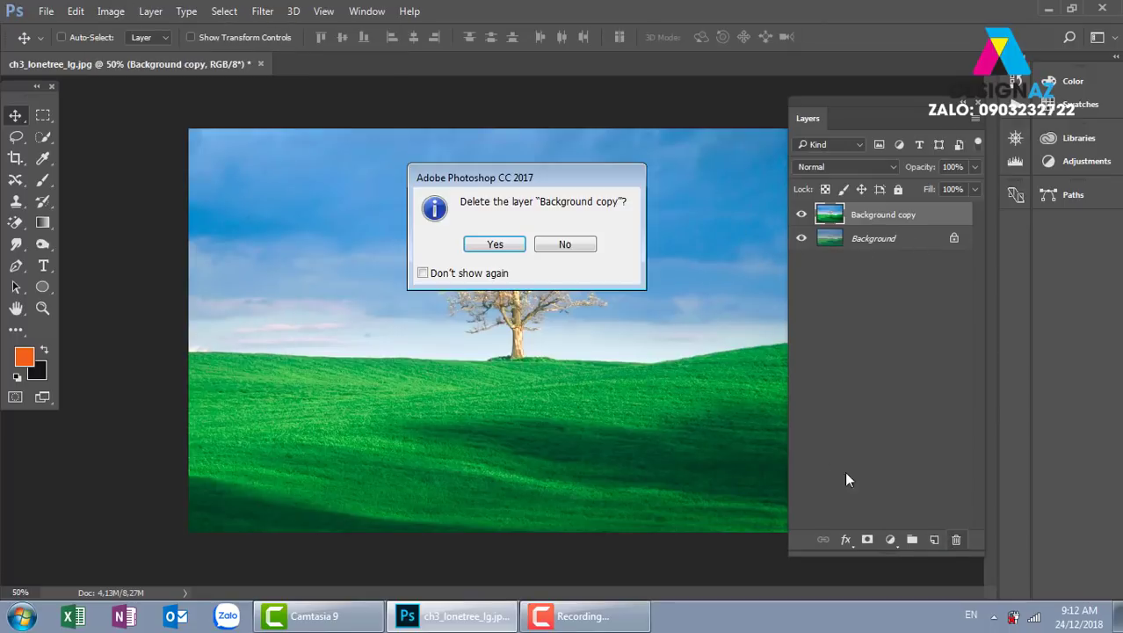
left_click(495, 244)
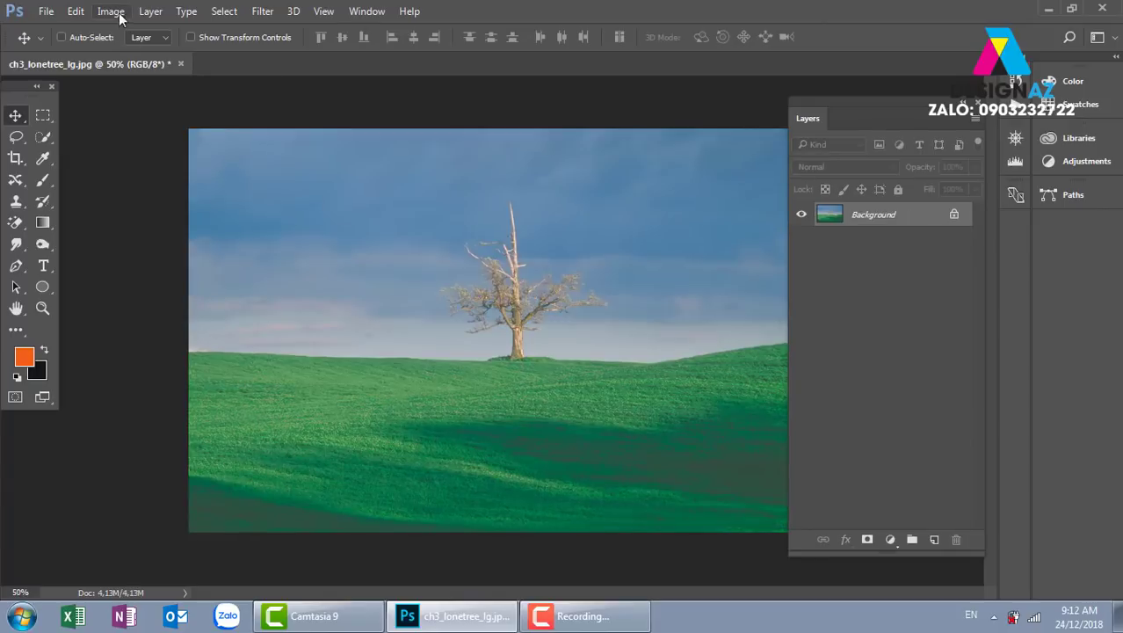
Start a Levels adjustment on the Background layer and set the Red channel's input black point to 44 and white point to 180.
left_click(111, 10)
mouse_move(131, 55)
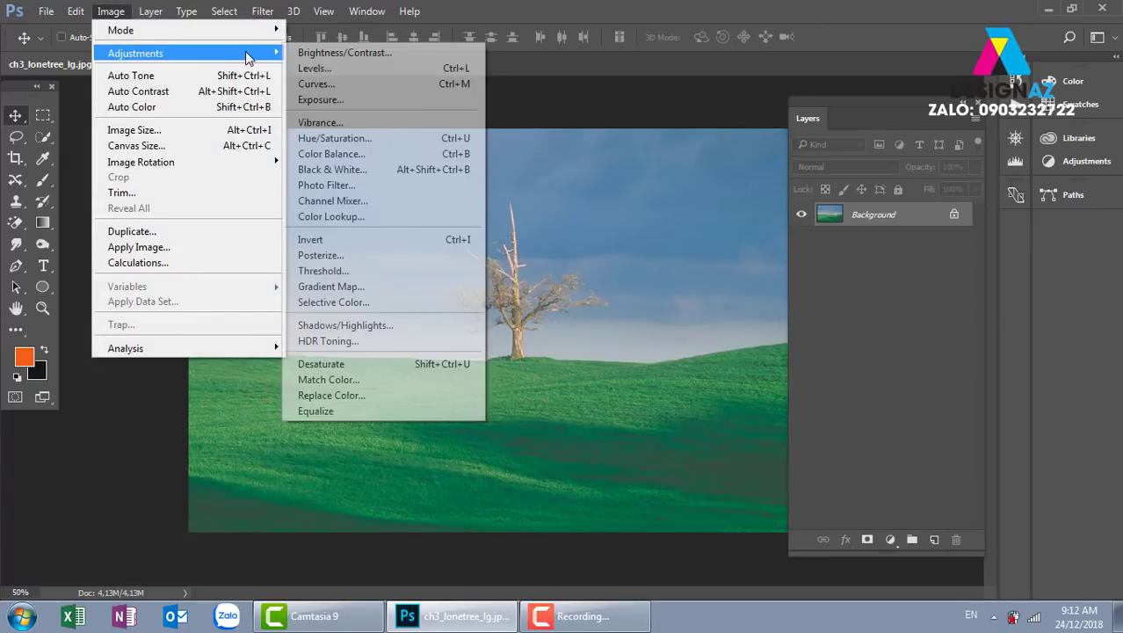
left_click(340, 68)
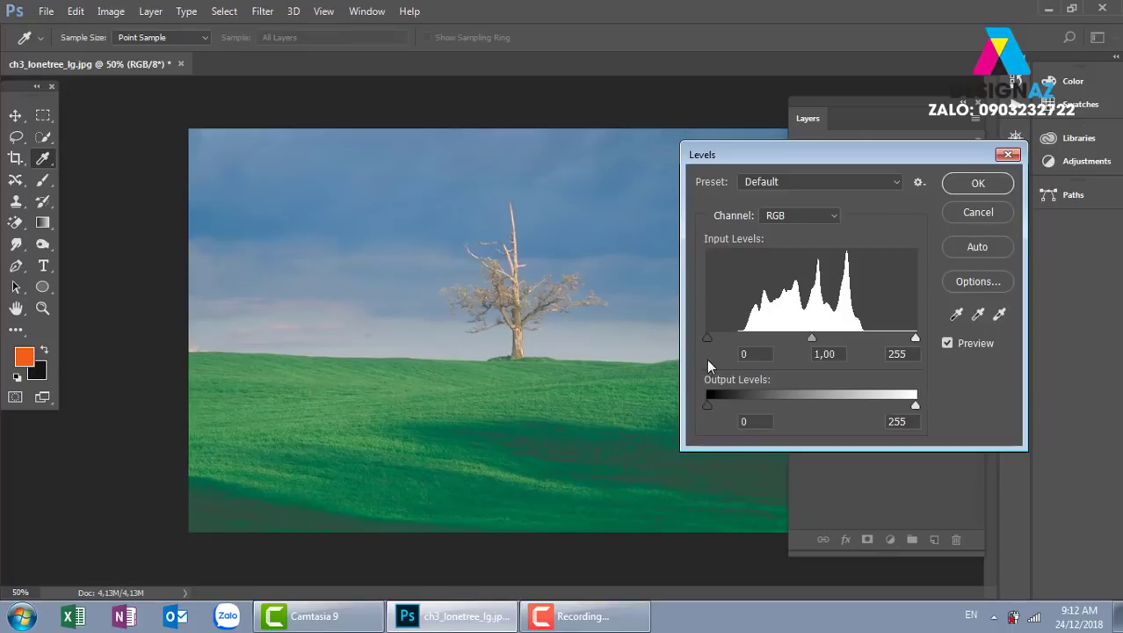
left_click(795, 215)
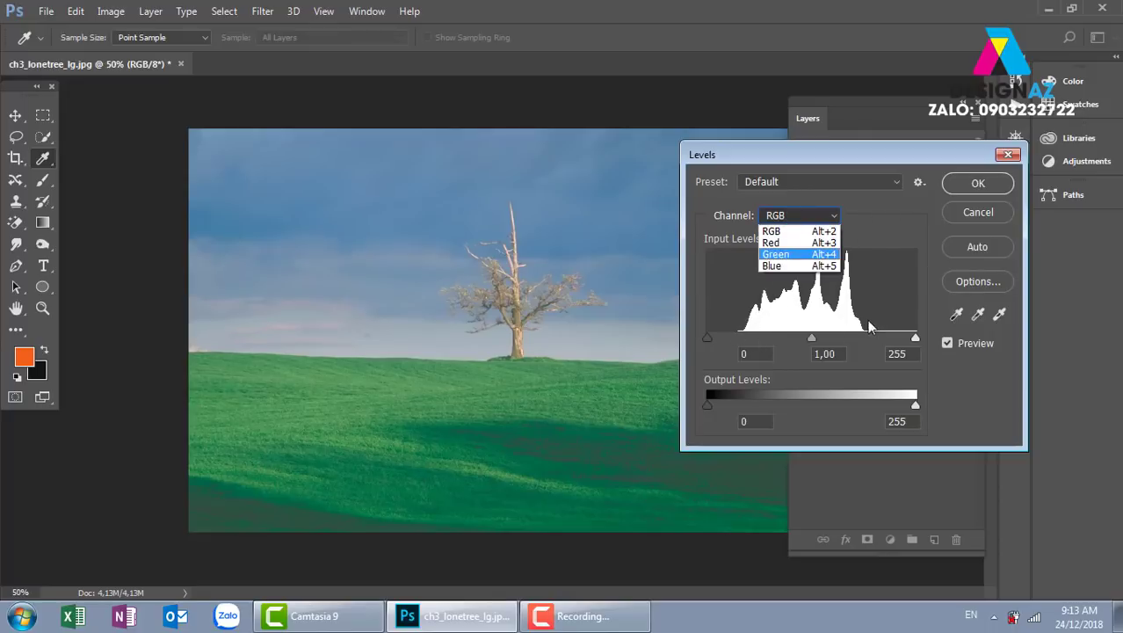
left_click(904, 217)
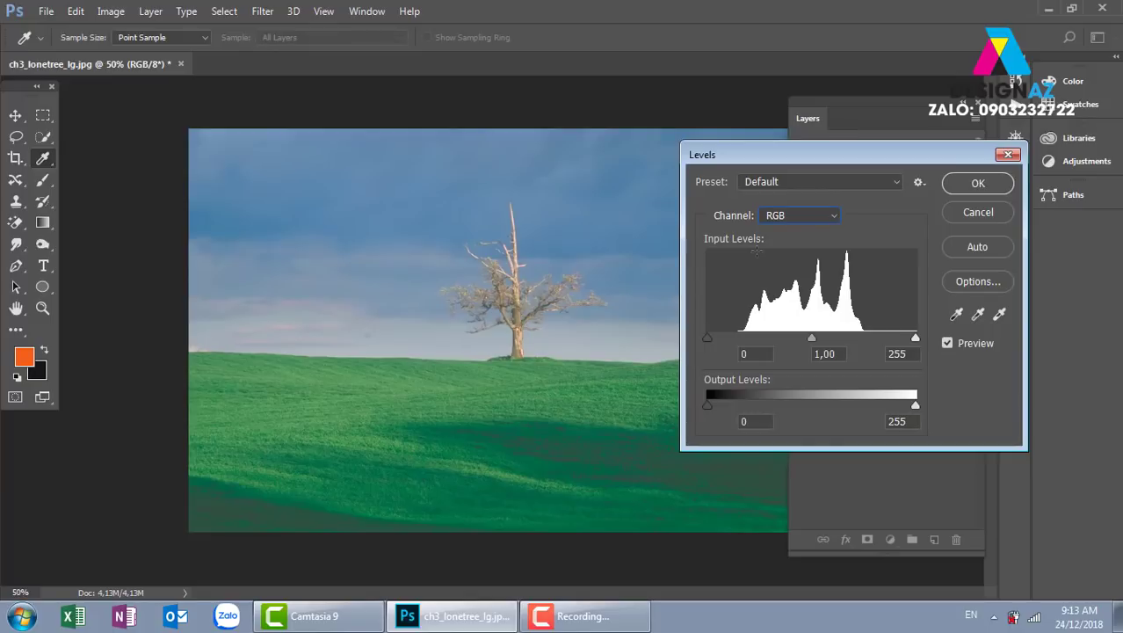
left_click(824, 220)
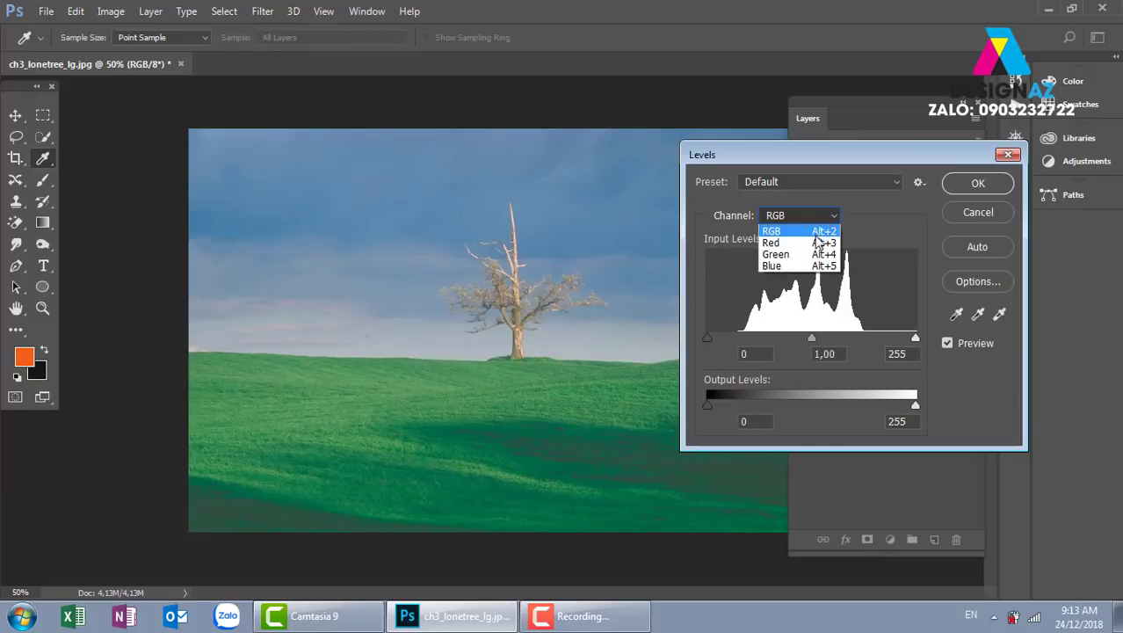
left_click(818, 243)
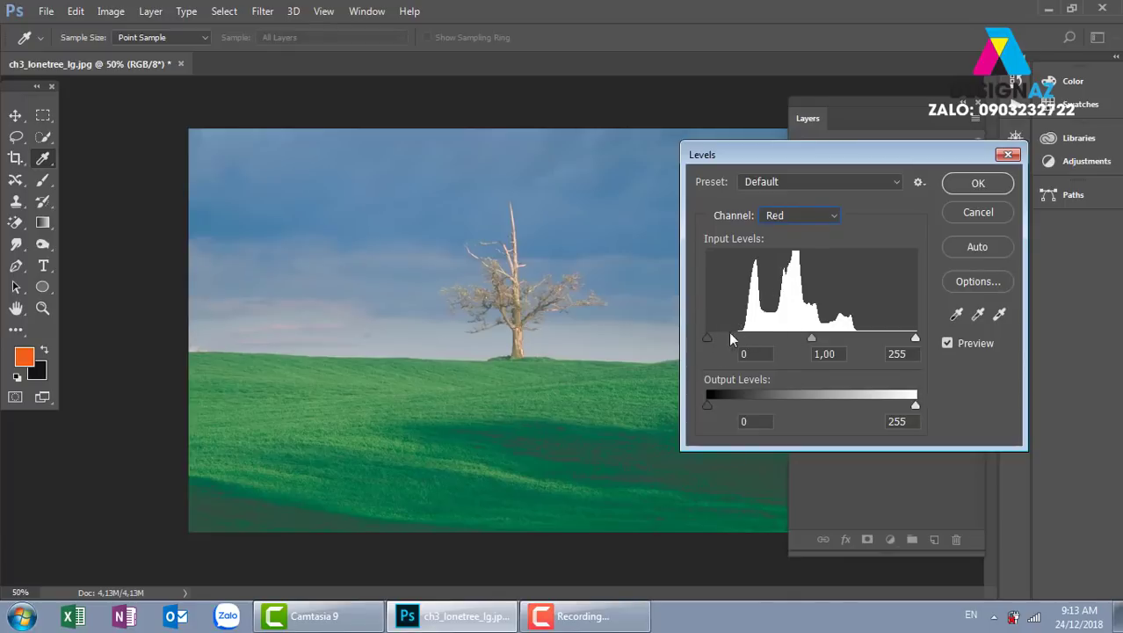
left_click_drag(709, 338, 743, 339)
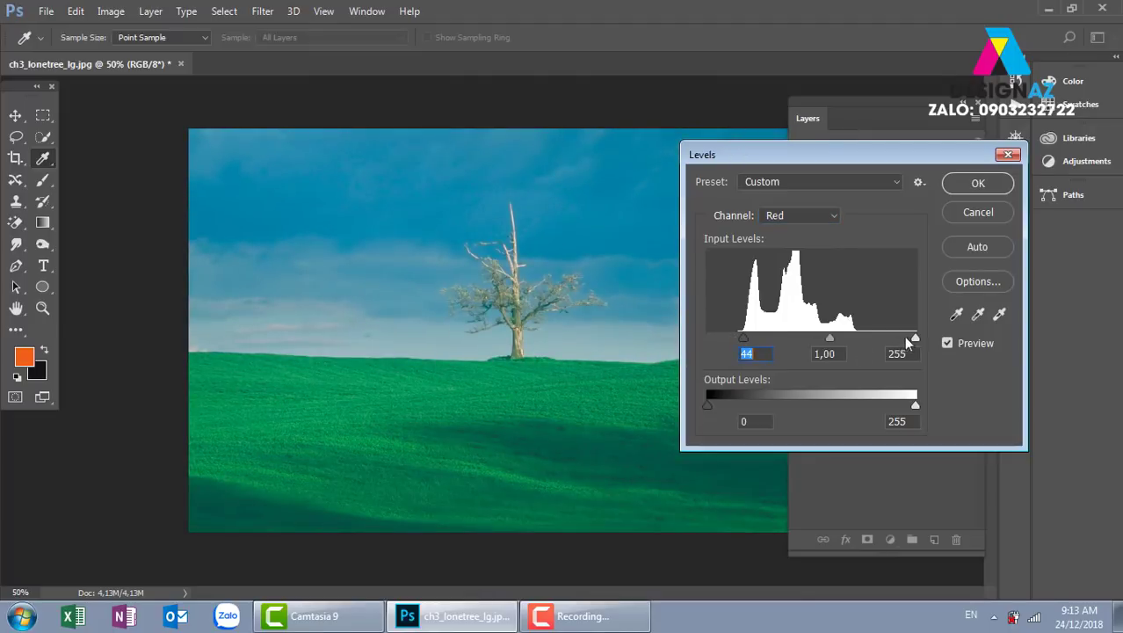
left_click_drag(915, 338, 854, 341)
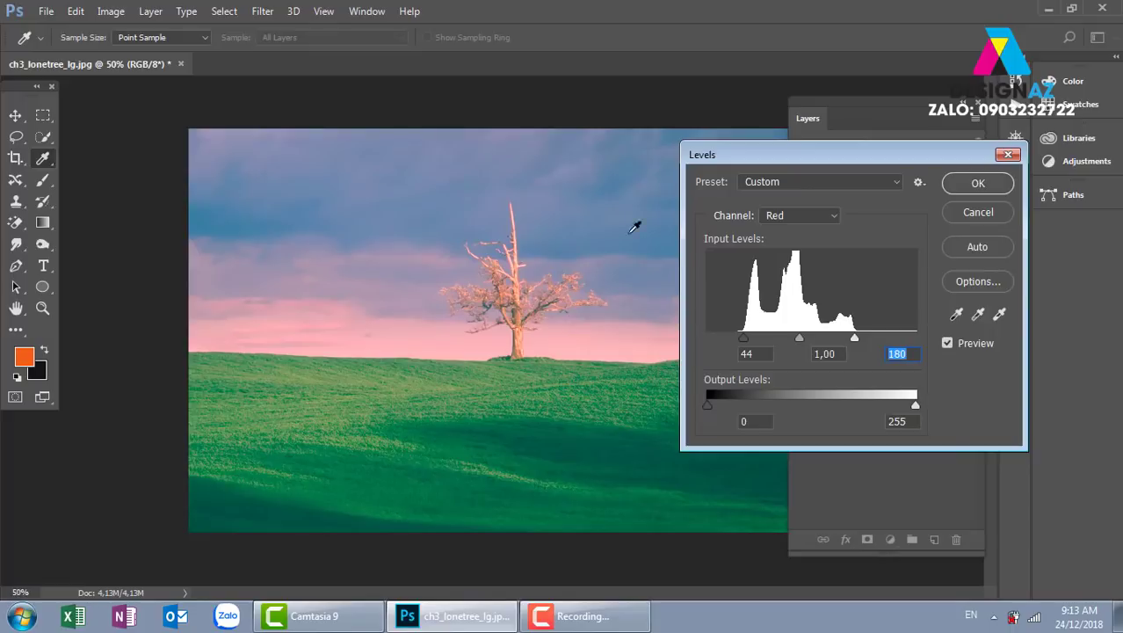
Set the Green channel's input black point to 76 and white point to 192 in Levels.
left_click(813, 218)
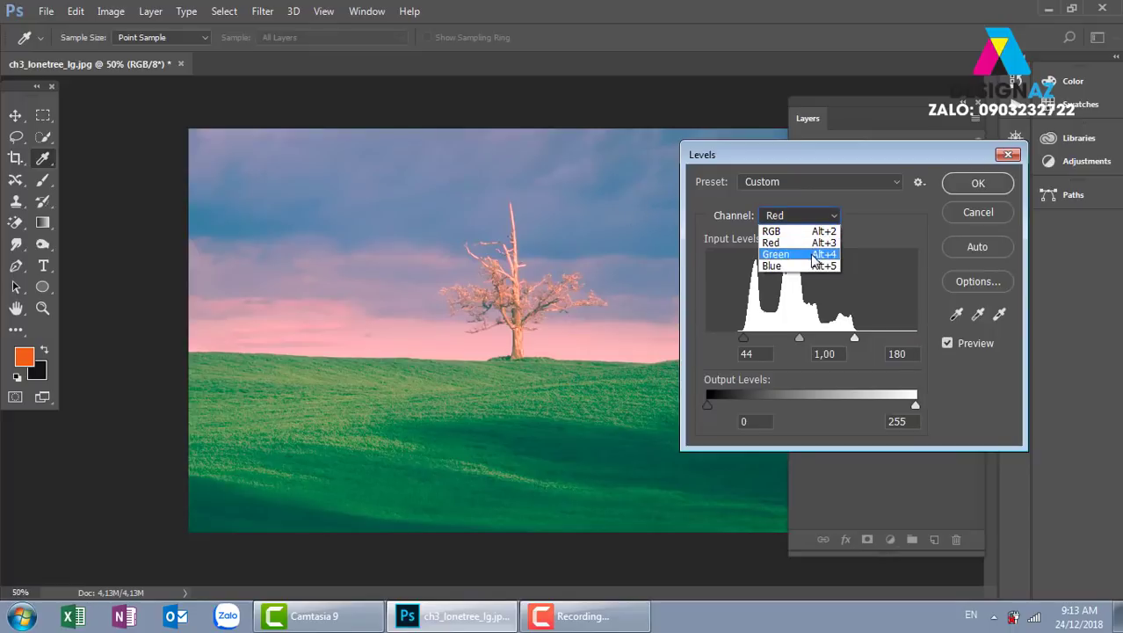
left_click(816, 254)
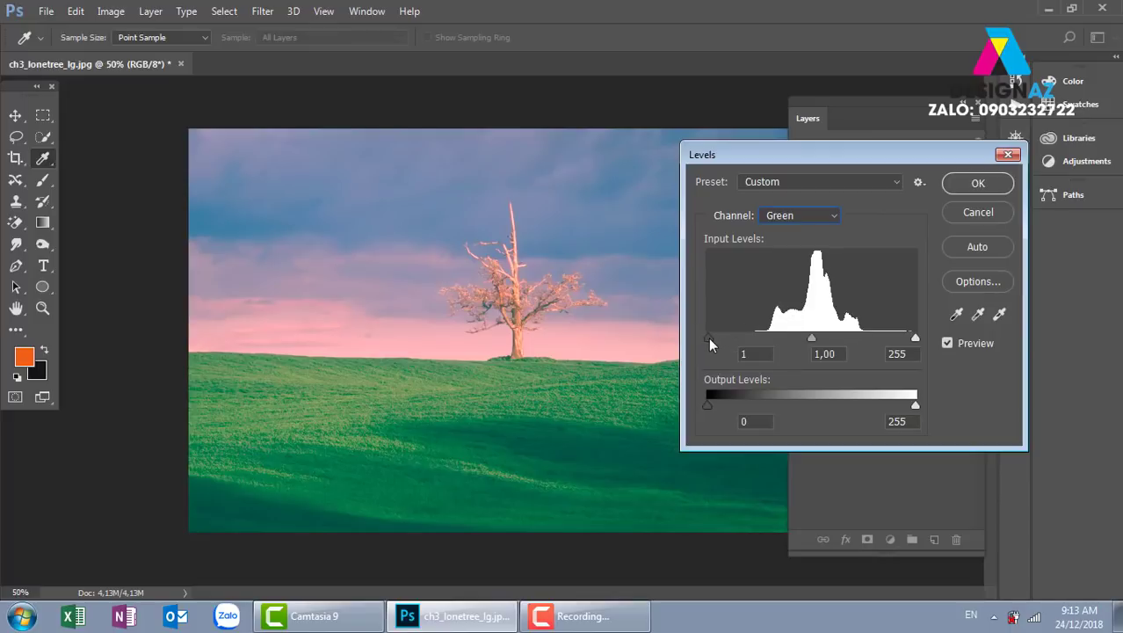
left_click_drag(708, 337, 768, 334)
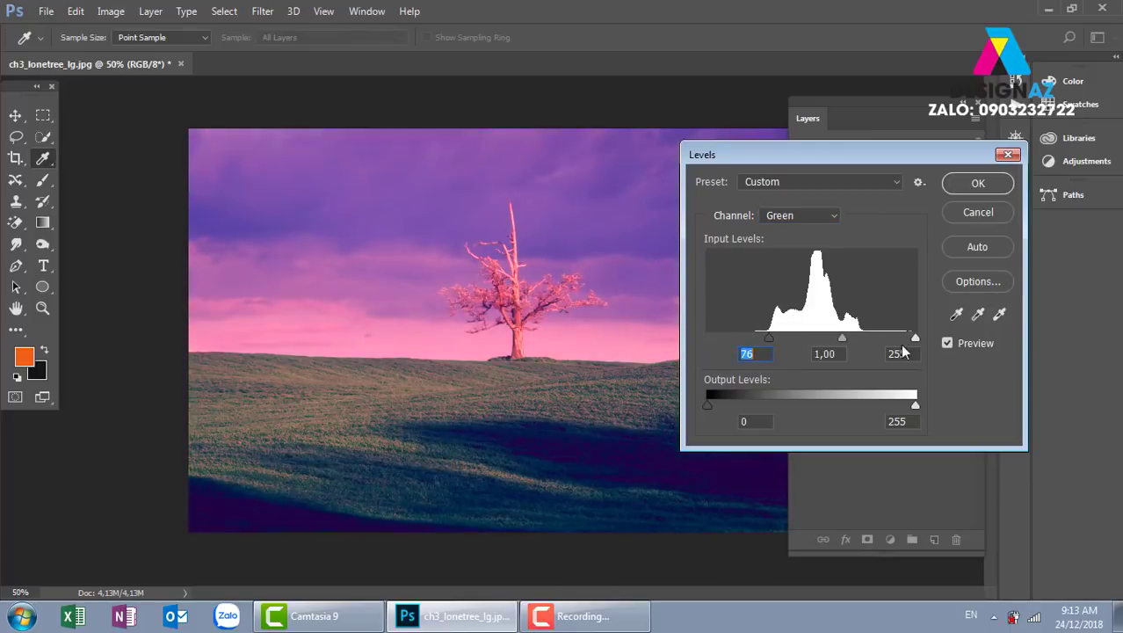
left_click_drag(915, 337, 862, 337)
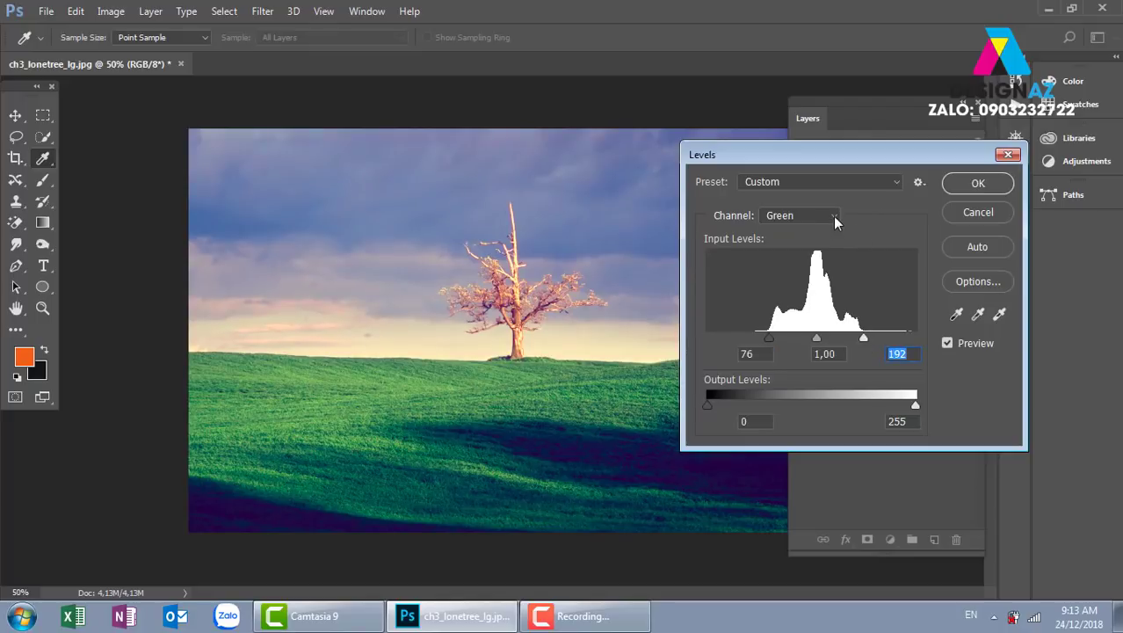
Set the Blue channel's input black point to 63 and white point to 193, and apply the Levels adjustment.
left_click(833, 216)
left_click(780, 267)
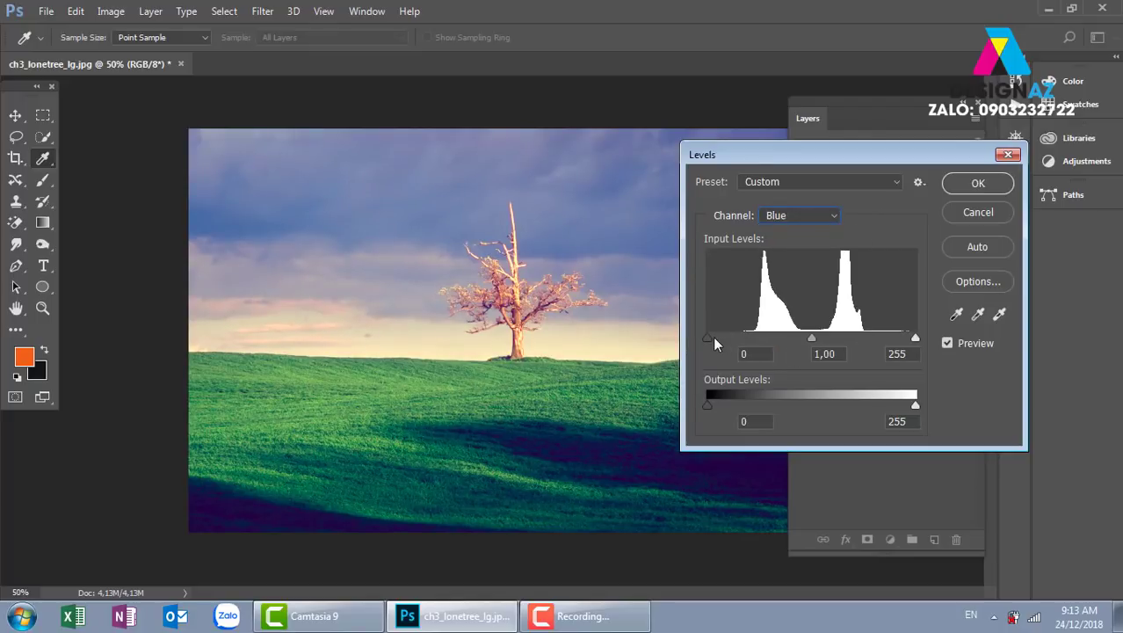
left_click_drag(709, 337, 761, 344)
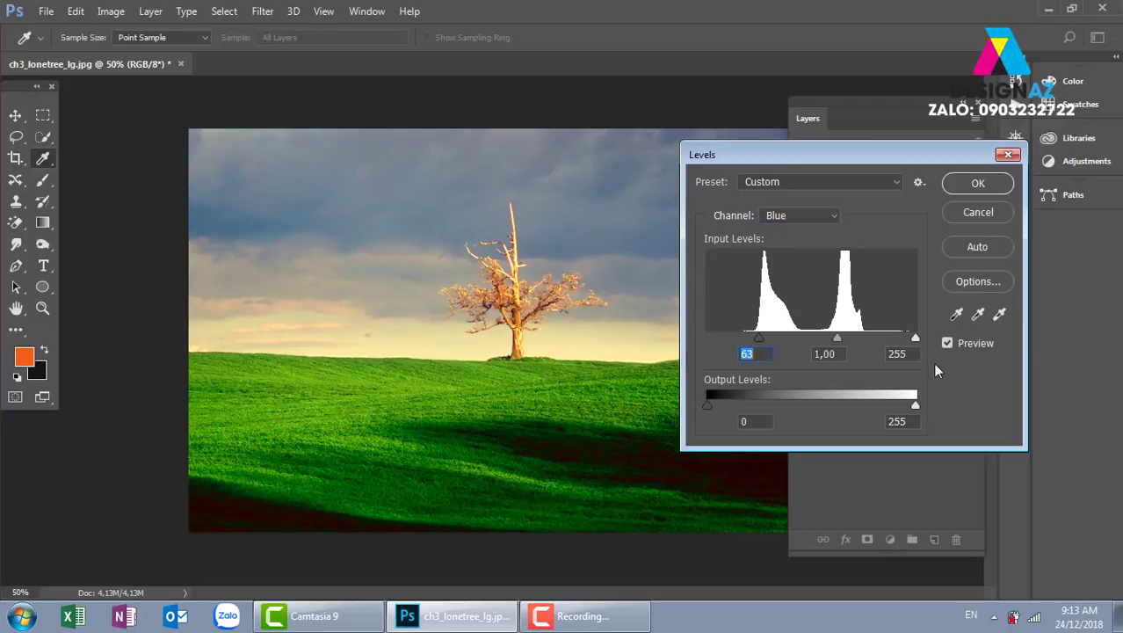
left_click_drag(915, 339, 864, 339)
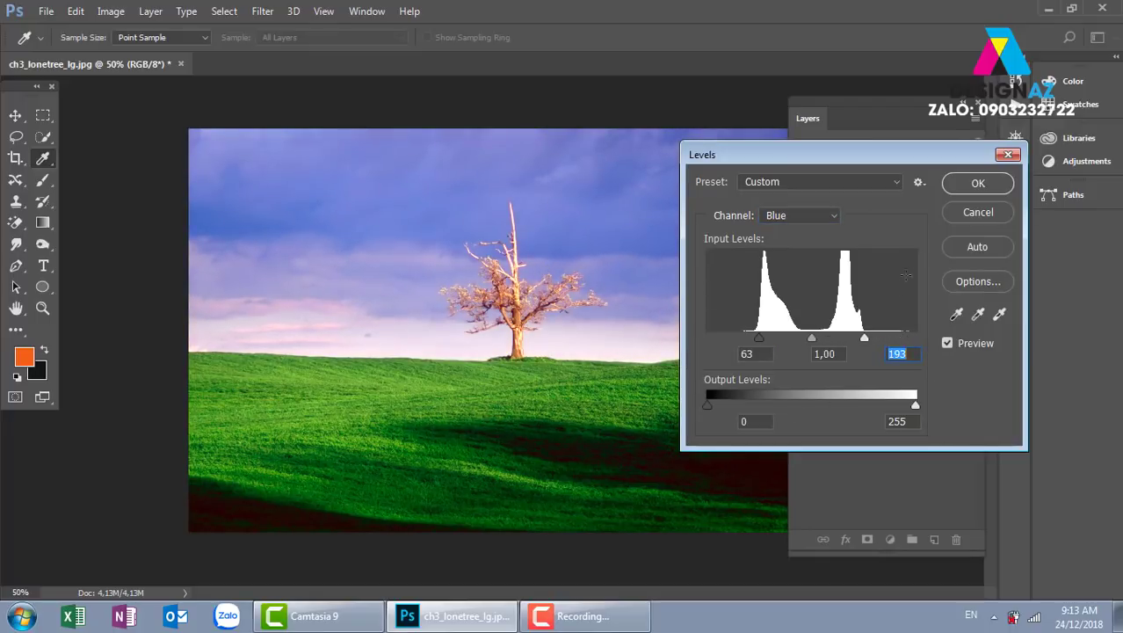
left_click(978, 186)
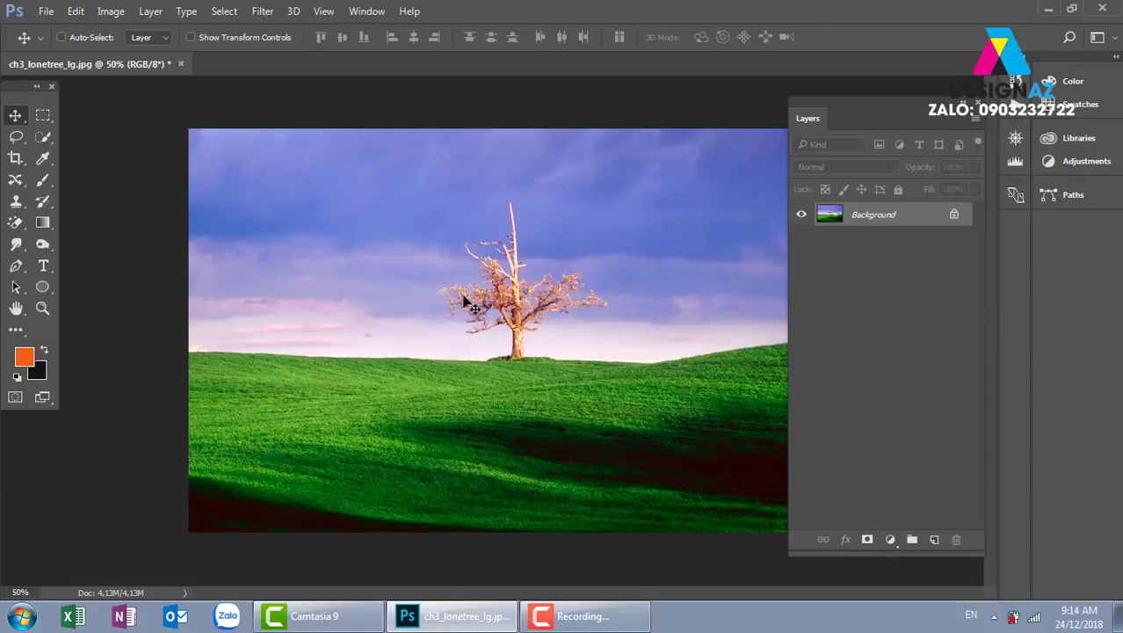
Undo the per-channel Levels adjustment and duplicate the whole image as ch3_lonetree_lg copy.
key("ctrl+z")
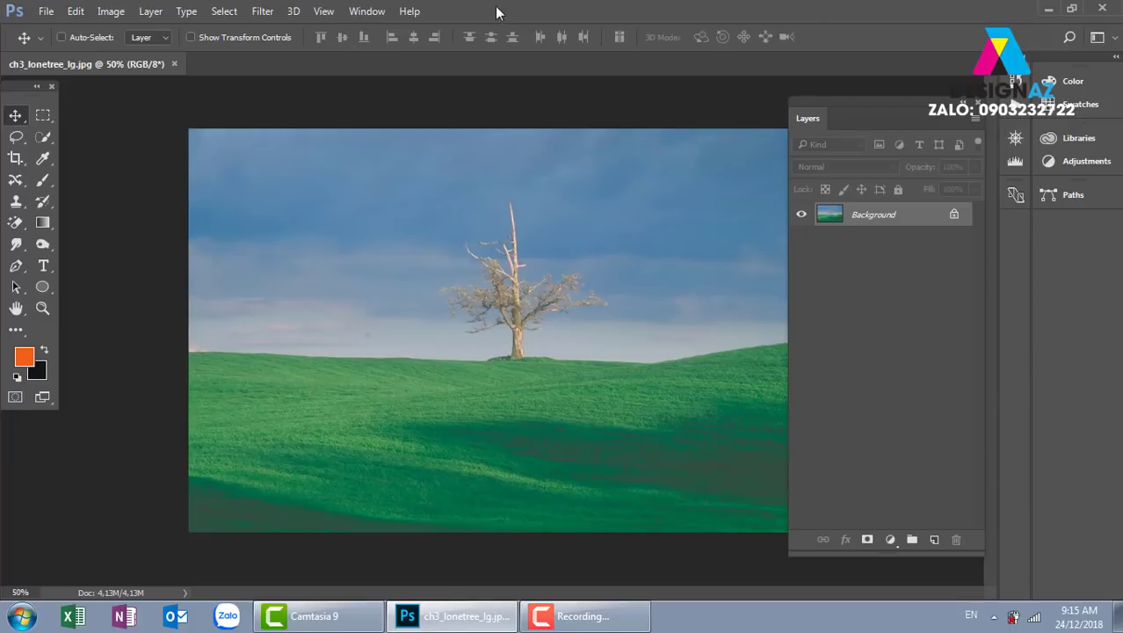
left_click(105, 12)
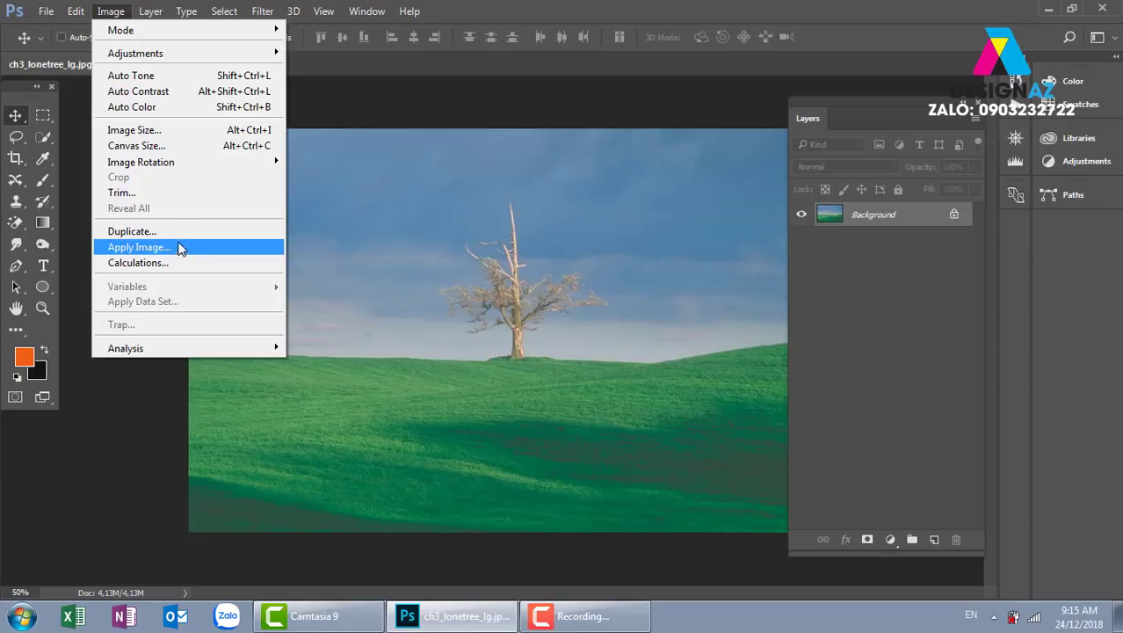
left_click(185, 234)
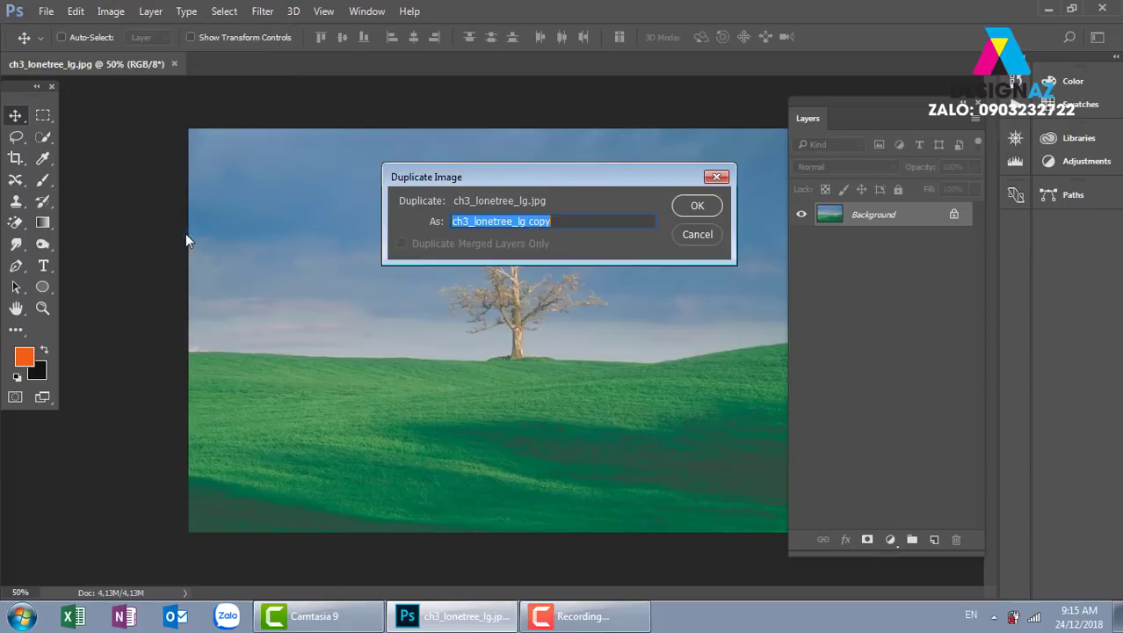
left_click(691, 205)
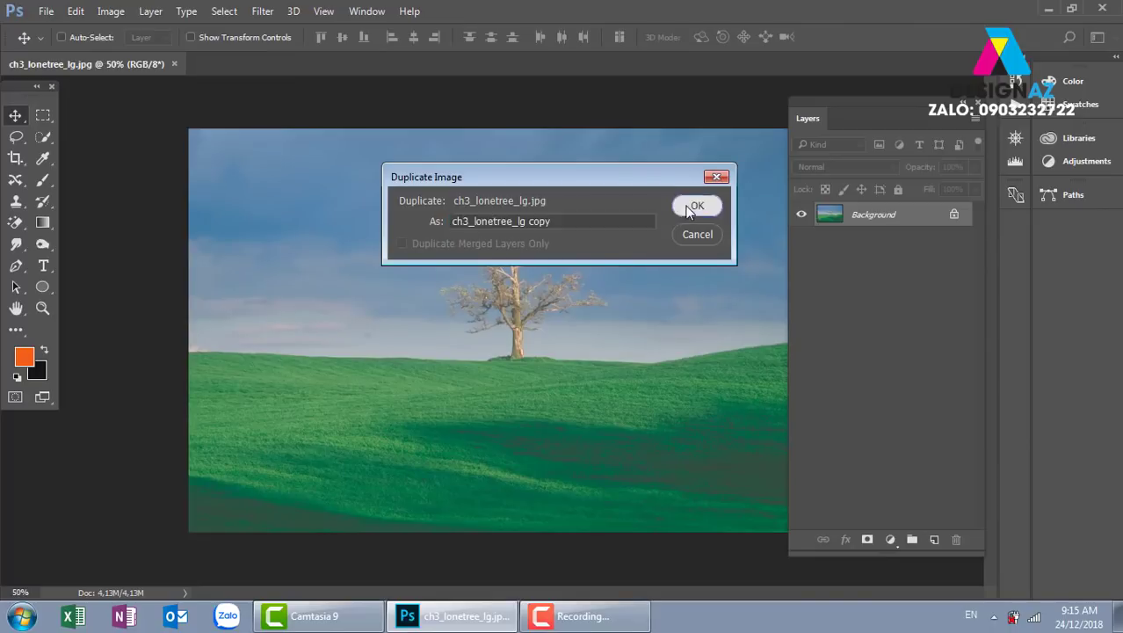
Hide the Layers panel and arrange ch3_lonetree_lg copy and the original image side by side as 2-up Vertical.
left_click(137, 63)
left_click(288, 69)
left_click(152, 72)
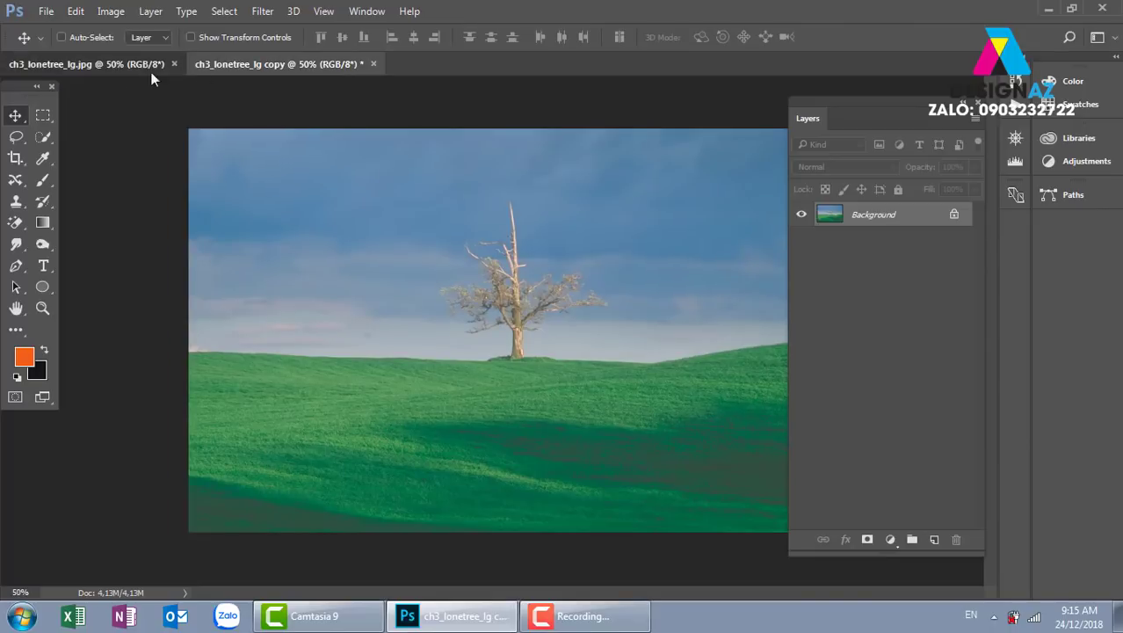
left_click(272, 70)
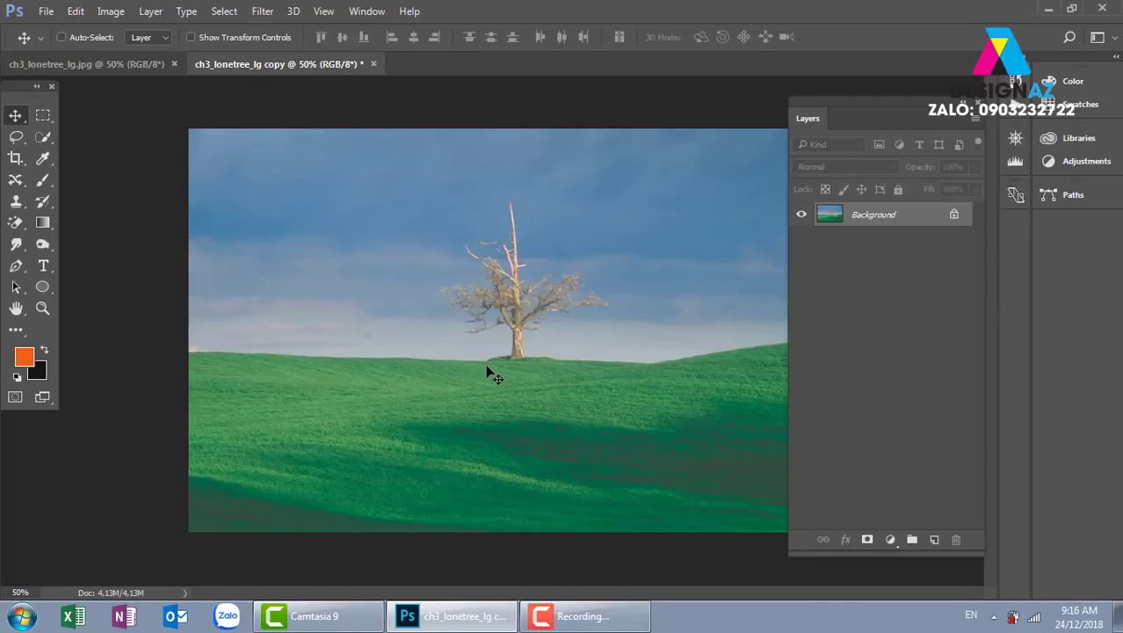
left_click(978, 104)
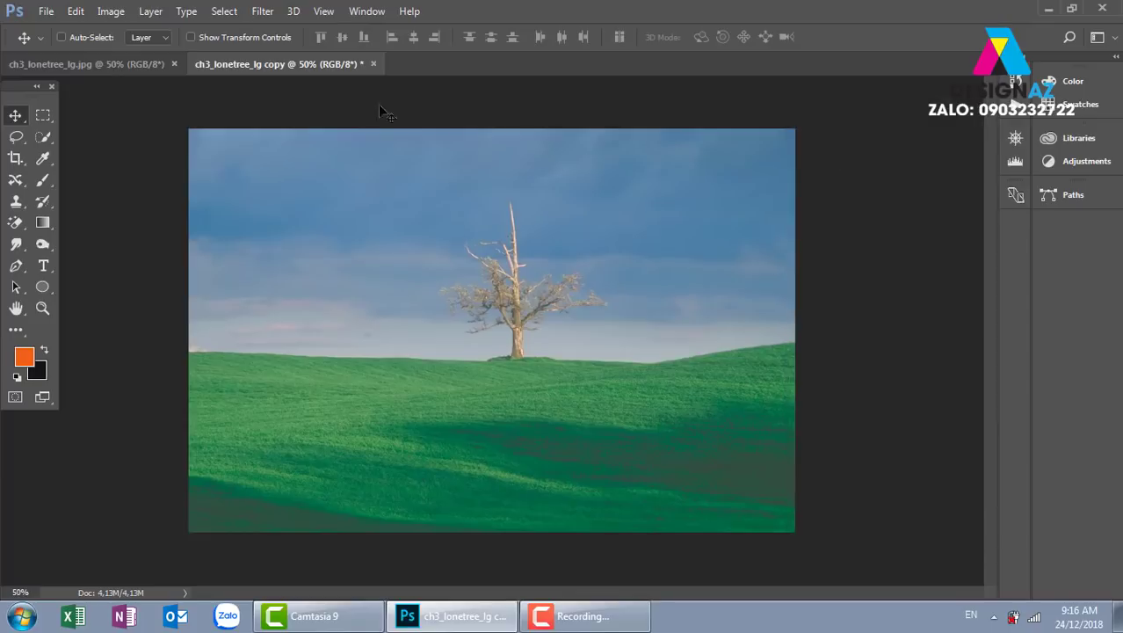
left_click(381, 12)
mouse_move(426, 13)
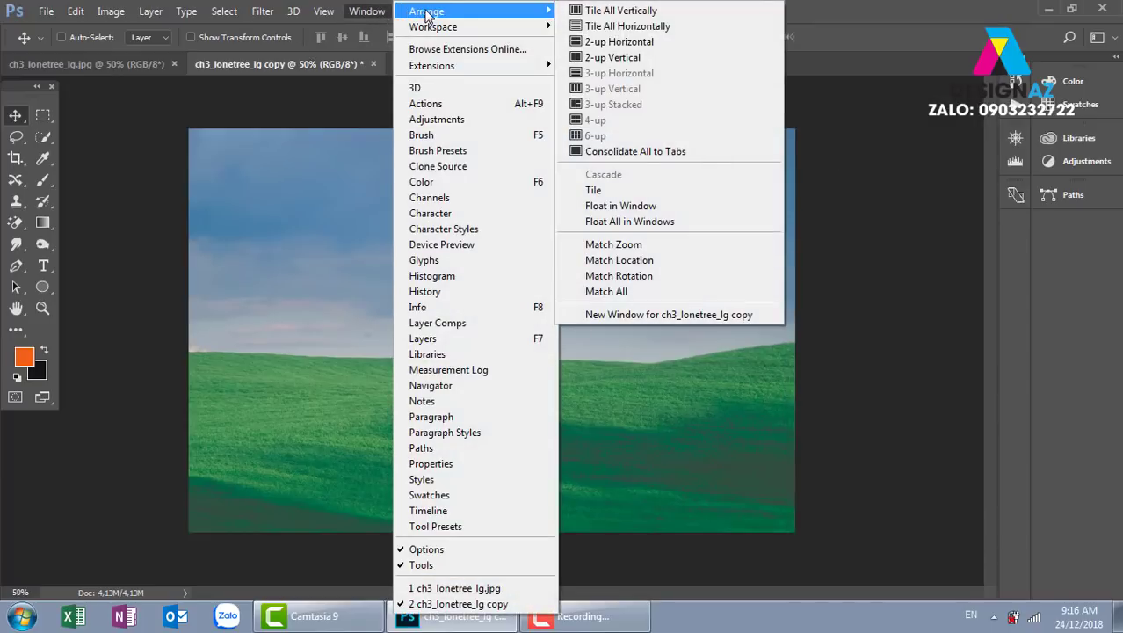
left_click(623, 58)
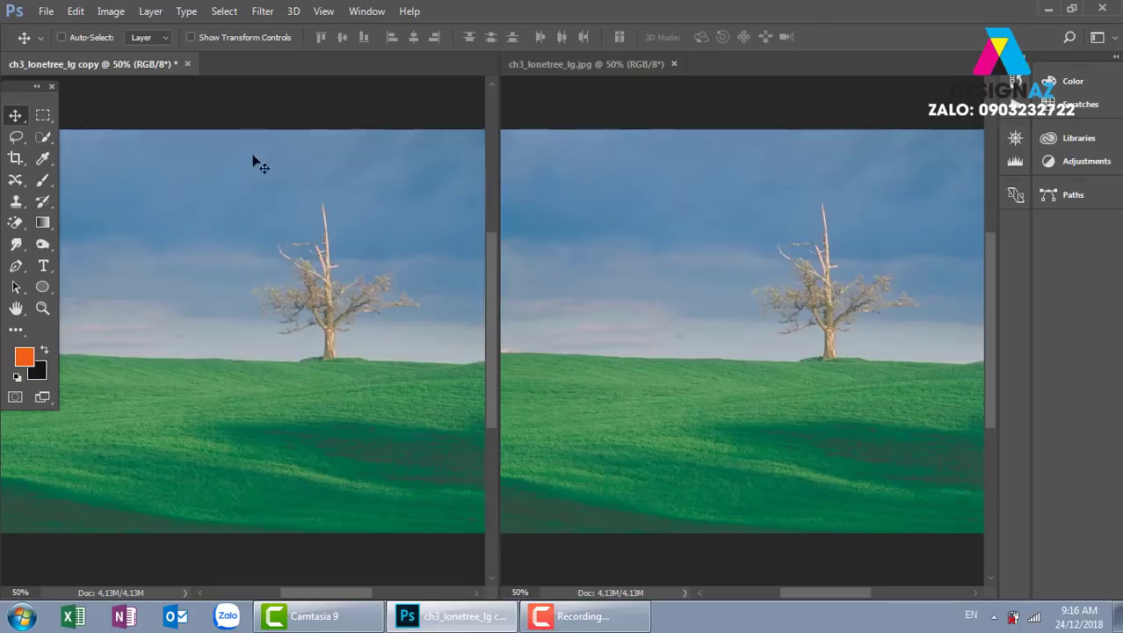
Apply Levels to ch3_lonetree_lg copy on the combined RGB channel with input black point 42 and white point 193.
left_click(112, 11)
mouse_move(145, 51)
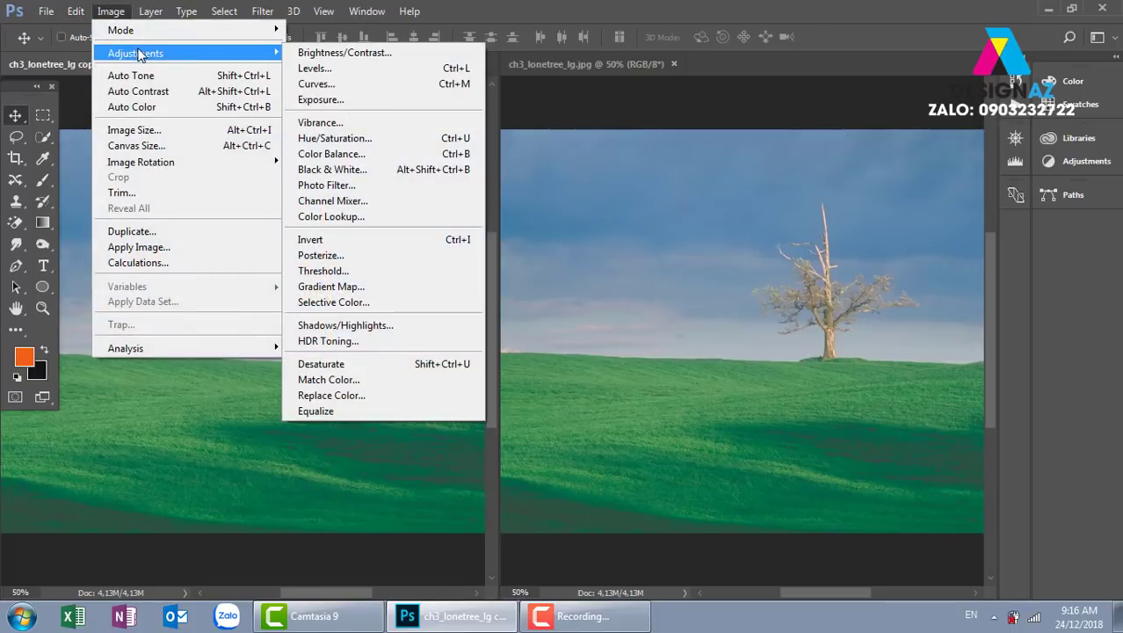
left_click(349, 71)
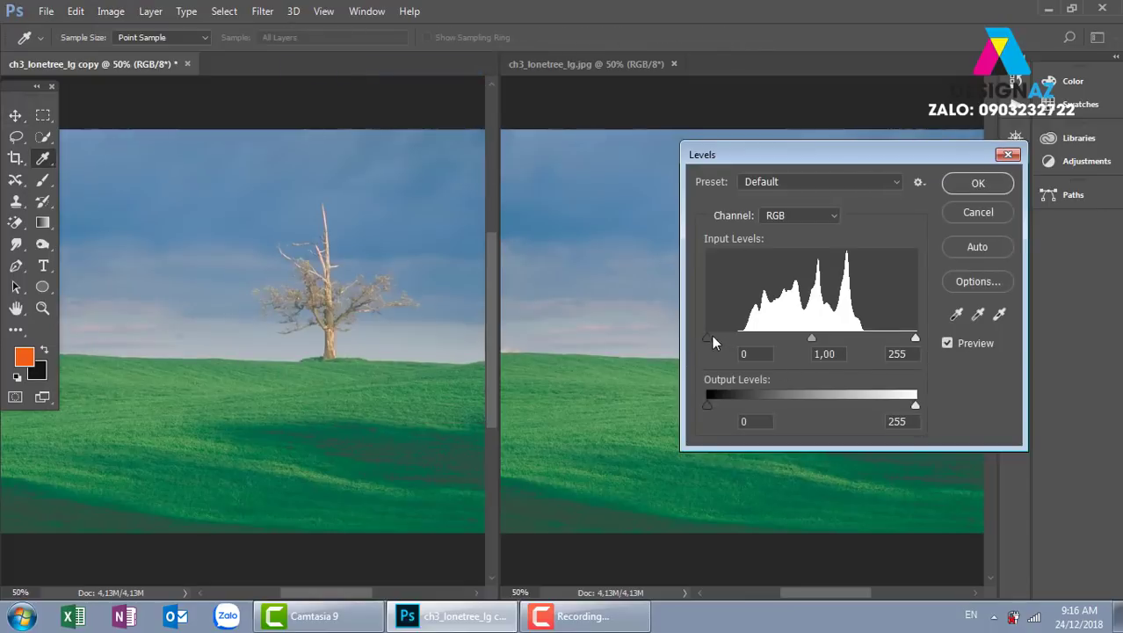
left_click_drag(712, 337, 741, 336)
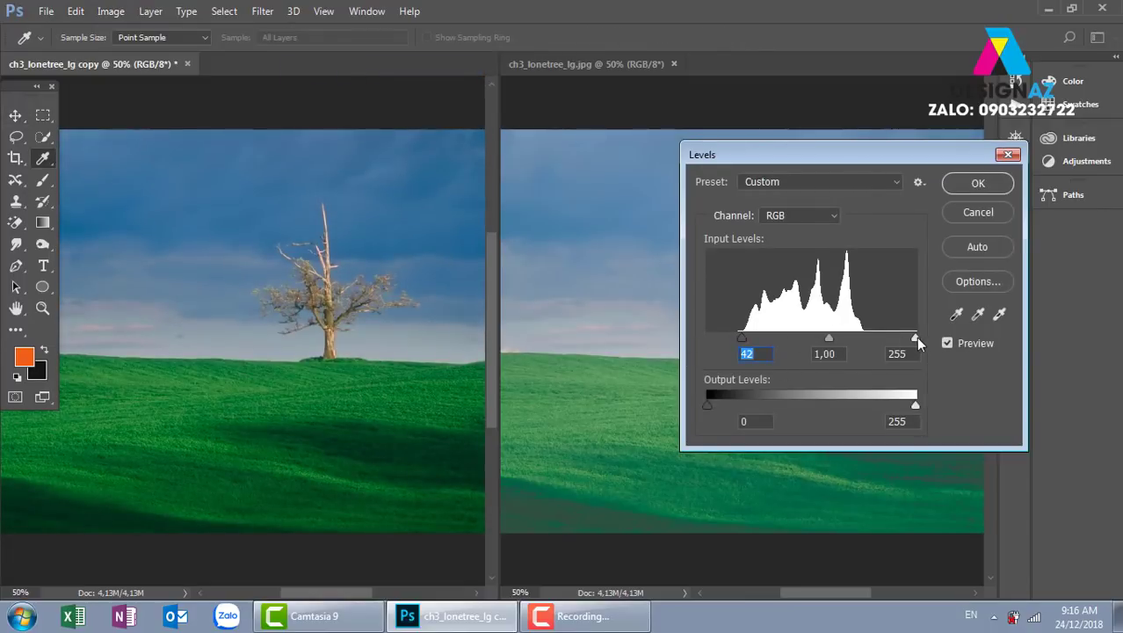
left_click_drag(916, 337, 865, 338)
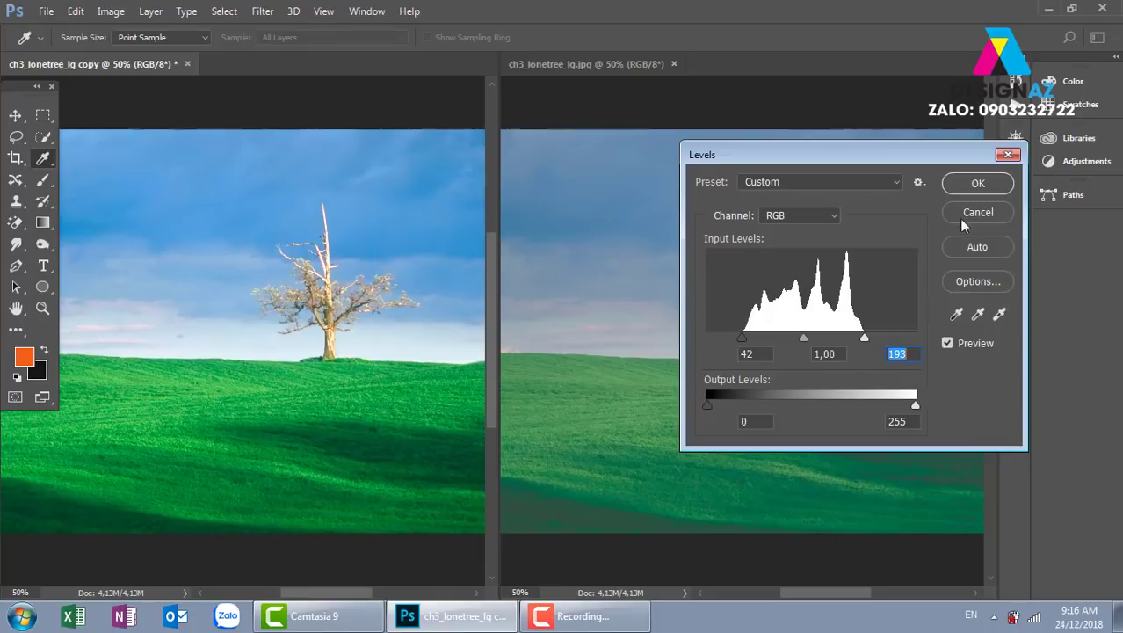
left_click(972, 189)
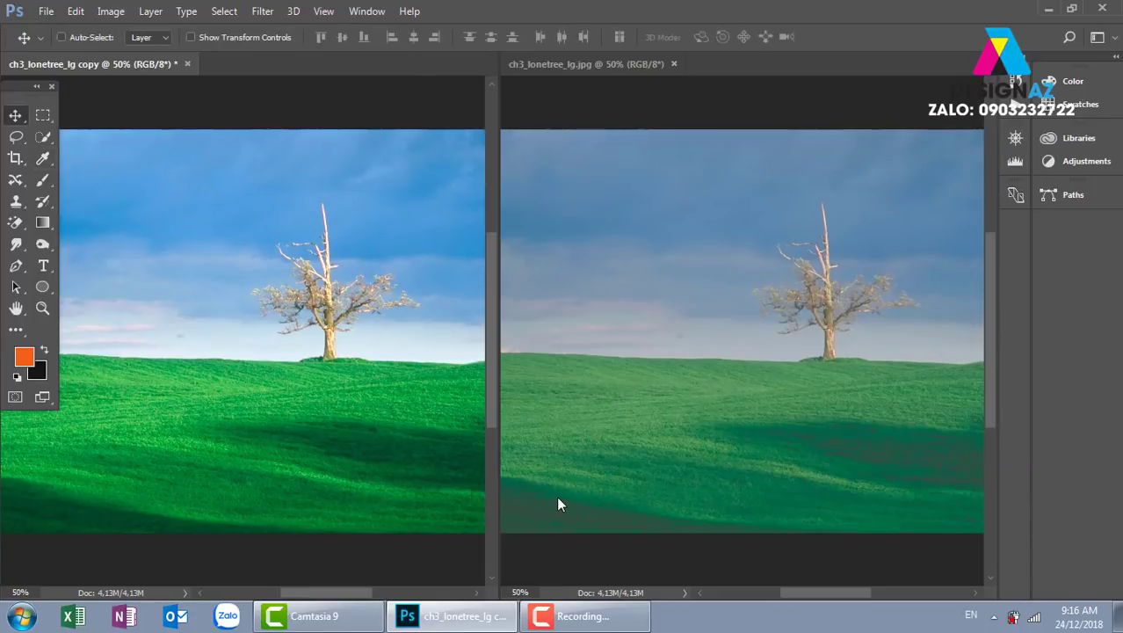
Start a Levels adjustment on the original ch3_lonetree_lg.jpg and set the Red channel's input black point to 43 and white point to 181.
left_click(672, 279)
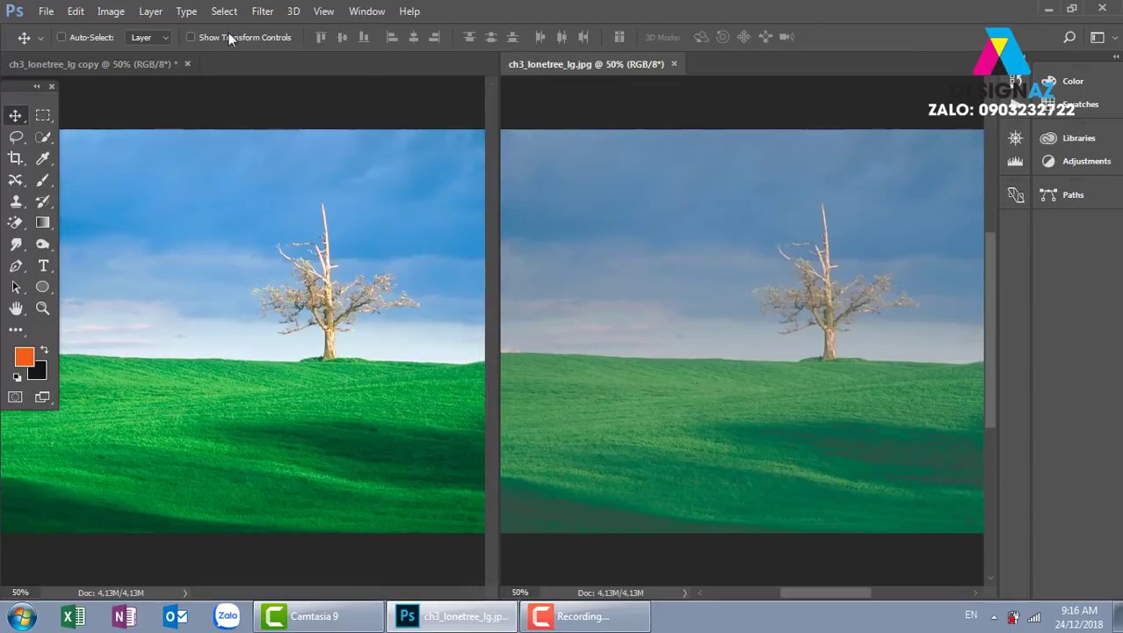
left_click(113, 14)
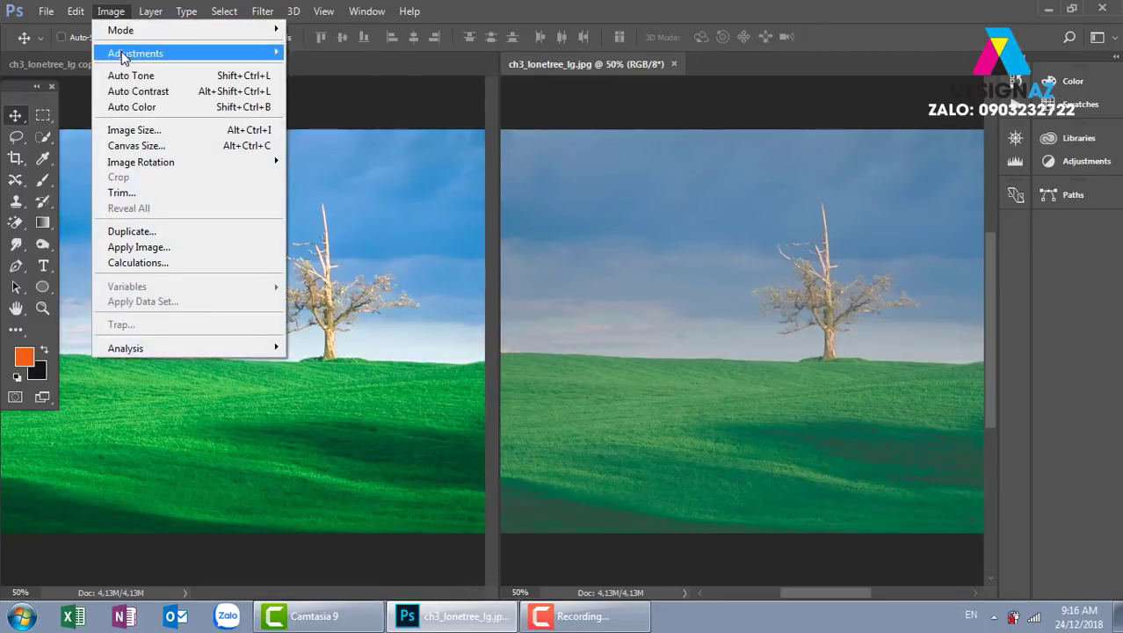
mouse_move(253, 57)
left_click(395, 69)
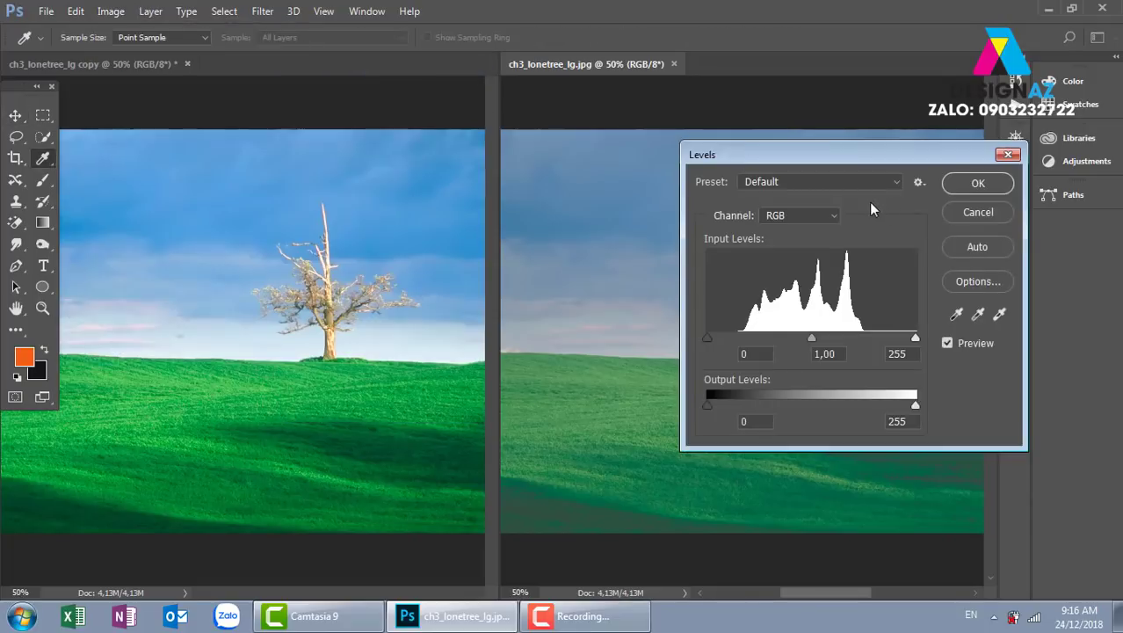
left_click(833, 215)
left_click(791, 233)
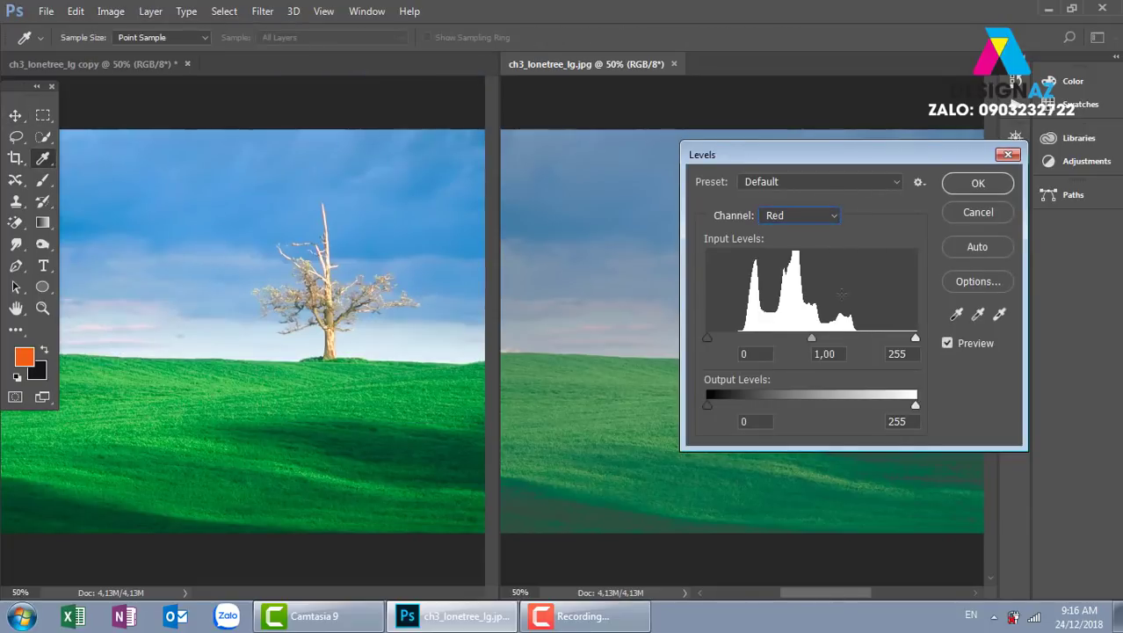
left_click_drag(711, 336, 738, 338)
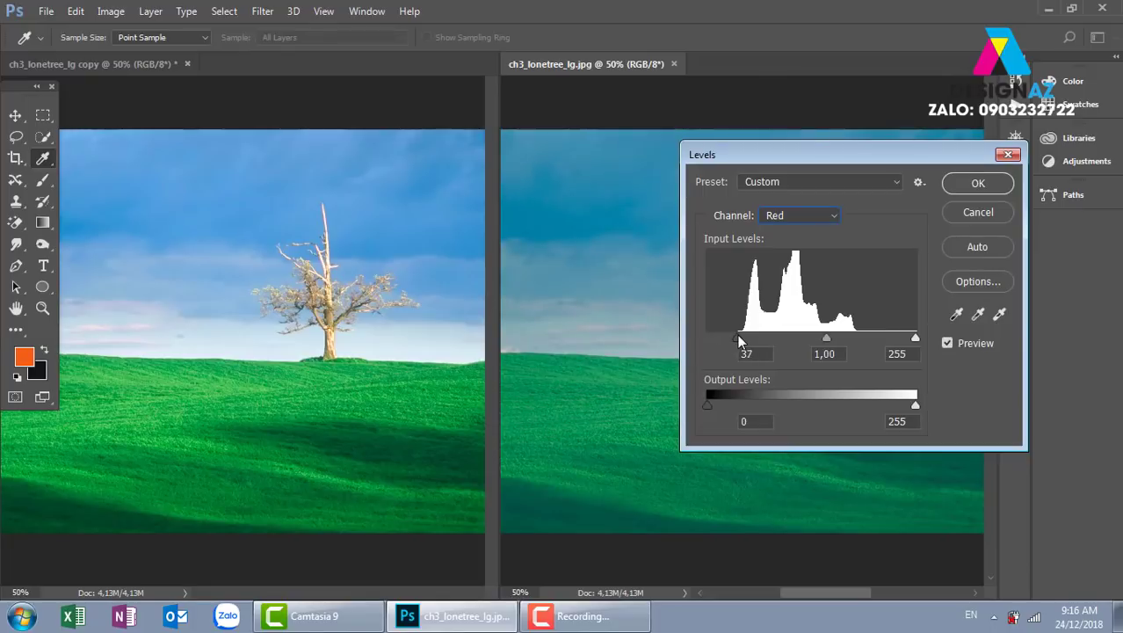
left_click_drag(916, 338, 855, 337)
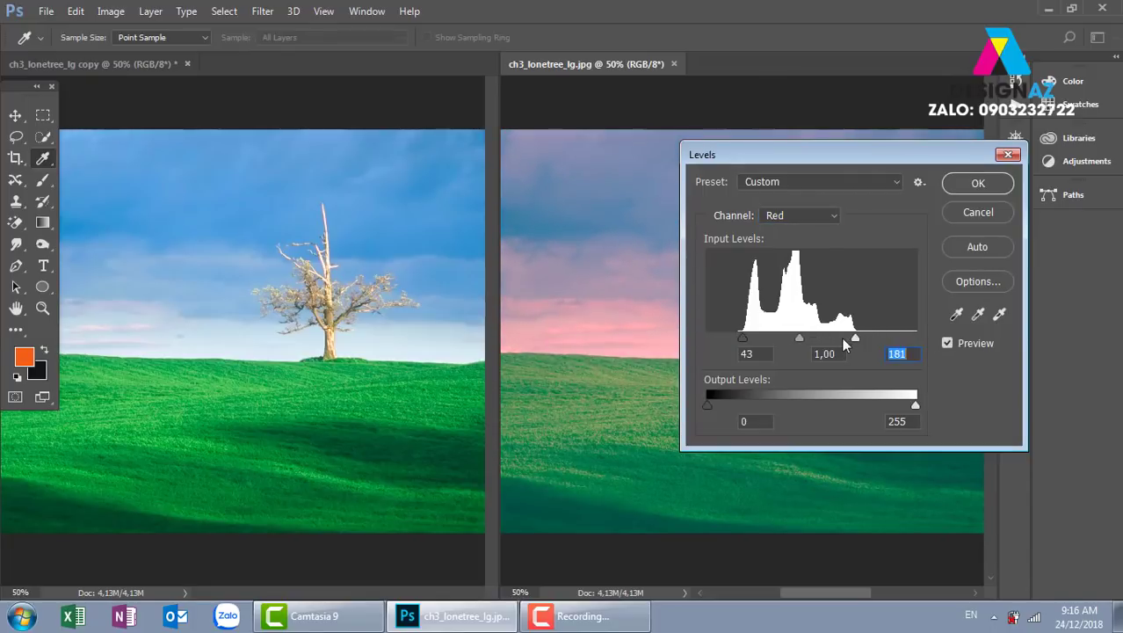
Set the Green channel's input black point to 75 and white point to 189 in Levels.
left_click(818, 215)
left_click(813, 254)
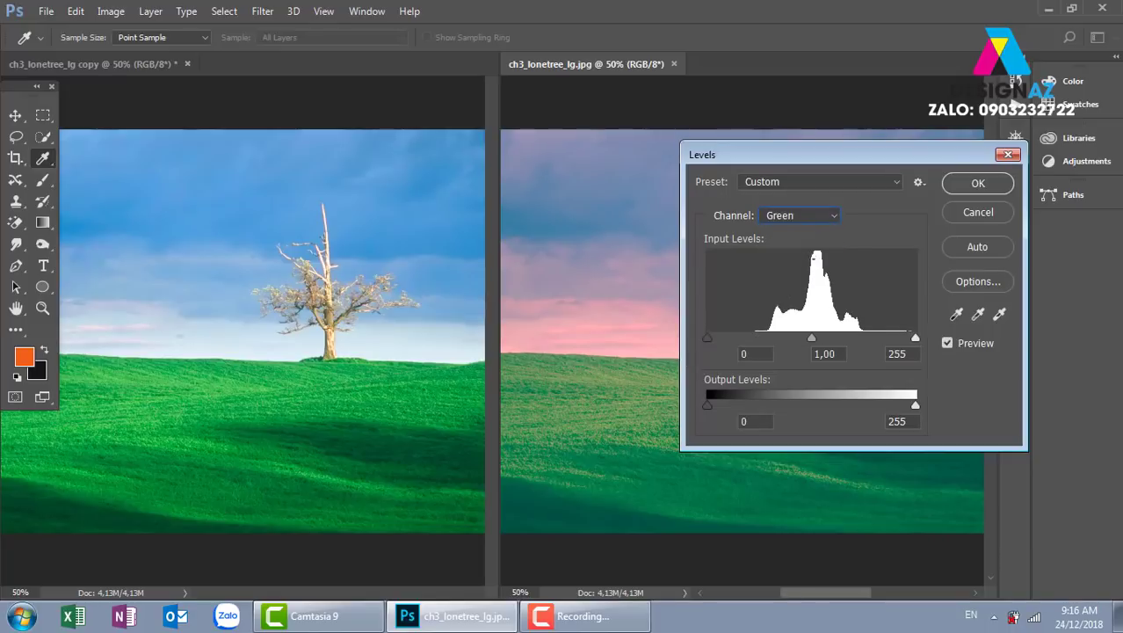
left_click_drag(710, 339, 770, 346)
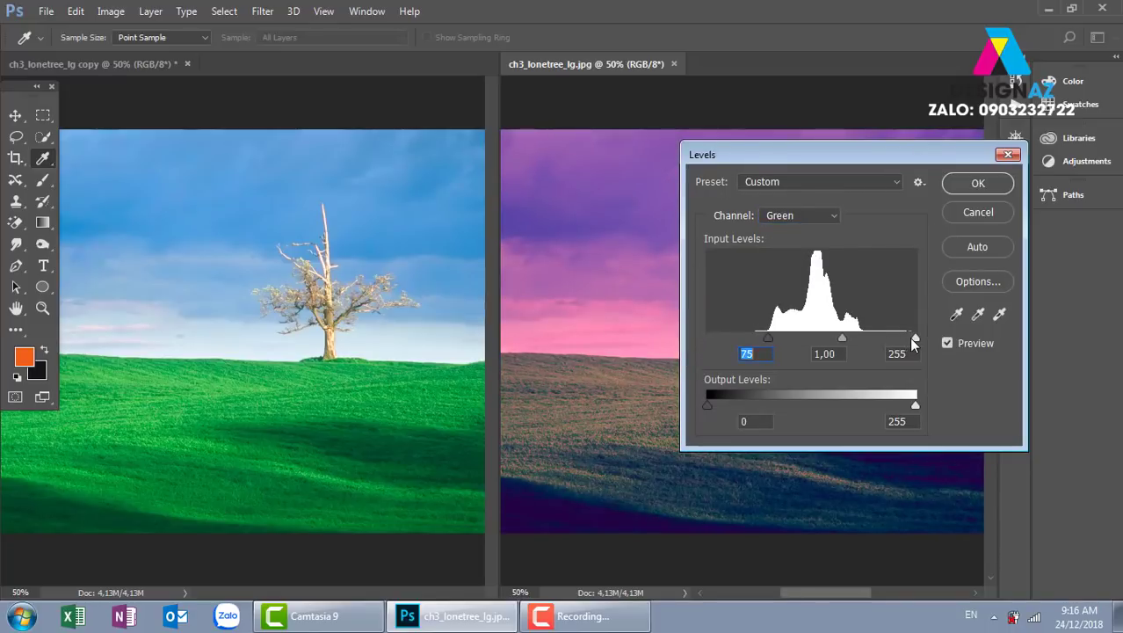
left_click_drag(914, 337, 861, 336)
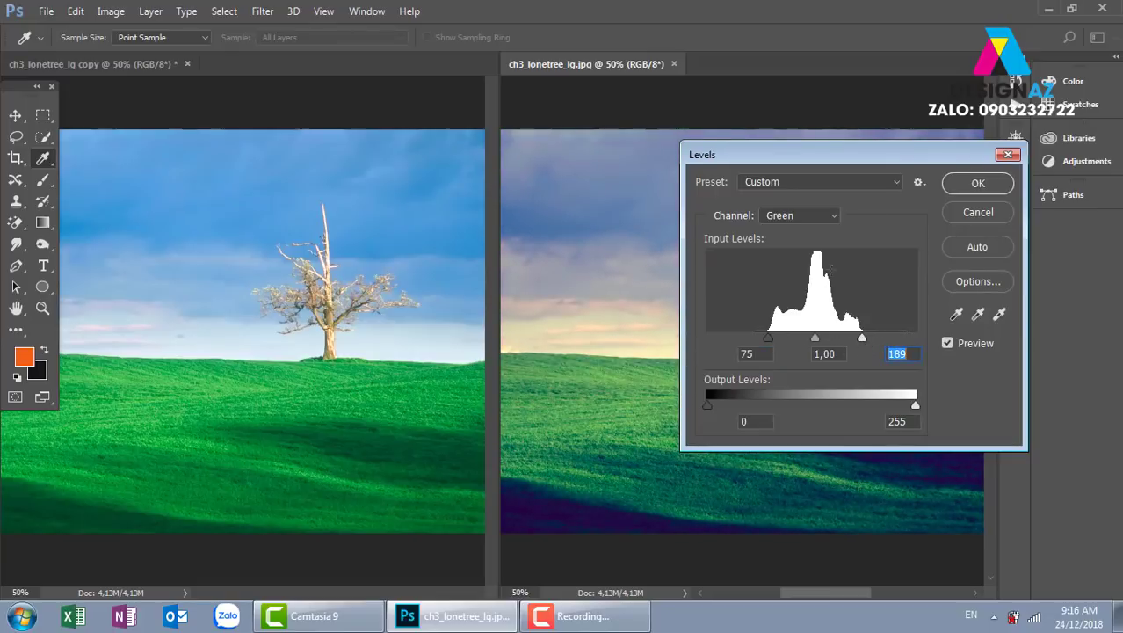
Set the Blue channel's input black point to 60 and white point to 190, and apply the Levels adjustment to the original image.
left_click(834, 220)
left_click(786, 266)
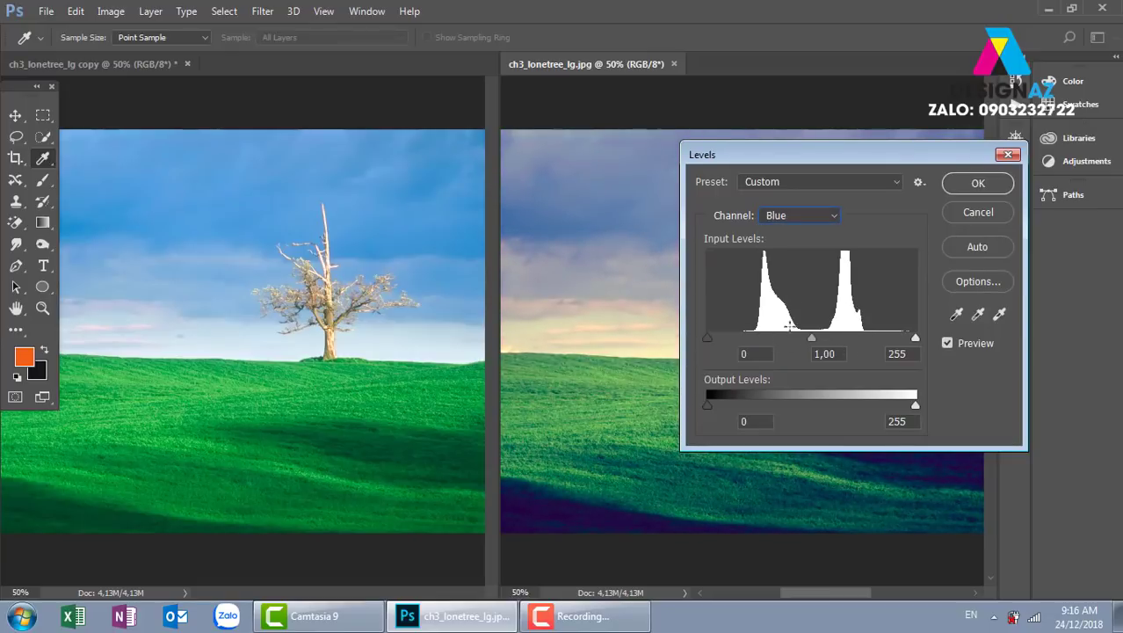
left_click_drag(709, 339, 757, 336)
left_click_drag(910, 339, 861, 334)
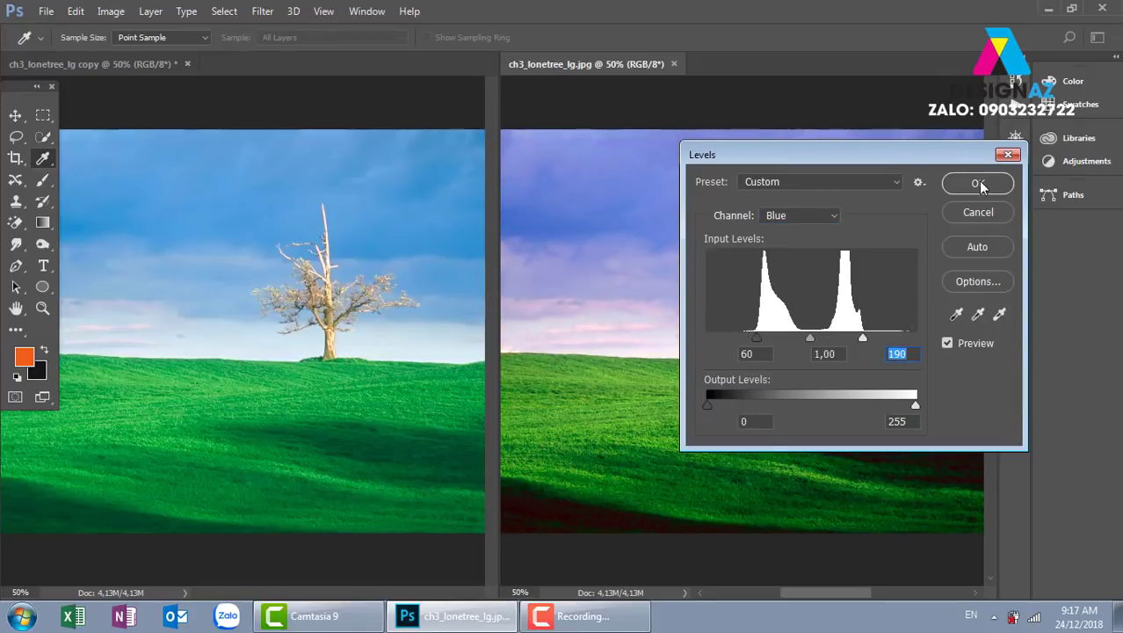
left_click(978, 183)
key("v")
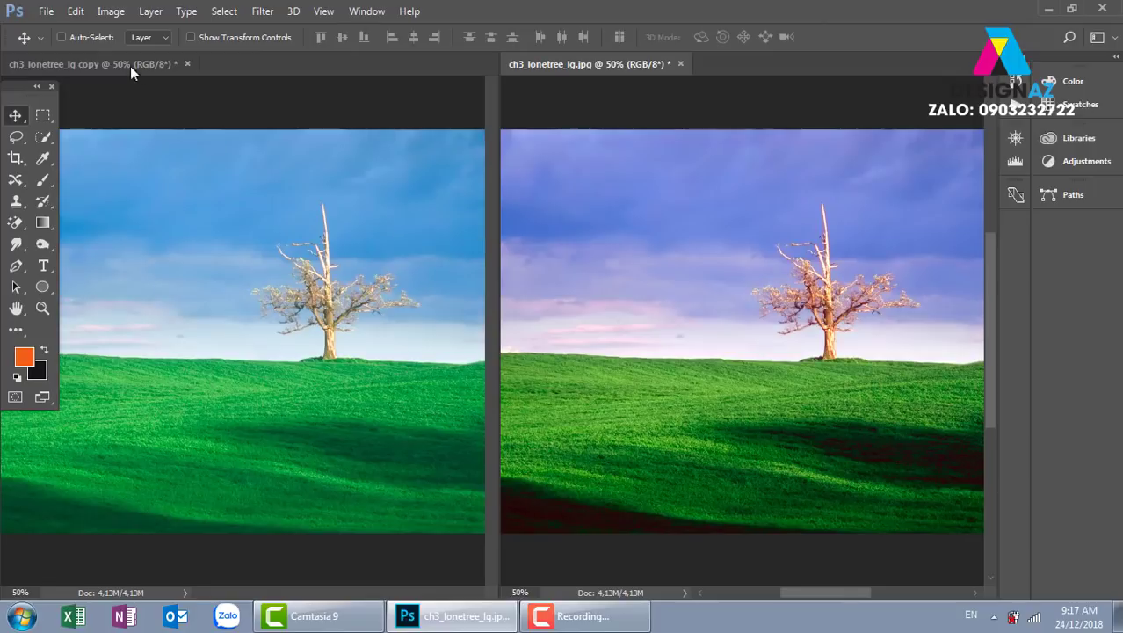
Examine the RGB histogram of the per-channel corrected image in Levels, and dismiss the dialog without adjusting anything.
left_click(110, 12)
mouse_move(230, 51)
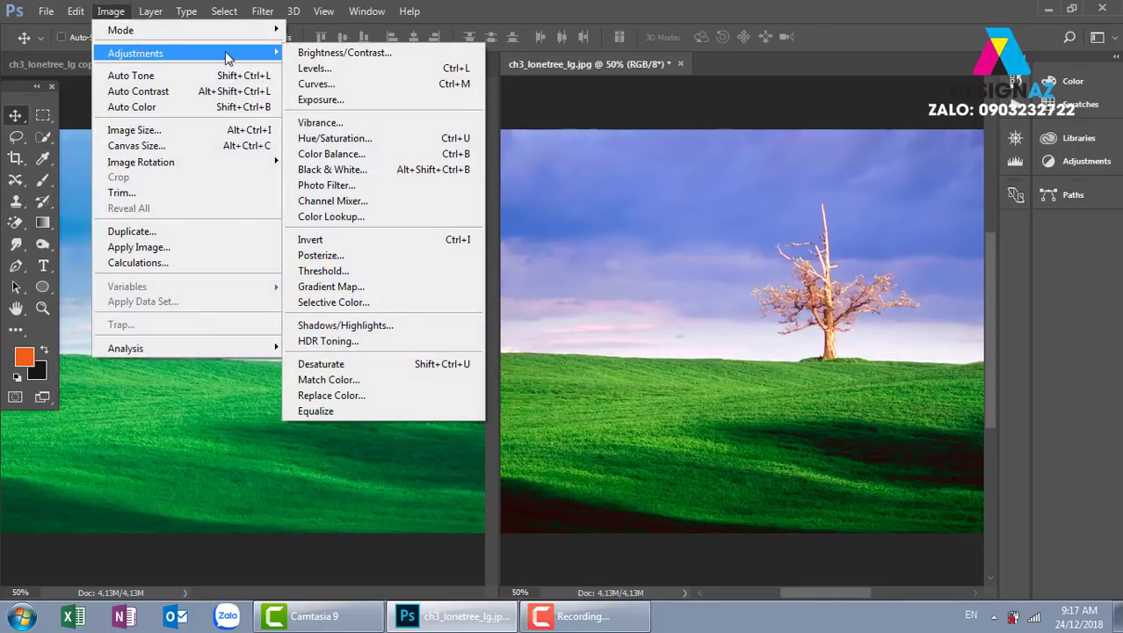
left_click(371, 69)
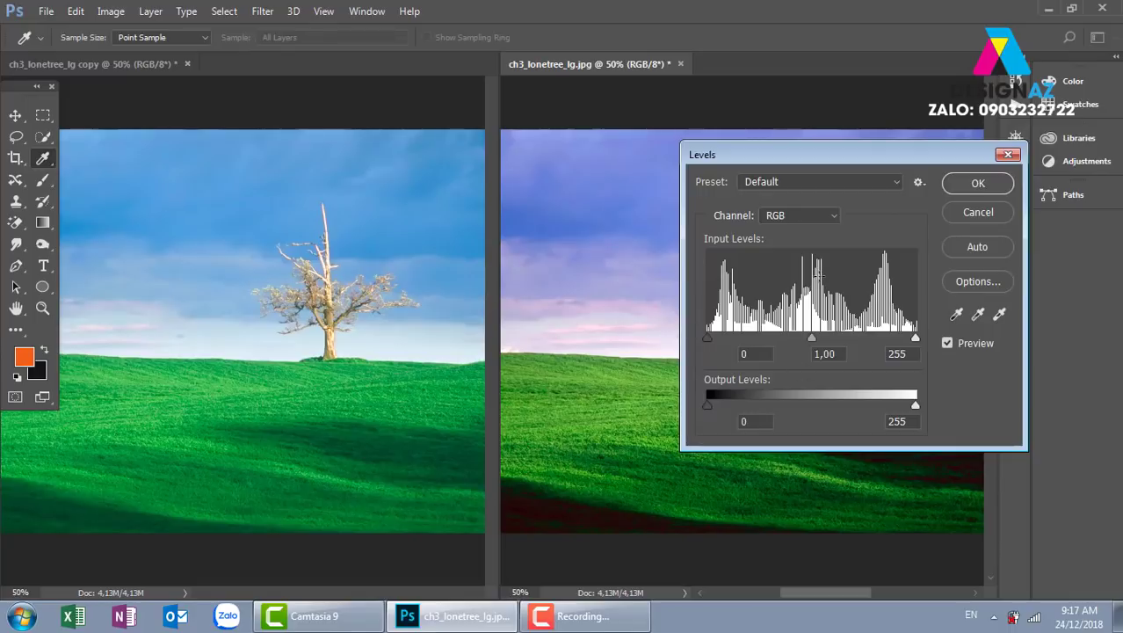
left_click(1007, 157)
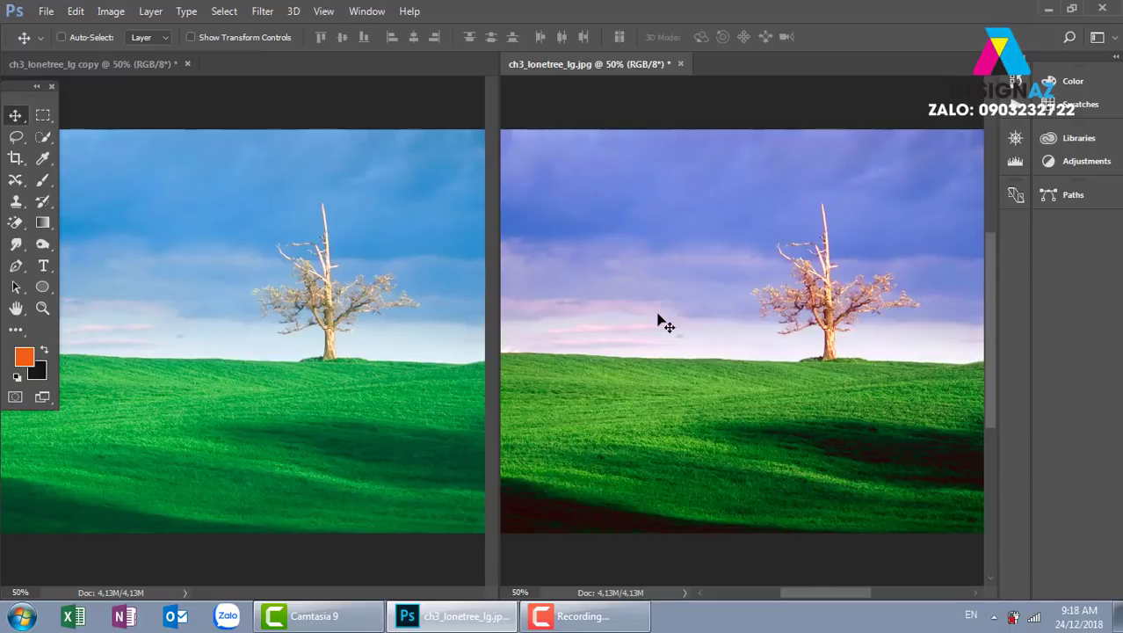
Close ch3_lonetree_lg.jpg and ch3_lonetree_lg copy without saving the changes.
left_click(681, 64)
left_click(565, 246)
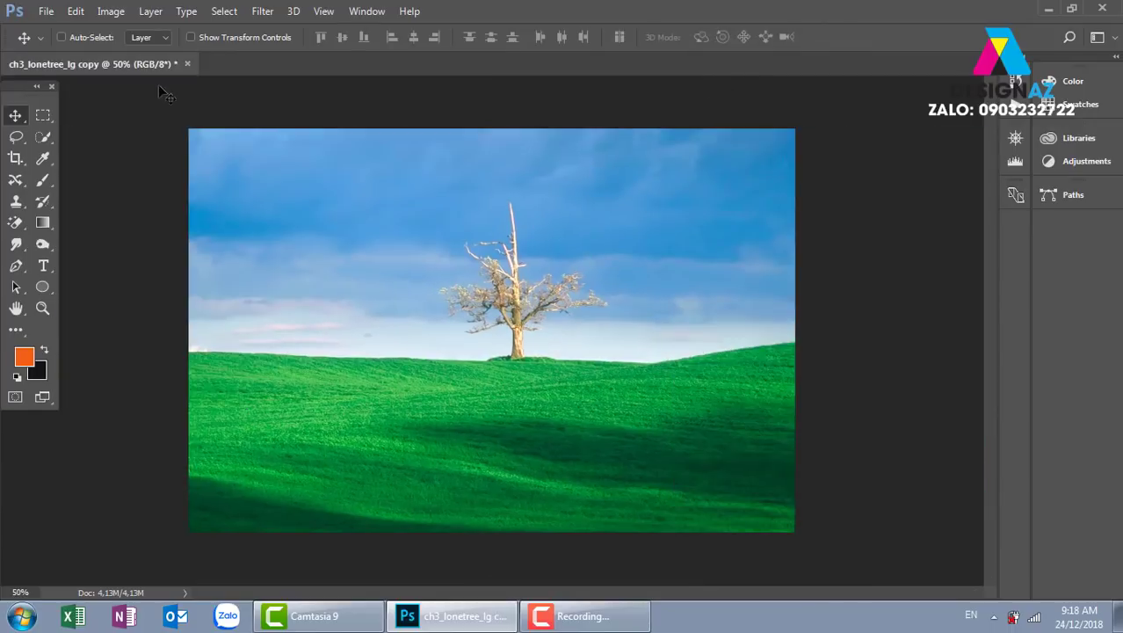
left_click(186, 65)
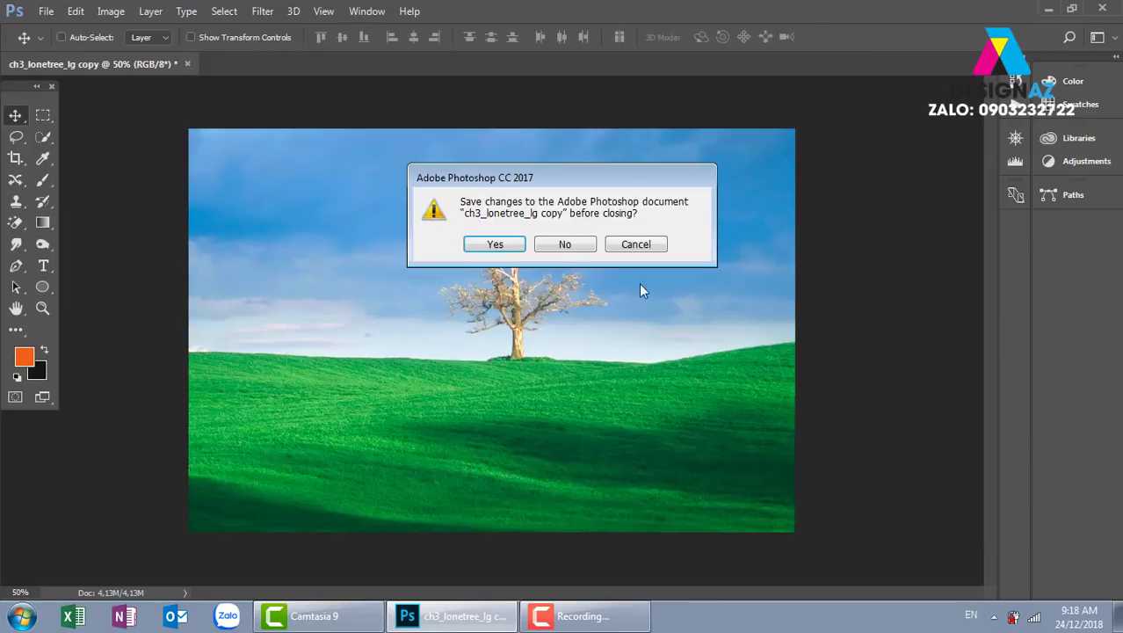
left_click(566, 245)
Open the portrait photo HTG_9884.JPG from the recent files and display it at 12.5% zoom.
scroll(966, 466, "down", 4)
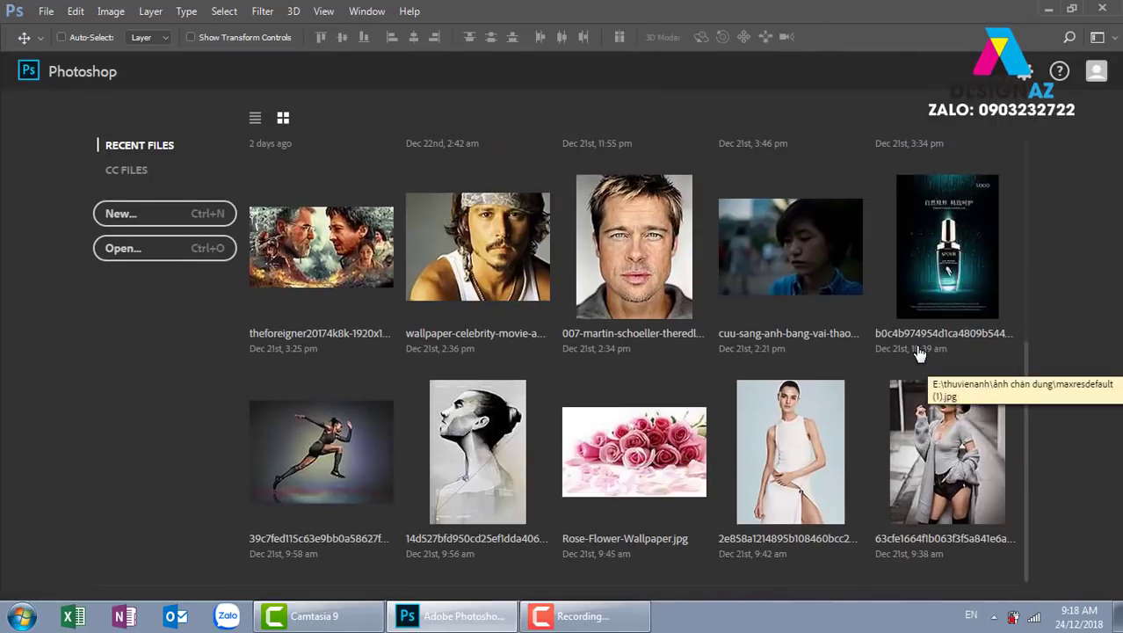
scroll(918, 352, "up", 5)
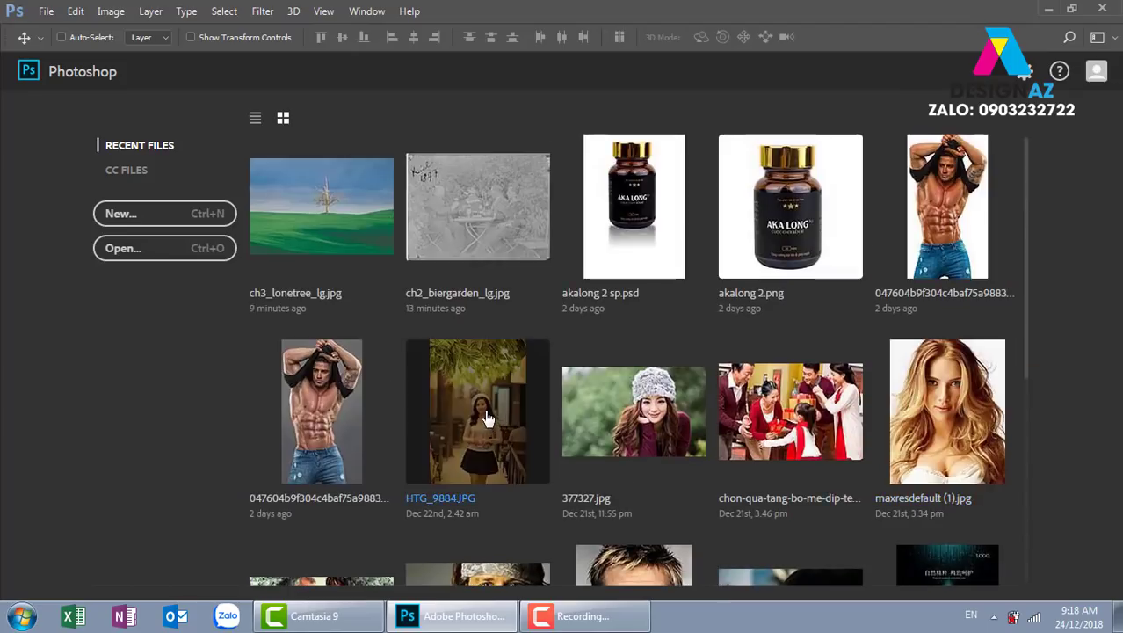
key("Escape")
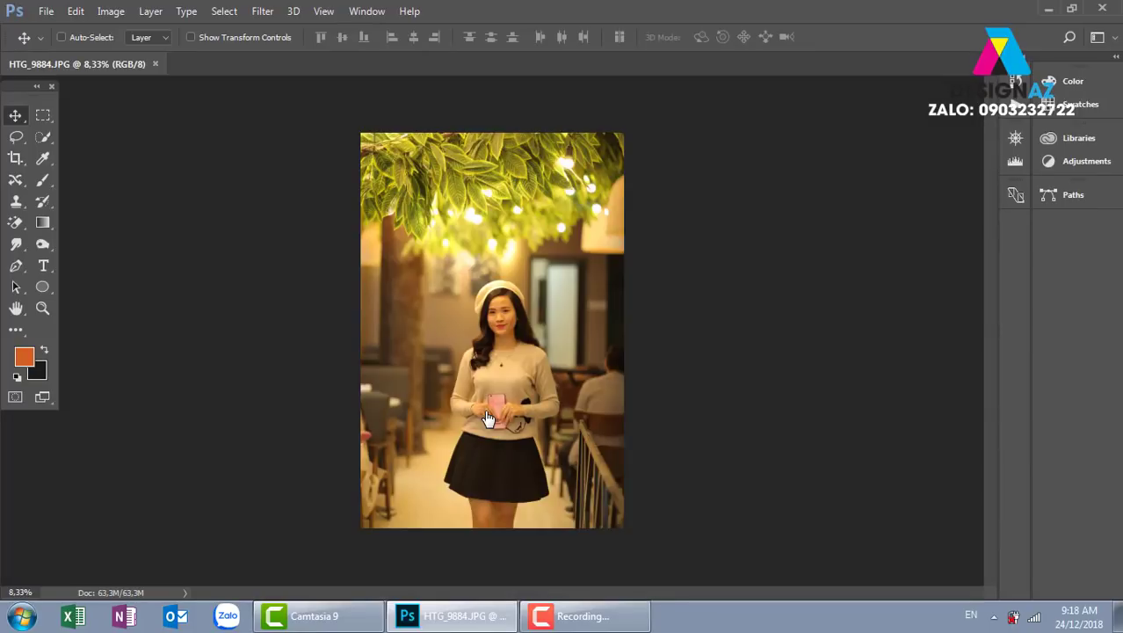
key("ctrl+plus")
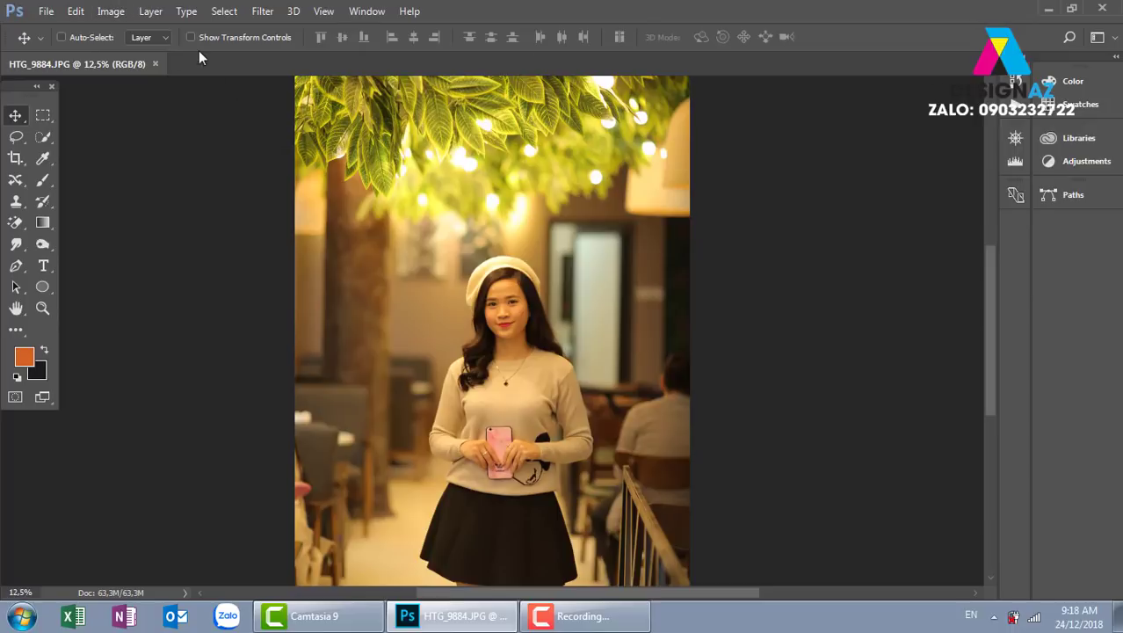
Examine the portrait photo's RGB histogram in Levels, and dismiss the dialog without adjusting anything.
left_click(114, 12)
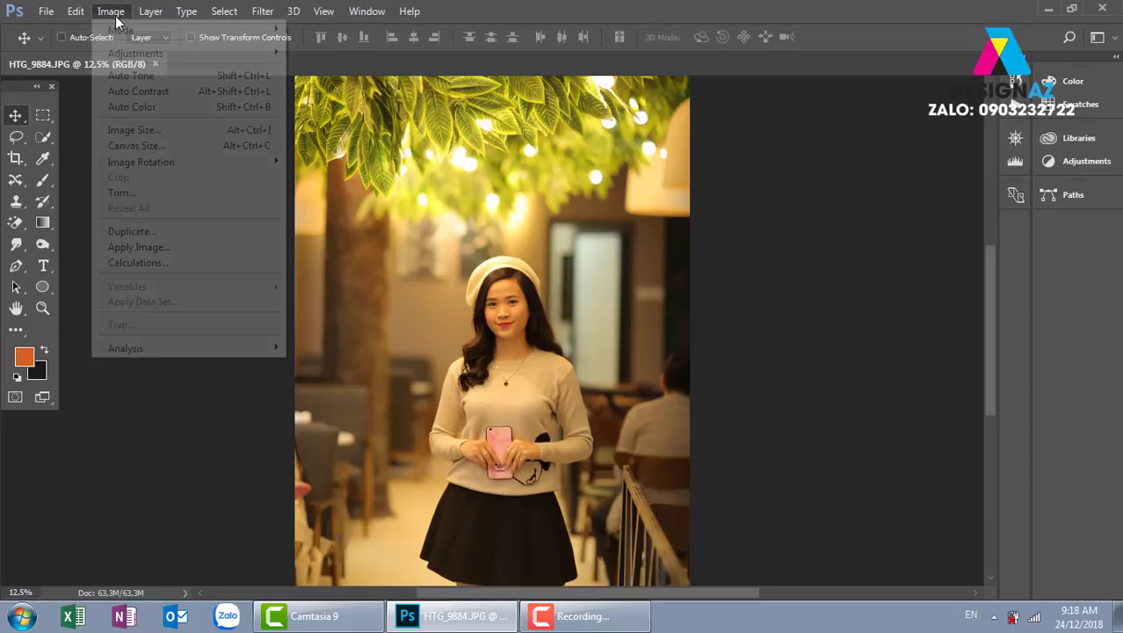
mouse_move(141, 53)
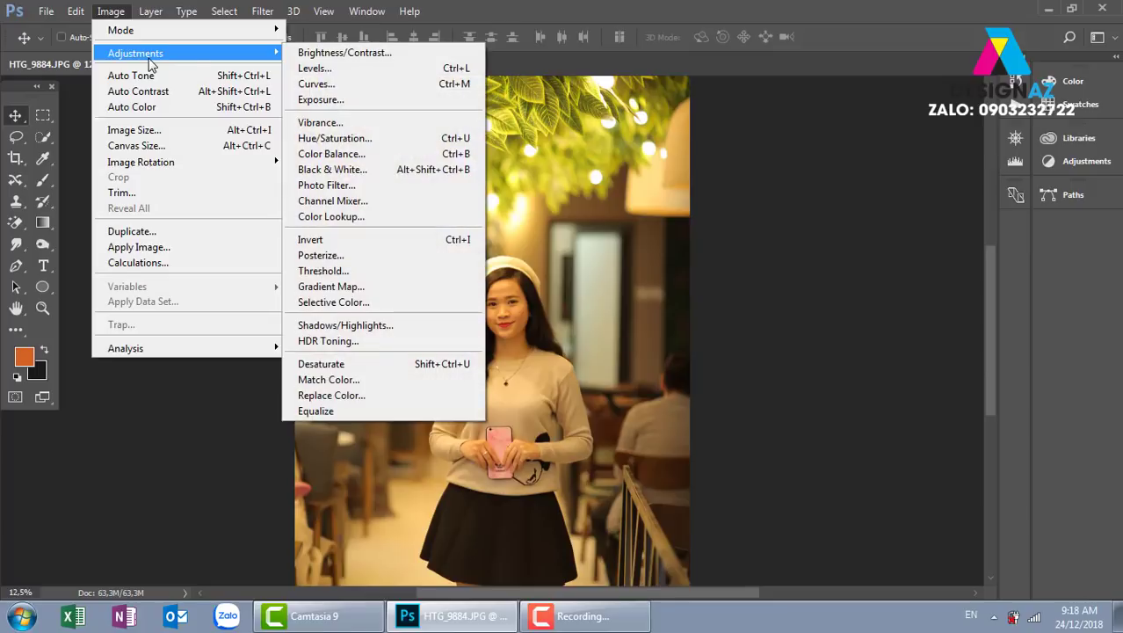
left_click(364, 67)
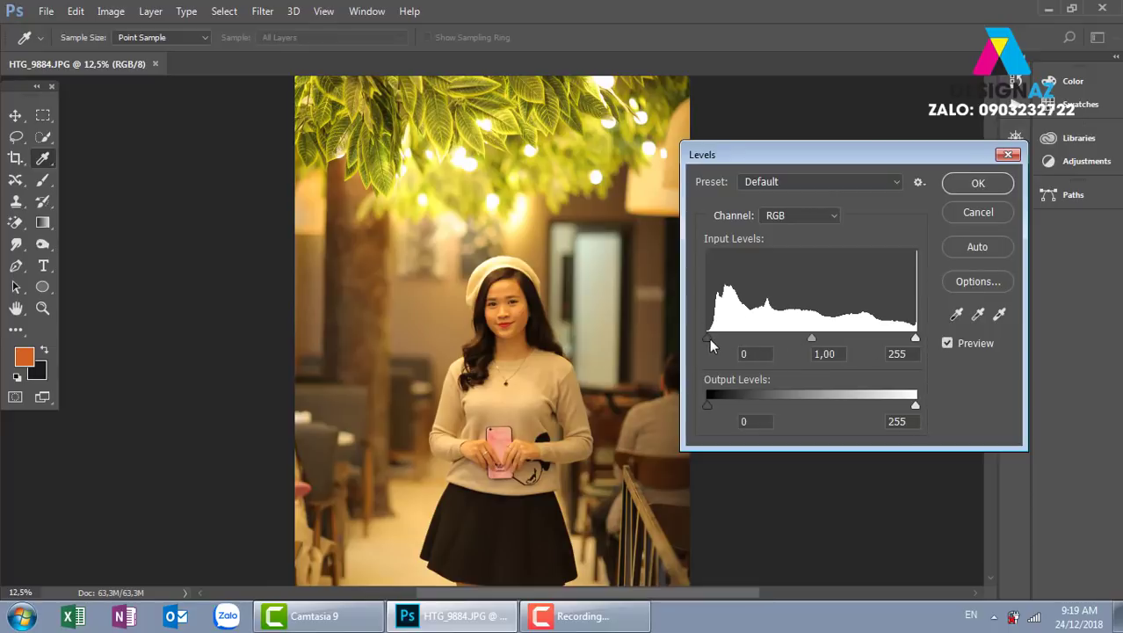
left_click(1007, 157)
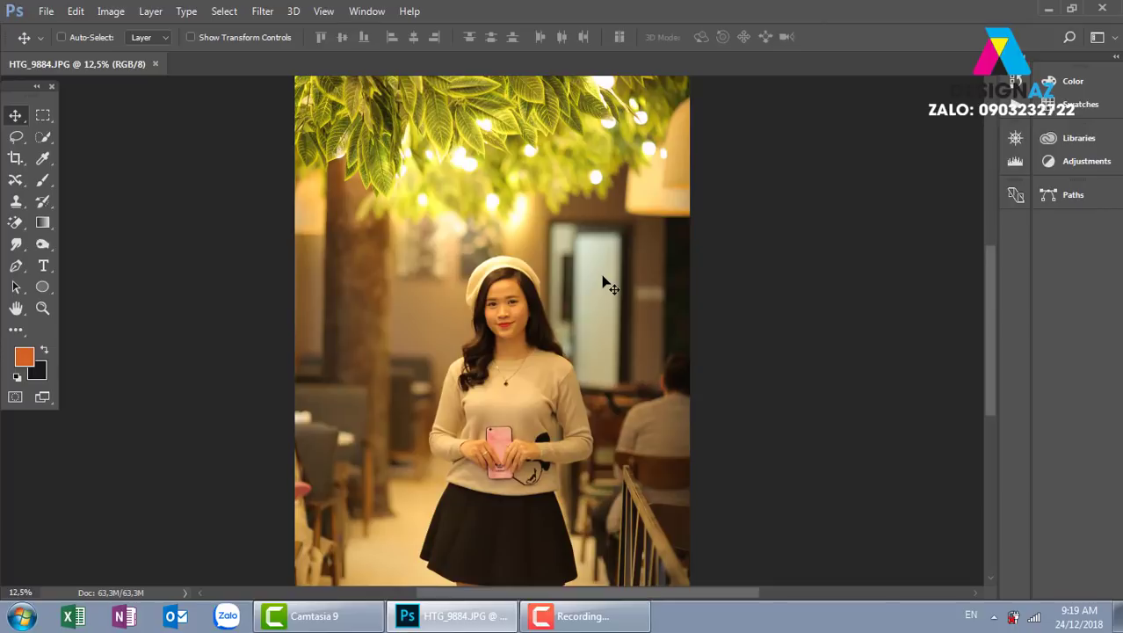
Open the portrait ch8_newvignette from the Sửa ảnh folder.
key("ctrl")
key("ctrl+o")
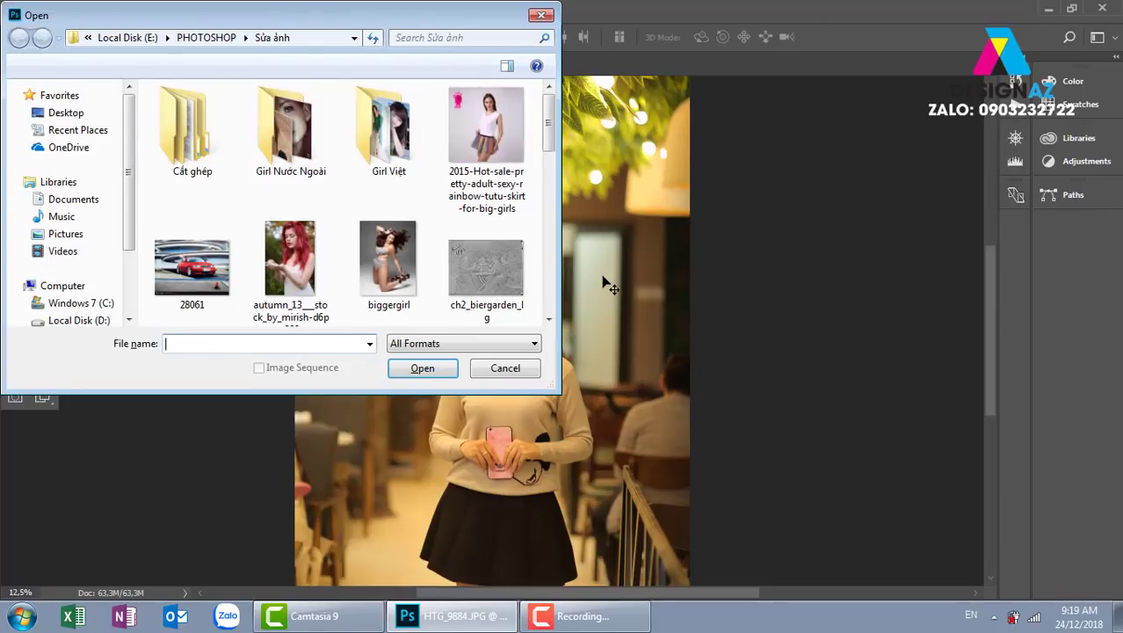
left_click_drag(546, 145, 547, 204)
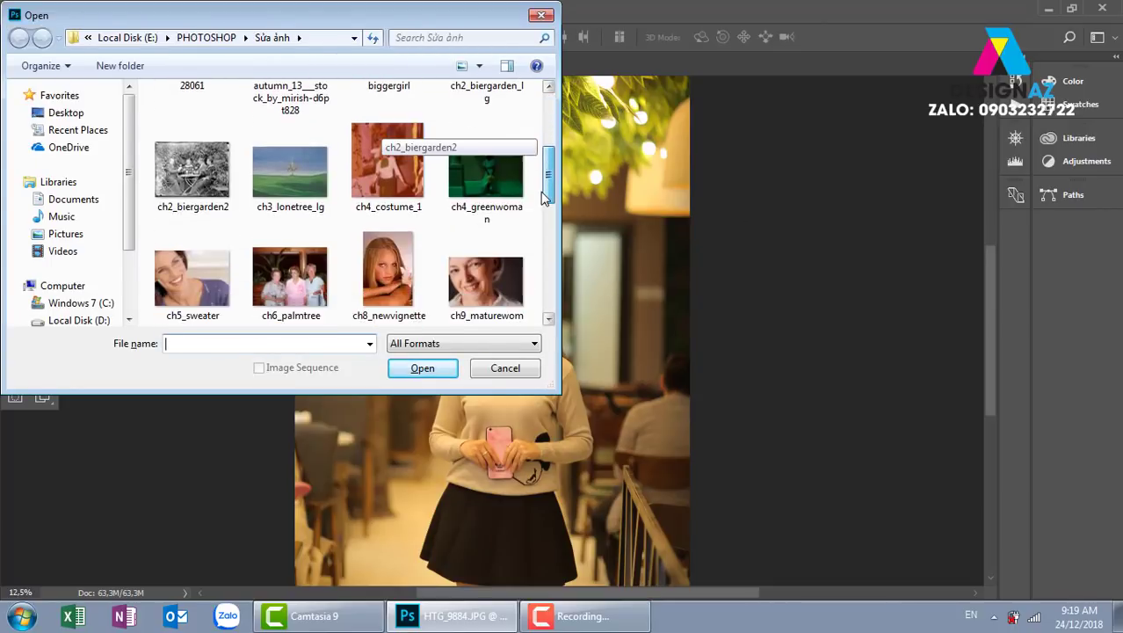
left_click(387, 263)
left_click(430, 373)
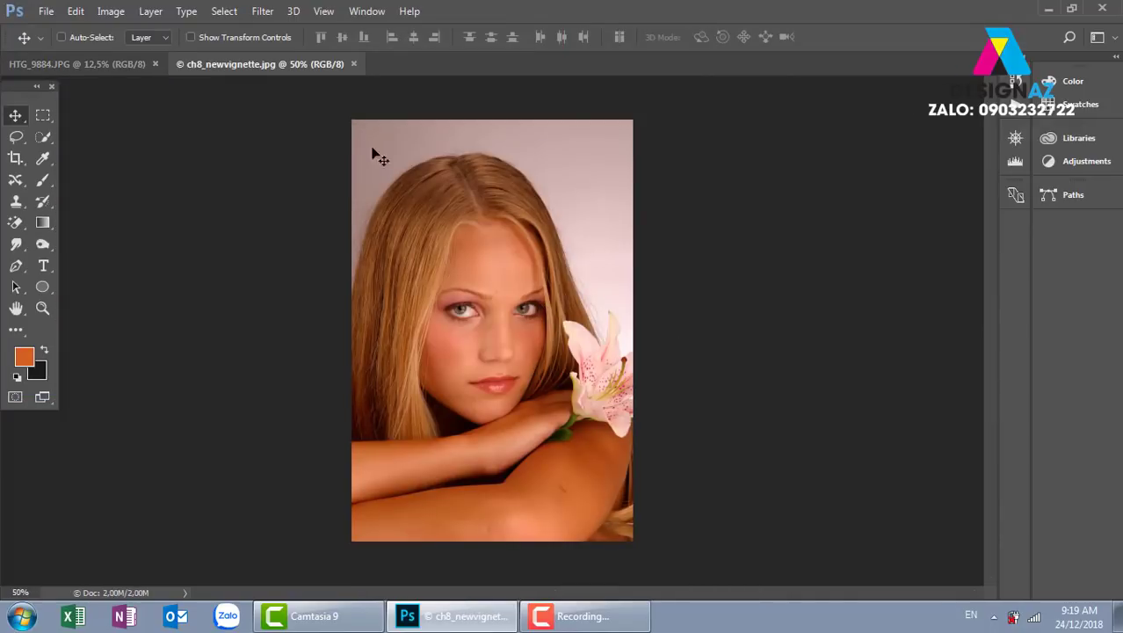
Examine the RGB histogram of ch8_newvignette.jpg in Levels, and dismiss the dialog without adjusting anything.
left_click(110, 10)
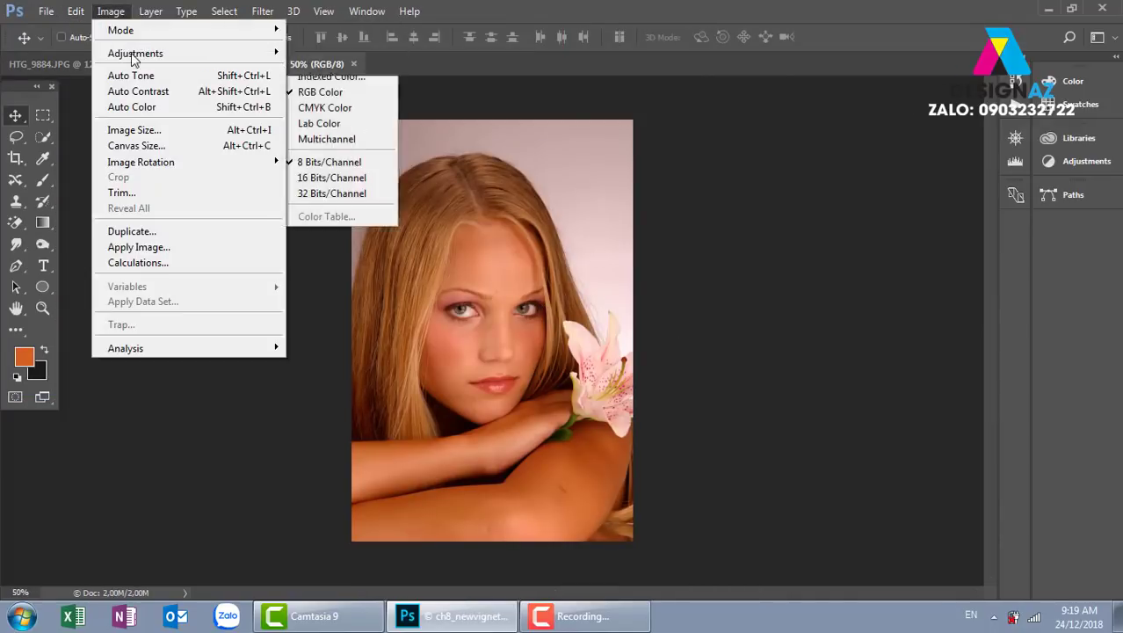
mouse_move(253, 53)
left_click(350, 74)
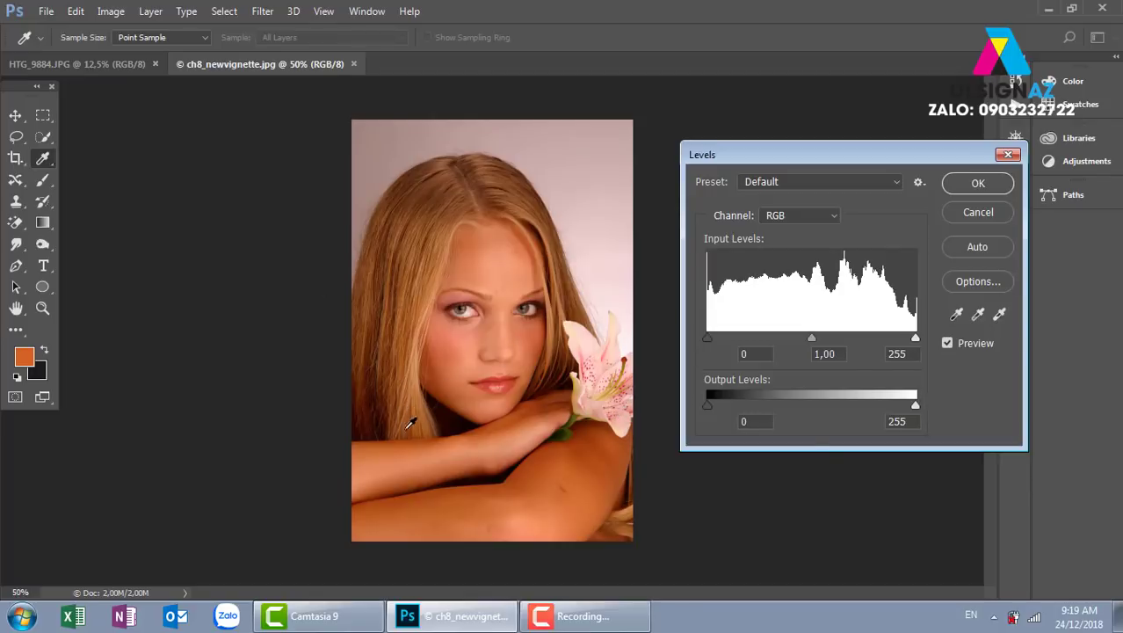
left_click(1007, 156)
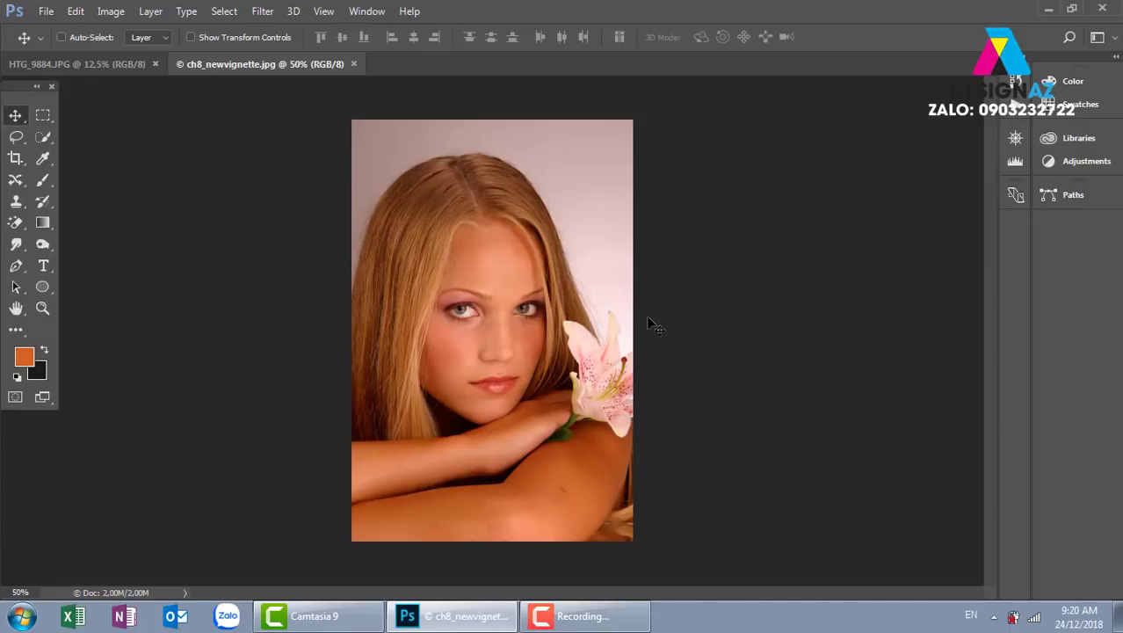
Show the Histogram panel, examine the portrait's Red, Green and Blue histograms, and dismiss the chat notification.
left_click(379, 15)
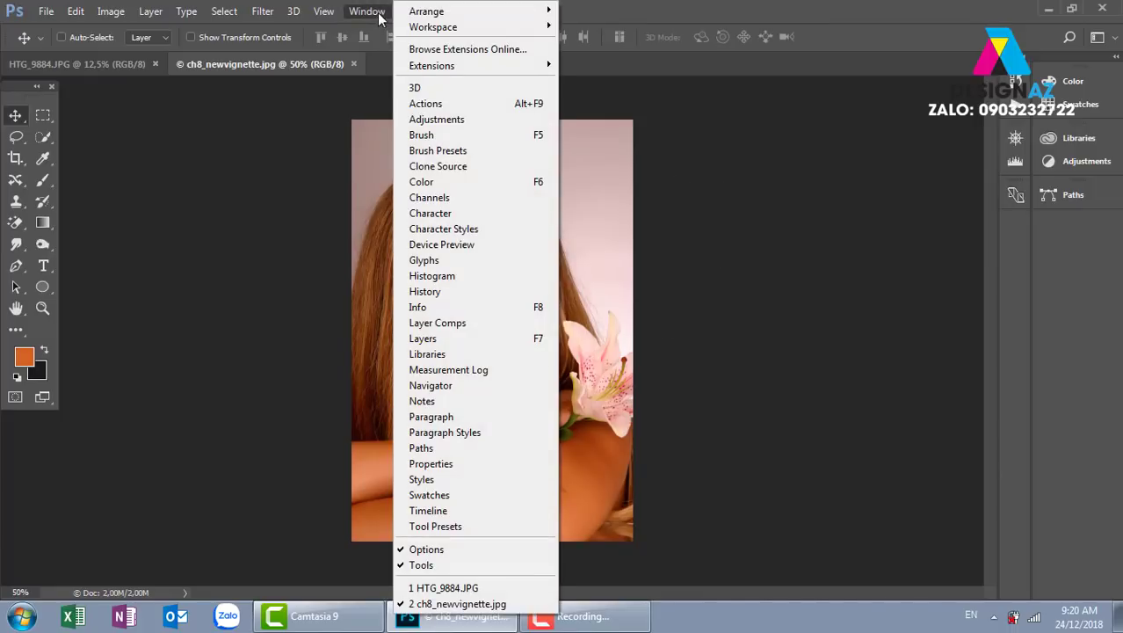
left_click(479, 278)
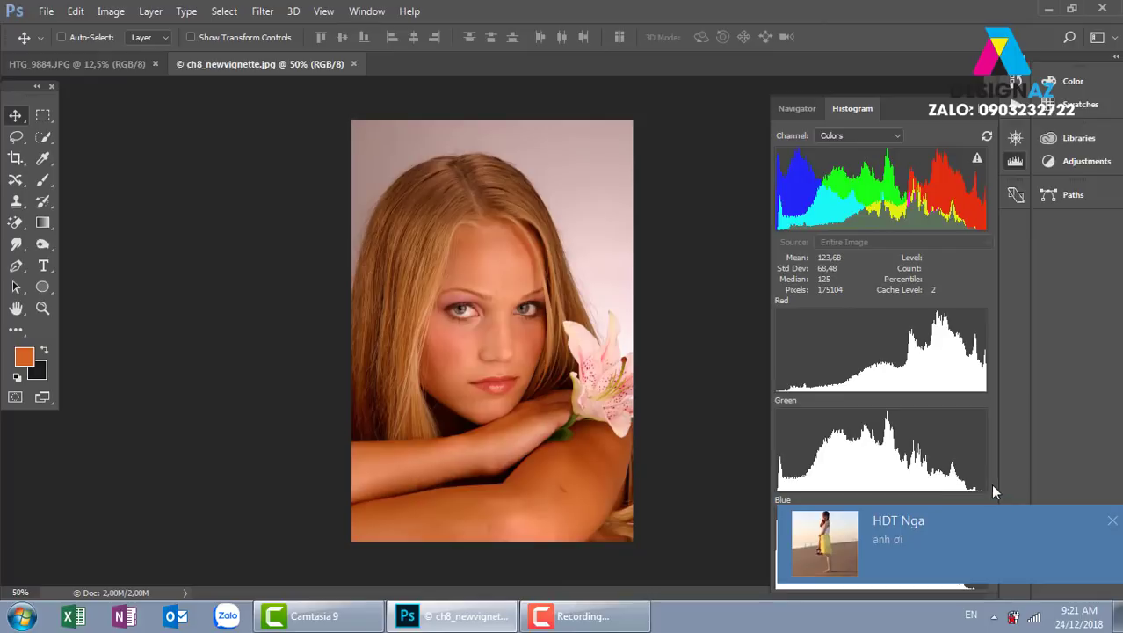
left_click(1113, 522)
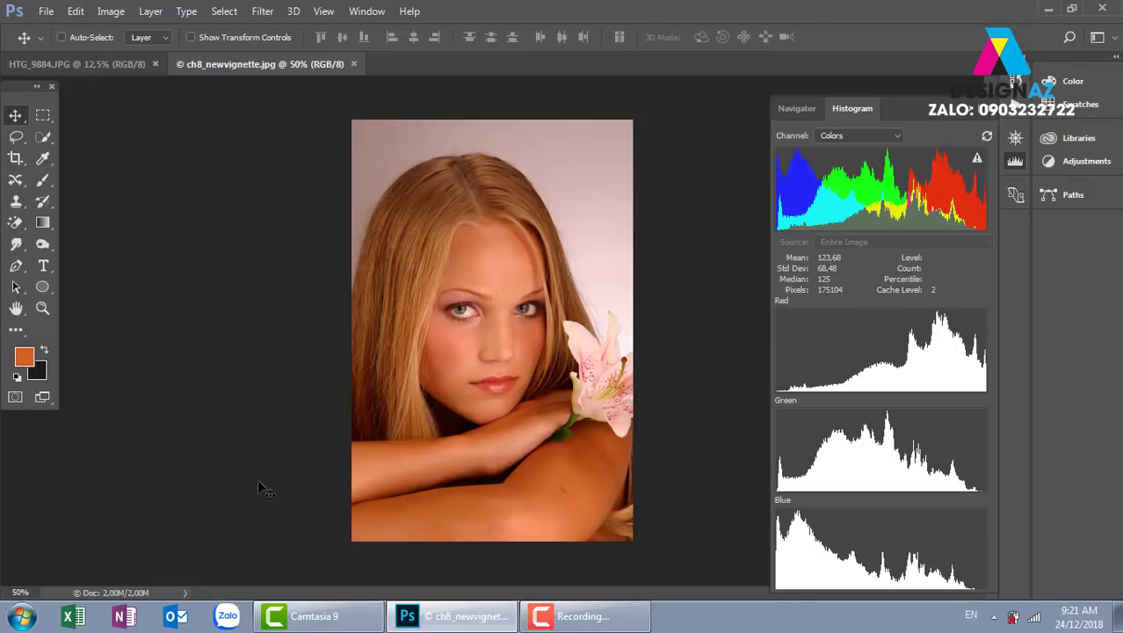
left_click(111, 12)
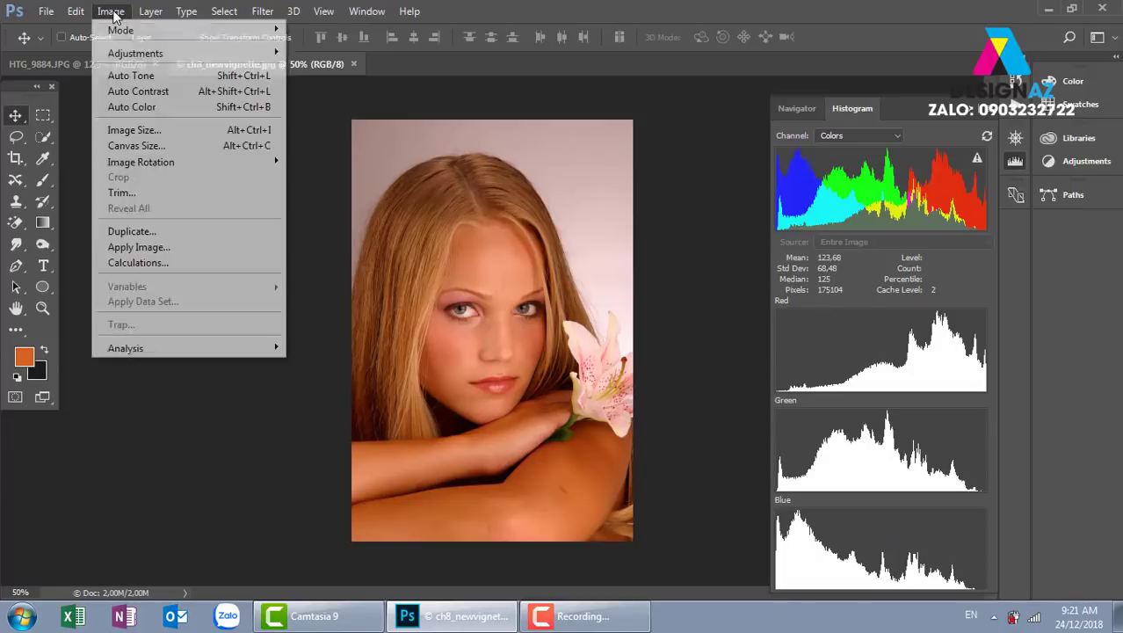
mouse_move(138, 59)
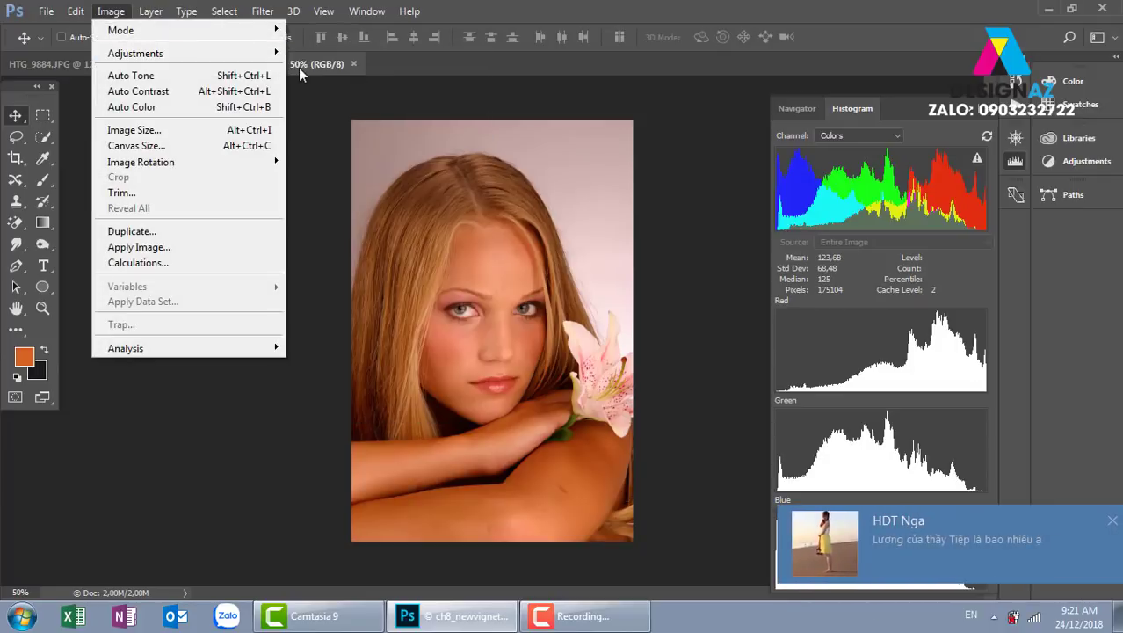
left_click(1112, 520)
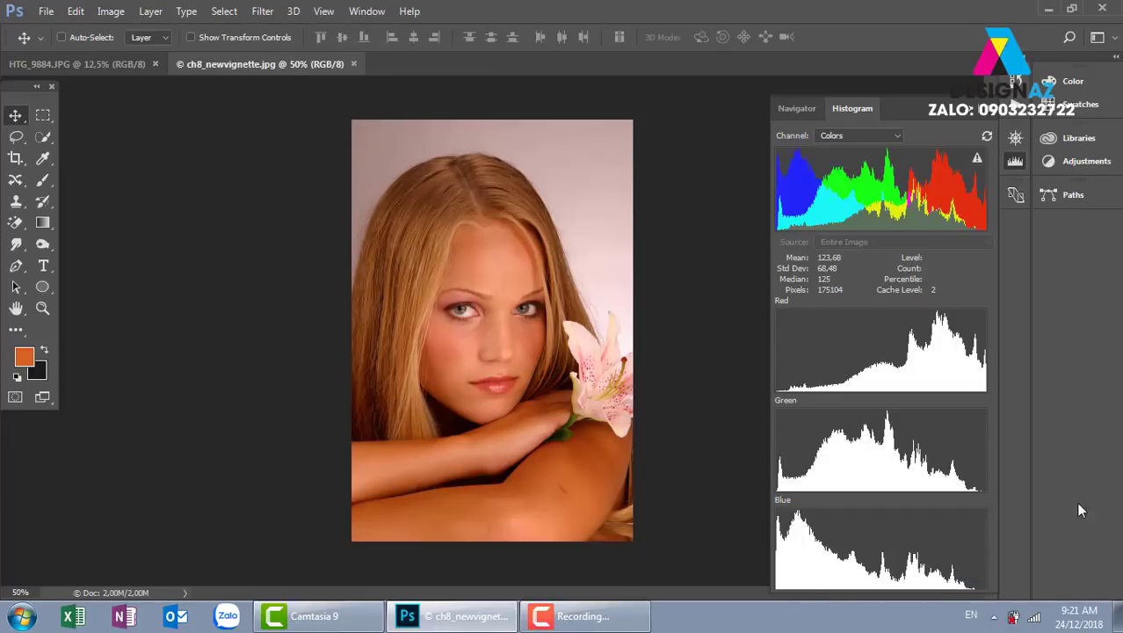
Open Levels for ch8_newvignette.jpg, move the dialog clear of the histograms, and set the Red channel's black input level to 43.
left_click(112, 11)
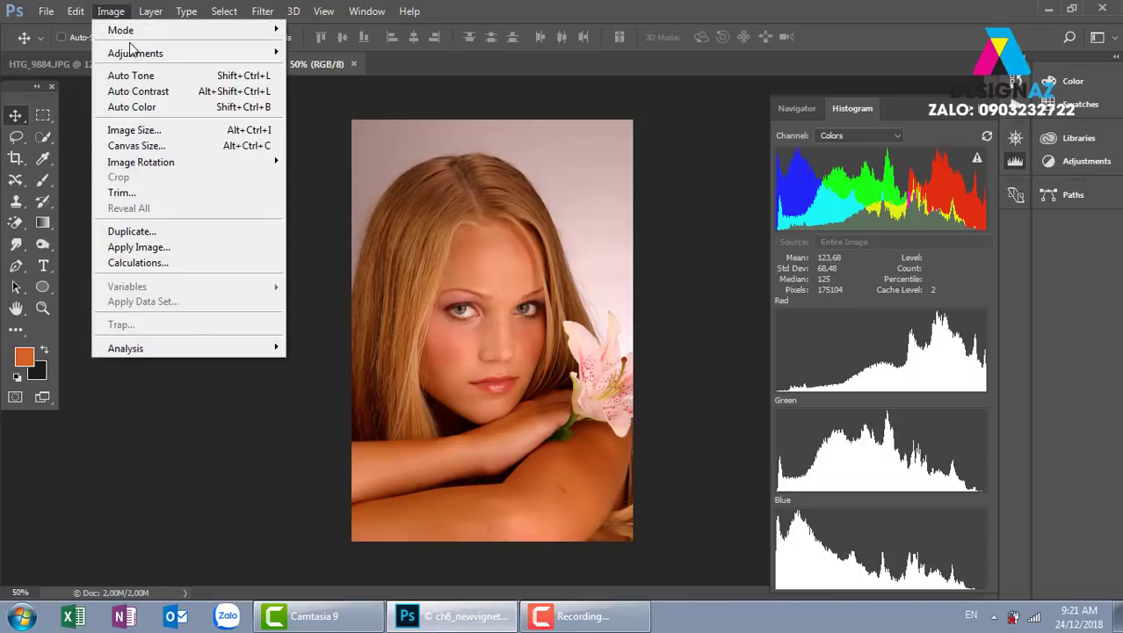
mouse_move(239, 54)
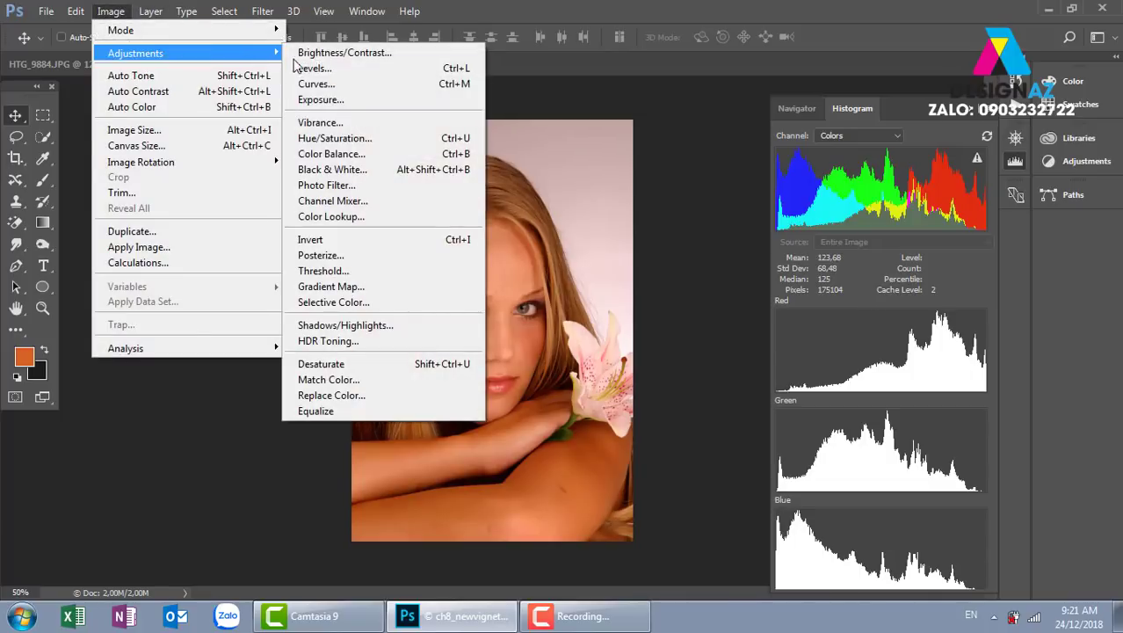
left_click(379, 67)
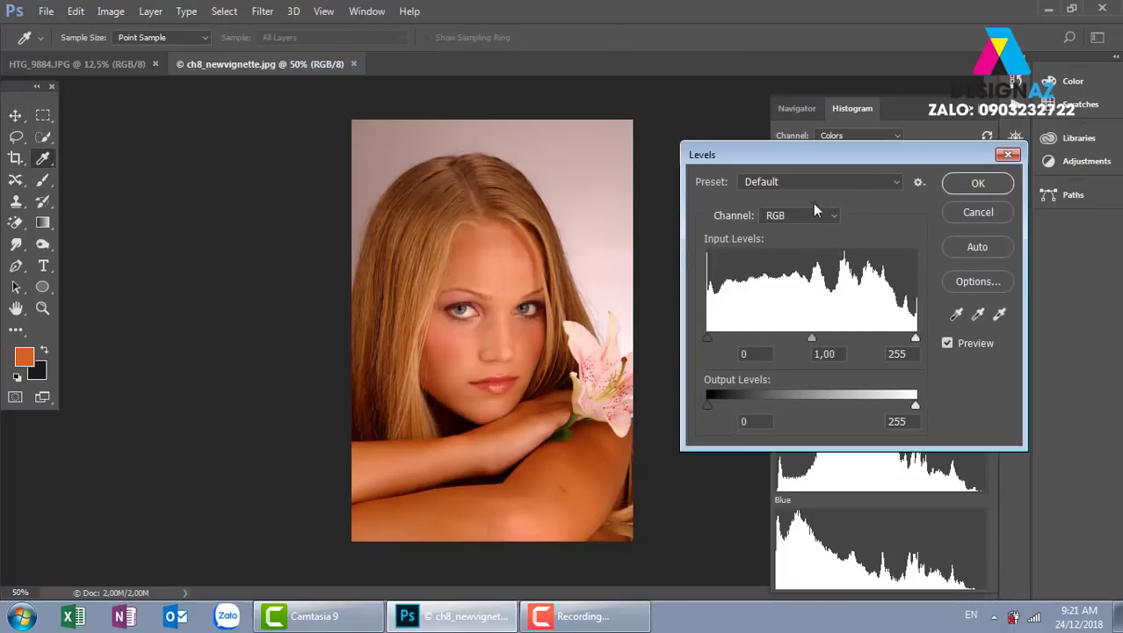
left_click_drag(897, 155, 295, 182)
left_click(204, 244)
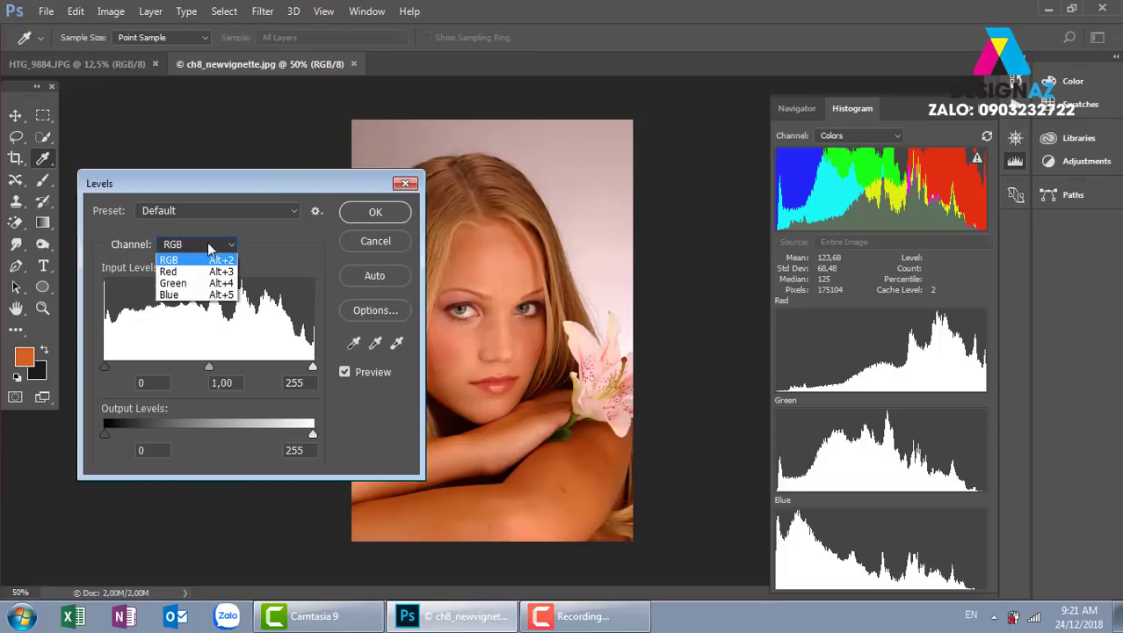
left_click(210, 265)
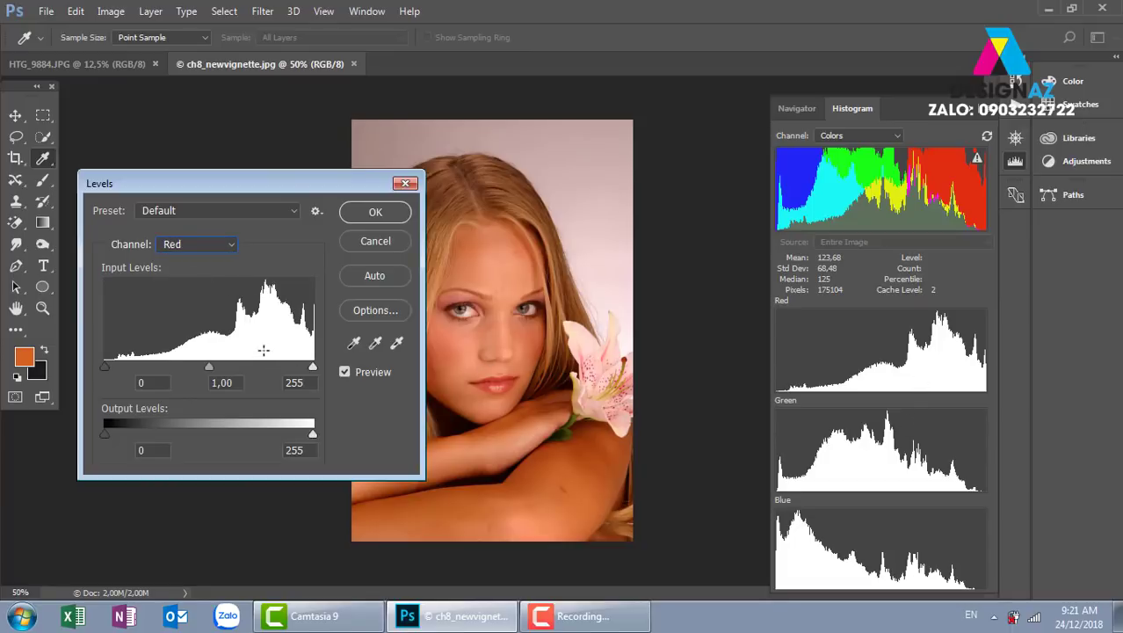
left_click_drag(105, 365, 140, 367)
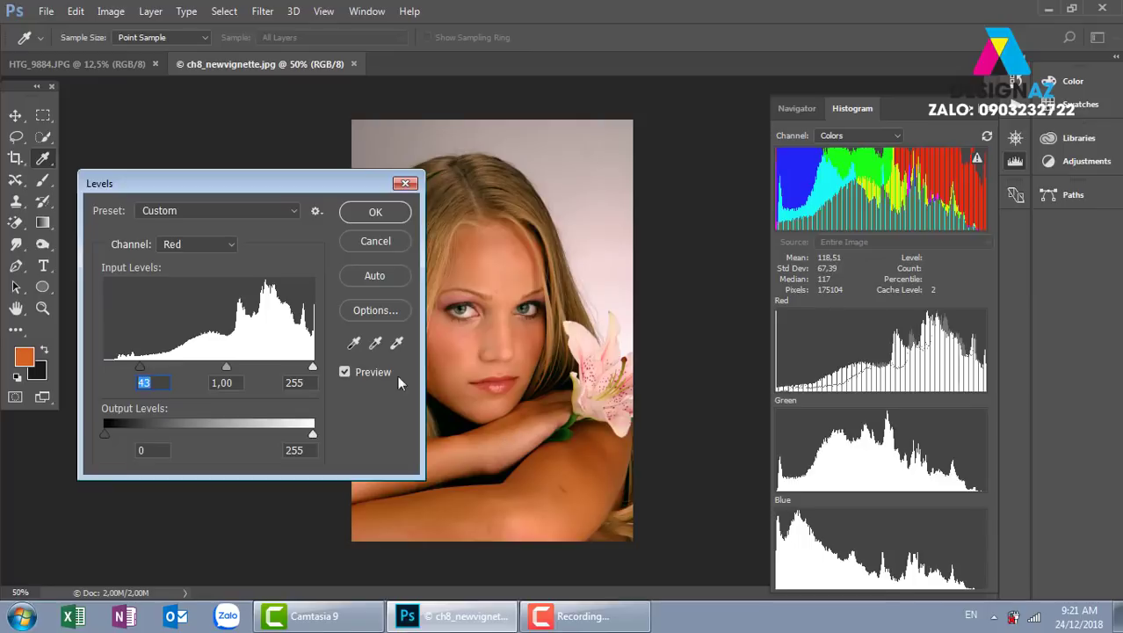
Set the Green channel's white input level to 233 and the Blue channel's white input level to 205.
left_click(207, 246)
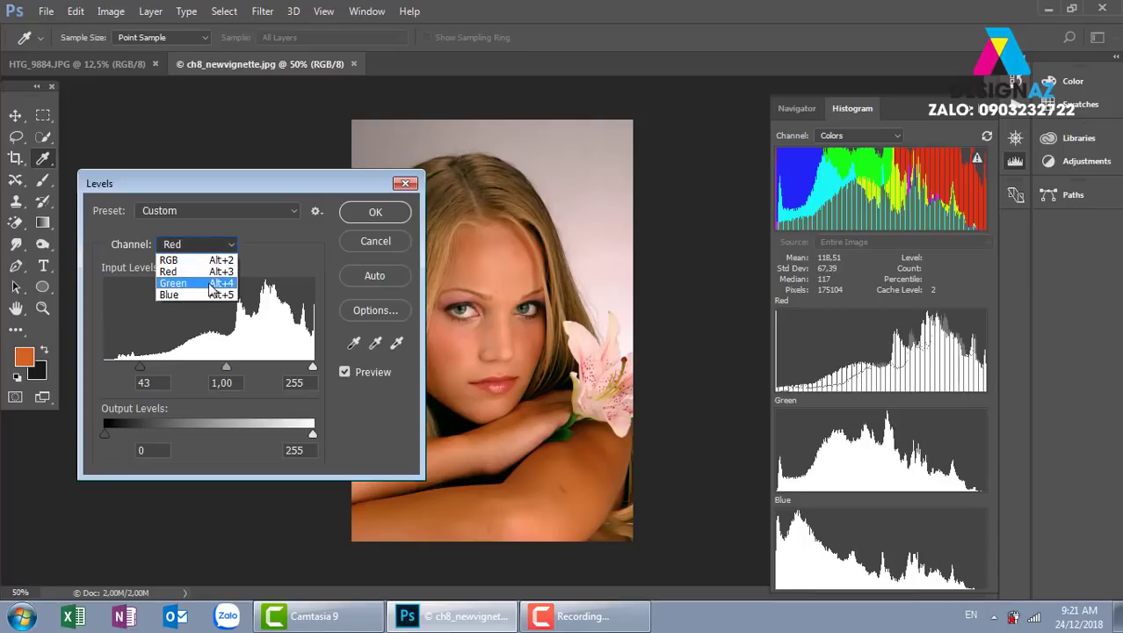
left_click(209, 283)
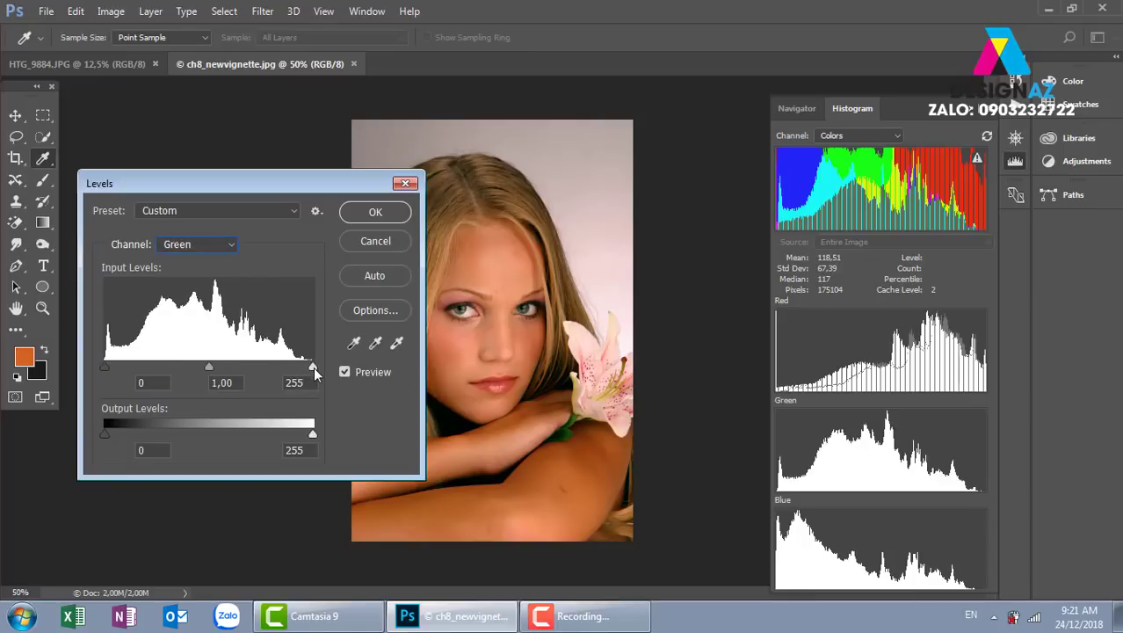
left_click_drag(312, 368, 294, 367)
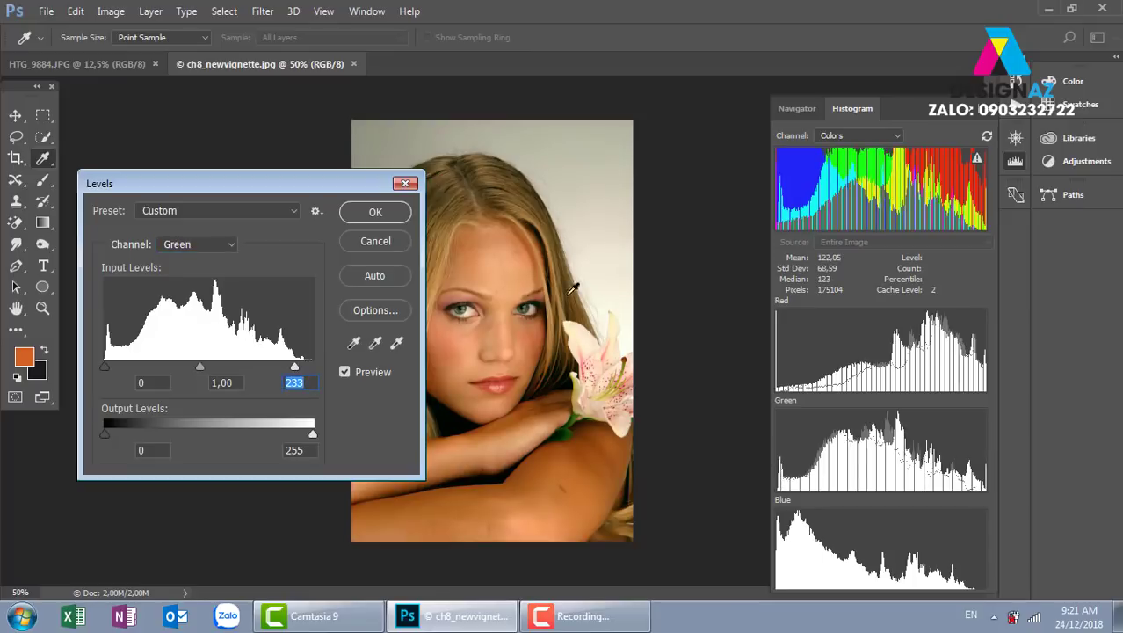
left_click(222, 244)
left_click(202, 294)
left_click_drag(312, 367, 271, 363)
Uncover the portrait, compare it with the Levels preview off and on, and apply the per-channel correction.
left_click_drag(264, 180, 851, 165)
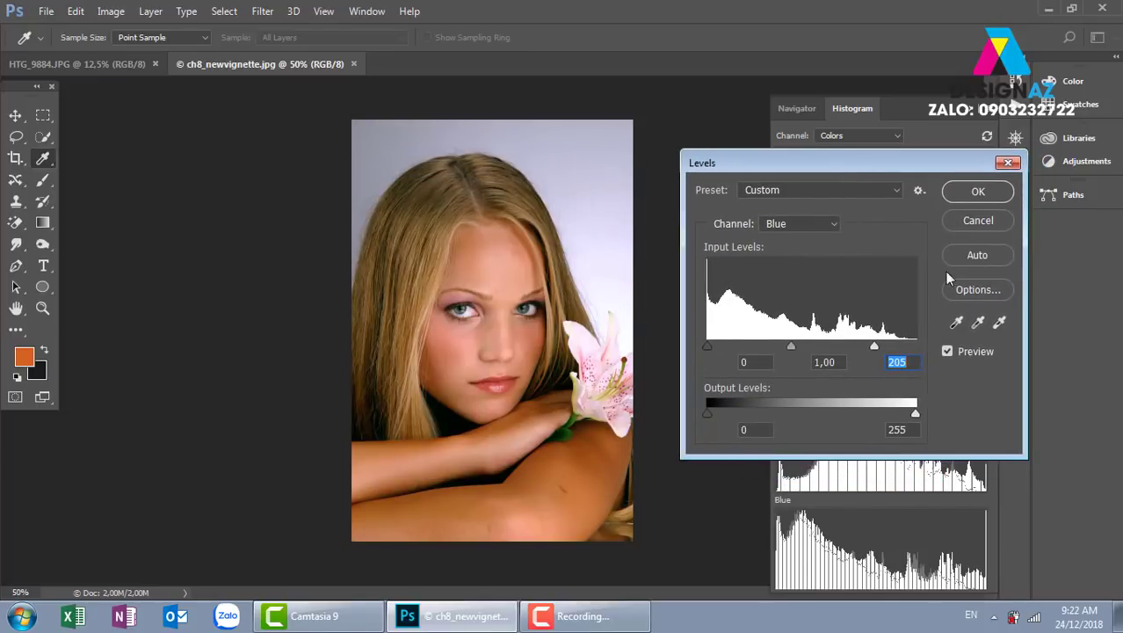
left_click(948, 349)
left_click(948, 350)
left_click(948, 350)
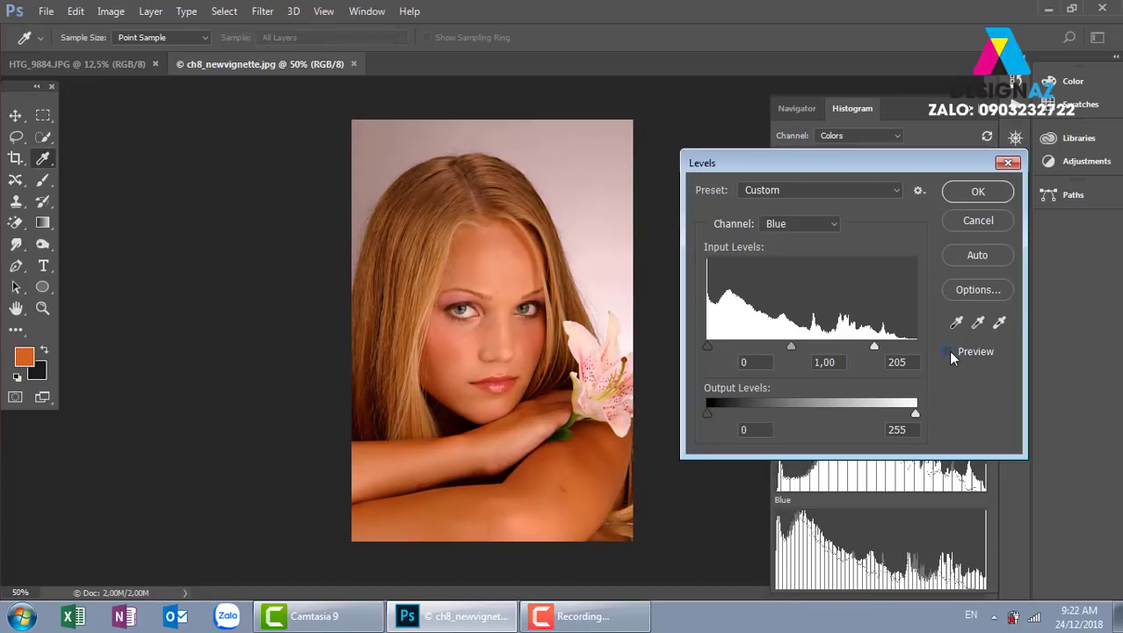
left_click(948, 350)
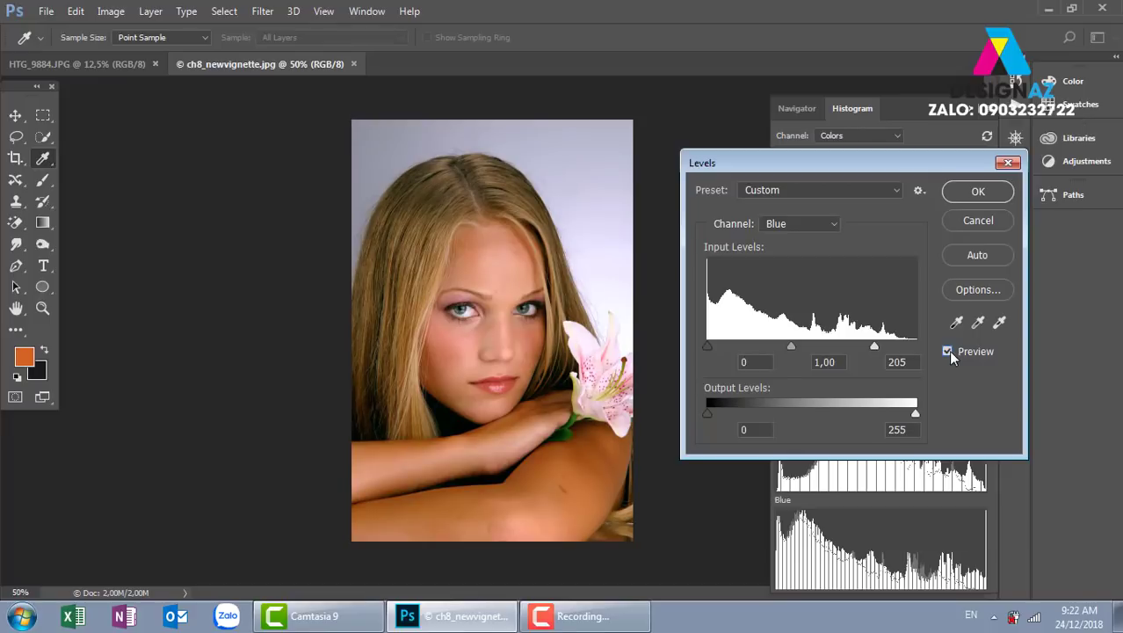
left_click(978, 191)
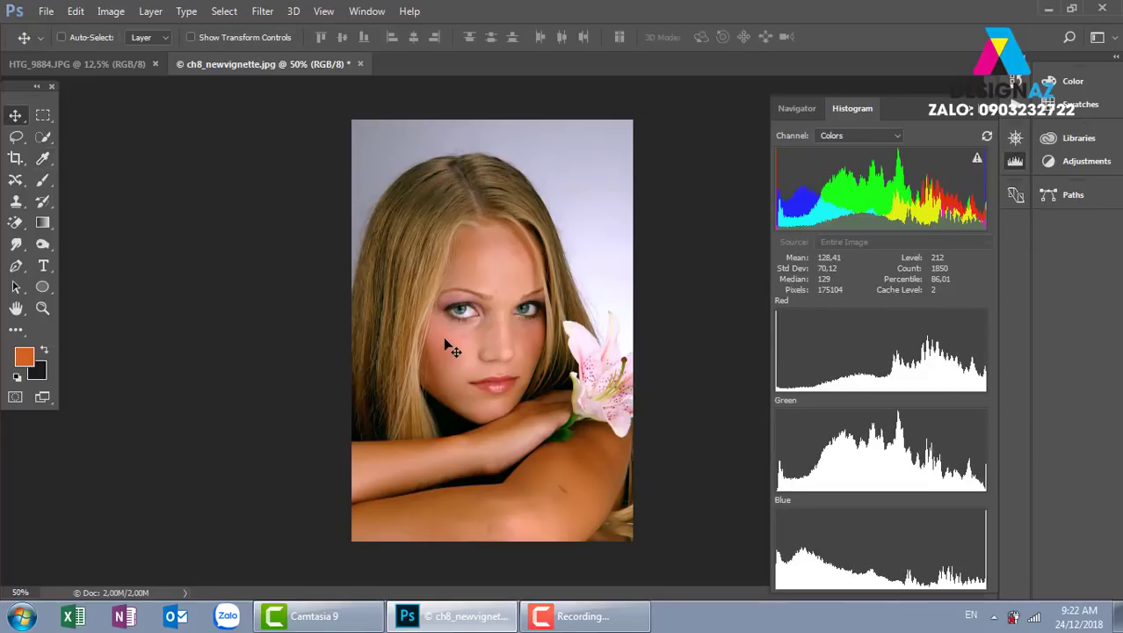
Switch to HTG_9884.JPG, open Levels beside its channel histograms, and set the Red channel's black input level to 10.
left_click(122, 69)
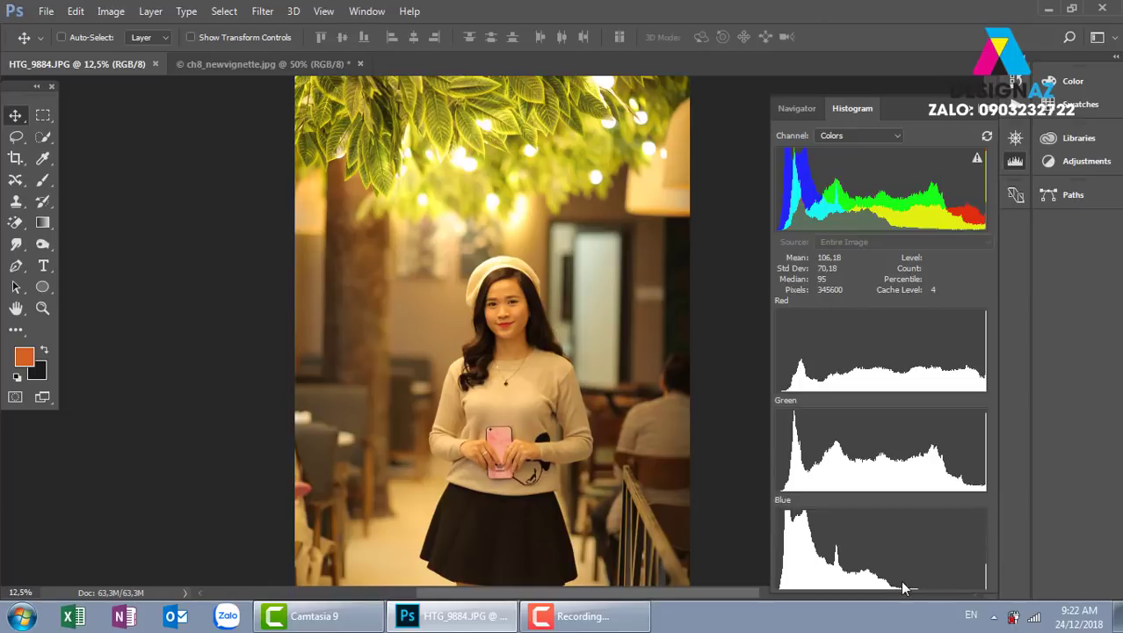
left_click(113, 12)
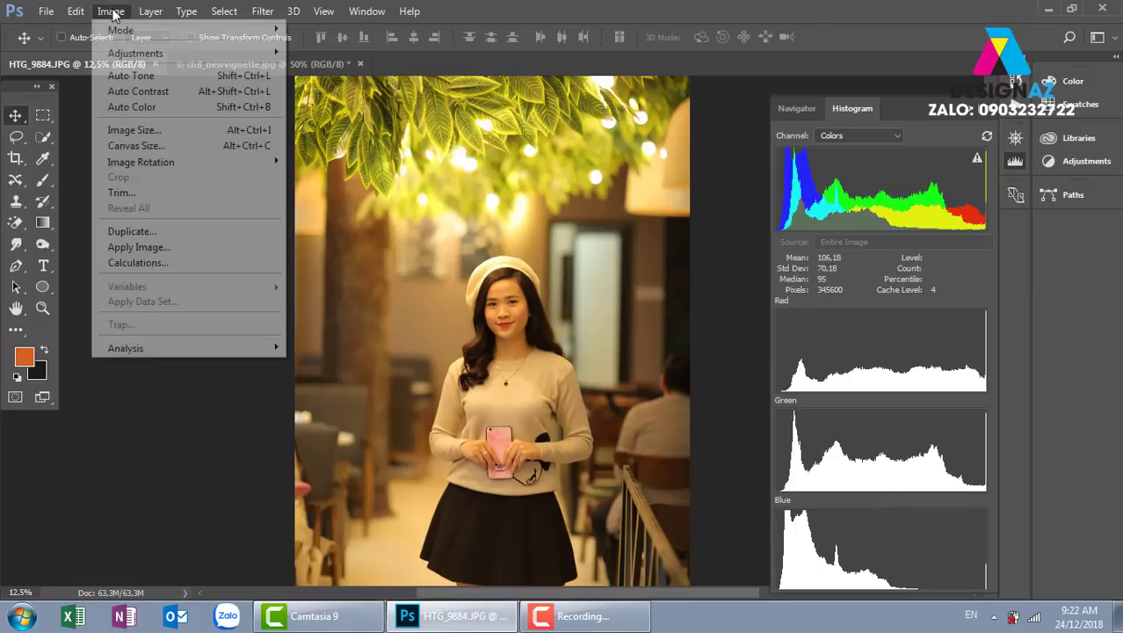
mouse_move(193, 50)
left_click(378, 70)
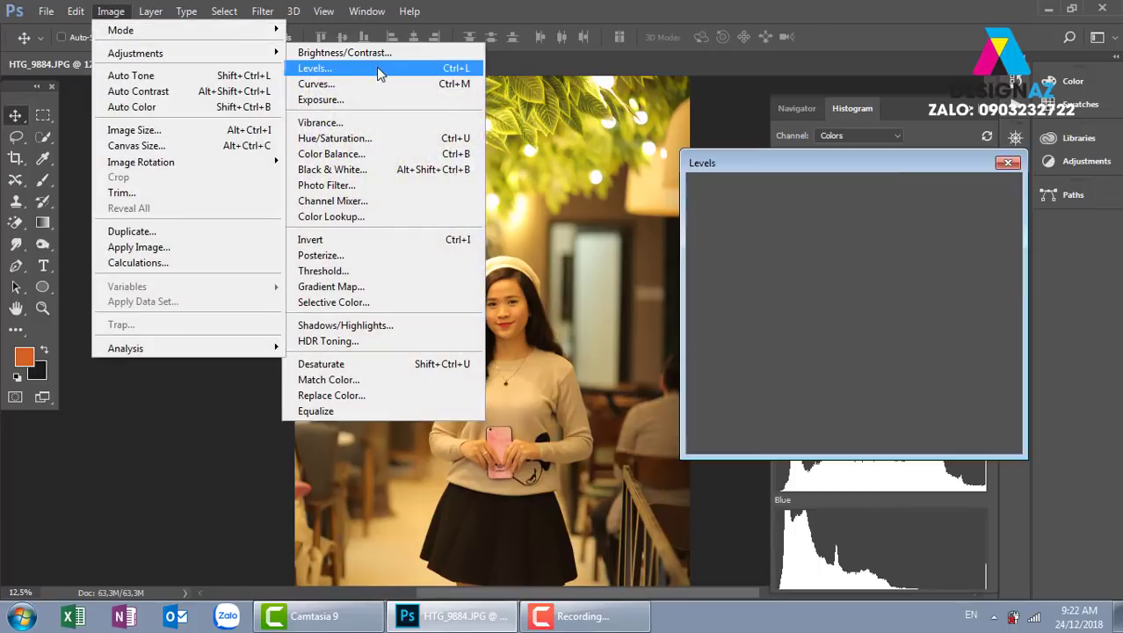
left_click_drag(871, 161, 266, 161)
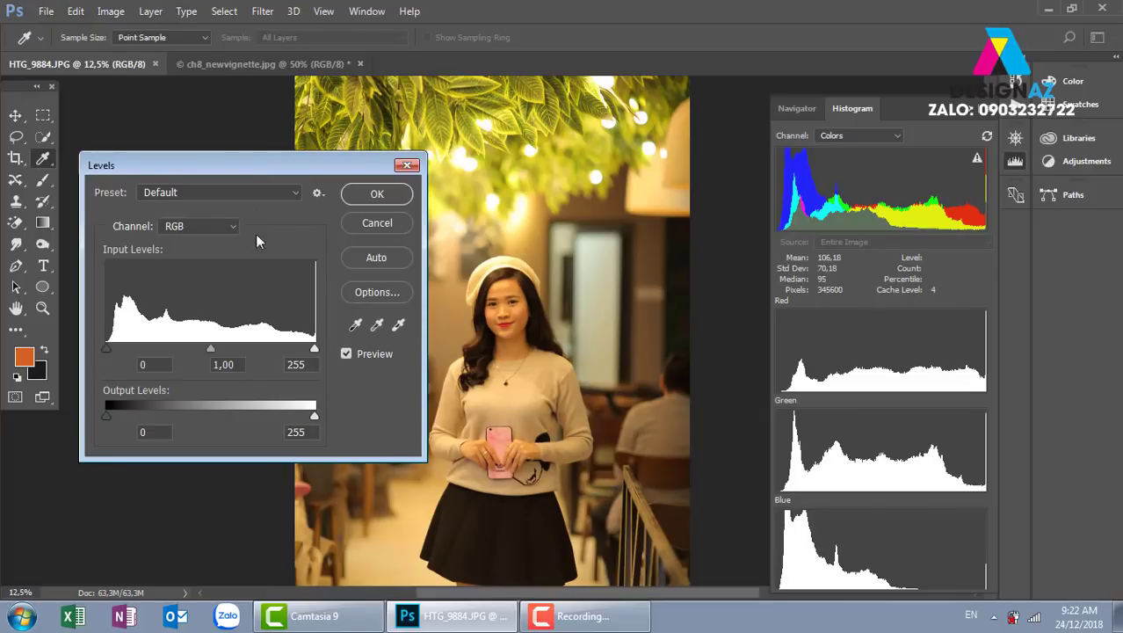
left_click(230, 231)
left_click(206, 250)
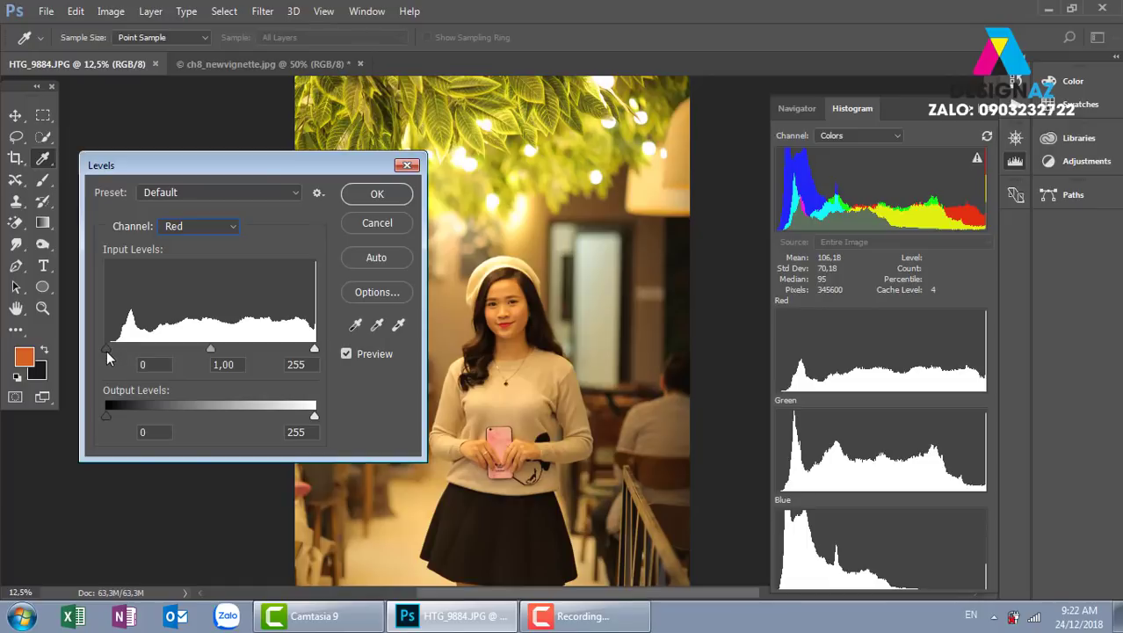
left_click_drag(107, 350, 115, 349)
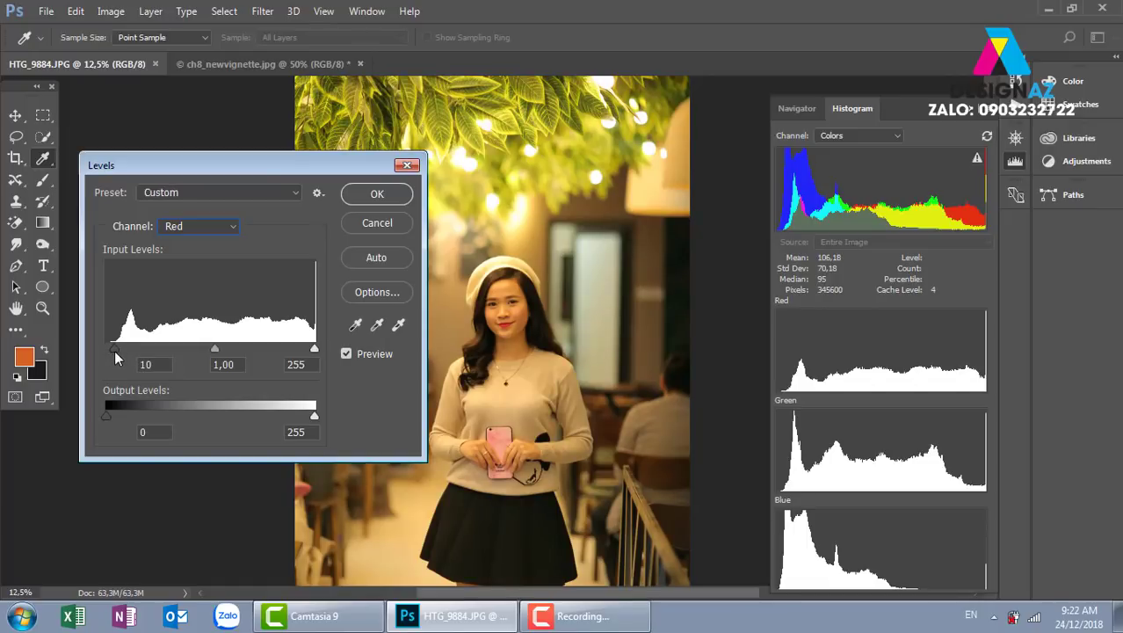
Set the Green channel's black input level to 11 and the Blue channel's white input level to 159.
left_click(221, 229)
left_click(209, 267)
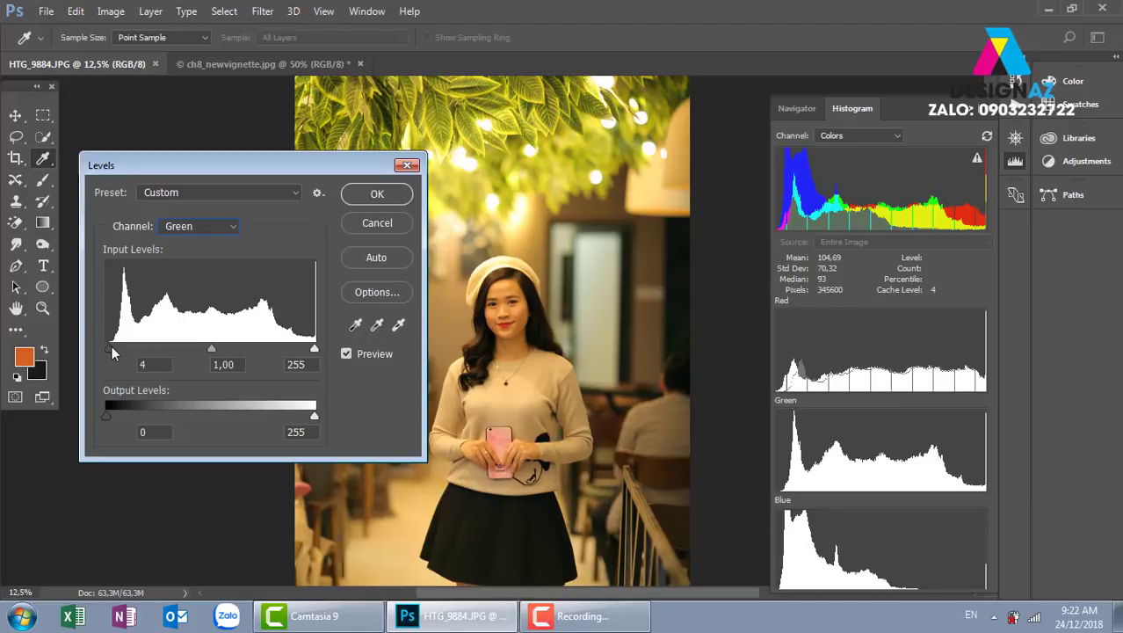
left_click_drag(110, 348, 115, 348)
left_click(196, 230)
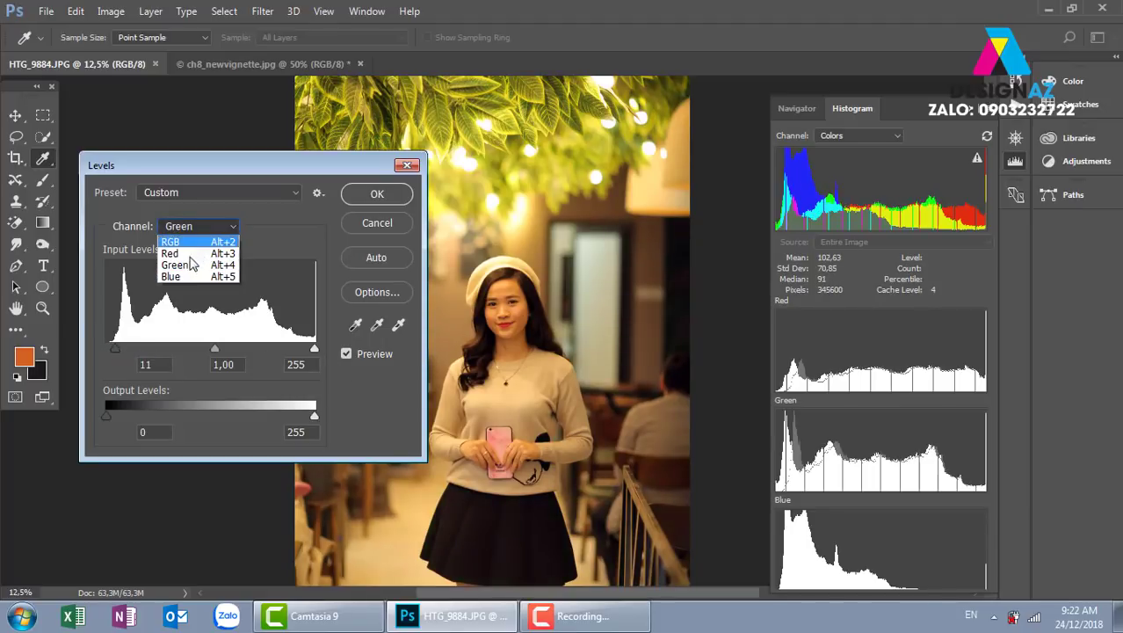
left_click(194, 276)
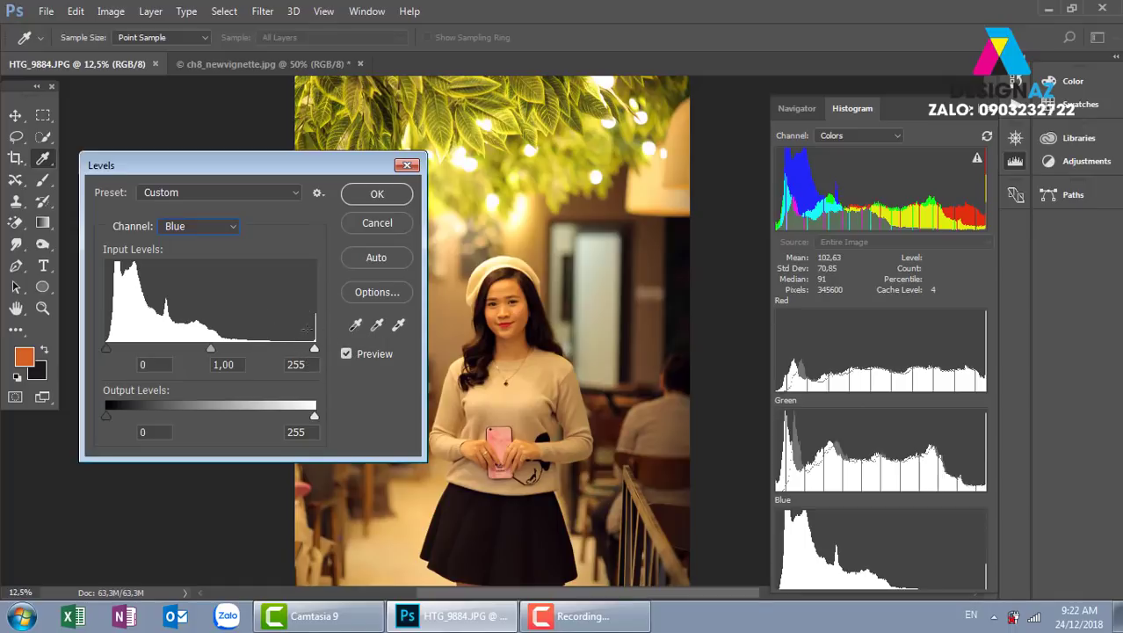
left_click_drag(314, 349, 236, 345)
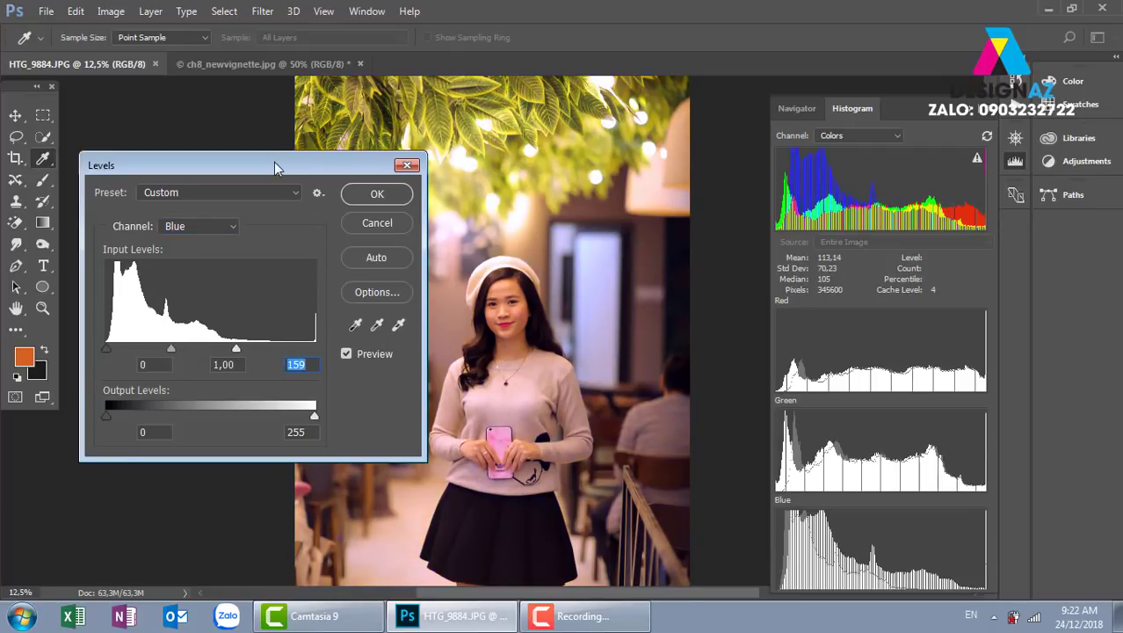
Compare the portrait with the Levels preview off and on, and undo the correction once applied.
left_click_drag(274, 161, 858, 139)
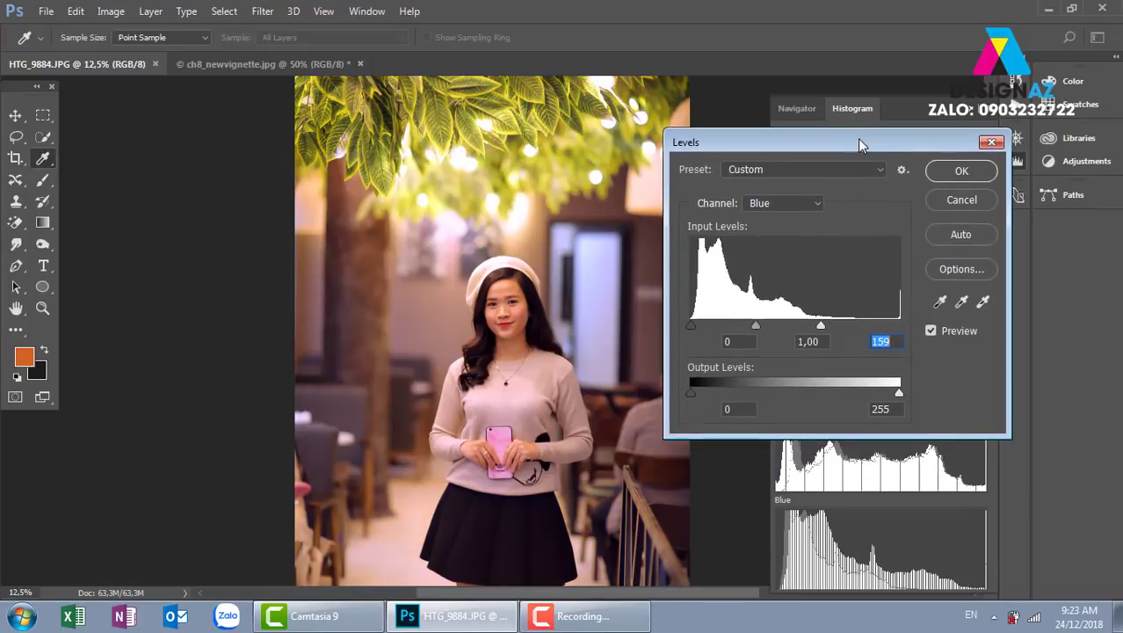
left_click(931, 331)
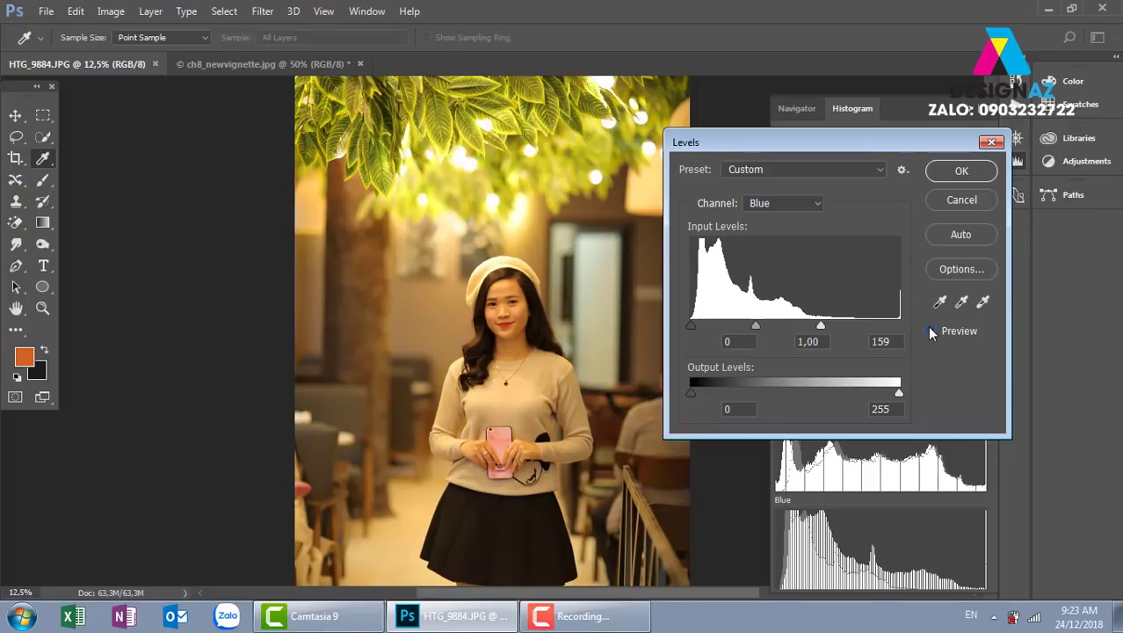
left_click(931, 332)
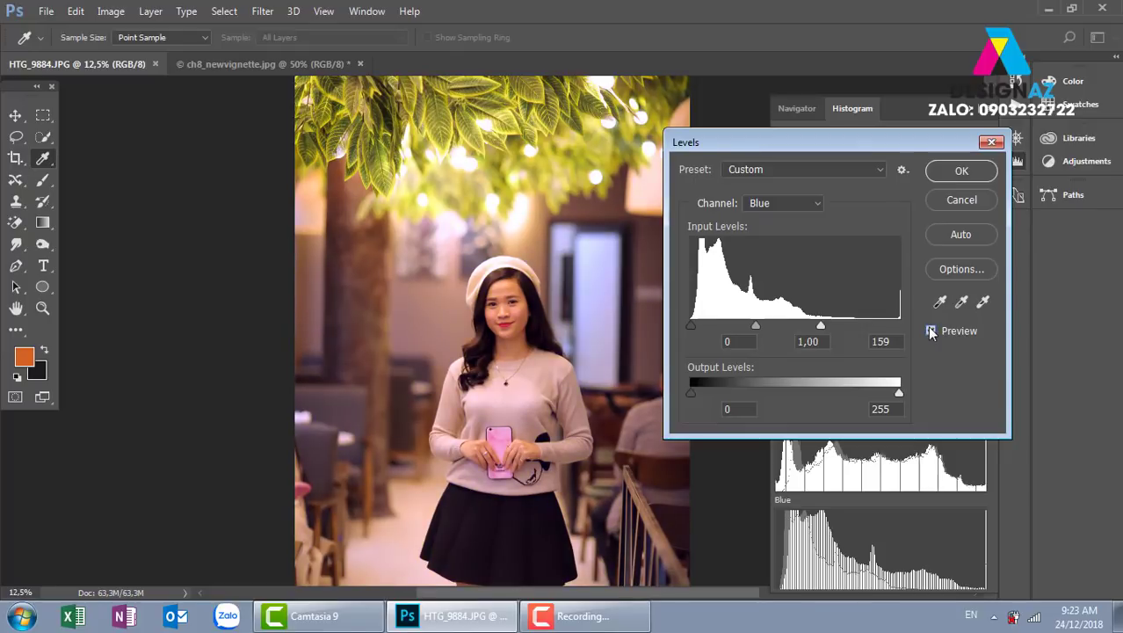
left_click(931, 332)
left_click(930, 331)
left_click(930, 331)
left_click(930, 331)
left_click(978, 176)
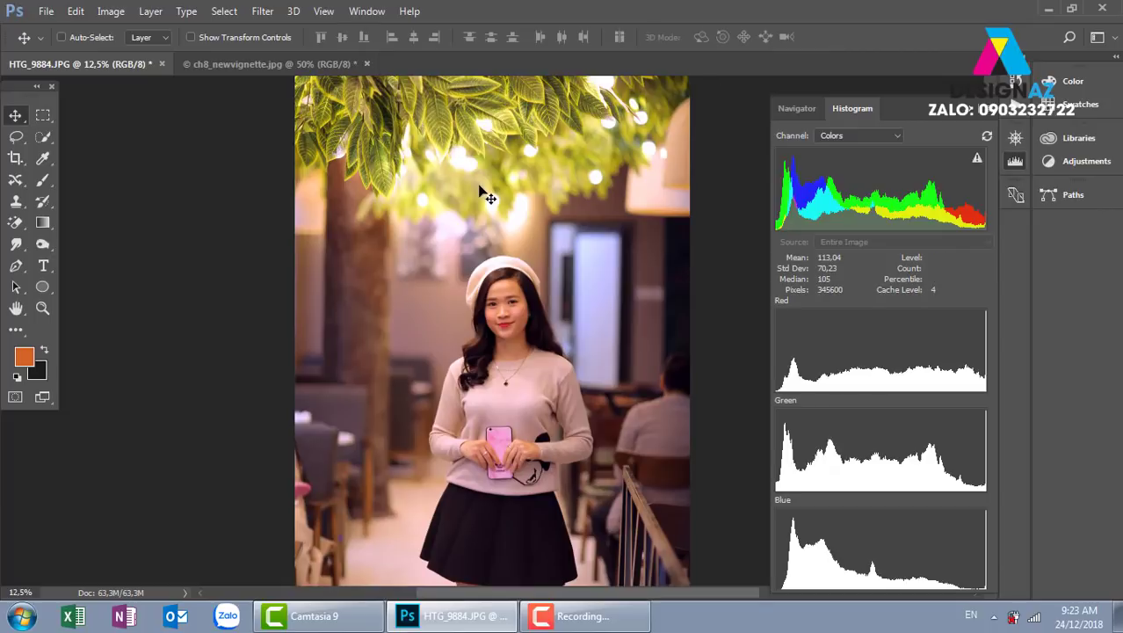
key("ctrl+z")
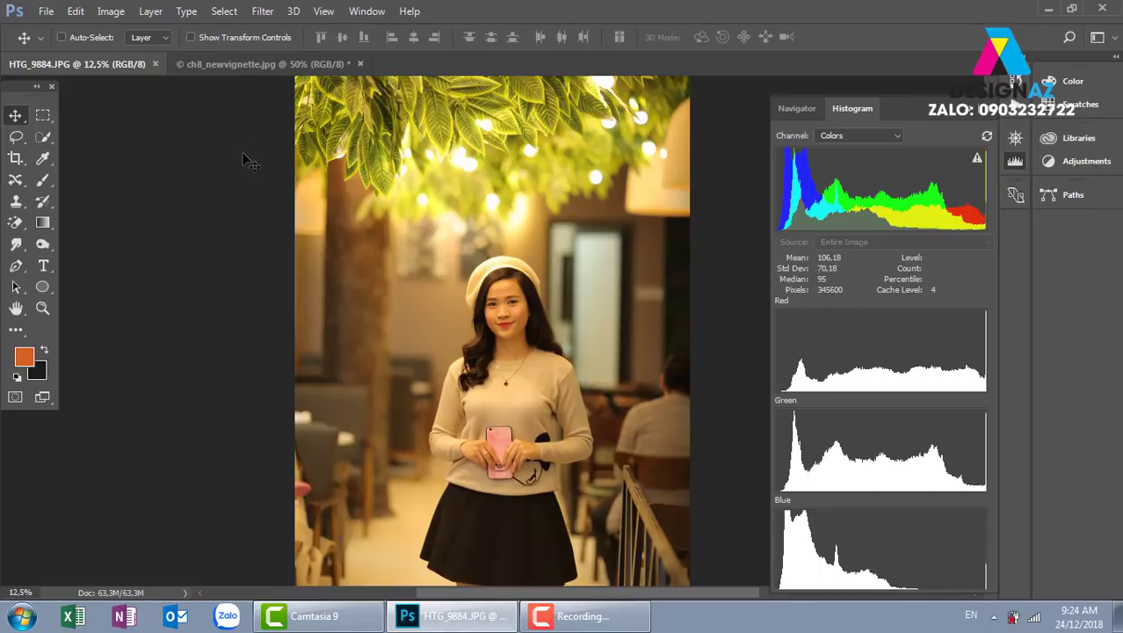
Open the RGB color-mixing diagram from the deckstop folder on drive D and enlarge it to 66.7%.
key("ctrl+o")
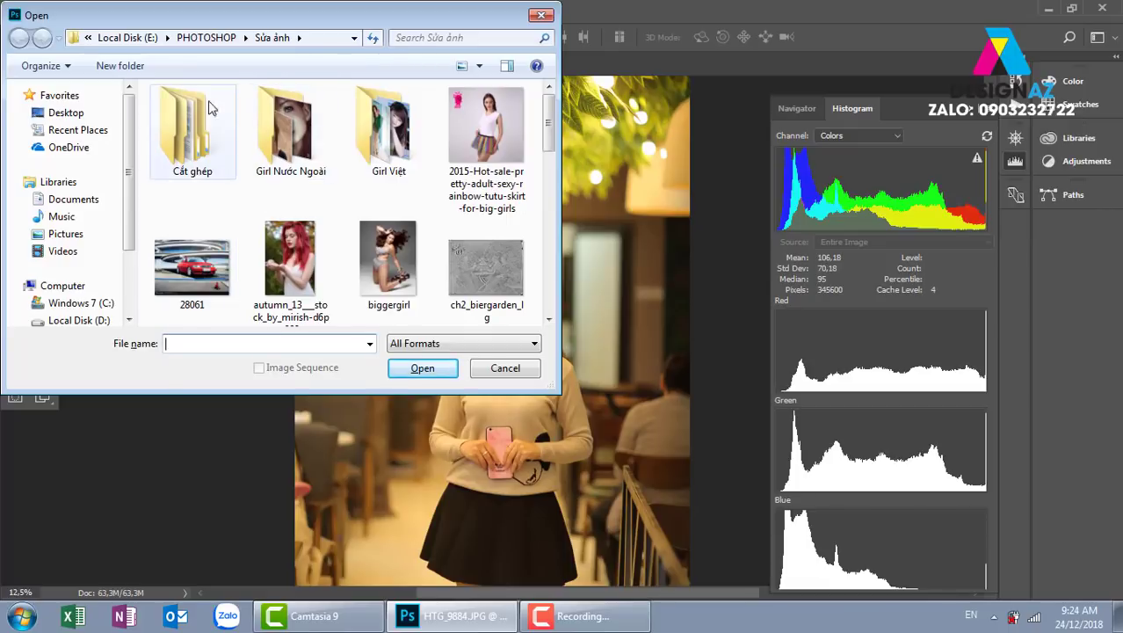
left_click(84, 320)
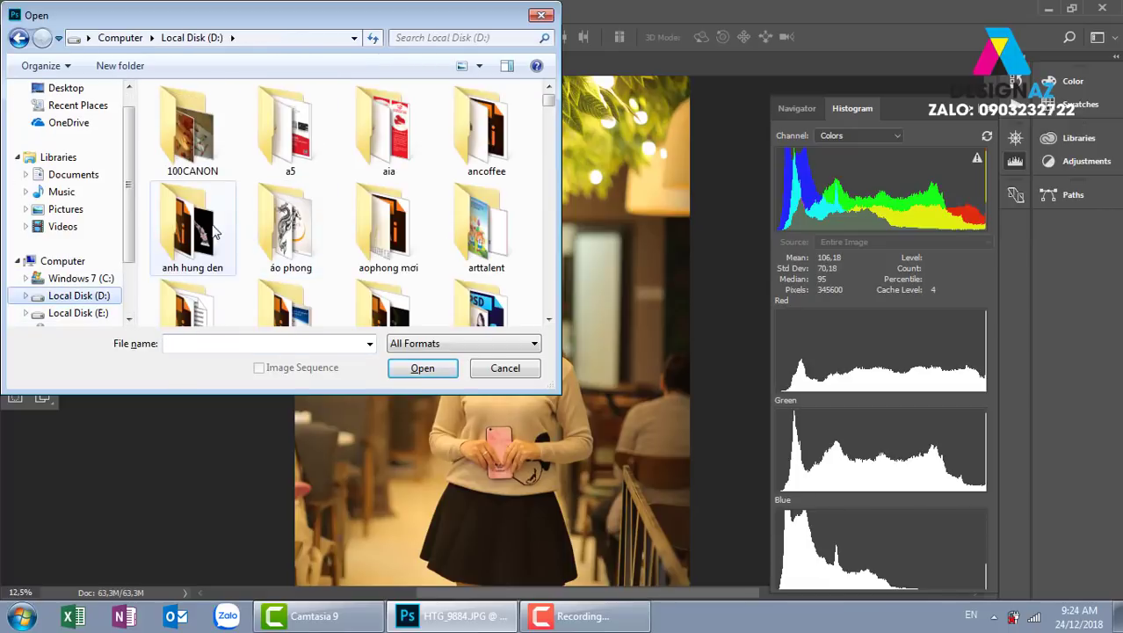
key("d")
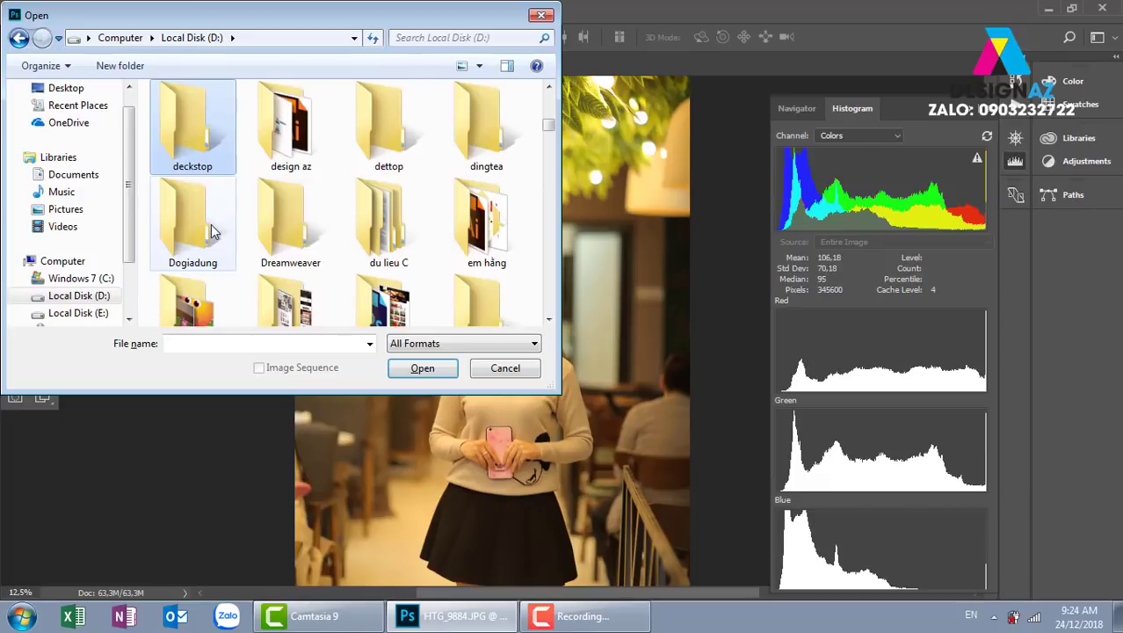
key("Return")
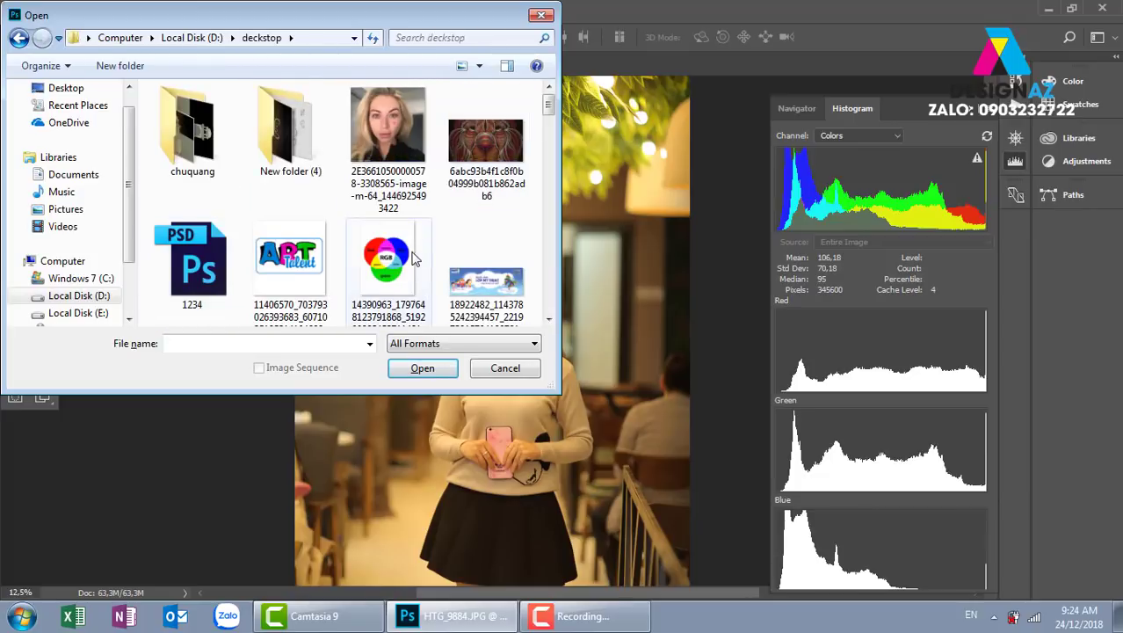
left_click(388, 268)
left_click(421, 368)
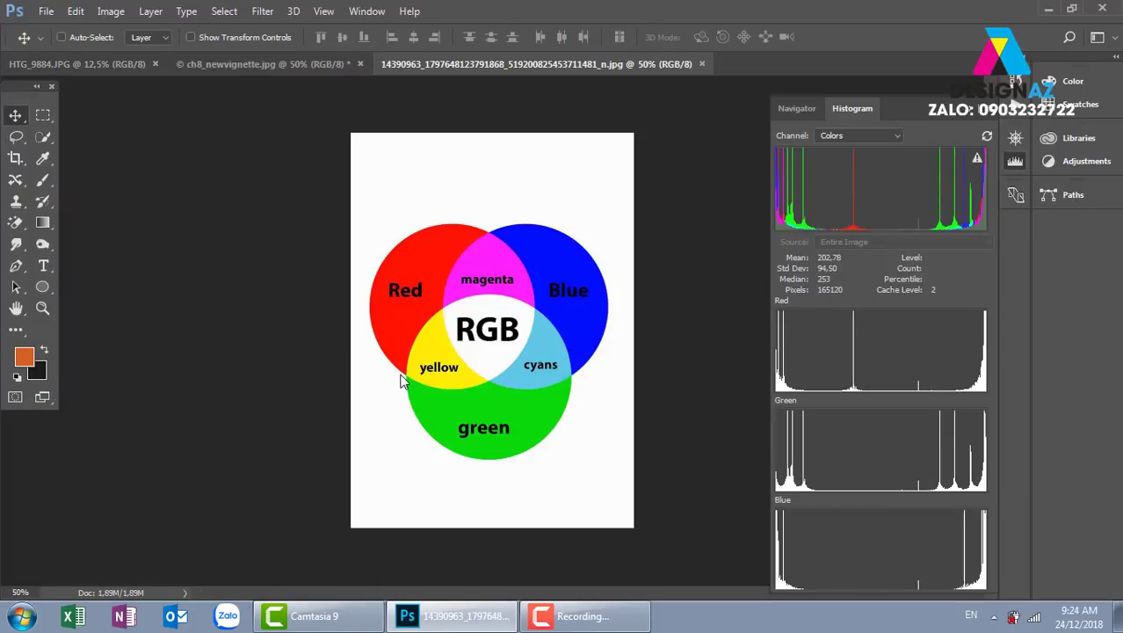
key("ctrl+plus")
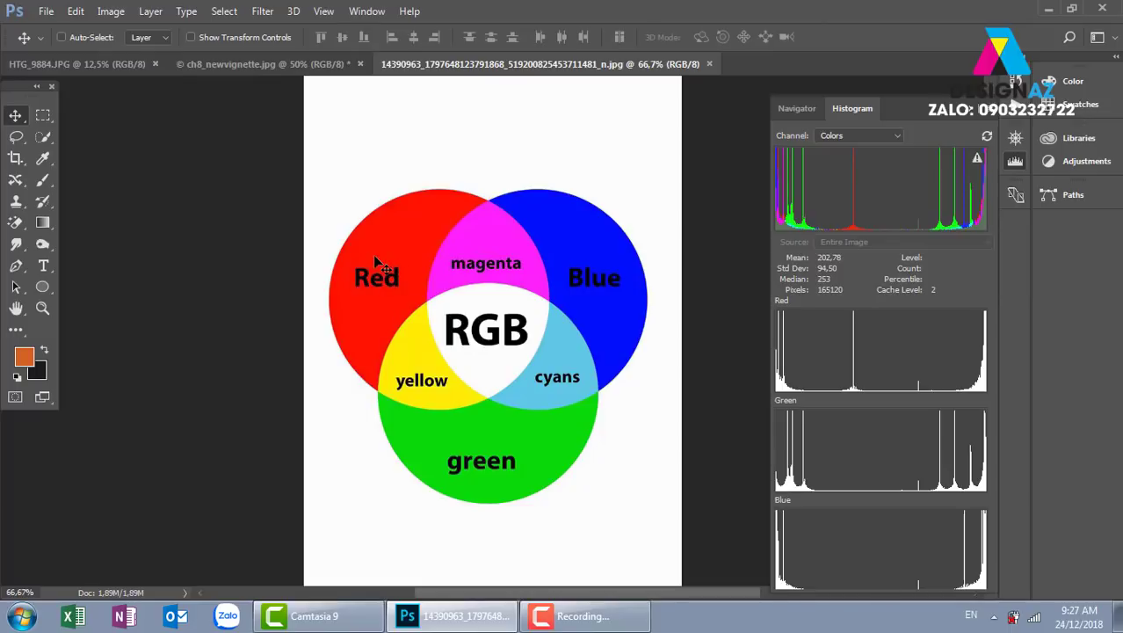
Close ch8_newvignette.jpg without saving its changes.
left_click(243, 61)
left_click(360, 64)
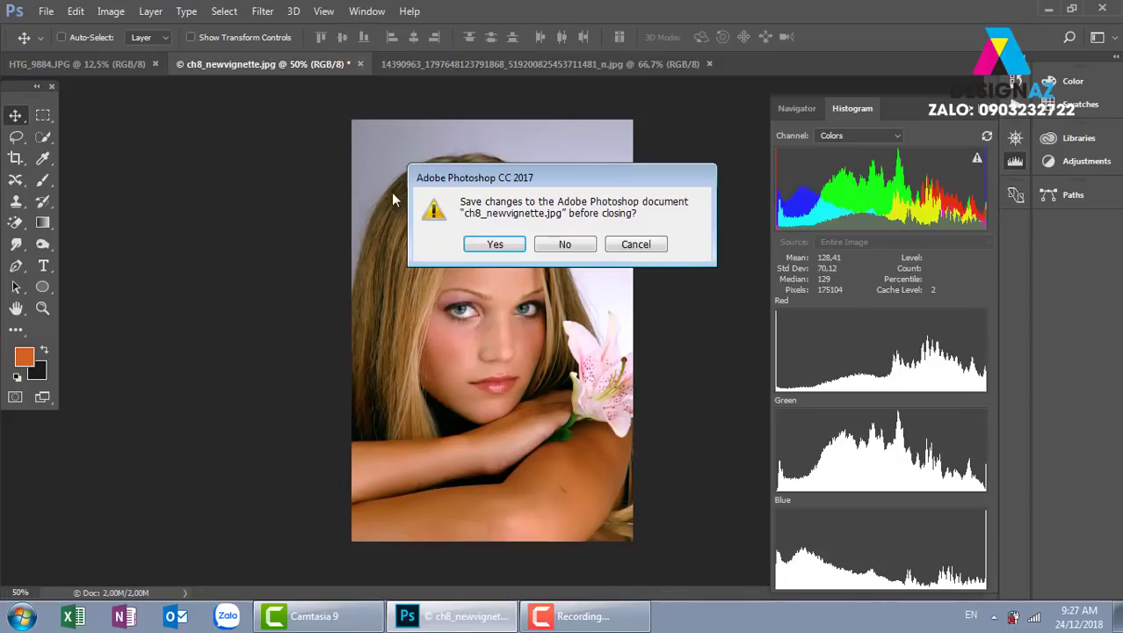
left_click(562, 245)
Compare the color cast in HTG_9884.JPG with the color relationships in the RGB diagram.
left_click(103, 64)
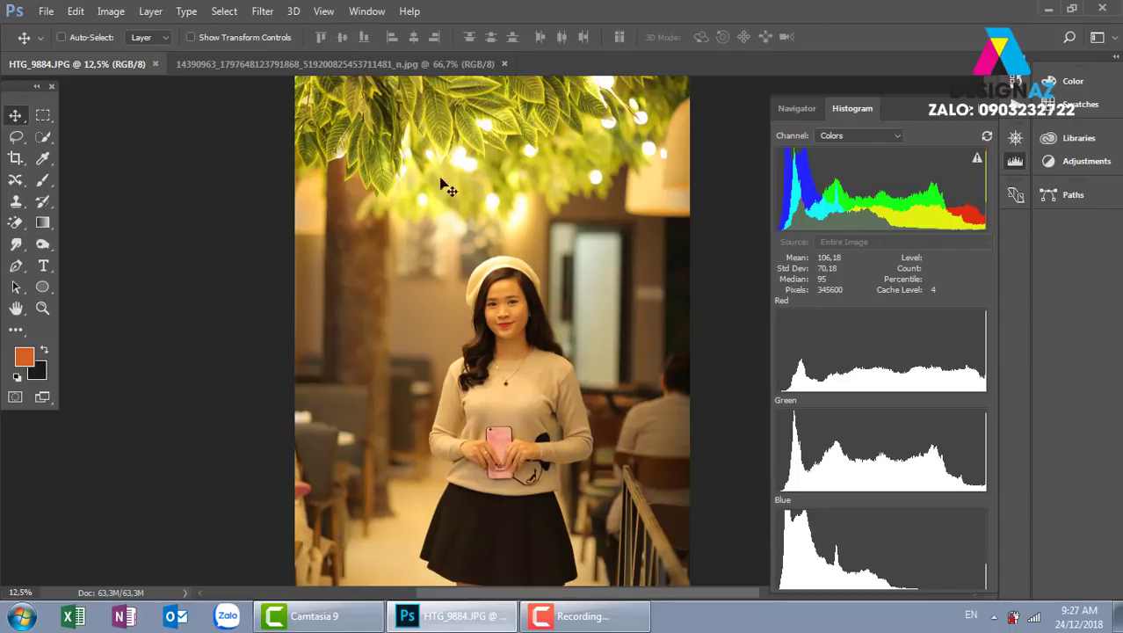
left_click(381, 62)
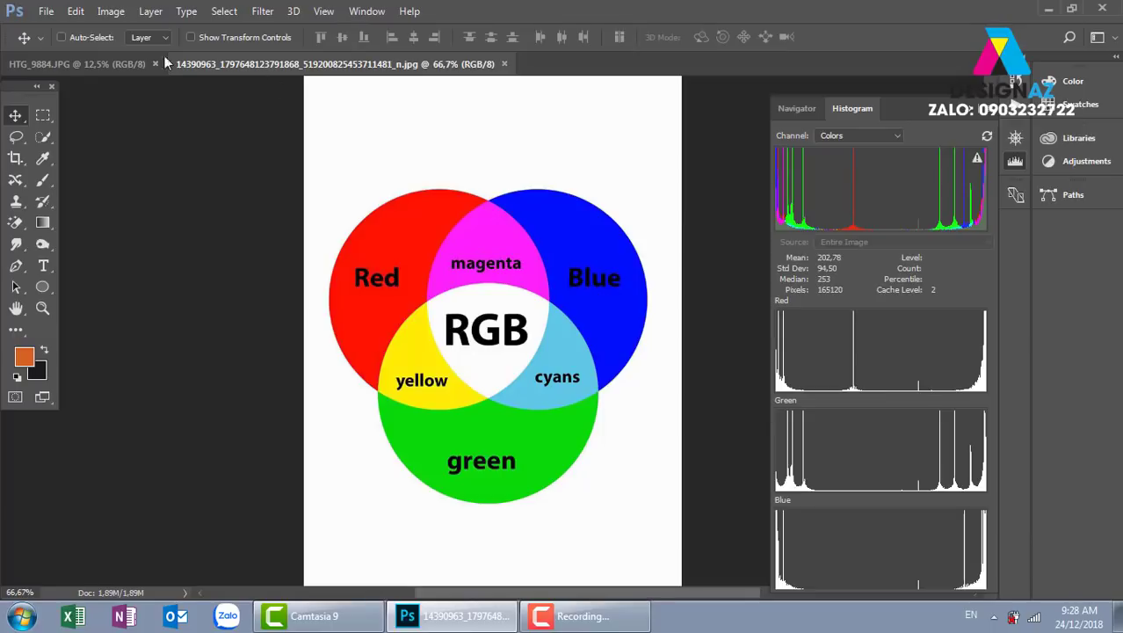
left_click(102, 61)
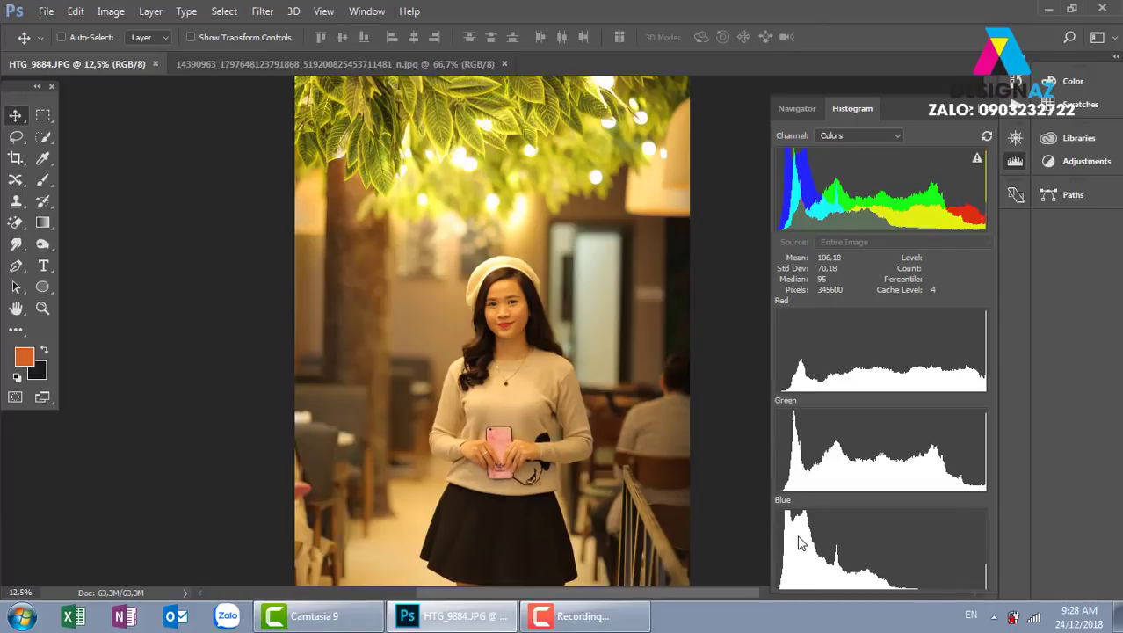
Open Levels for HTG_9884.JPG on the Blue channel and place the dialog clear of the channel histograms.
left_click(110, 13)
mouse_move(128, 55)
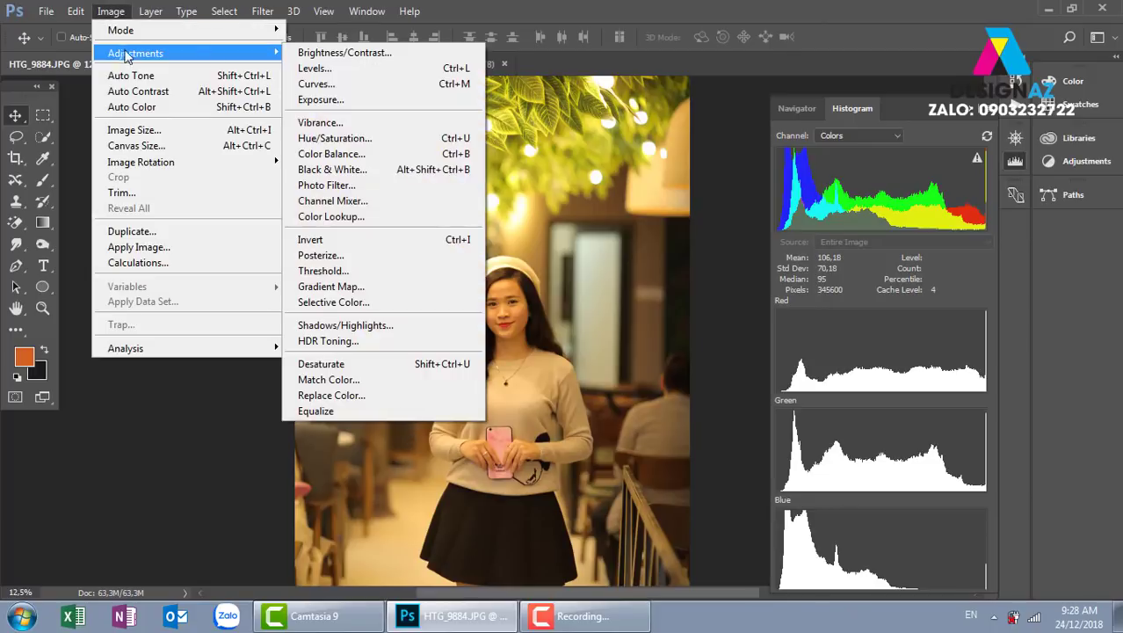
left_click(357, 69)
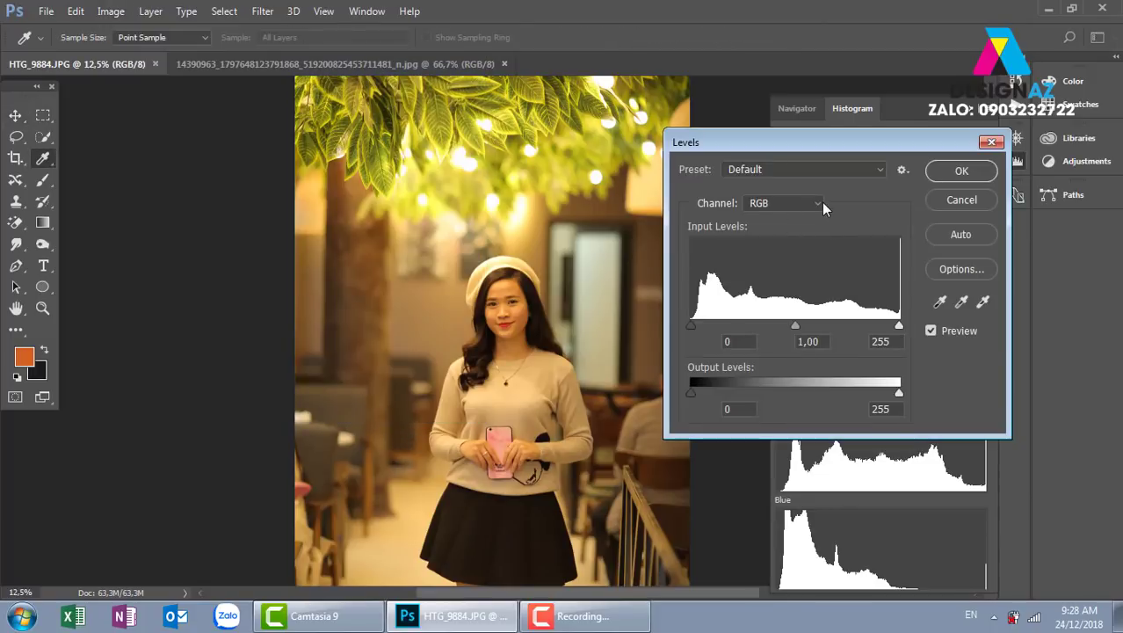
left_click(821, 202)
left_click(796, 257)
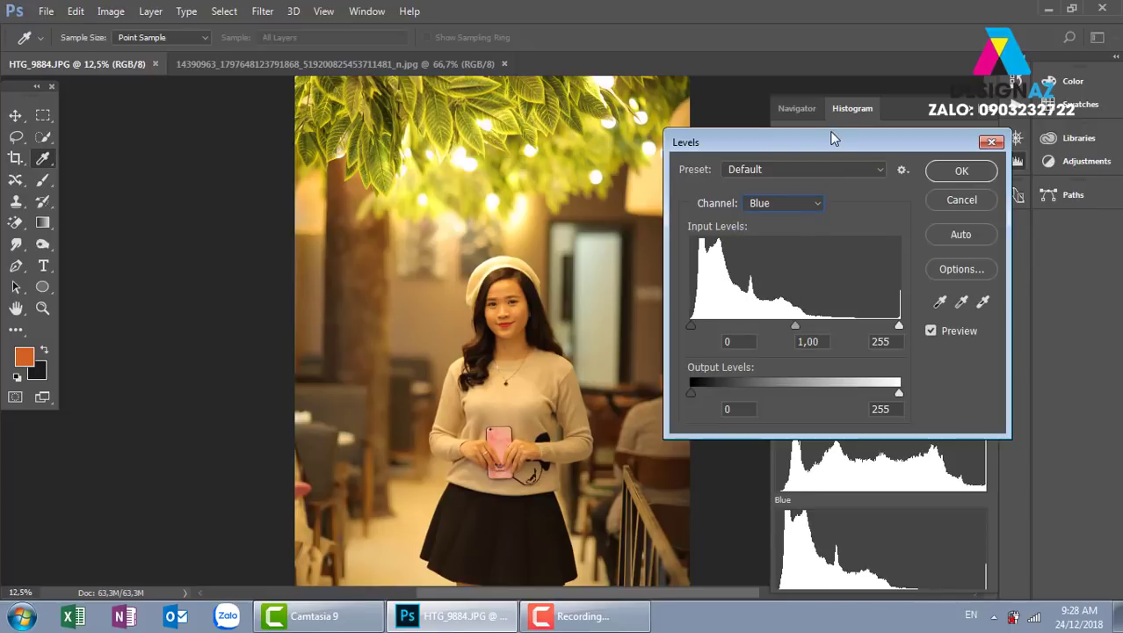
left_click_drag(834, 138, 263, 52)
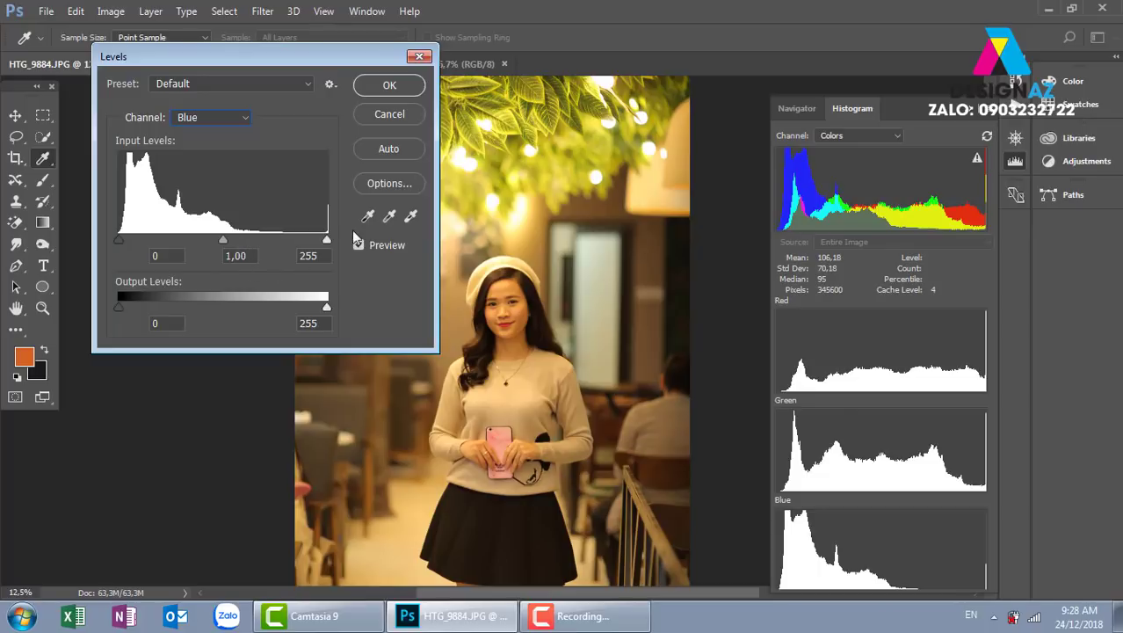
Try the Blue channel's white input level at 152 and black input level at 116, restoring each to 255 and 0.
left_click_drag(327, 240, 244, 241)
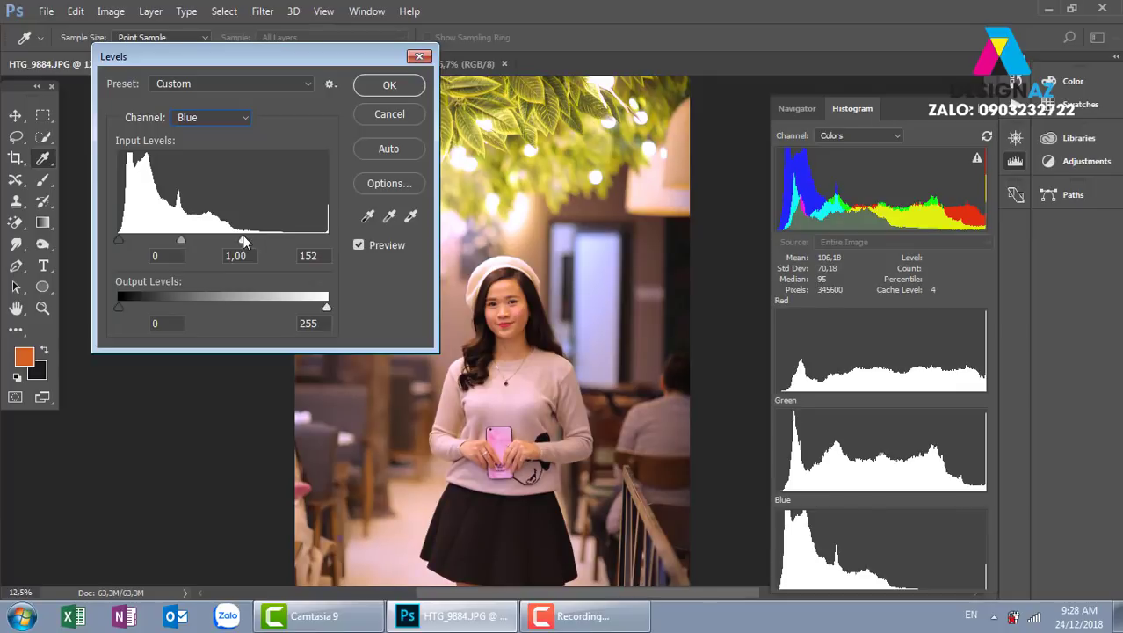
left_click_drag(245, 241, 395, 244)
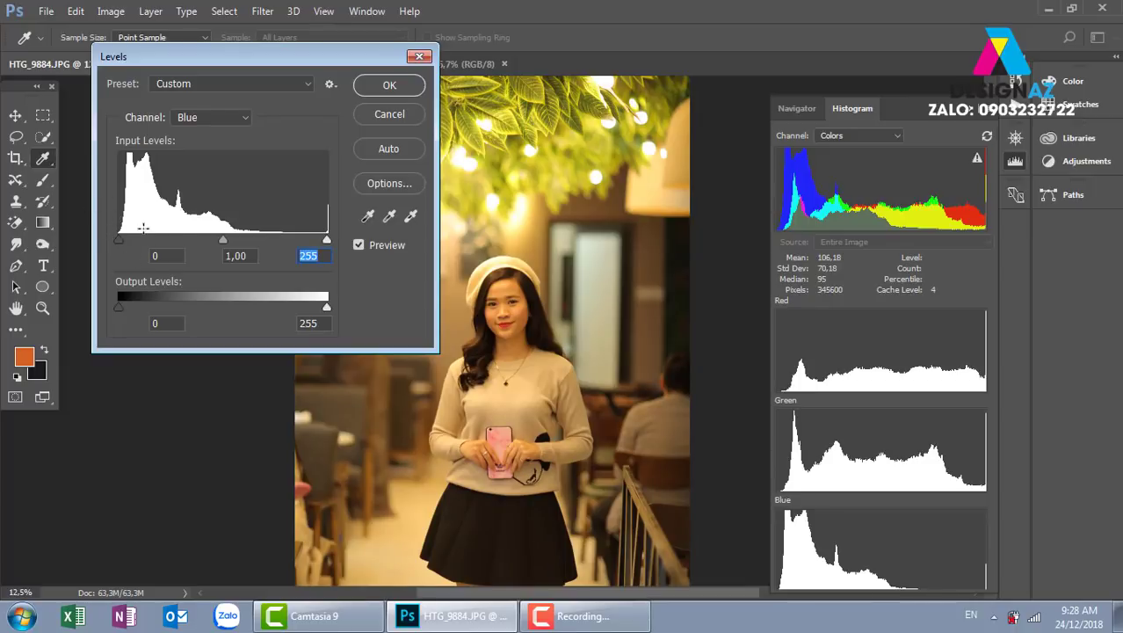
left_click_drag(122, 241, 47, 224)
left_click_drag(122, 241, 217, 243)
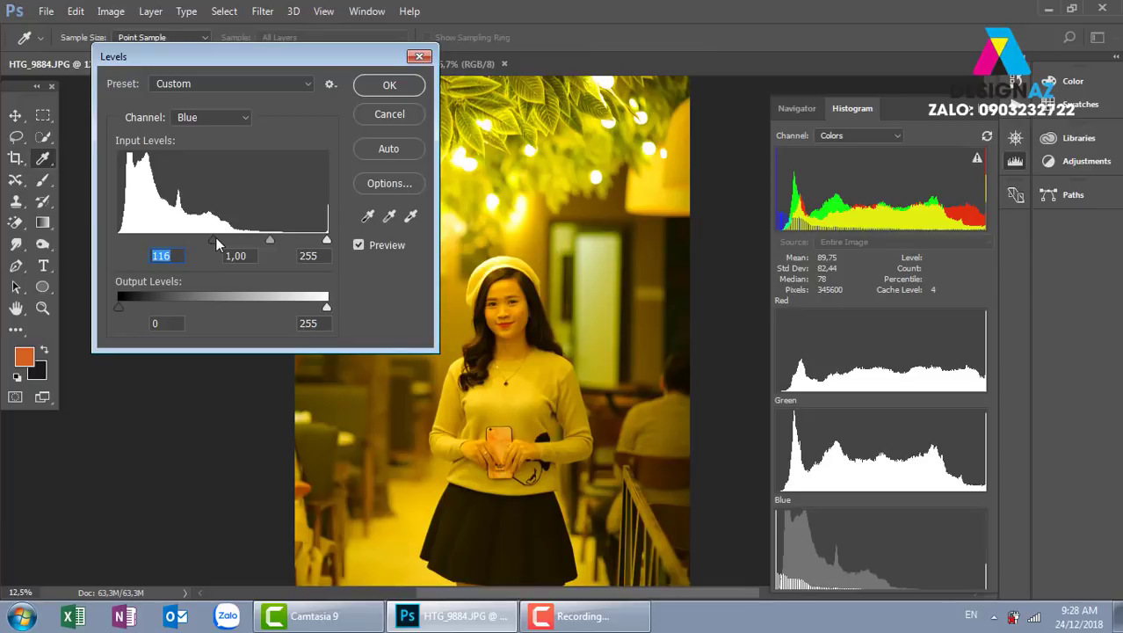
left_click_drag(215, 240, 40, 244)
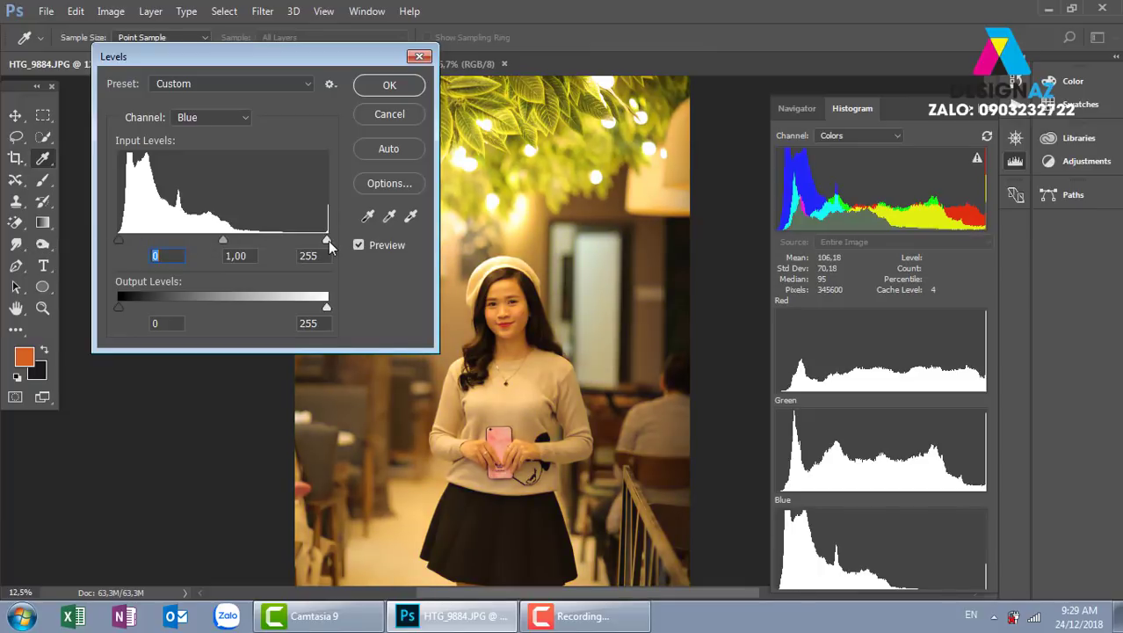
Try the Blue channel's white input level at 180 and 163, and close Levels.
left_click_drag(328, 241, 266, 243)
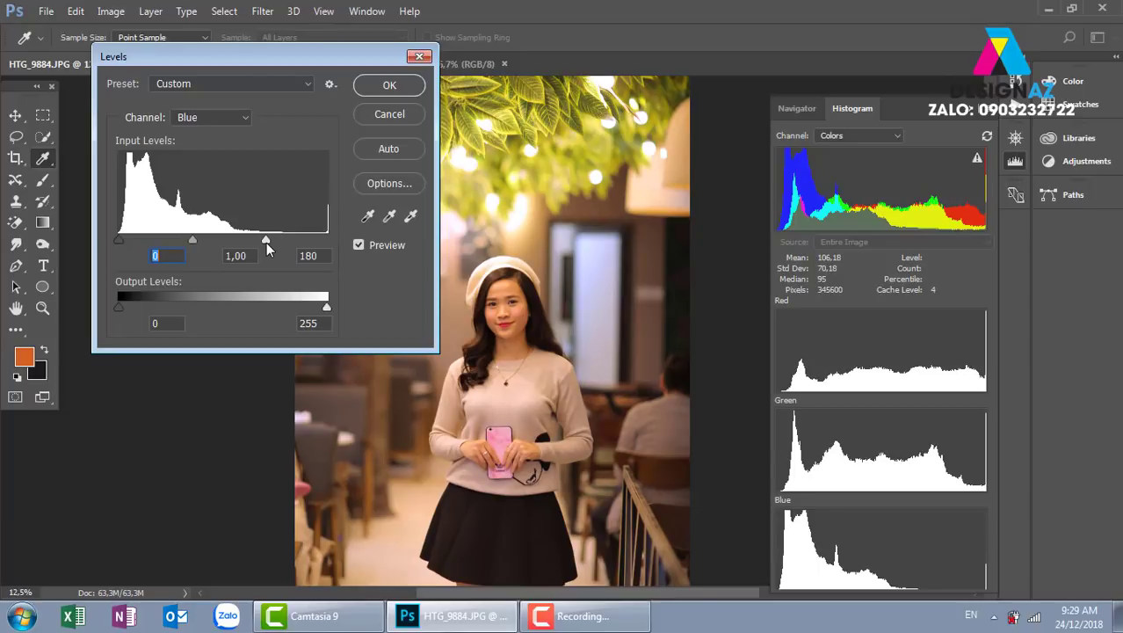
left_click_drag(266, 243, 267, 243)
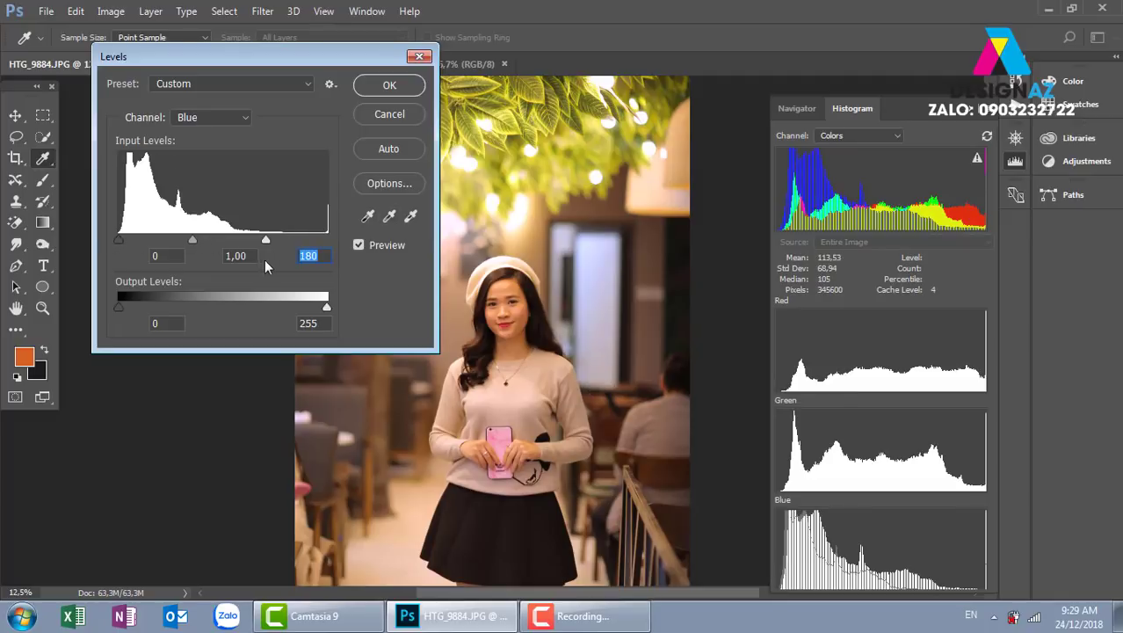
left_click_drag(268, 237, 252, 238)
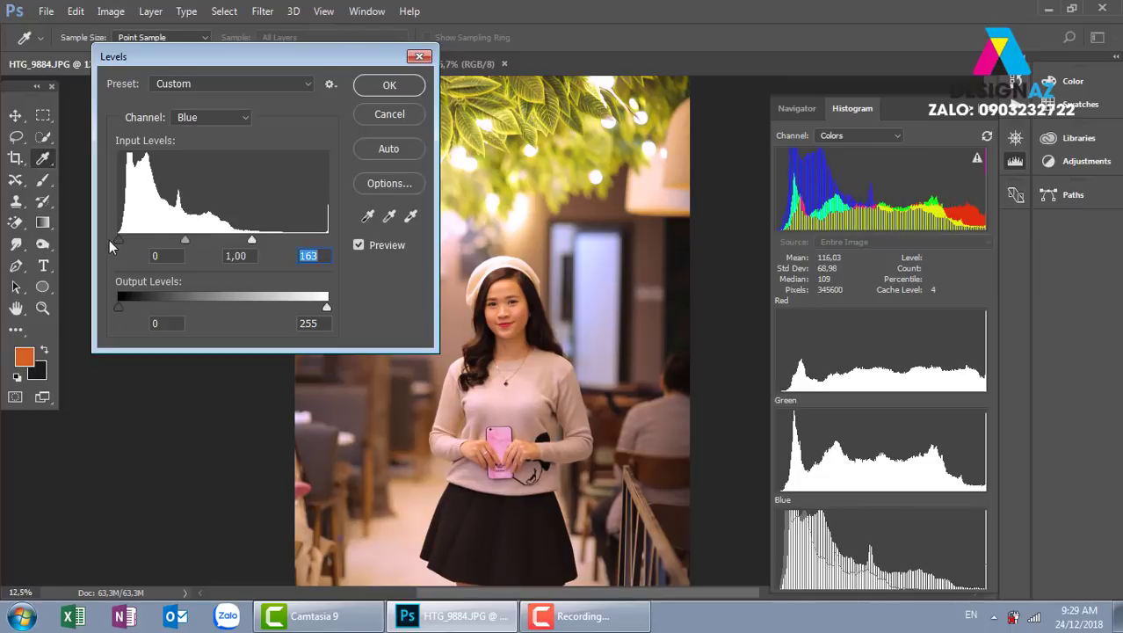
left_click(391, 85)
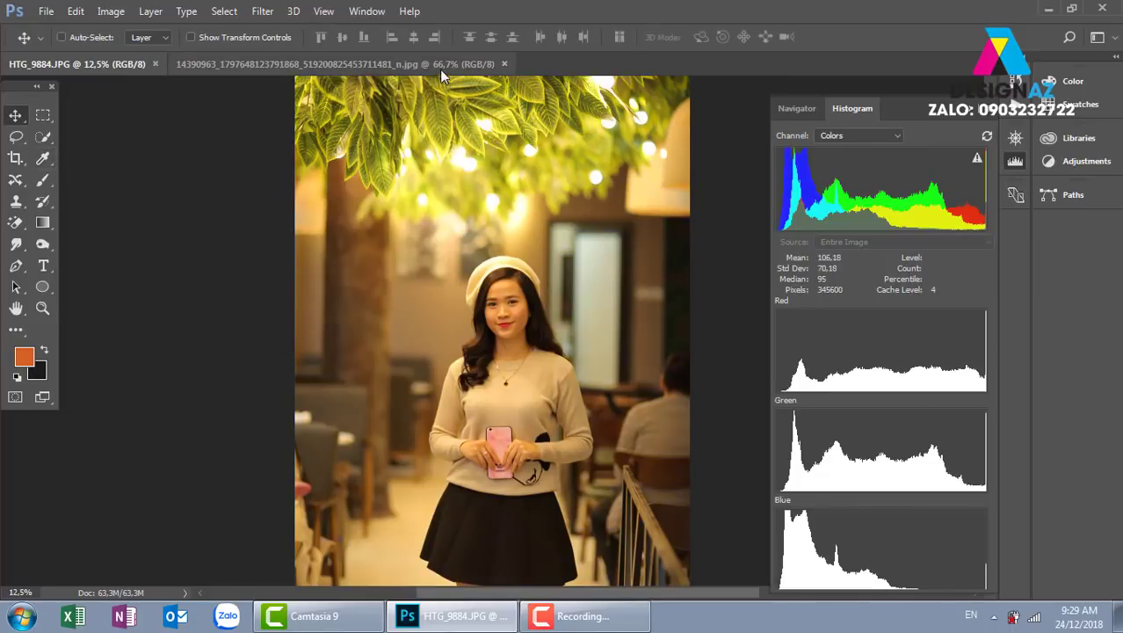
Arrange the RGB diagram and HTG_9884.JPG side by side in a 2-up Vertical layout and collapse the Histogram panel.
left_click(439, 67)
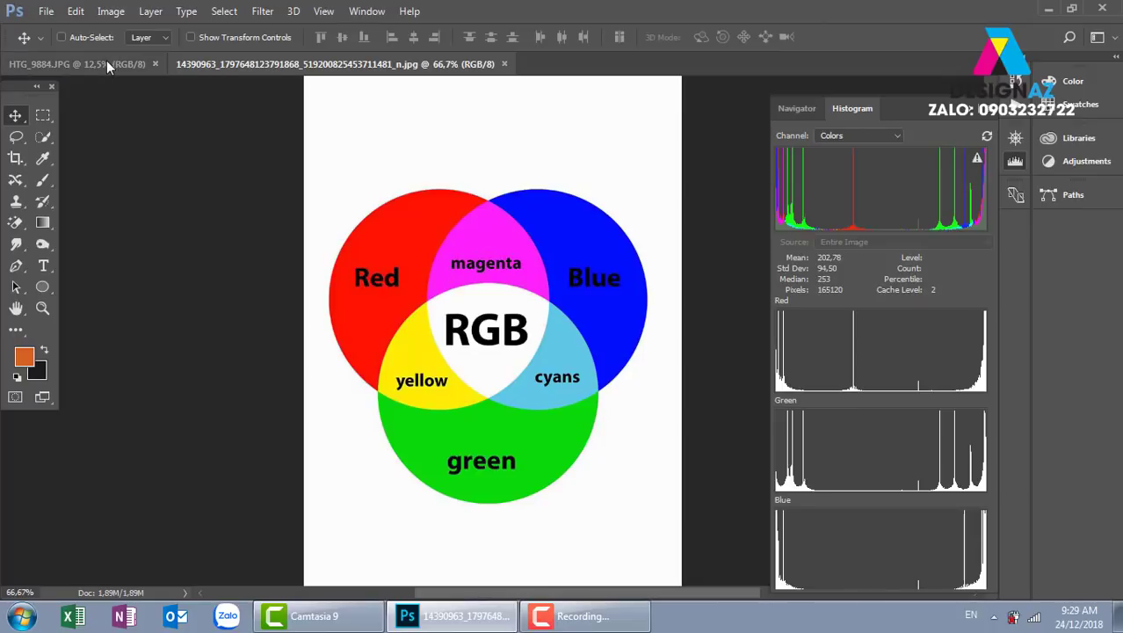
left_click(368, 12)
mouse_move(439, 10)
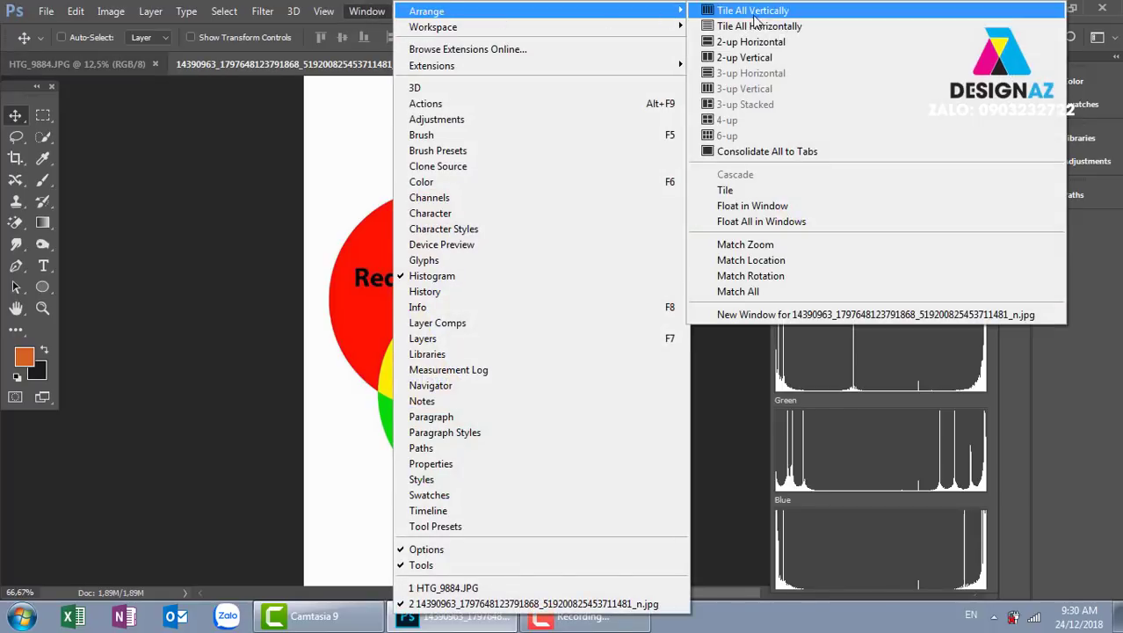
left_click(756, 57)
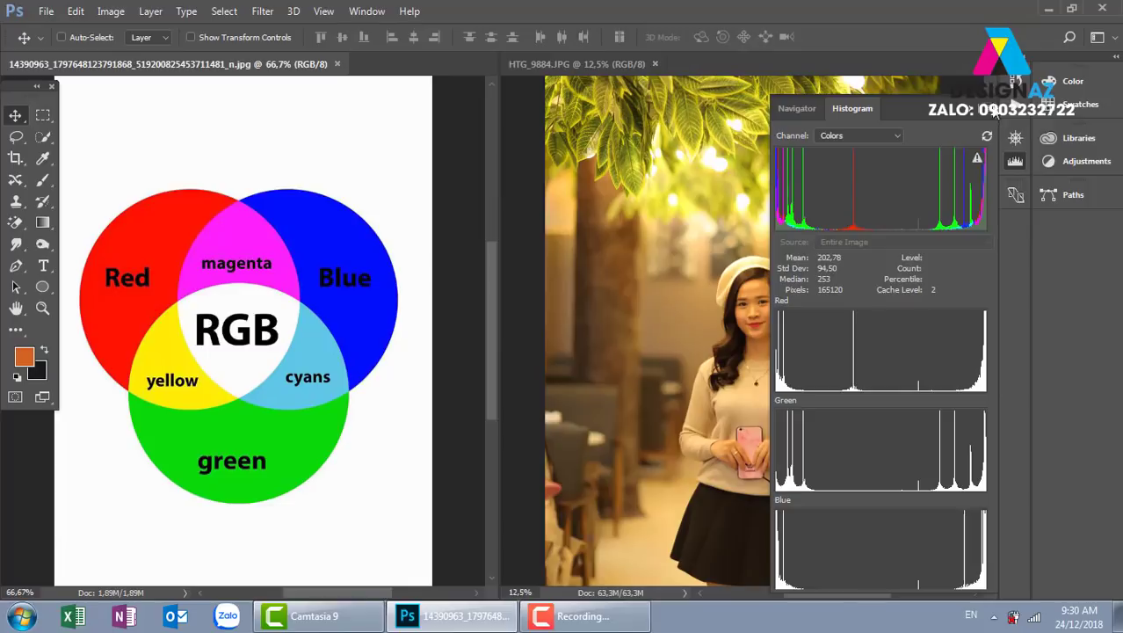
left_click(984, 104)
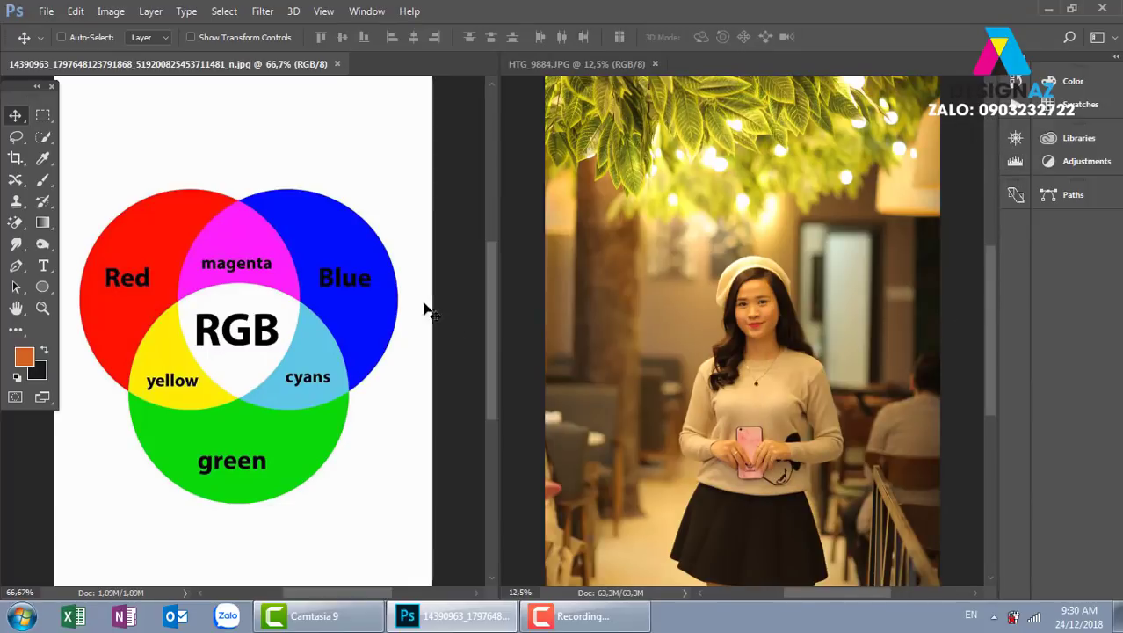
Open Levels for HTG_9884.JPG, place the dialog between the two images, and select the Blue channel.
left_click(722, 320)
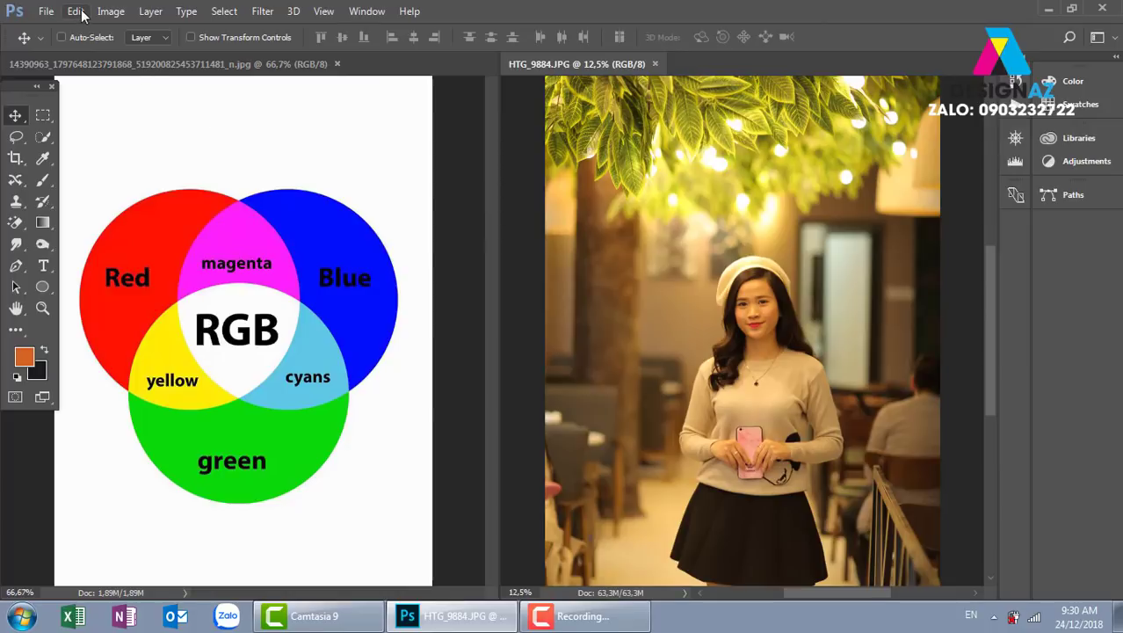
left_click(109, 12)
mouse_move(186, 53)
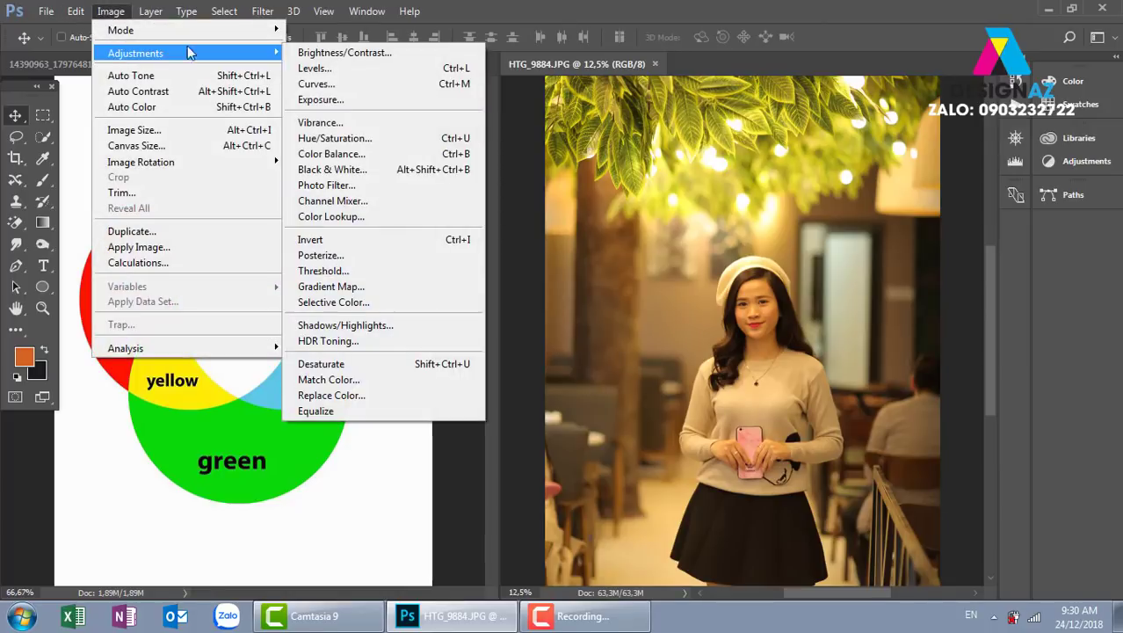
left_click(420, 69)
left_click_drag(244, 44, 535, 53)
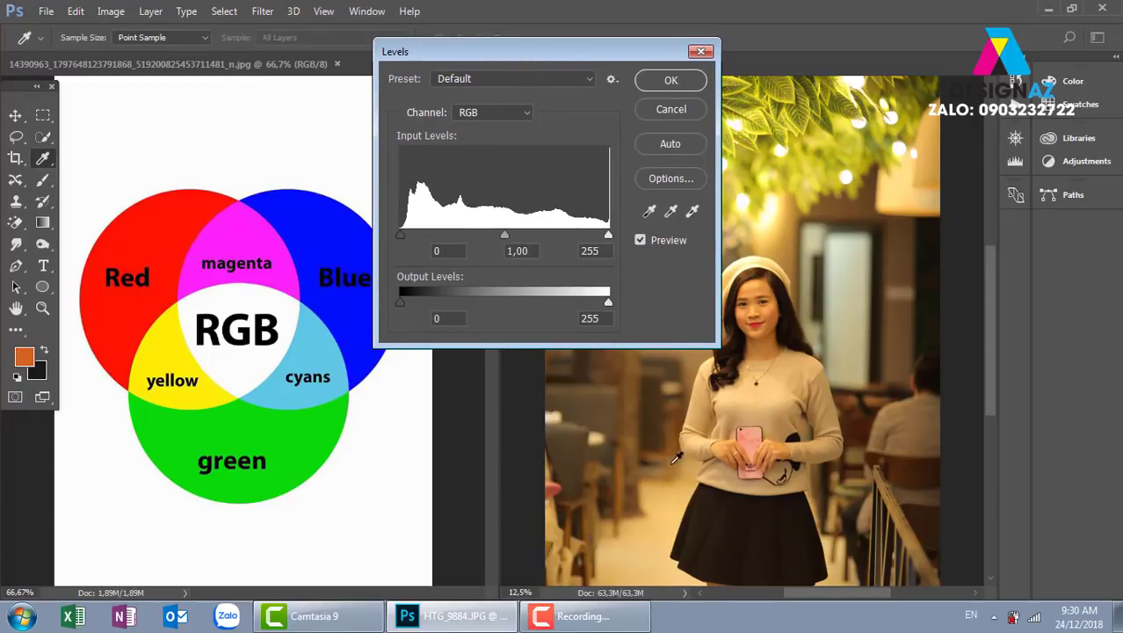
left_click(517, 112)
left_click(493, 167)
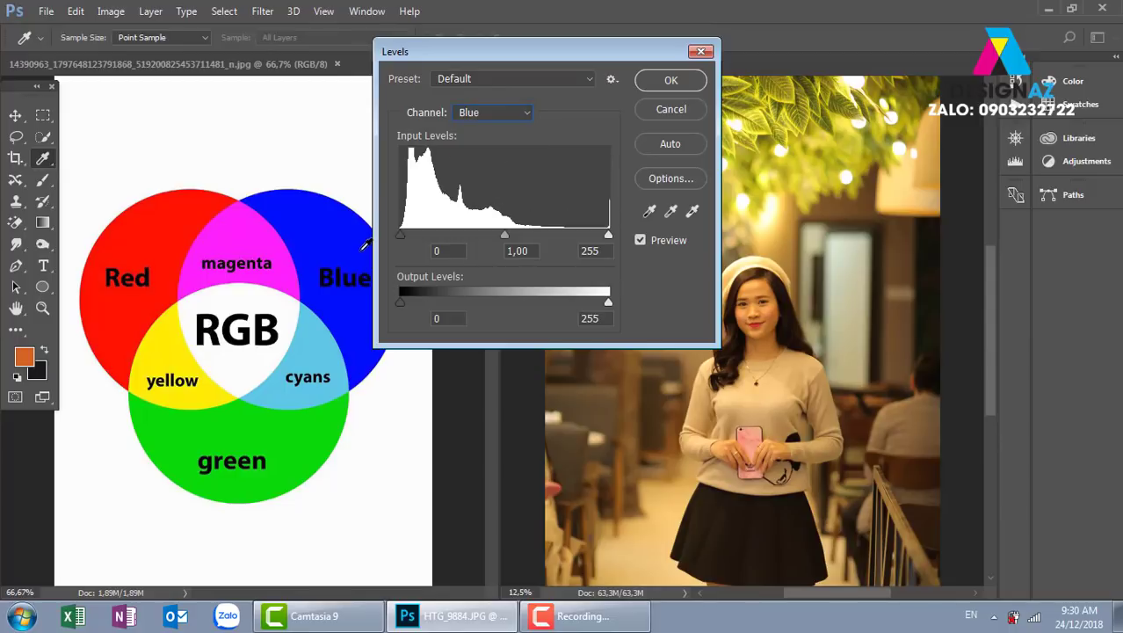
Try the Blue channel's black input level at 123, restore it to 0, and set the white input level to 150.
left_click_drag(401, 236, 501, 236)
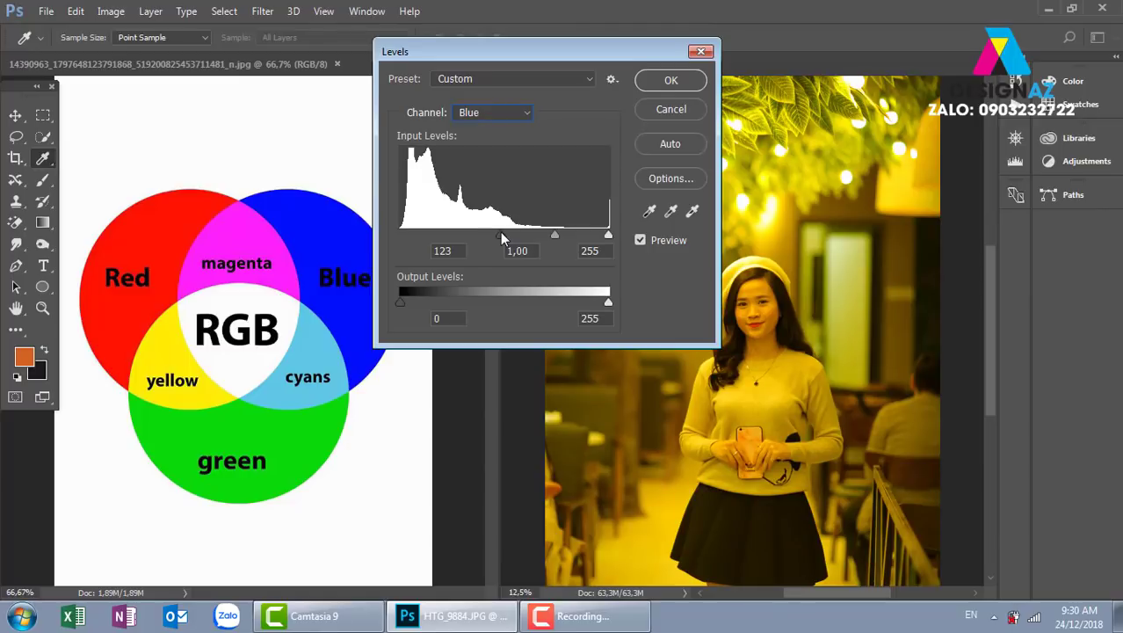
left_click_drag(500, 232, 390, 224)
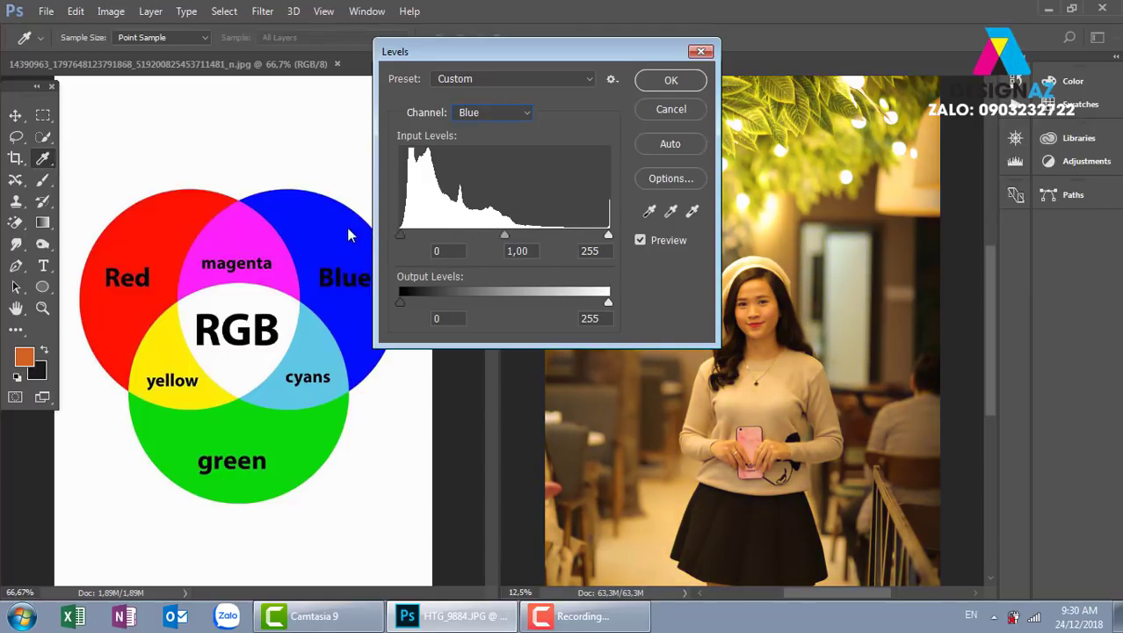
left_click(427, 231)
left_click_drag(609, 237, 524, 247)
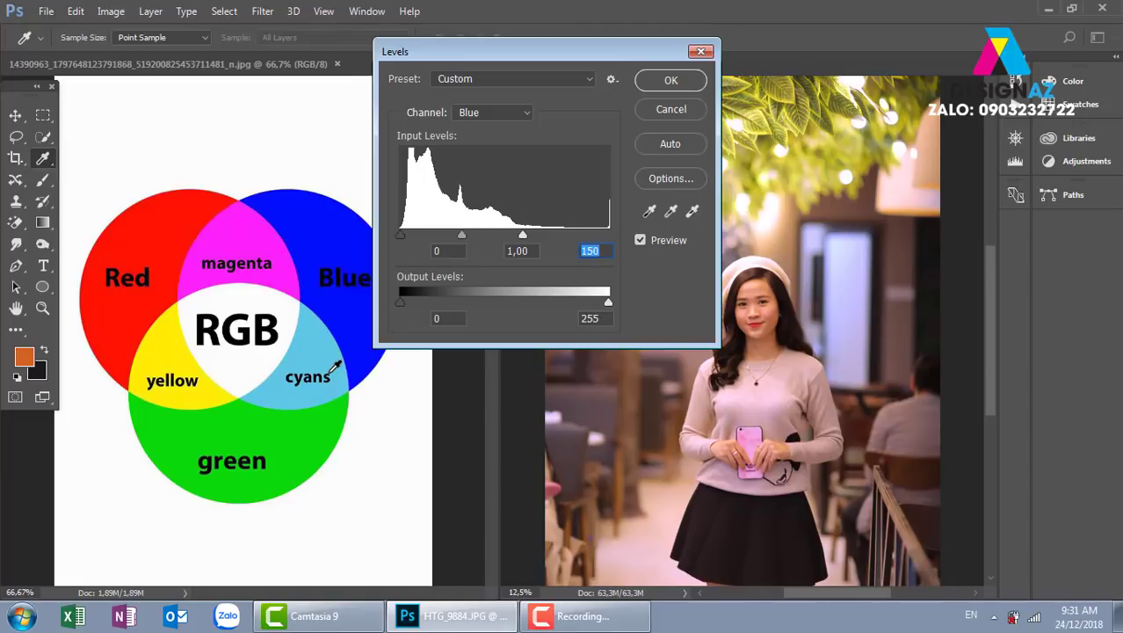
Raise the Red channel's black input level to about 25, compare the photo with the preview off and on, and apply Levels.
left_click(520, 114)
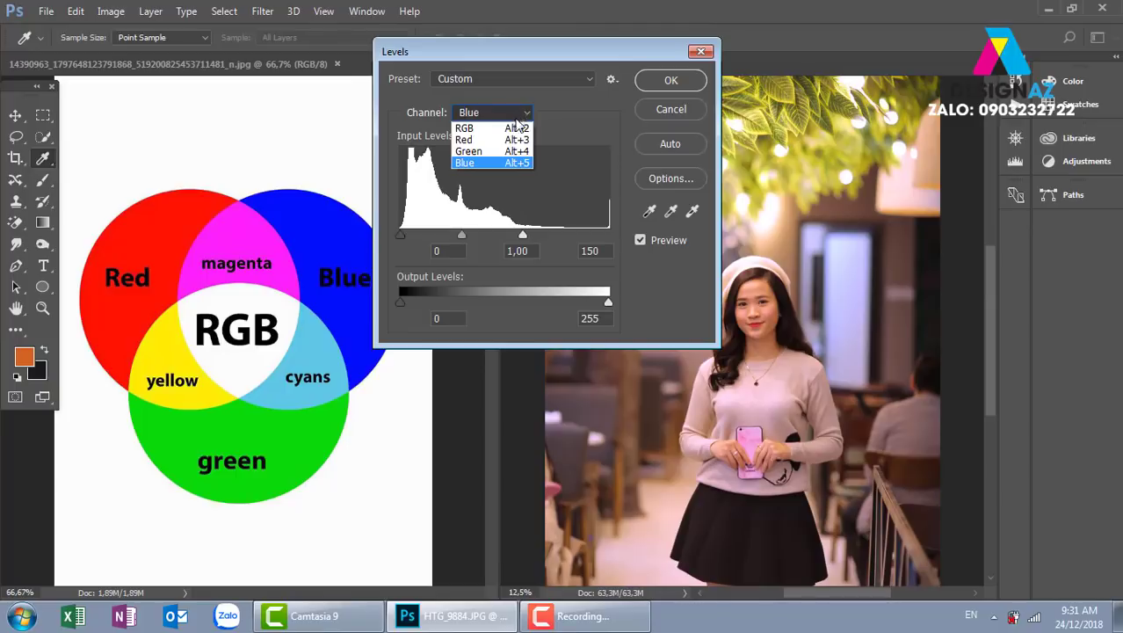
left_click(508, 140)
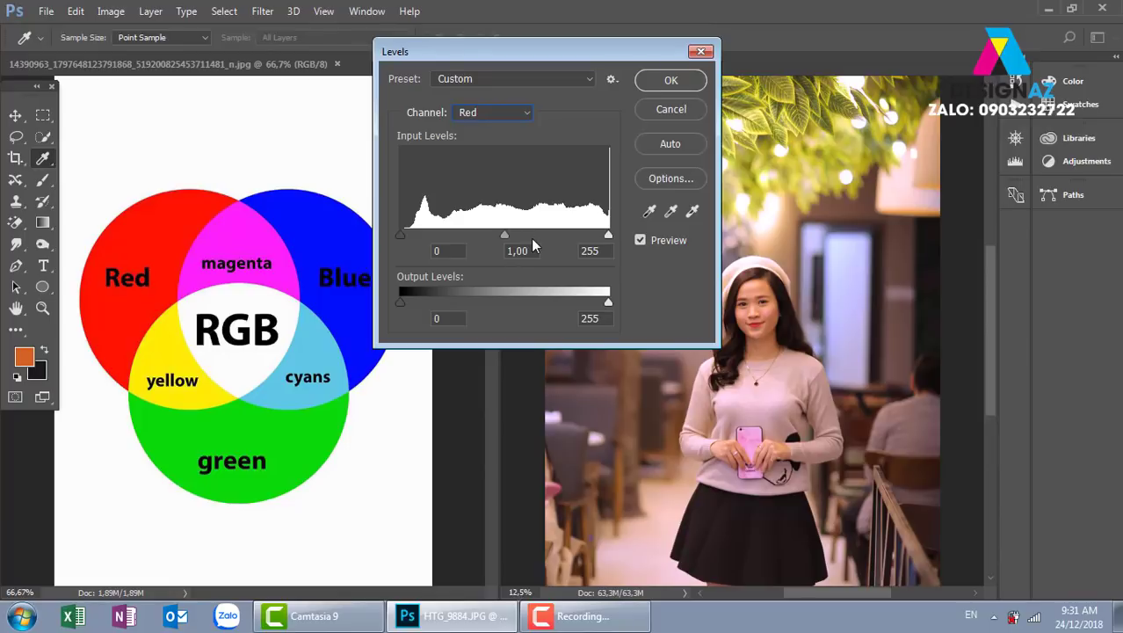
left_click_drag(404, 235, 426, 235)
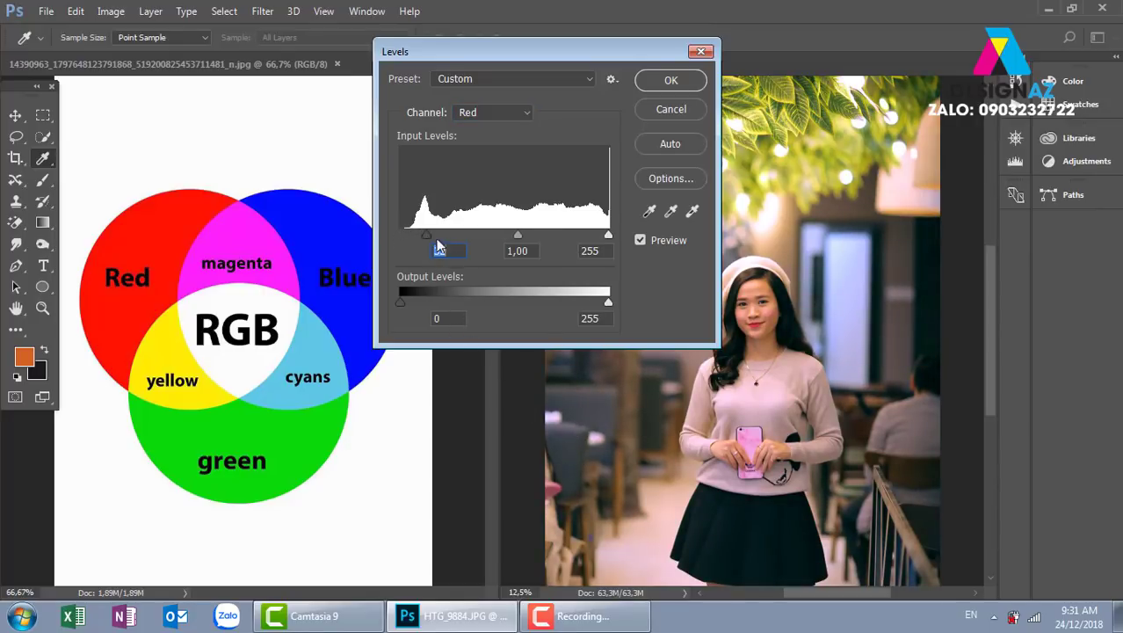
left_click_drag(426, 236, 382, 232)
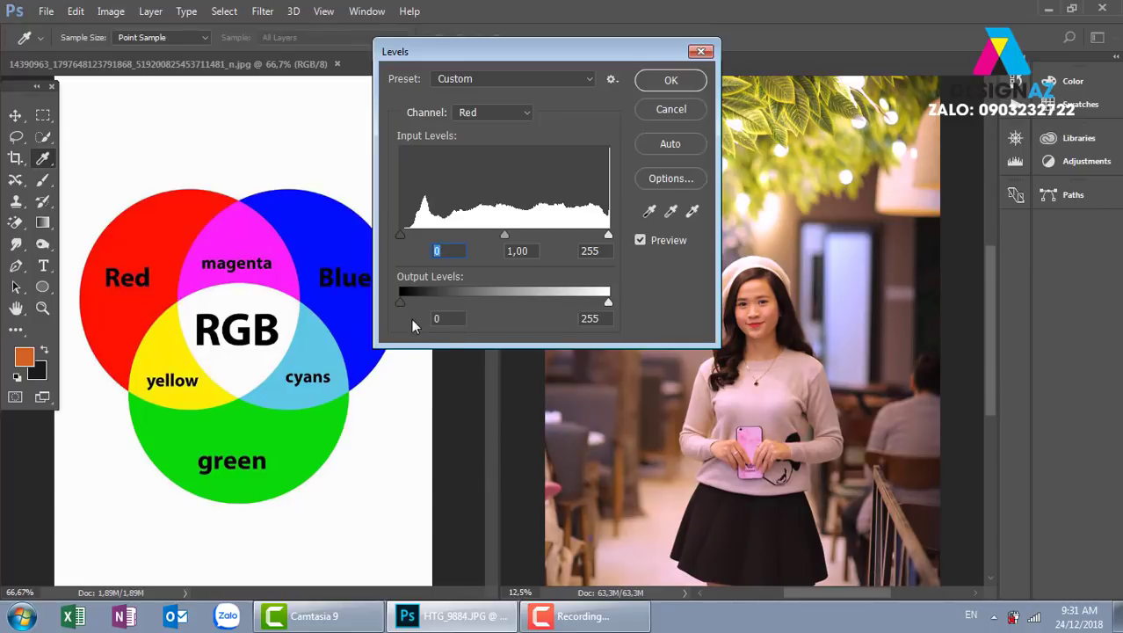
left_click_drag(402, 235, 420, 233)
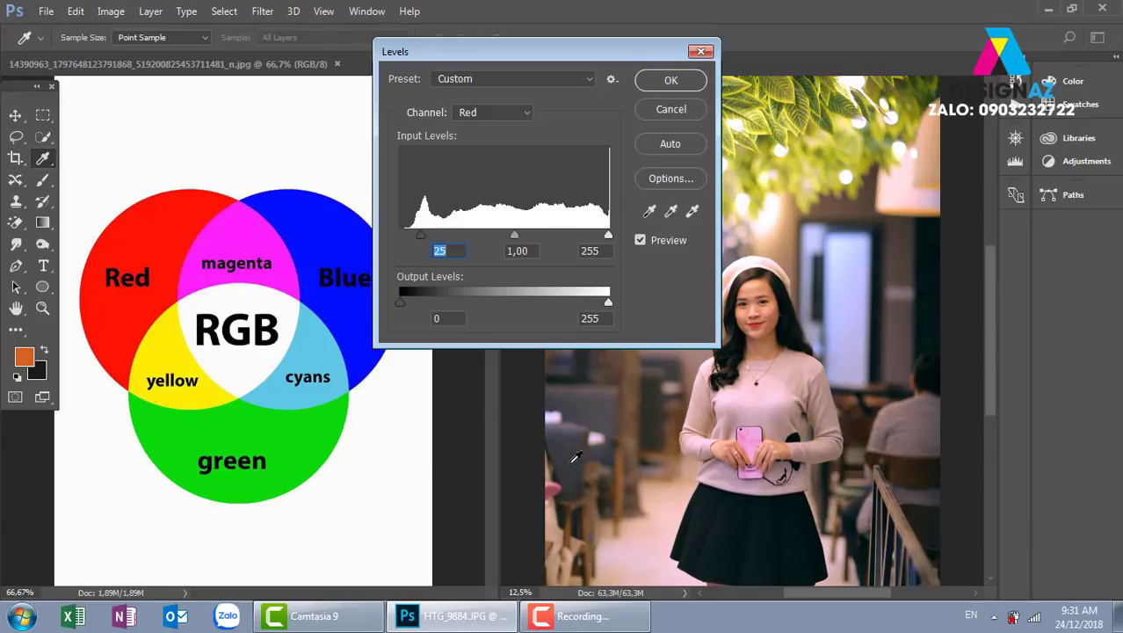
mouse_move(420, 234)
left_mouse_down()
mouse_move(518, 235)
mouse_move(561, 251)
mouse_move(405, 242)
mouse_move(422, 238)
left_mouse_up()
left_click(642, 239)
left_click(642, 240)
left_click(672, 80)
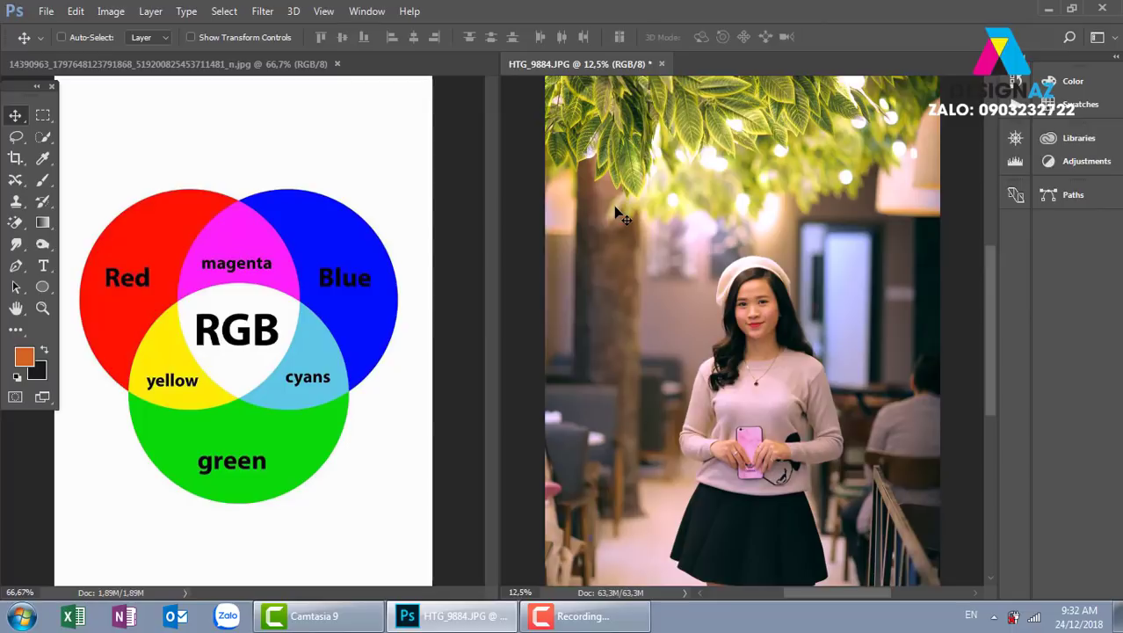
Select the woman in HTG_9884.JPG from beret to legs with the Quick Selection tool, including her hair, sweater, phone and skirt.
key("ctrl+minus")
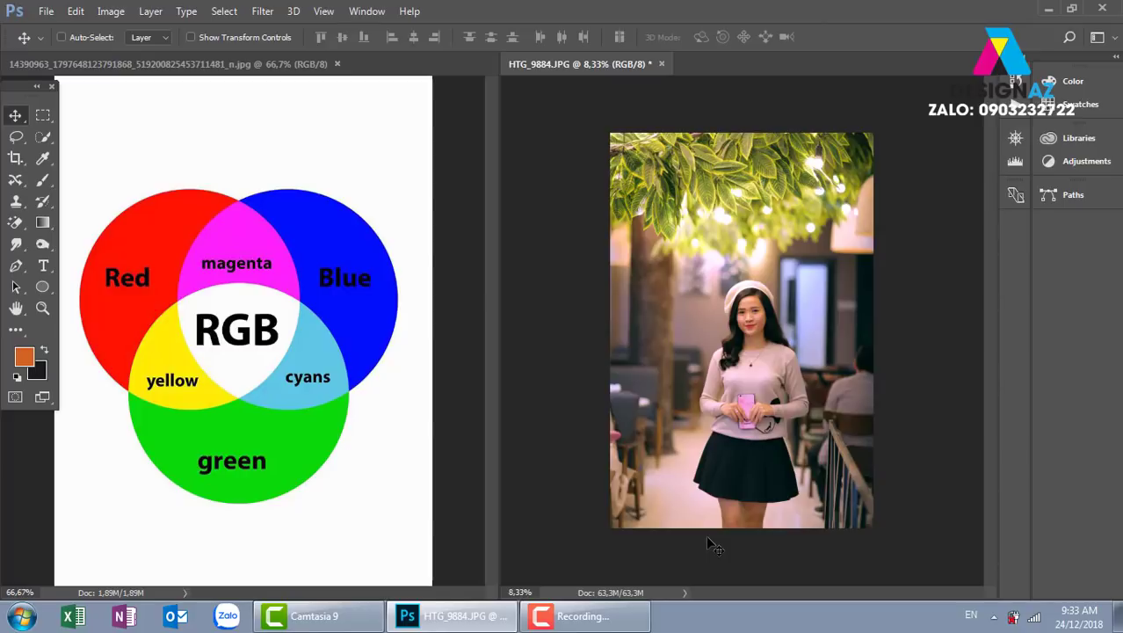
key("ctrl+plus")
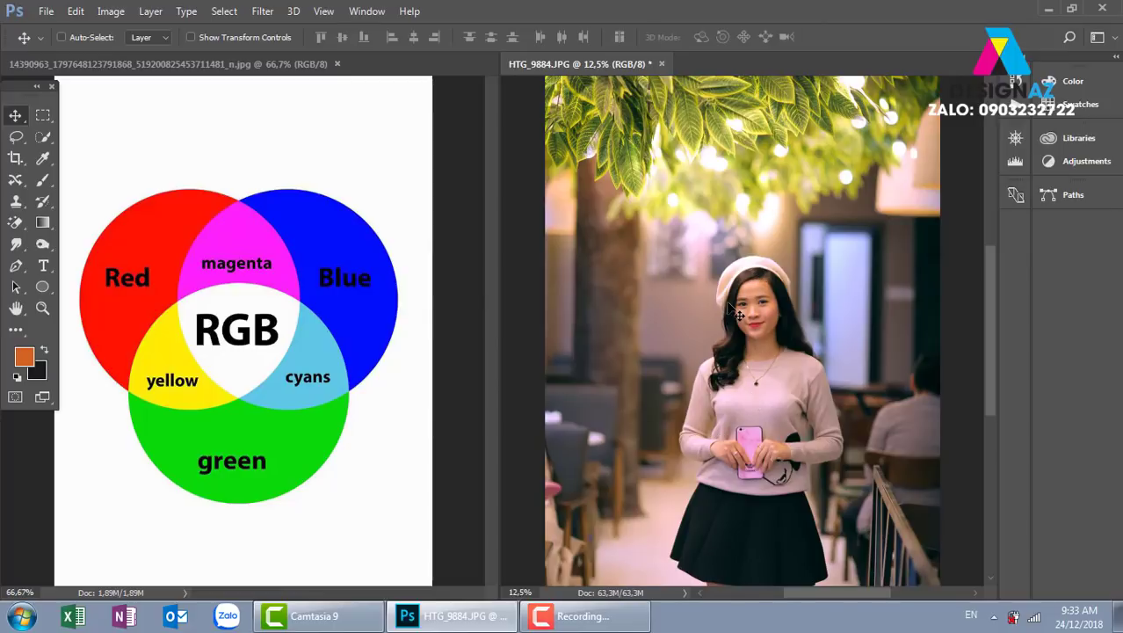
key("ctrl+minus")
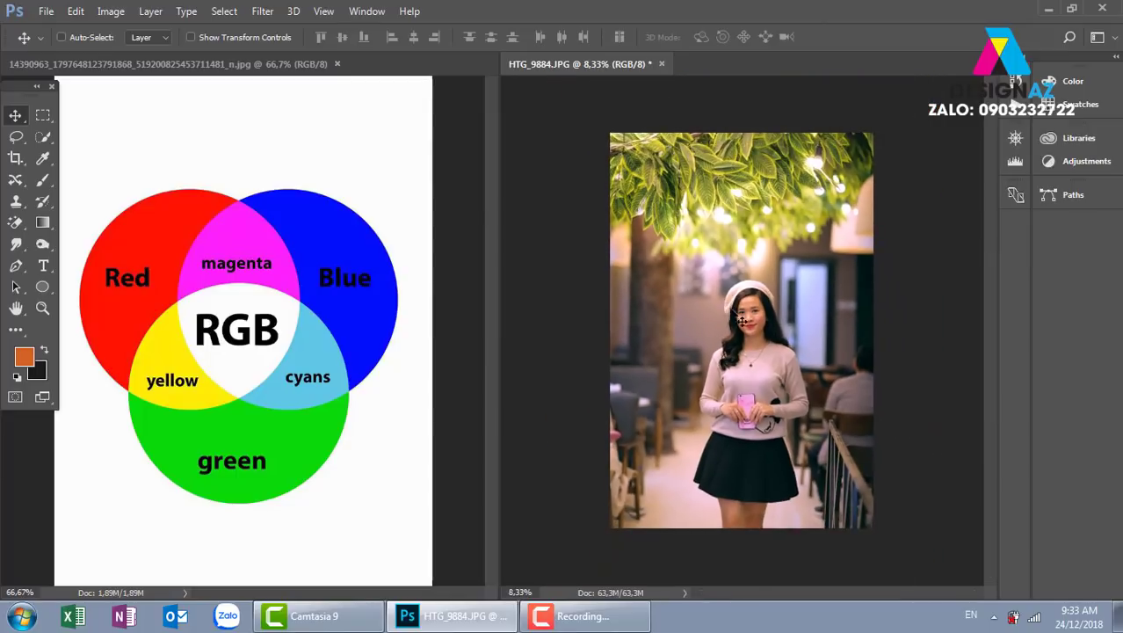
left_click(48, 142)
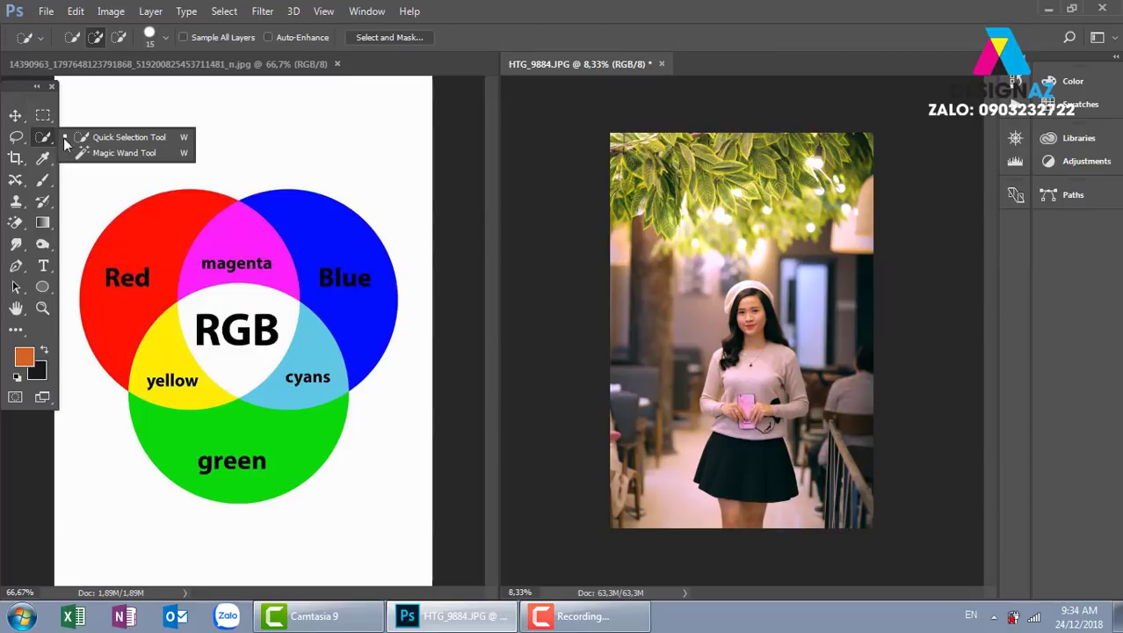
left_click(125, 139)
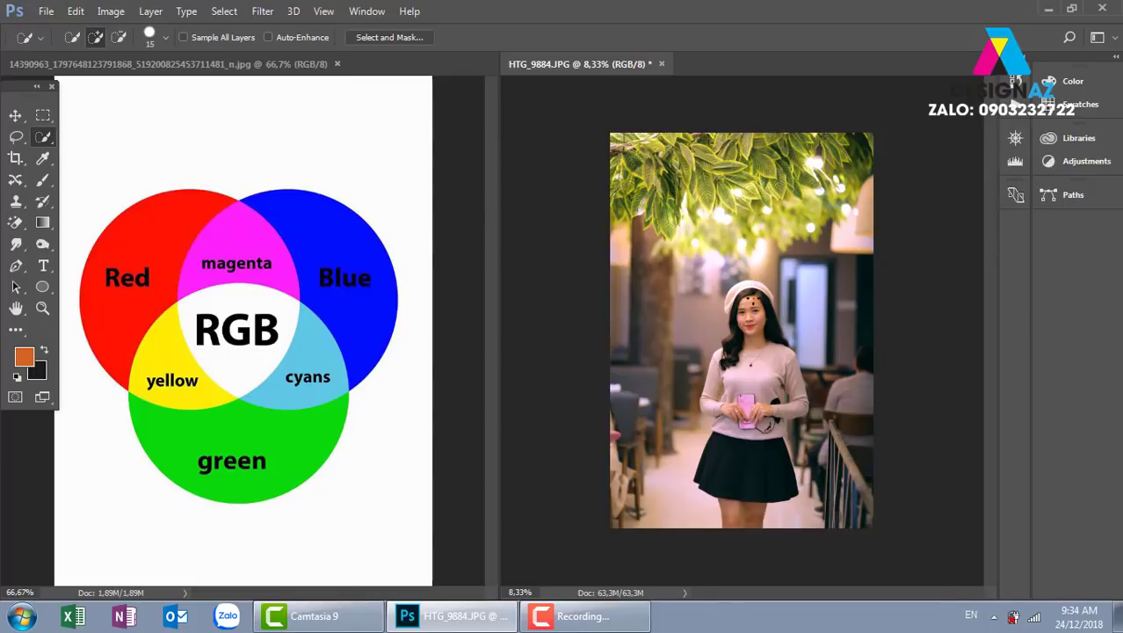
key("ctrl+plus")
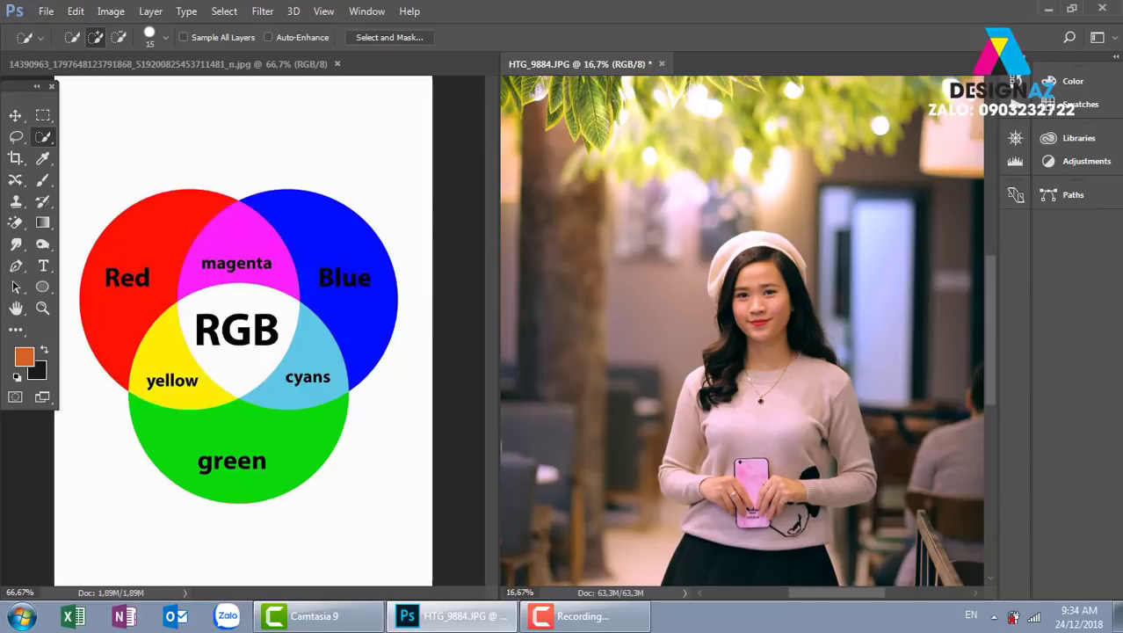
mouse_move(720, 273)
left_mouse_down()
mouse_move(782, 348)
mouse_move(805, 343)
left_mouse_up()
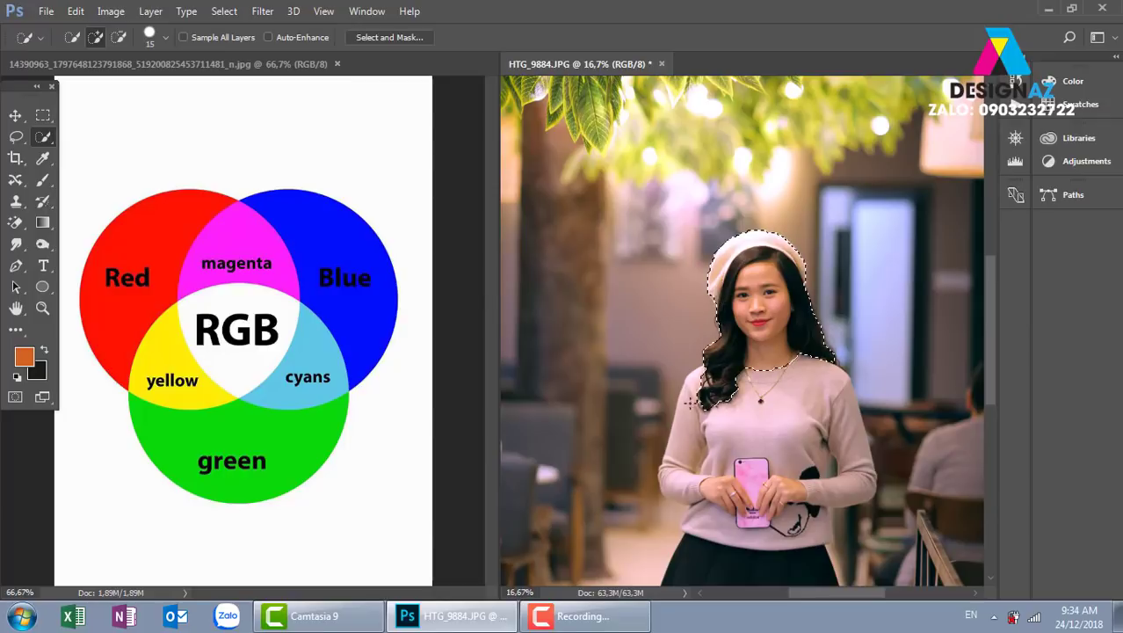
mouse_move(692, 402)
left_mouse_down()
mouse_move(690, 498)
mouse_move(761, 511)
mouse_move(828, 463)
left_mouse_up()
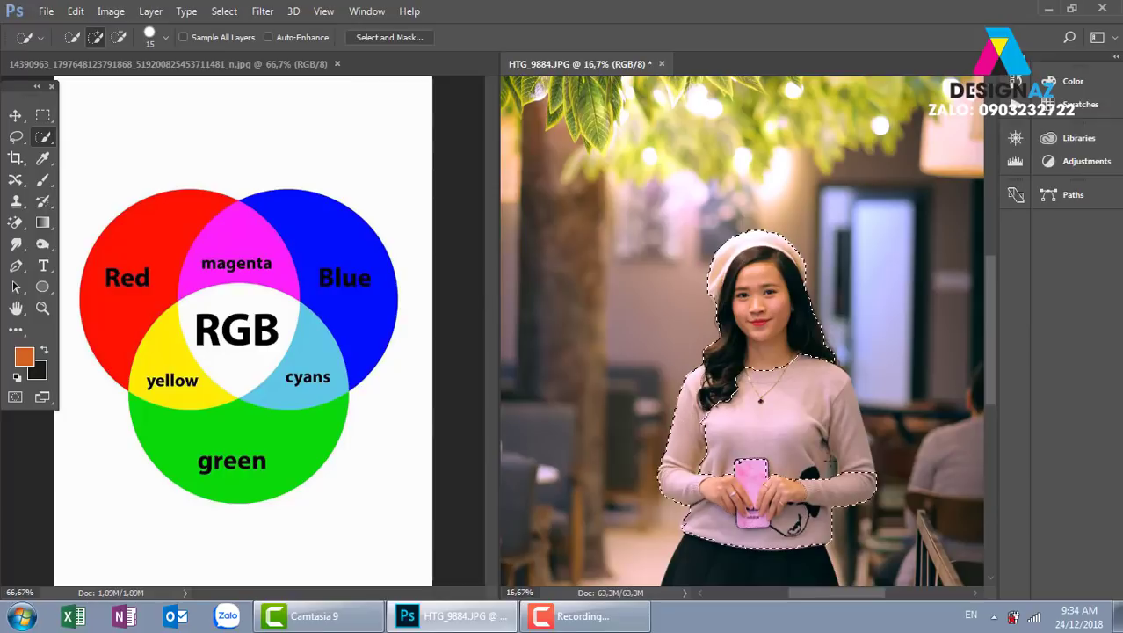
left_click_drag(781, 505, 783, 319)
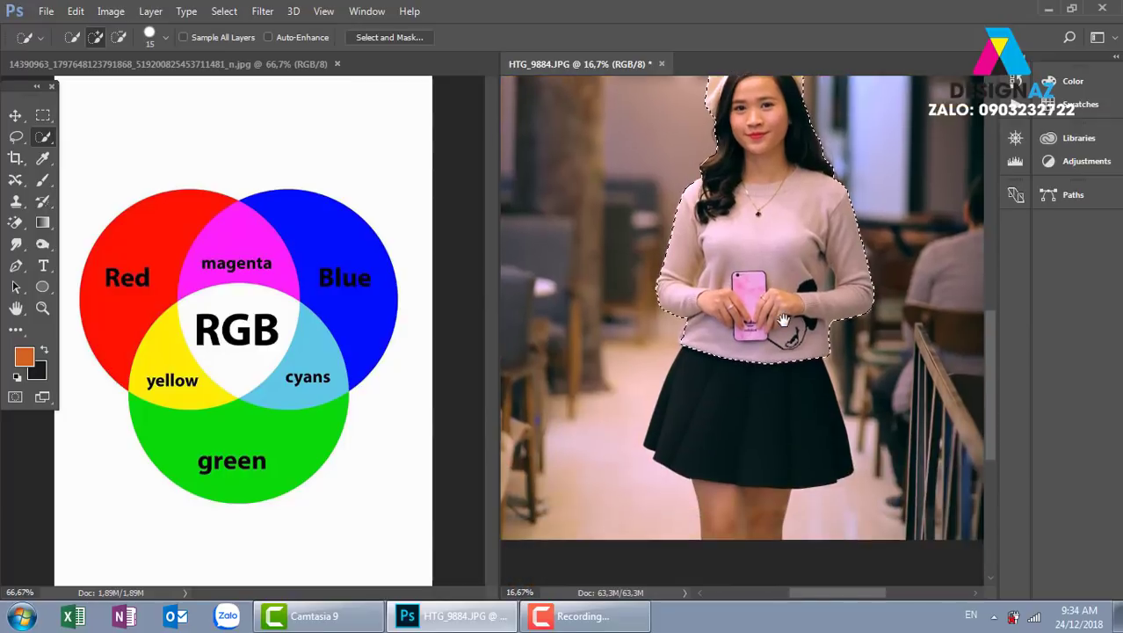
left_click_drag(734, 374, 747, 439)
left_click_drag(725, 486, 734, 532)
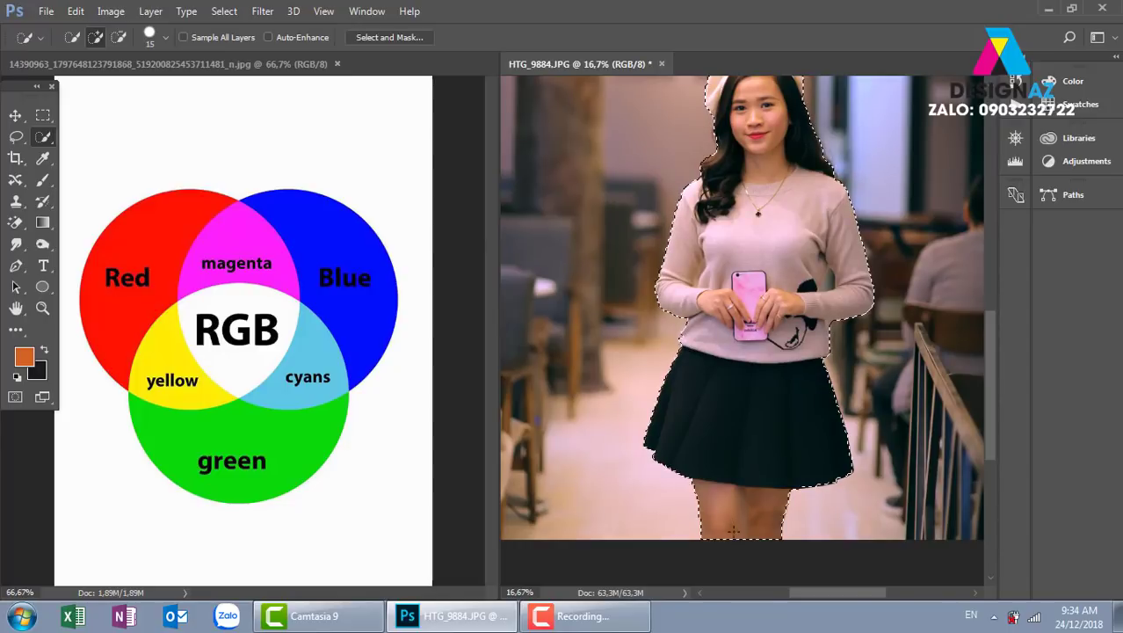
Duplicate the Background layer and add a layer mask to the copy from the selection of the woman.
key("ctrl+minus")
key("ctrl+minus")
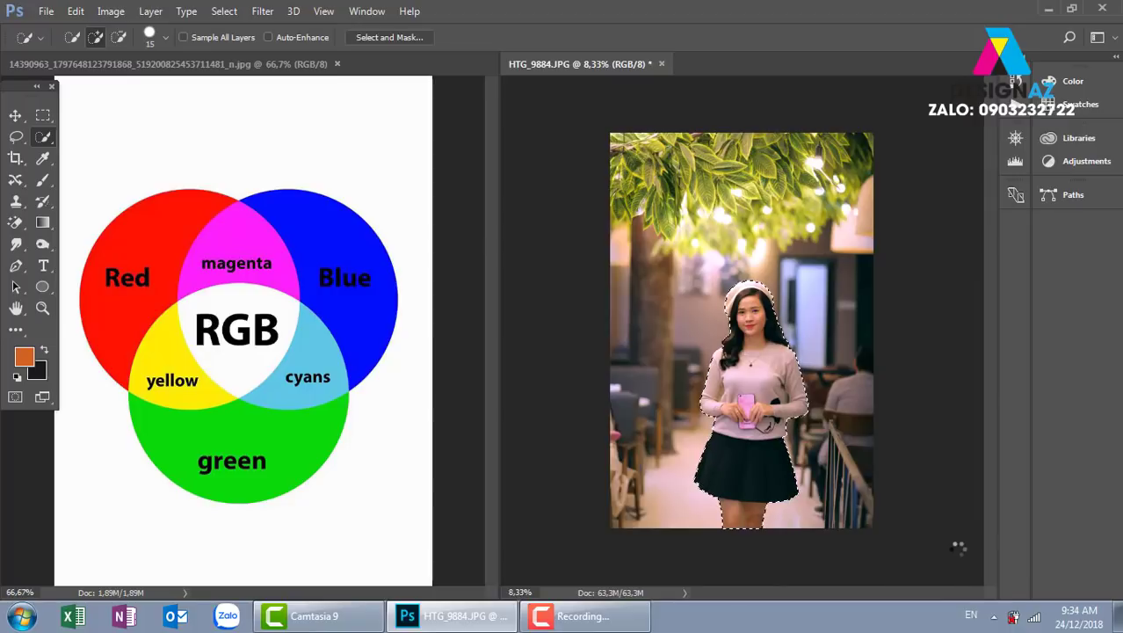
key("F7")
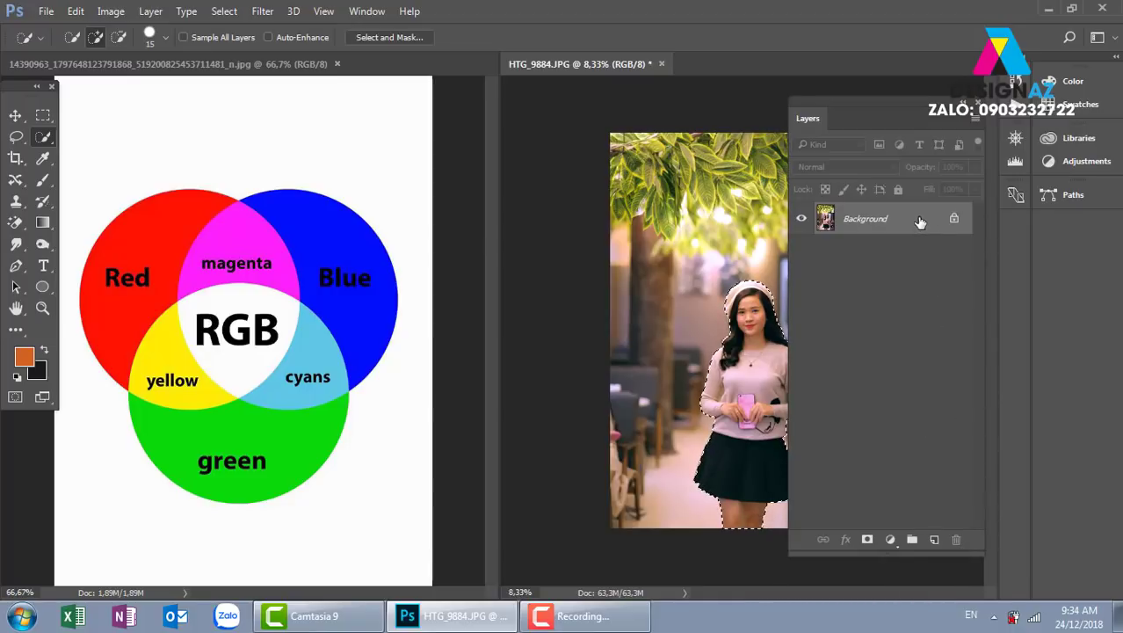
left_click_drag(918, 221, 935, 539)
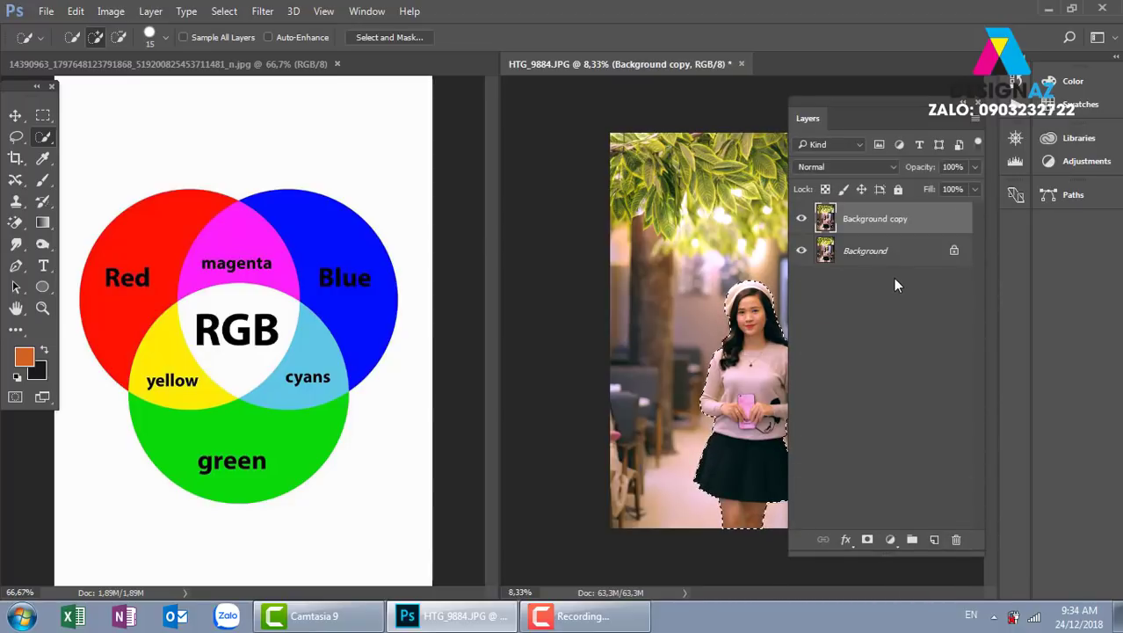
key("ctrl+plus")
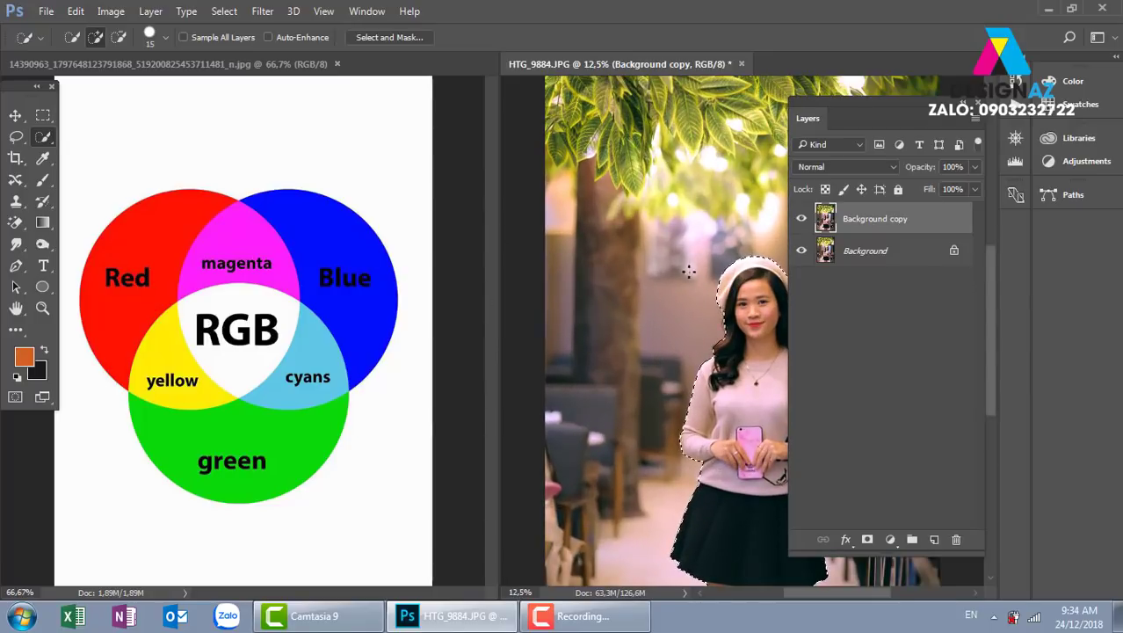
left_click_drag(720, 282, 621, 187)
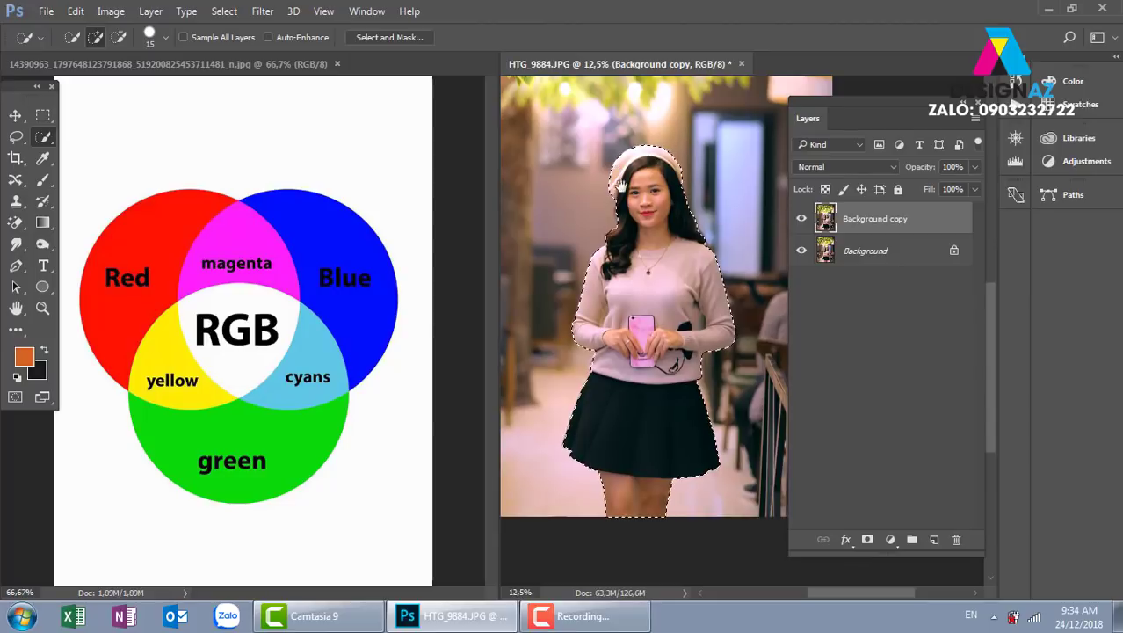
left_click(868, 539)
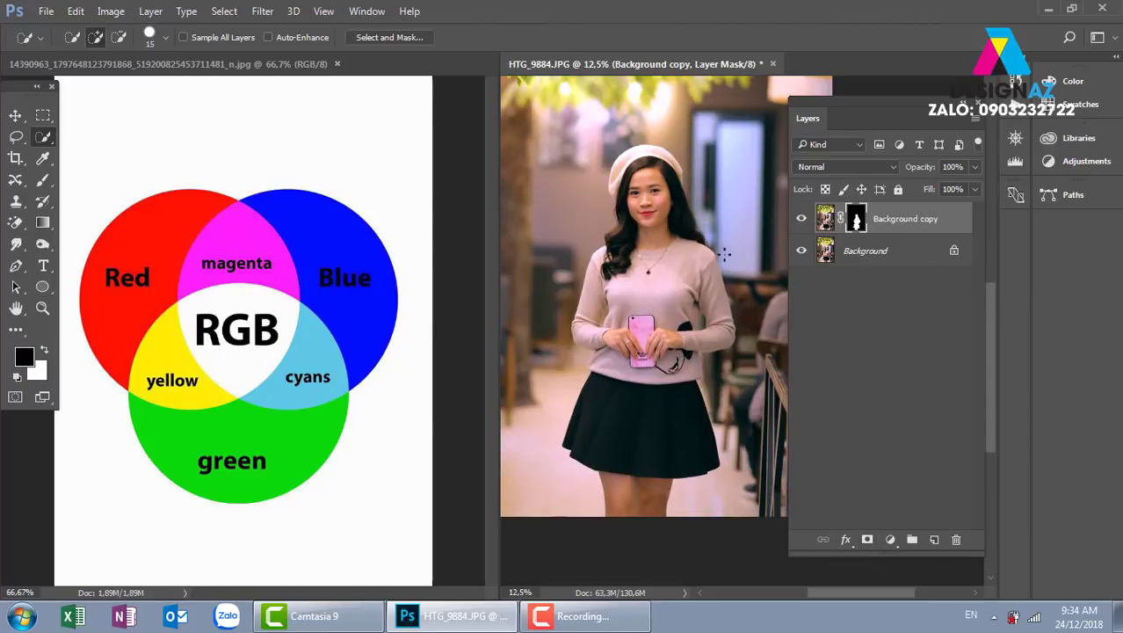
Check the masked cutout with the Background layer hidden, show that layer again, and make it the active layer.
left_click(802, 252)
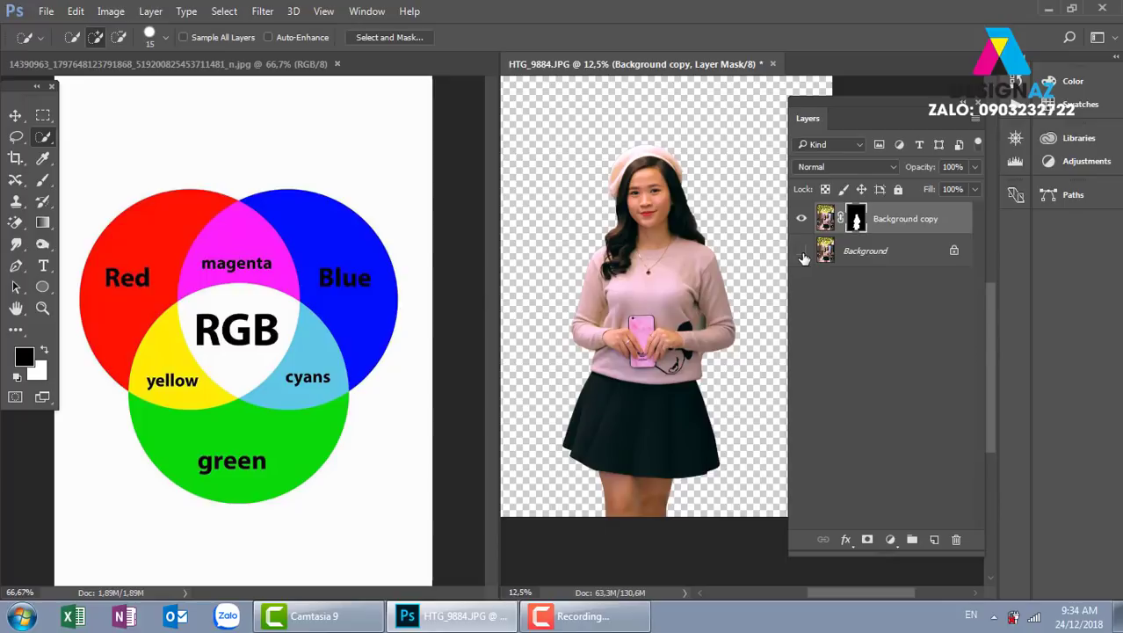
left_click(849, 255)
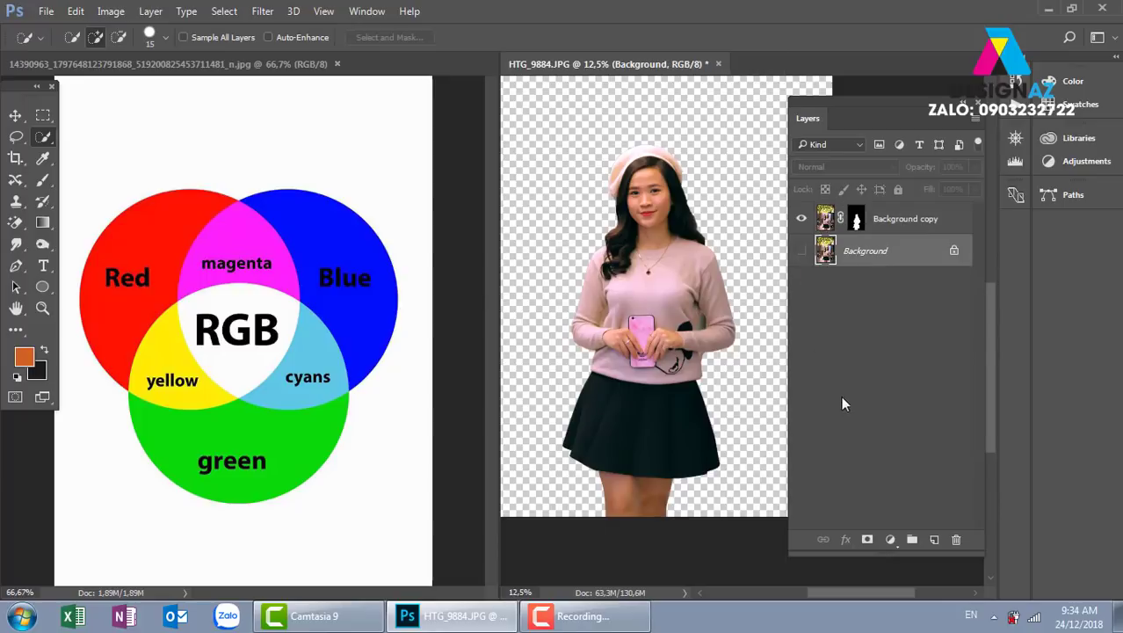
left_click(802, 252)
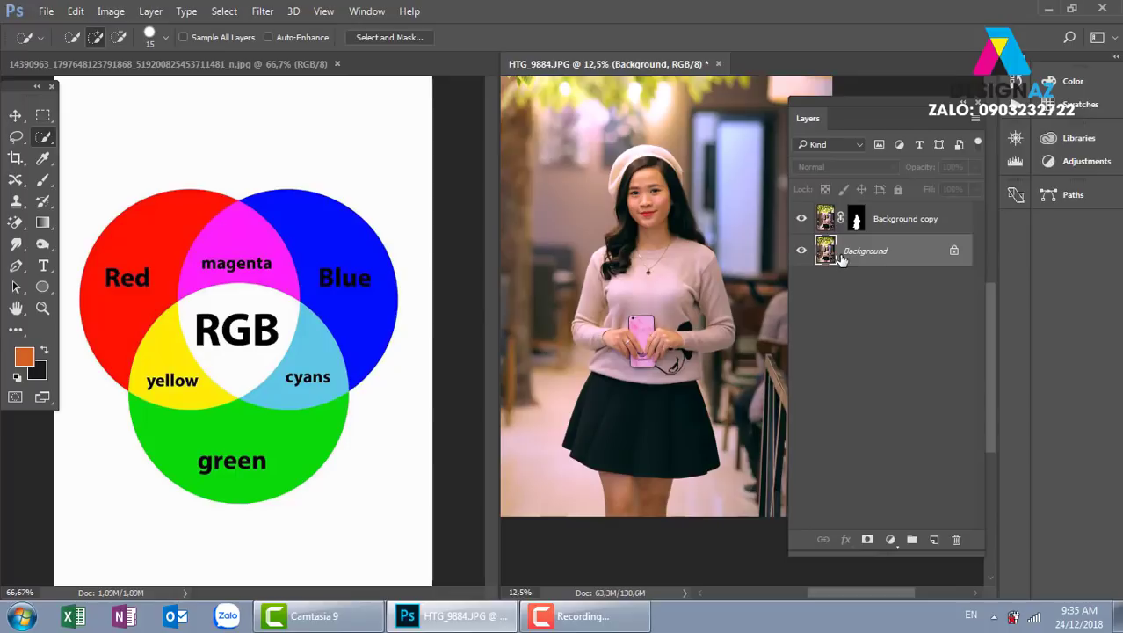
Load the woman's layer mask as a selection on the Background layer and expand it by 20 pixels.
left_click(858, 222, "ctrl")
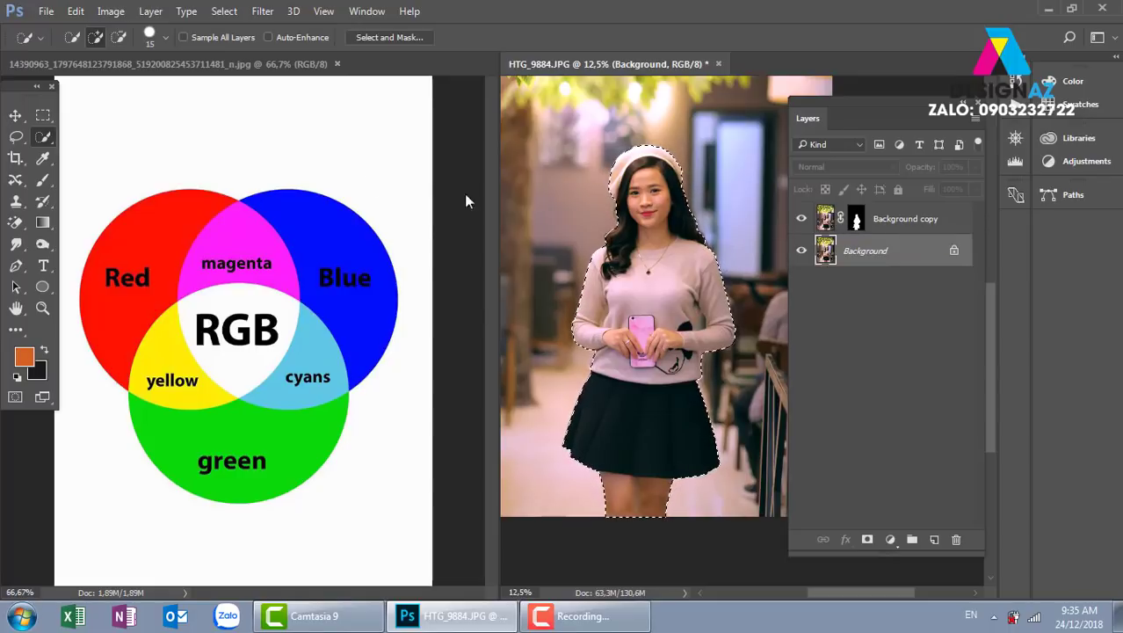
left_click(222, 12)
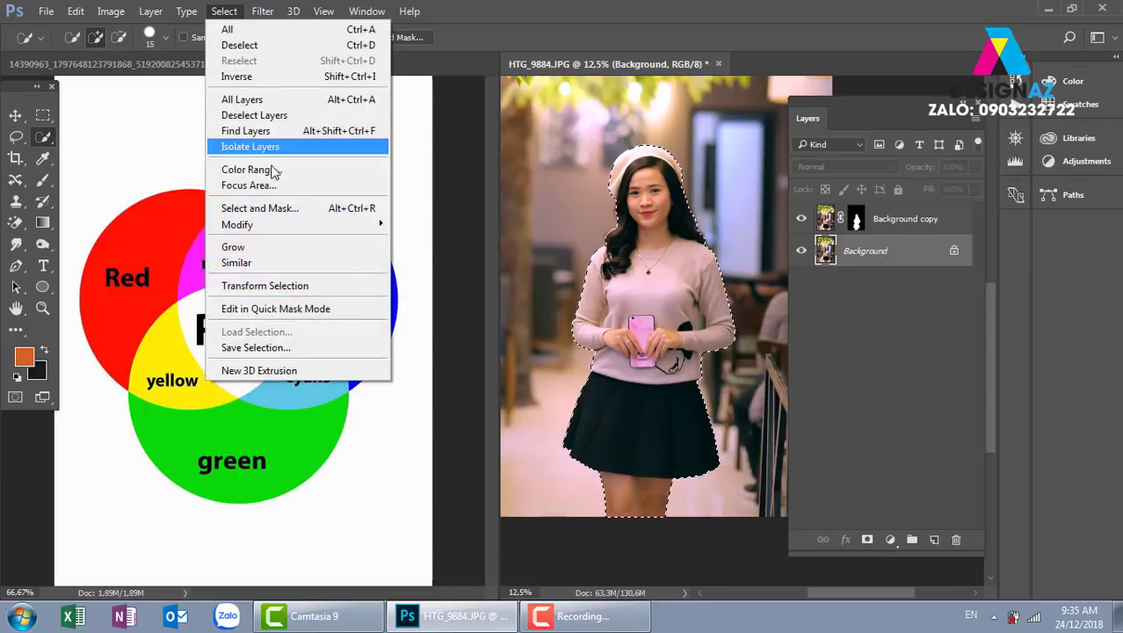
mouse_move(268, 225)
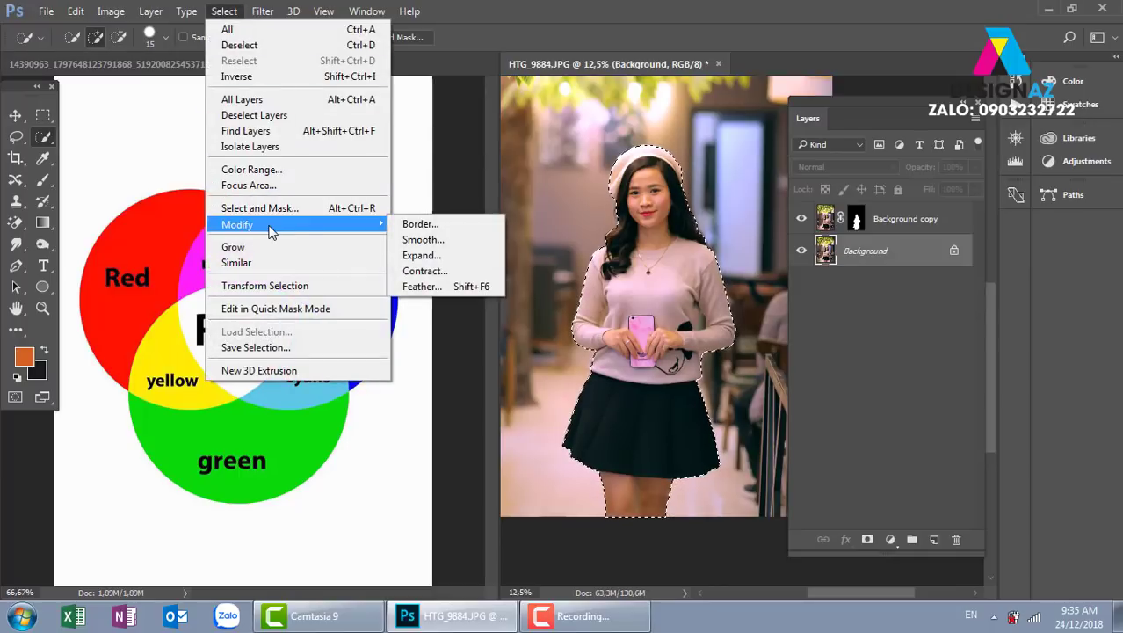
left_click(446, 256)
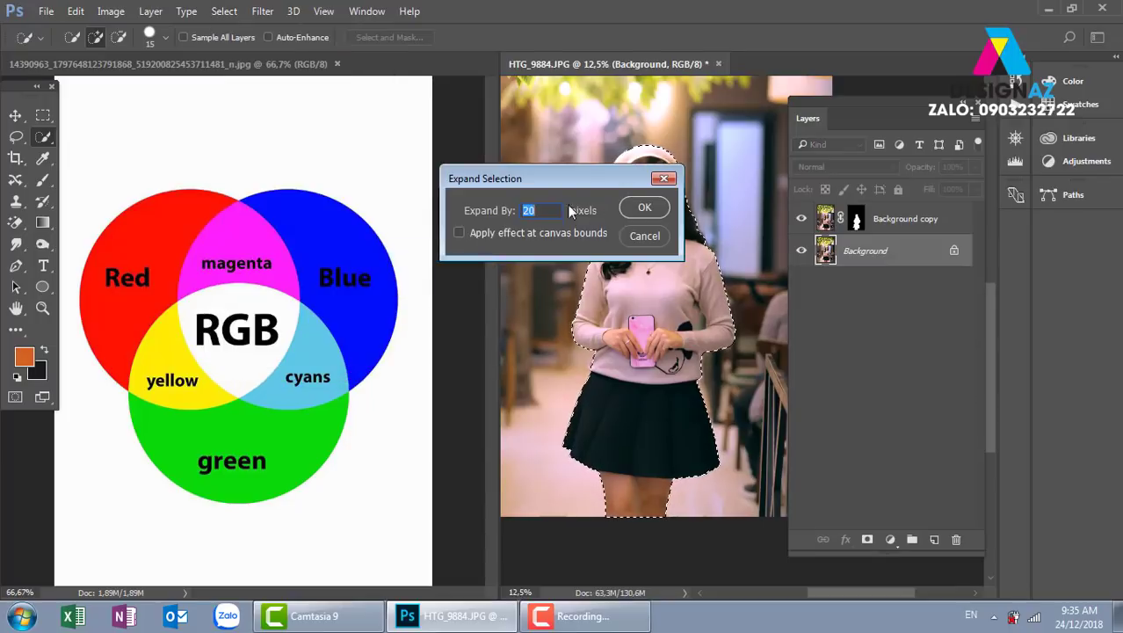
left_click(635, 207)
scroll(698, 298, "up", 1)
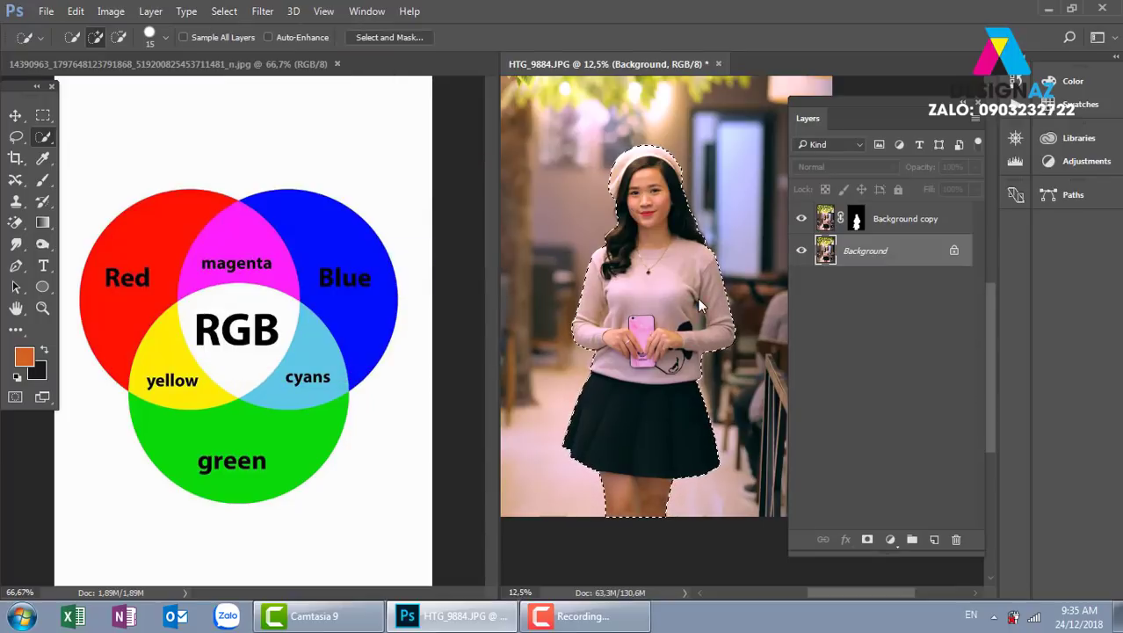
scroll(698, 298, "up", 1)
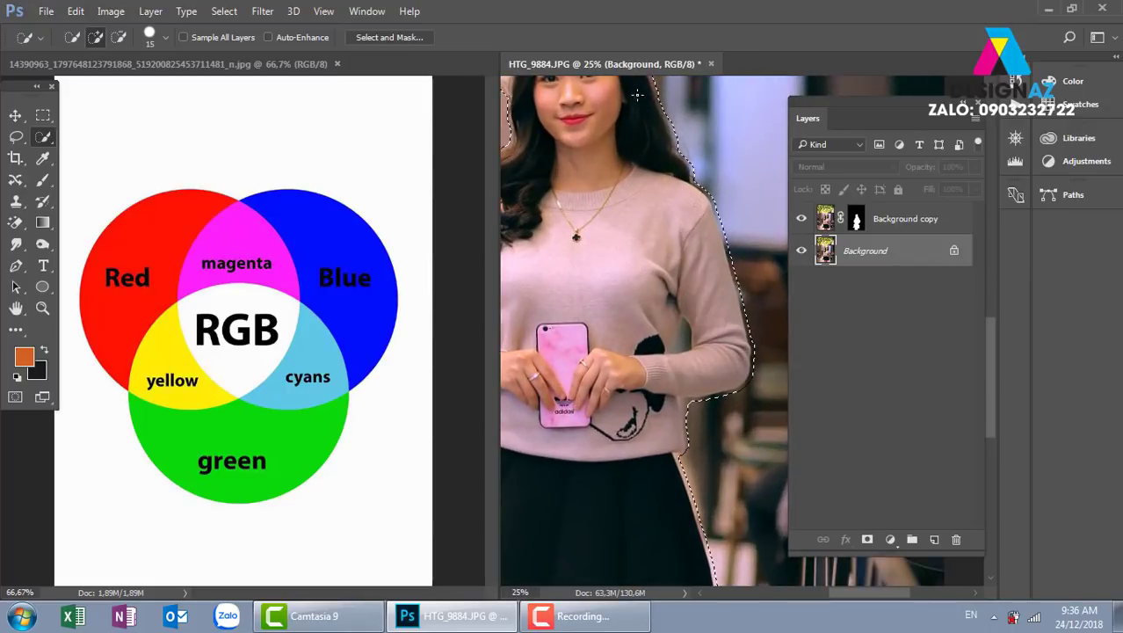
scroll(632, 307, "up", 1)
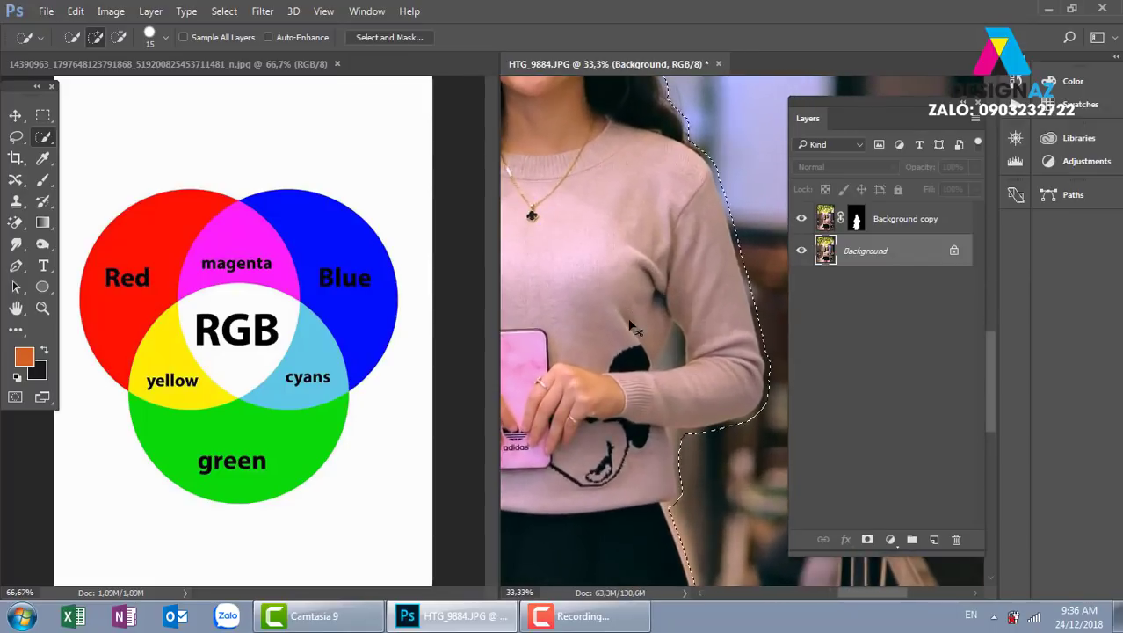
Try to enlarge the selection outline around the woman to about 106% with Transform Selection, and undo it.
scroll(632, 307, "up", 1)
left_click_drag(647, 220, 629, 341)
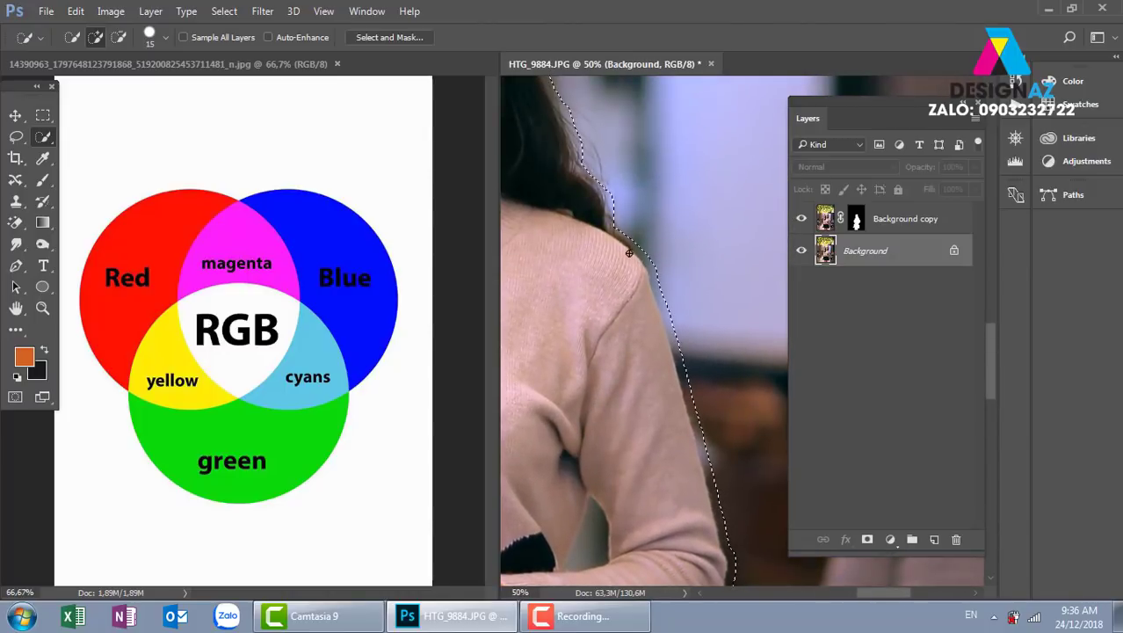
scroll(629, 254, "down", 3)
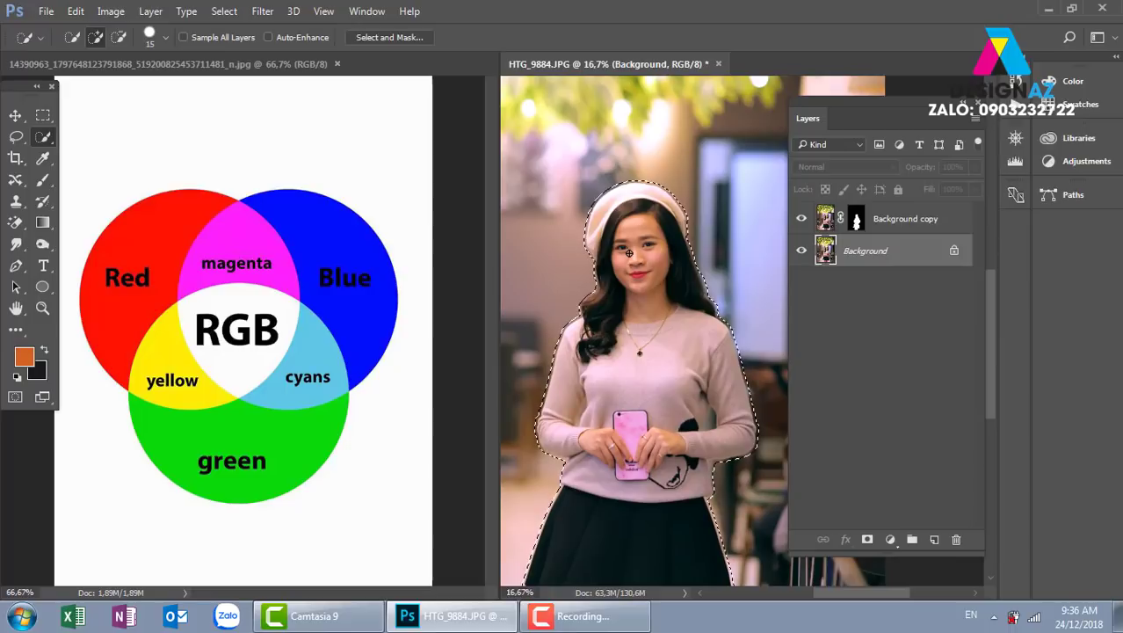
right_click(663, 324)
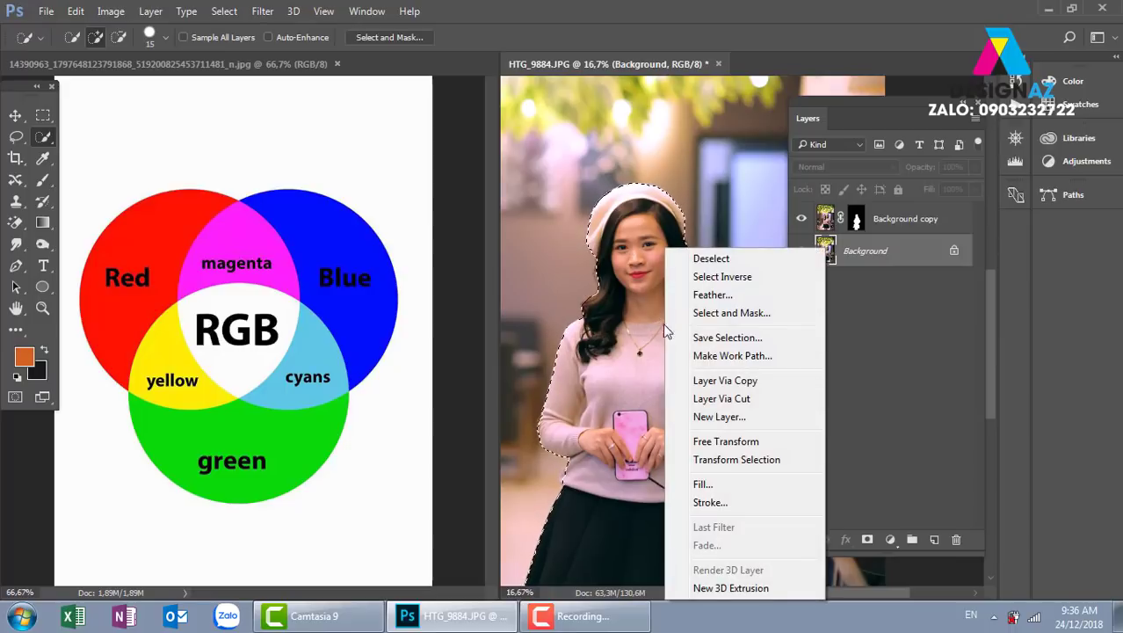
left_click(742, 460)
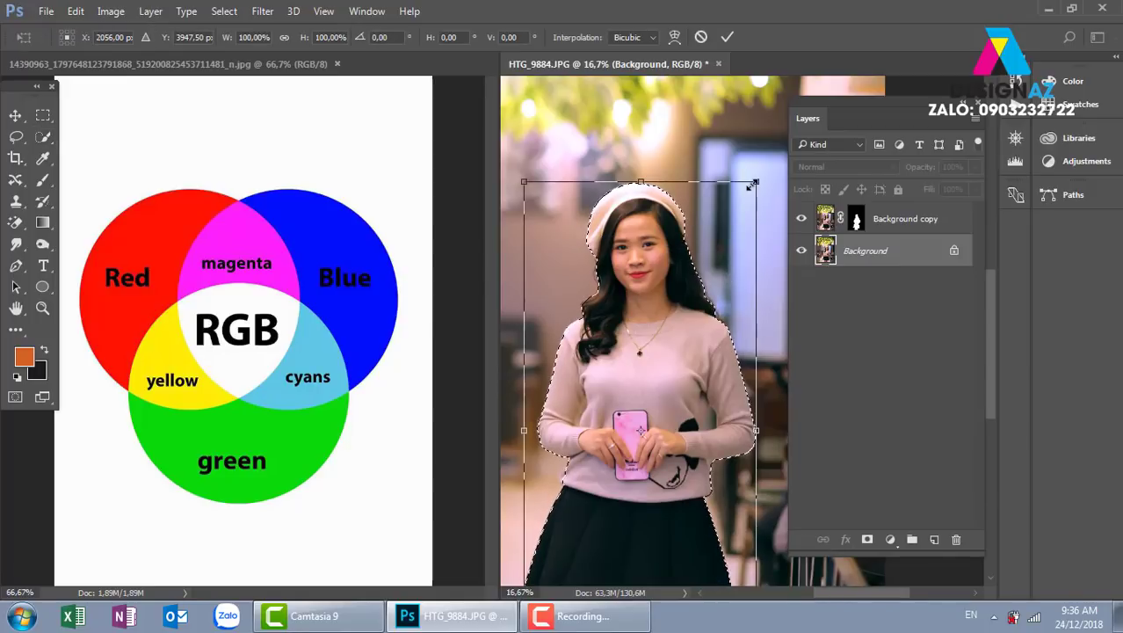
left_click_drag(751, 185, 759, 168)
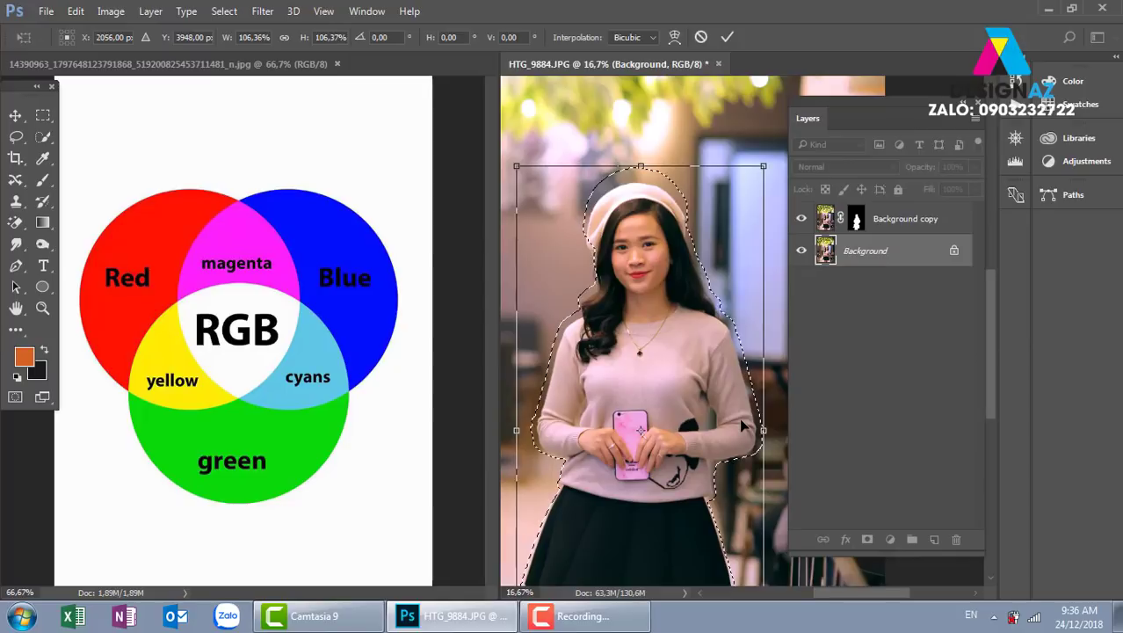
key("ctrl+plus")
key("ctrl+plus")
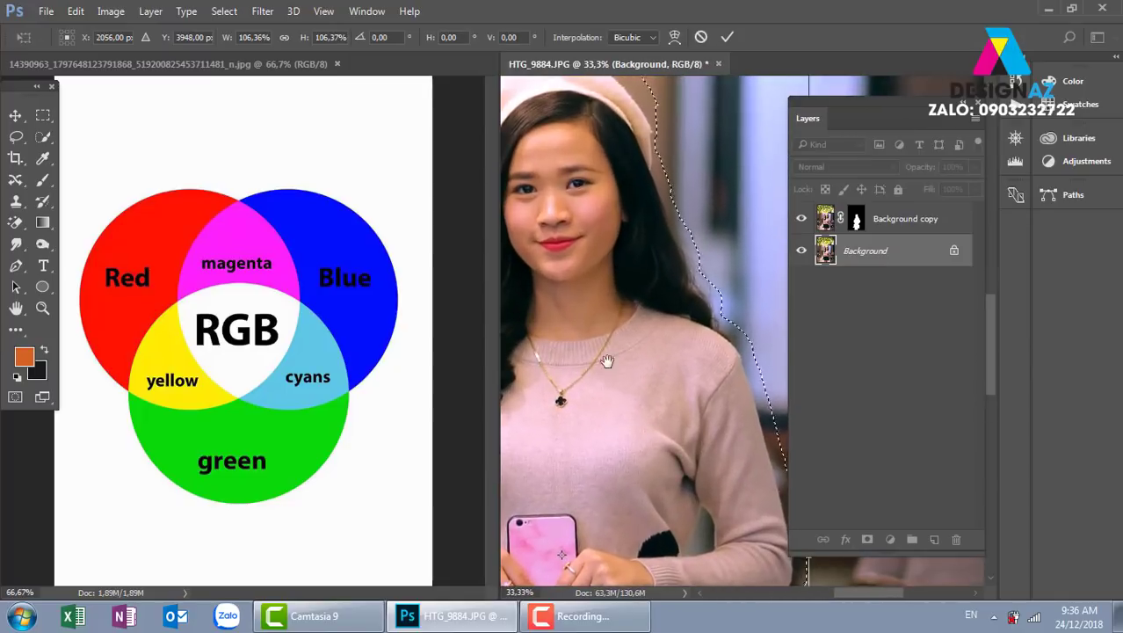
scroll(606, 360, "up", 6)
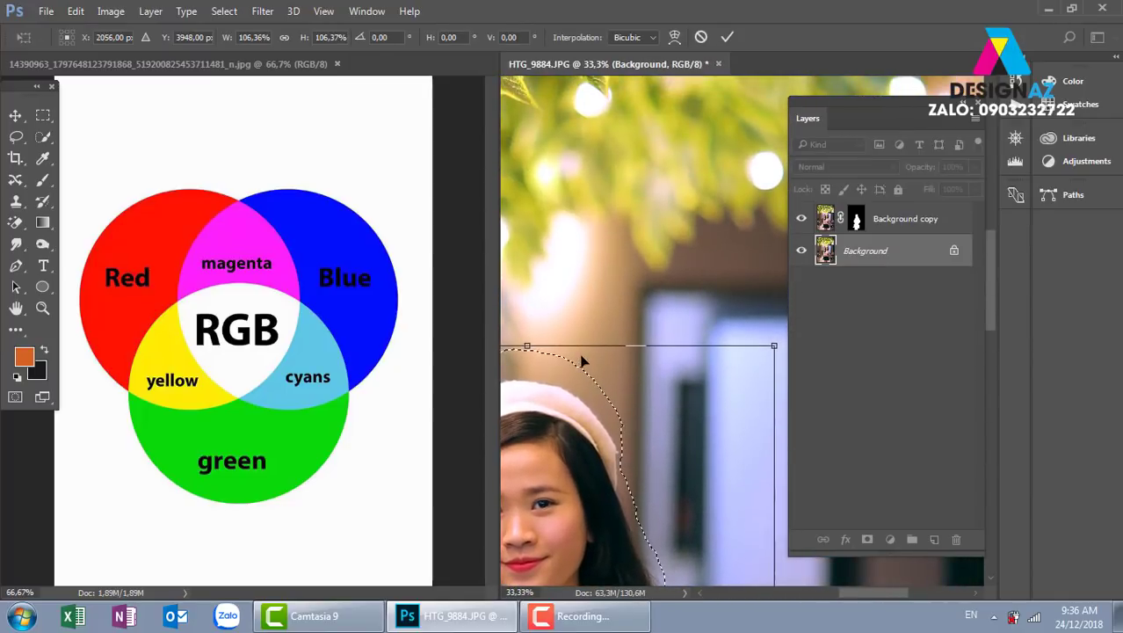
left_click_drag(553, 373, 619, 277)
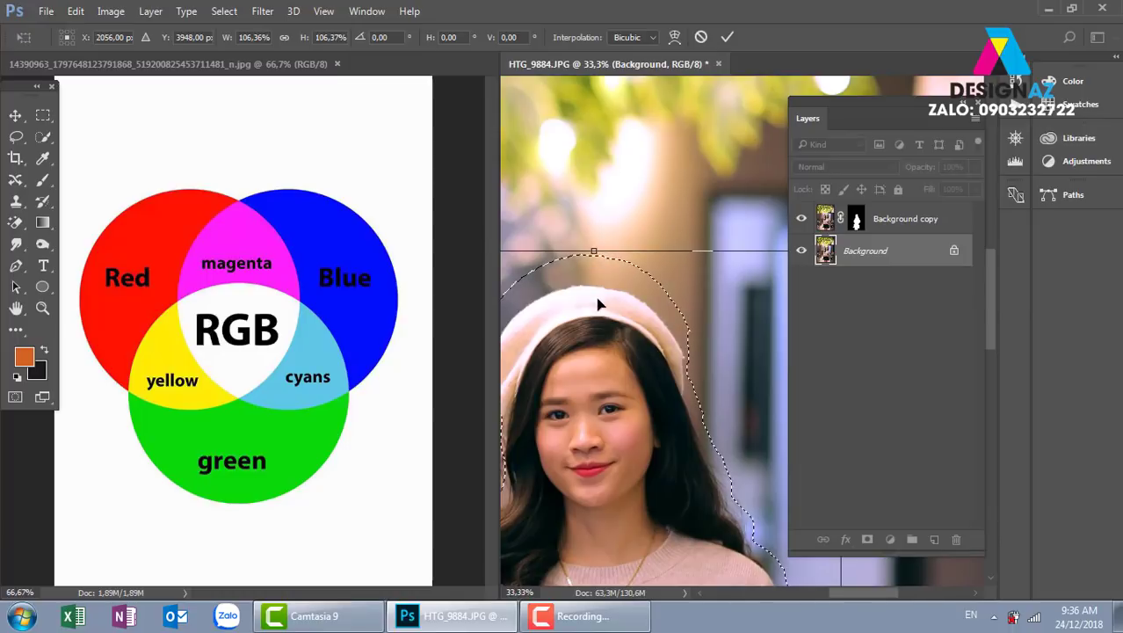
key("Return")
key("w")
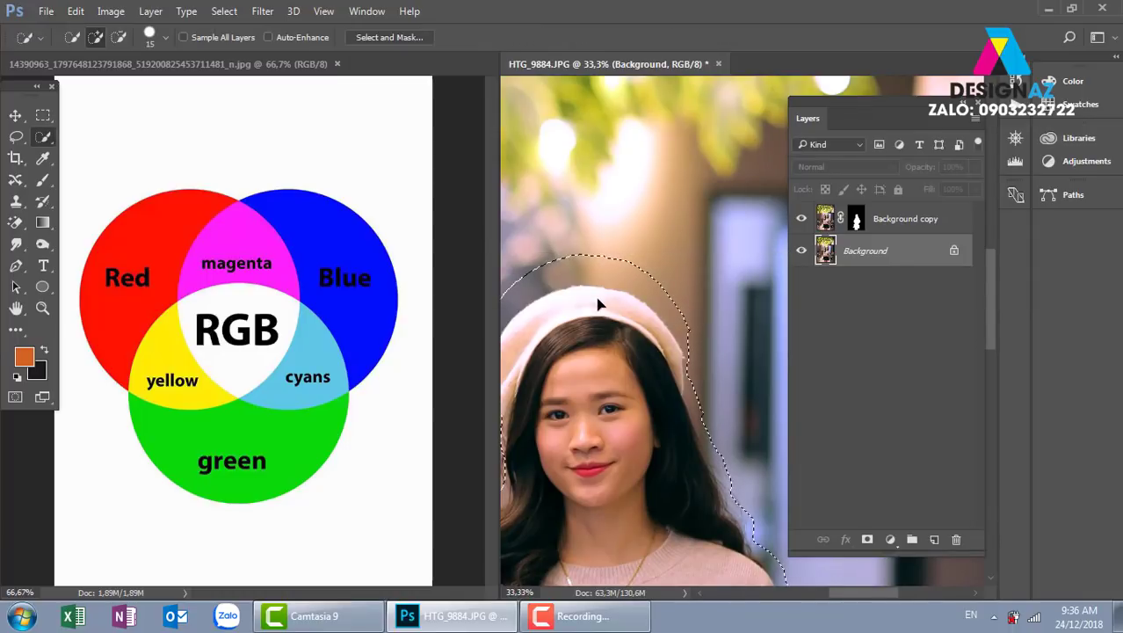
key("ctrl+alt+z")
key("ctrl+minus")
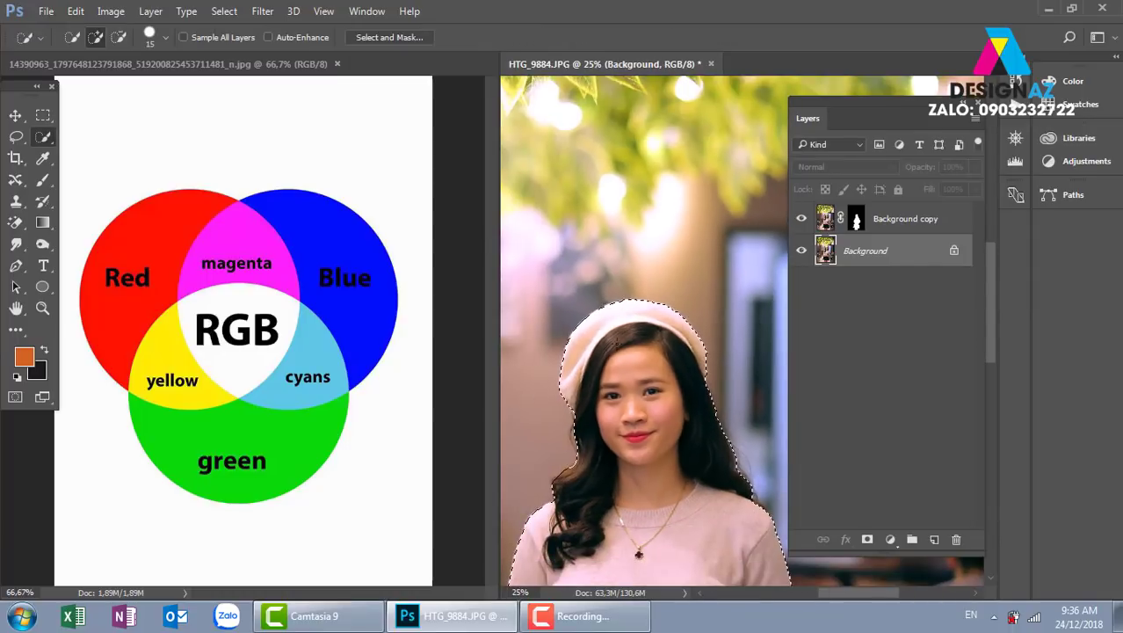
Expand the selection around the woman by 20 pixels.
left_click(224, 10)
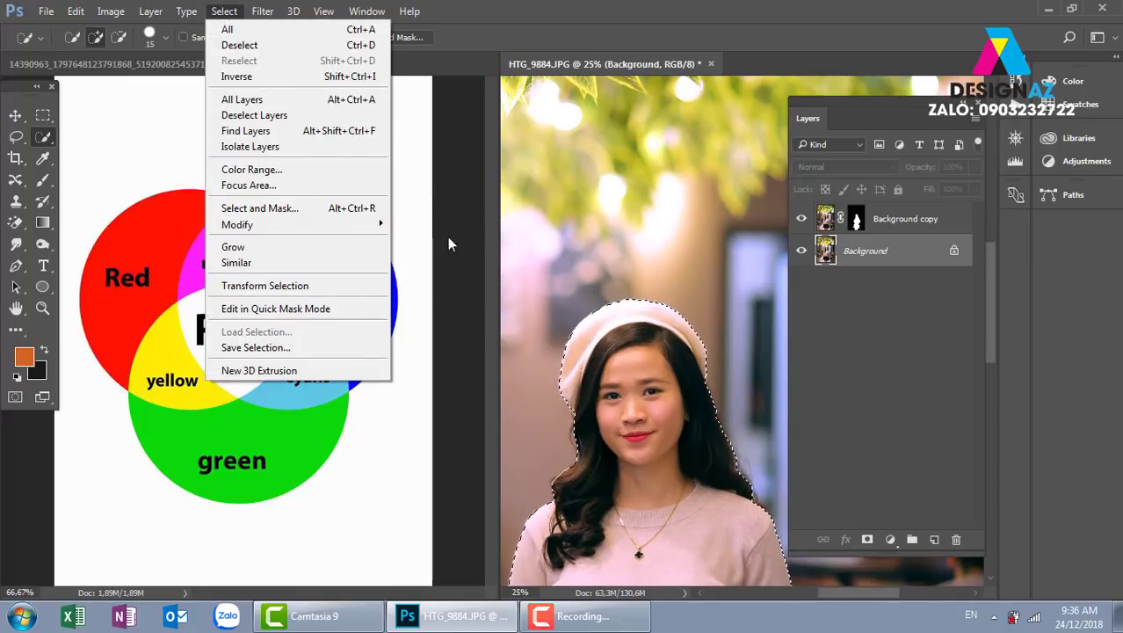
mouse_move(368, 225)
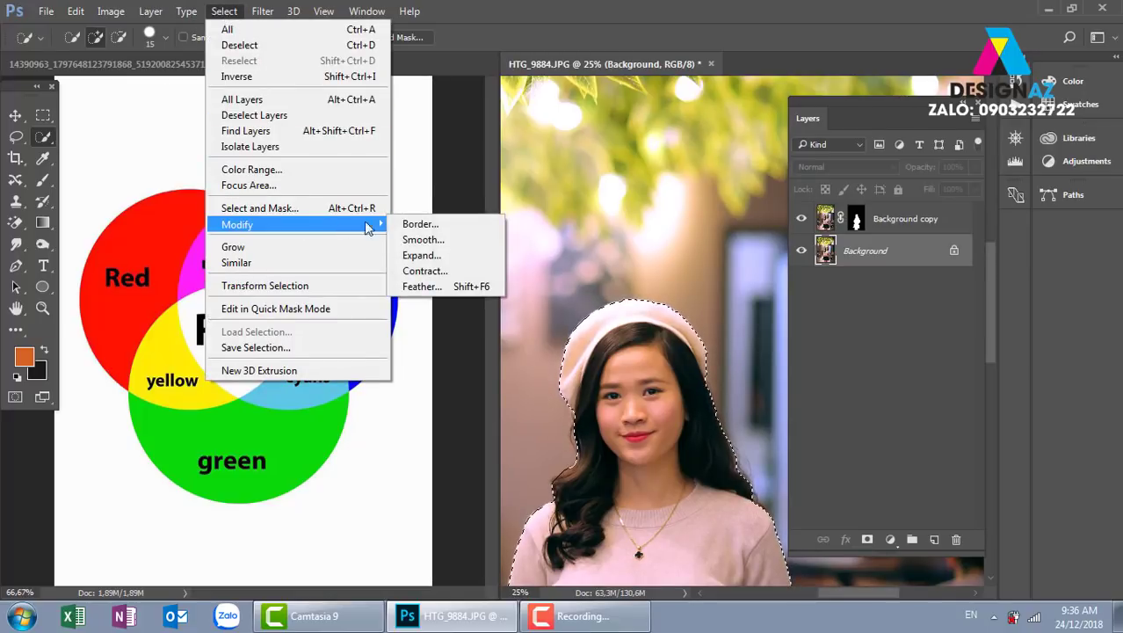
left_click(453, 255)
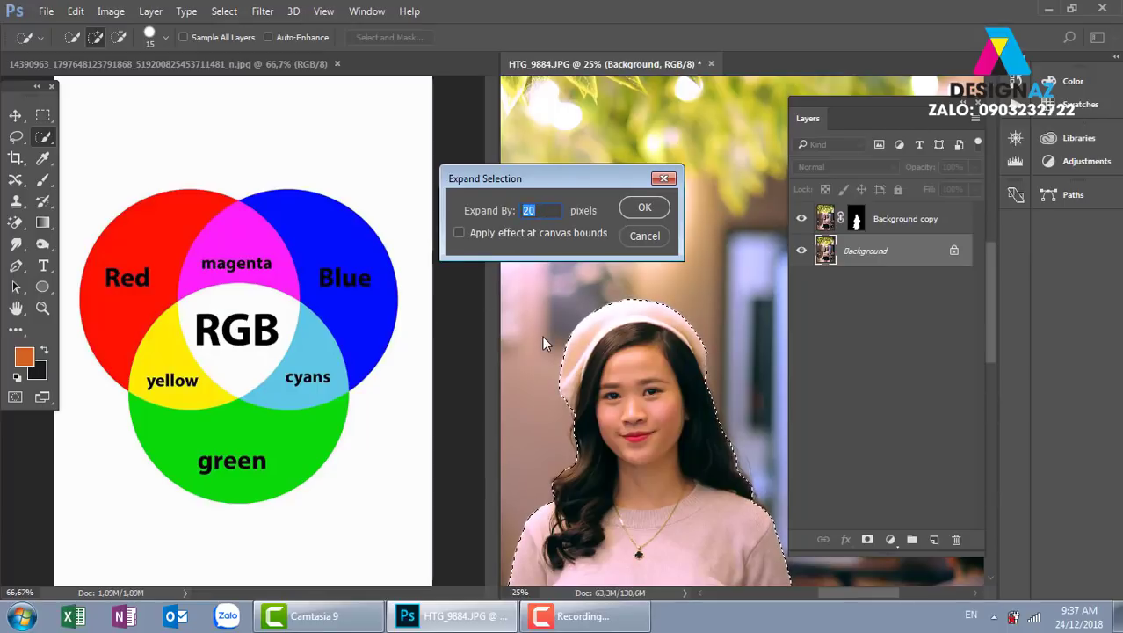
left_click(644, 207)
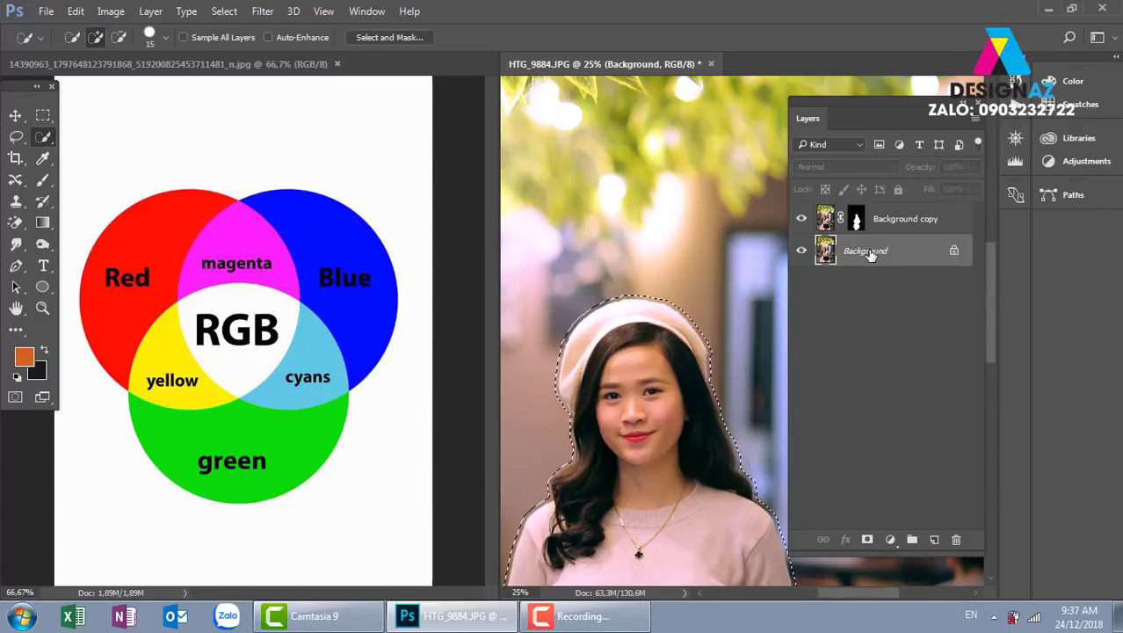
Fill the expanded selection on the Background layer with Content-Aware content at 100% opacity in Normal mode.
key("ctrl+minus")
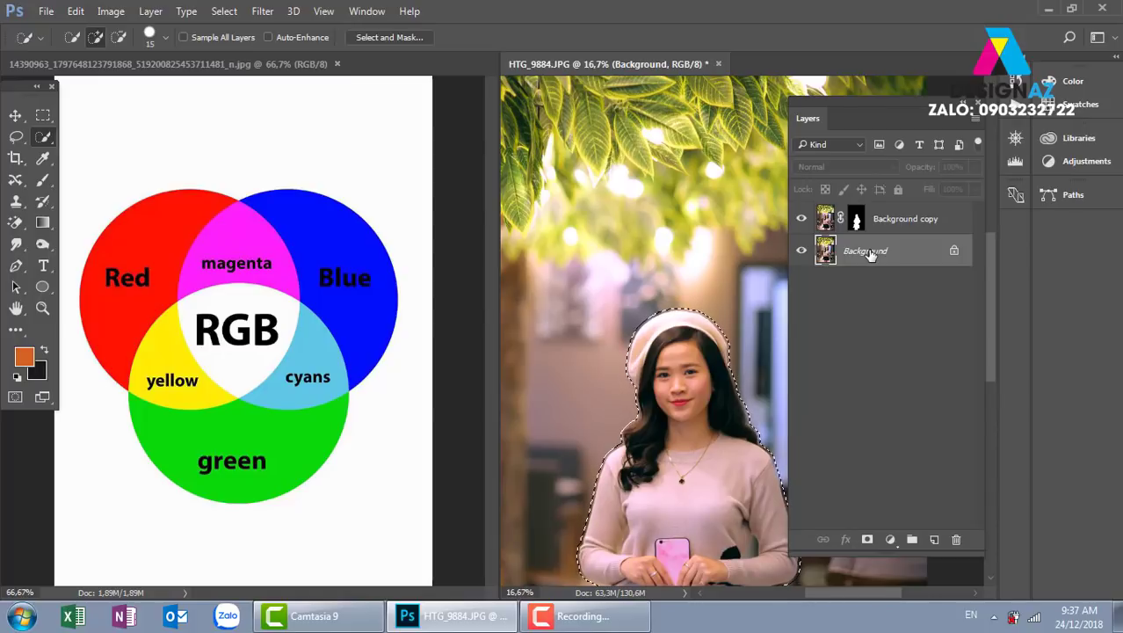
key("shift+BackSpace")
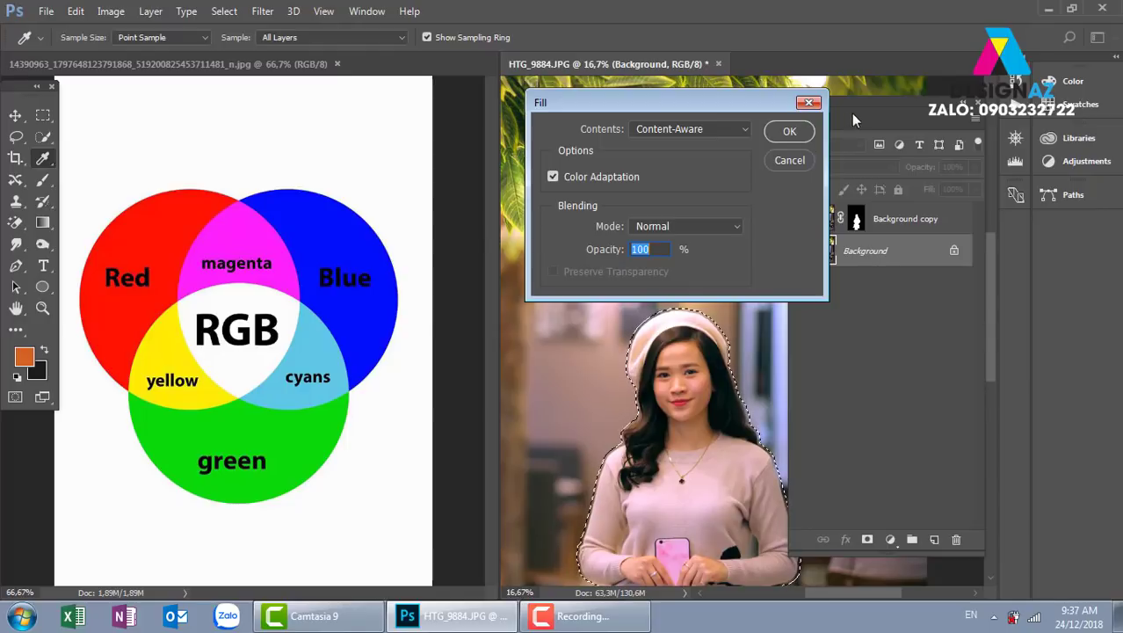
left_click(731, 130)
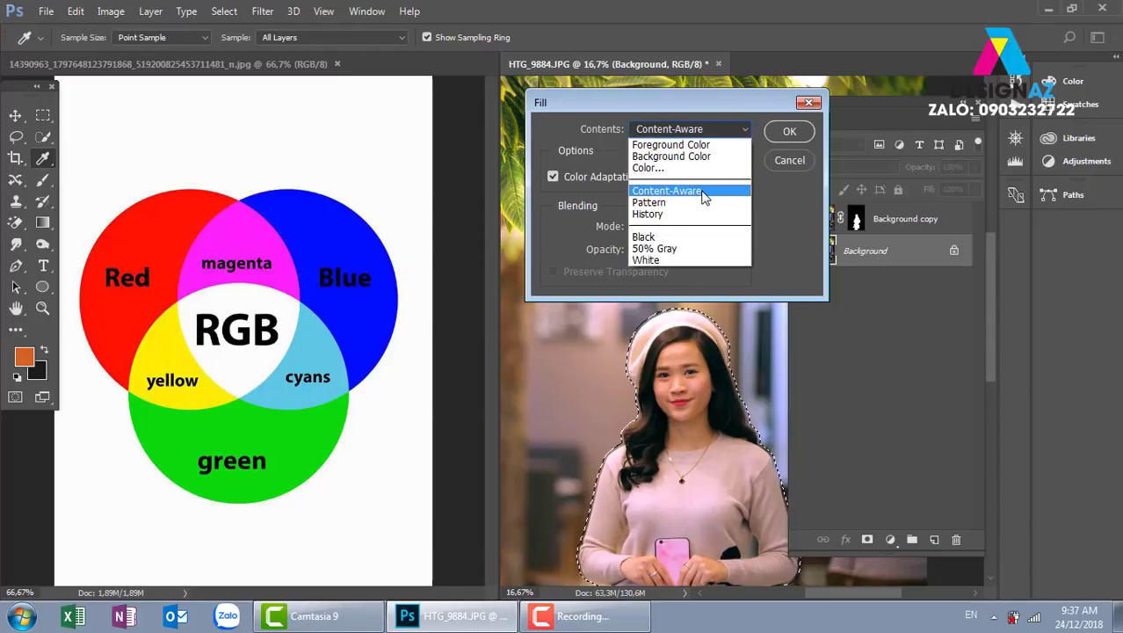
left_click(702, 192)
left_click(789, 131)
key("w")
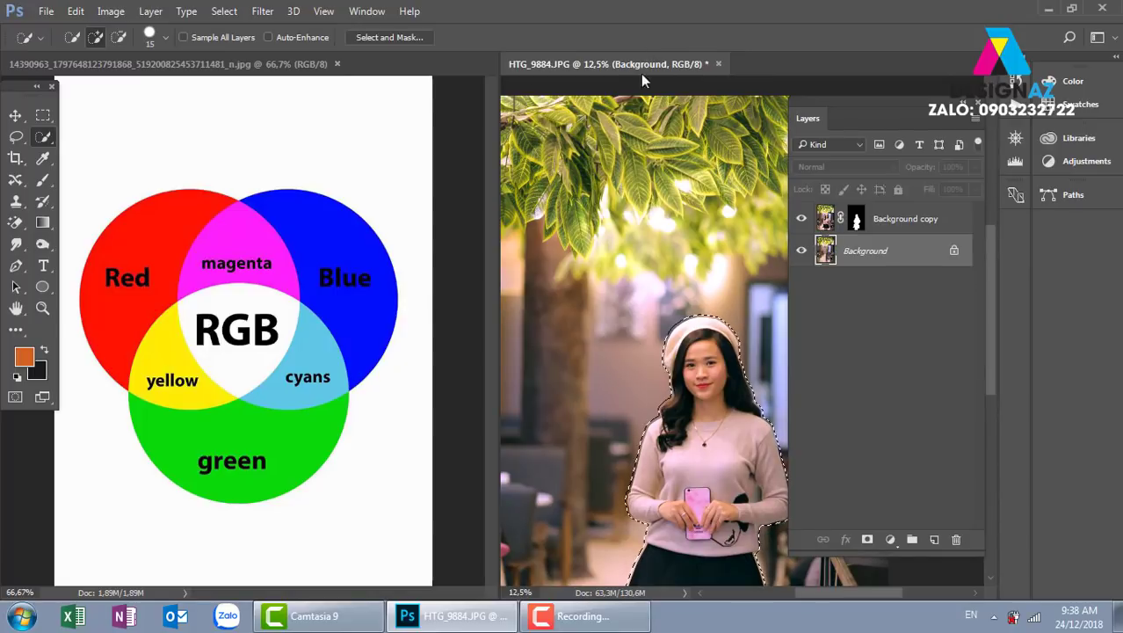
Close the RGB diagram document and clear the selection in HTG_9884.JPG.
left_click(283, 68)
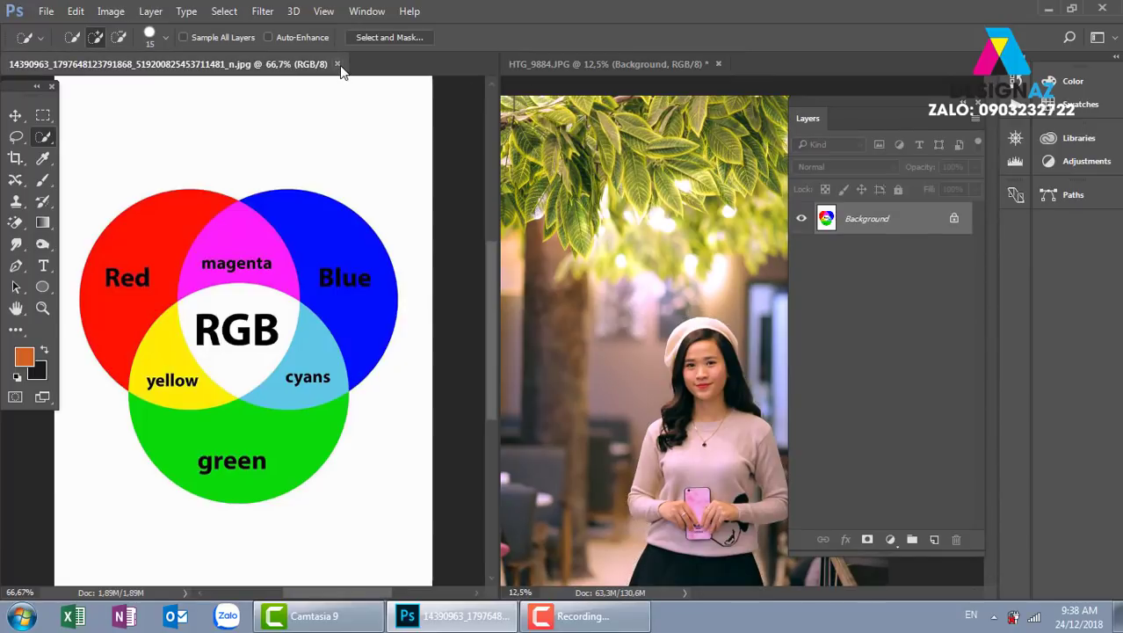
left_click(337, 65)
scroll(605, 376, "up", 1)
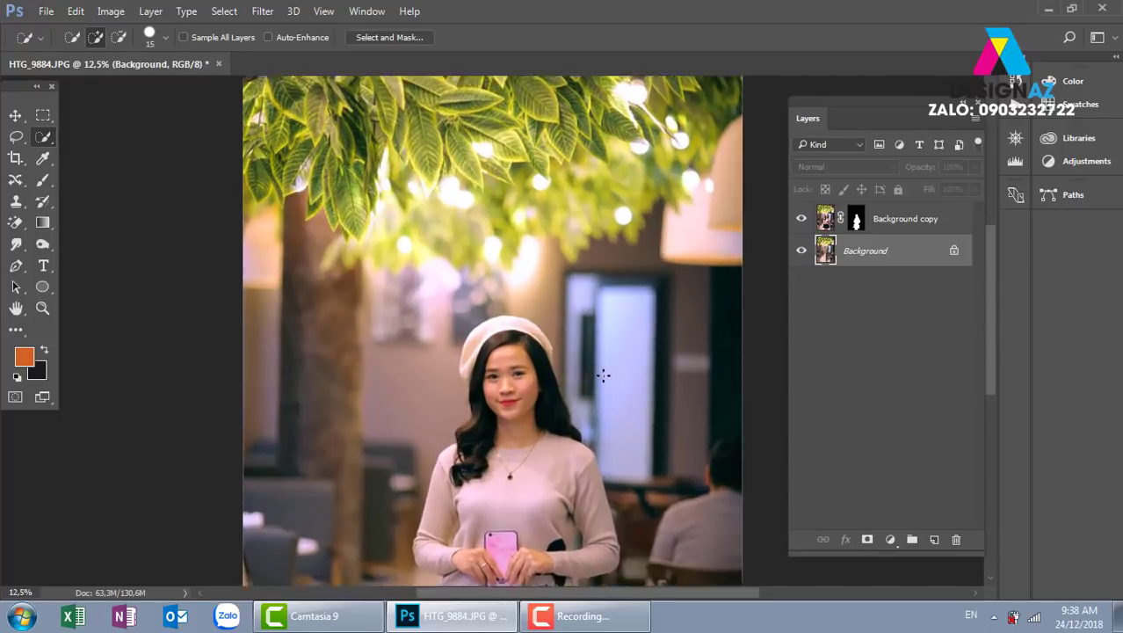
left_click_drag(603, 374, 596, 165)
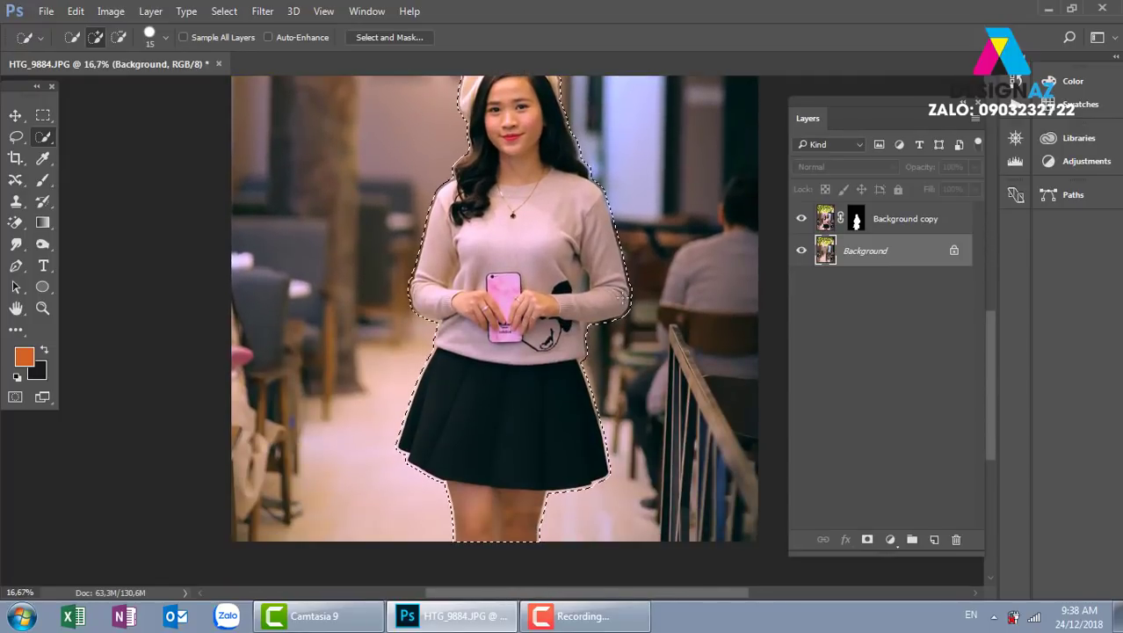
key("v")
key("ctrl+d")
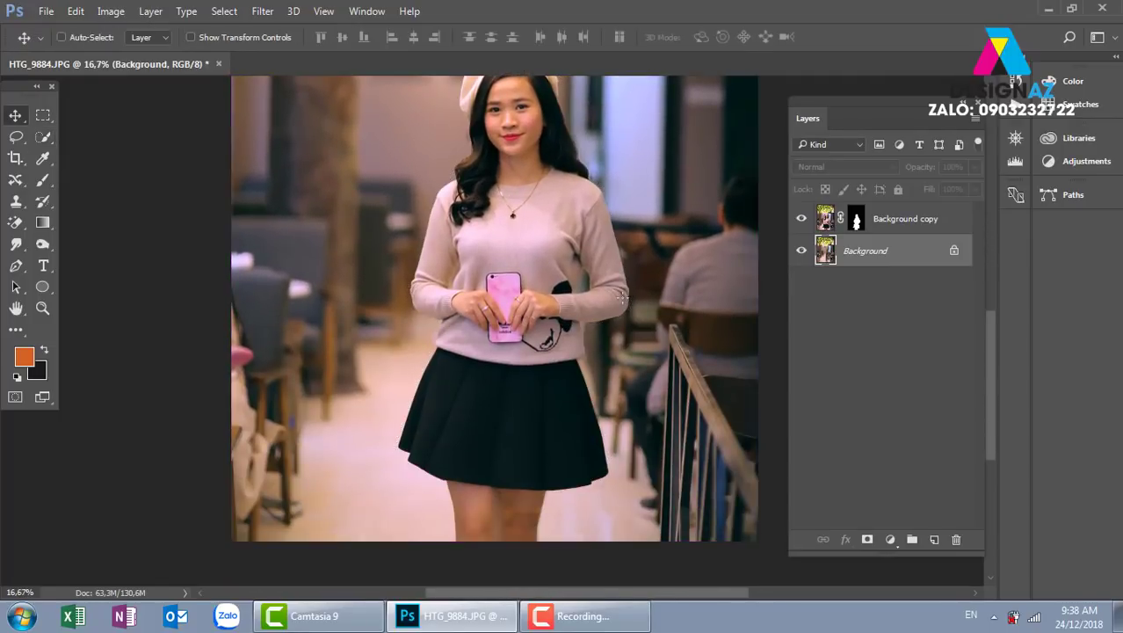
Check the filled Background layer by briefly hiding the Background copy layer, and show that layer again.
left_click(800, 221)
left_click(800, 223)
key("ctrl+minus")
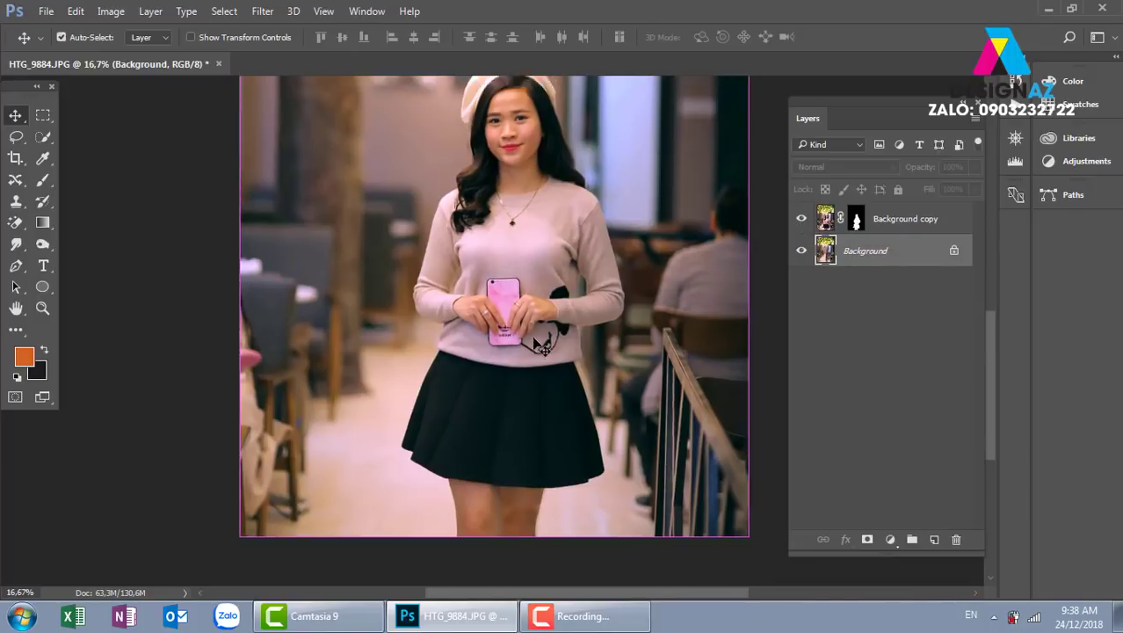
left_click_drag(576, 292, 552, 314)
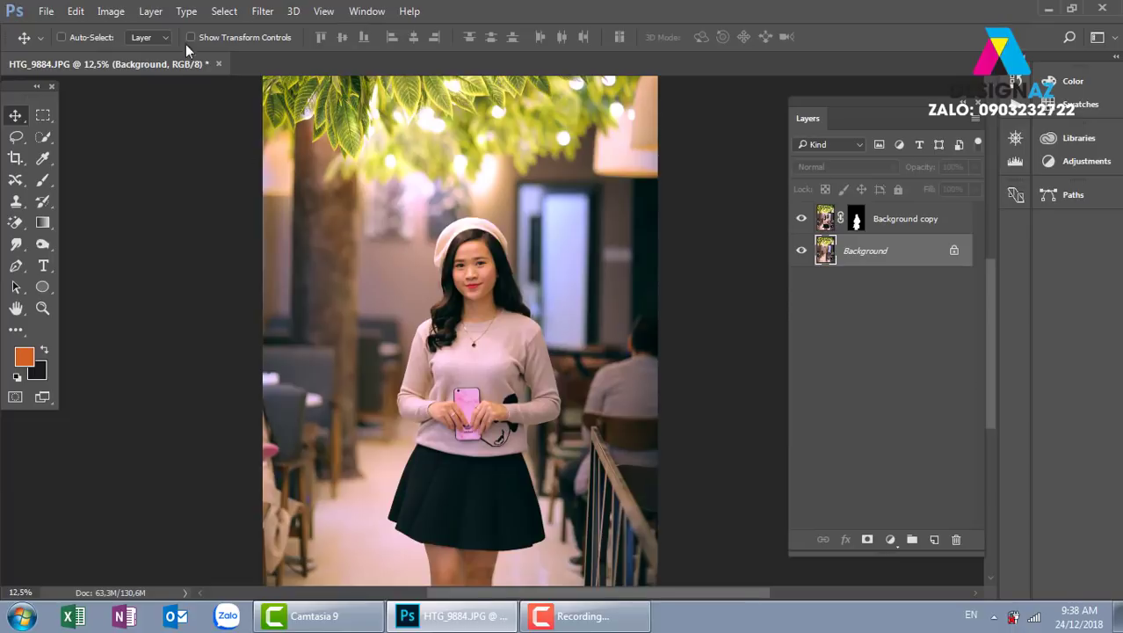
Start a Tilt-Shift blur from the Blur Gallery on the Background layer.
left_click(271, 16)
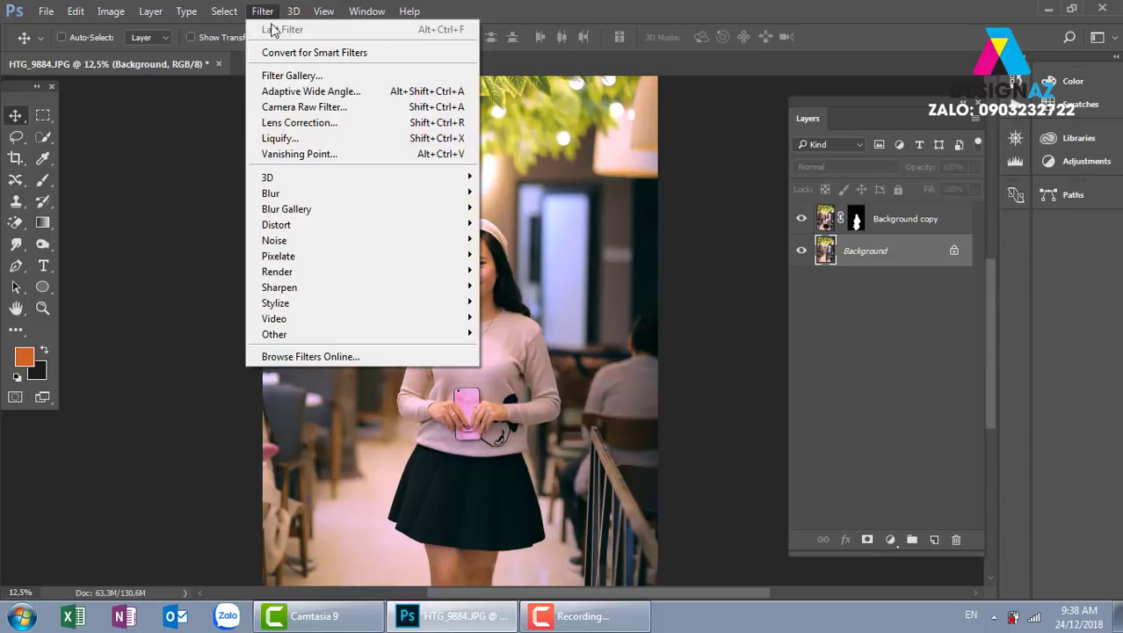
mouse_move(289, 224)
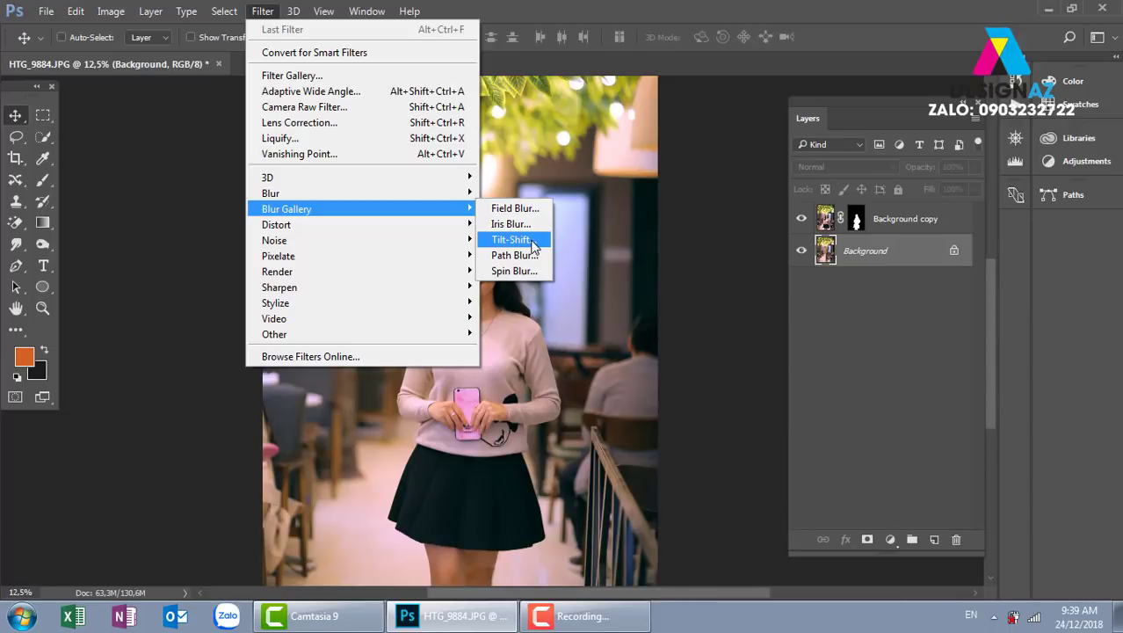
left_click(530, 240)
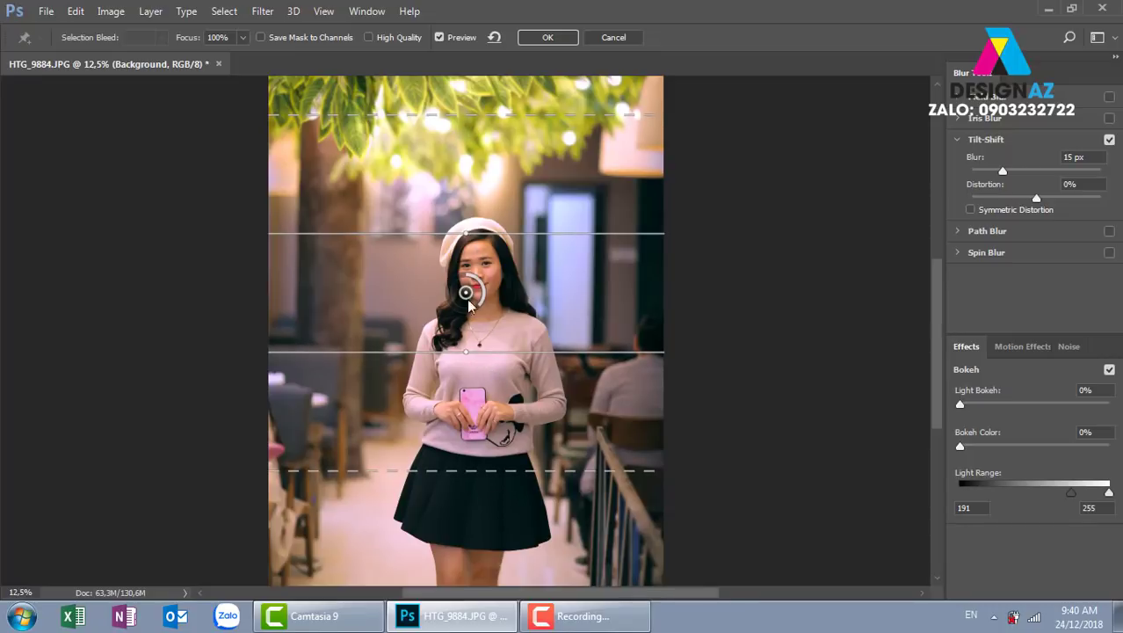
key("ctrl+minus")
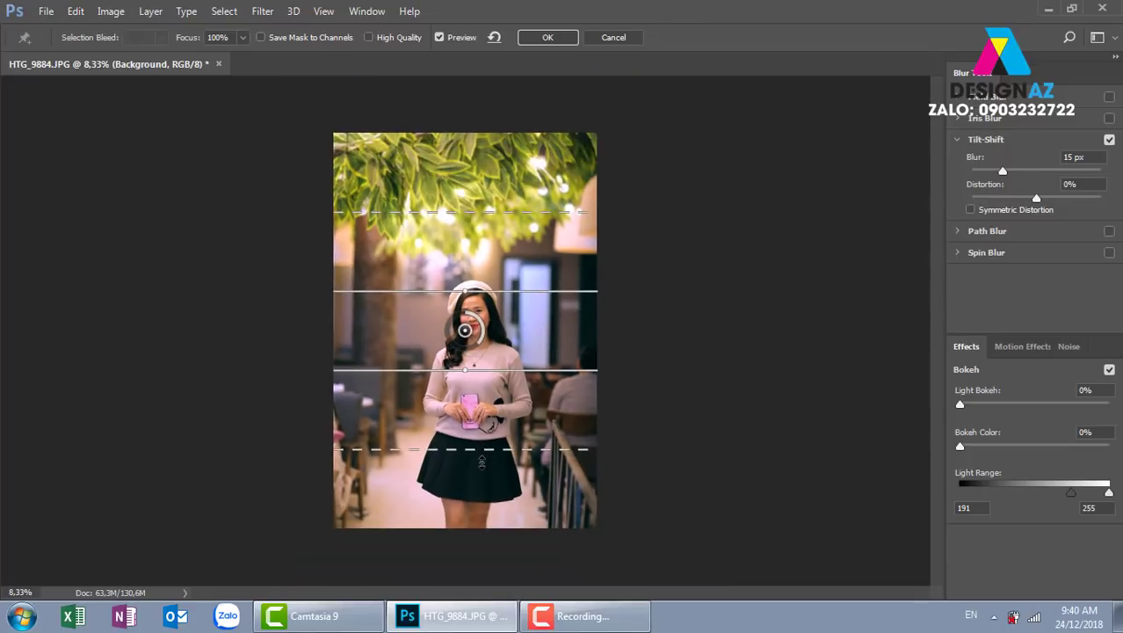
Try Tilt-Shift blur amounts of 31 px, 116 px and 0 px on the background.
left_click_drag(1001, 169, 1018, 170)
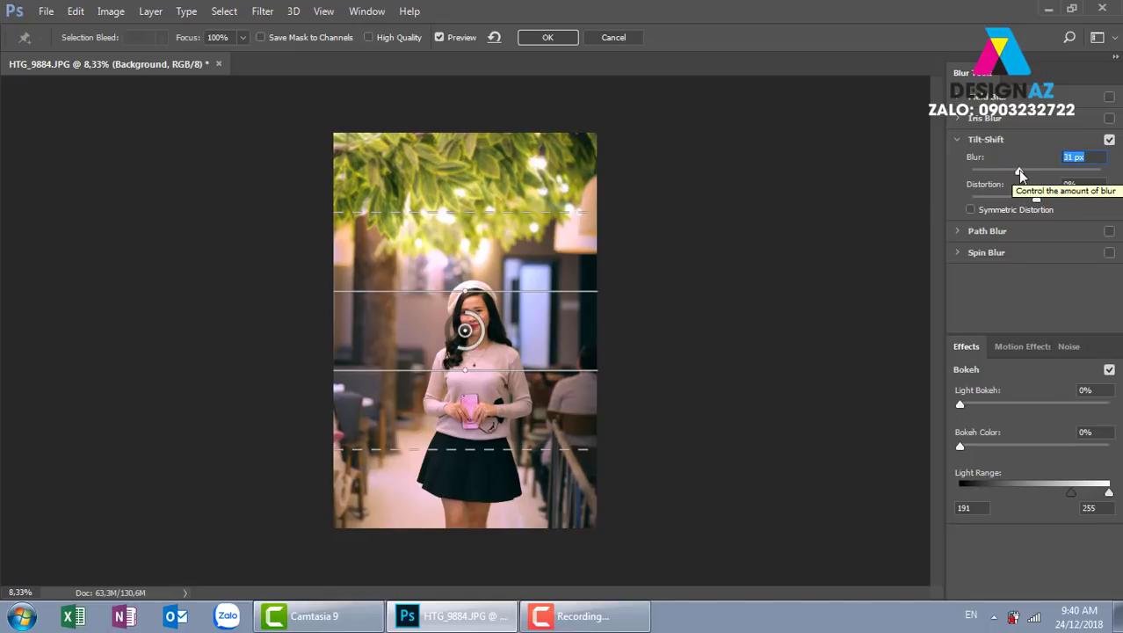
left_click_drag(1019, 172, 1043, 173)
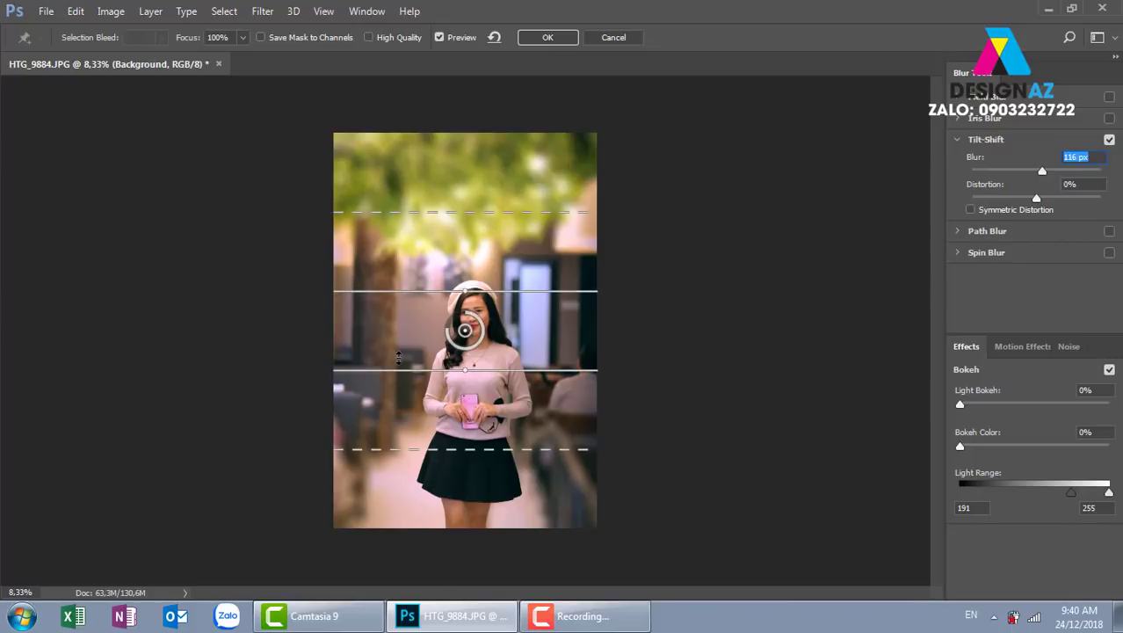
left_click_drag(1036, 170, 971, 182)
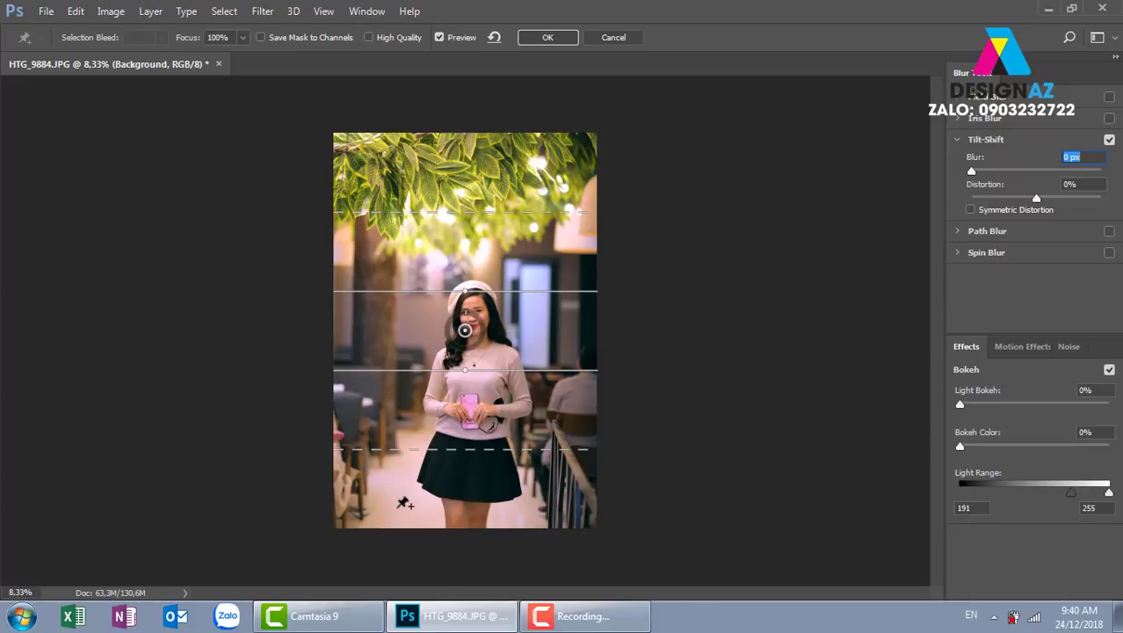
Set the Tilt-Shift blur amount to 92 px.
key("ctrl+plus")
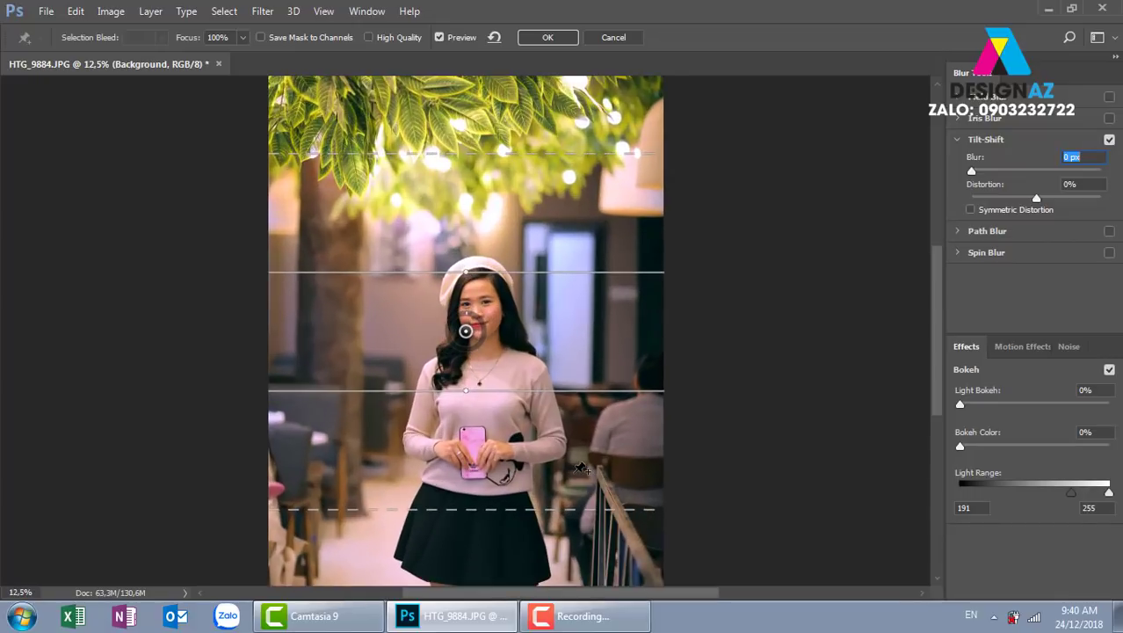
scroll(584, 470, "down", 3)
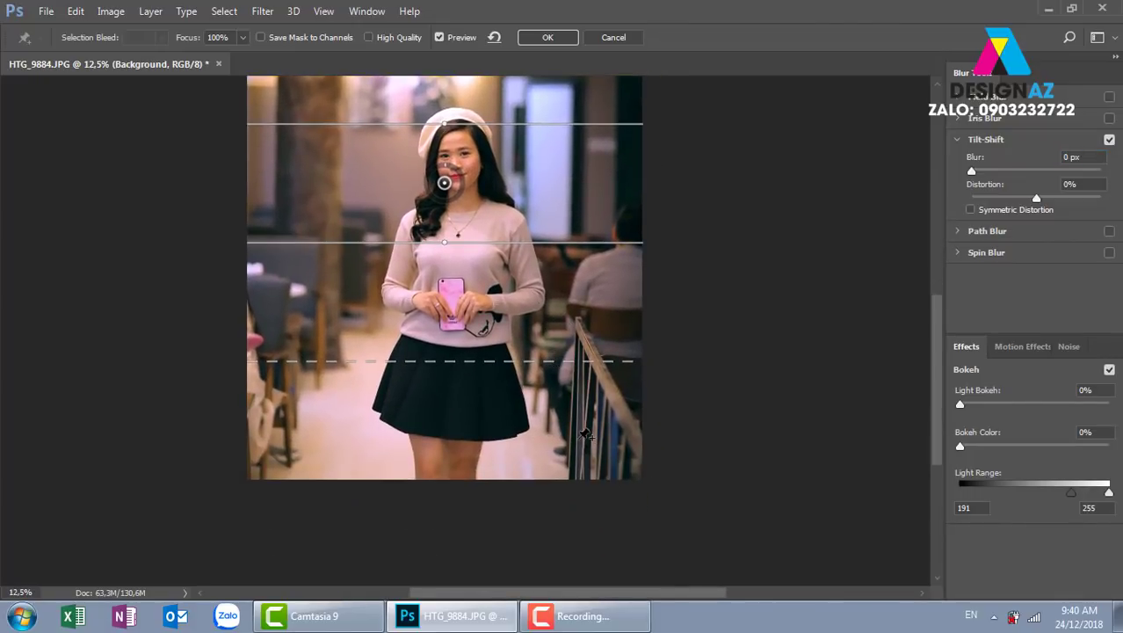
left_click_drag(557, 324, 538, 446)
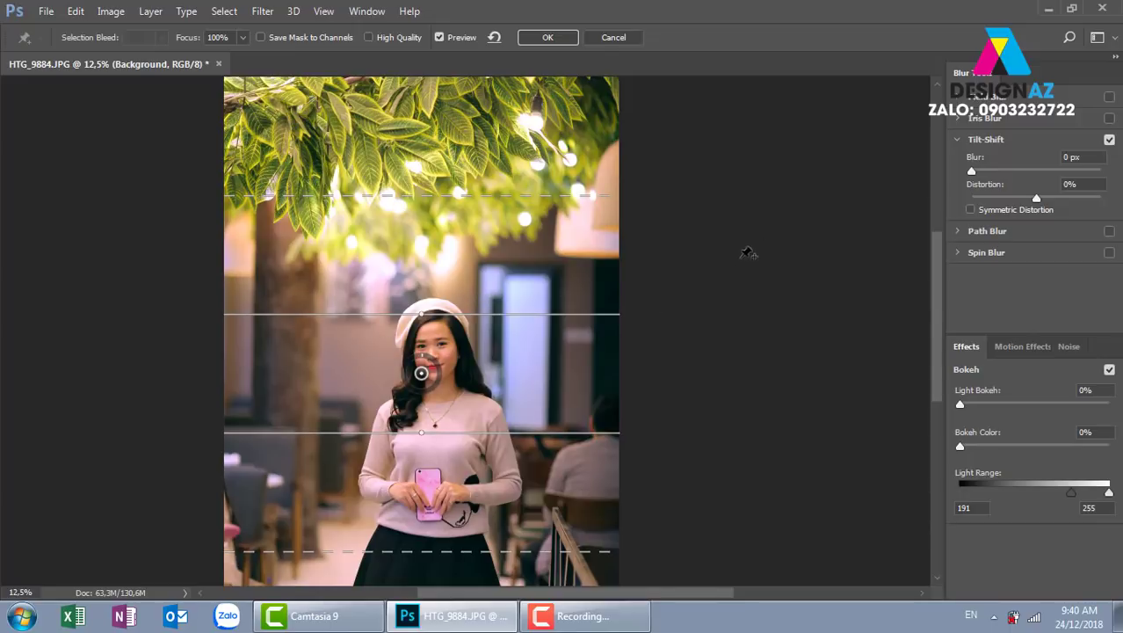
left_click_drag(972, 172, 977, 173)
left_click_drag(1017, 171, 1037, 172)
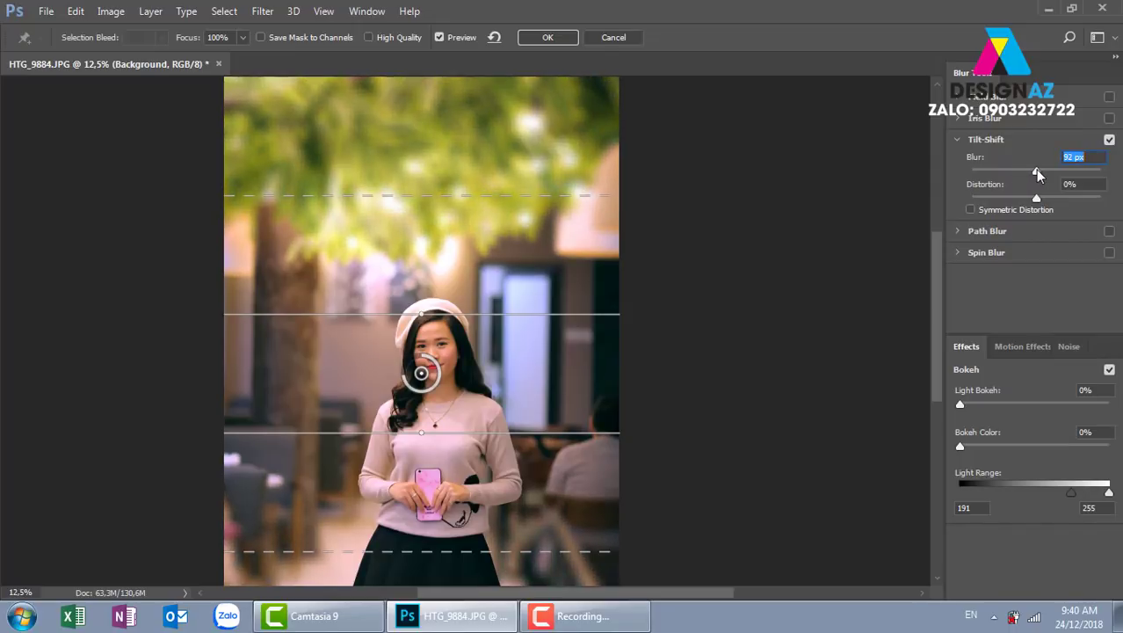
Set the Tilt-Shift blur to 0 px and move its center from the woman's face down onto her skirt.
left_click_drag(634, 349, 659, 229)
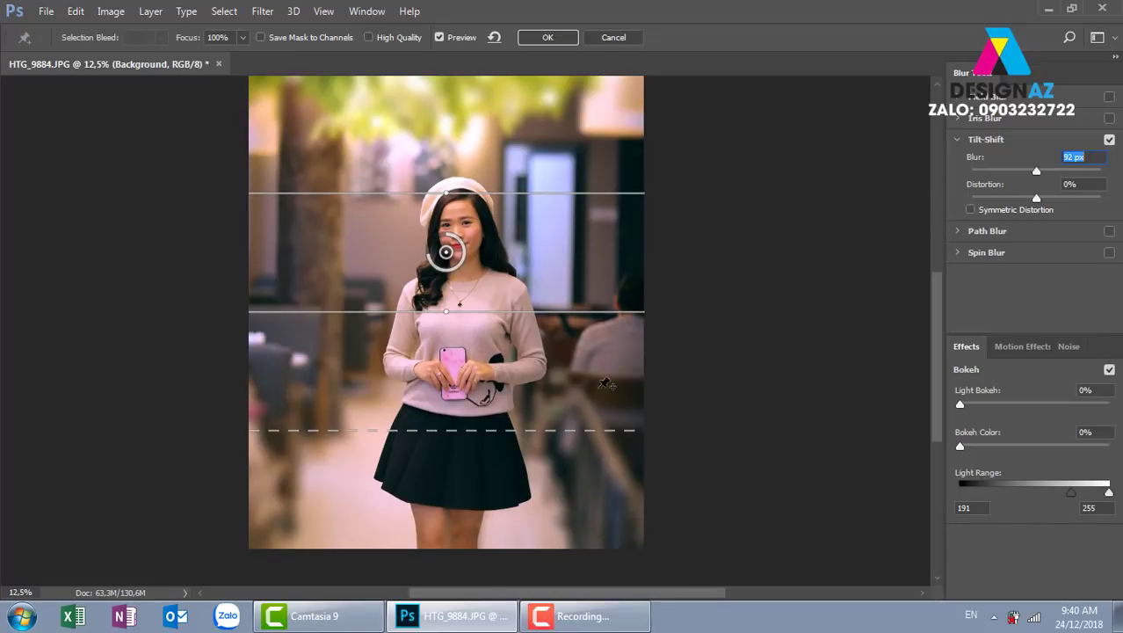
left_click_drag(1037, 171, 971, 172)
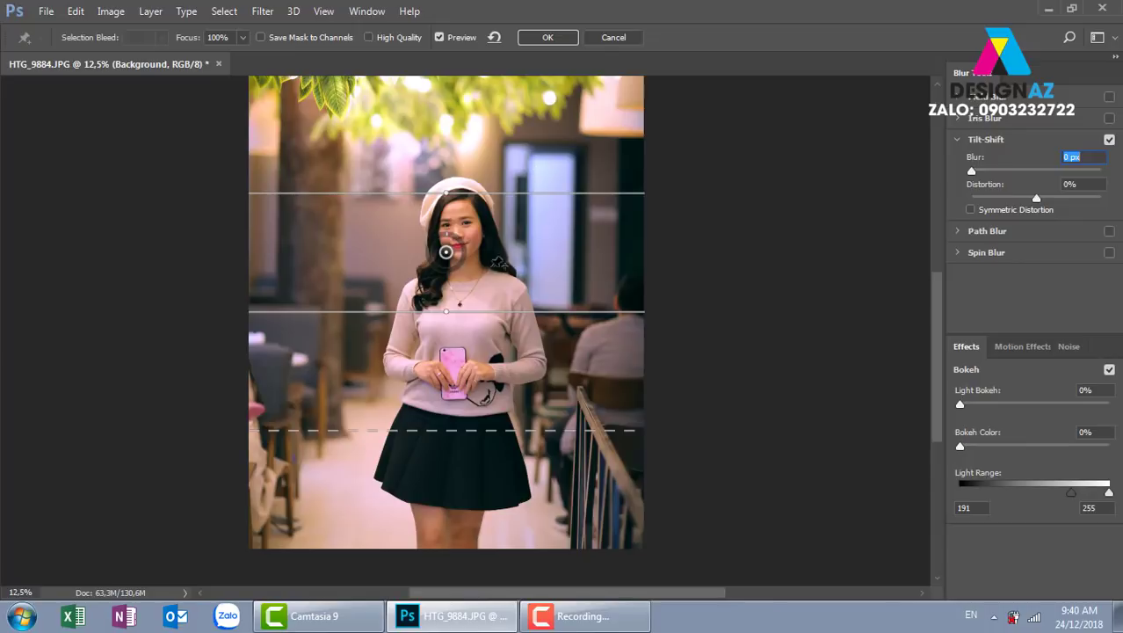
left_click_drag(445, 253, 442, 488)
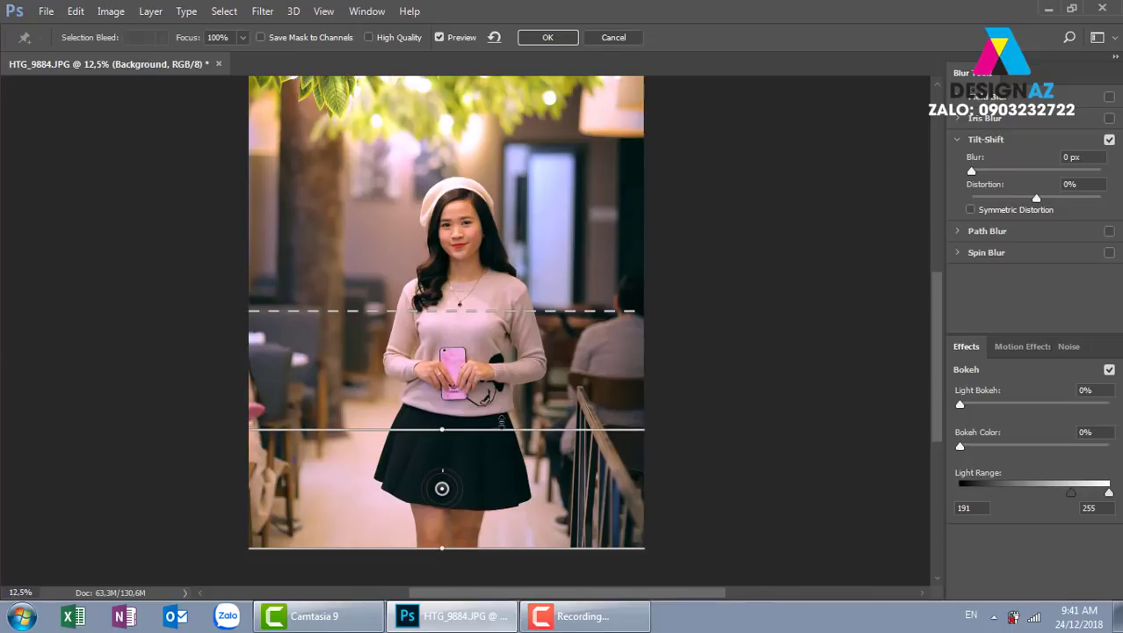
left_click_drag(560, 283, 552, 343)
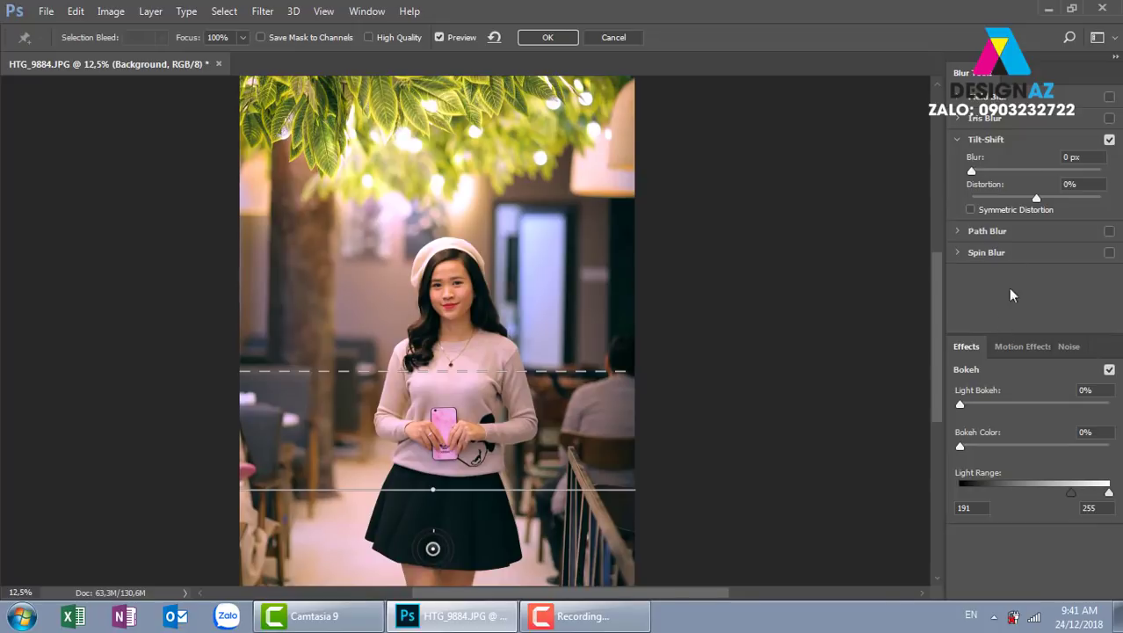
Apply the Tilt-Shift with a 35 px blur and its upper dashed boundary raised to the woman's face.
left_click_drag(972, 171, 1024, 172)
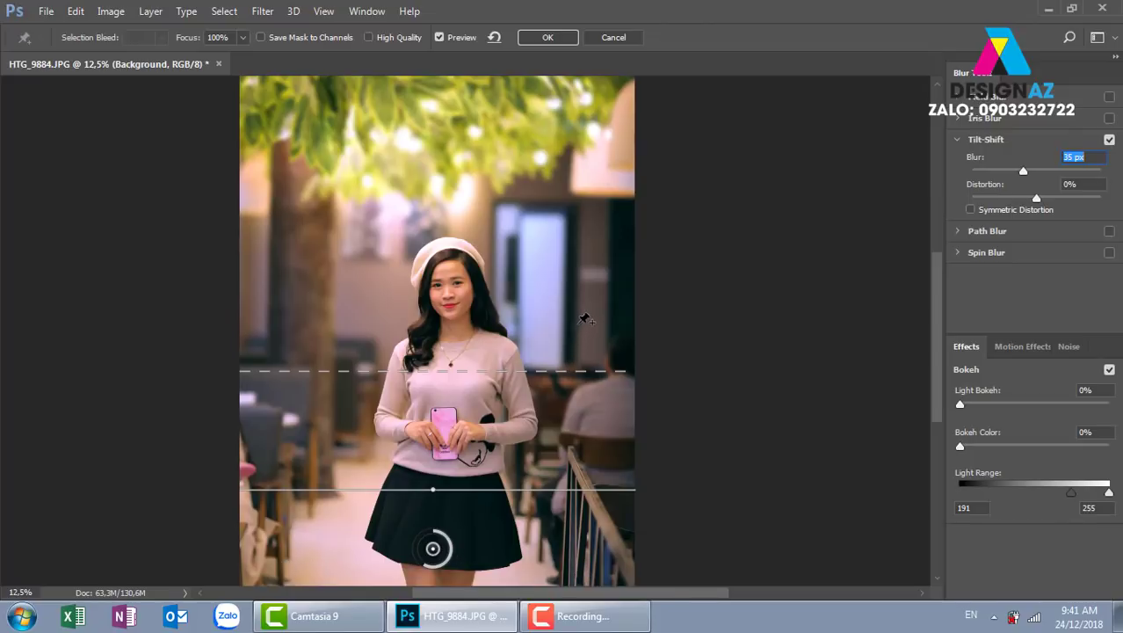
left_click_drag(564, 373, 579, 303)
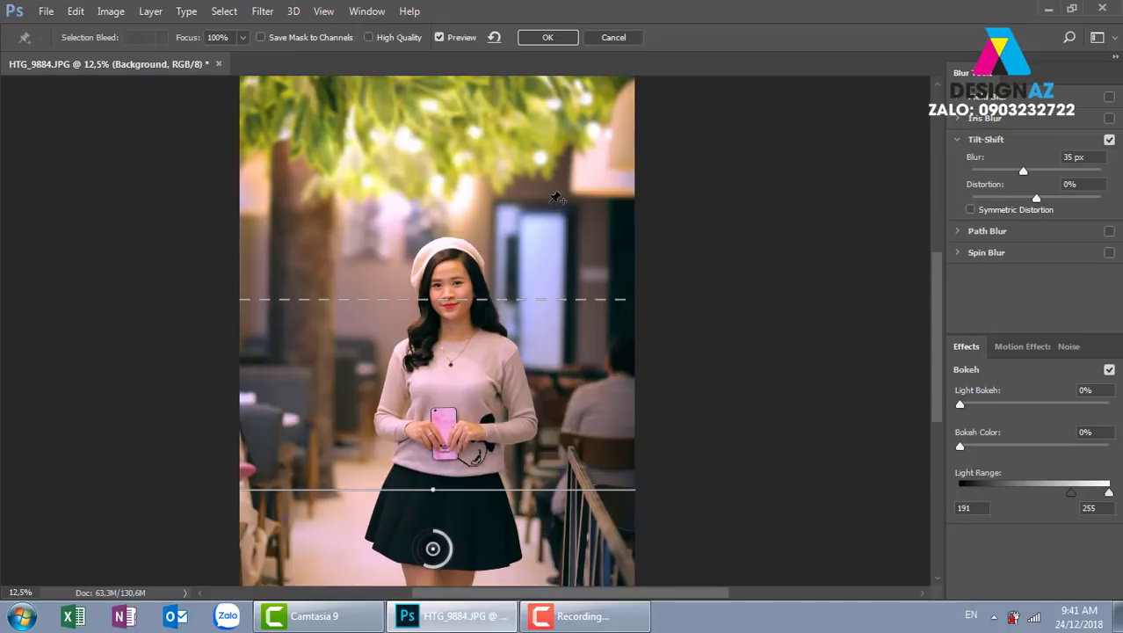
left_click(546, 37)
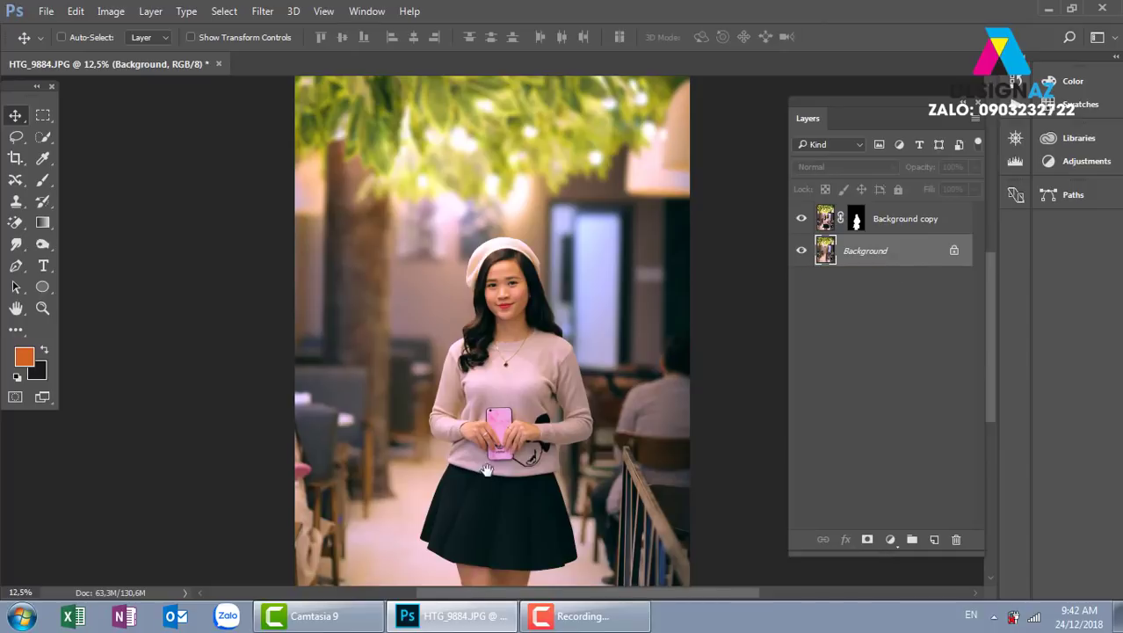
left_click_drag(491, 471, 487, 426)
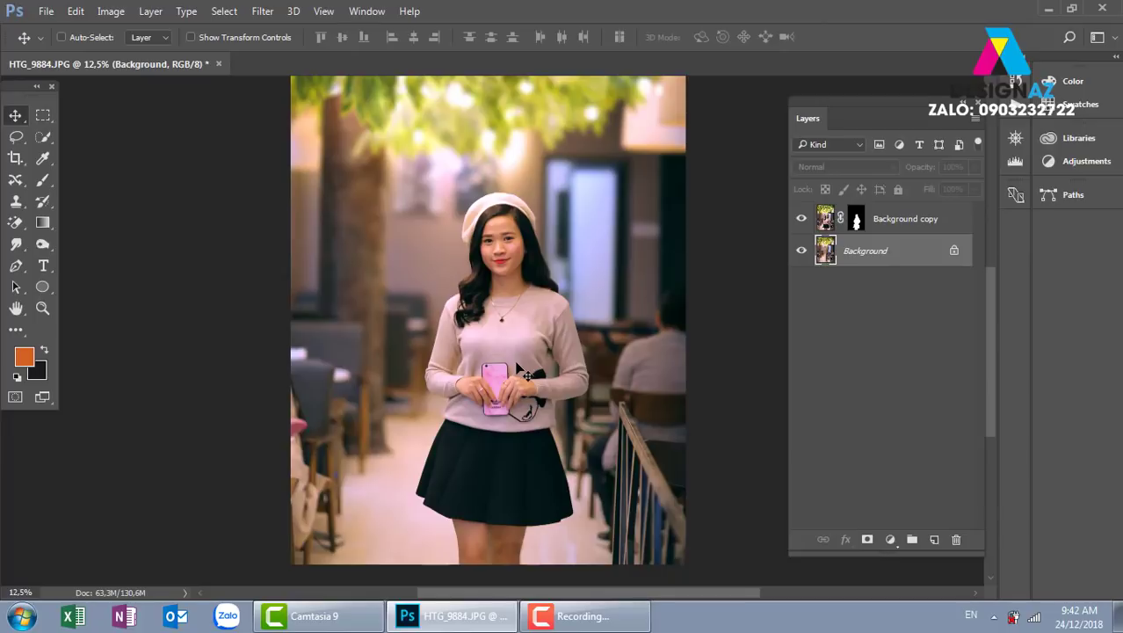
Revert the photo to its last saved version.
key("F12")
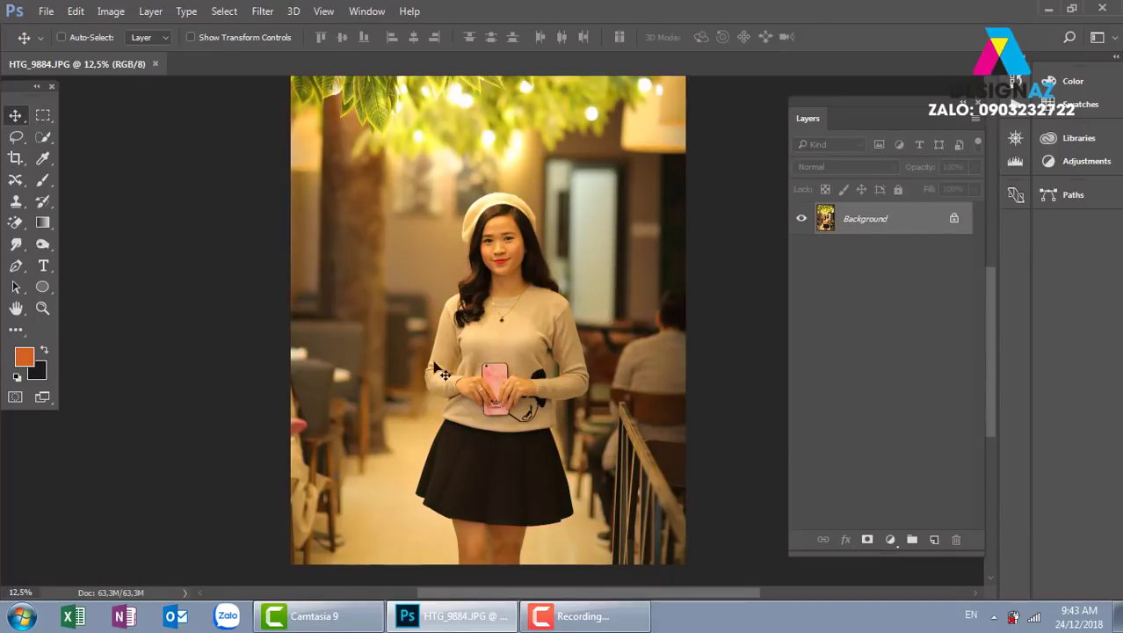
key("ctrl+plus")
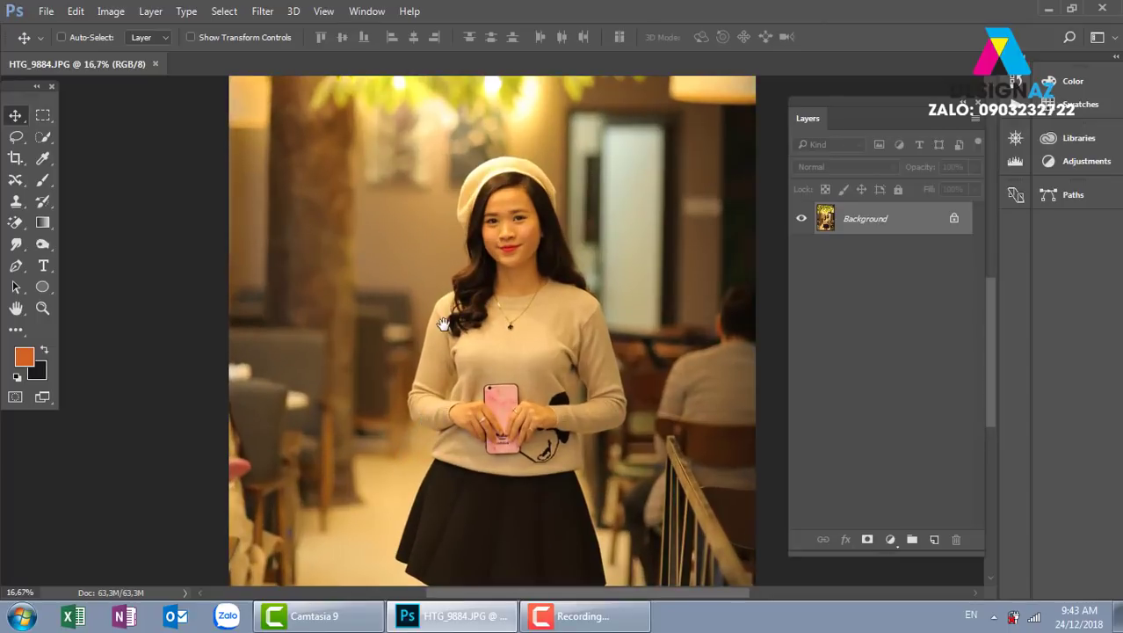
left_click_drag(391, 212, 408, 426)
left_click_drag(396, 195, 403, 241)
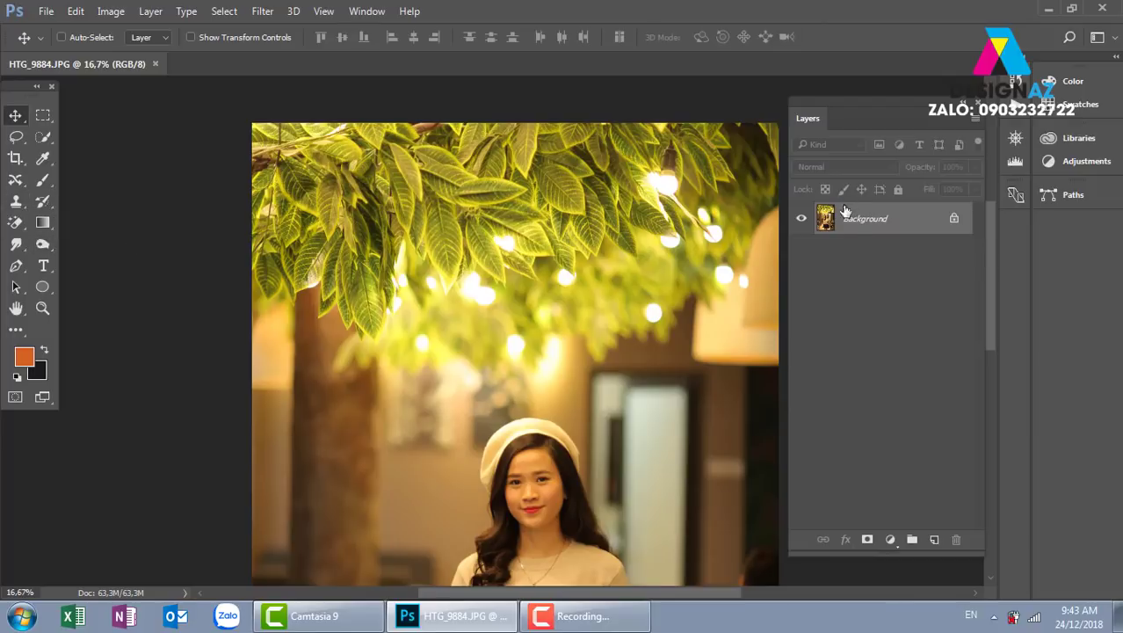
Start a Field Blur, move its initial pin to the wall just above the woman's hat, and reduce that pin's blur to none.
left_click(262, 12)
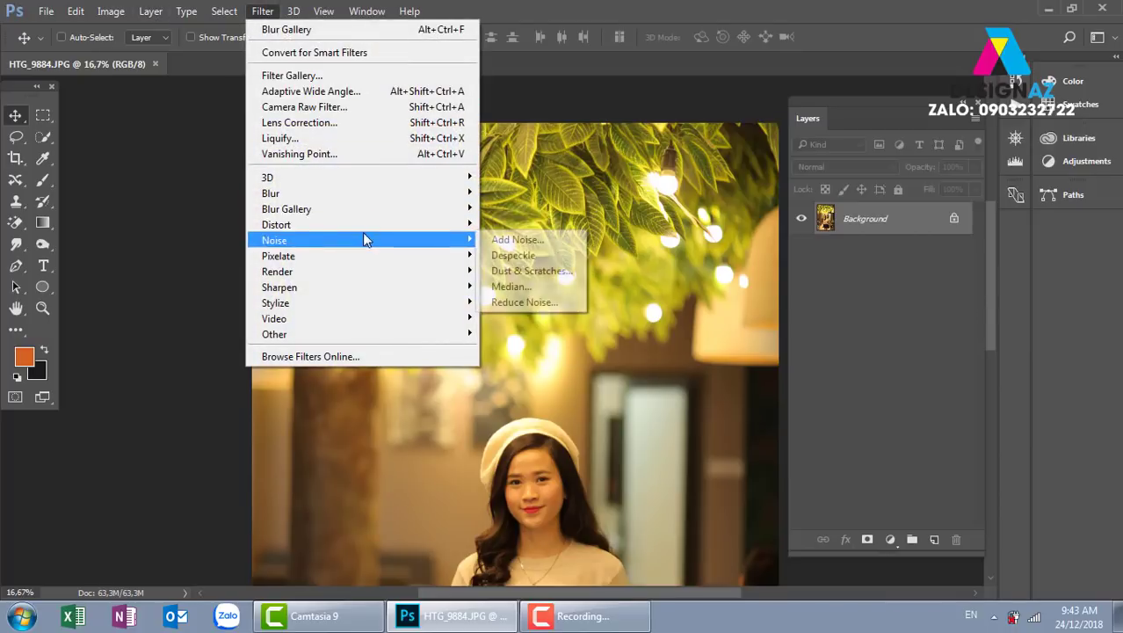
mouse_move(369, 200)
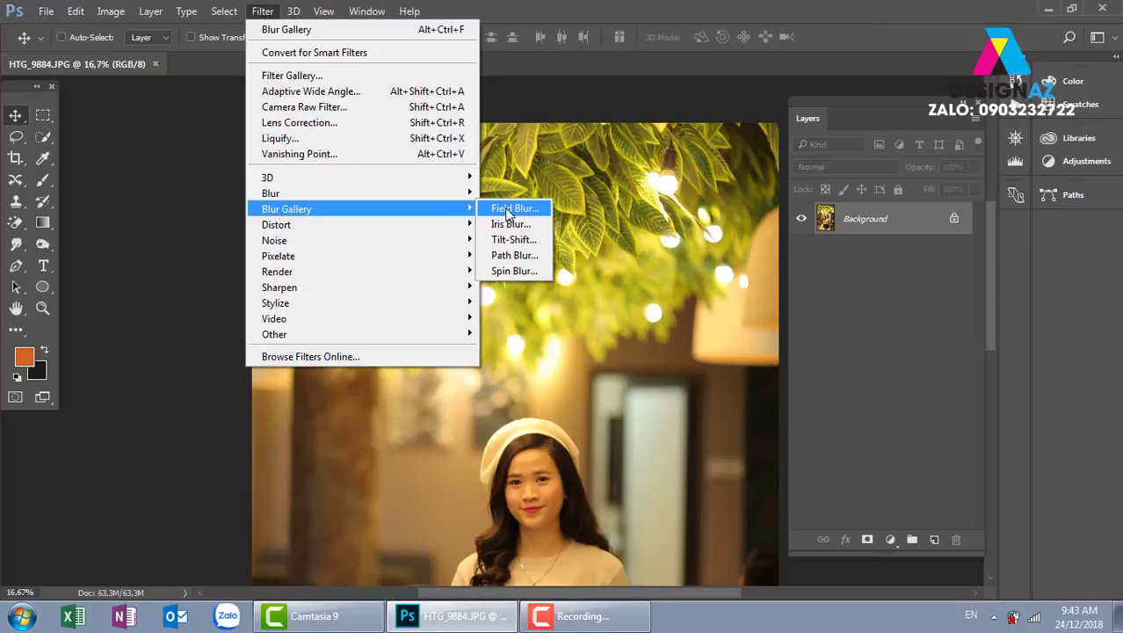
left_click(510, 209)
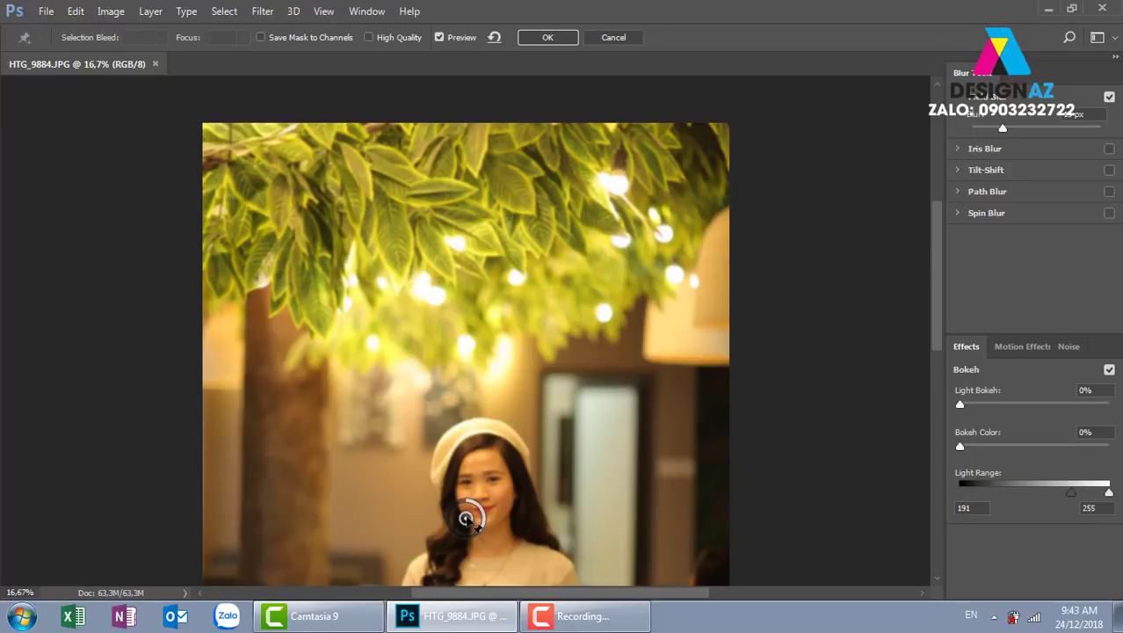
left_click_drag(466, 518, 422, 383)
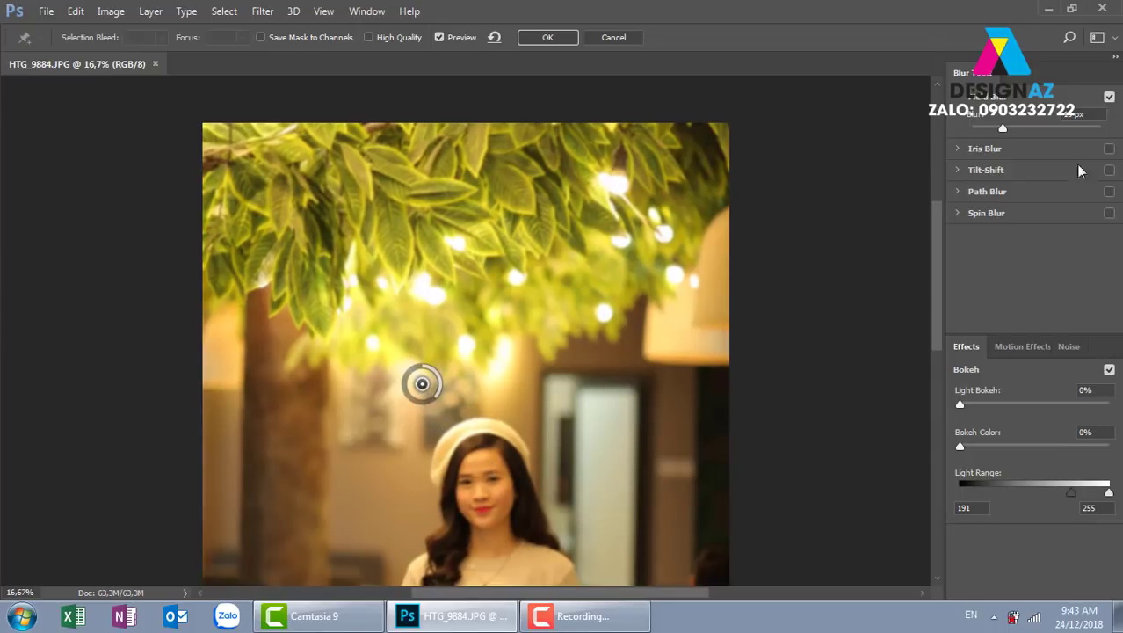
left_click_drag(1001, 129, 971, 130)
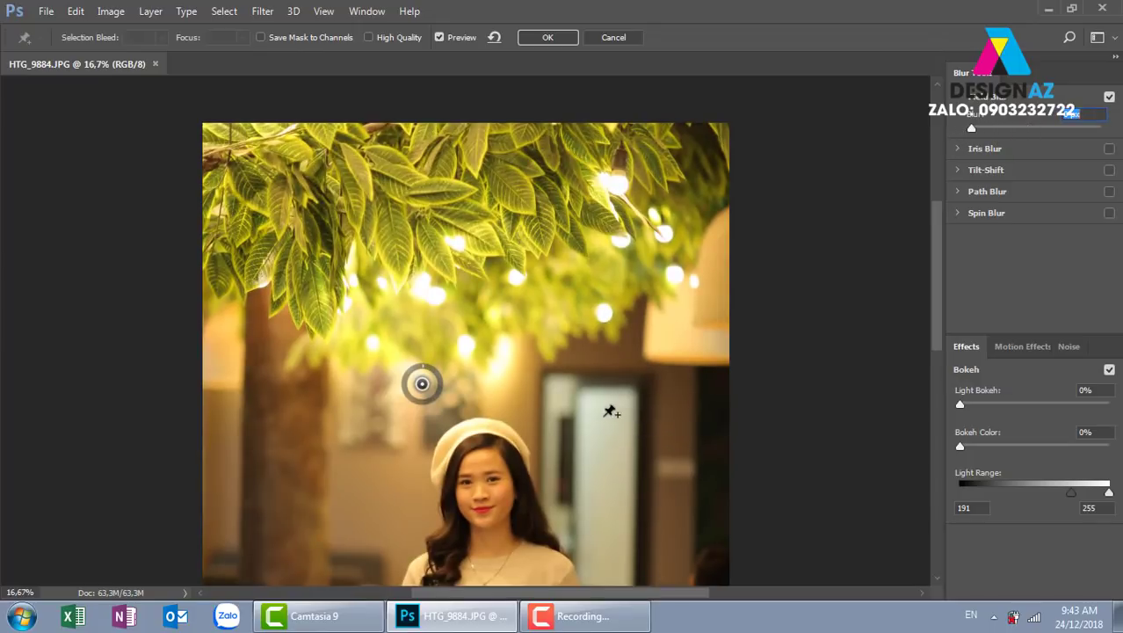
Add four more Field Blur pins around the woman, on the wall, tree trunk, doorway and lower background, to protect these areas from blurring.
left_click(512, 370)
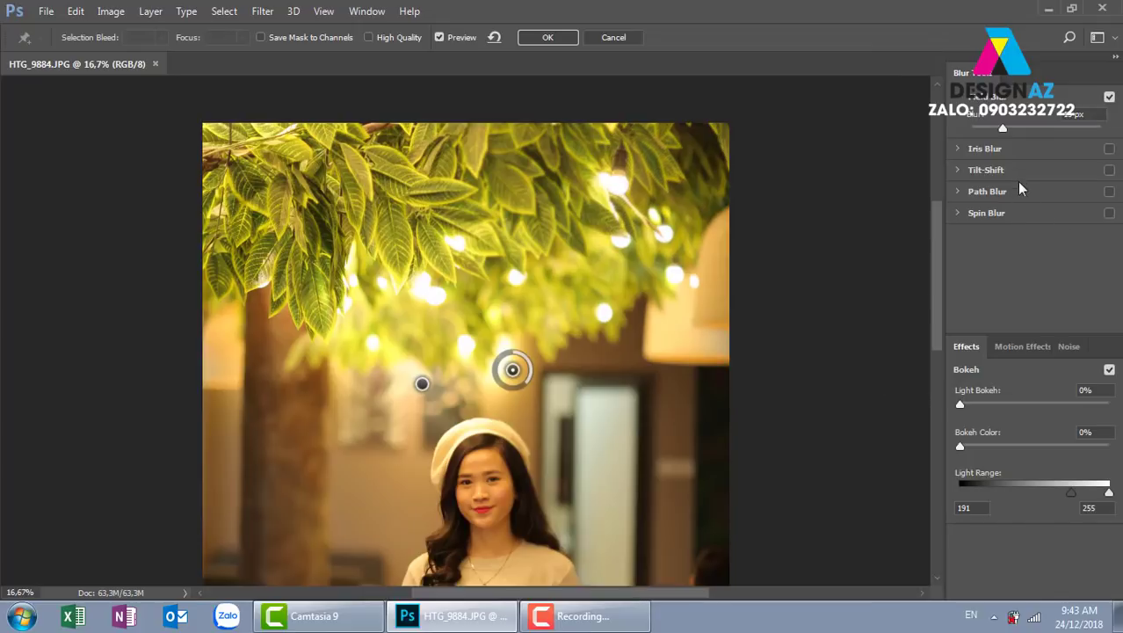
left_click_drag(999, 131, 910, 137)
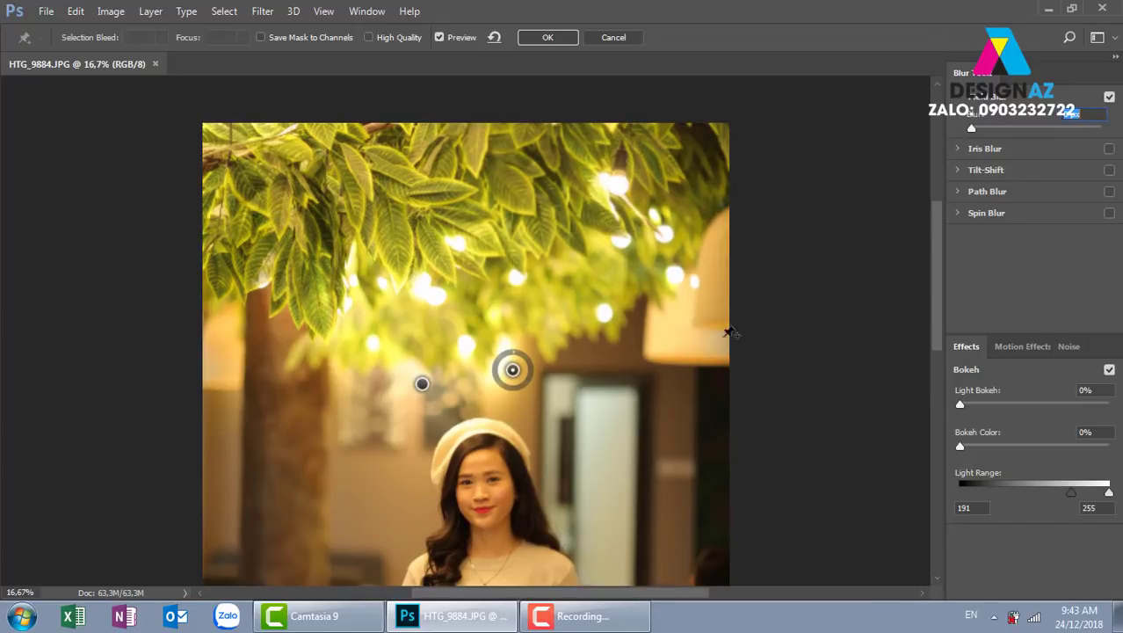
left_click(331, 455)
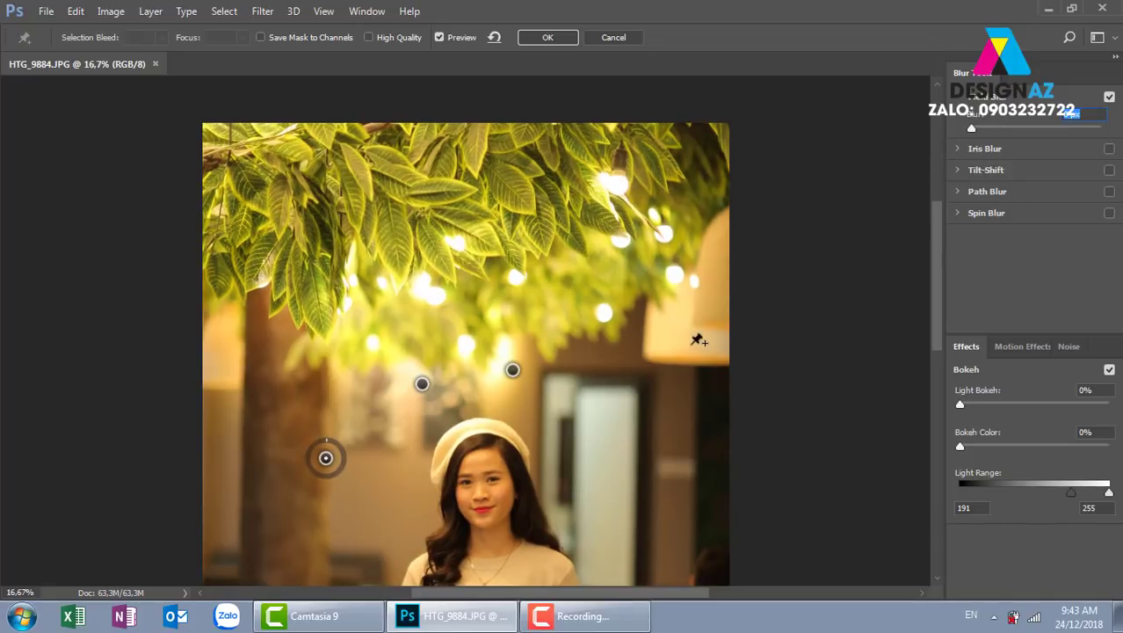
left_click(624, 422)
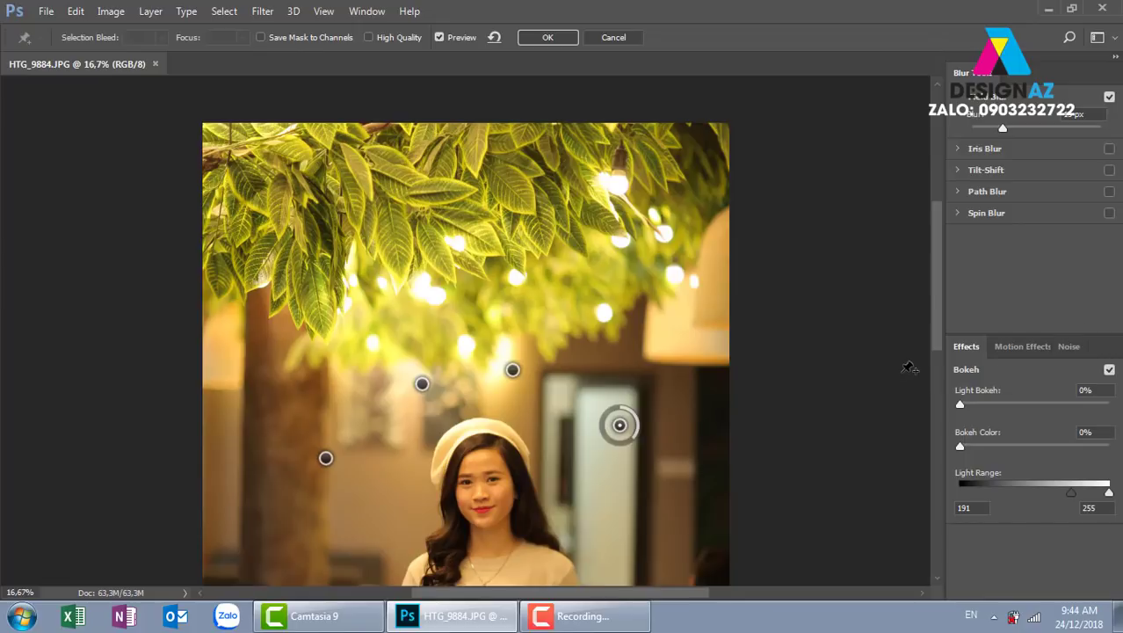
left_click(261, 565)
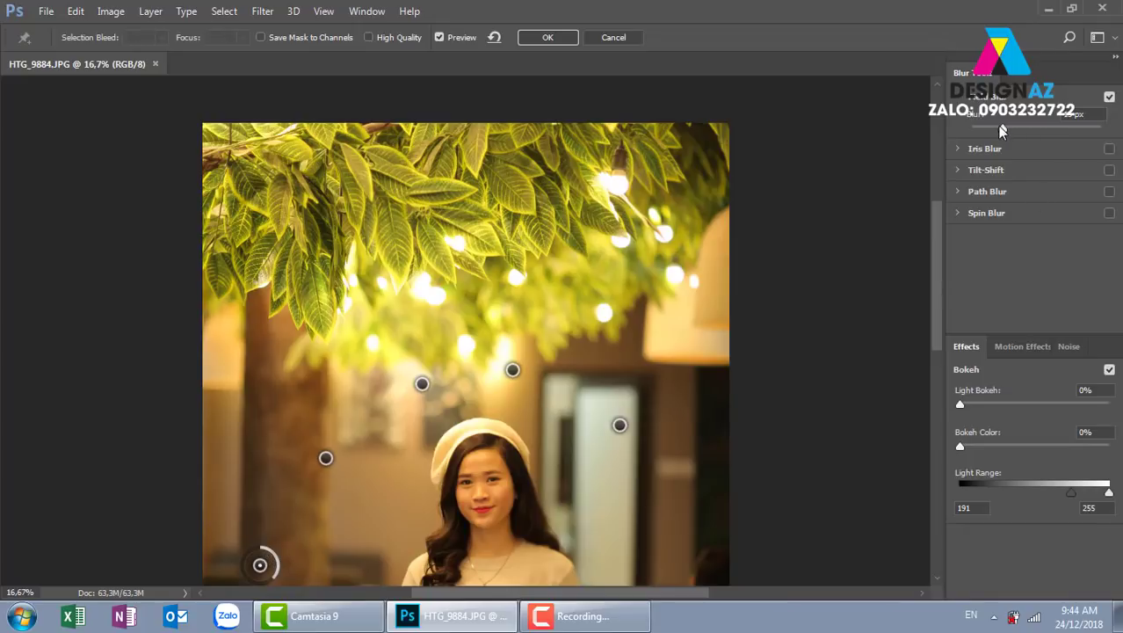
left_click_drag(1001, 130, 941, 126)
Apply the Field Blur with a stronger pin added on the leaves and moved to the far-right foliage beside the lights.
left_click(325, 216)
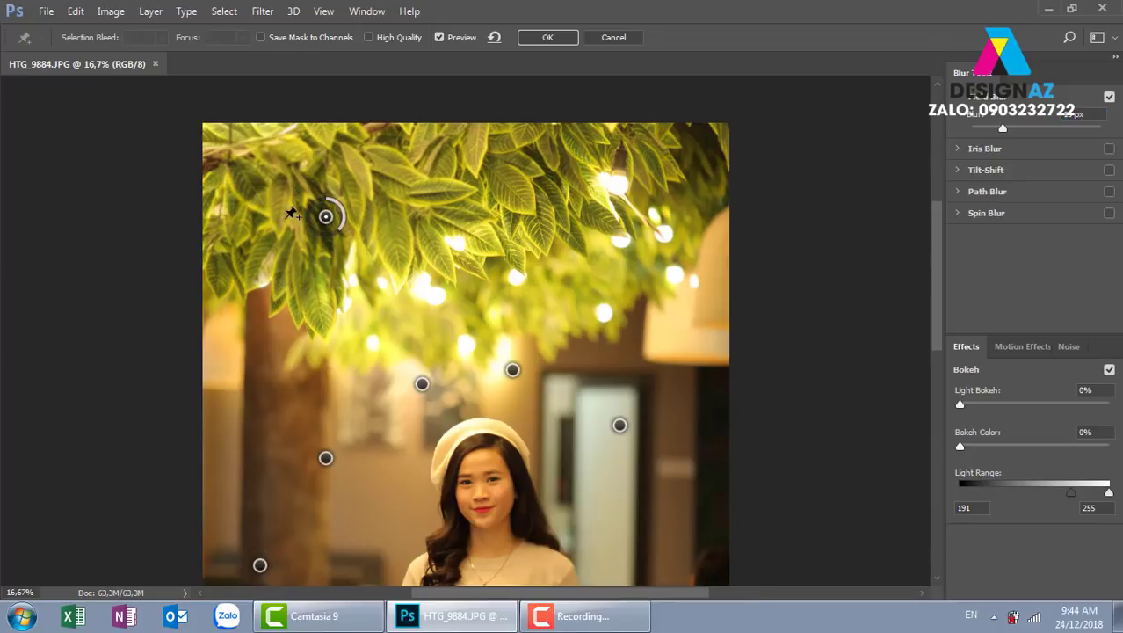
left_click_drag(1005, 127, 1017, 127)
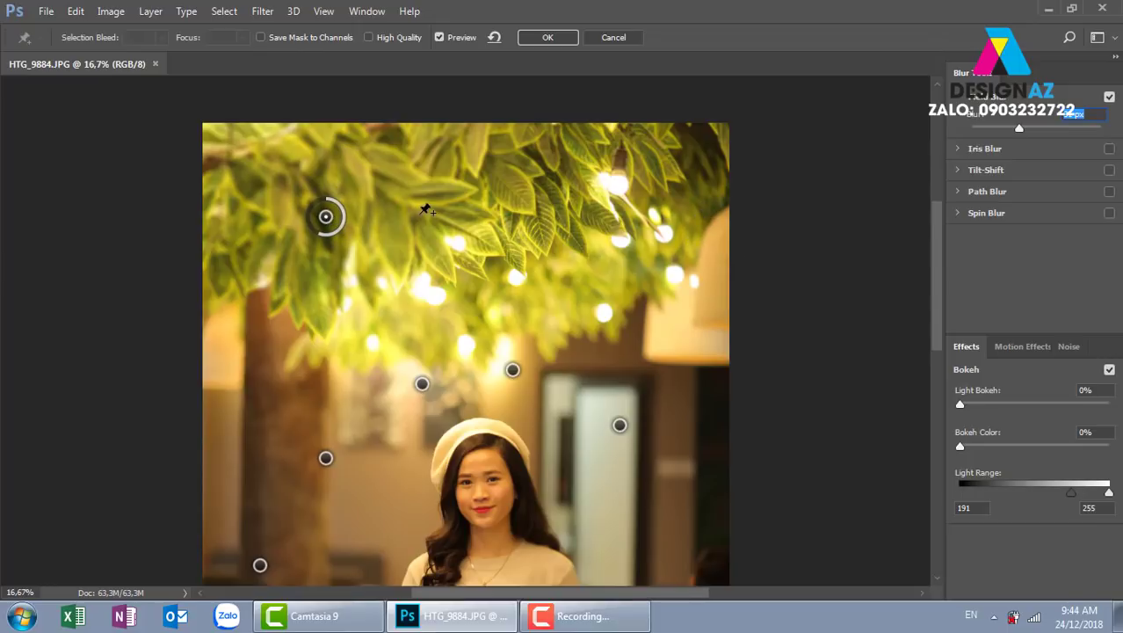
left_click_drag(327, 218, 388, 223)
left_click_drag(495, 237, 670, 208)
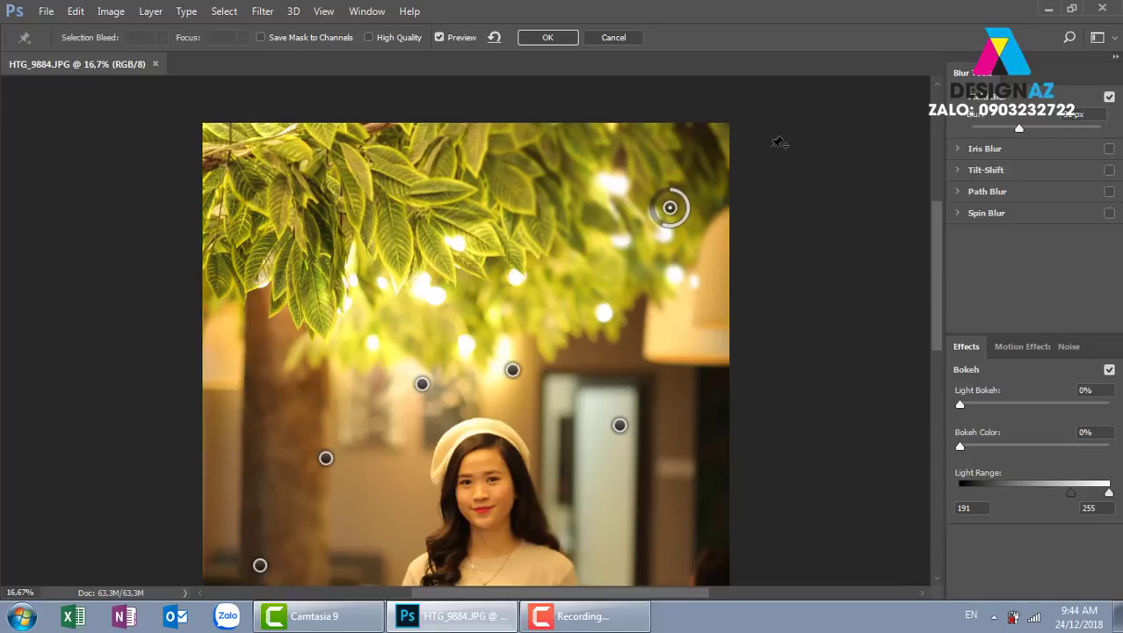
left_click(545, 37)
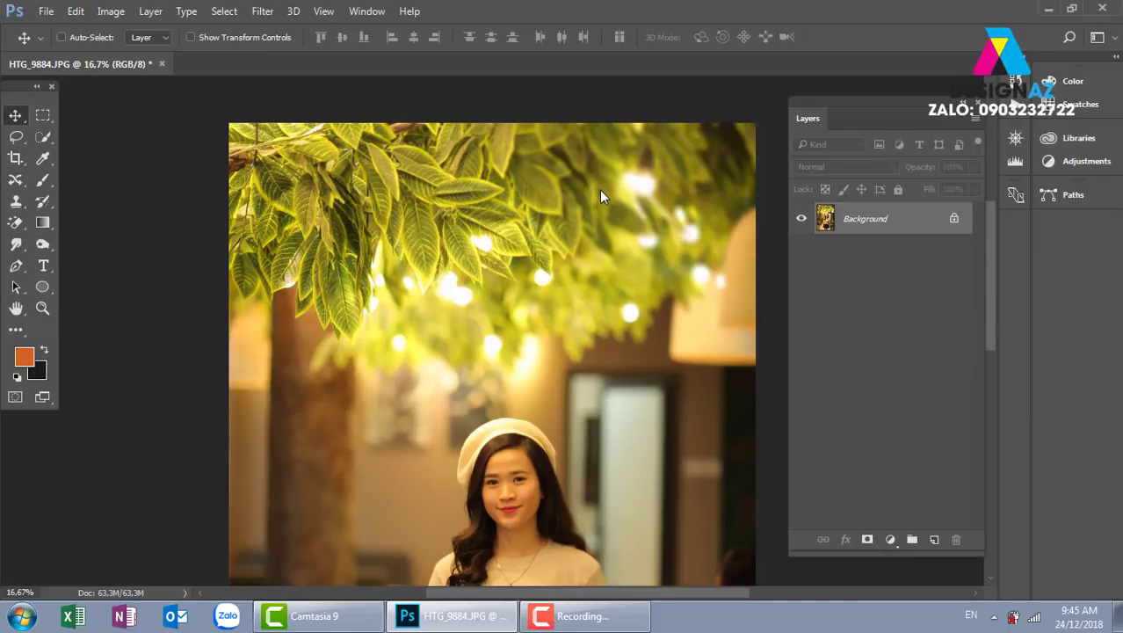
Correct the yellow cast with Levels by setting the Blue channel's white input level to 155, comparing the preview before applying.
key("ctrl+minus")
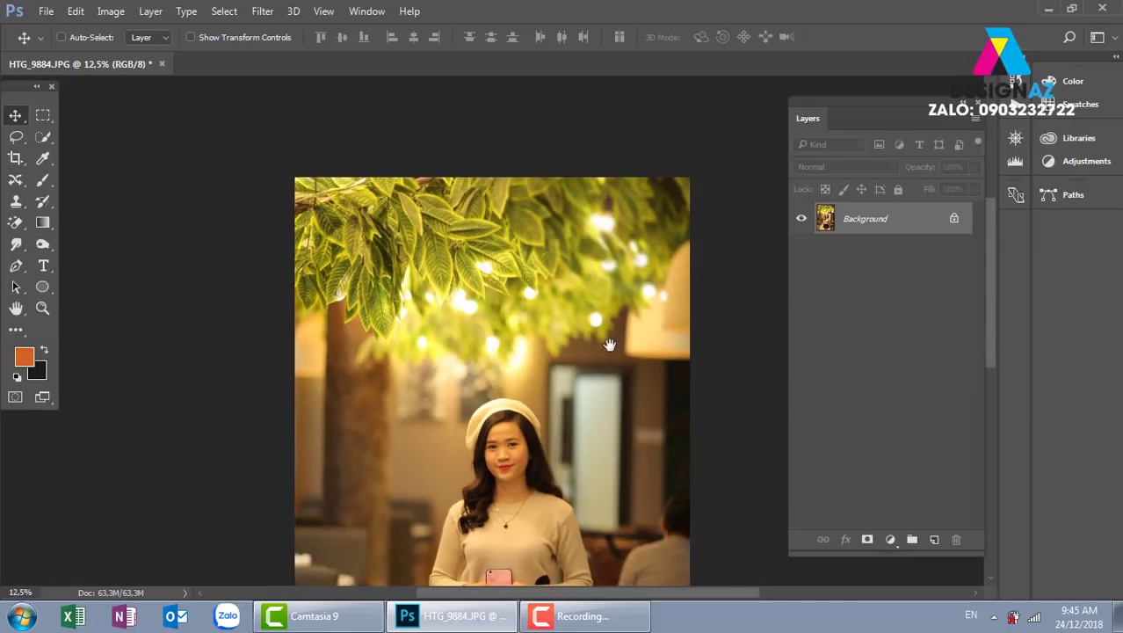
left_click_drag(581, 304, 531, 202)
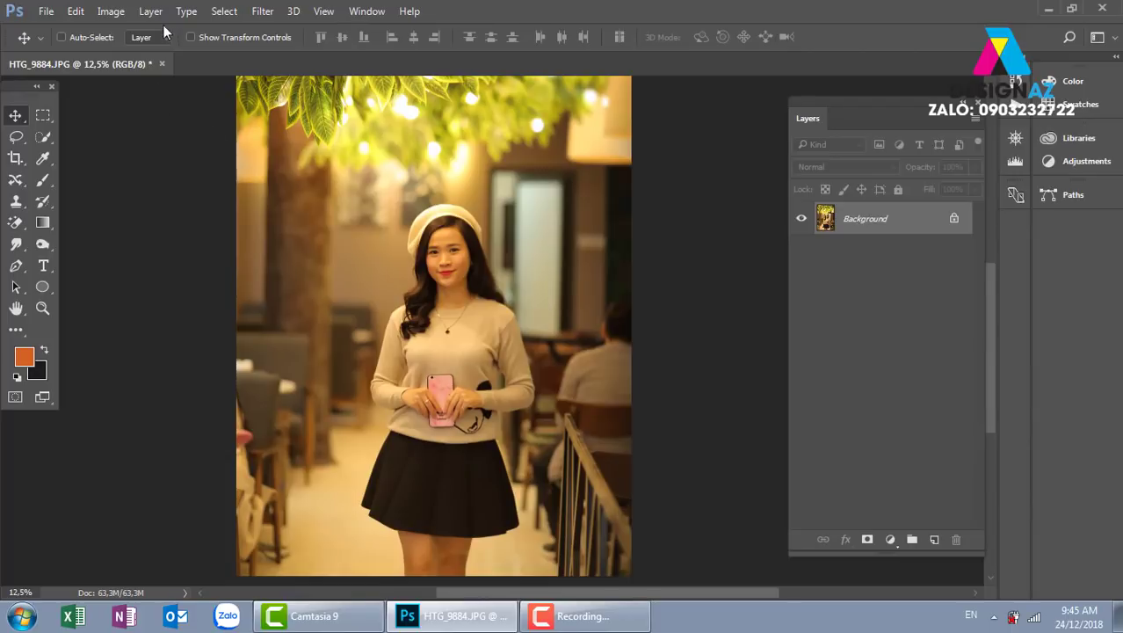
left_click(112, 12)
mouse_move(150, 54)
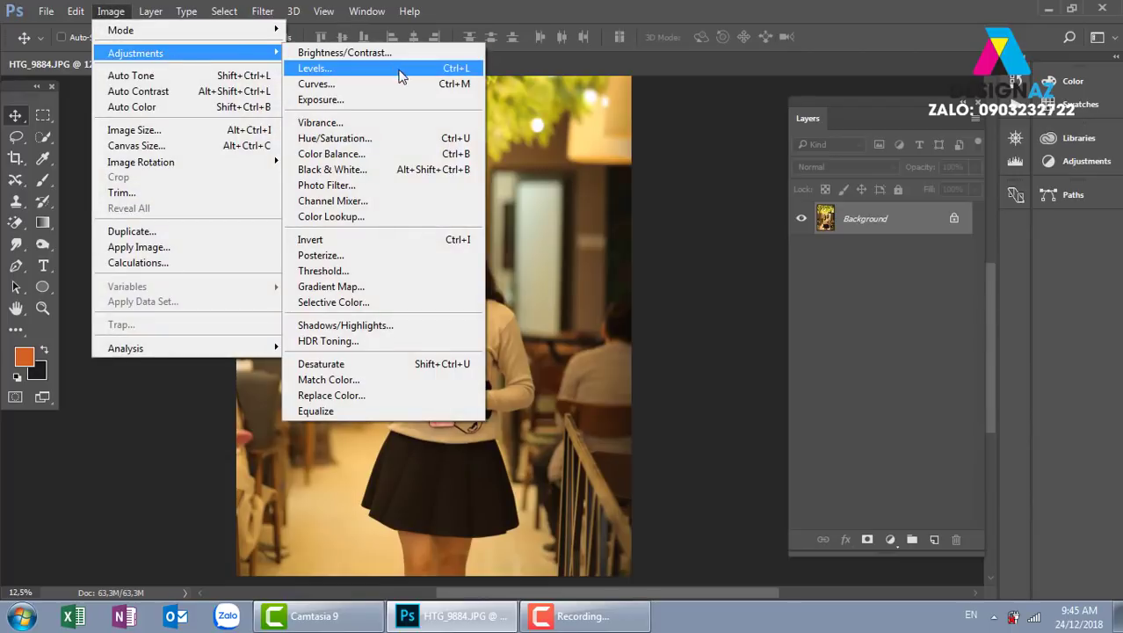
left_click(325, 69)
left_click(495, 110)
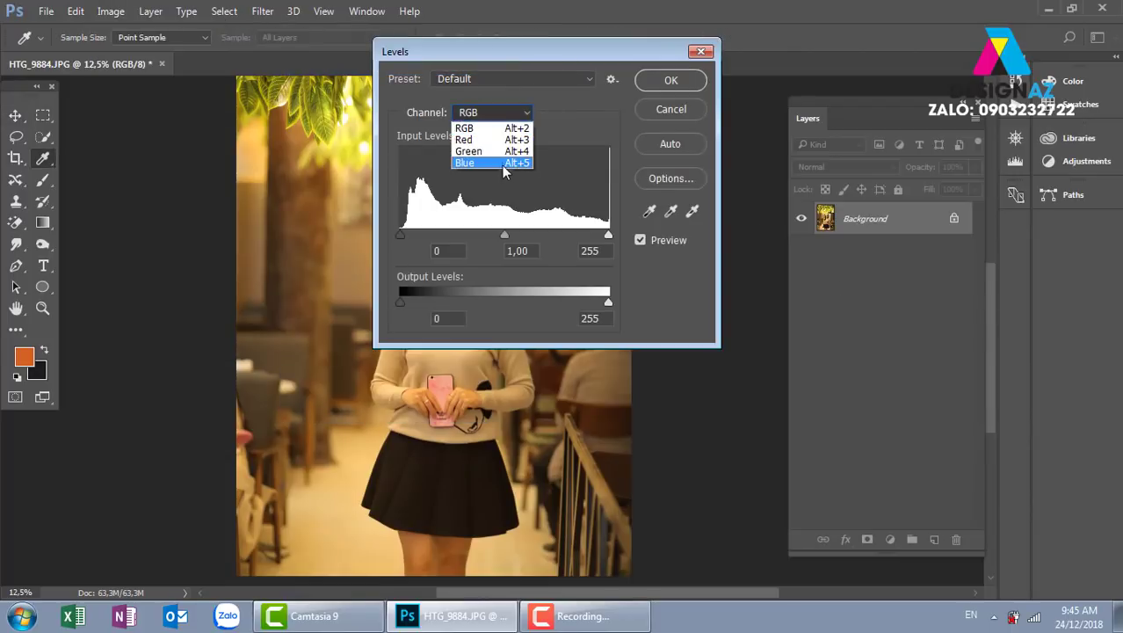
left_click(479, 167)
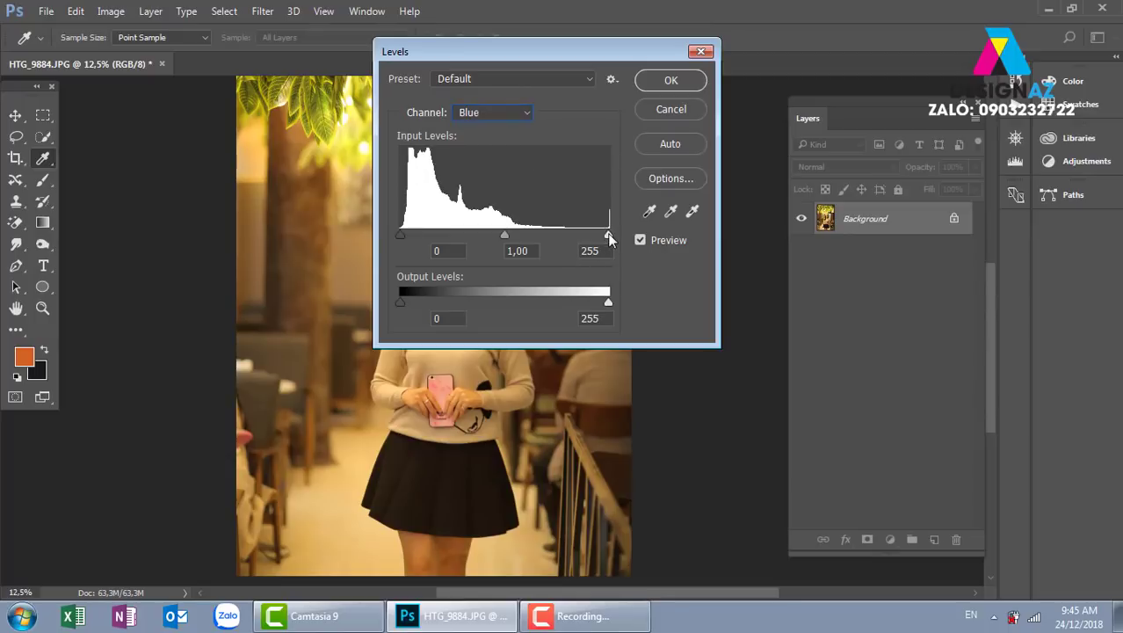
left_click_drag(608, 235, 526, 236)
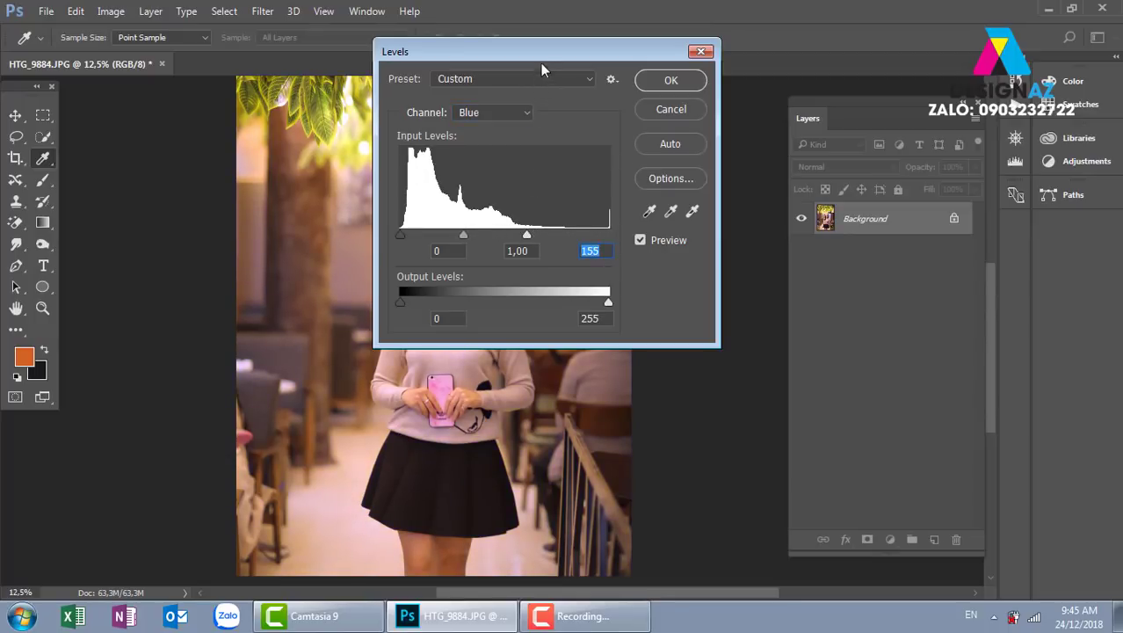
left_click_drag(541, 63, 860, 138)
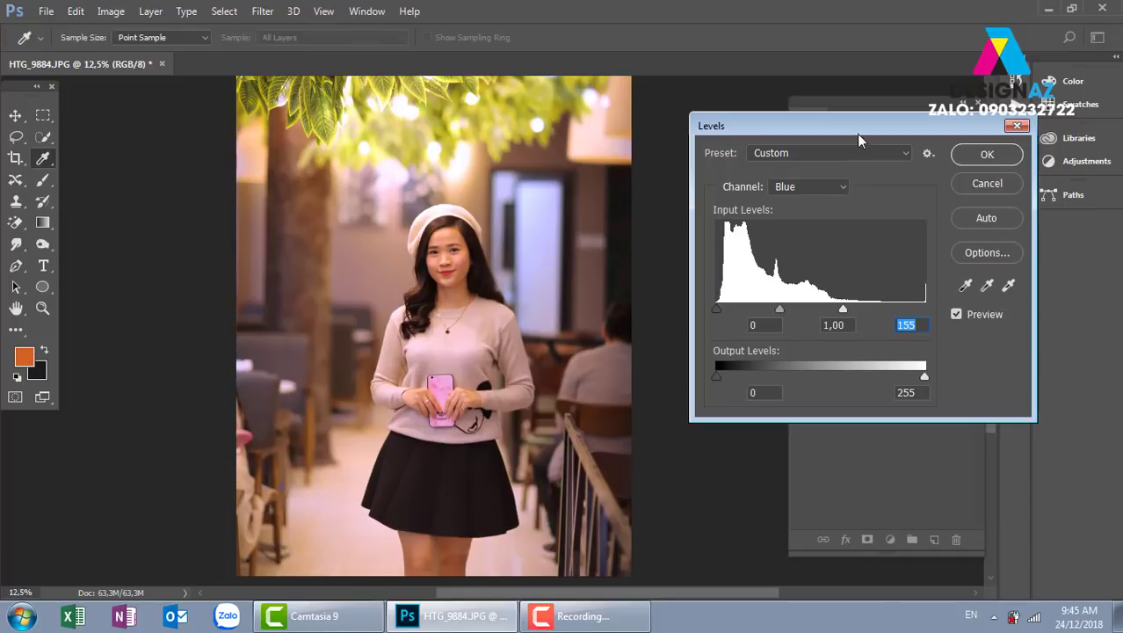
left_click(957, 314)
key("Return")
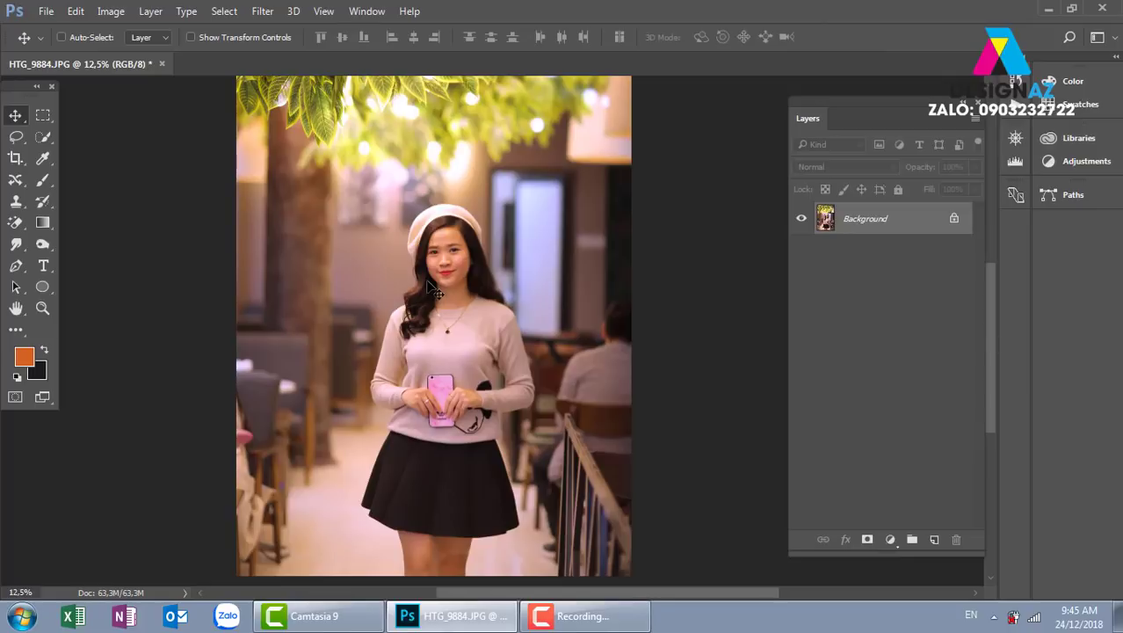
Add a new layer above the Background and fill it with 50% Gray.
left_click(934, 539)
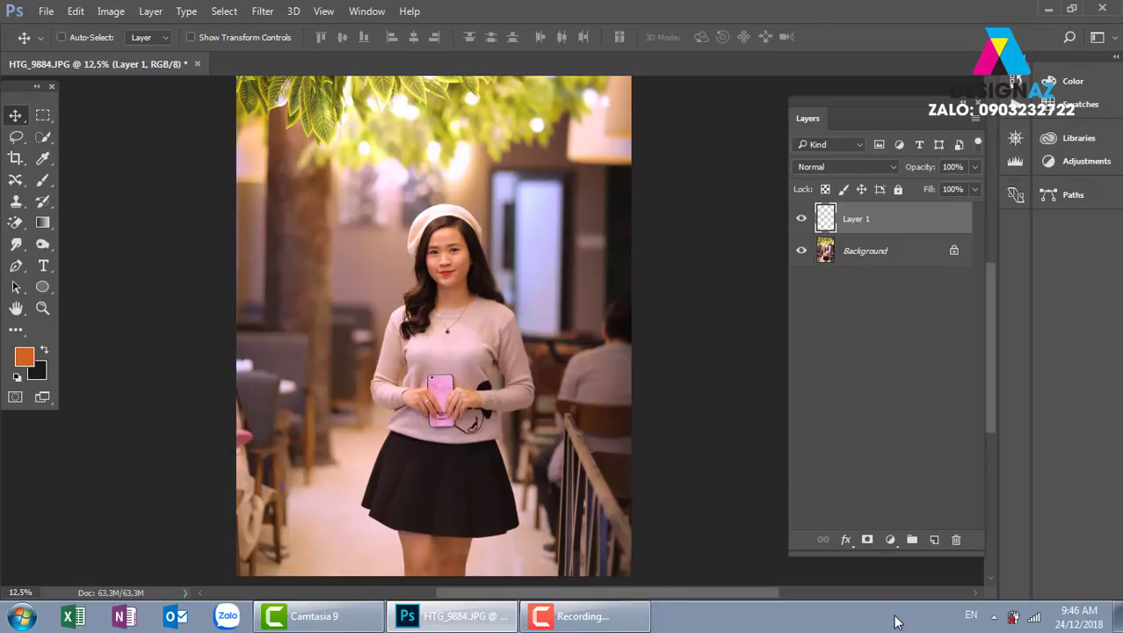
left_click(112, 12)
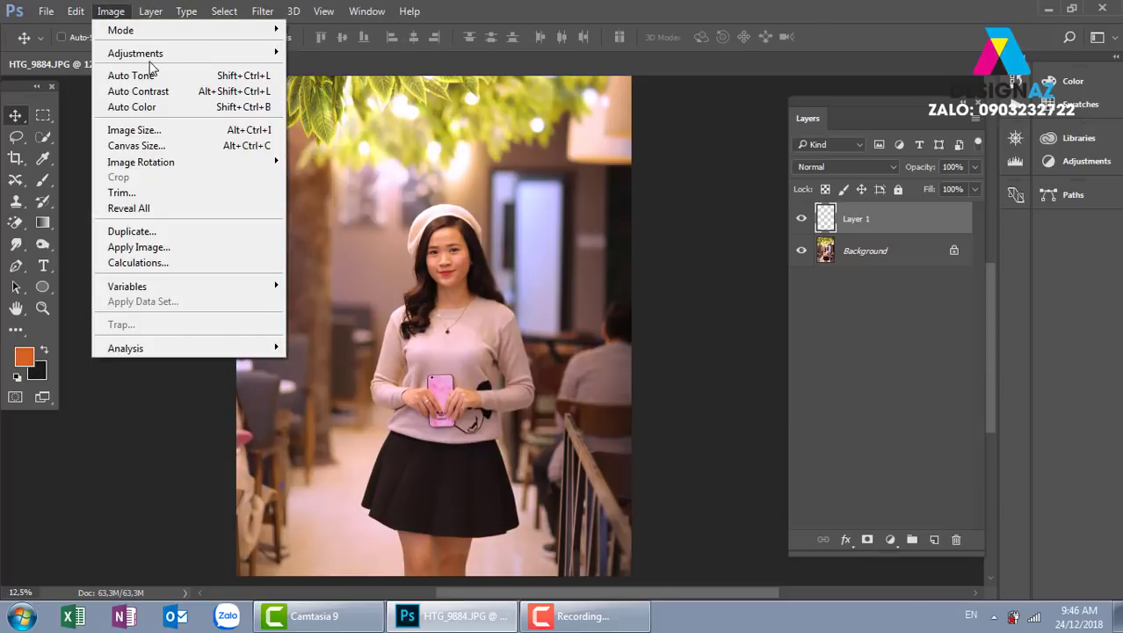
mouse_move(158, 56)
mouse_move(85, 16)
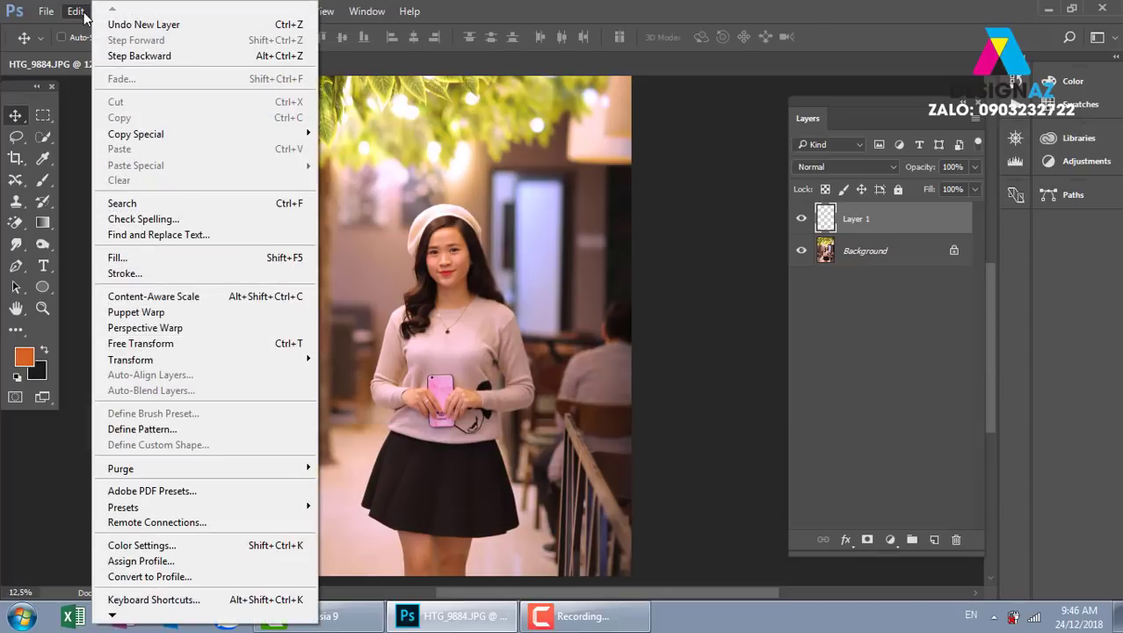
left_click(156, 257)
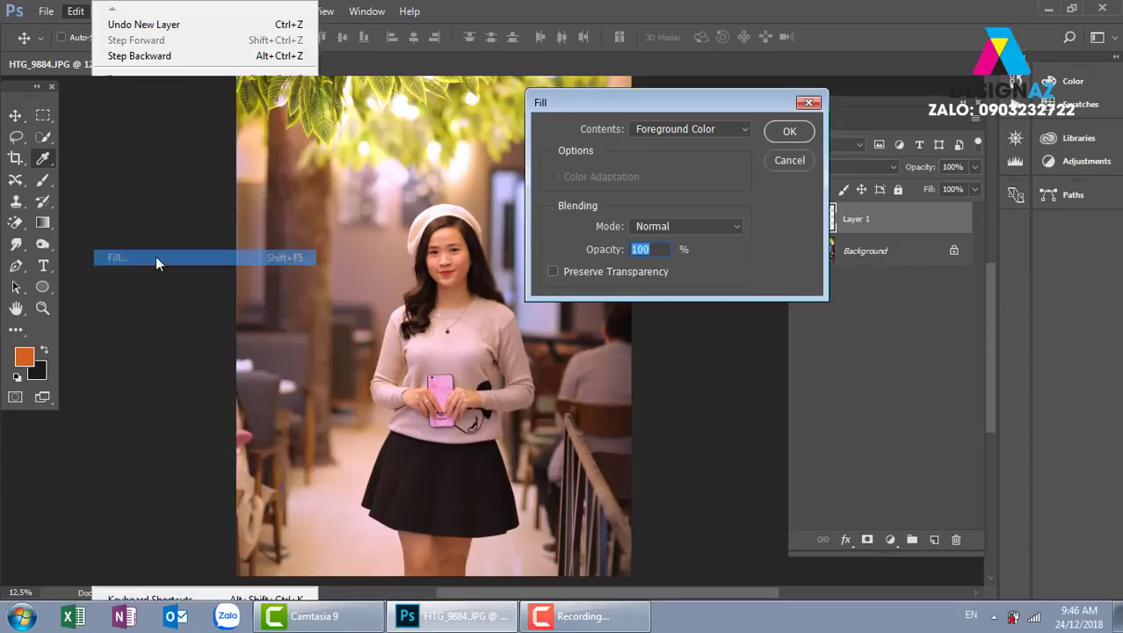
left_click(709, 128)
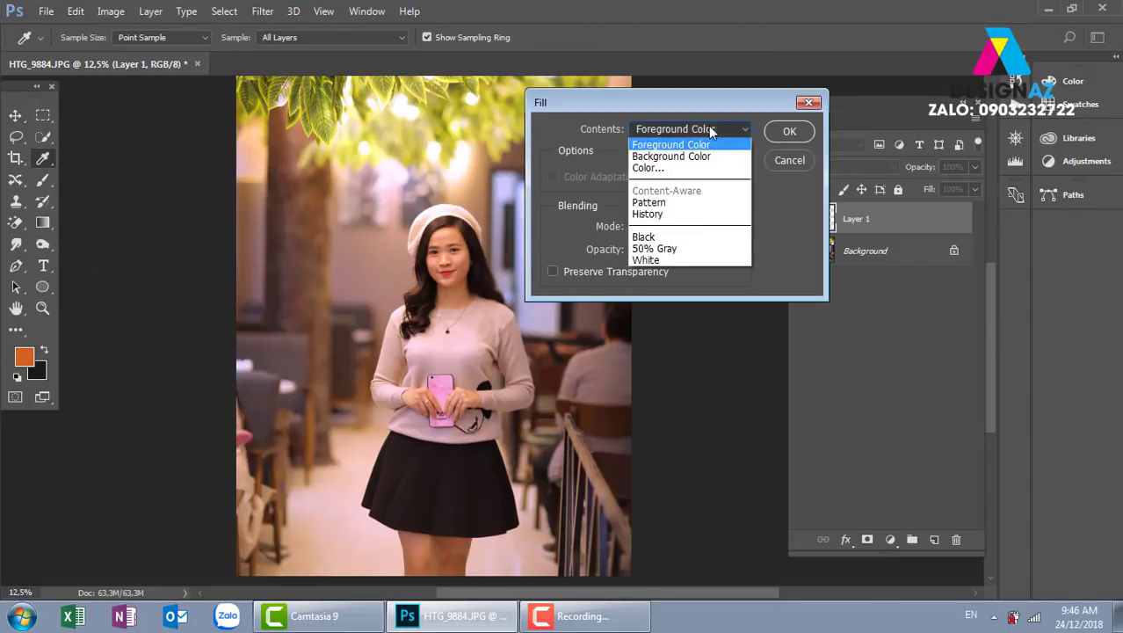
left_click(681, 251)
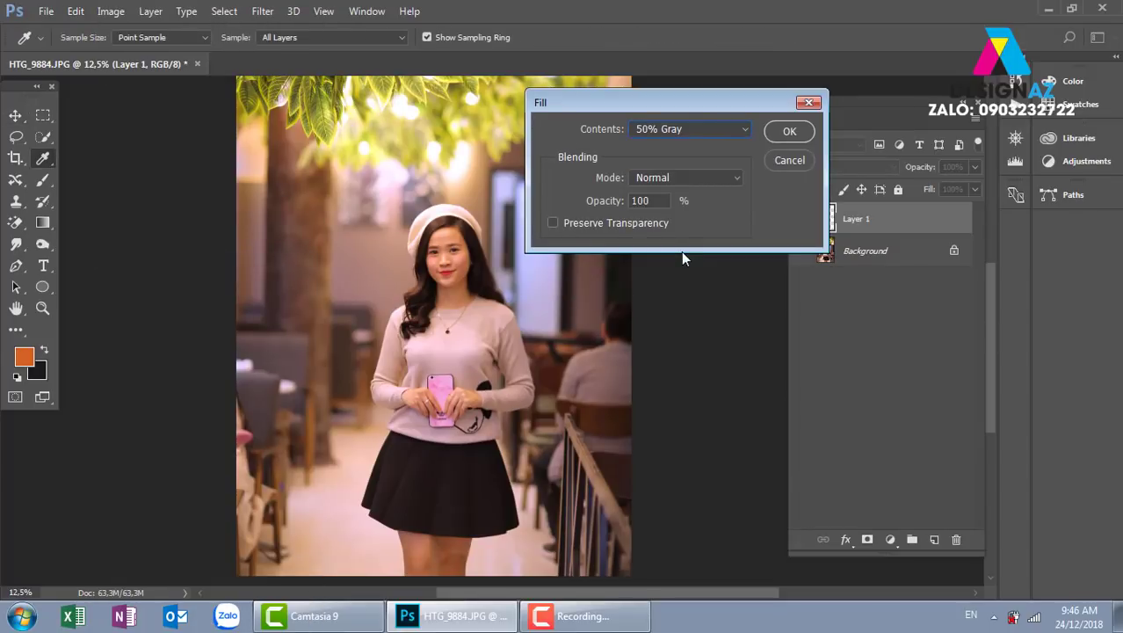
left_click(789, 132)
key("v")
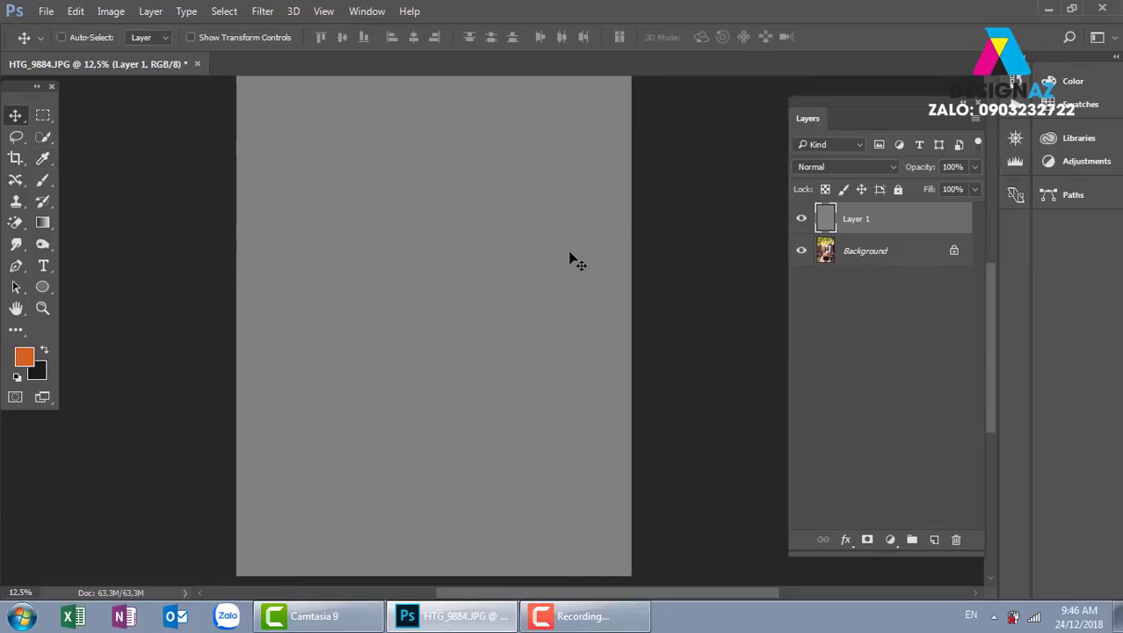
Set the gray layer's blend mode to Overlay and toggle its visibility to compare the photo with and without it.
left_click(870, 167)
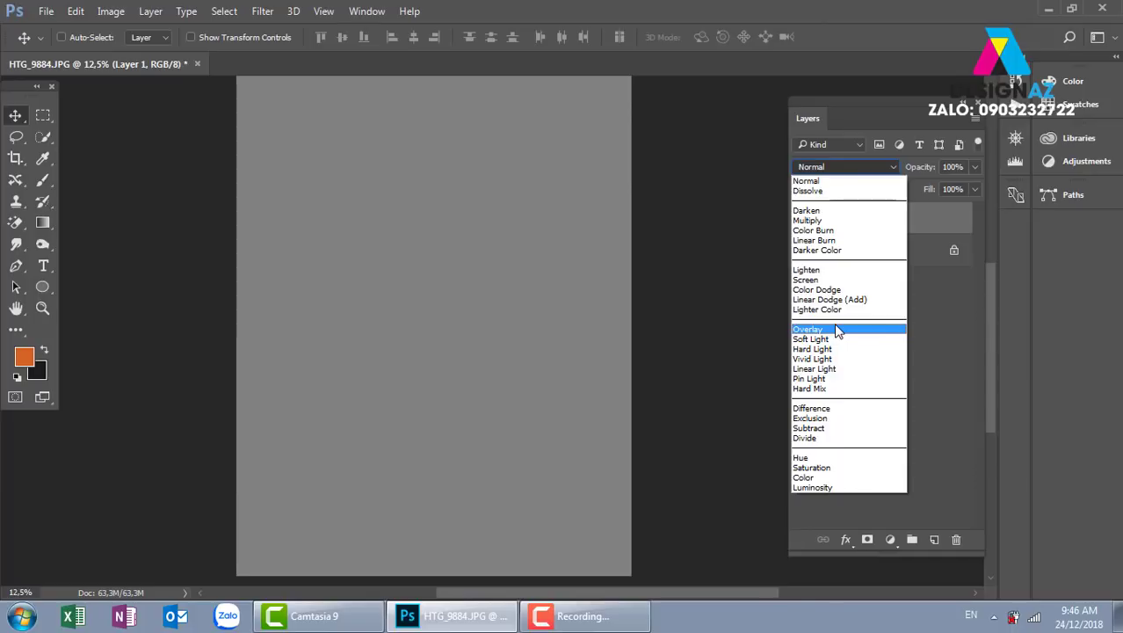
left_click(836, 331)
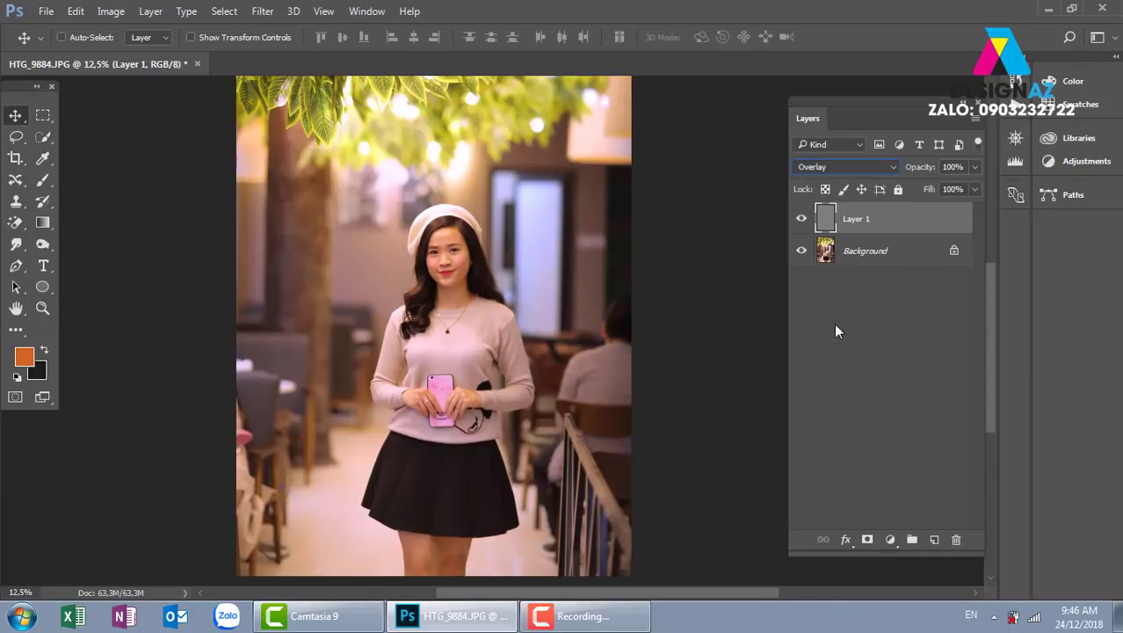
left_click(803, 219)
left_click(805, 222)
left_click(805, 223)
left_click(805, 222)
left_click(805, 222)
left_click(807, 222)
left_click(806, 223)
left_click(806, 223)
Return the gray layer to Normal blending and lighten its upper-left area using the Dodge tool with a soft 3228 px brush.
left_click(877, 167)
left_click(853, 175)
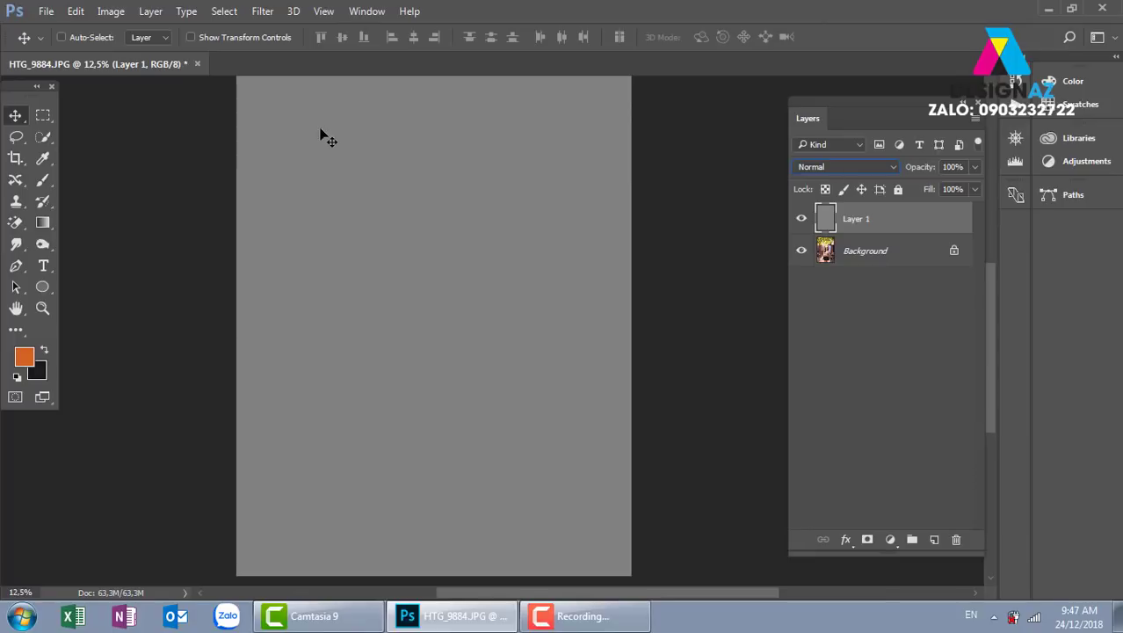
left_click(48, 252)
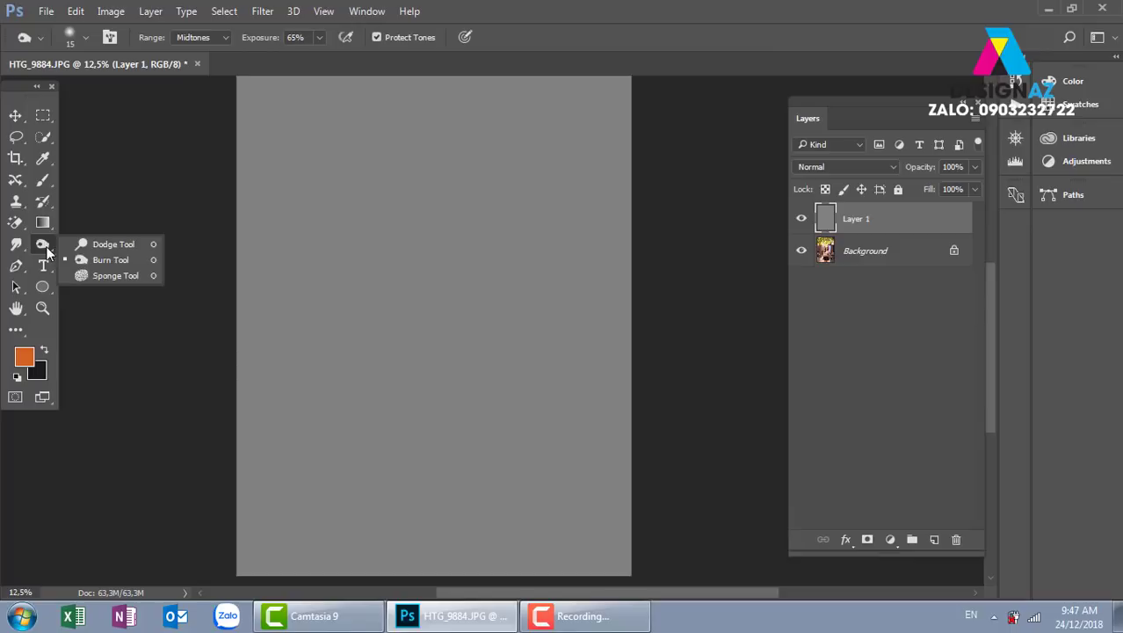
left_click(136, 242)
right_click(560, 155)
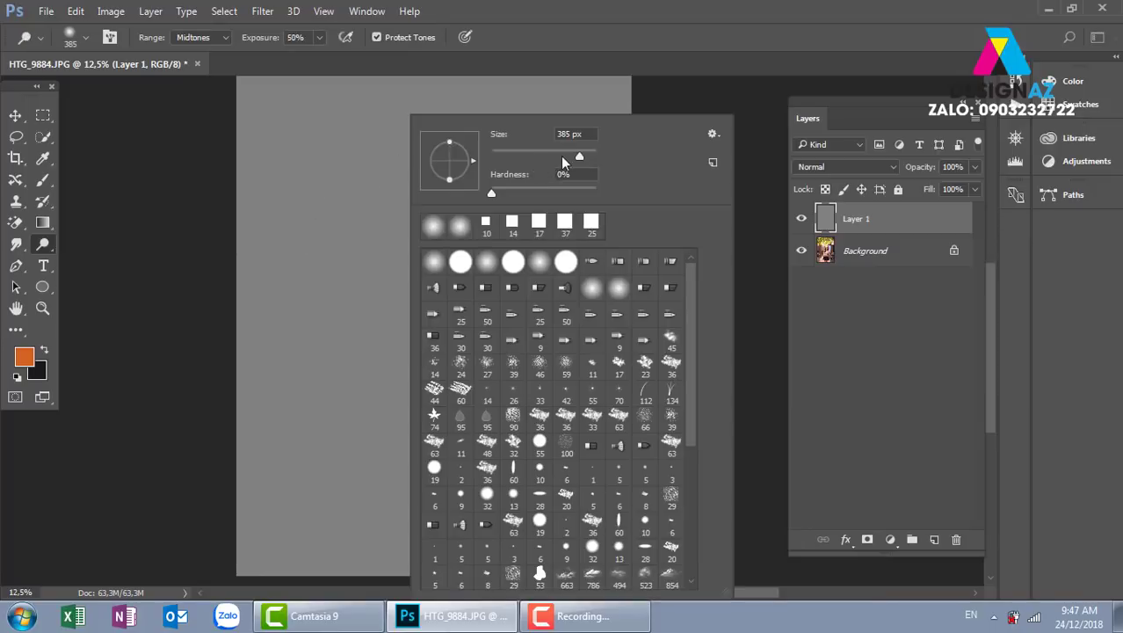
left_click_drag(583, 155, 582, 157)
left_click(394, 161)
left_click_drag(266, 213, 338, 139)
mouse_move(333, 209)
left_mouse_down()
mouse_move(244, 248)
mouse_move(368, 172)
mouse_move(369, 156)
mouse_move(363, 174)
mouse_move(266, 222)
mouse_move(311, 171)
mouse_move(264, 218)
mouse_move(353, 168)
mouse_move(320, 210)
mouse_move(356, 161)
mouse_move(295, 225)
mouse_move(345, 200)
mouse_move(297, 240)
mouse_move(382, 148)
mouse_move(218, 370)
mouse_move(334, 196)
mouse_move(409, 145)
mouse_move(259, 300)
left_mouse_up()
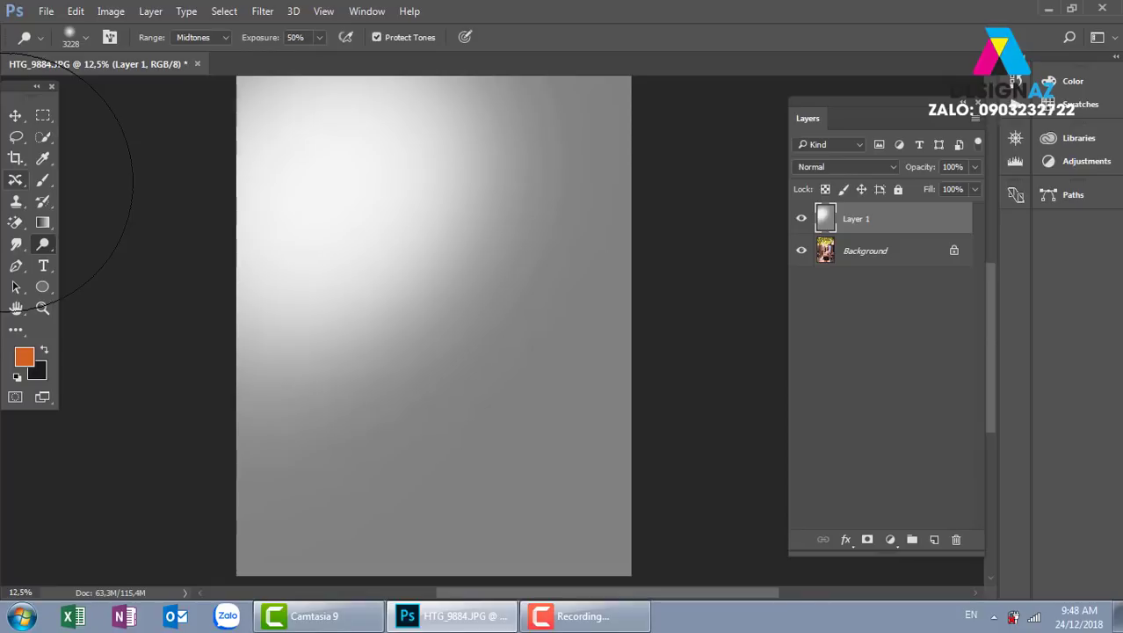
Darken the gray layer's lower-right corner and bottom edge using the Burn tool with a soft 2165 px brush.
right_click(47, 255)
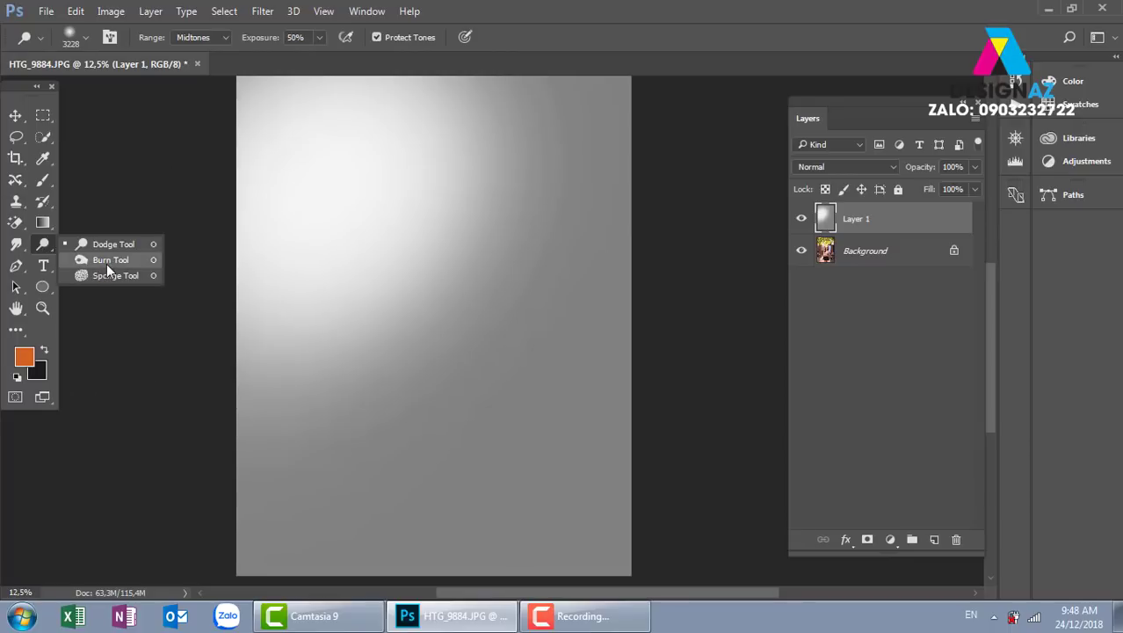
left_click(106, 264)
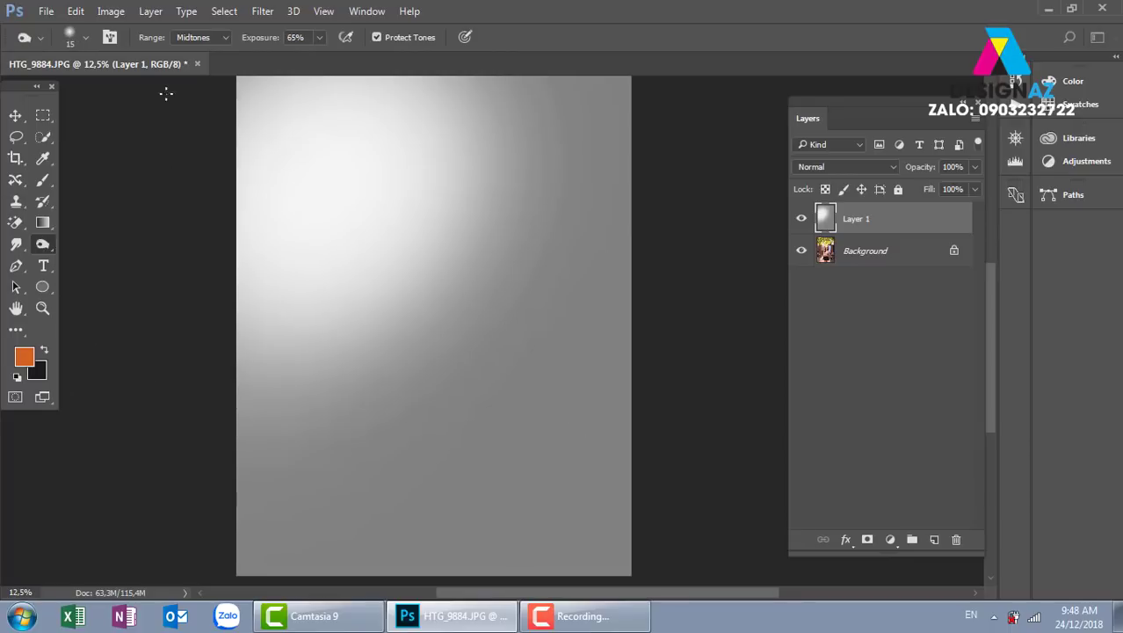
left_click(85, 40)
left_click(154, 88)
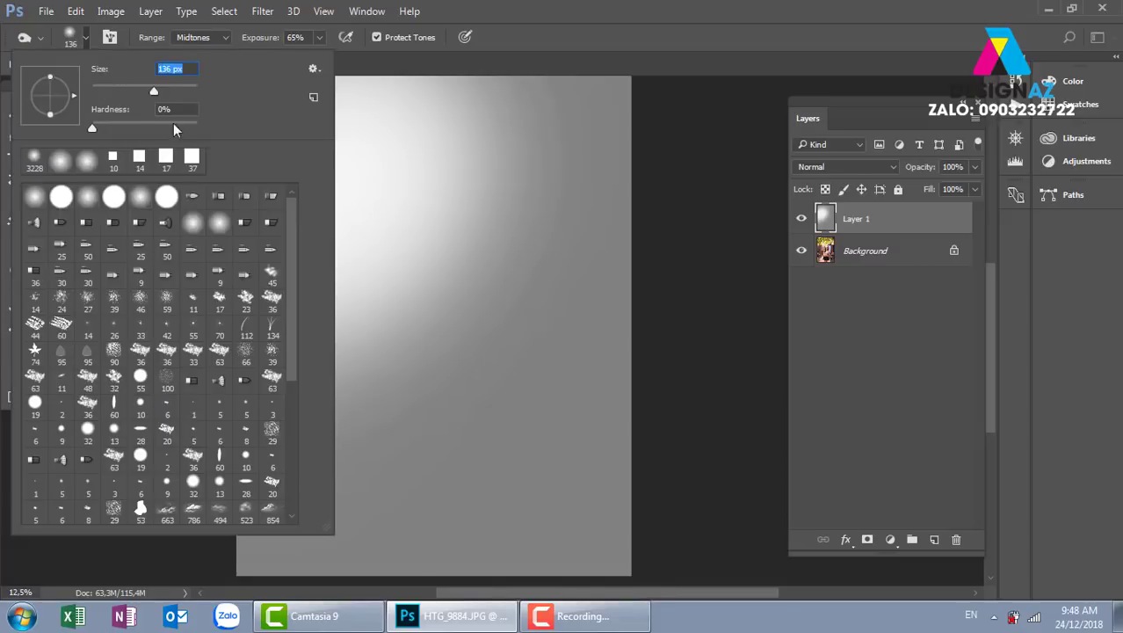
left_click(190, 90)
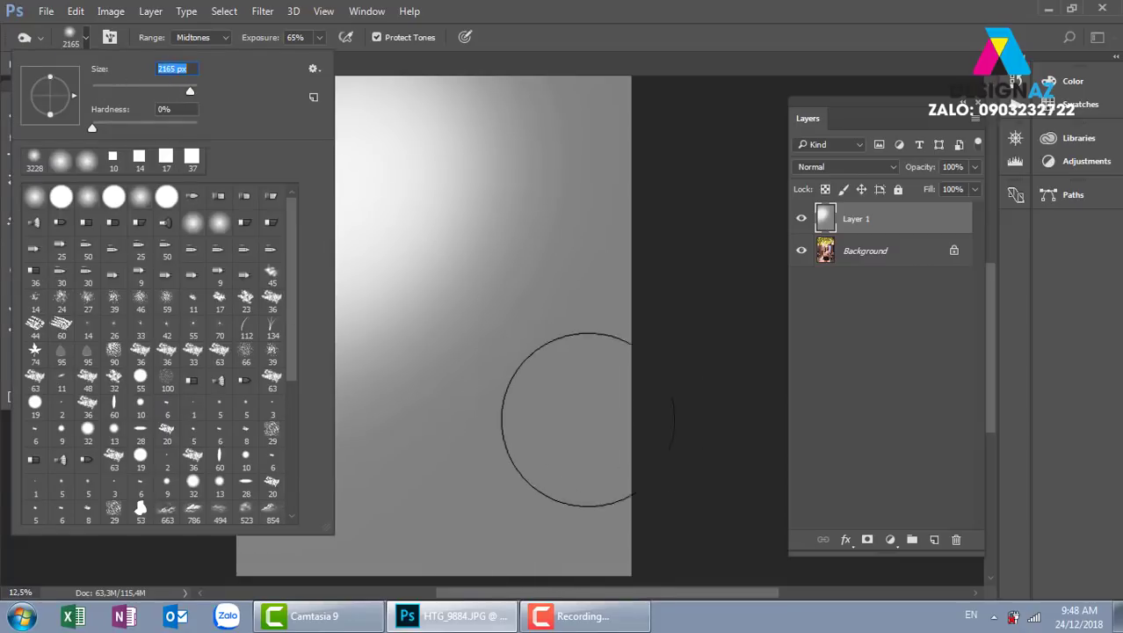
mouse_move(616, 448)
left_mouse_down()
mouse_move(588, 477)
mouse_move(313, 565)
mouse_move(679, 485)
mouse_move(692, 460)
mouse_move(656, 467)
mouse_move(625, 537)
mouse_move(456, 593)
mouse_move(370, 605)
mouse_move(671, 563)
mouse_move(647, 508)
mouse_move(638, 587)
mouse_move(655, 462)
mouse_move(631, 594)
mouse_move(672, 542)
mouse_move(543, 595)
mouse_move(377, 627)
mouse_move(606, 578)
mouse_move(670, 532)
mouse_move(439, 591)
mouse_move(238, 603)
left_mouse_up()
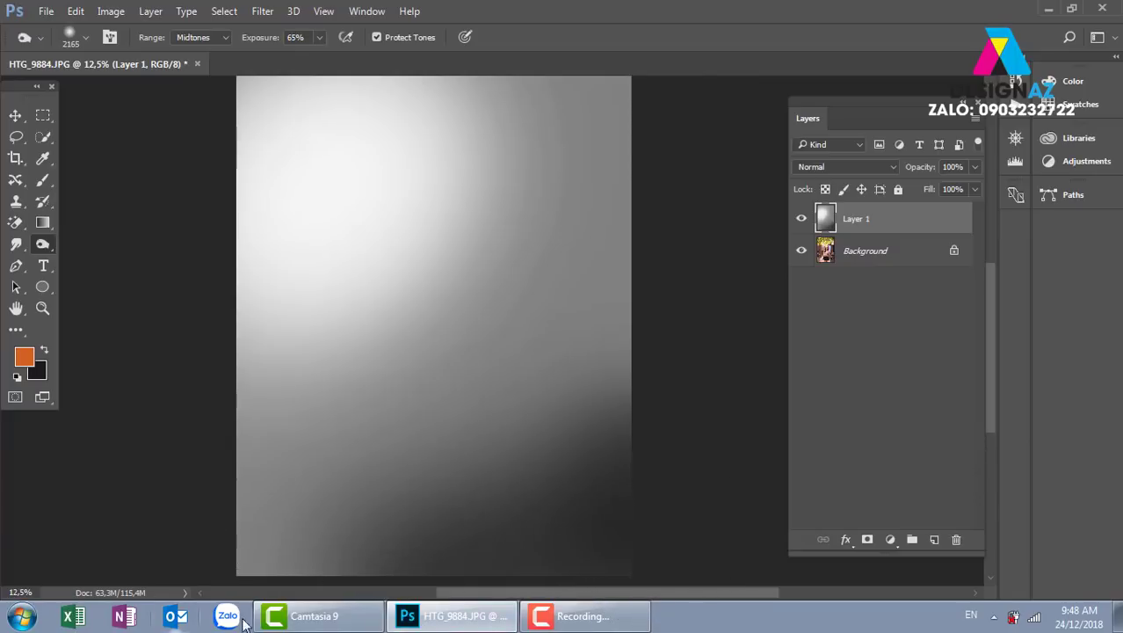
mouse_move(659, 476)
left_mouse_down()
mouse_move(697, 296)
mouse_move(744, 449)
left_mouse_up()
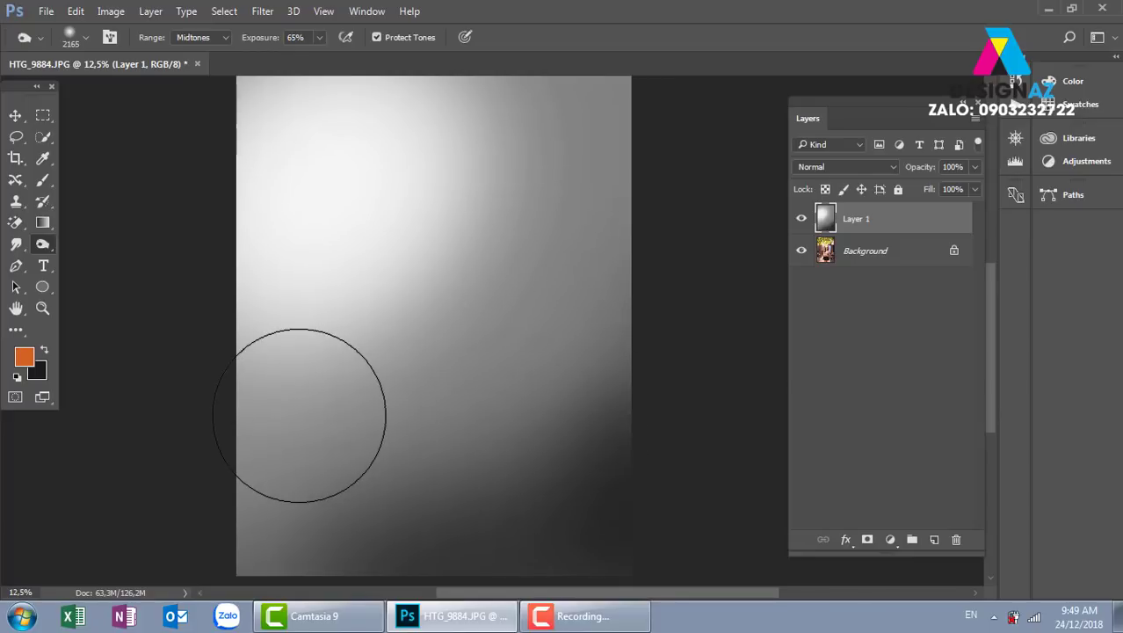
Set the dodged and burned layer to Overlay and compare the photo with the layer hidden and shown.
left_click(848, 167)
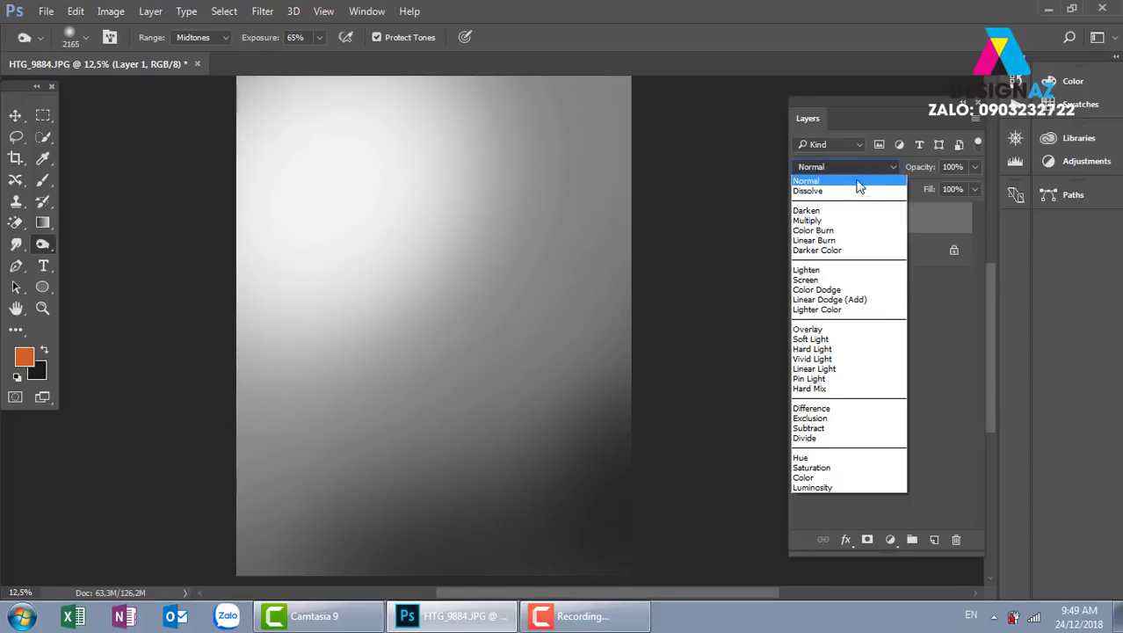
left_click(821, 329)
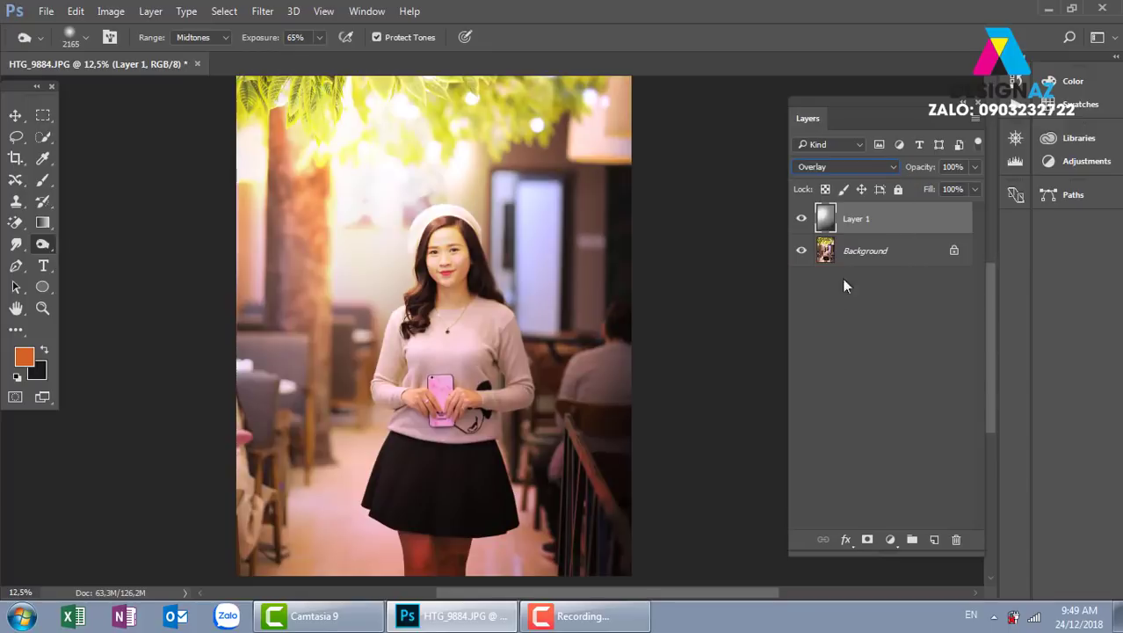
left_click(800, 218)
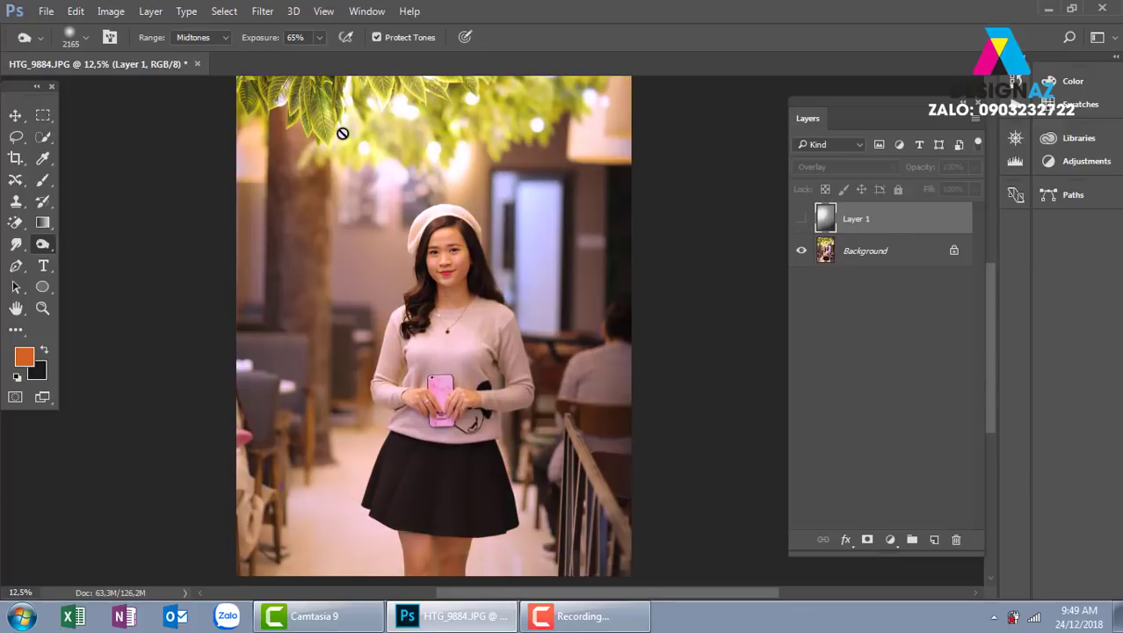
left_click(801, 220)
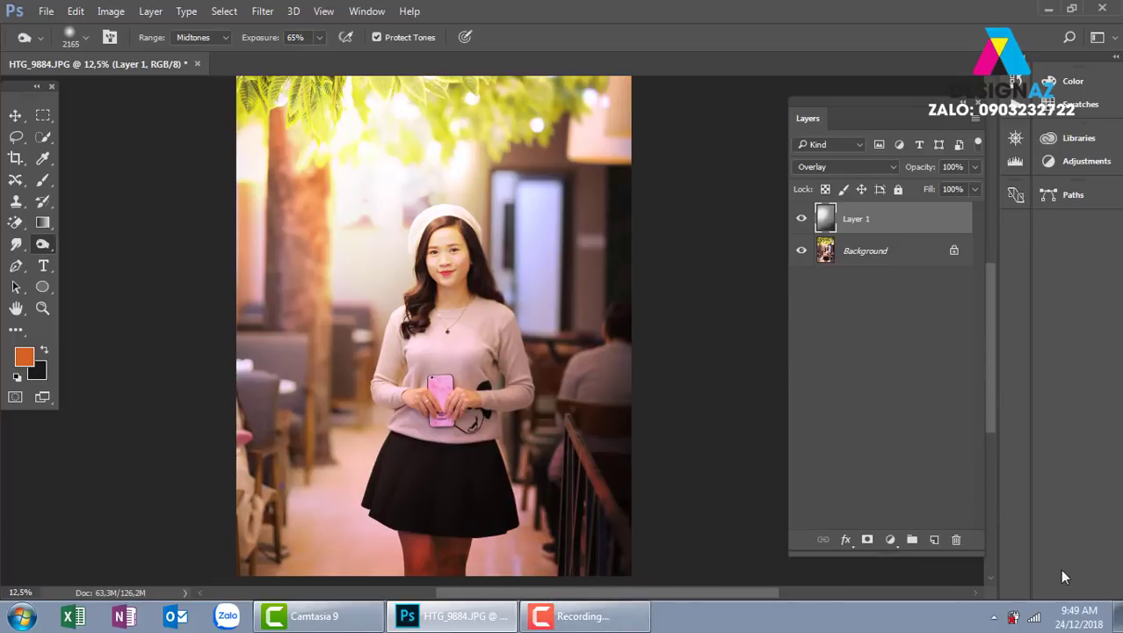
Delete the dodged and burned layer, leaving only the Background.
left_click(957, 539)
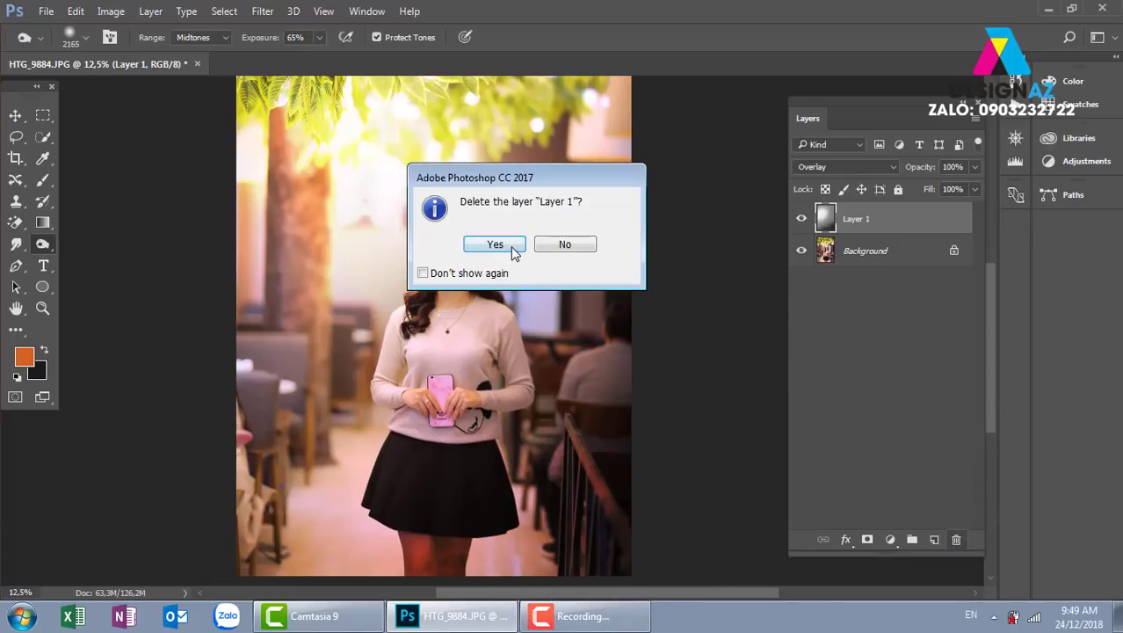
left_click(495, 249)
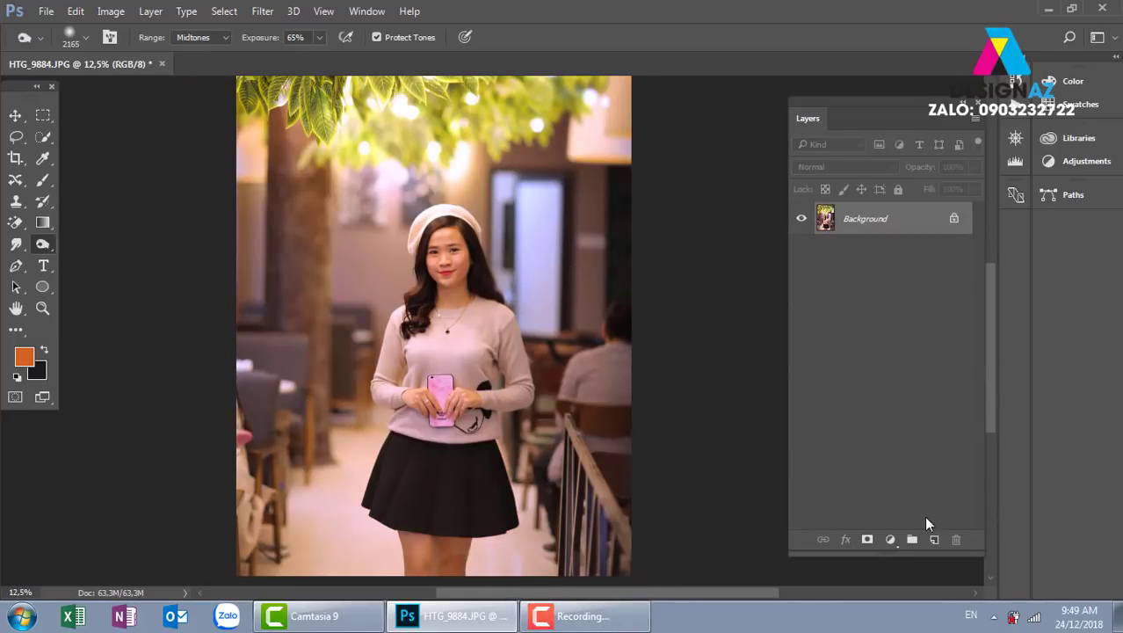
Add a new layer filled with 50% Gray, set its blend mode to Overlay, and have the Dodge tool ready.
left_click(934, 540)
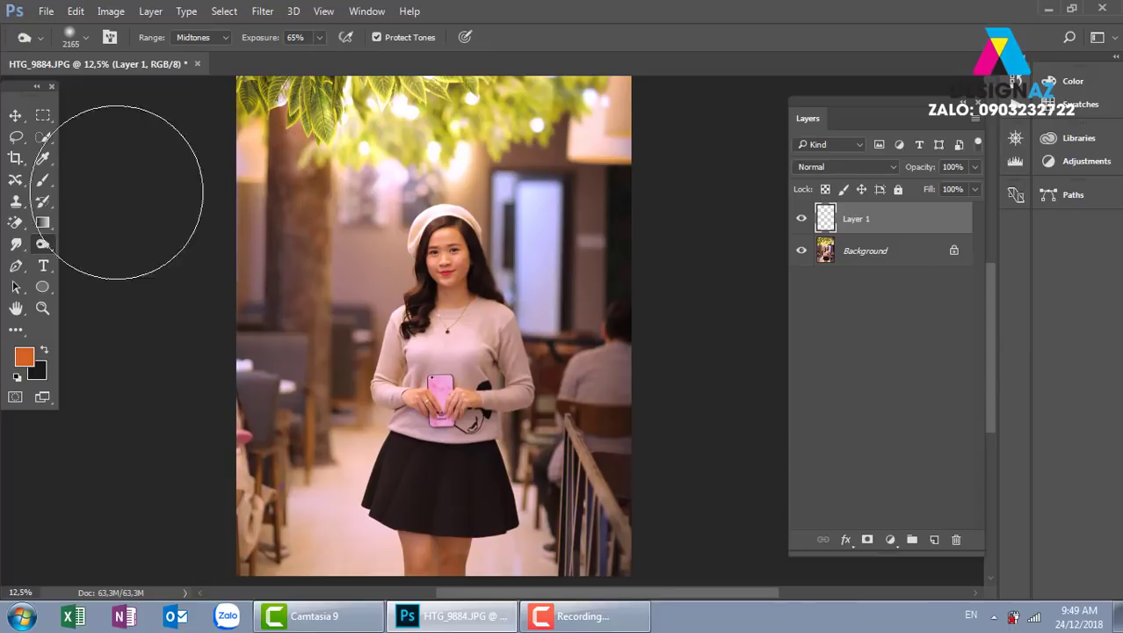
right_click(44, 245)
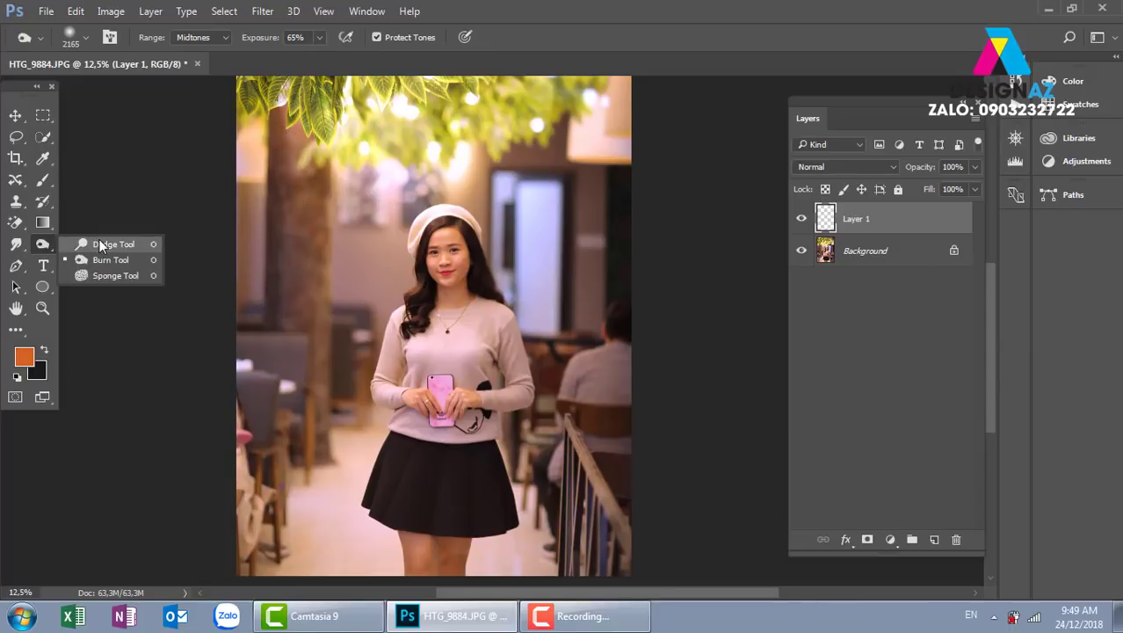
left_click(95, 259)
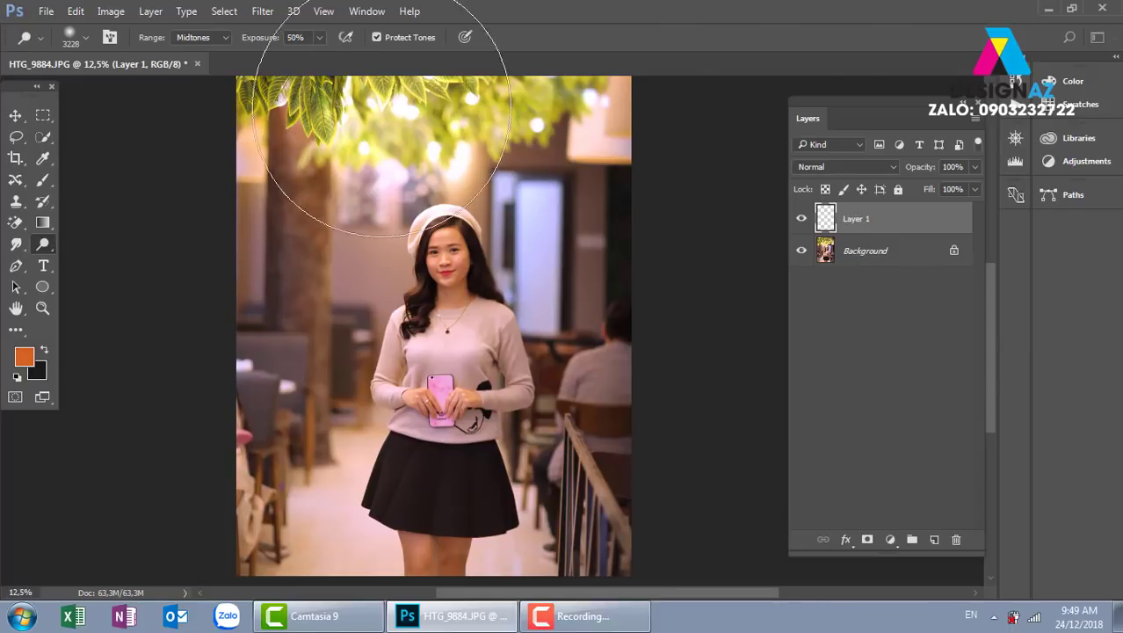
left_click(76, 11)
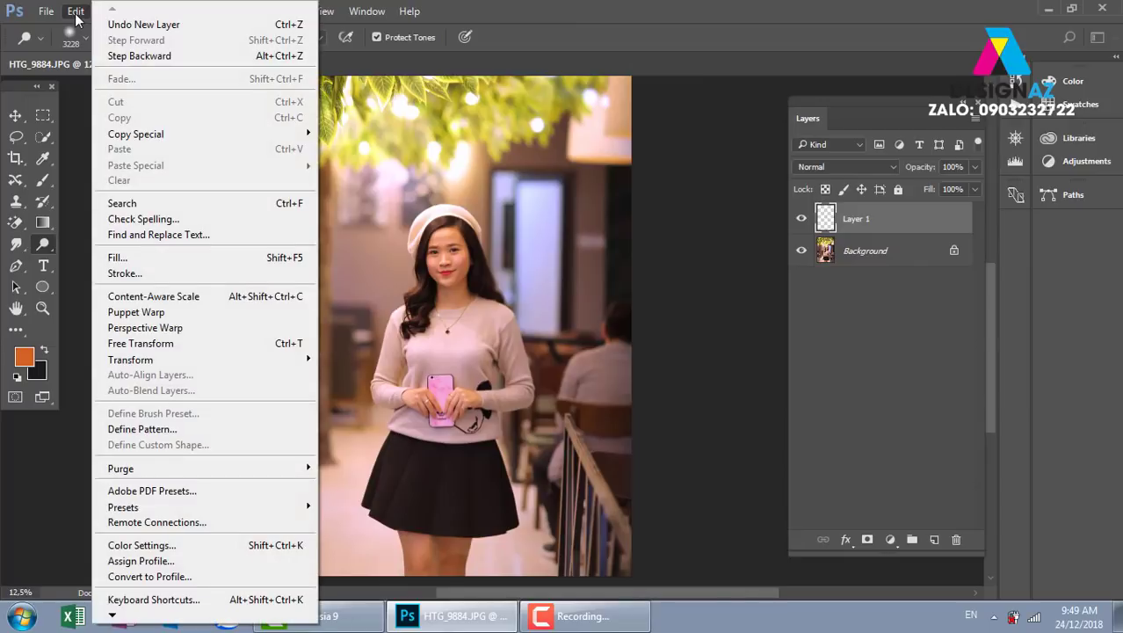
left_click(162, 254)
left_click(790, 130)
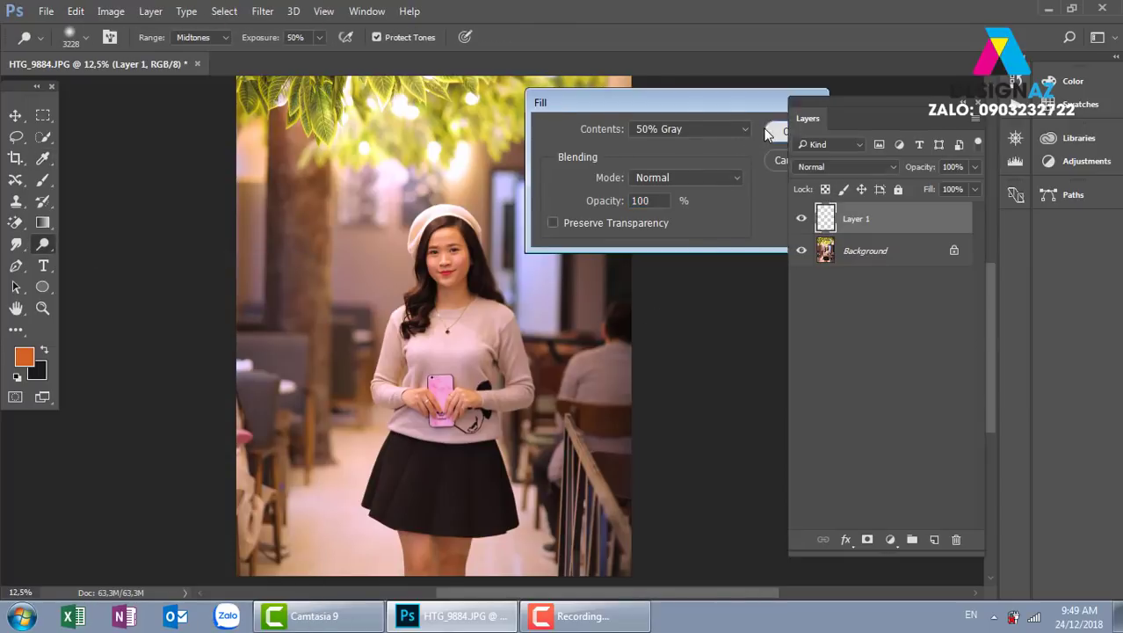
left_click(886, 167)
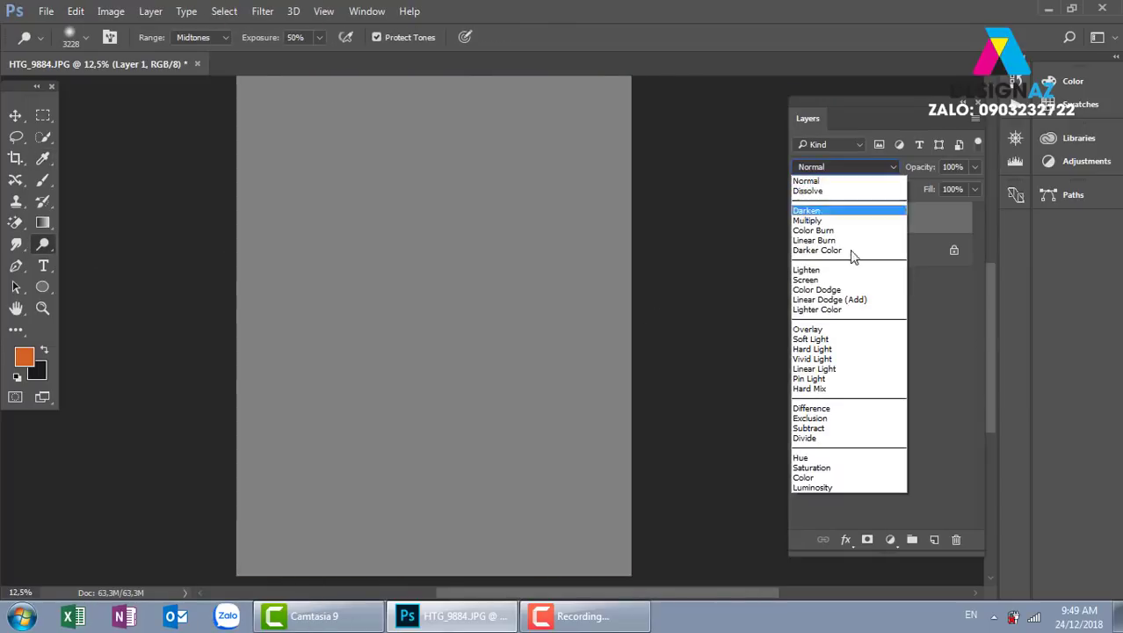
left_click(827, 331)
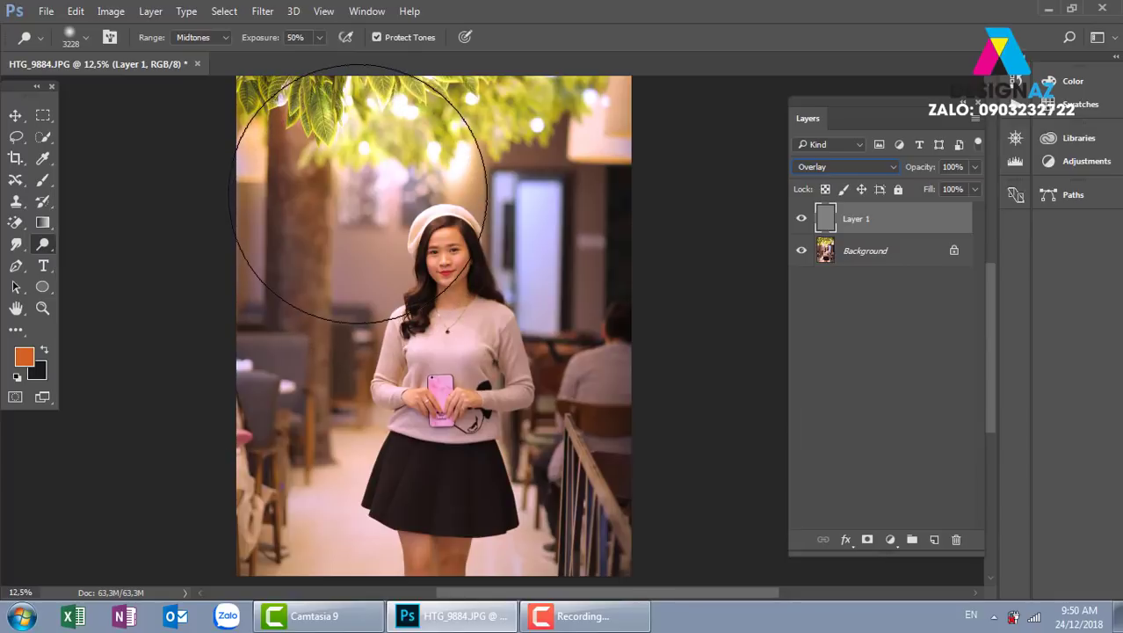
Dodge the tree trunk and foliage in the photo's upper-left area on the Overlay layer with a 1932 px brush.
left_click_drag(359, 195, 282, 214)
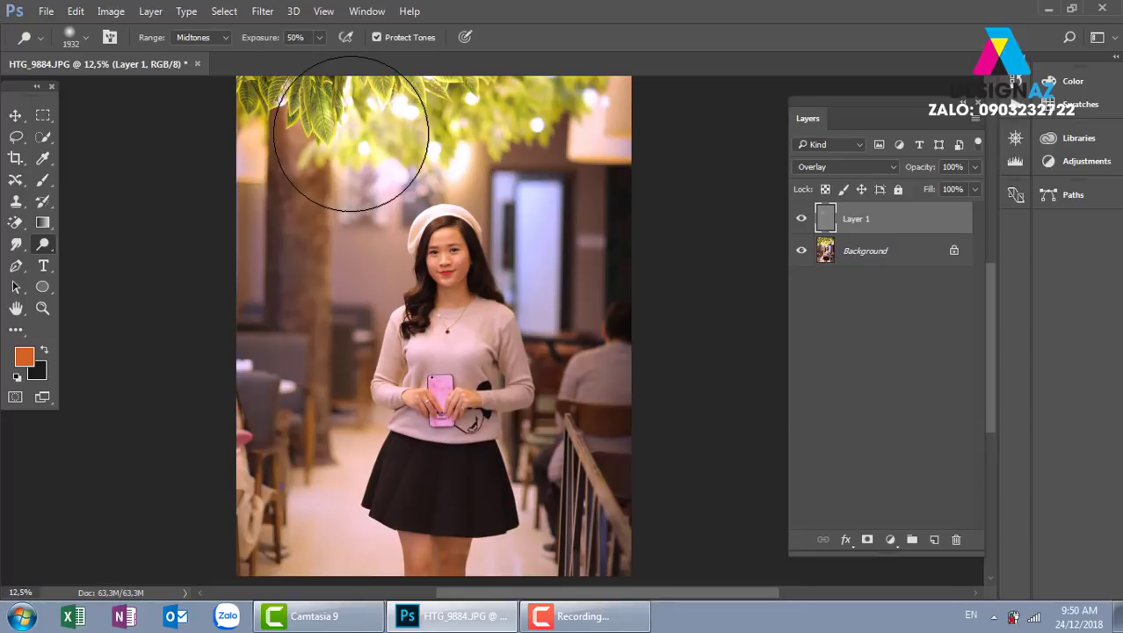
left_click(320, 209)
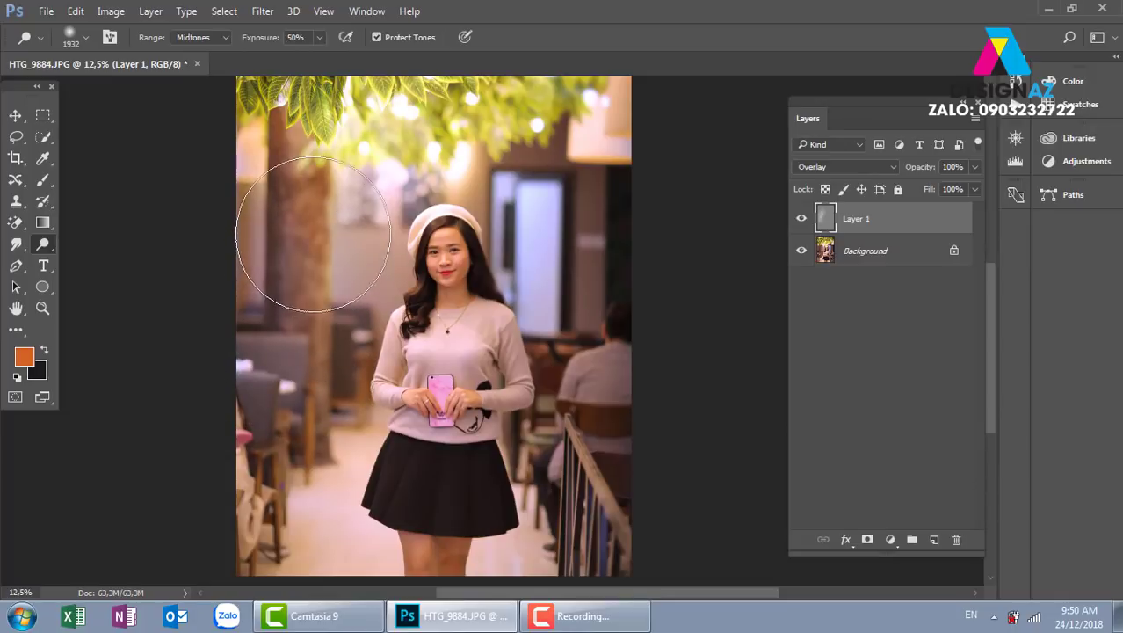
left_click(326, 151)
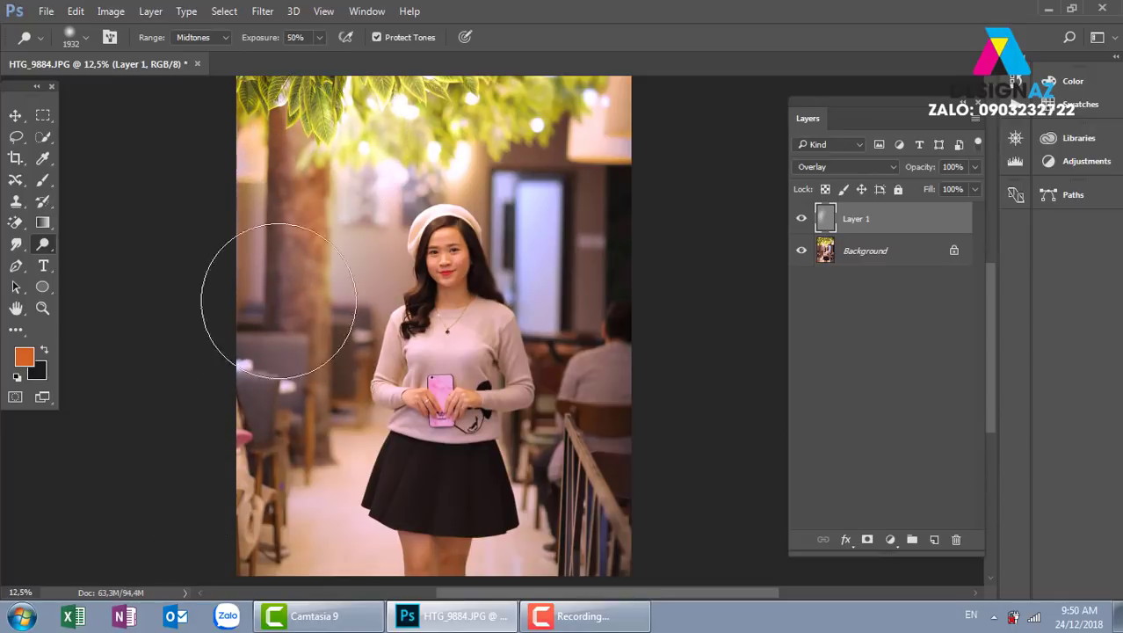
Compare the Overlay layer hidden and shown, and burn the seated man, railing and lower-left floor with a 2165 px brush at 65% exposure.
left_click(802, 221)
left_click(802, 221)
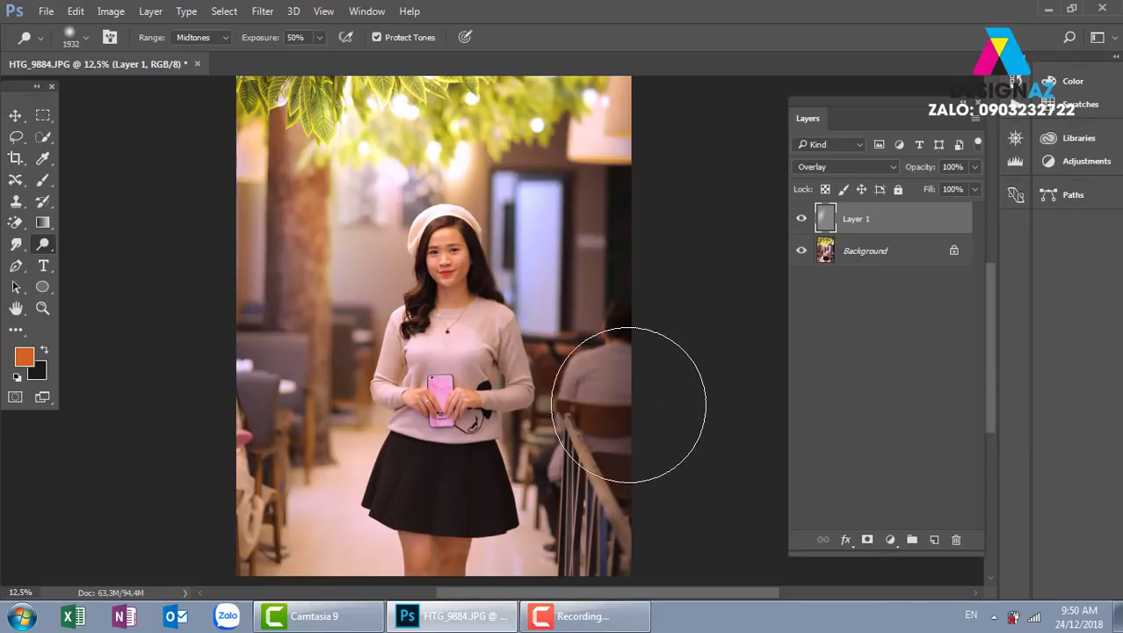
right_click(43, 246)
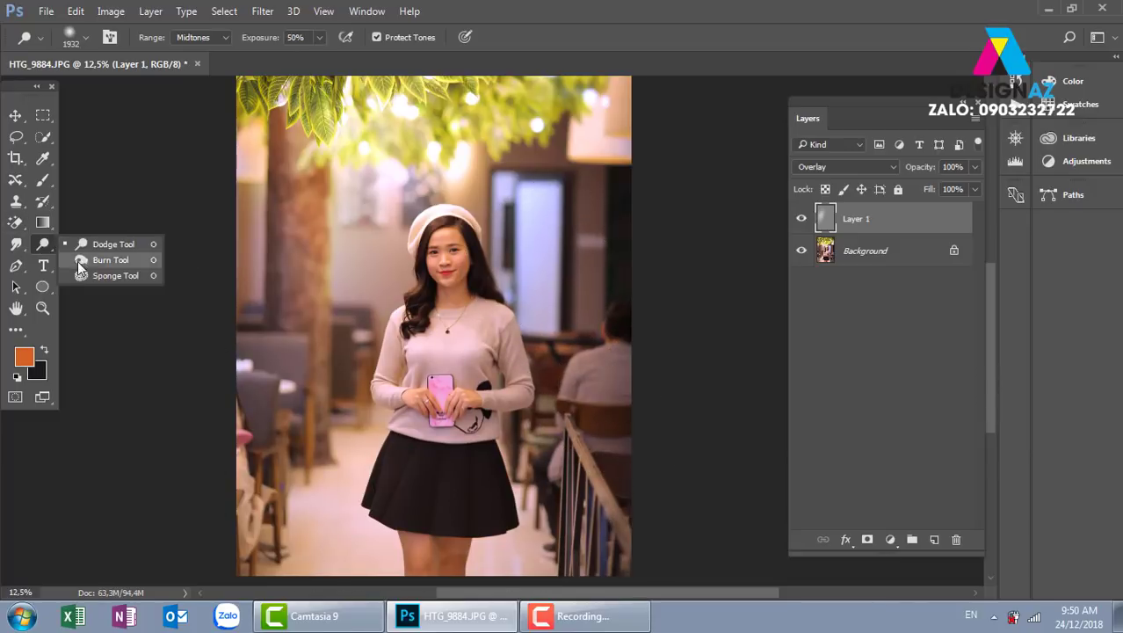
left_click(83, 261)
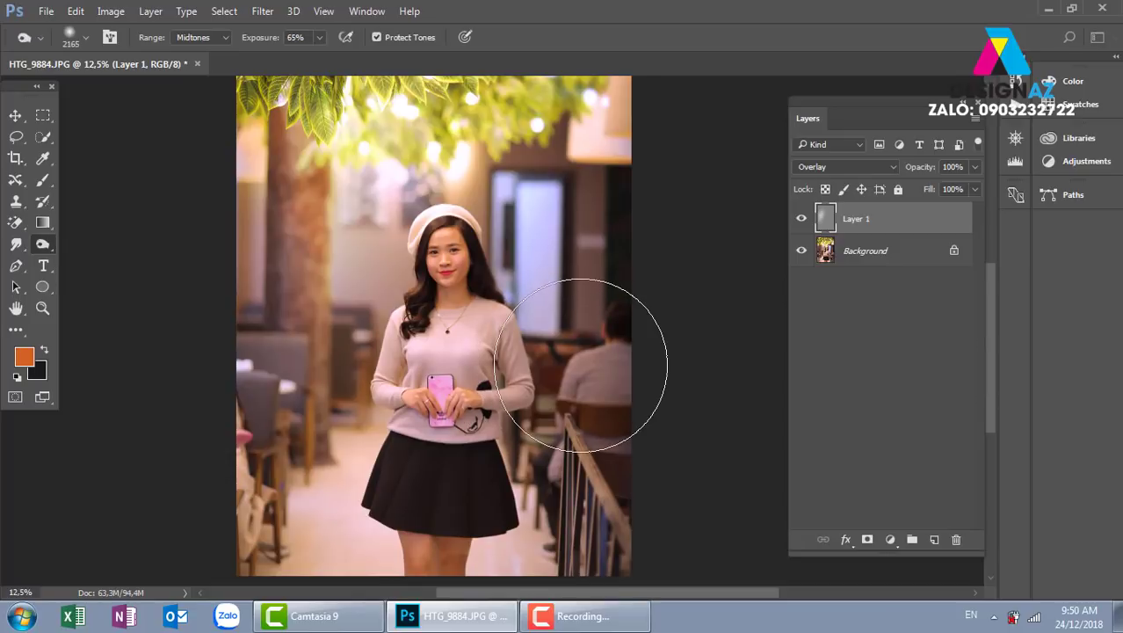
left_click(581, 366)
left_click(561, 489)
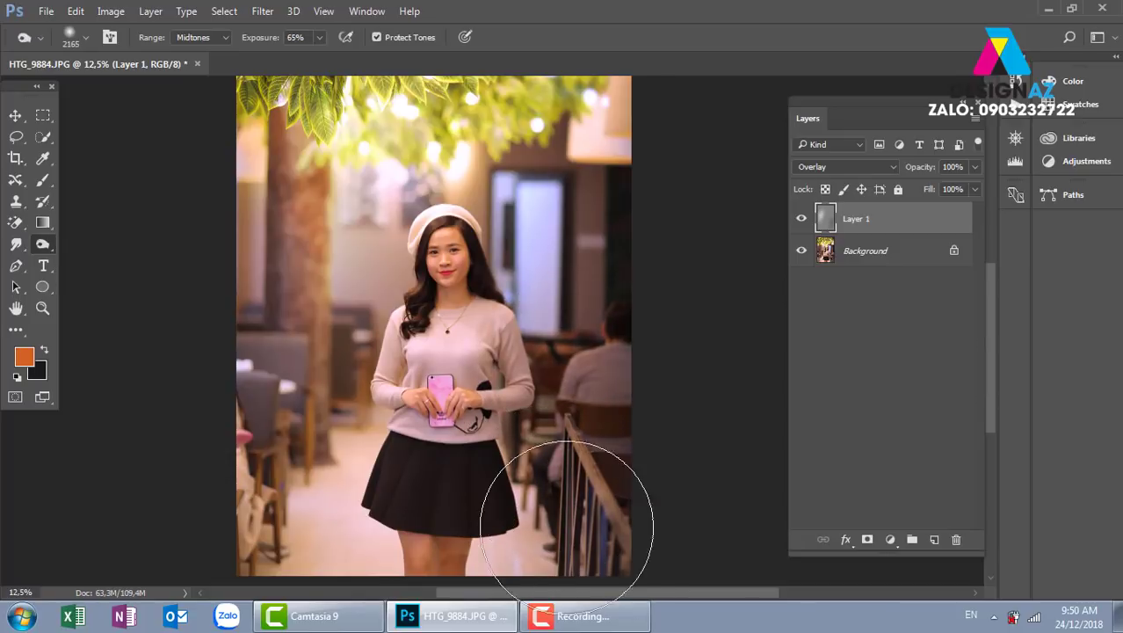
left_click(569, 519)
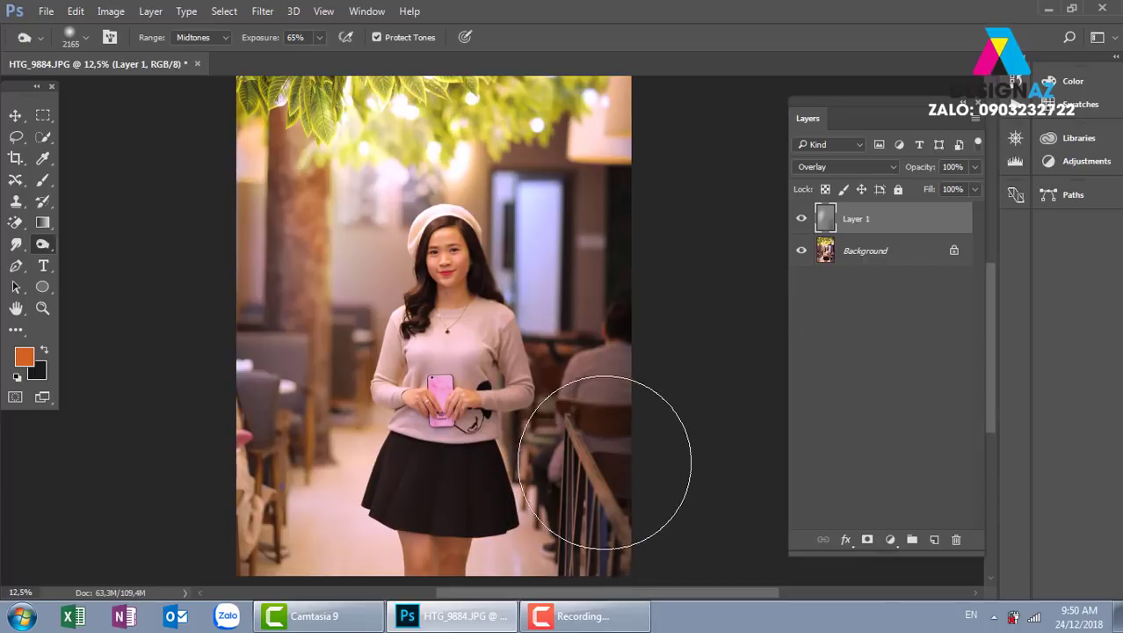
left_click(601, 448)
left_click(620, 343)
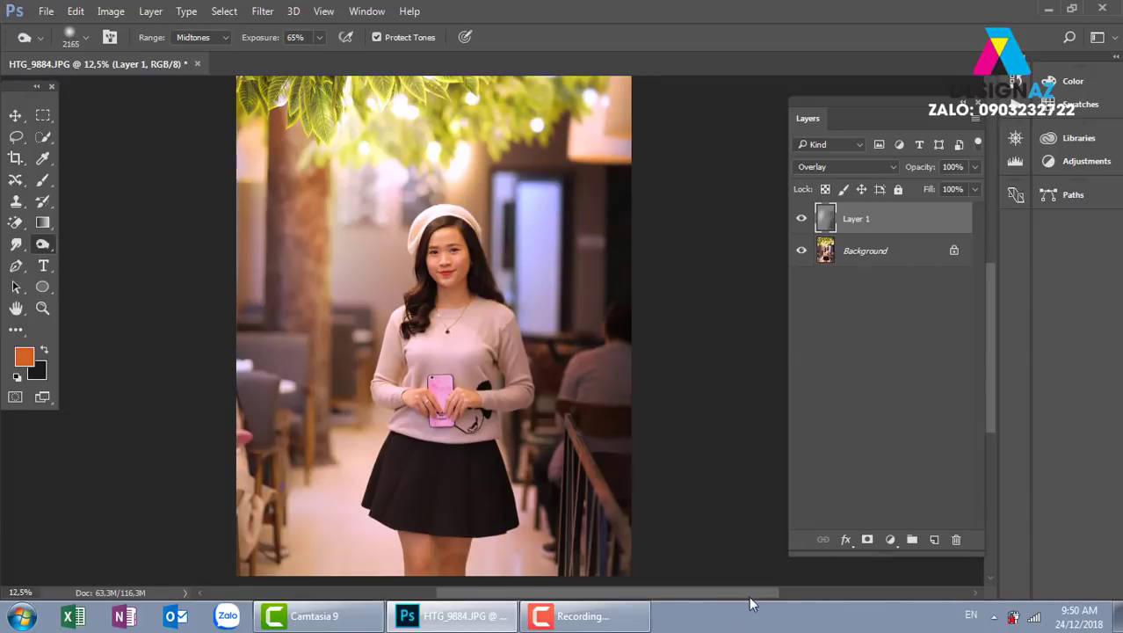
left_click(294, 545)
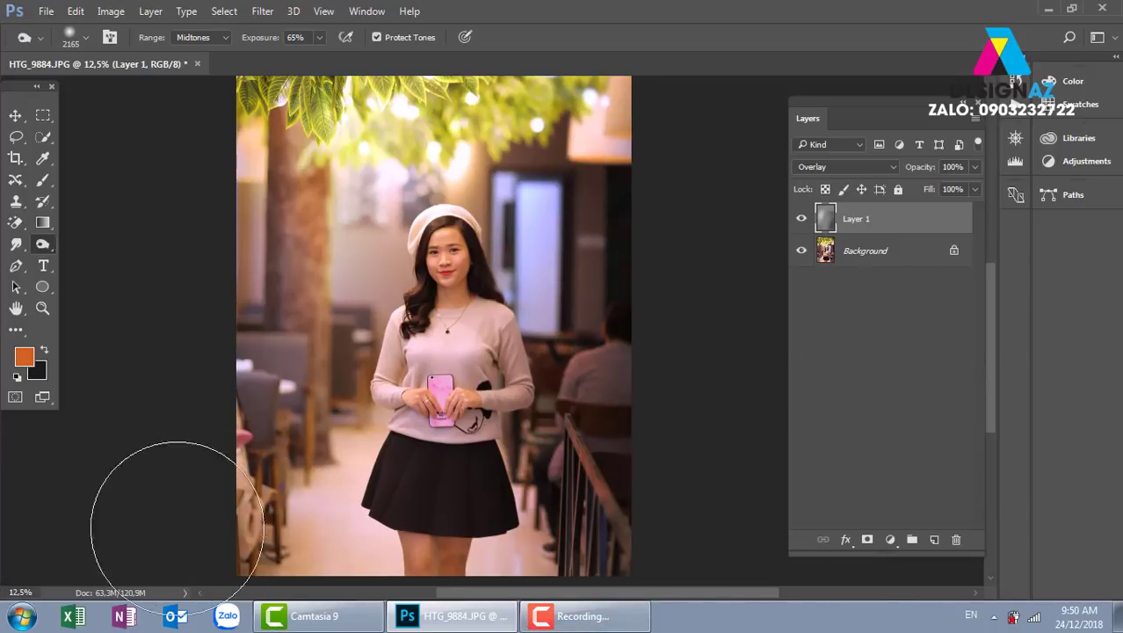
Compare the photo with the dodged and burned Overlay layer hidden and shown.
left_click(802, 219)
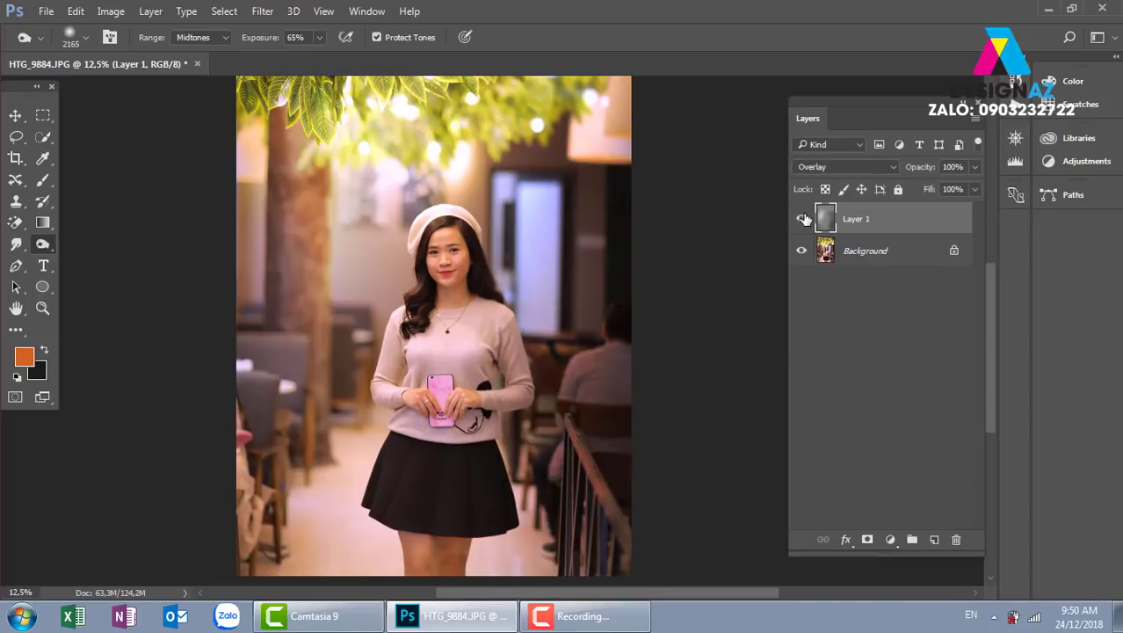
left_click(803, 218)
left_click(802, 219)
Switch to the Dodge tool and reduce its brush to 96 px at the gray chairs behind the woman.
key("ctrl+plus")
key("ctrl+plus")
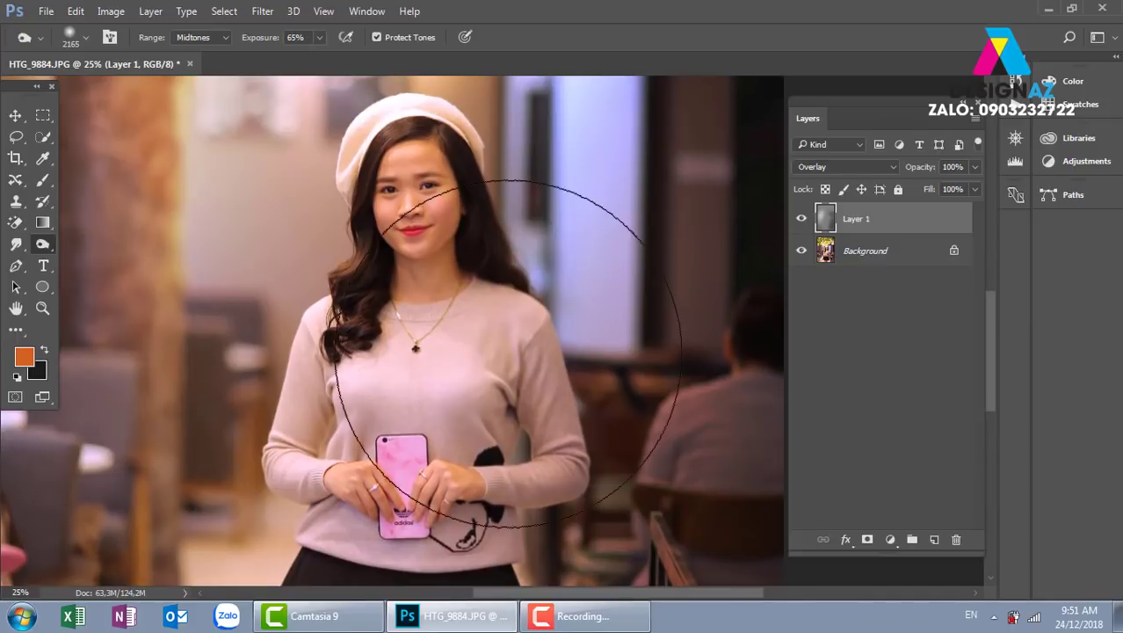
left_click_drag(367, 339, 690, 266)
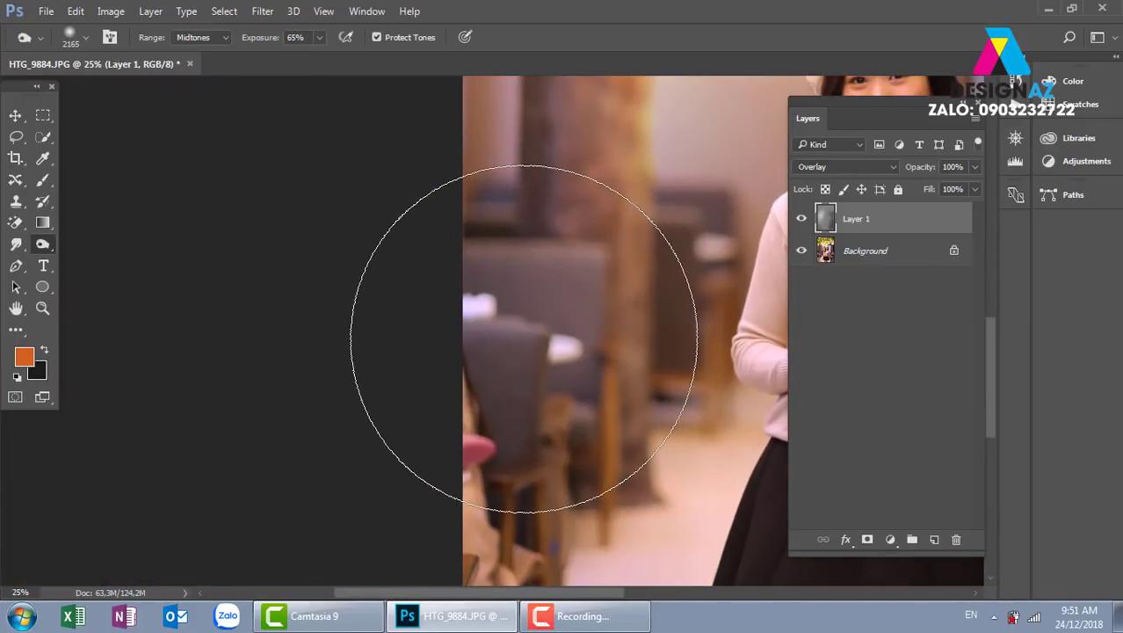
key("ctrl+plus")
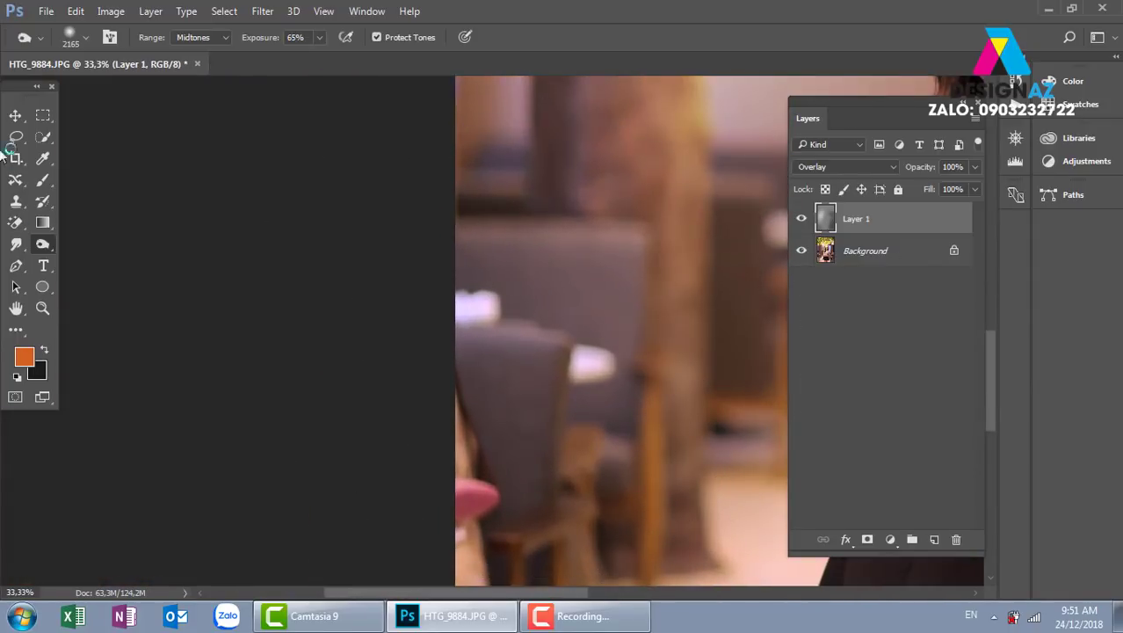
right_click(48, 244)
left_click(125, 245)
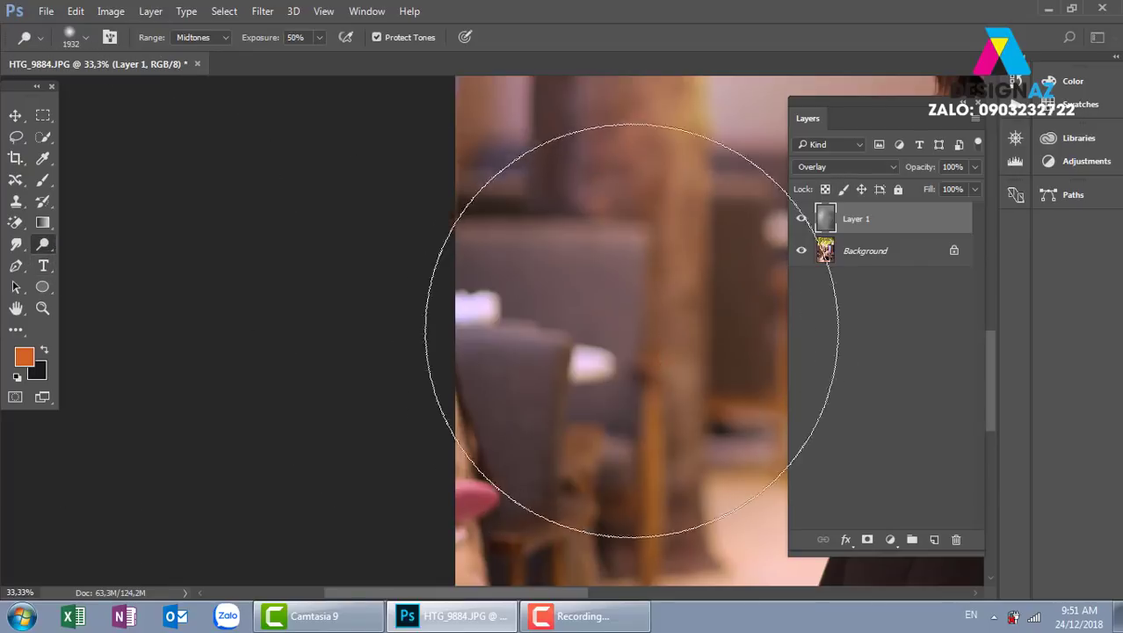
right_click(581, 290)
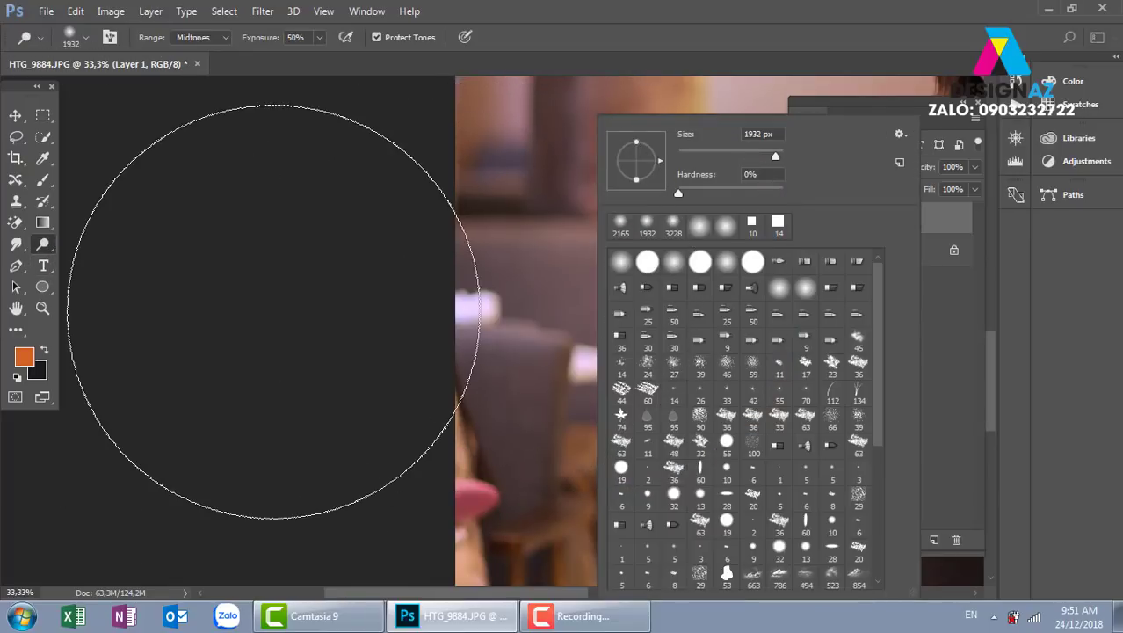
left_click(274, 312)
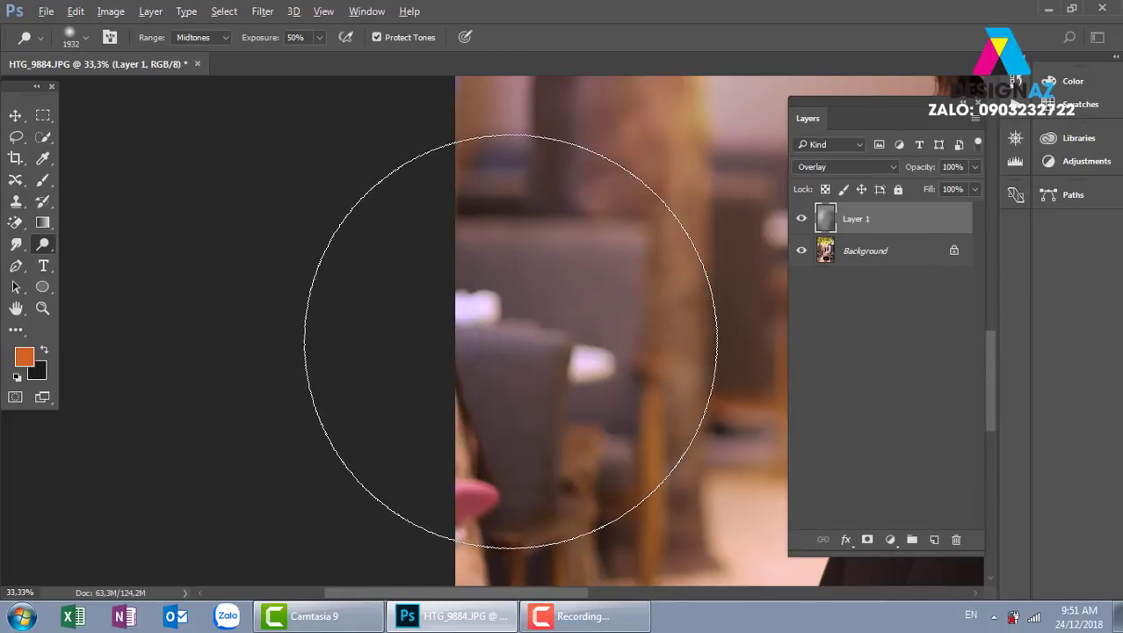
mouse_move(511, 341)
left_mouse_down()
mouse_move(243, 349)
mouse_move(278, 354)
mouse_move(259, 359)
left_mouse_up()
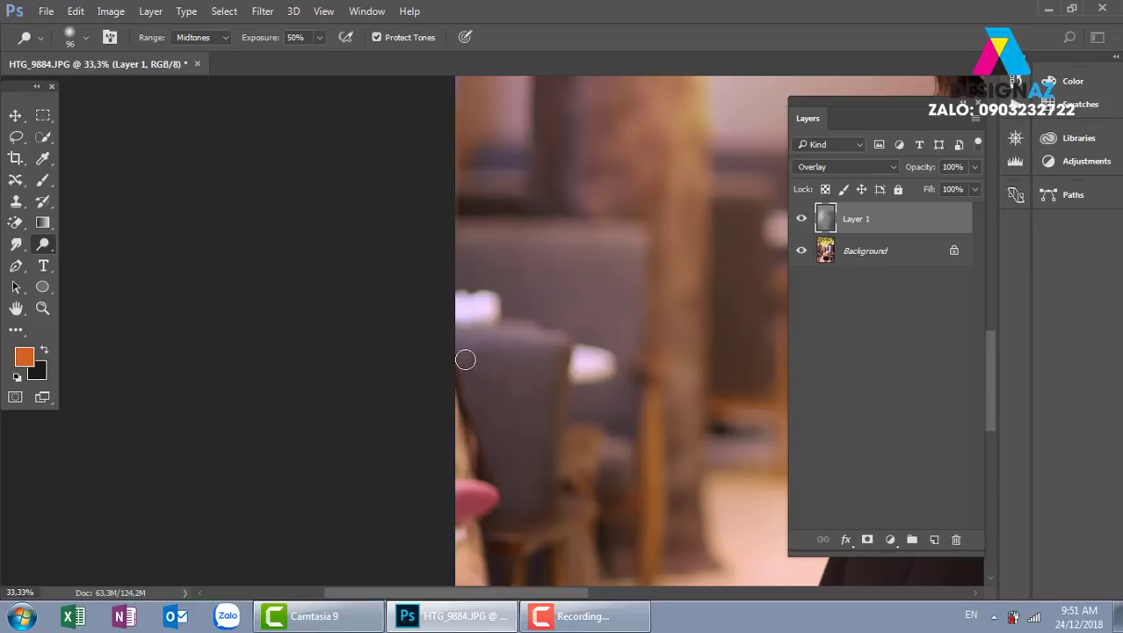
Dodge highlights along the tops and side edges of the blurred chair backs at the photo's left edge on Layer 1.
left_click_drag(466, 340, 552, 350)
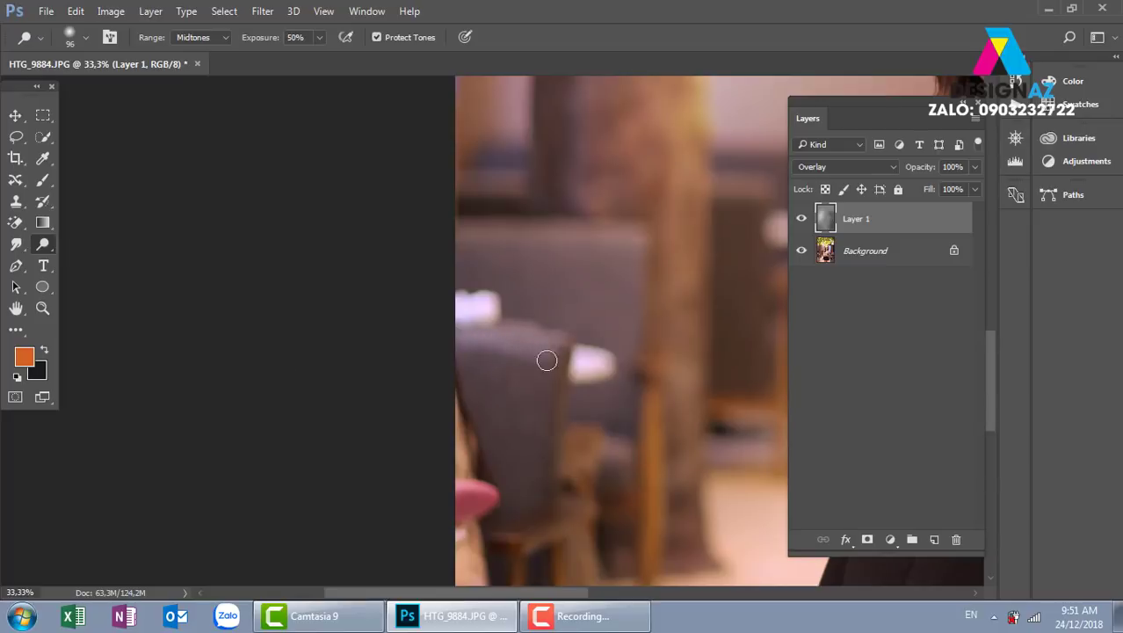
key("ctrl+z")
mouse_move(457, 340)
left_mouse_down()
mouse_move(554, 341)
mouse_move(532, 544)
left_mouse_up()
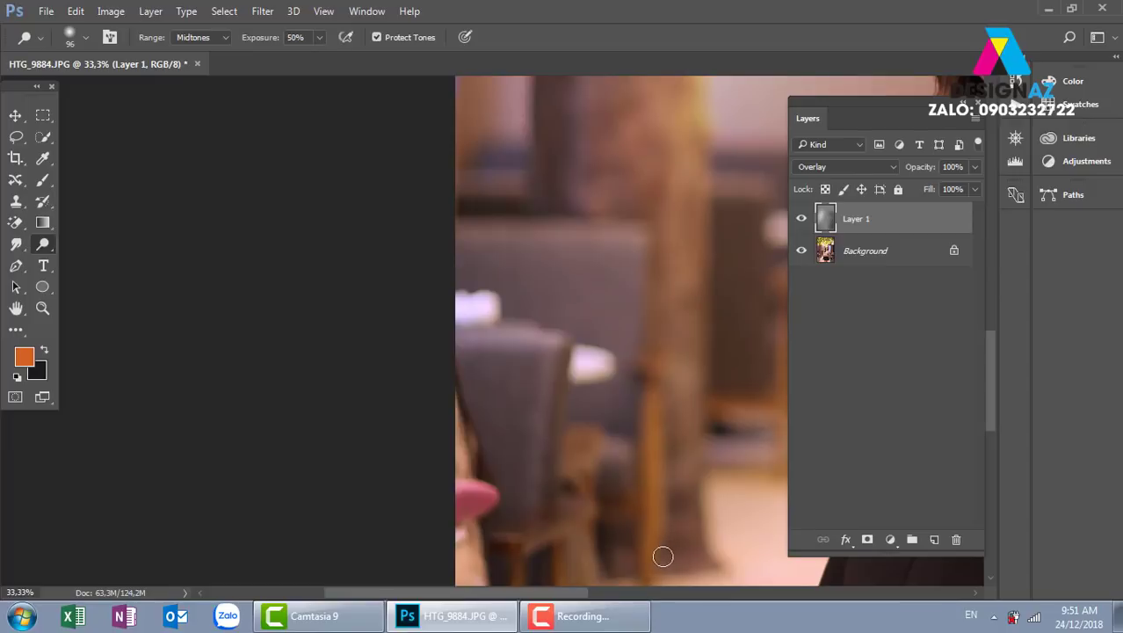
left_click(800, 220)
left_click(801, 220)
left_click_drag(517, 240, 632, 241)
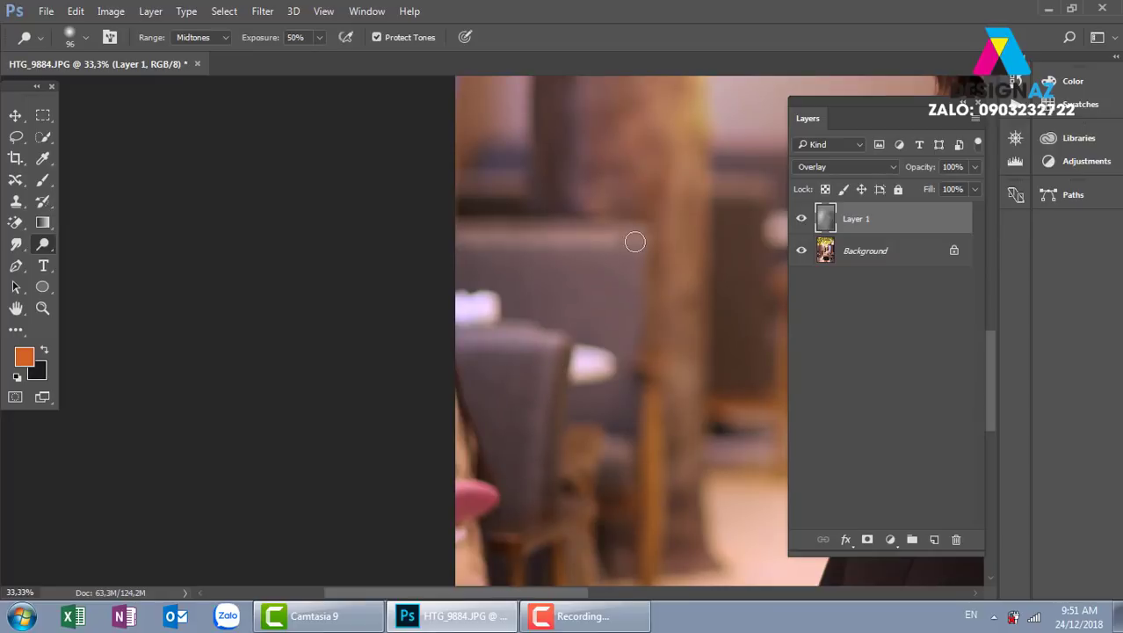
left_click_drag(628, 295, 624, 422)
Dodge highlights on the shoulder and sleeve of the seated man behind the woman, and the table edge beside him.
key("ctrl+minus")
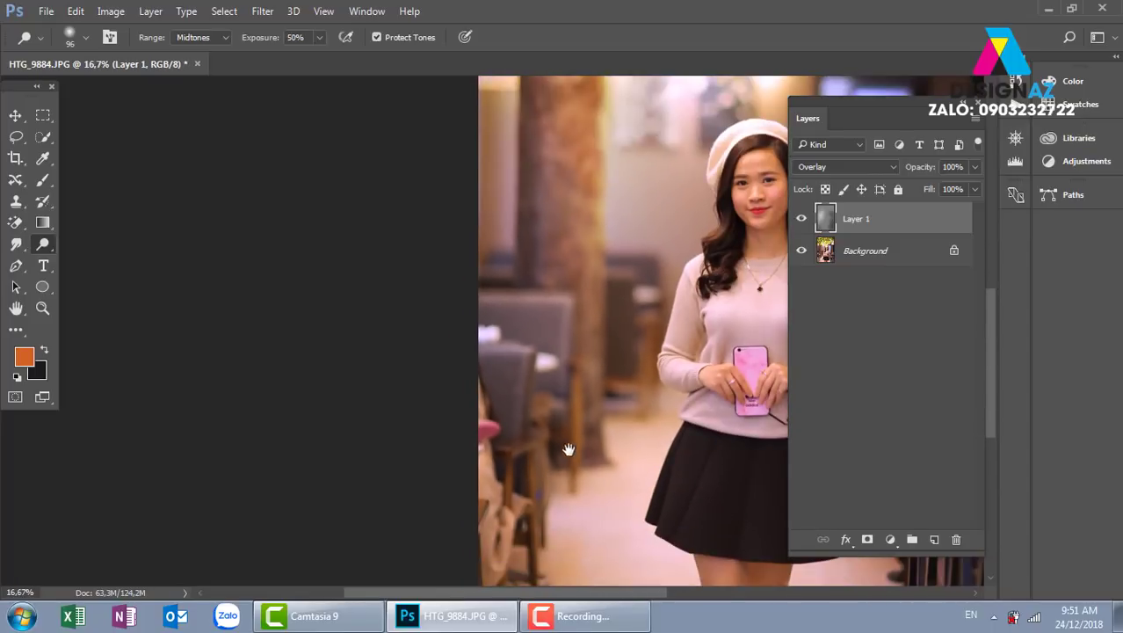
left_click_drag(569, 449, 334, 394)
left_click_drag(526, 465, 358, 513)
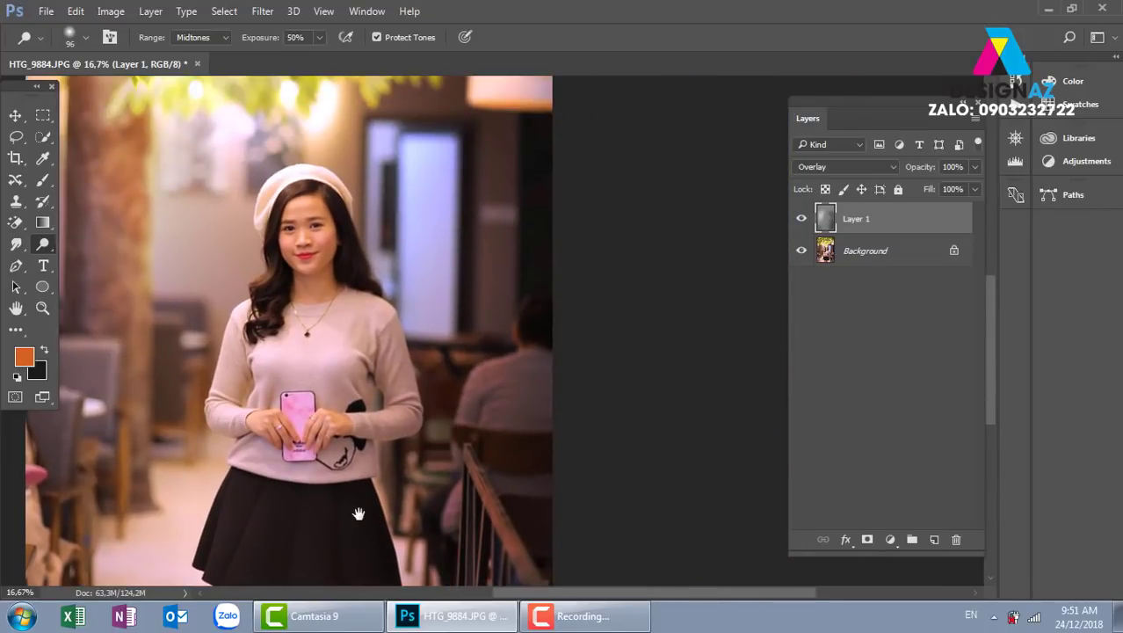
key("ctrl+plus")
key("ctrl+plus")
key("ctrl+plus")
left_click_drag(514, 469, 485, 336)
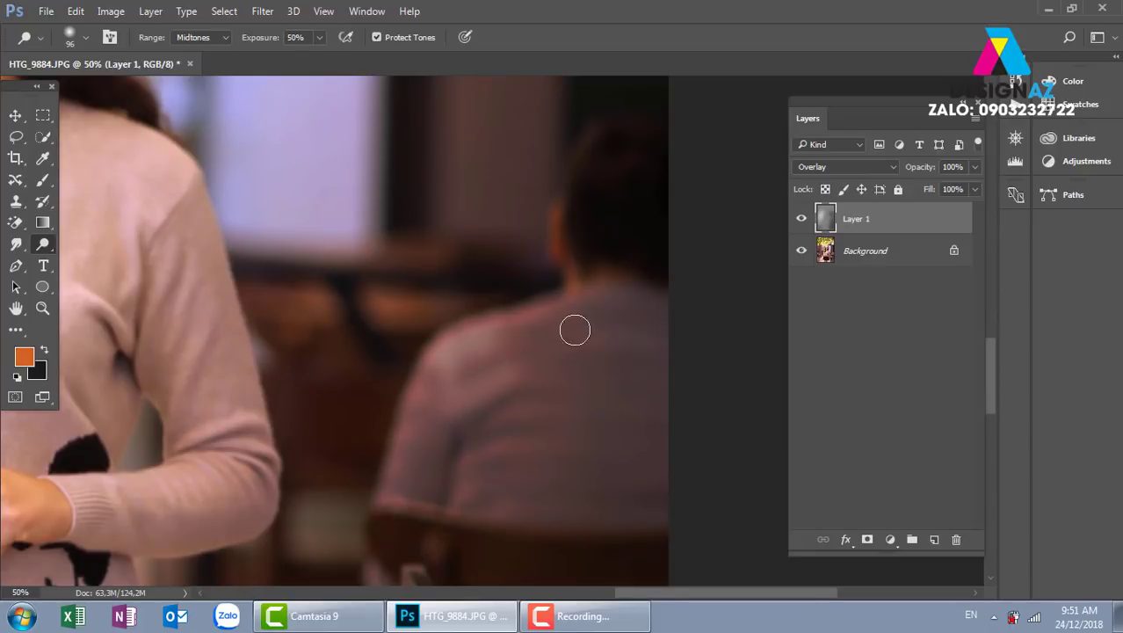
mouse_move(439, 372)
left_mouse_down()
mouse_move(441, 344)
mouse_move(459, 333)
mouse_move(483, 352)
left_mouse_up()
left_click_drag(449, 460, 459, 387)
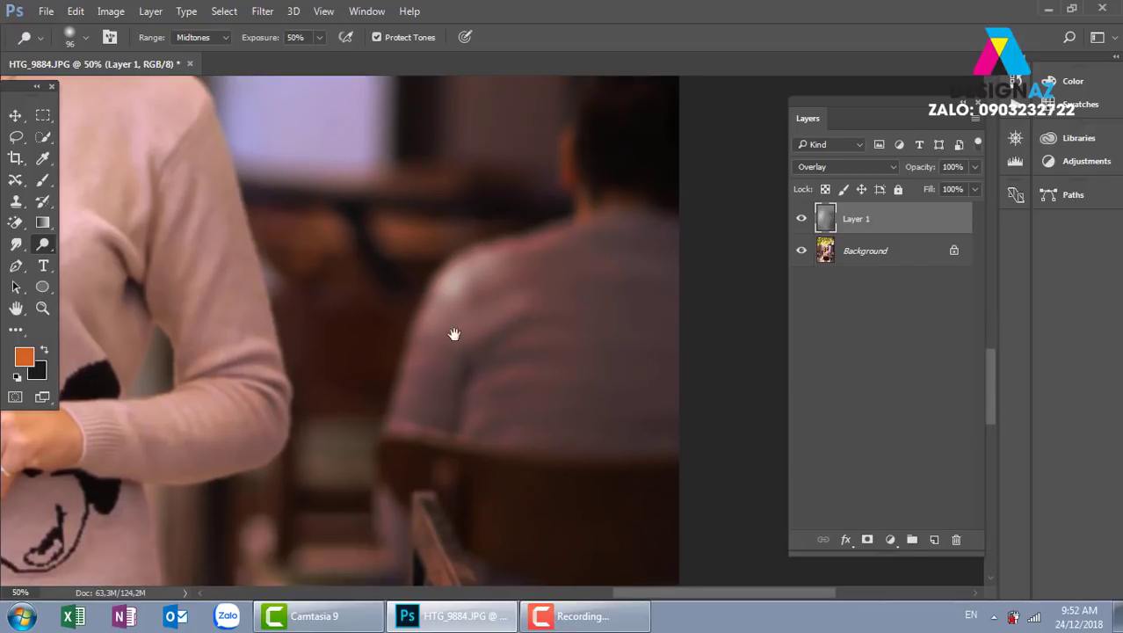
mouse_move(443, 300)
left_mouse_down()
mouse_move(402, 391)
mouse_move(400, 427)
left_mouse_up()
left_click_drag(389, 230, 415, 230)
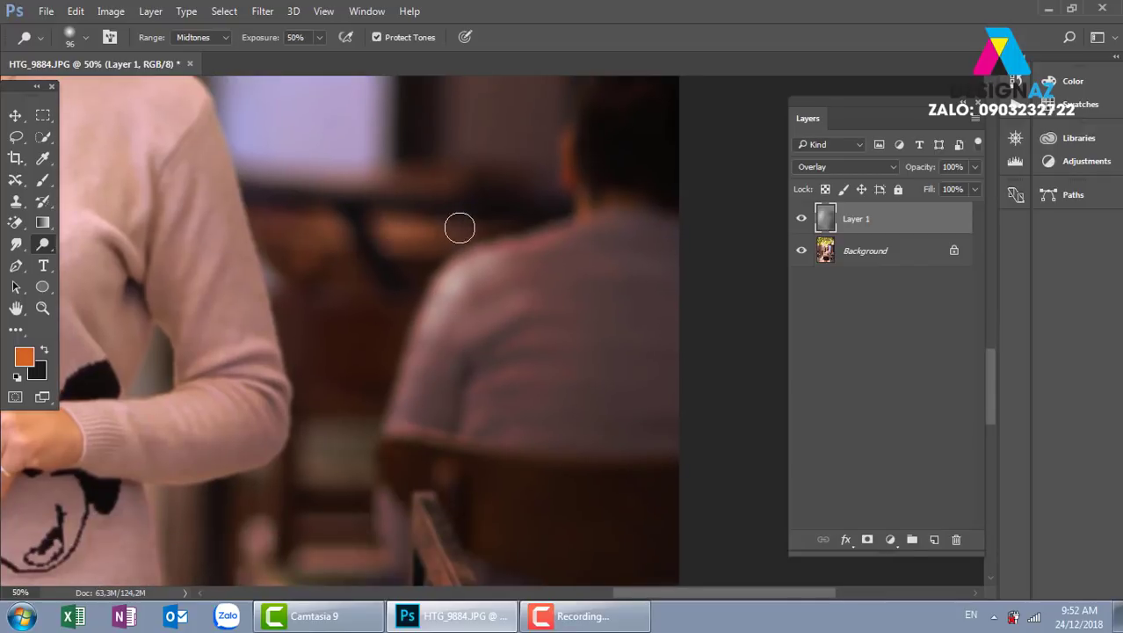
Reduce the Dodge brush to 32 px and brighten the stair handrail with a straight highlight along its length.
left_click_drag(419, 314, 469, 215)
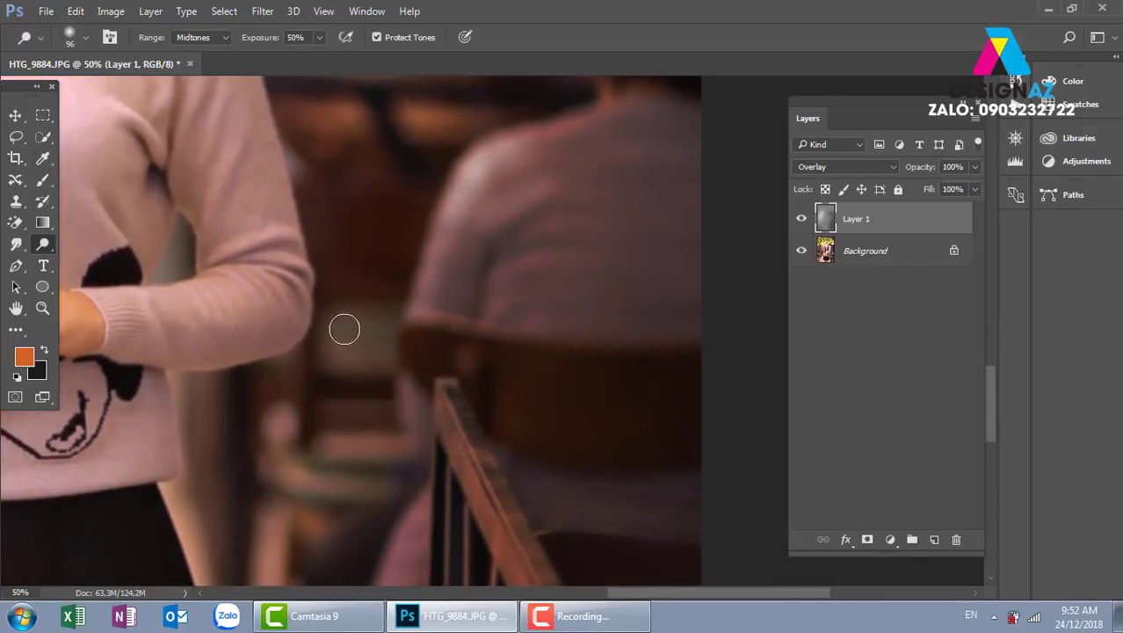
mouse_move(340, 367)
left_mouse_down()
mouse_move(388, 441)
mouse_move(320, 446)
mouse_move(296, 471)
mouse_move(331, 509)
mouse_move(293, 378)
left_mouse_up()
left_click_drag(511, 408, 407, 281)
left_click_drag(476, 459, 426, 384)
right_click(304, 201)
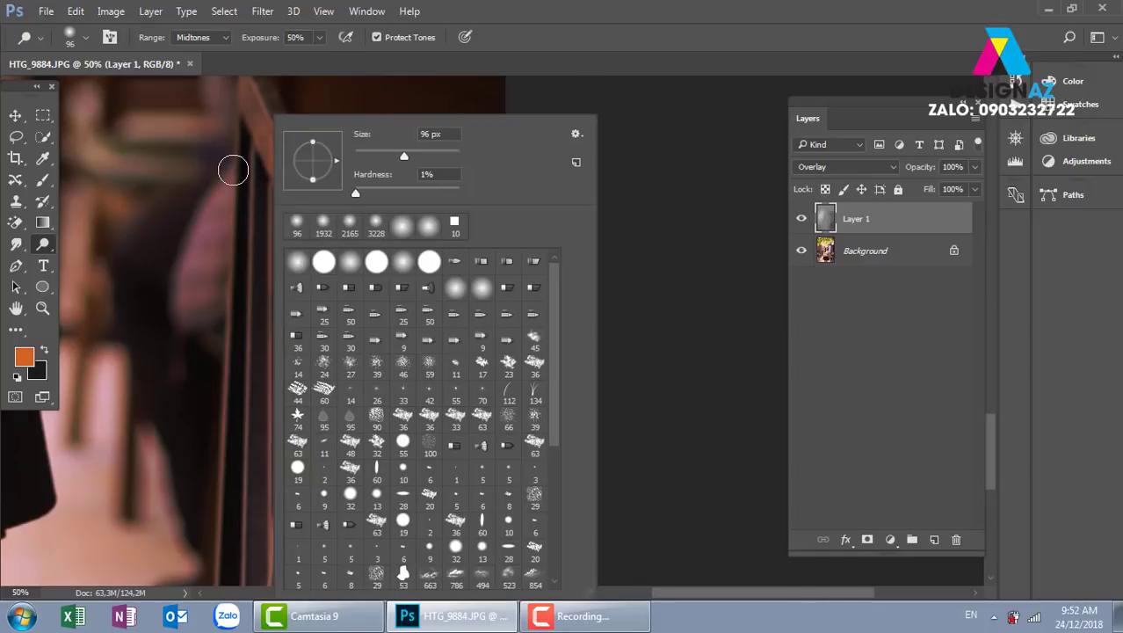
left_click_drag(233, 170, 216, 170)
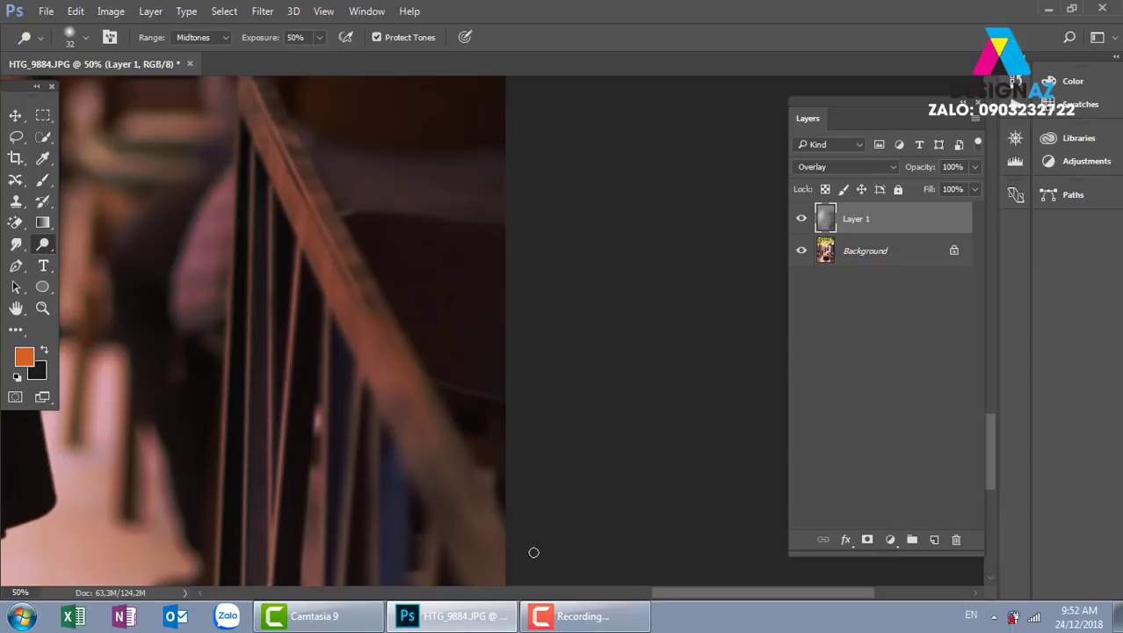
left_click(504, 567, "shift")
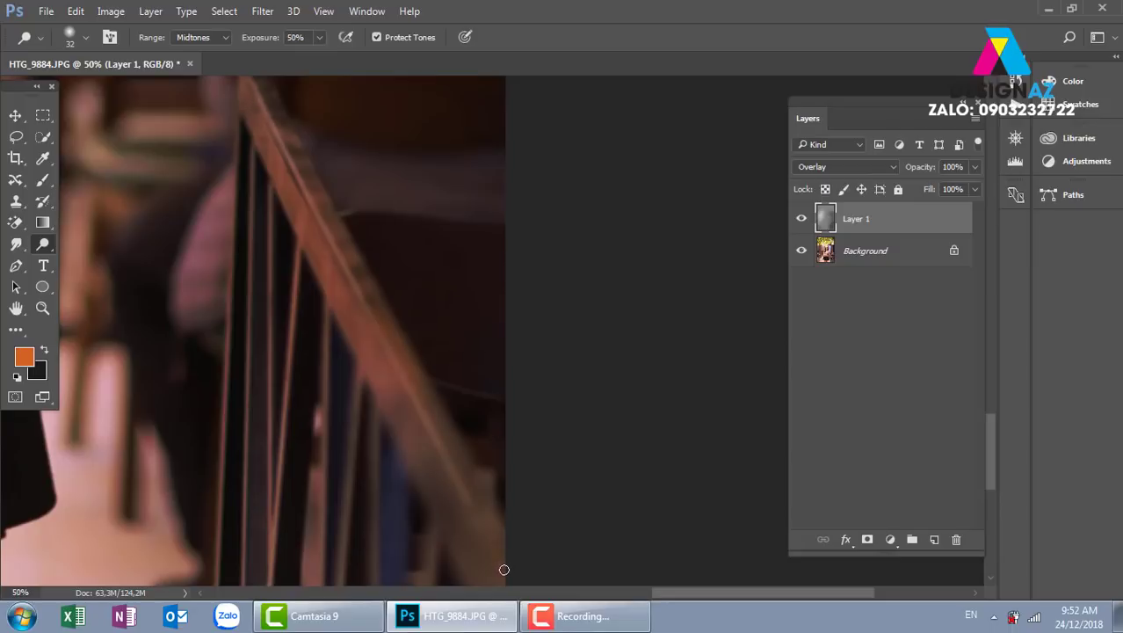
Review the whole retouched photo, then close HTG_9884.JPG without saving the changes.
left_click_drag(569, 494, 592, 464)
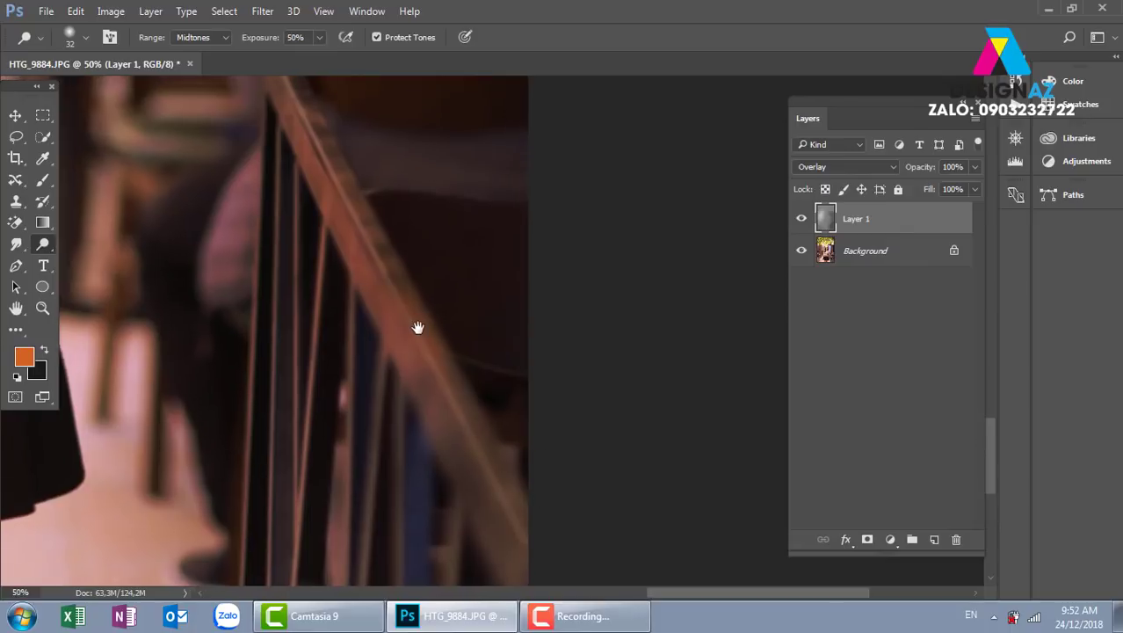
key("ctrl+minus")
key("ctrl+minus")
key("ctrl+minus")
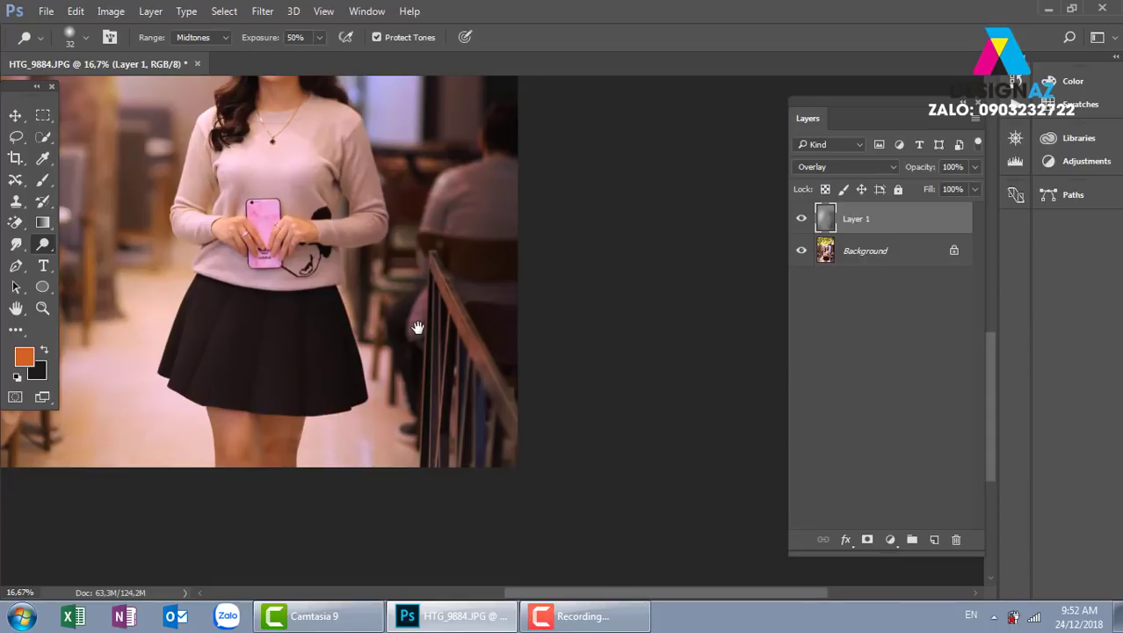
key("ctrl+minus")
key("ctrl+minus")
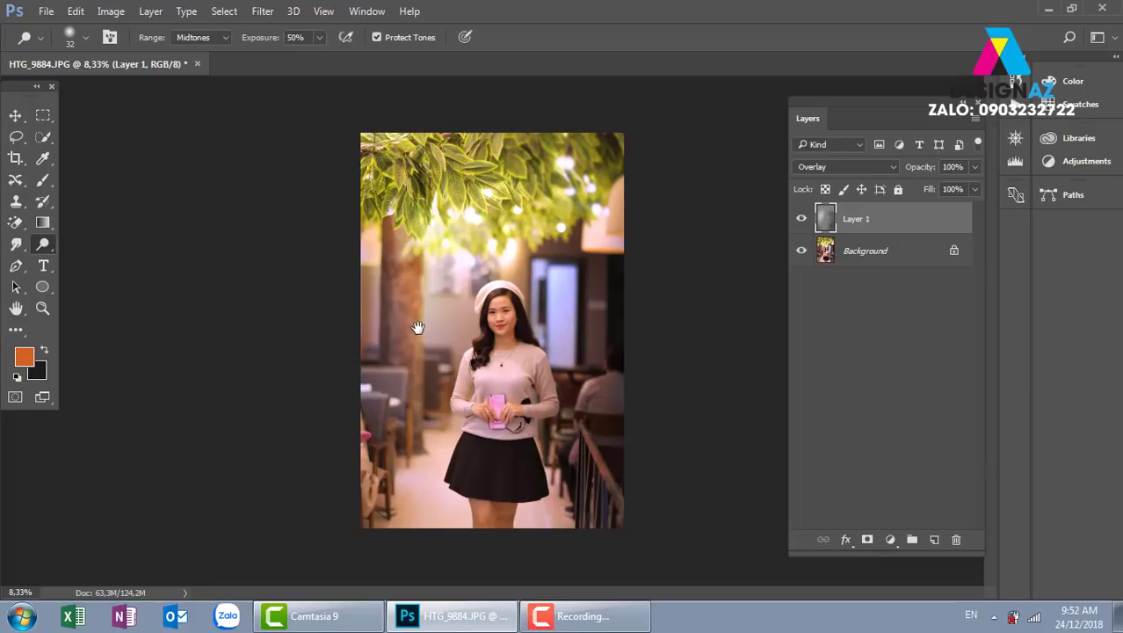
left_click(197, 64)
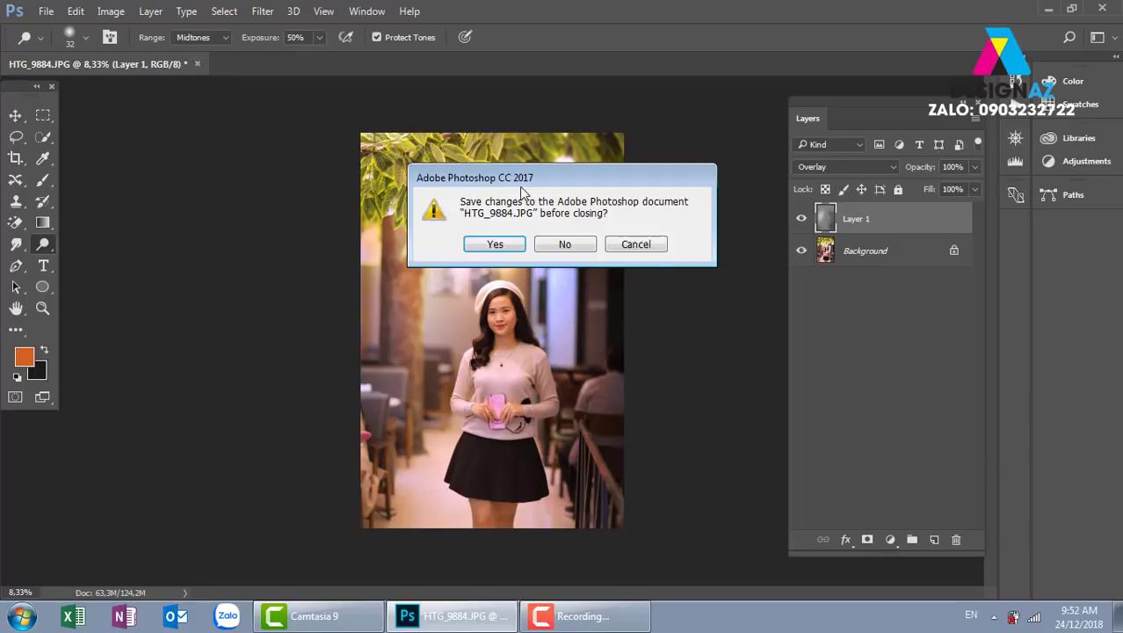
left_click(584, 245)
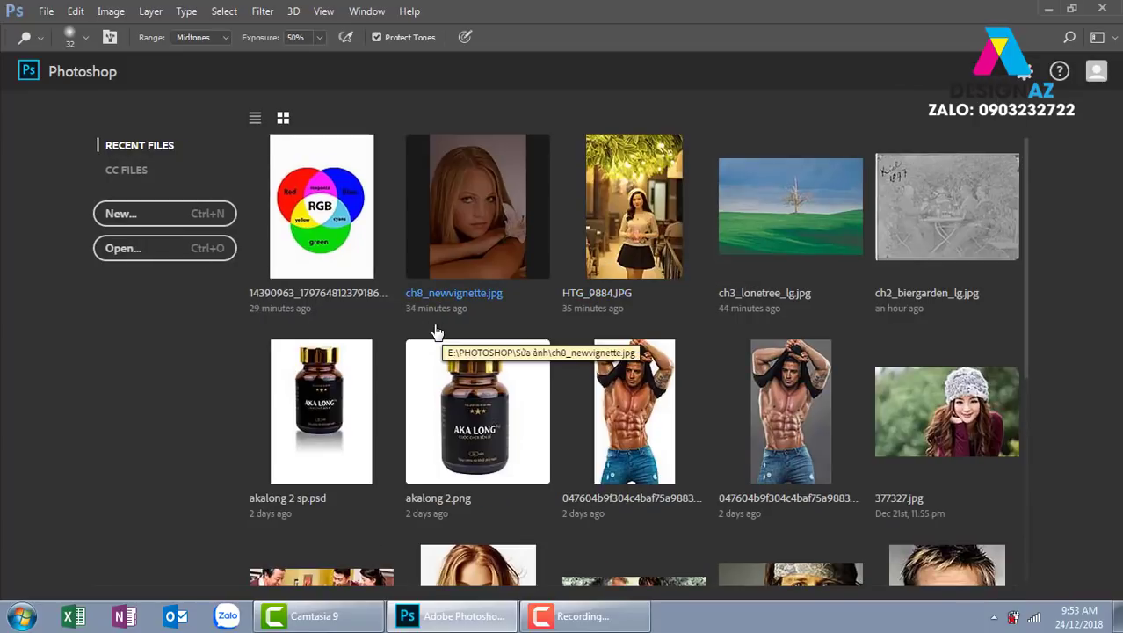
Browse for files to open in the folder E:\PHOTOSHOP\Sửa ảnh\Cắt ghép\Lv3 tách tóc.
left_click(214, 248)
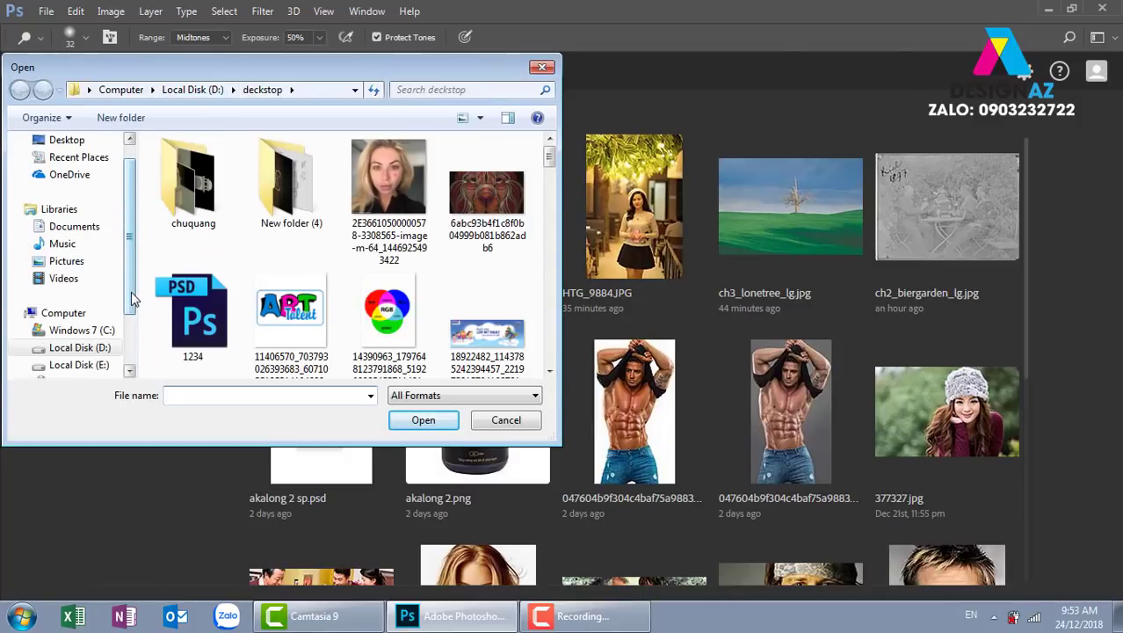
scroll(136, 327, "down", 1)
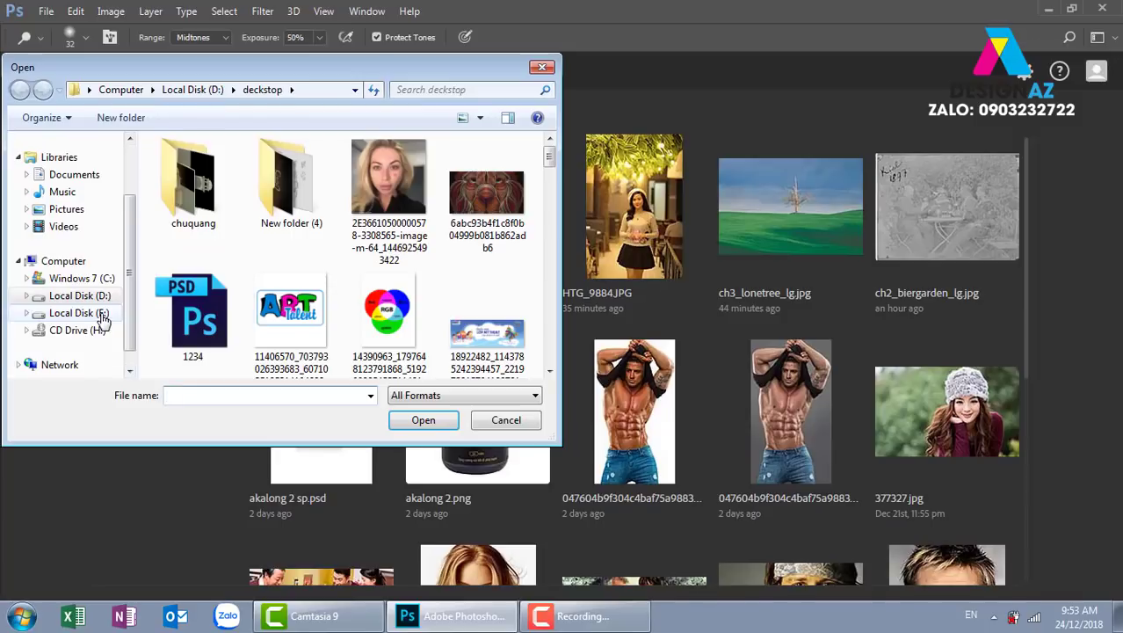
left_click(101, 317)
left_click_drag(551, 211, 549, 283)
double_click(501, 259)
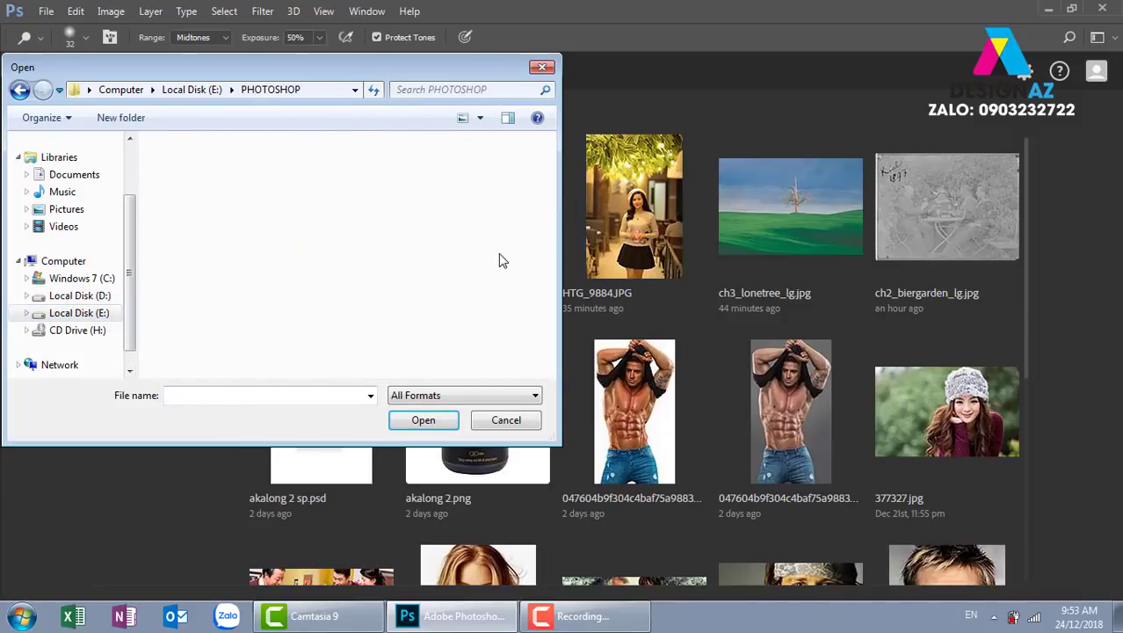
left_click_drag(552, 211, 552, 262)
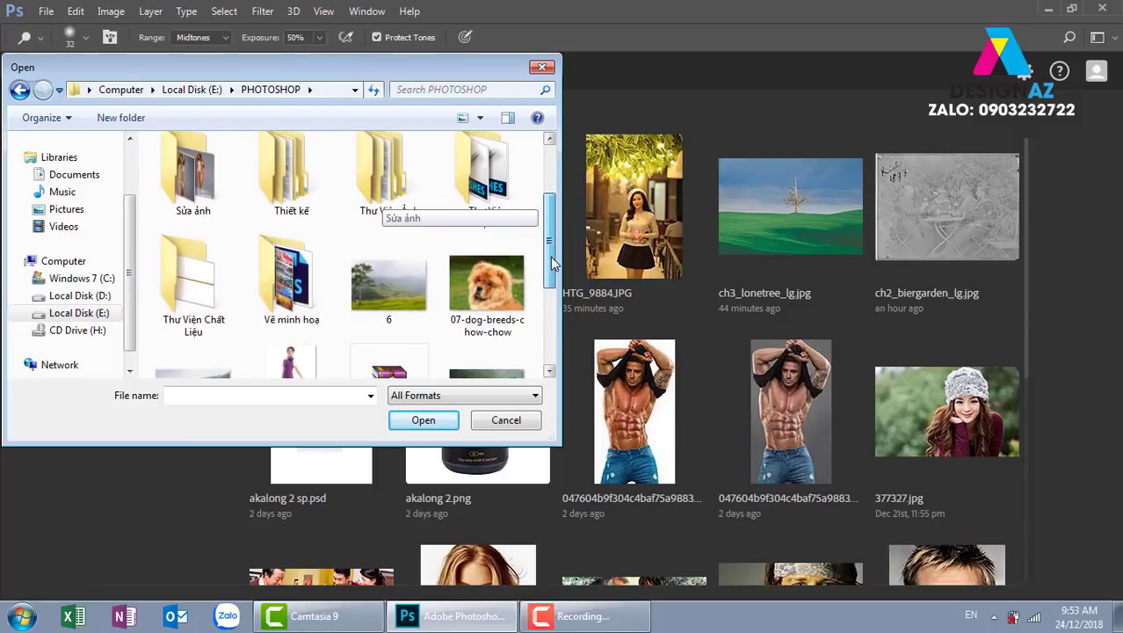
scroll(226, 264, "up", 1)
double_click(226, 261)
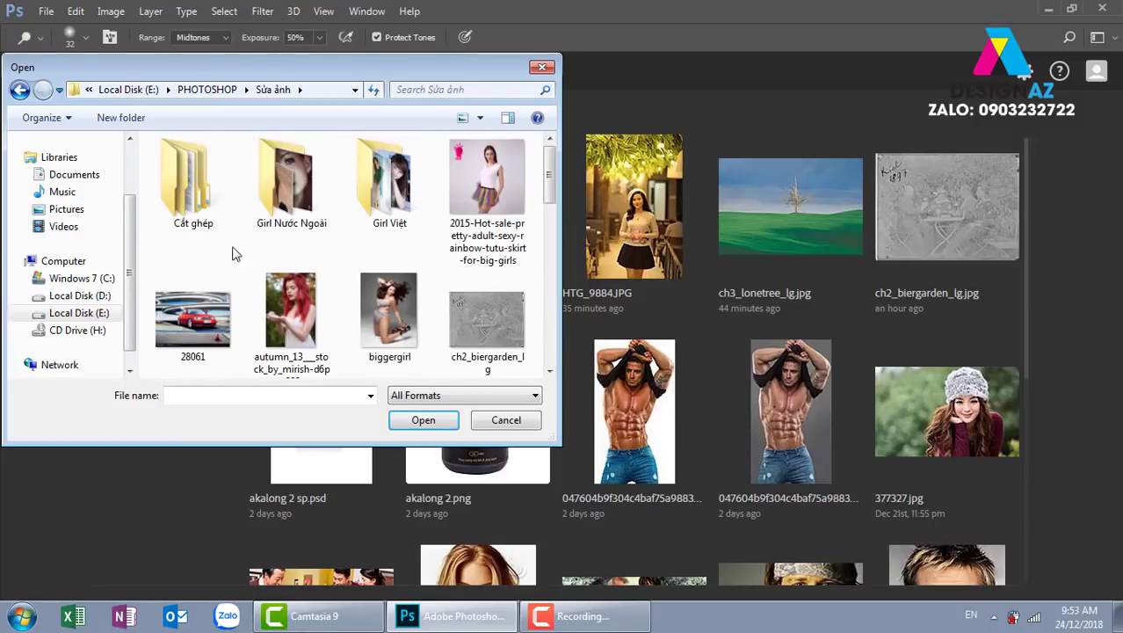
double_click(192, 198)
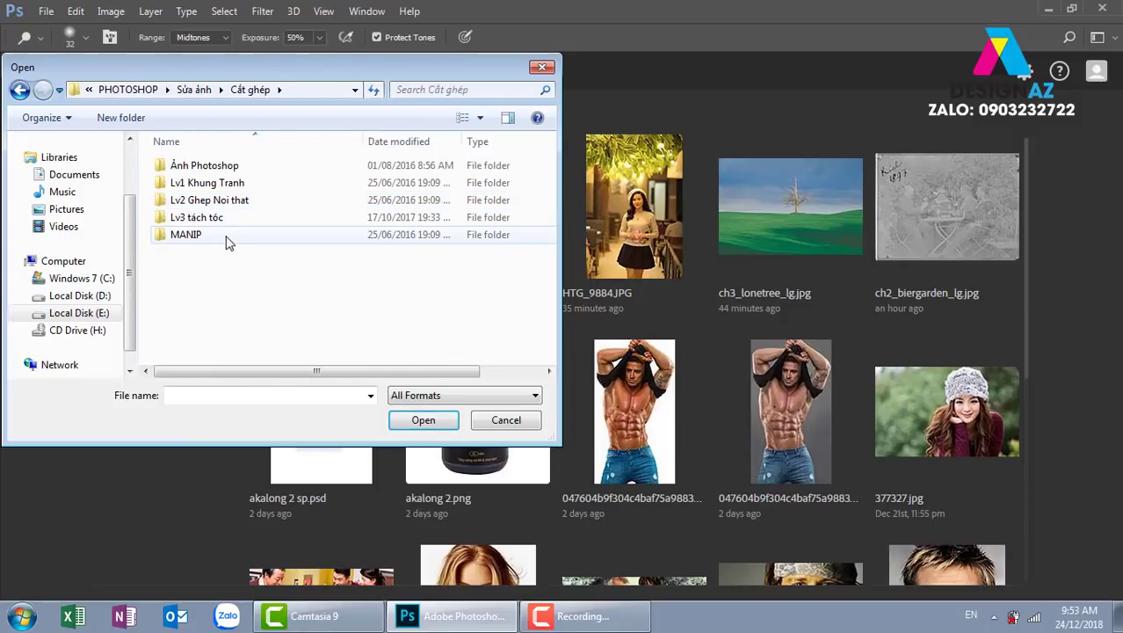
double_click(210, 218)
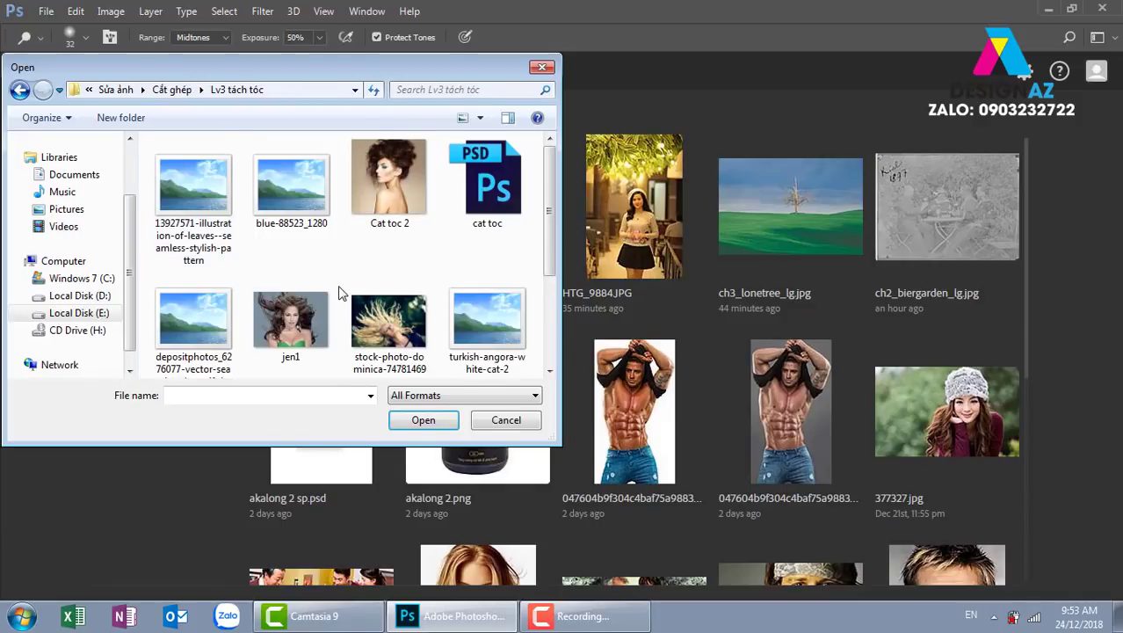
Open the 13927571 illustration-of-leaves seamless pattern and the depositphotos_6276077 monochrome pattern together.
left_click(220, 215)
left_click(224, 351, "ctrl")
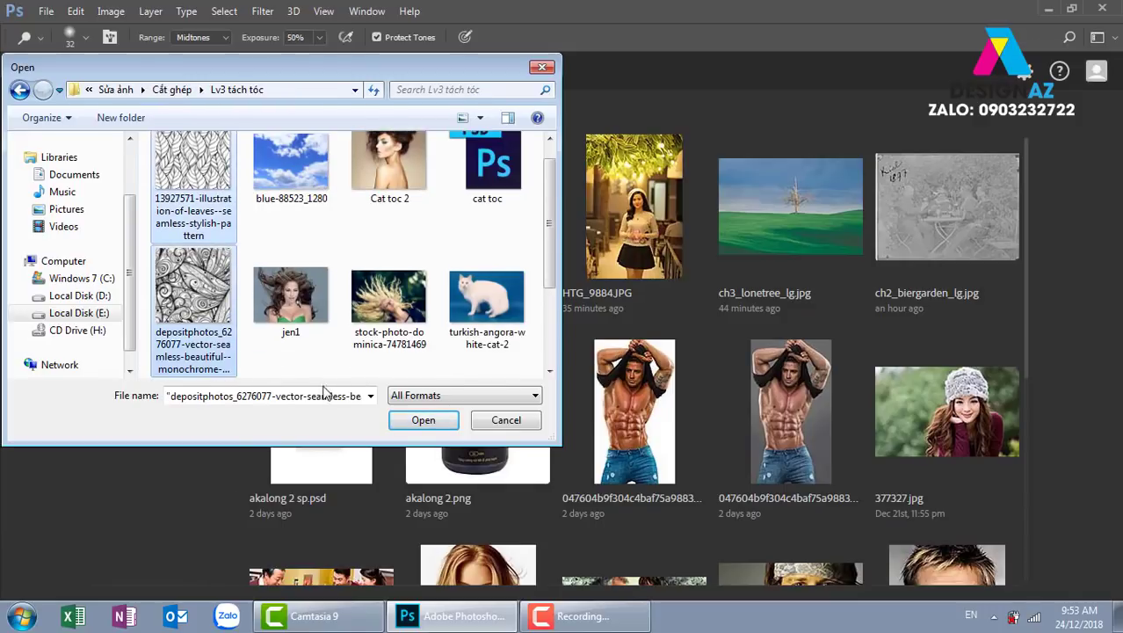
left_click(435, 422)
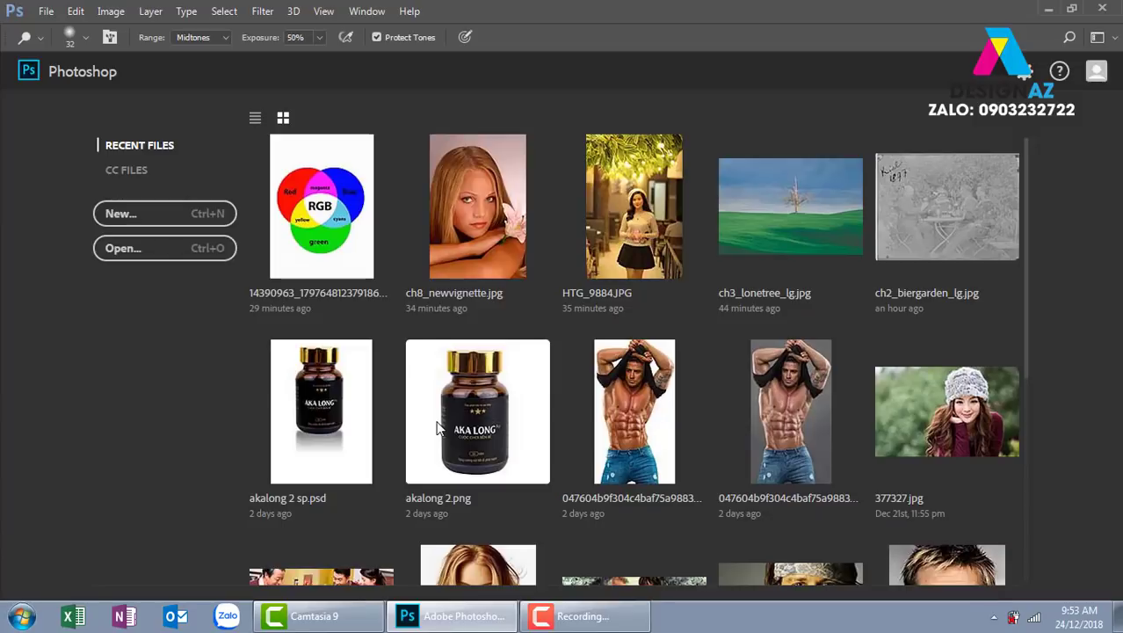
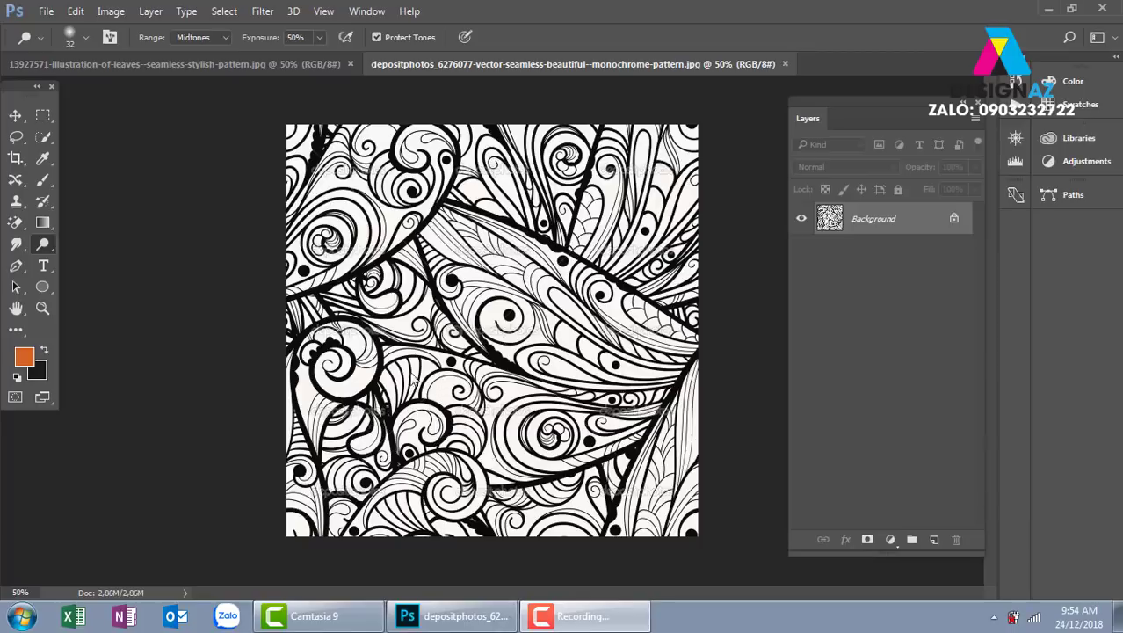
Examine the line detail of the monochrome swirl pattern and the seamless leaf pattern at different magnifications.
left_click(407, 262)
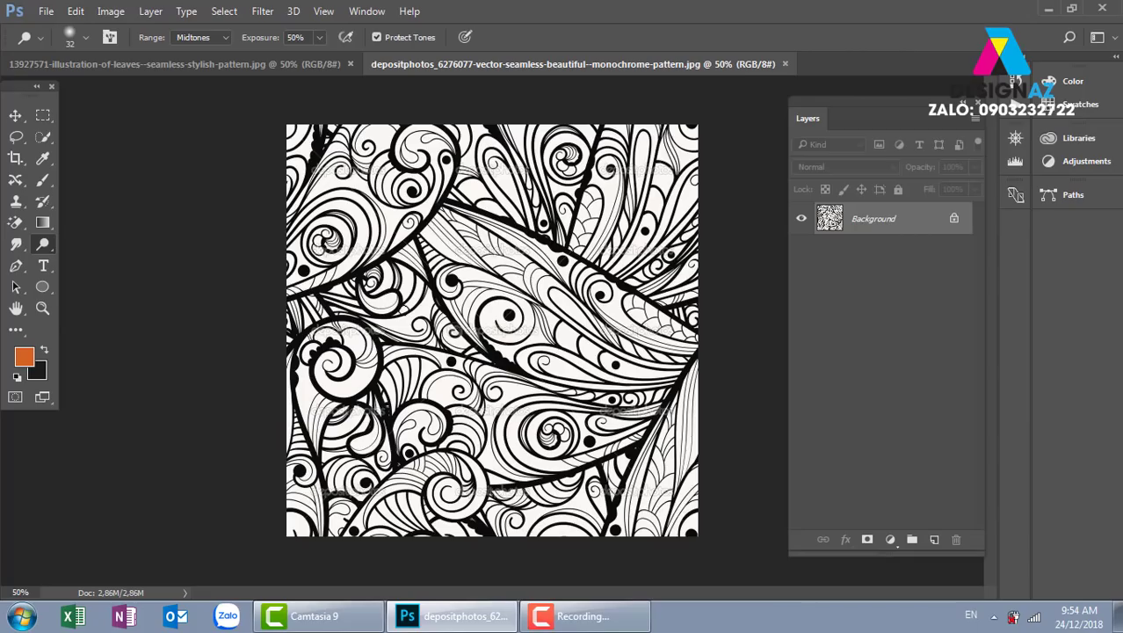
key("ctrl+plus")
left_click(223, 60)
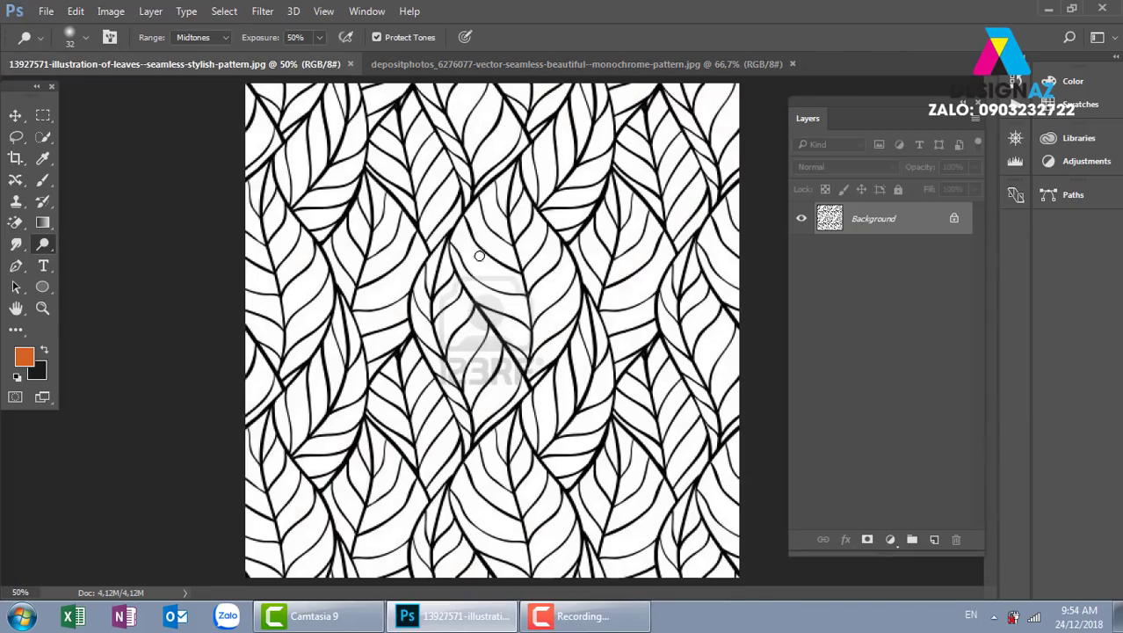
key("ctrl+plus")
key("ctrl+plus")
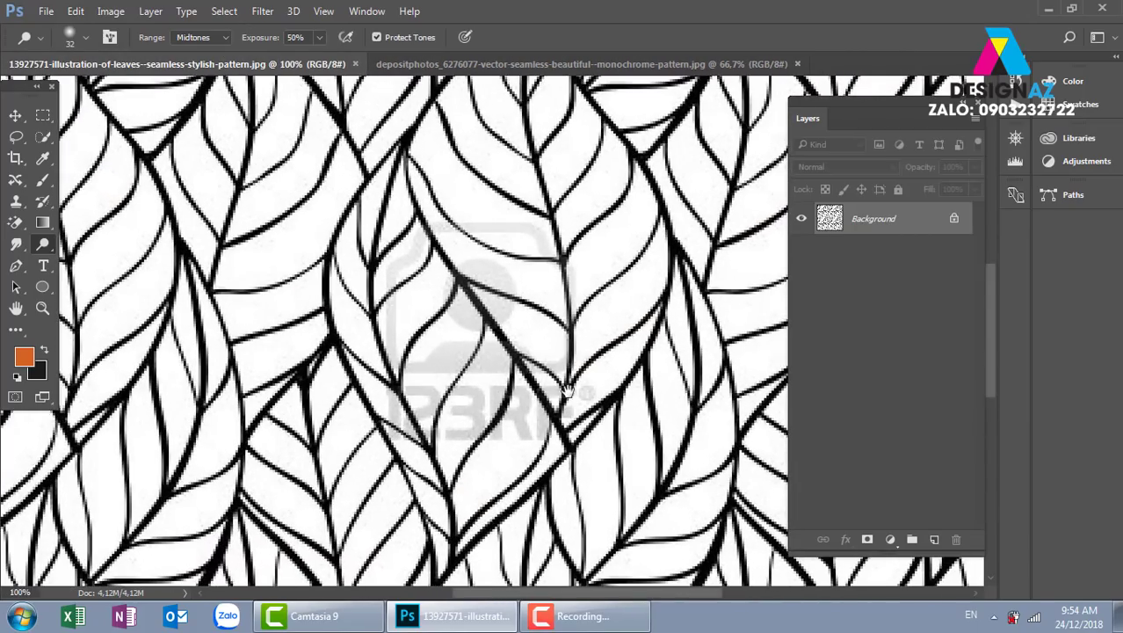
left_click_drag(566, 390, 487, 322)
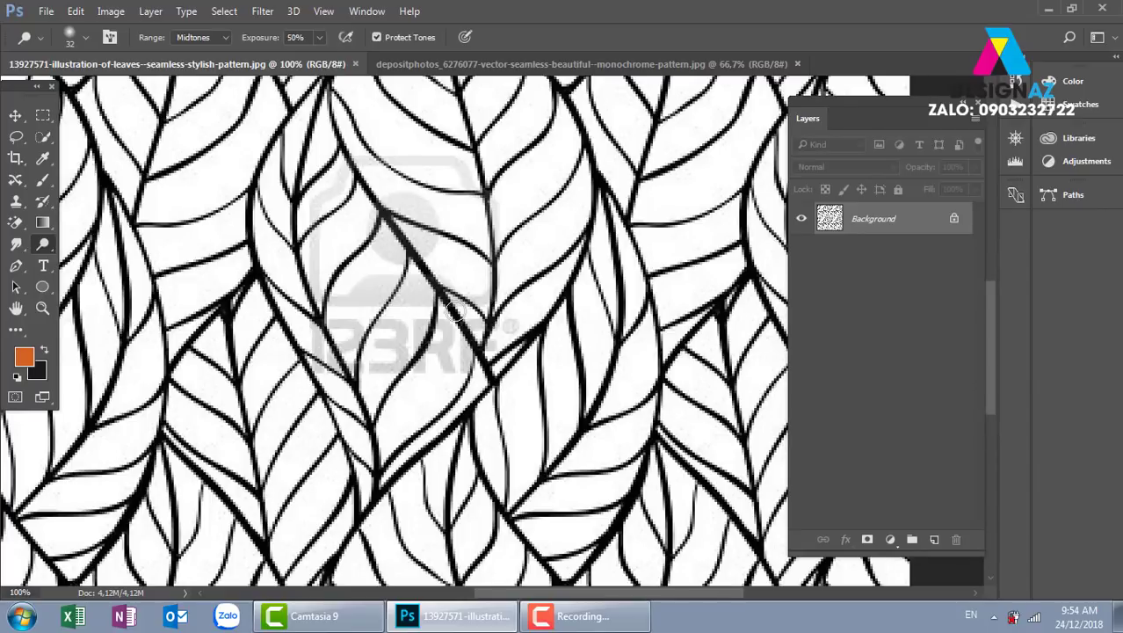
key("ctrl+minus")
key("ctrl+minus")
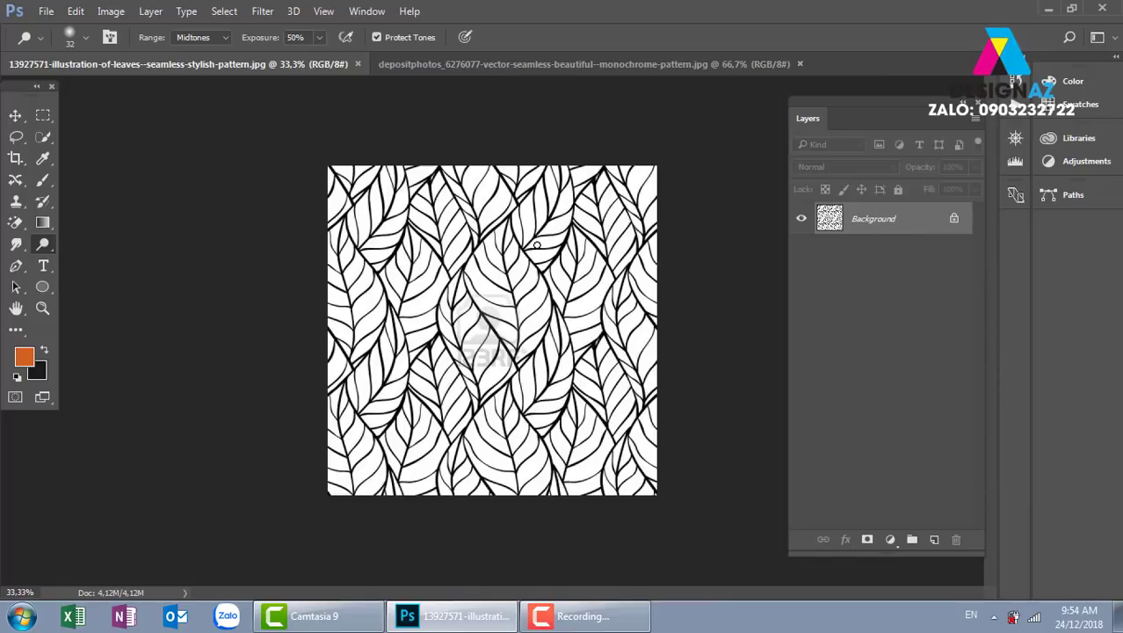
key("ctrl+plus")
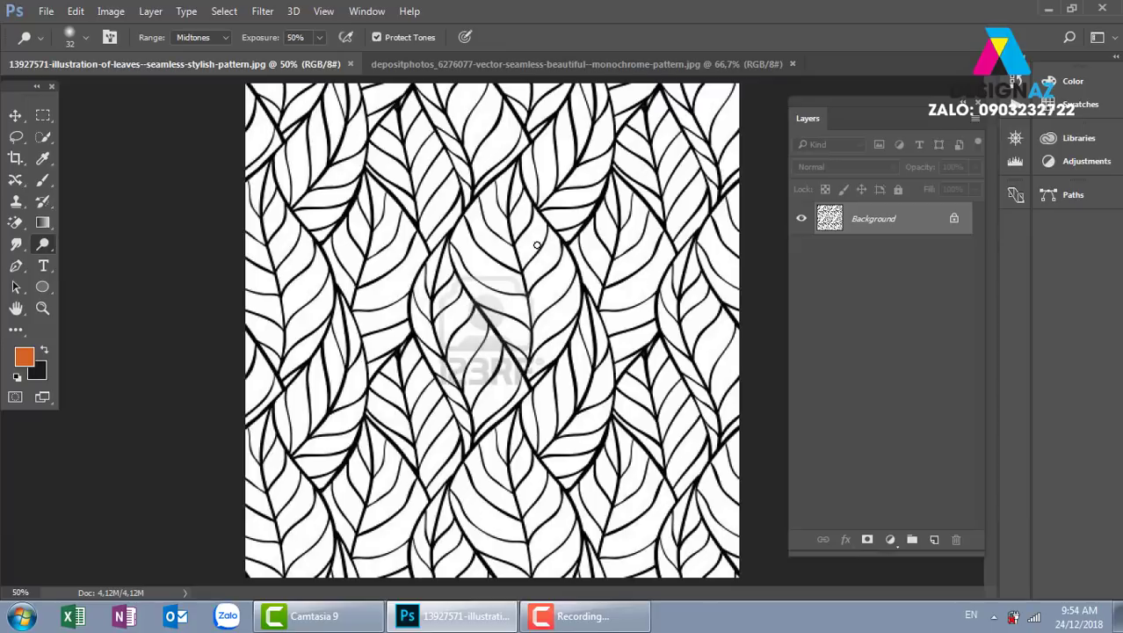
Select the whole leaf pattern image and define it as a brush preset, keeping the suggested name.
key("ctrl+a")
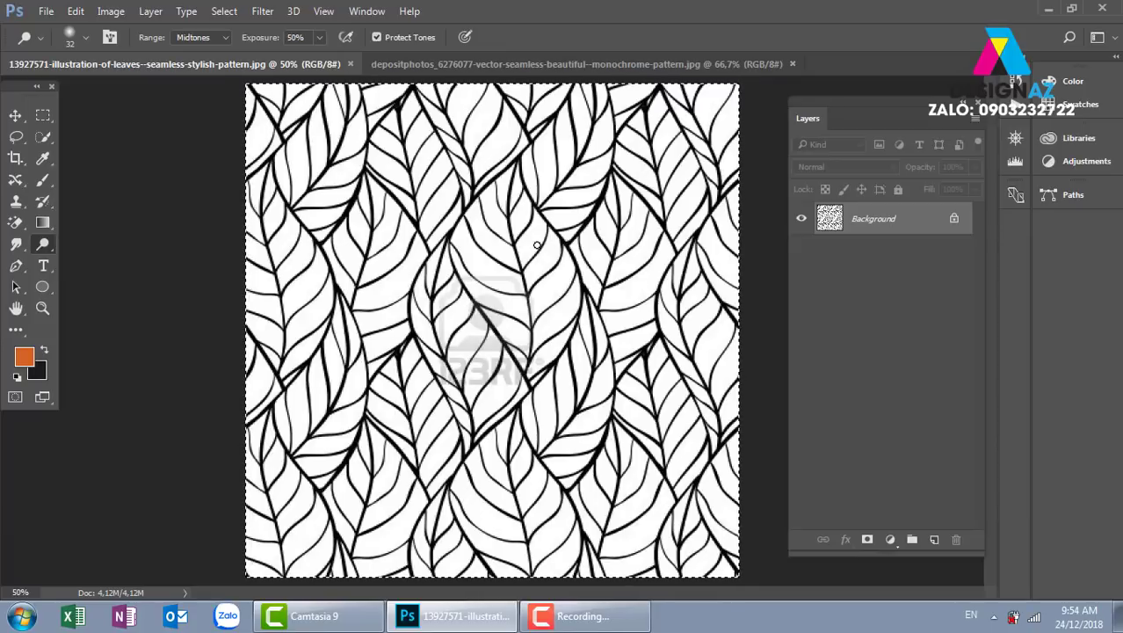
left_click(78, 12)
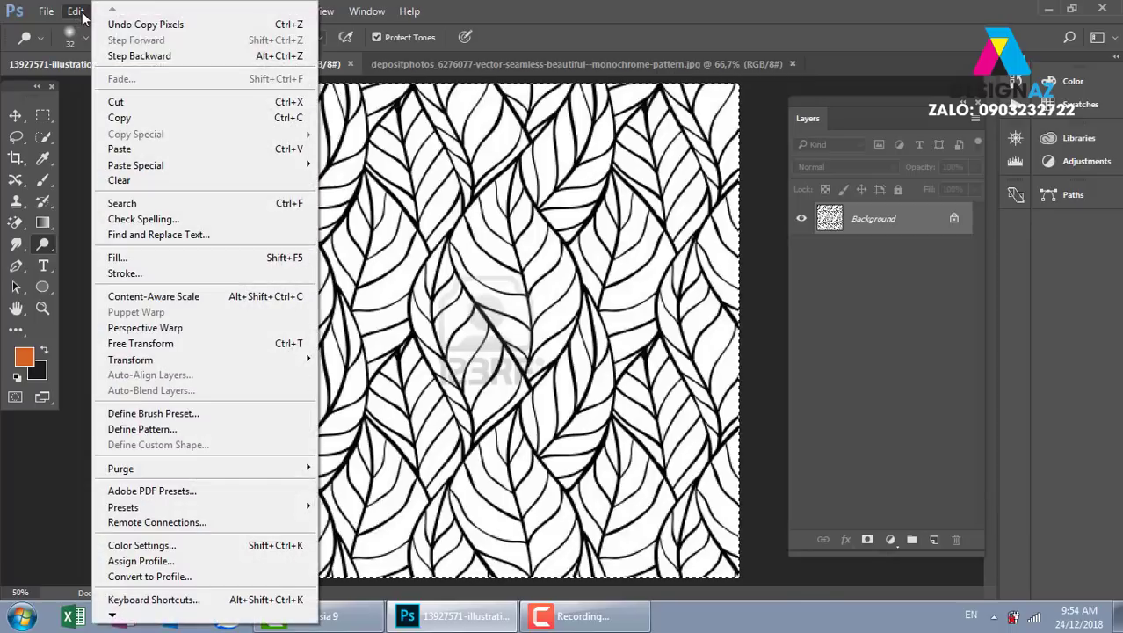
left_click(185, 416)
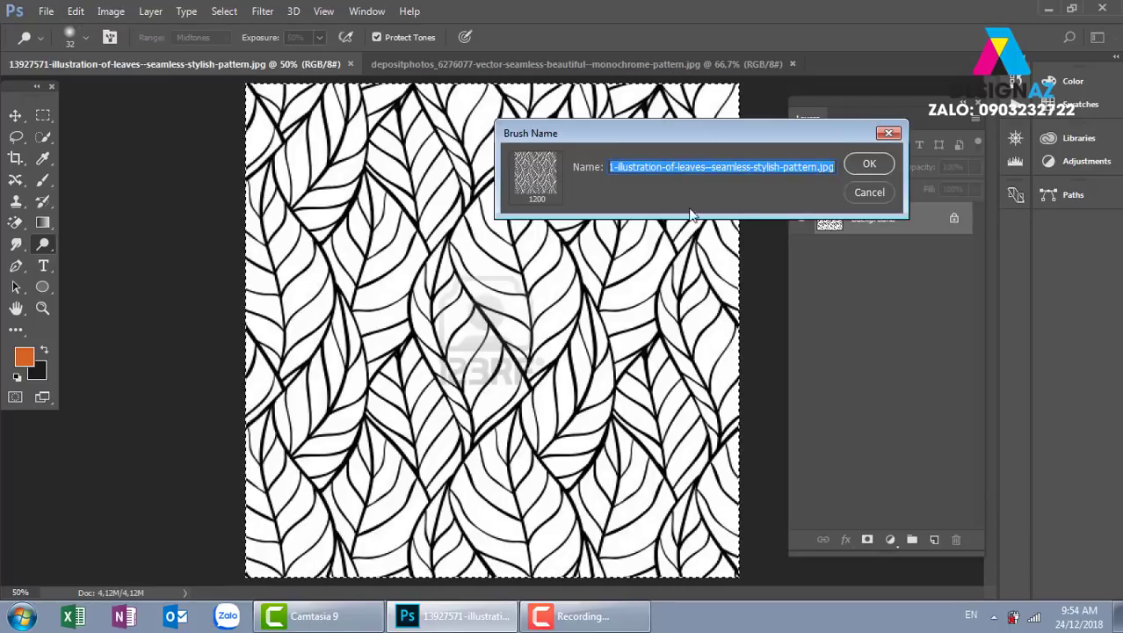
left_click(868, 163)
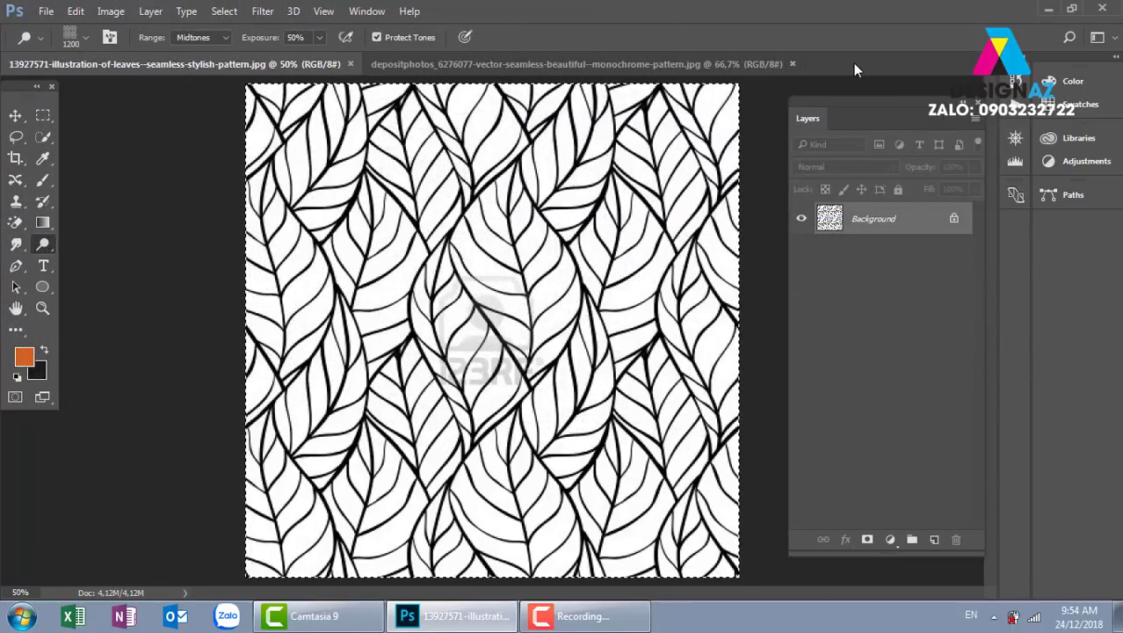
Define the selected leaf image as a reusable fill pattern and switch to the Move tool.
left_click(75, 12)
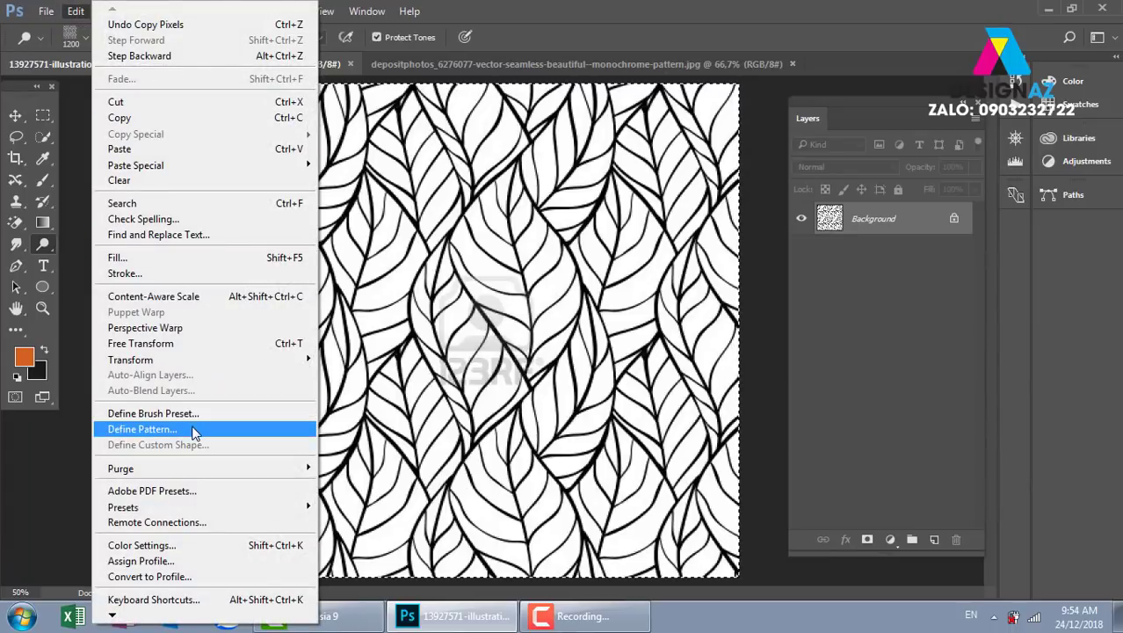
left_click(194, 429)
left_click(732, 208)
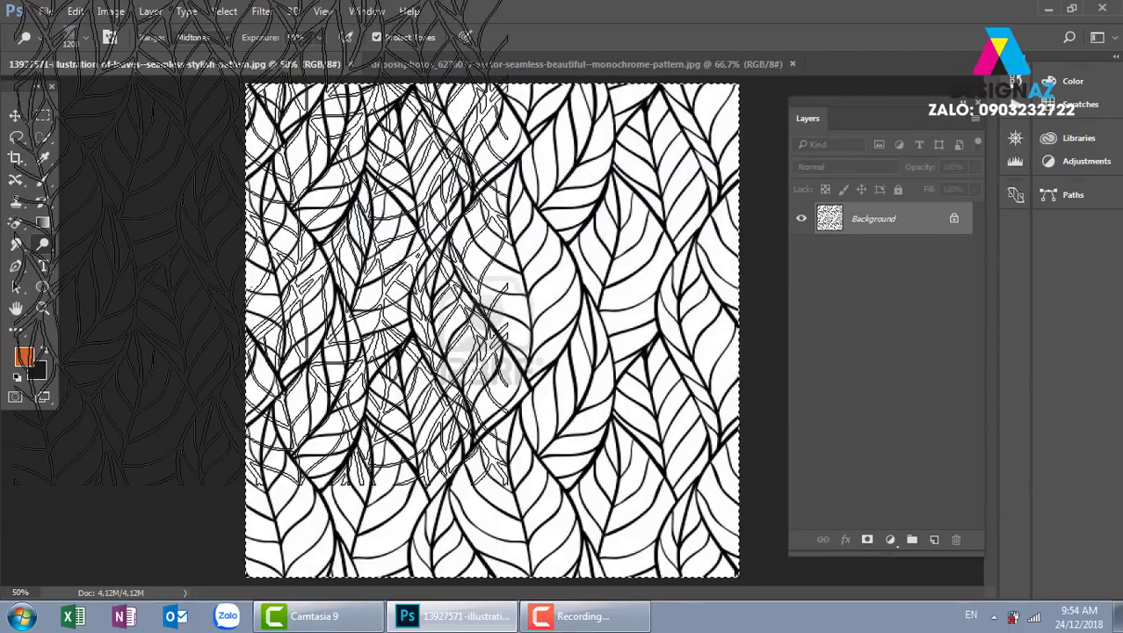
left_click(15, 115)
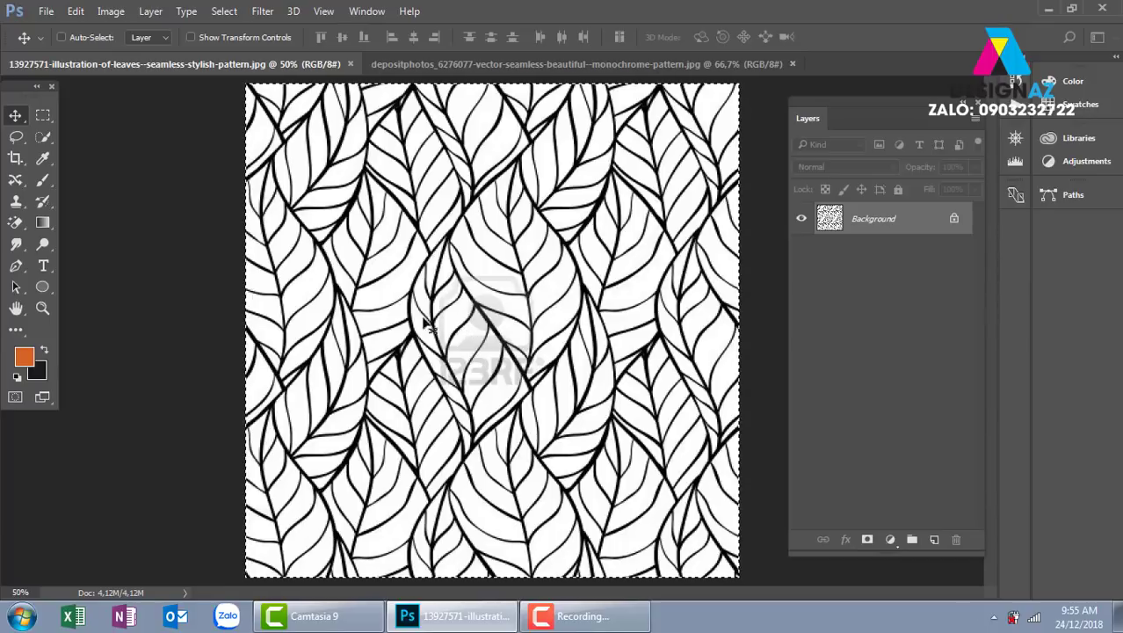
left_click(45, 11)
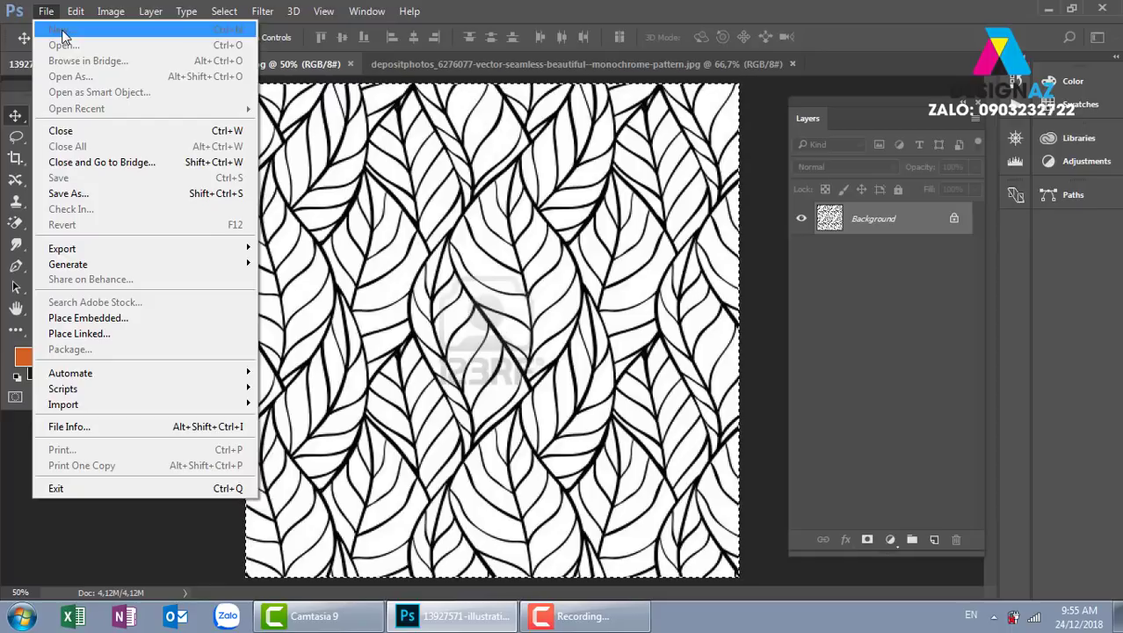
left_click(61, 31)
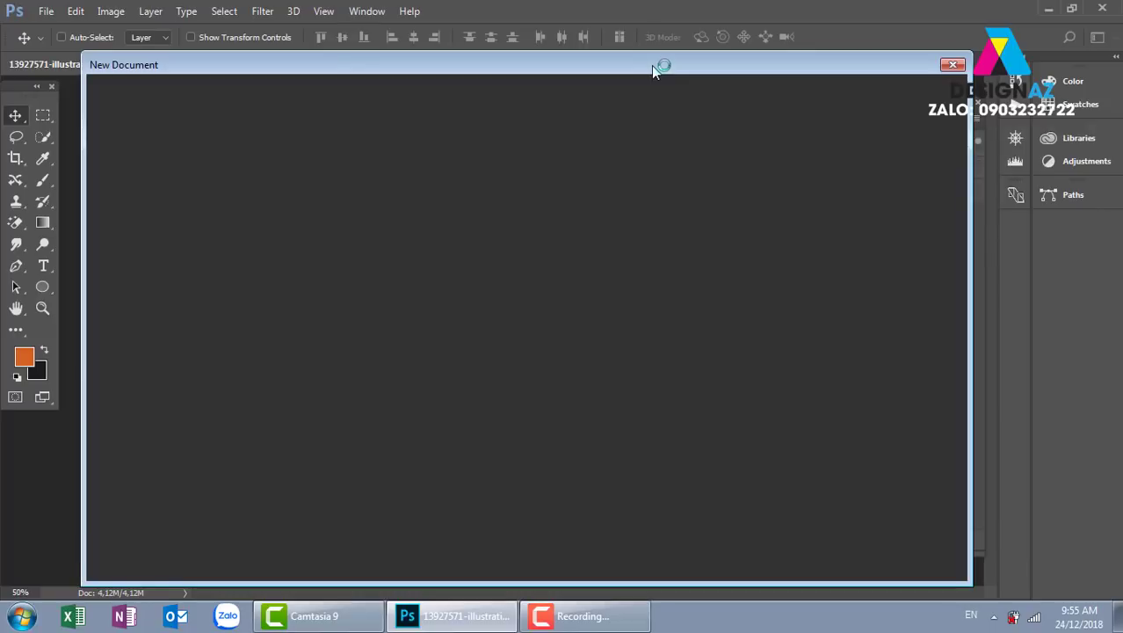
left_click_drag(653, 65, 637, 91)
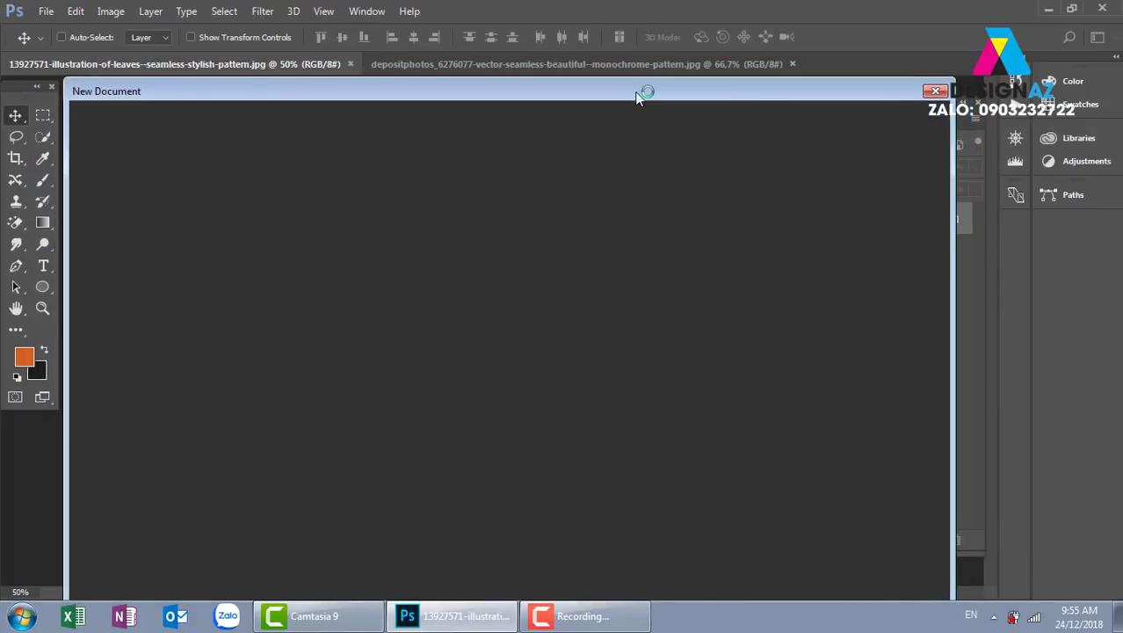
mouse_move(652, 97)
left_mouse_down()
mouse_move(531, 95)
mouse_move(652, 95)
mouse_move(623, 182)
mouse_move(706, 89)
mouse_move(662, 105)
left_mouse_up()
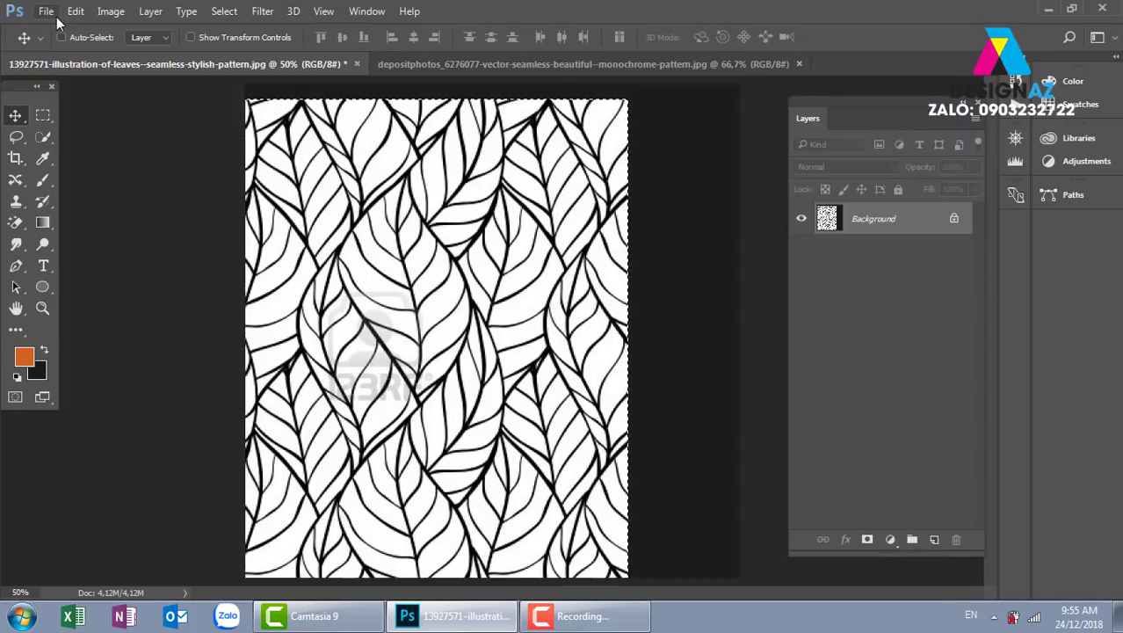
left_click(45, 12)
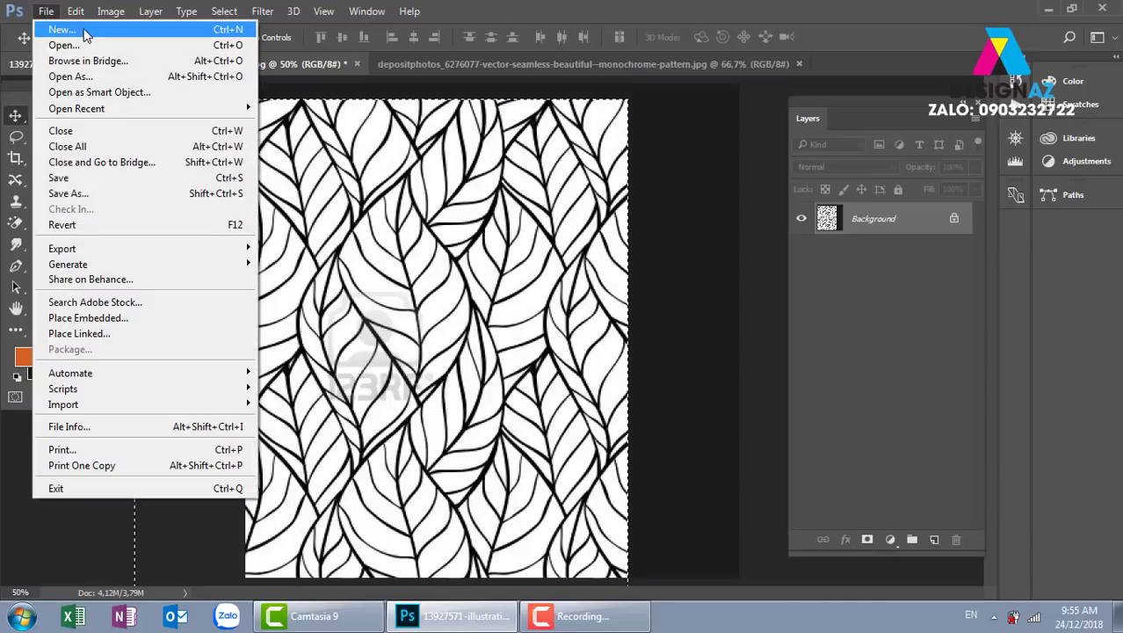
left_click(85, 32)
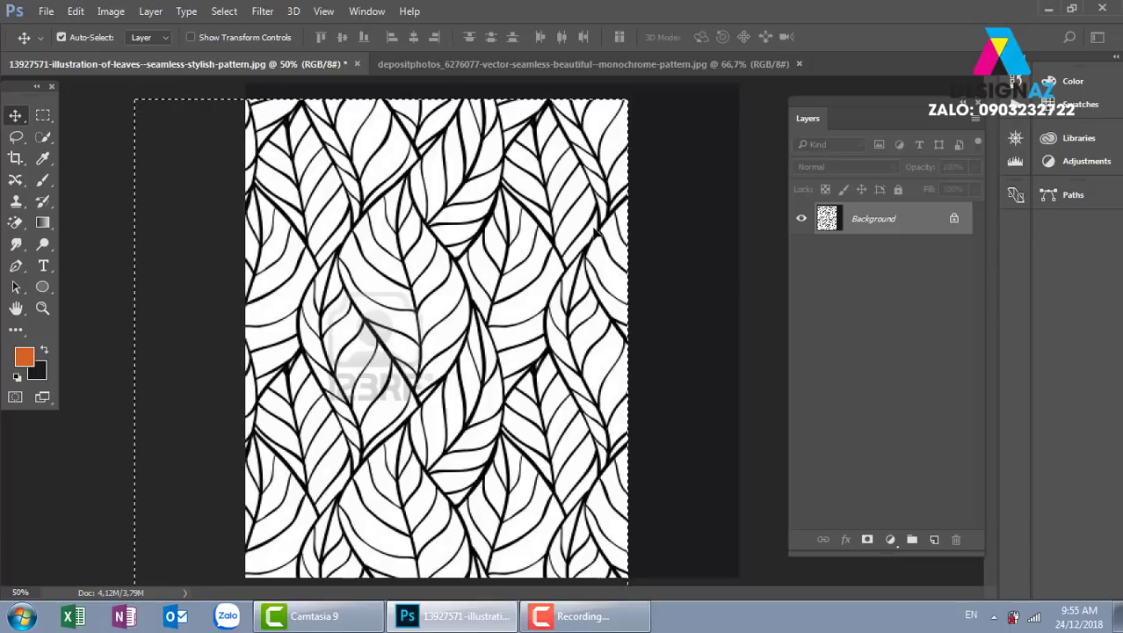
key("ctrl+minus")
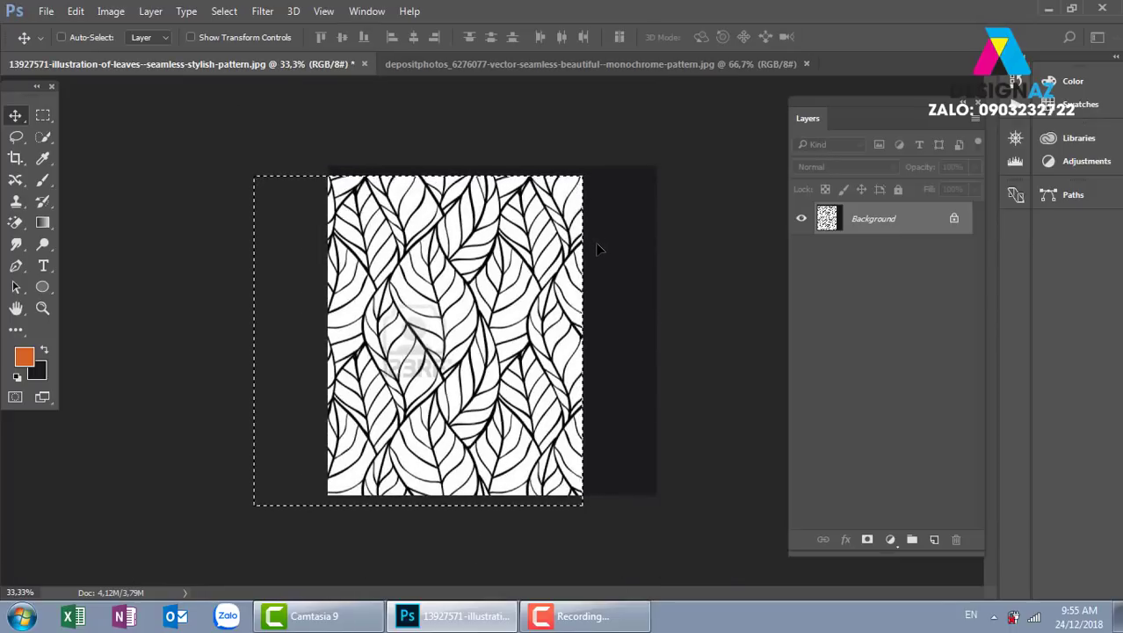
Create a new 1200 x 628 pixel document at 150 pixels/inch and fill its background with the orange foreground color.
key("ctrl+n")
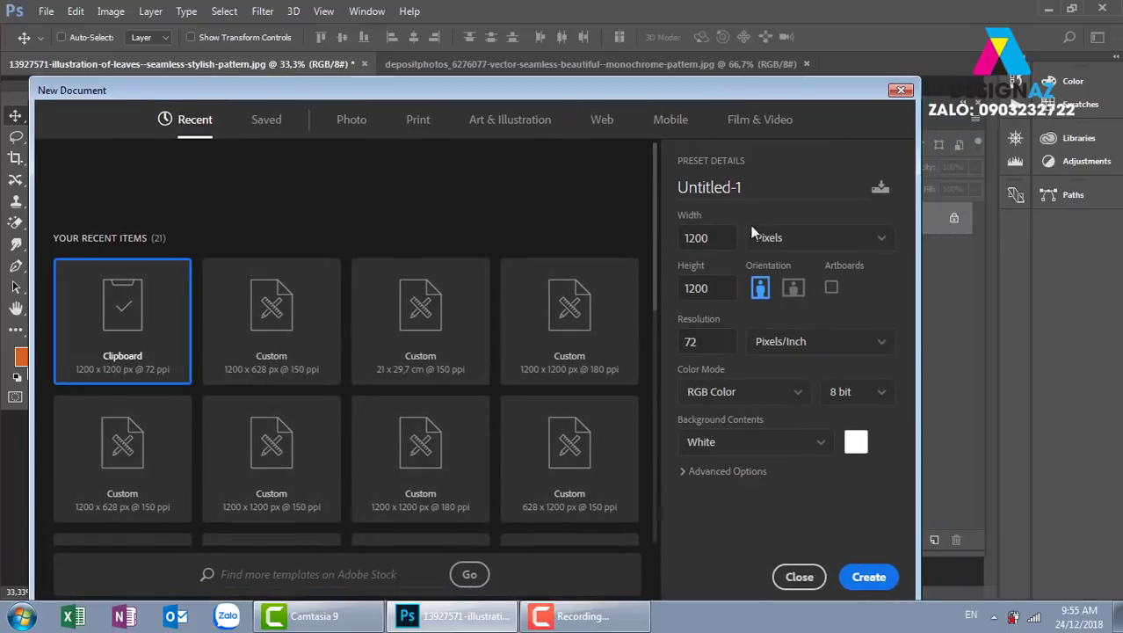
left_click_drag(715, 290, 619, 294)
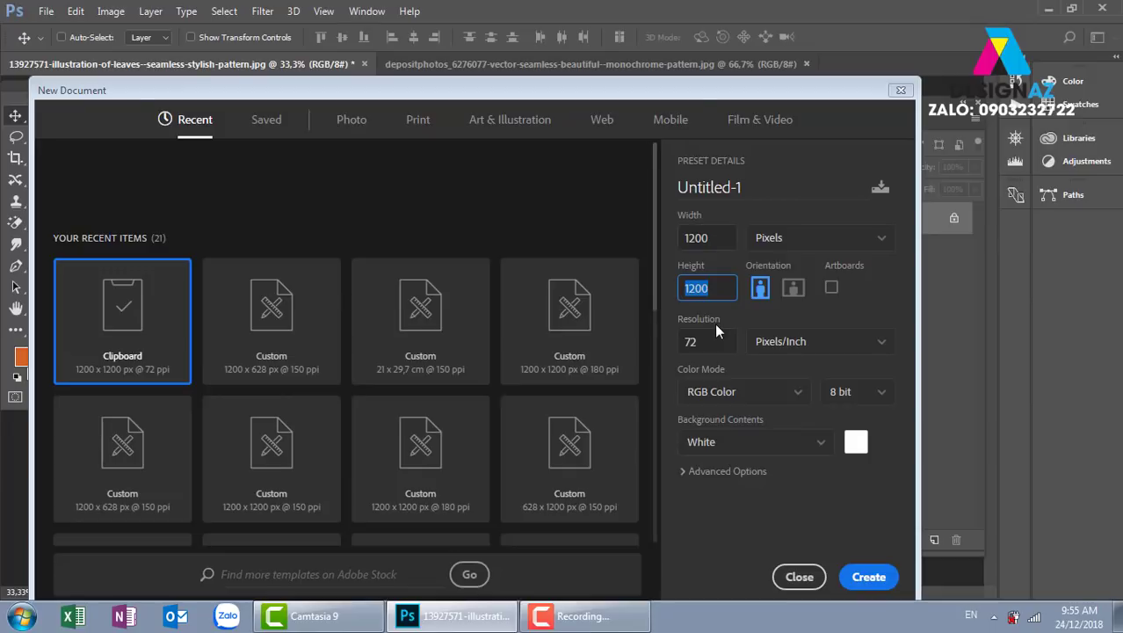
type("628")
key("Tab")
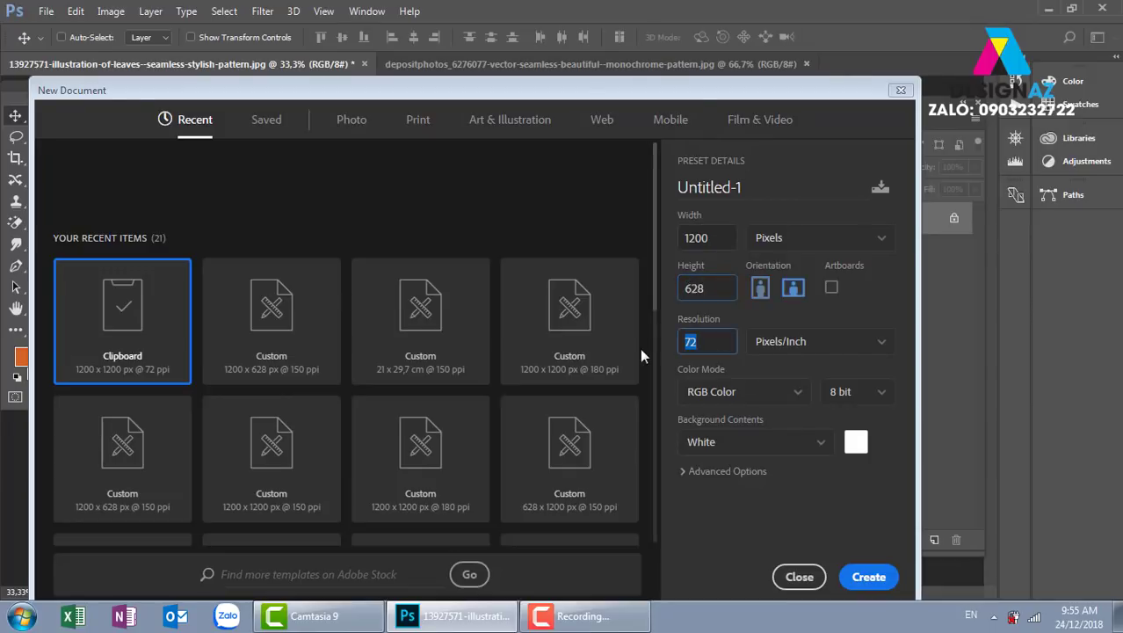
type("150")
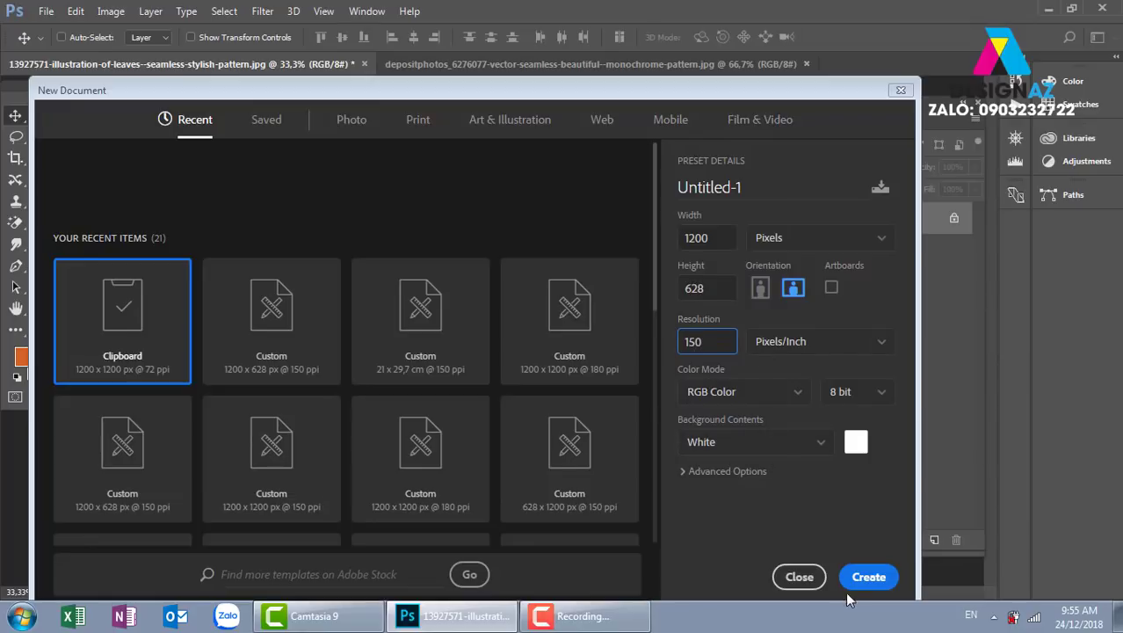
left_click(868, 578)
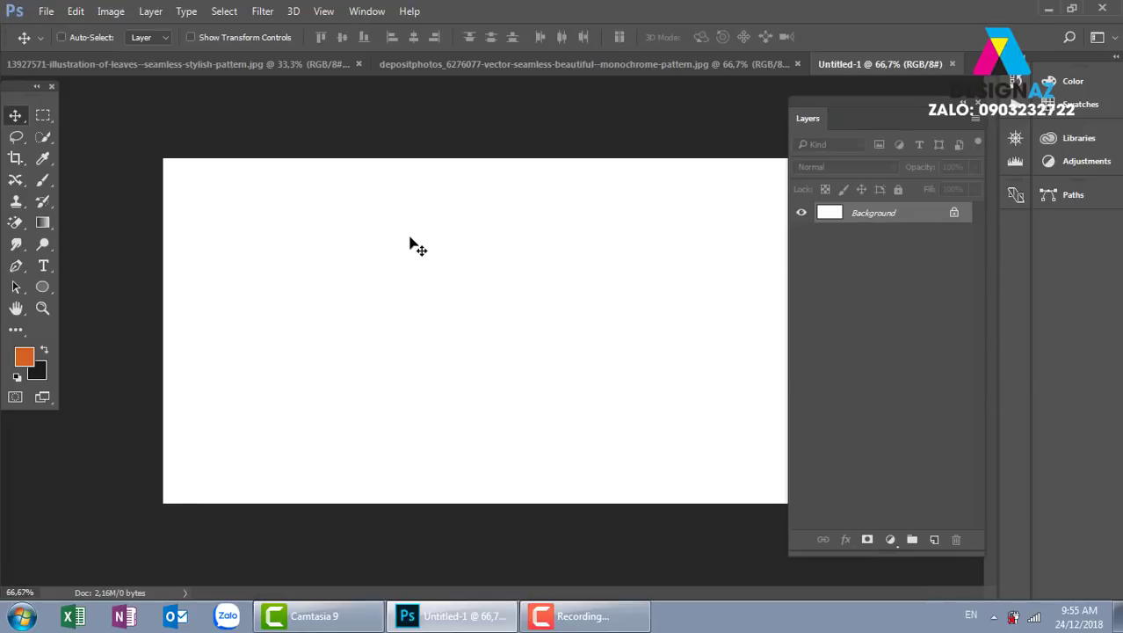
key("alt+Delete")
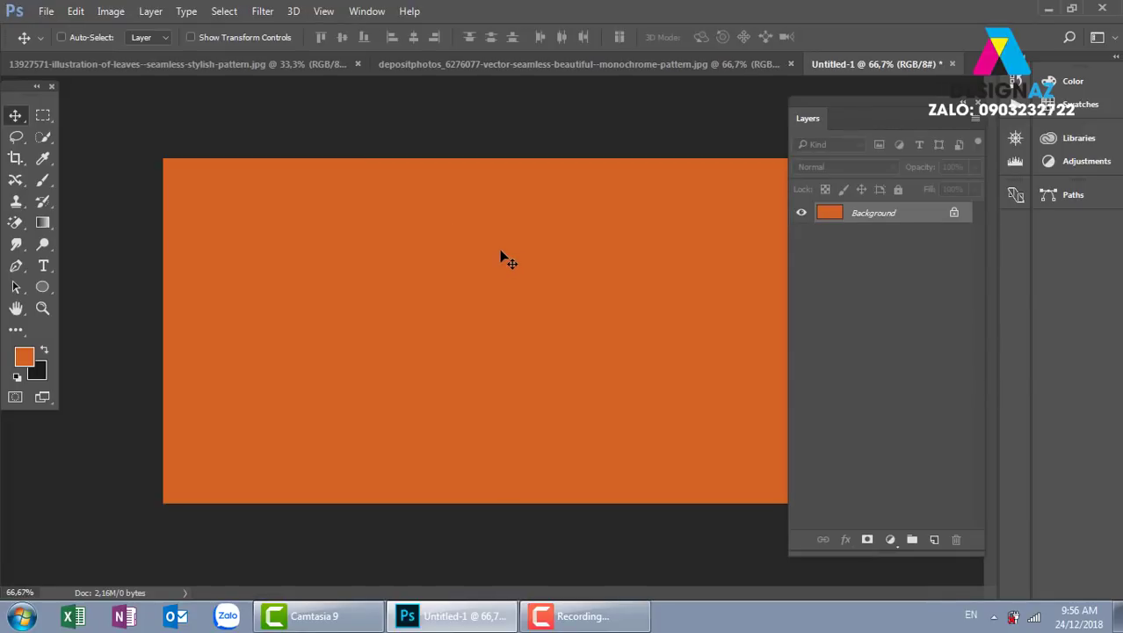
Add a new layer above the orange background and fill it with the leaf pattern using the Paint Bucket tool.
left_click(934, 539)
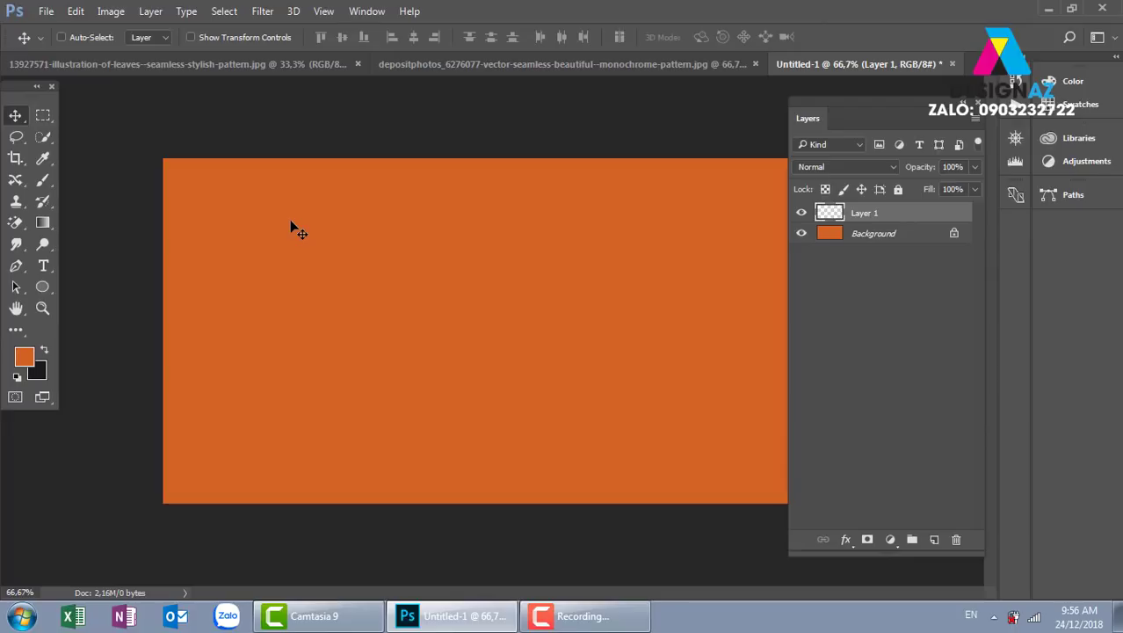
key("g")
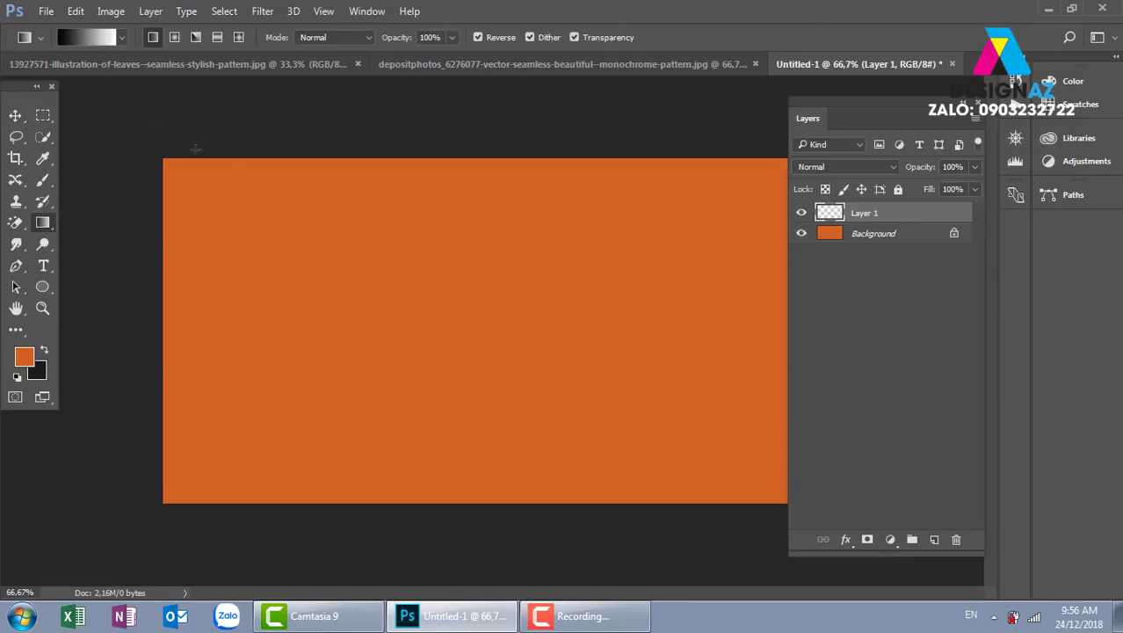
right_click(48, 227)
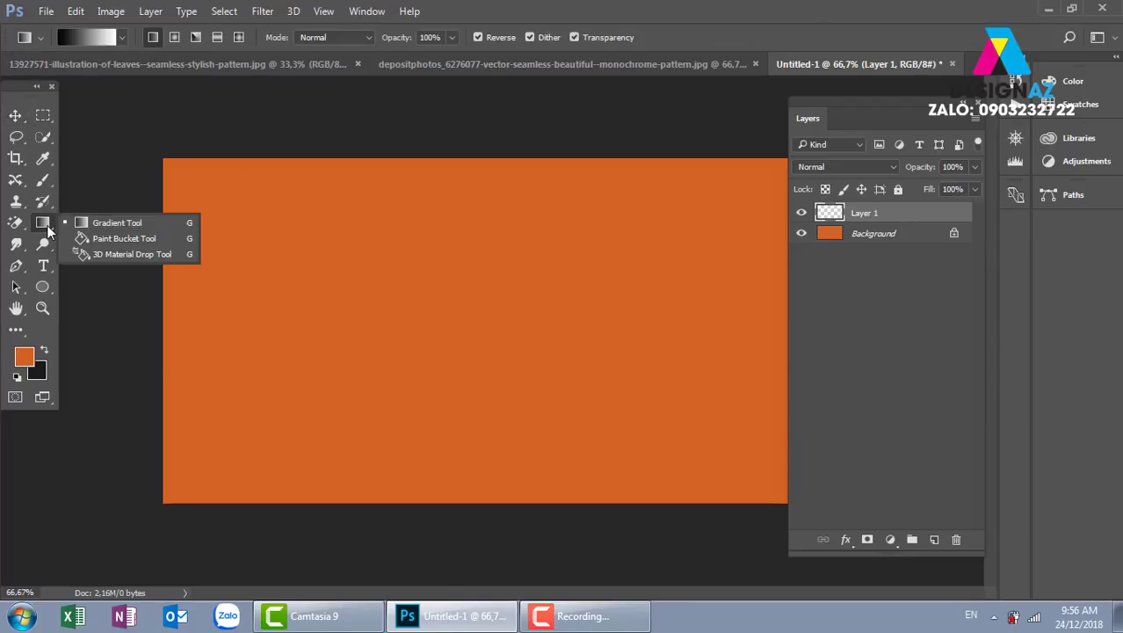
left_click(92, 243)
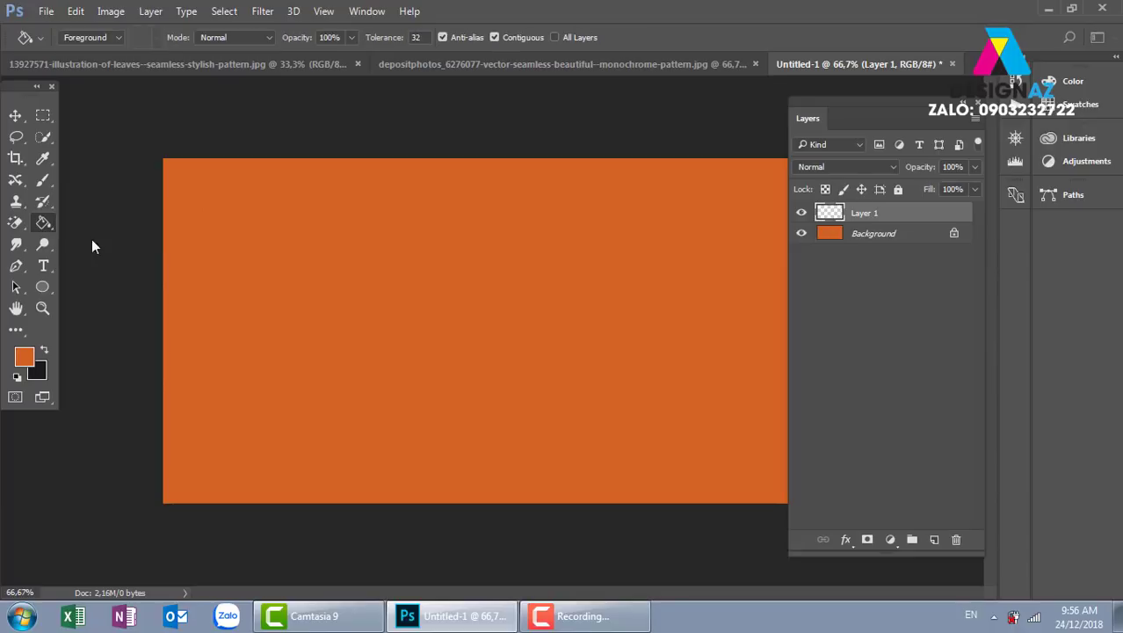
left_click(95, 37)
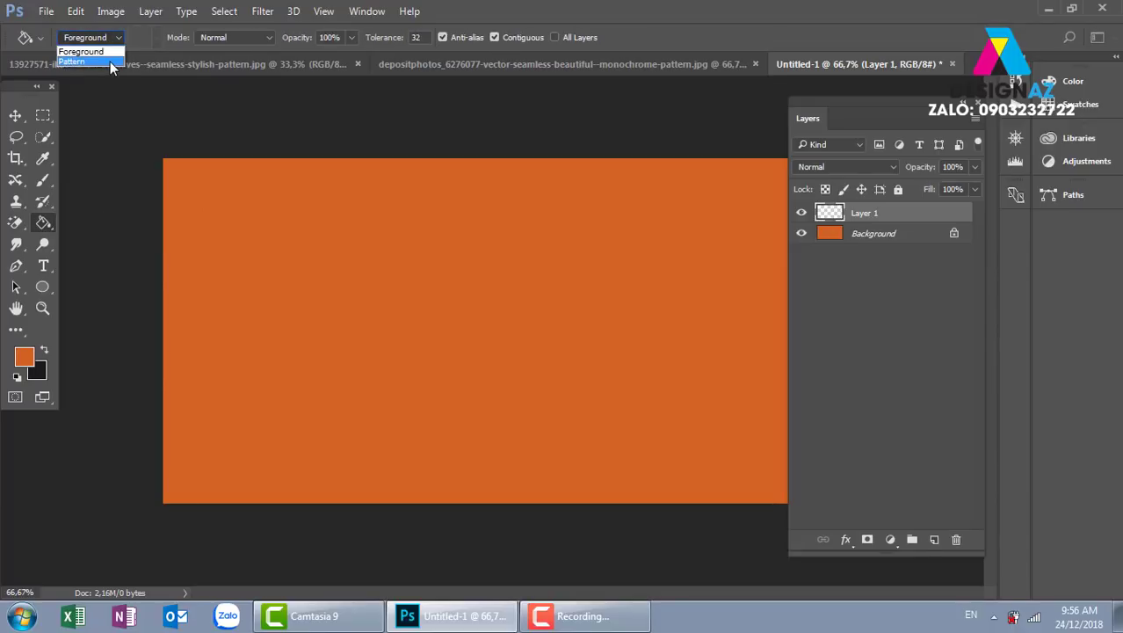
left_click(110, 62)
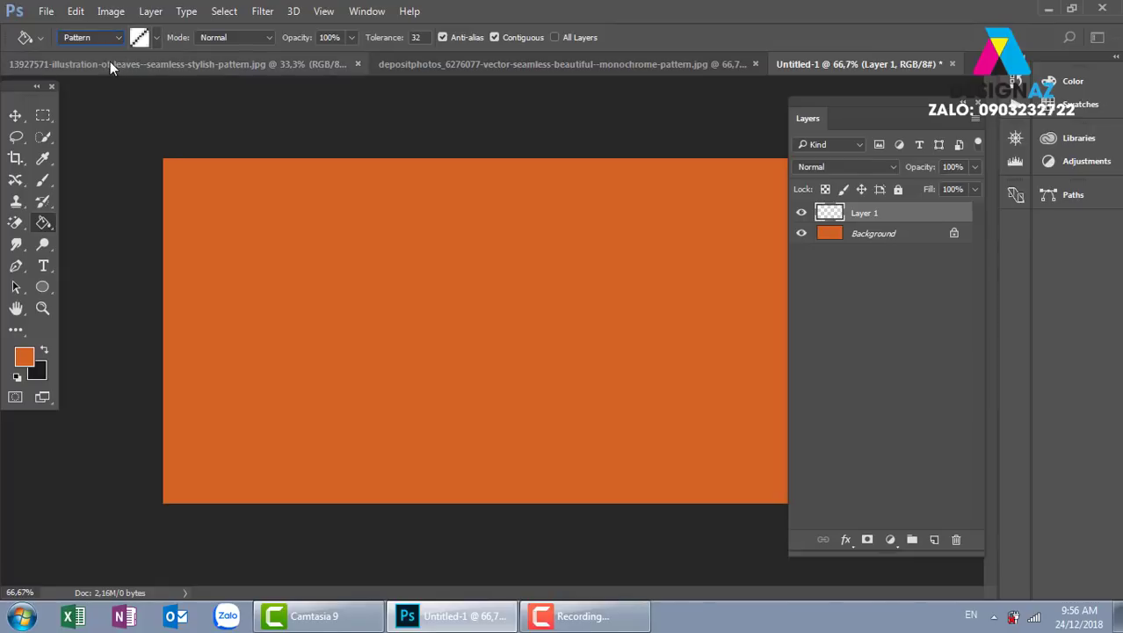
left_click(156, 37)
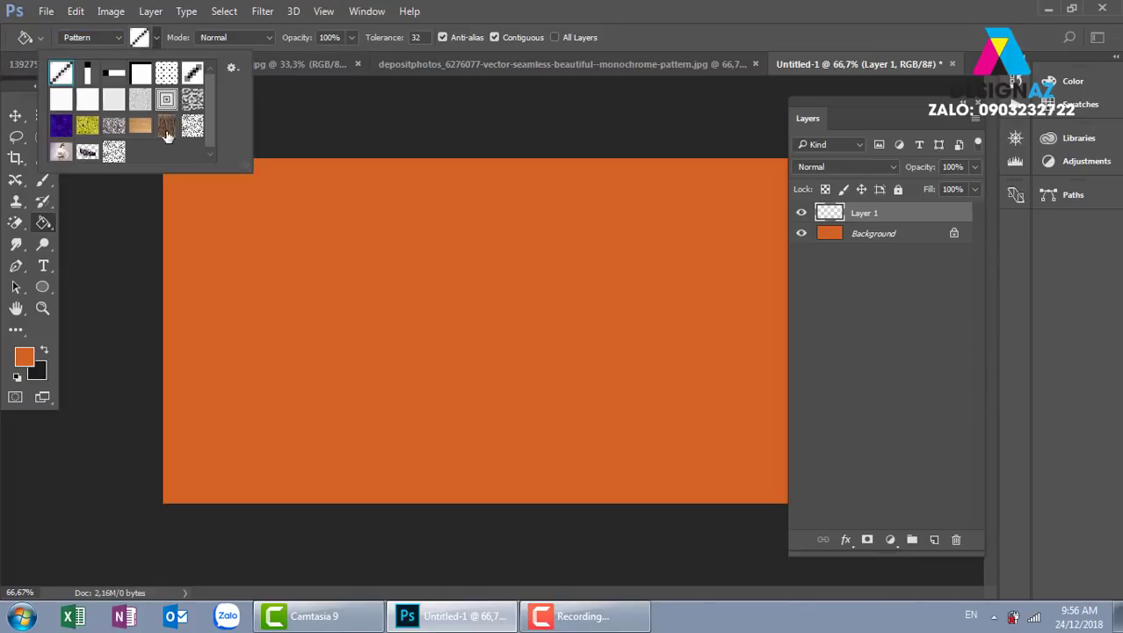
left_click(113, 151)
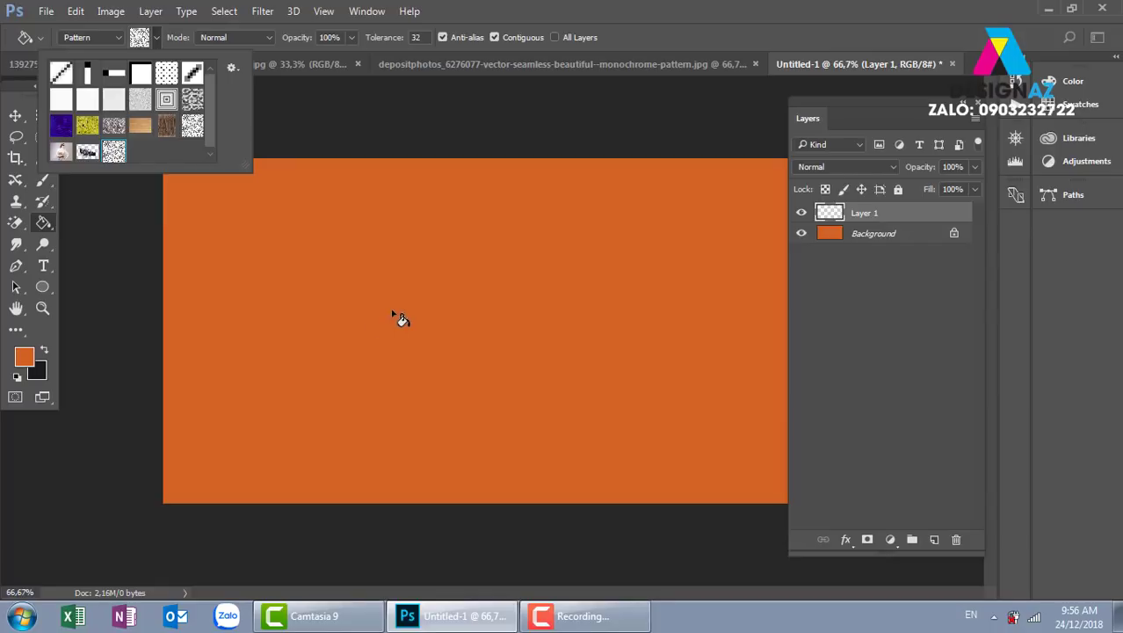
left_click(394, 314)
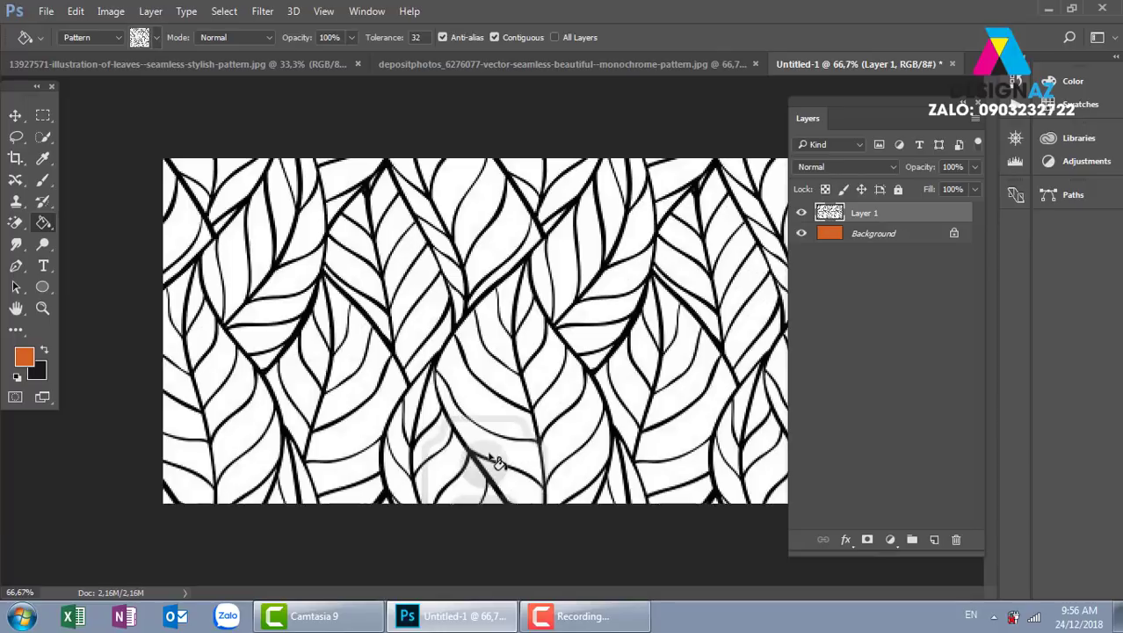
Set the leaf pattern layer's blend mode to Overlay and its opacity to 22%.
left_click(871, 168)
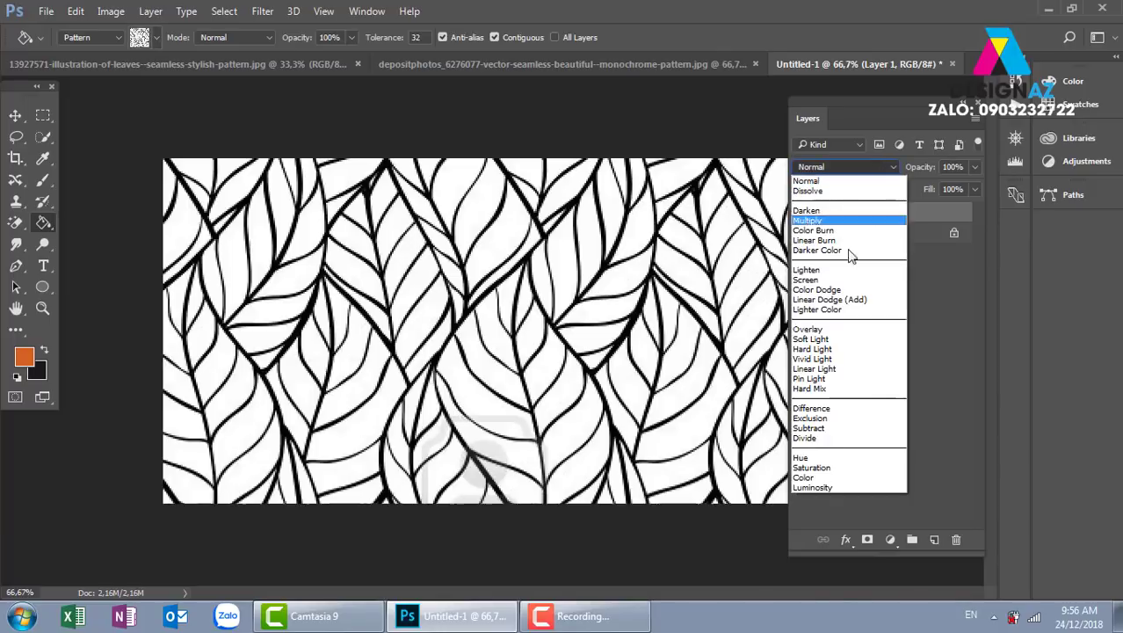
left_click(812, 330)
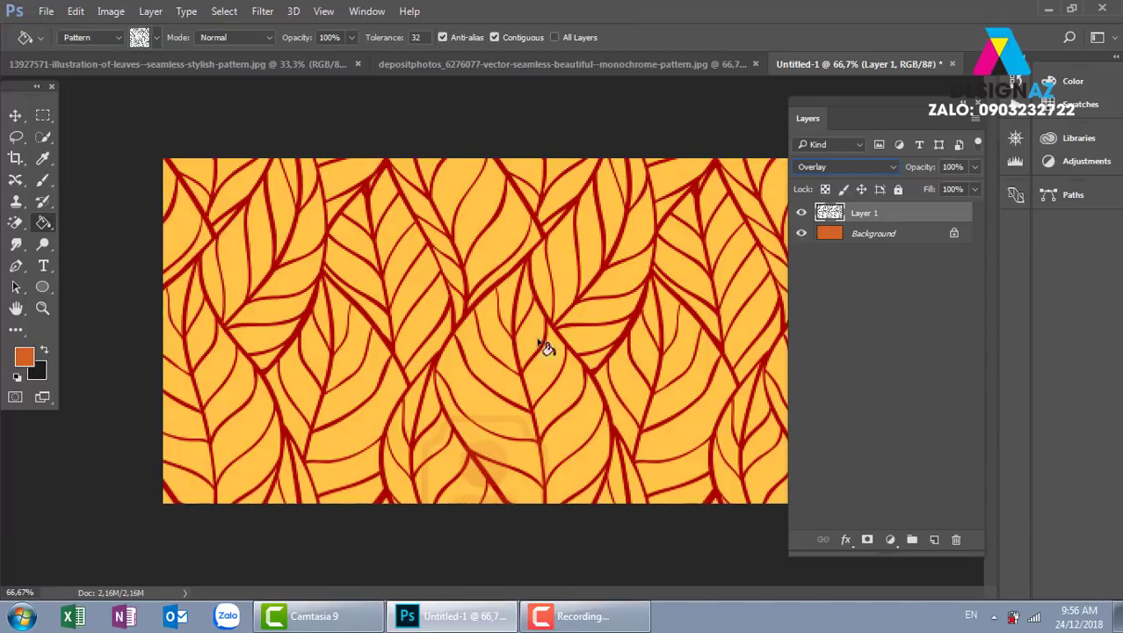
left_click(15, 116)
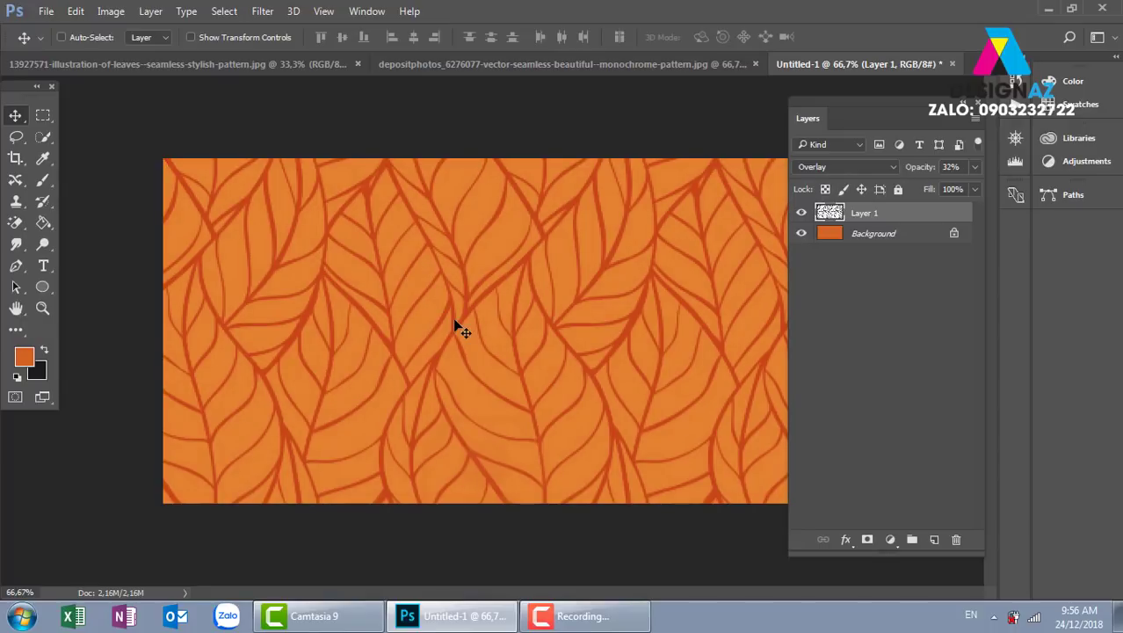
key("2")
key("2")
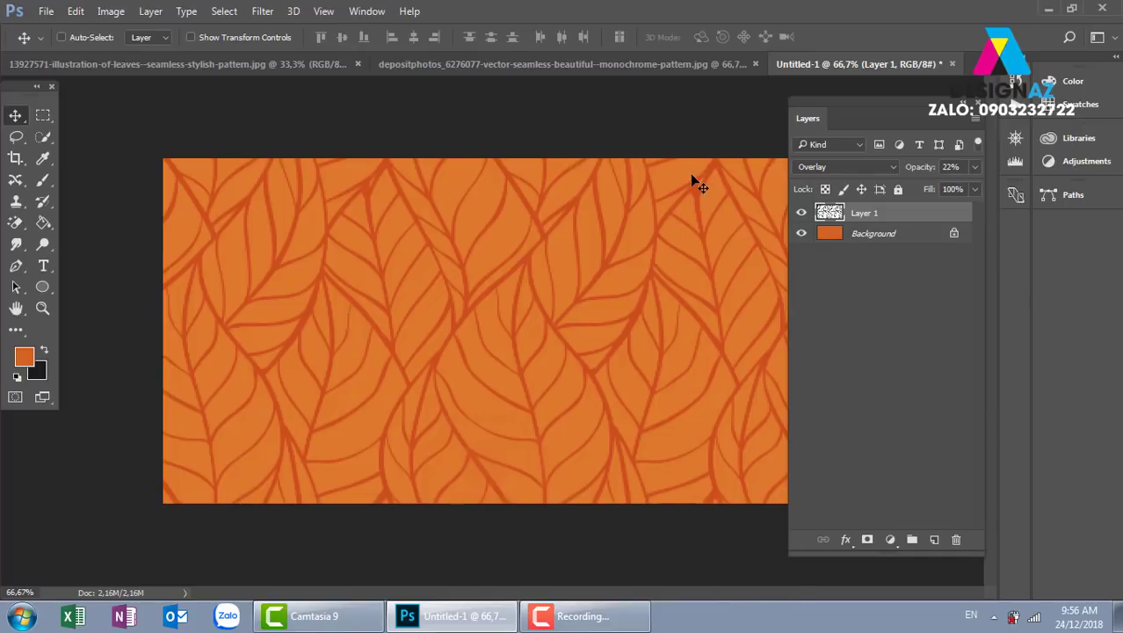
Apply a Field Blur to the leaf layer, keeping the center pin nearly unblurred and adding default-strength blur pins near both upper corners.
left_click(266, 12)
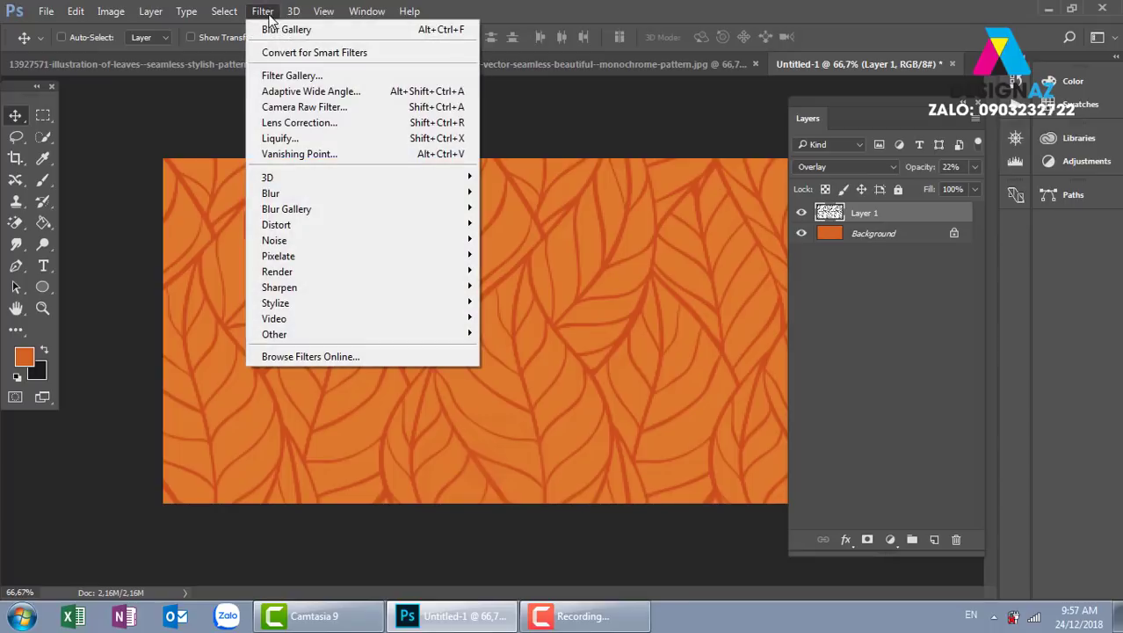
mouse_move(316, 210)
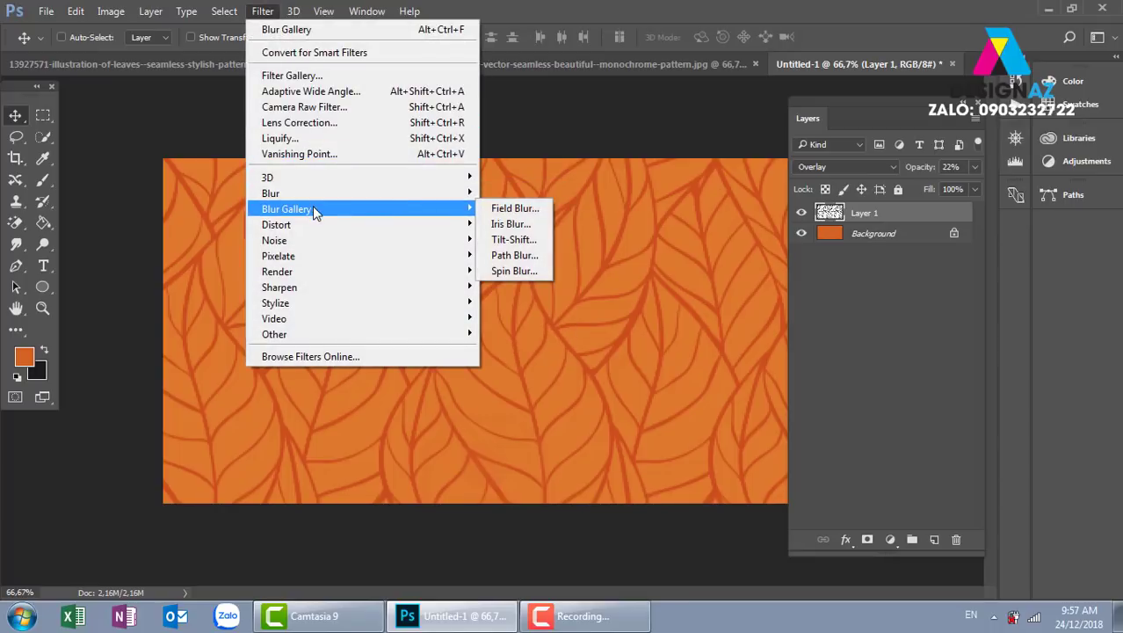
left_click(511, 210)
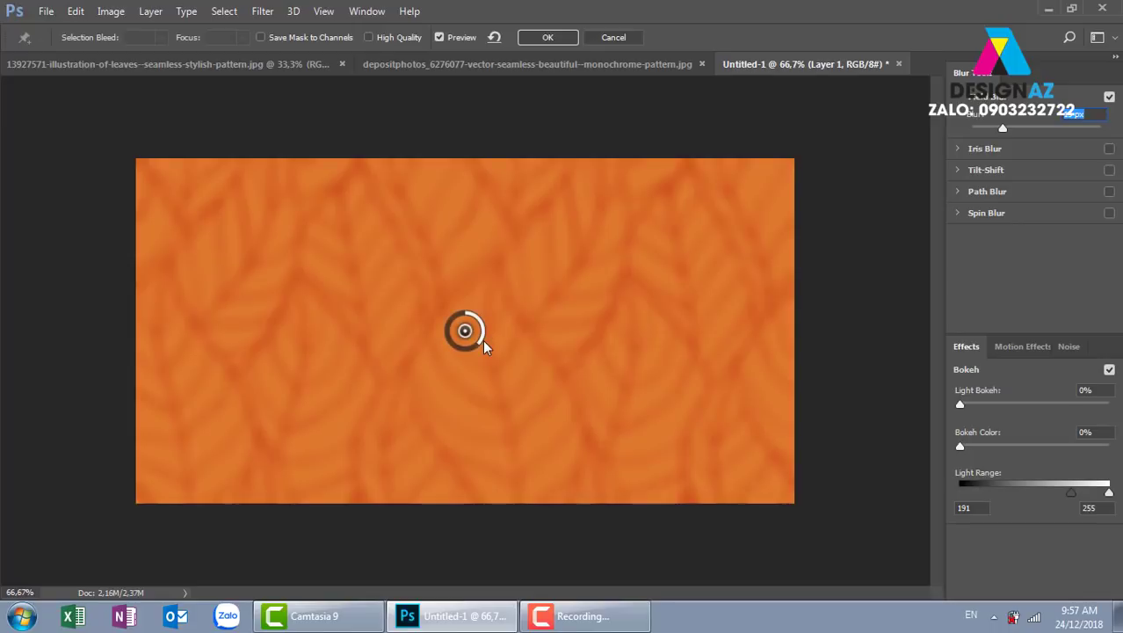
left_click_drag(1000, 127, 971, 128)
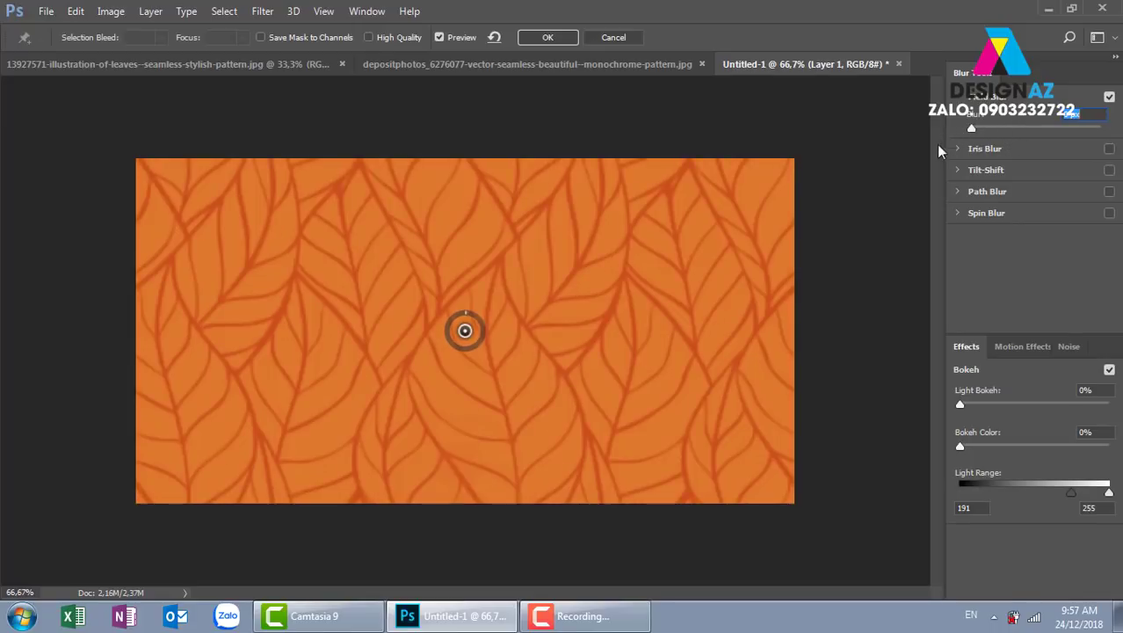
left_click(200, 190)
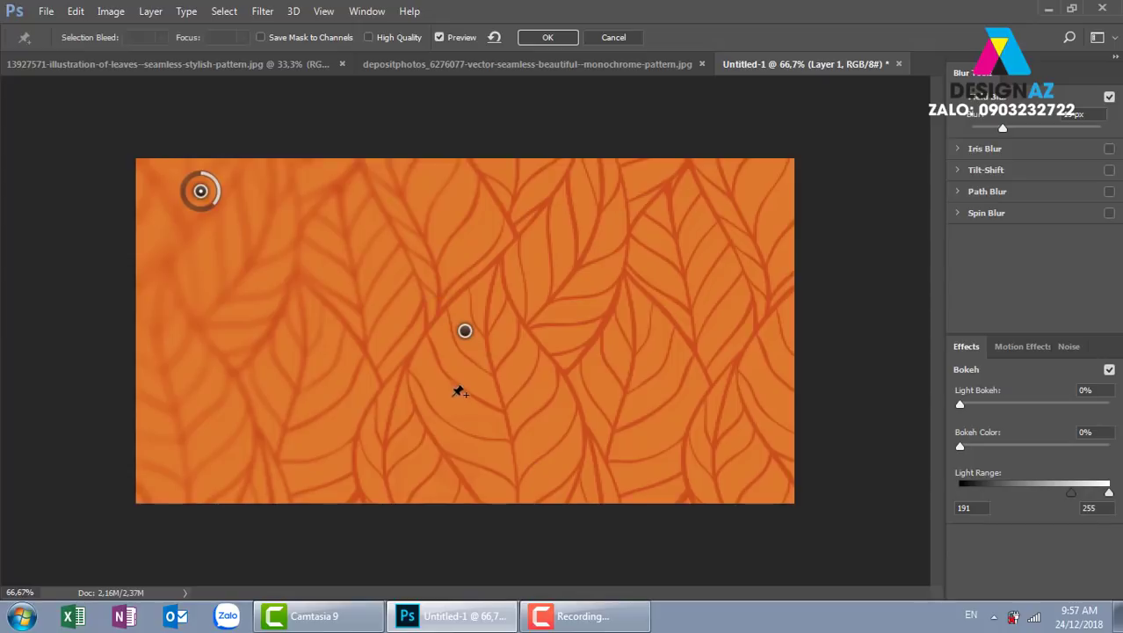
left_click(733, 188)
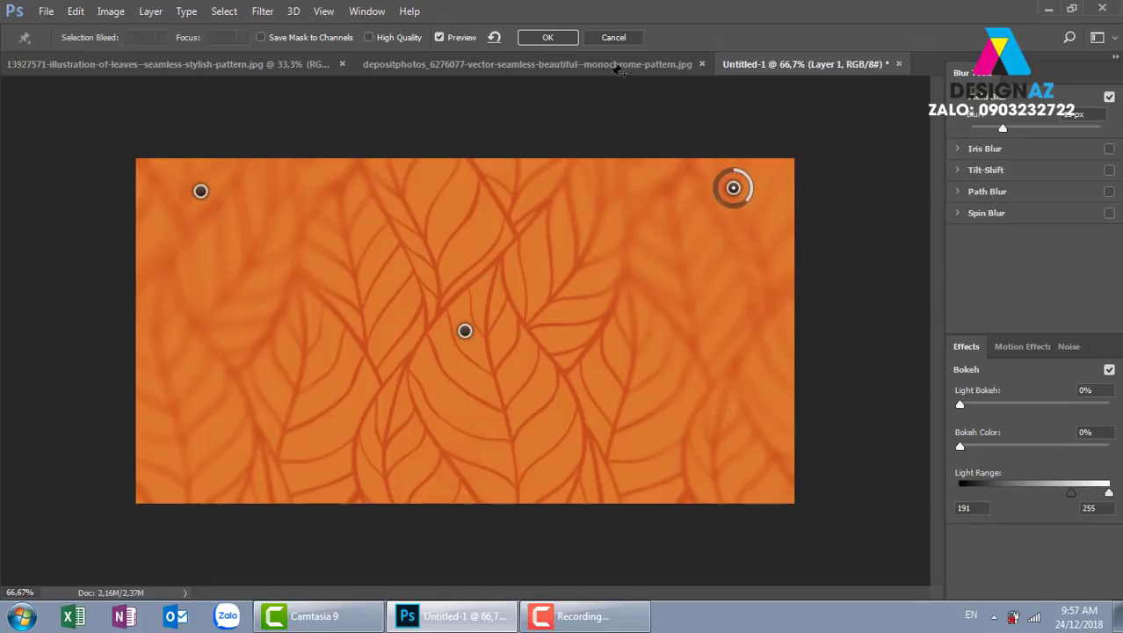
left_click(547, 37)
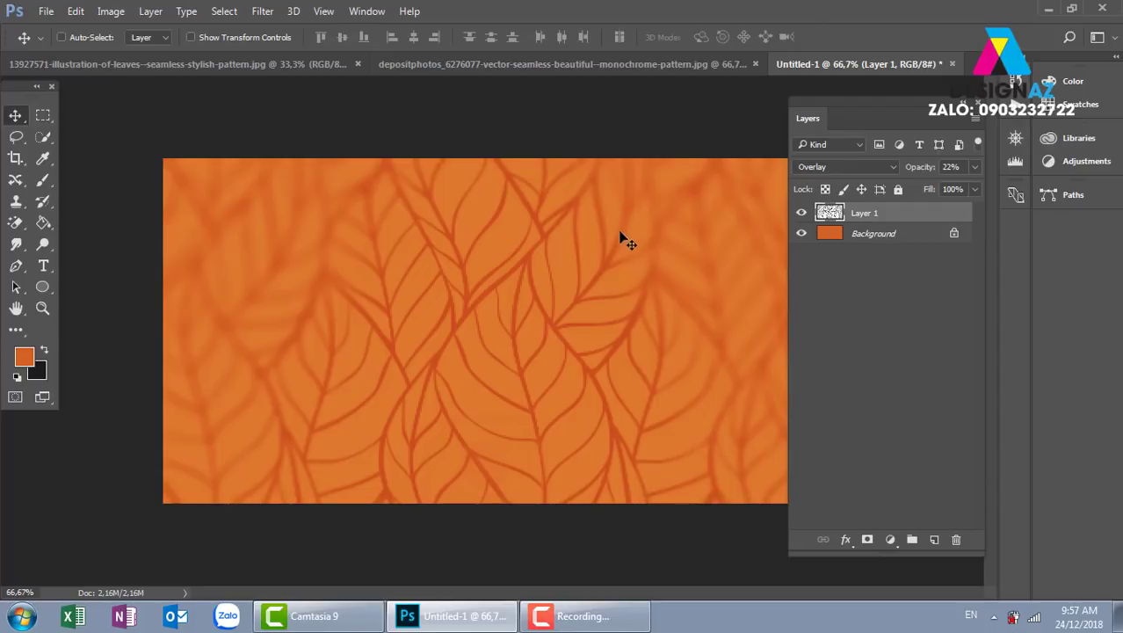
Delete the leaf pattern layer and close the untitled orange document without saving.
key("Delete")
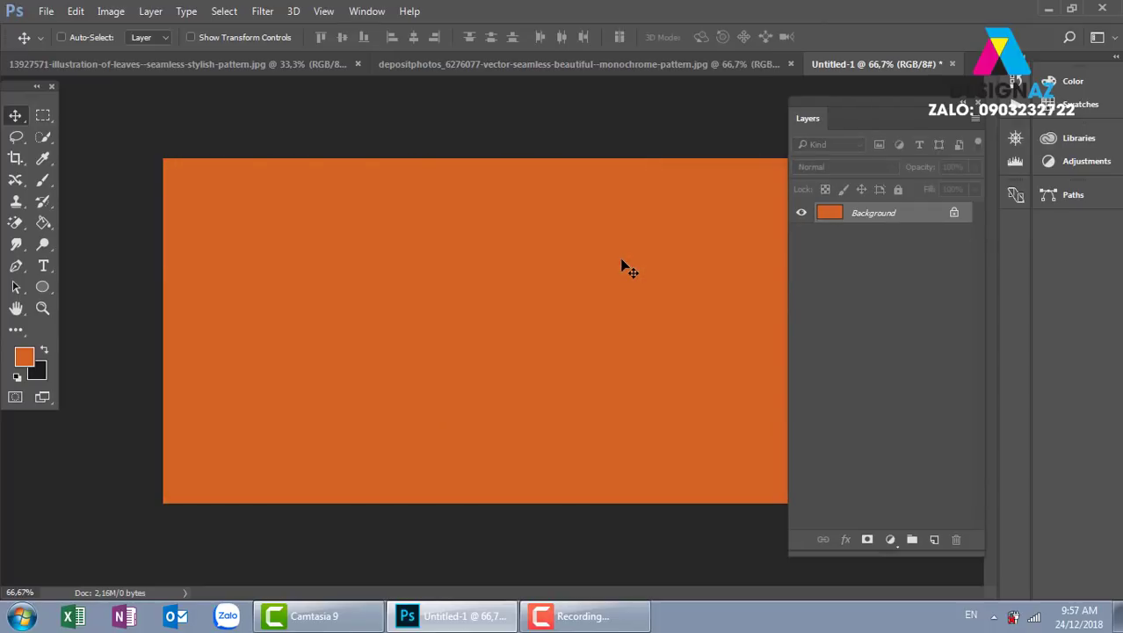
left_click(953, 65)
left_click(576, 248)
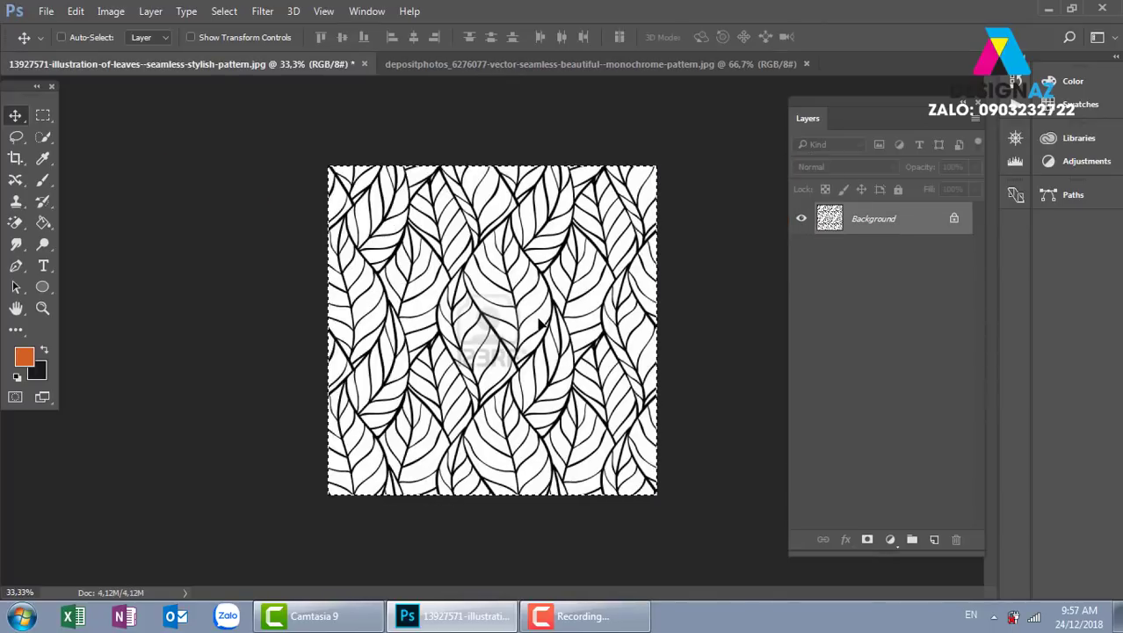
key("ctrl+plus")
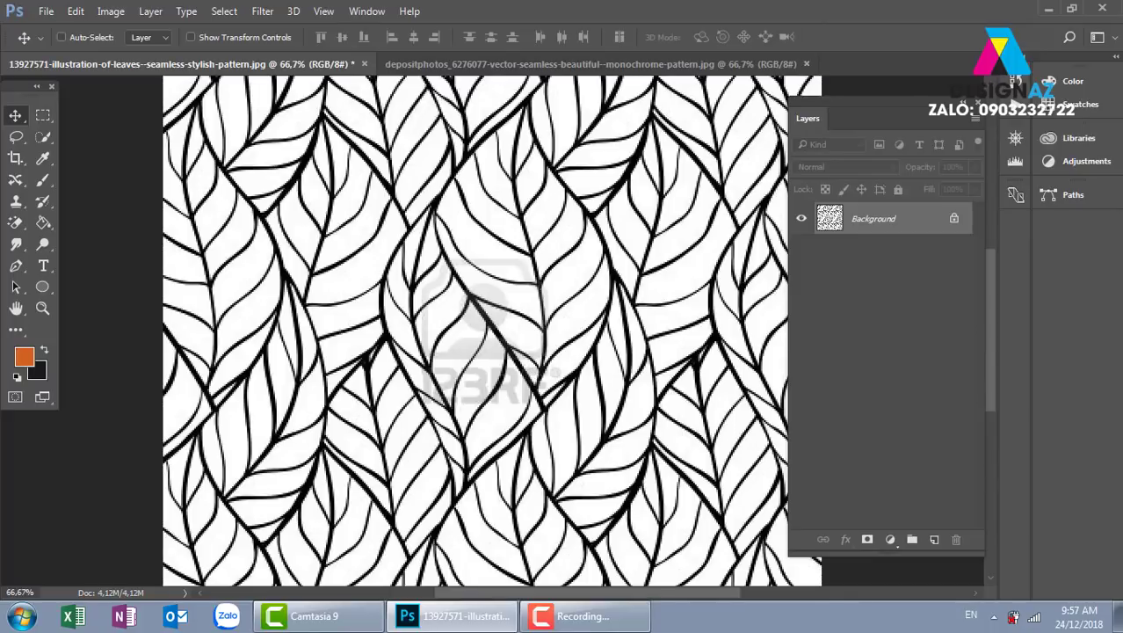
left_click(111, 12)
mouse_move(145, 53)
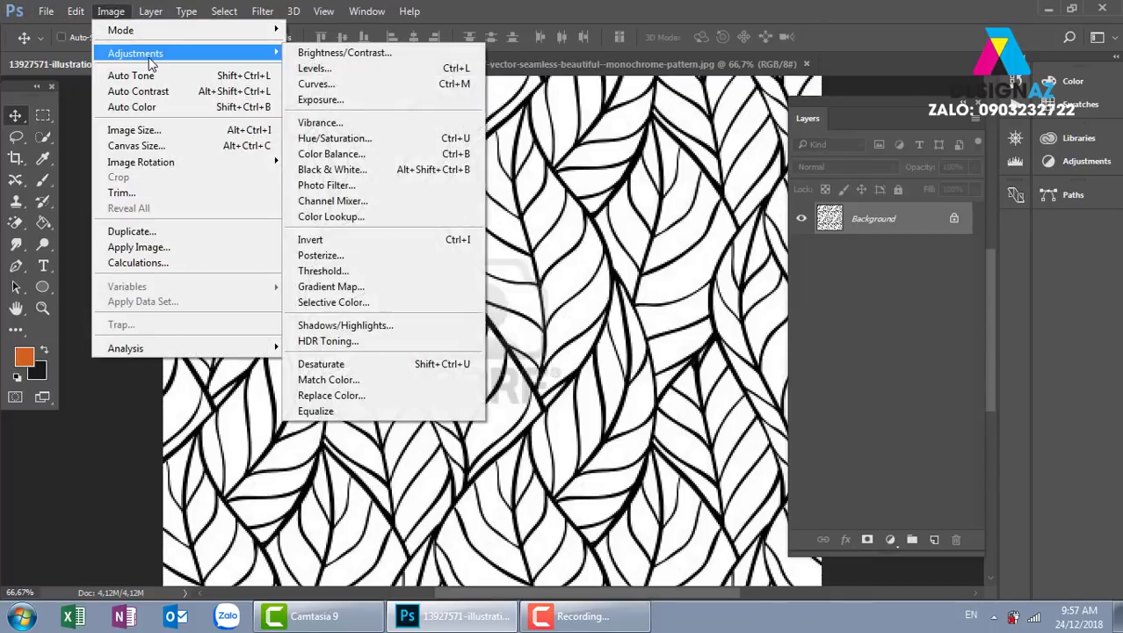
left_click(367, 69)
left_click_drag(927, 131, 252, 158)
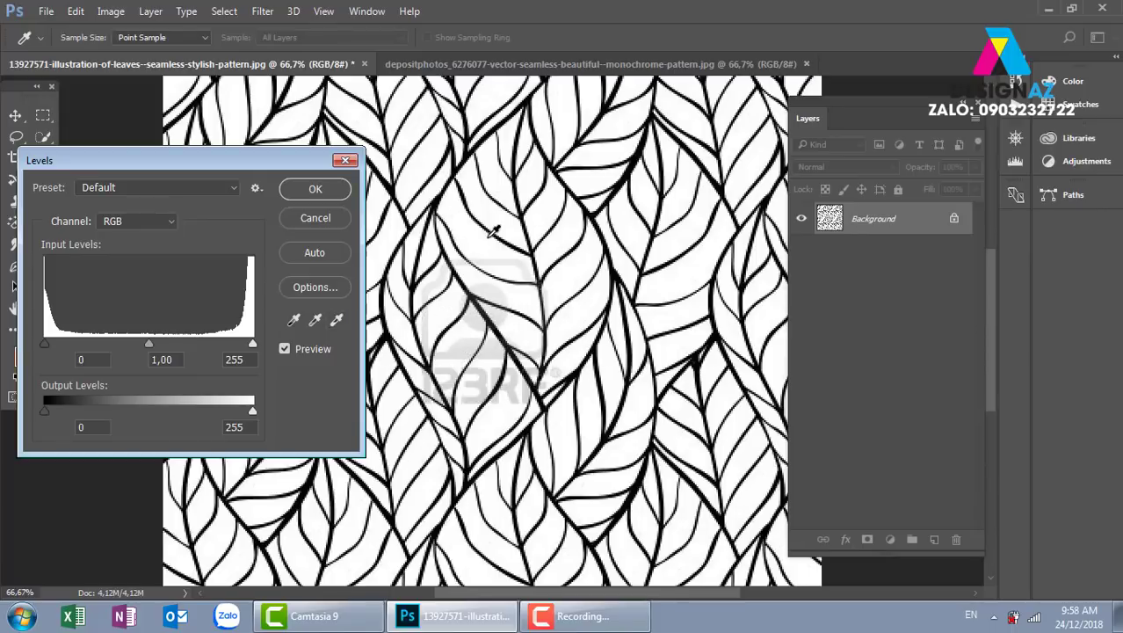
left_click(336, 320)
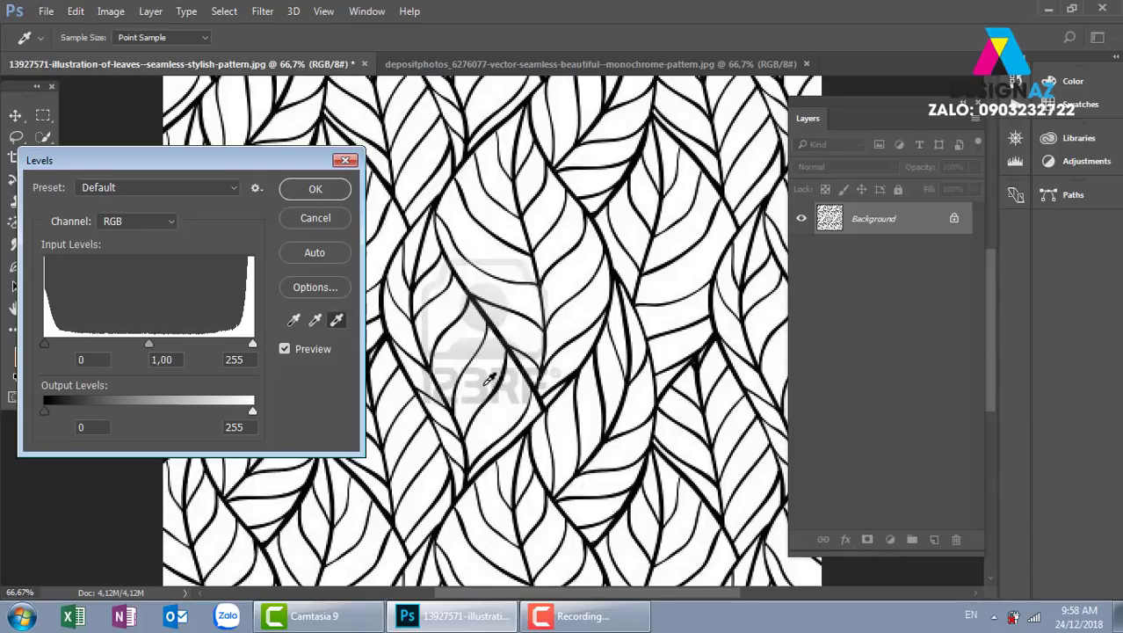
left_click(336, 318)
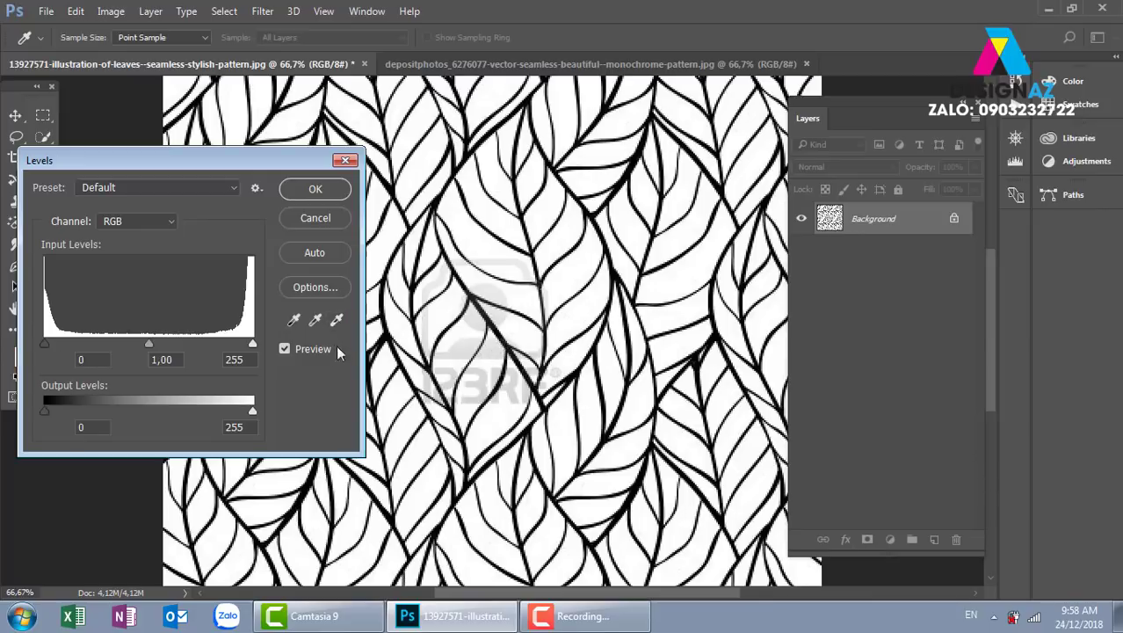
left_click_drag(255, 166, 230, 164)
left_click(321, 160)
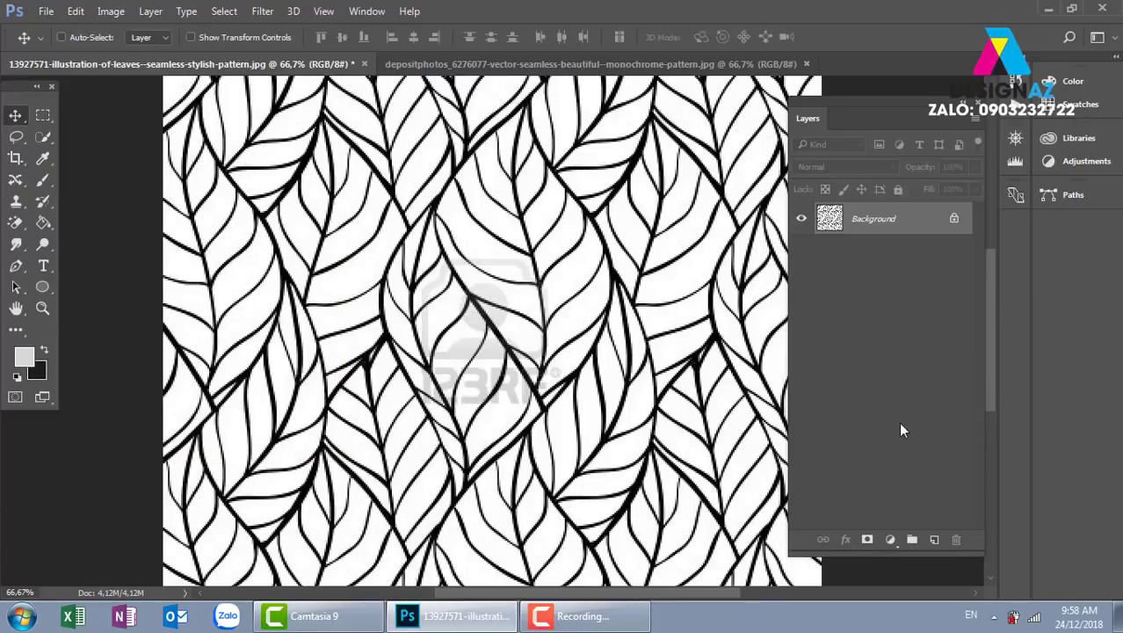
Save the leaf image, then whiten its grey watermark by sampling it with the Levels white-point eyedropper.
key("ctrl+s")
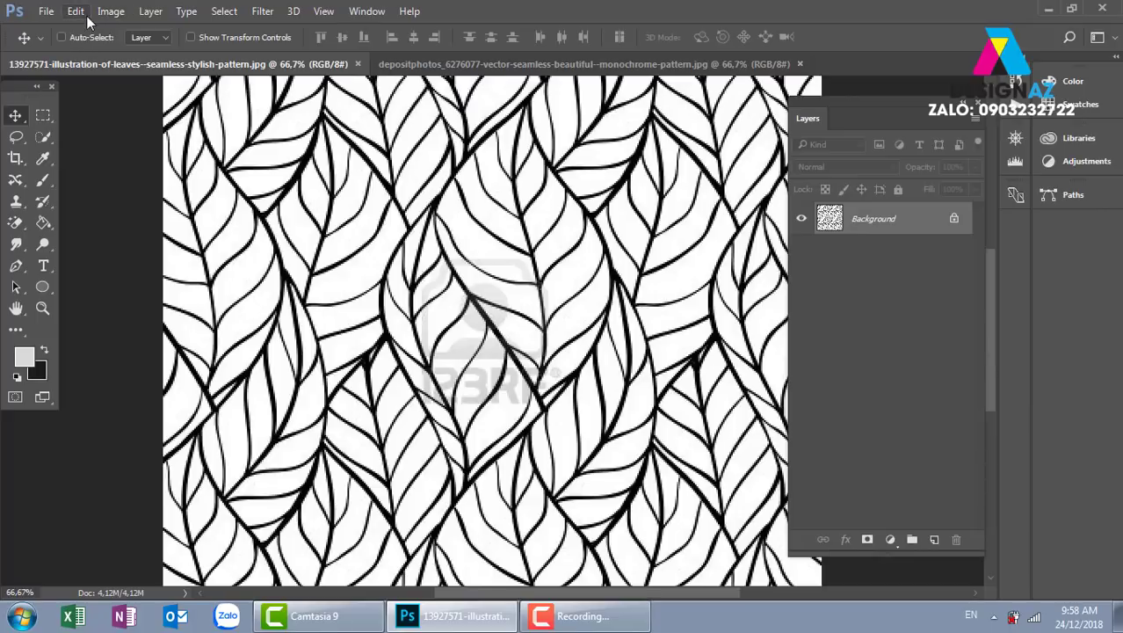
left_click(116, 11)
mouse_move(152, 63)
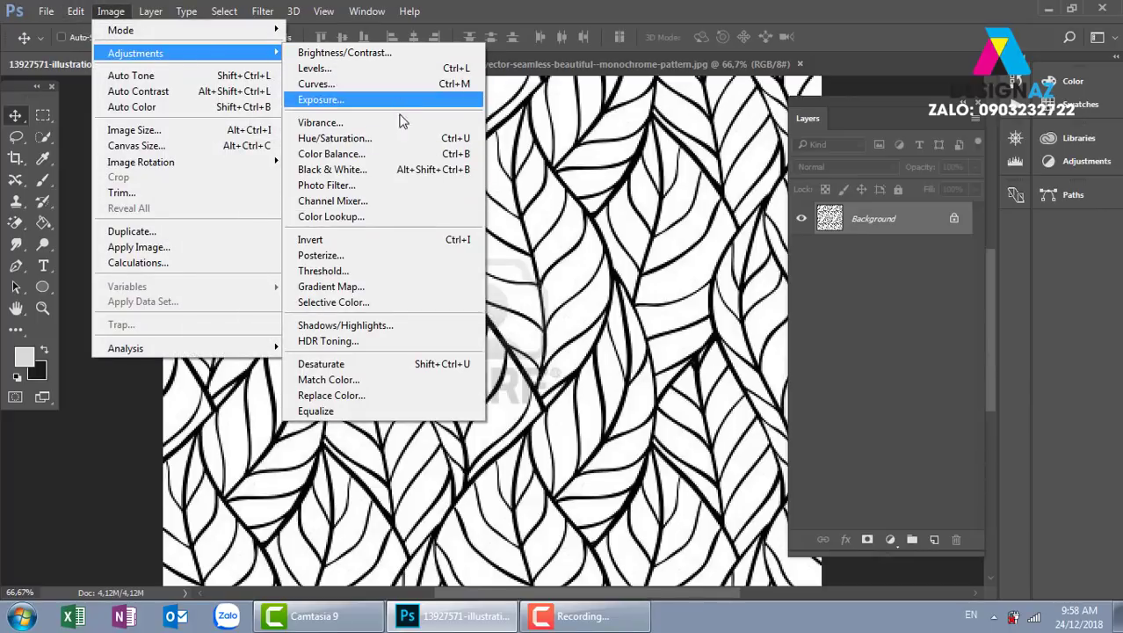
left_click(413, 69)
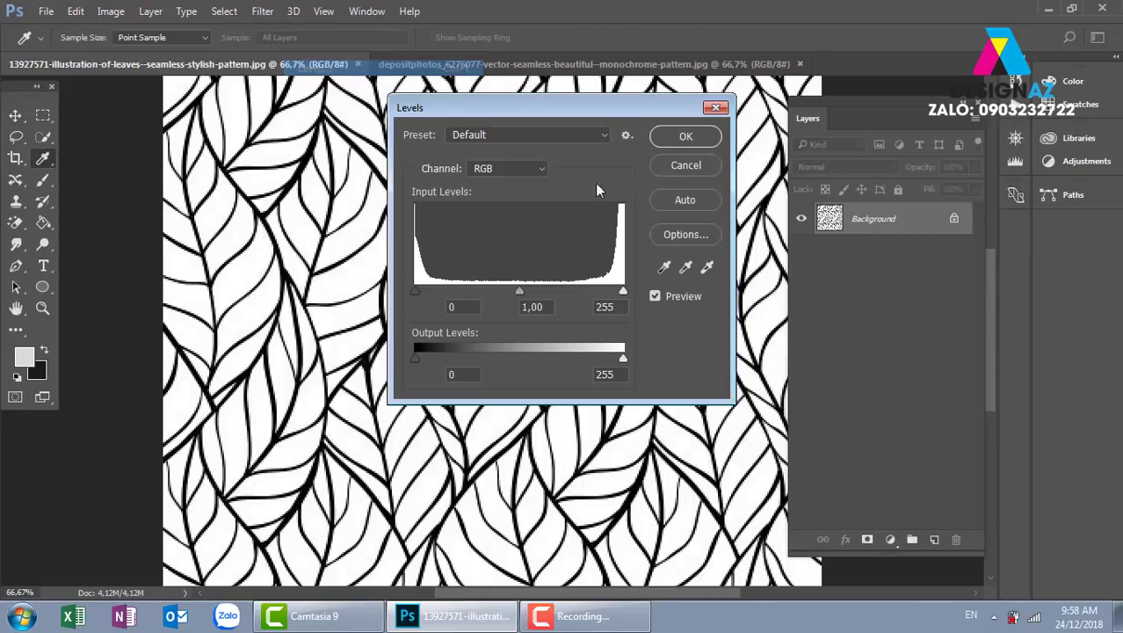
left_click(709, 268)
left_click_drag(562, 105, 839, 98)
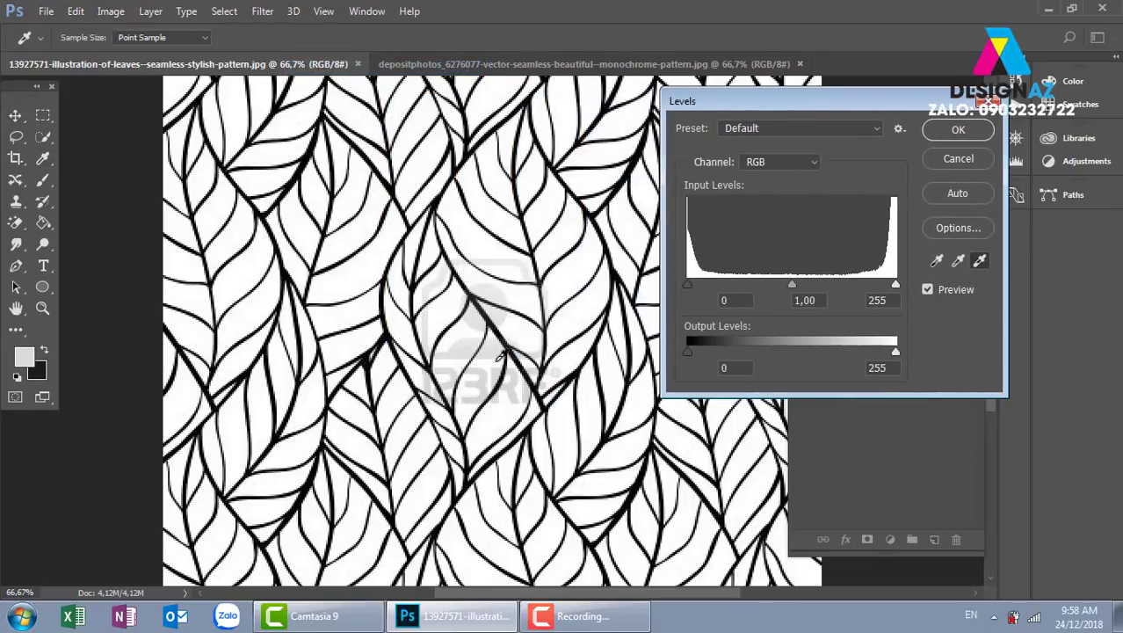
left_click(489, 378)
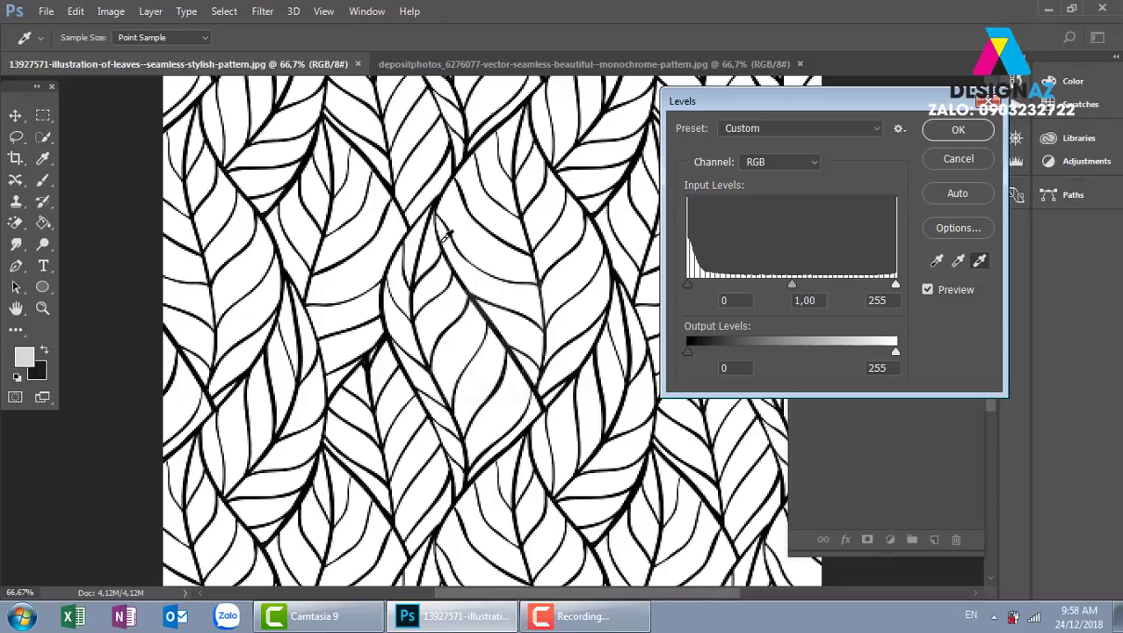
left_click(958, 140)
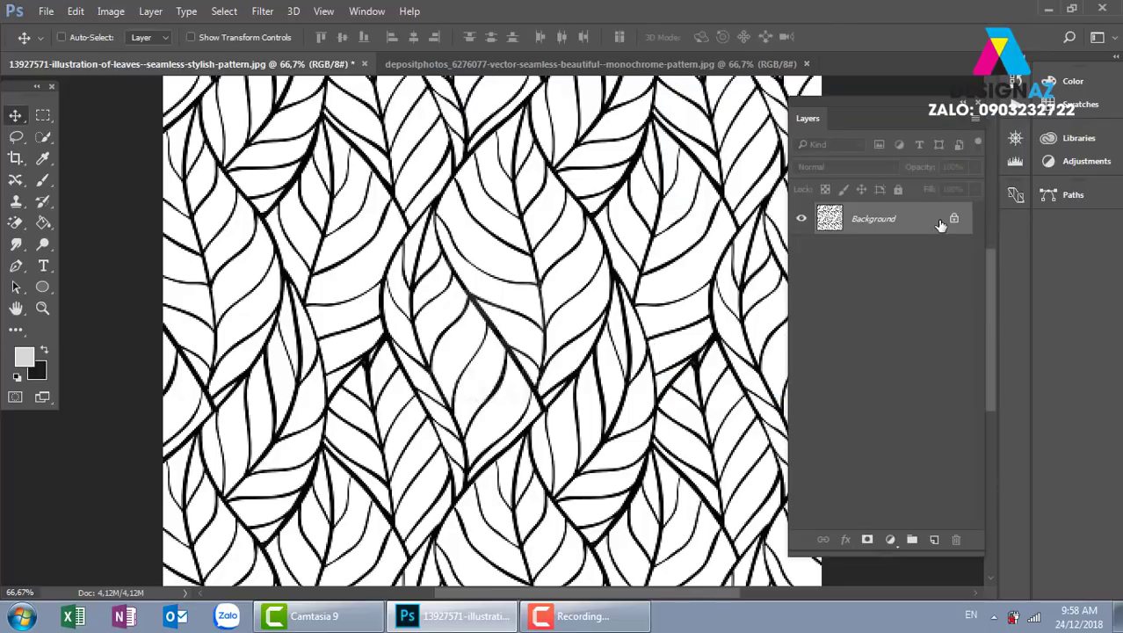
Close the leaf pattern image without saving the changes.
key("ctrl+minus")
key("ctrl+minus")
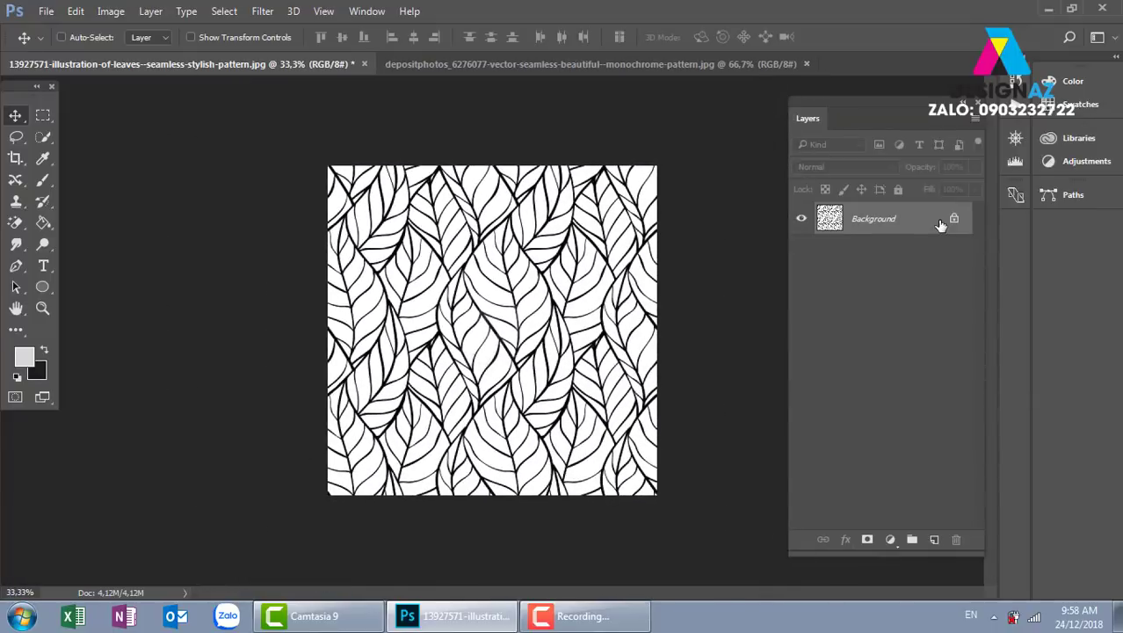
left_click(365, 64)
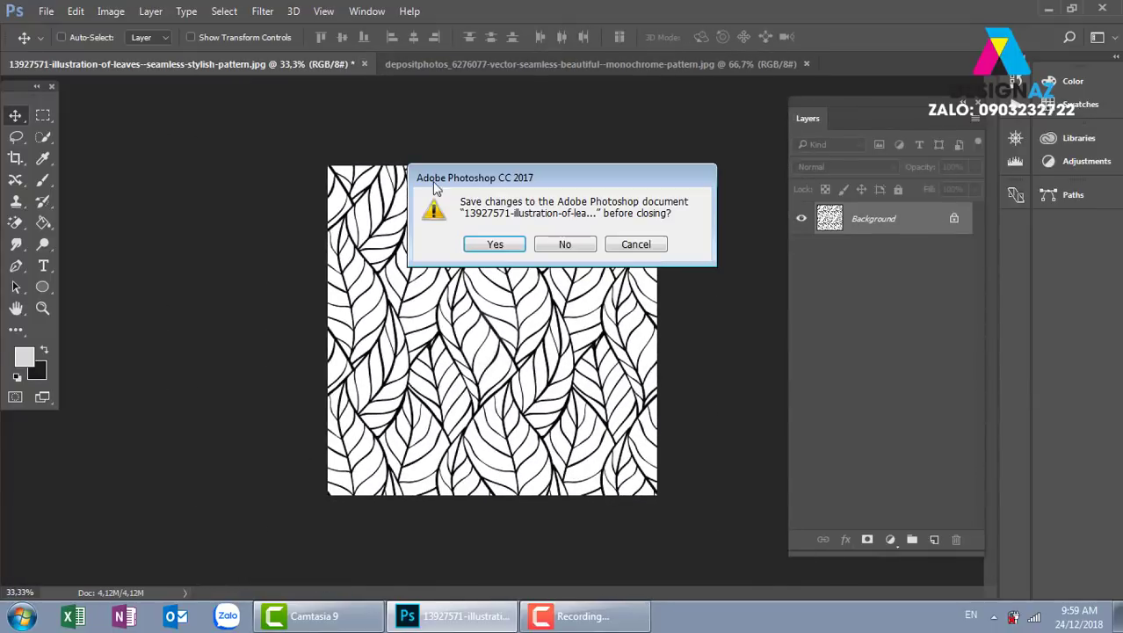
left_click(567, 244)
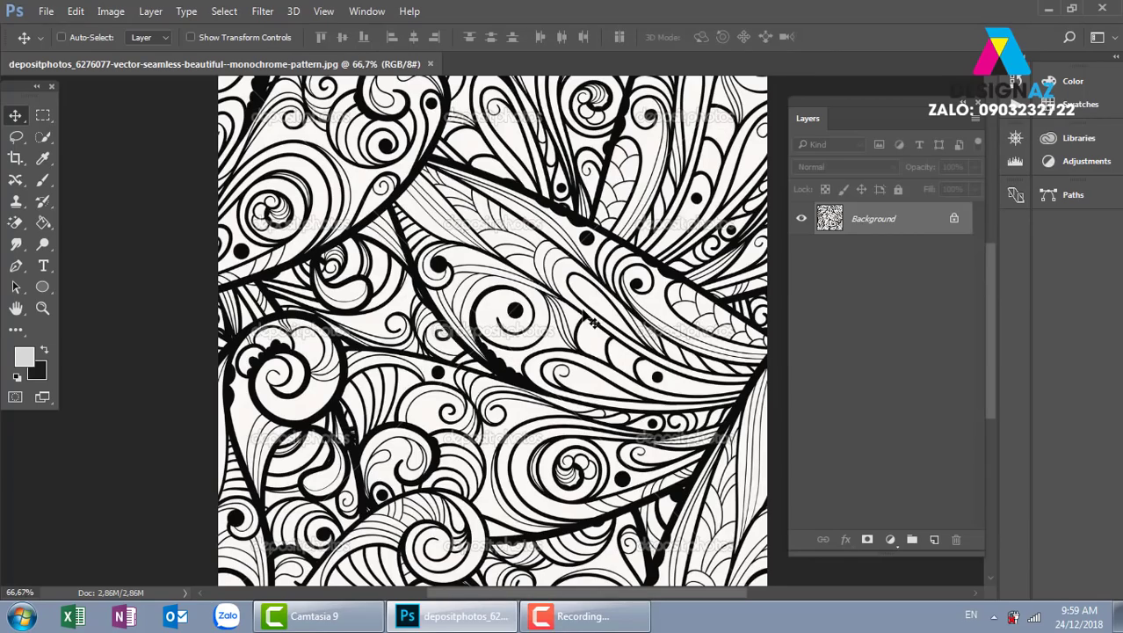
Start a Levels adjustment on the swirl pattern image and set the white point by sampling the grey watermark over a light area.
key("ctrl+plus")
key("ctrl+plus")
key("ctrl+plus")
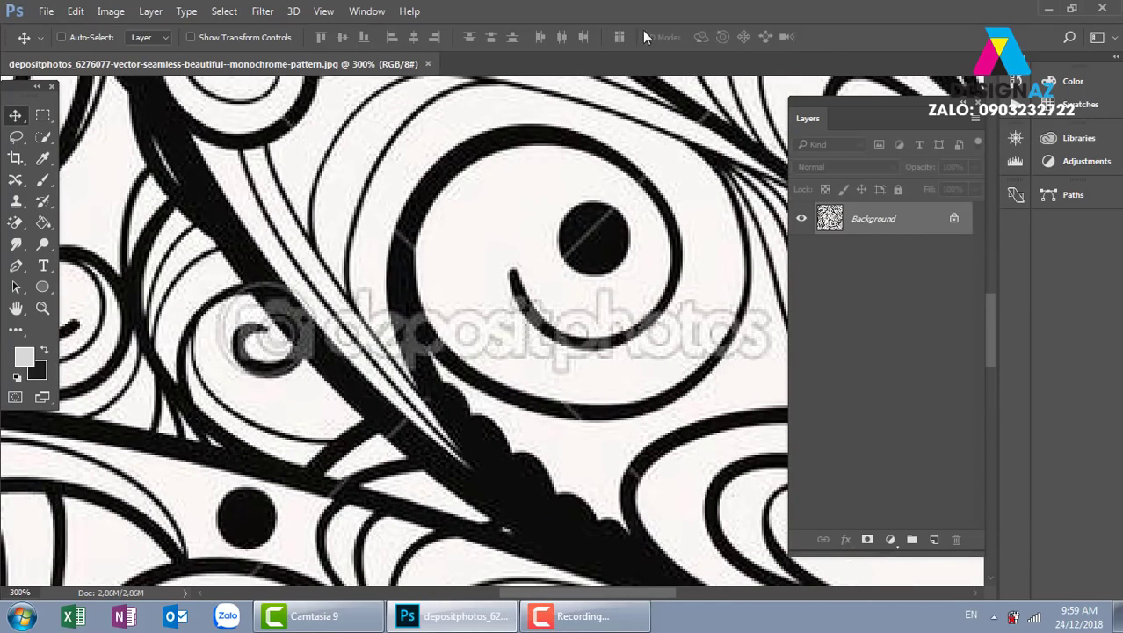
key("ctrl+plus")
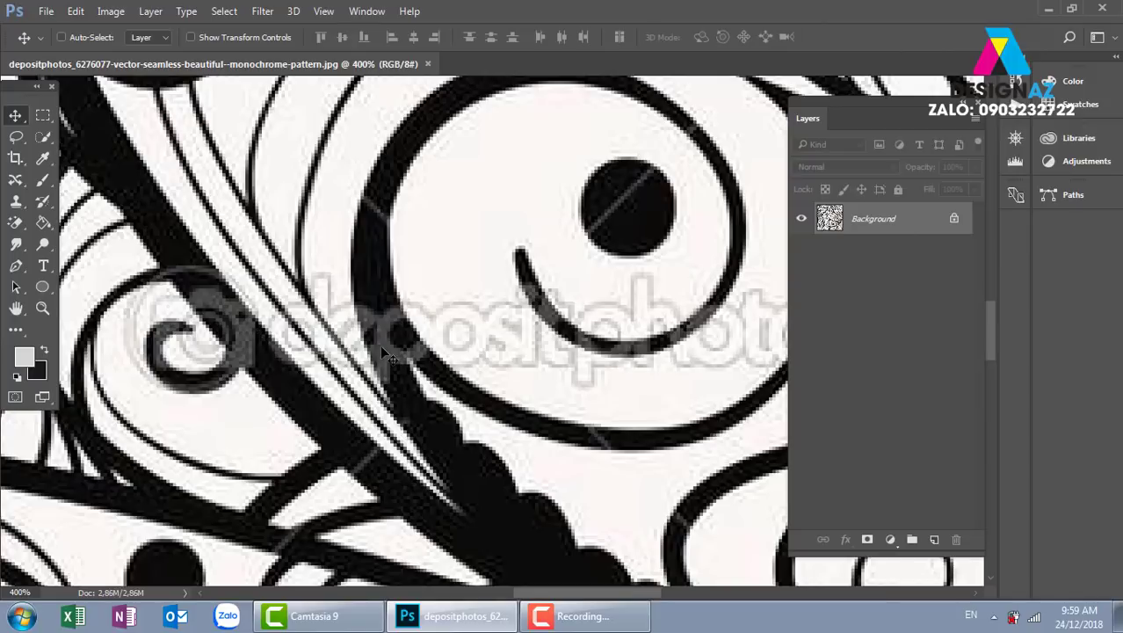
left_click(110, 11)
mouse_move(141, 56)
left_click(314, 68)
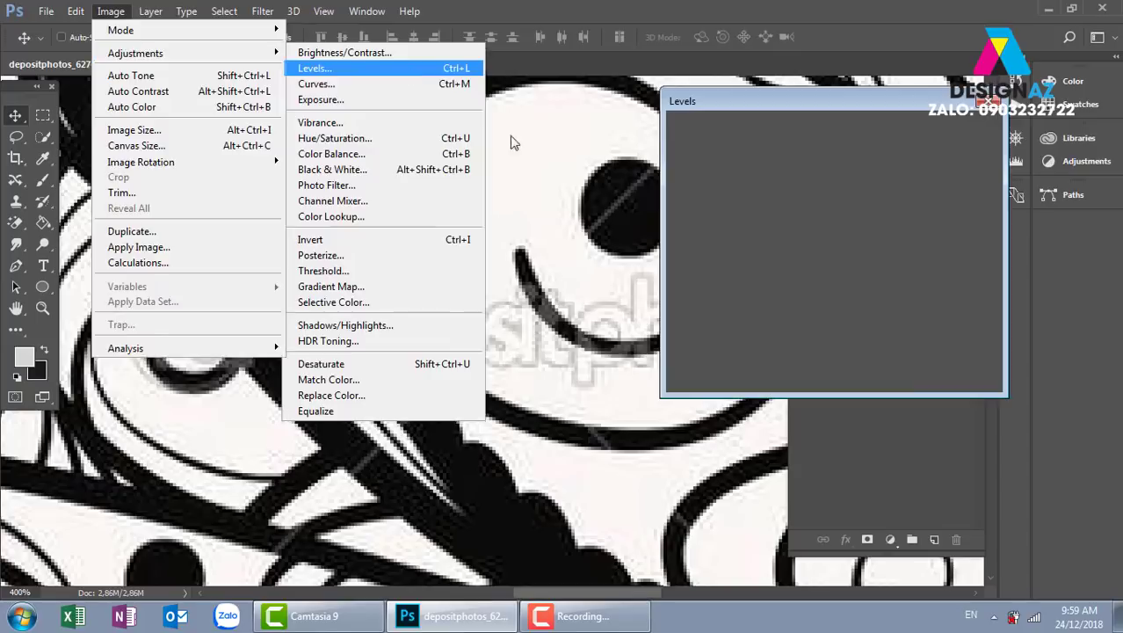
left_click(979, 262)
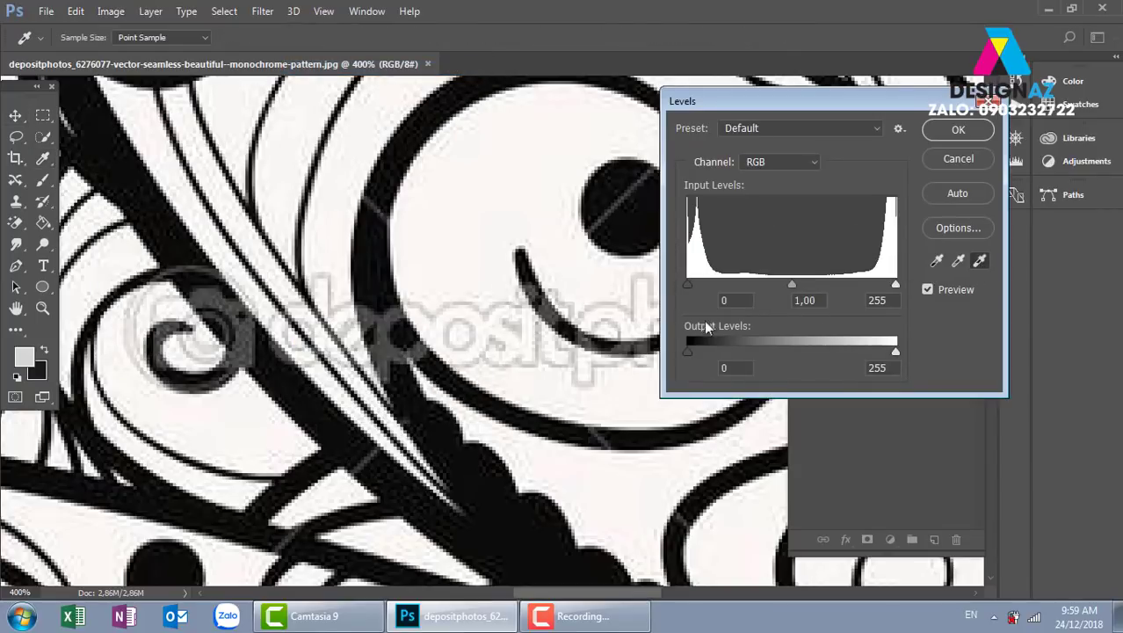
left_click(478, 307)
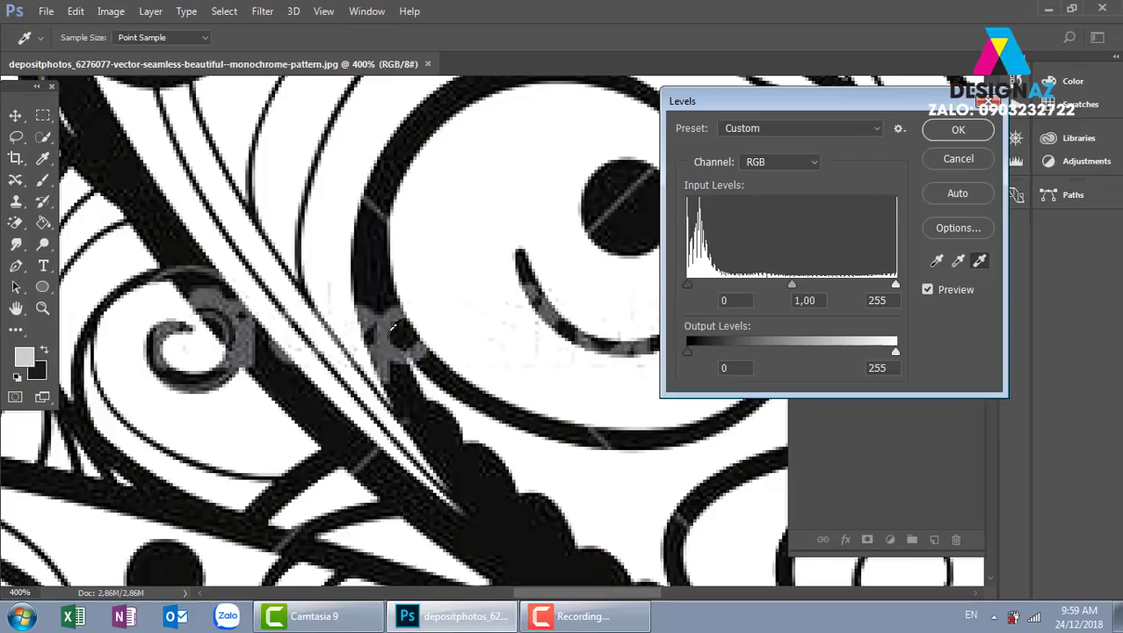
Set the Levels black point by sampling the watermark over a dark stroke, and apply the adjustment.
left_click(937, 260)
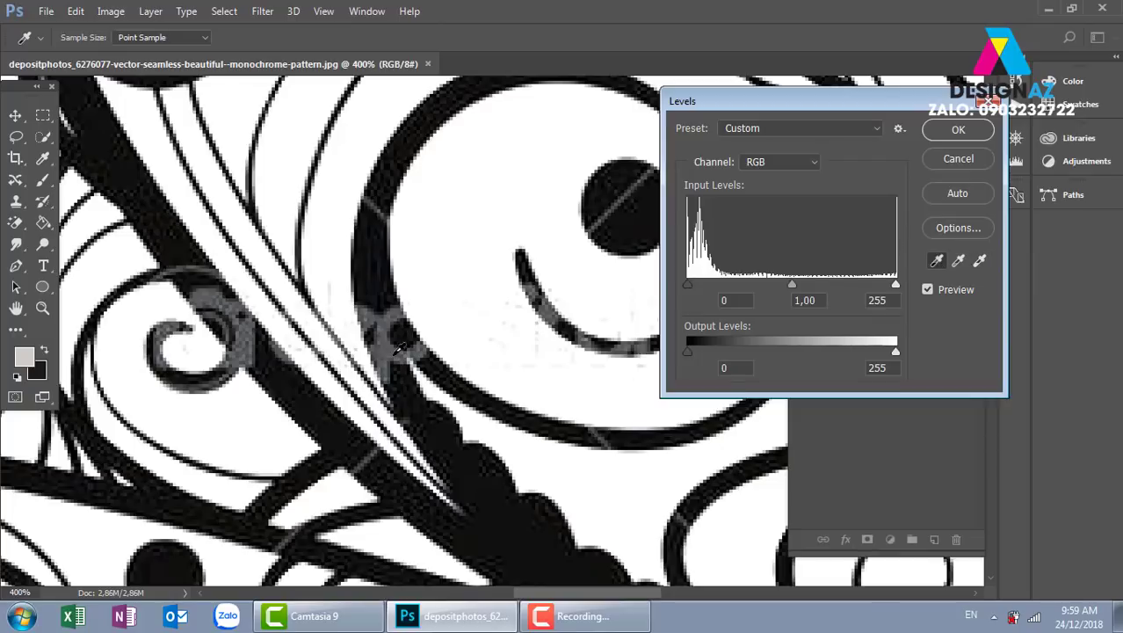
left_click(395, 351)
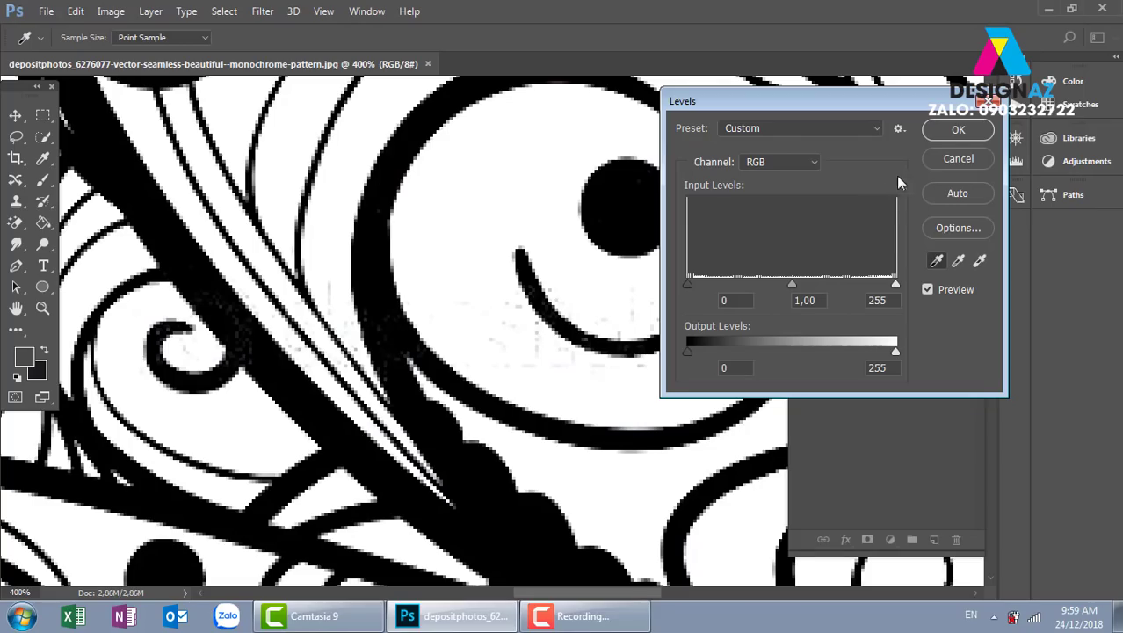
left_click(954, 131)
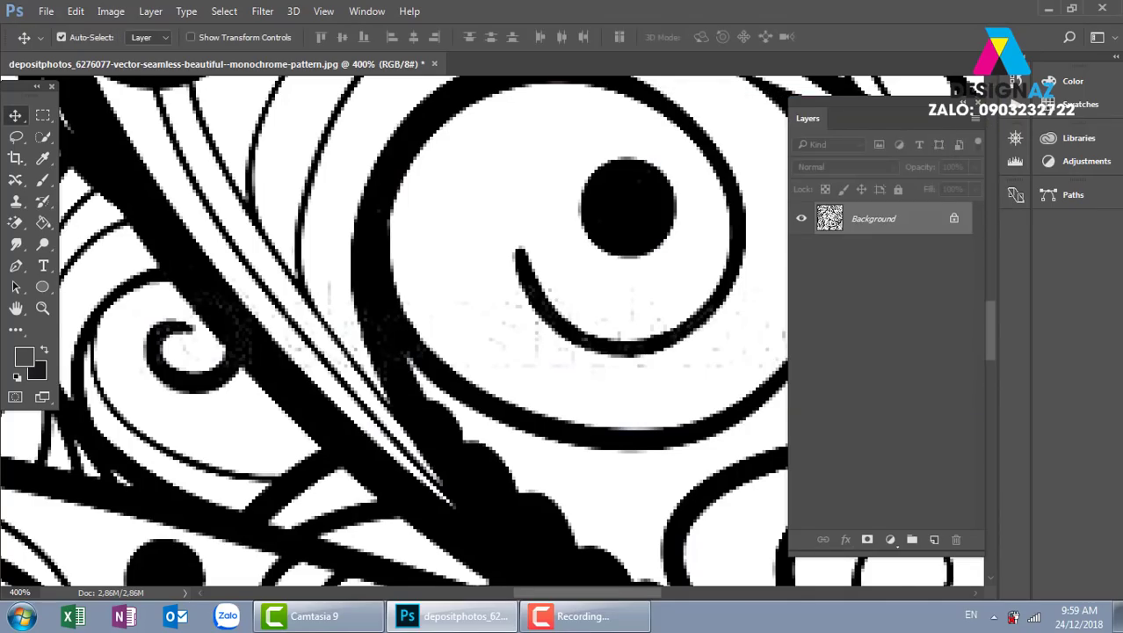
Close the swirl pattern image without saving the changes.
key("ctrl+minus")
key("ctrl+minus")
key("ctrl+minus")
key("ctrl+minus")
key("ctrl+minus")
key("ctrl+minus")
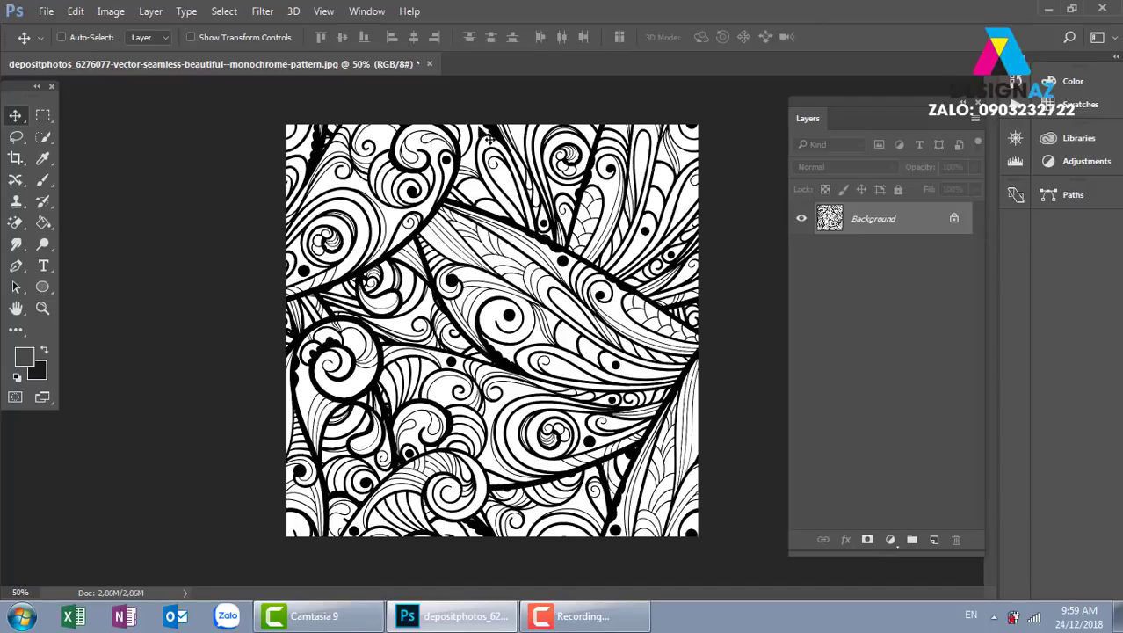
left_click(430, 64)
left_click(562, 243)
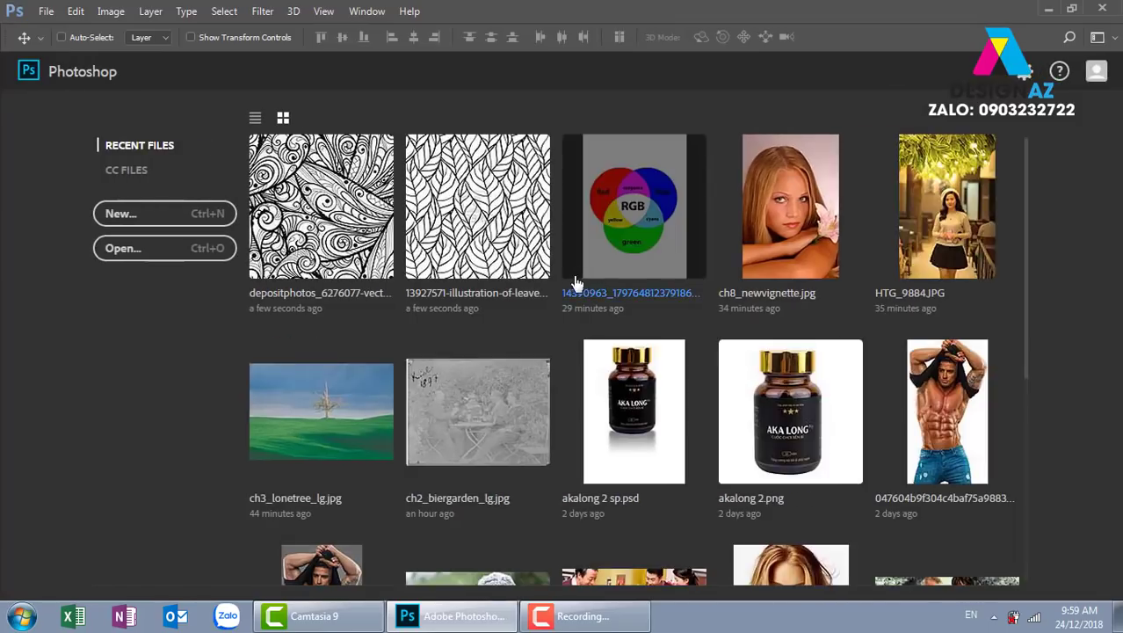
scroll(768, 400, "down", 5)
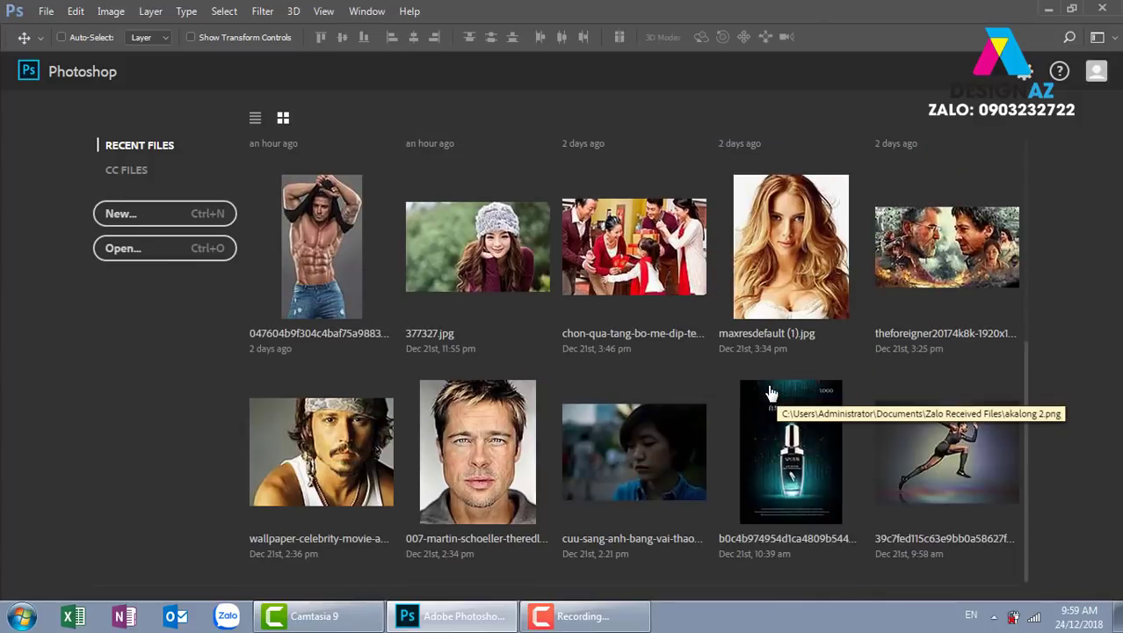
Open the recent file 377327.jpg and duplicate its Background layer.
left_click(754, 475)
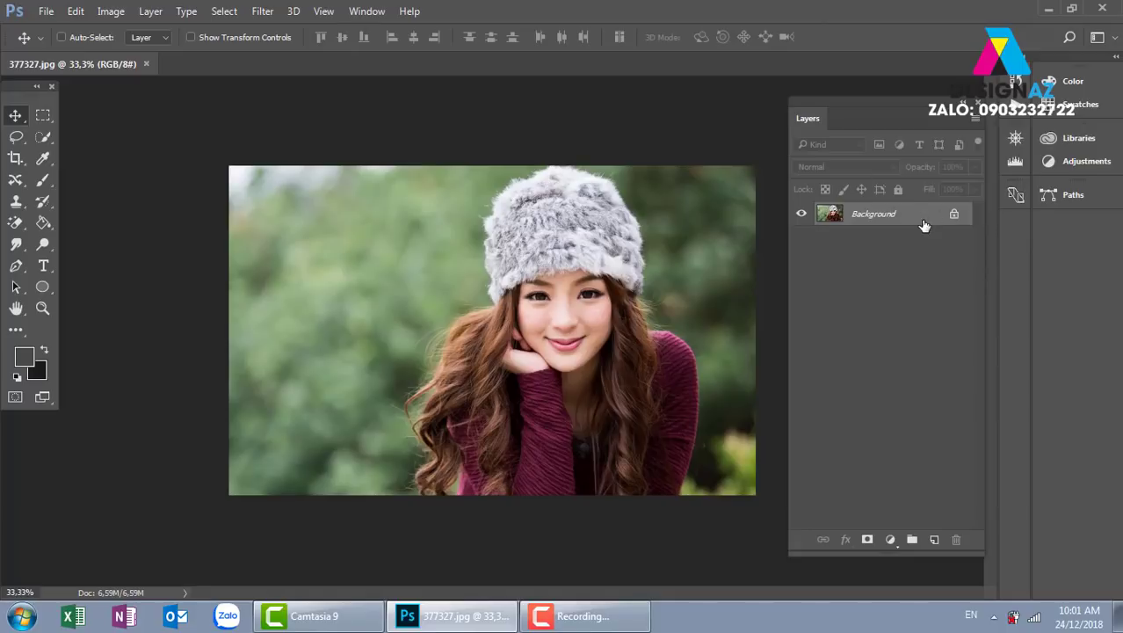
key("ctrl+j")
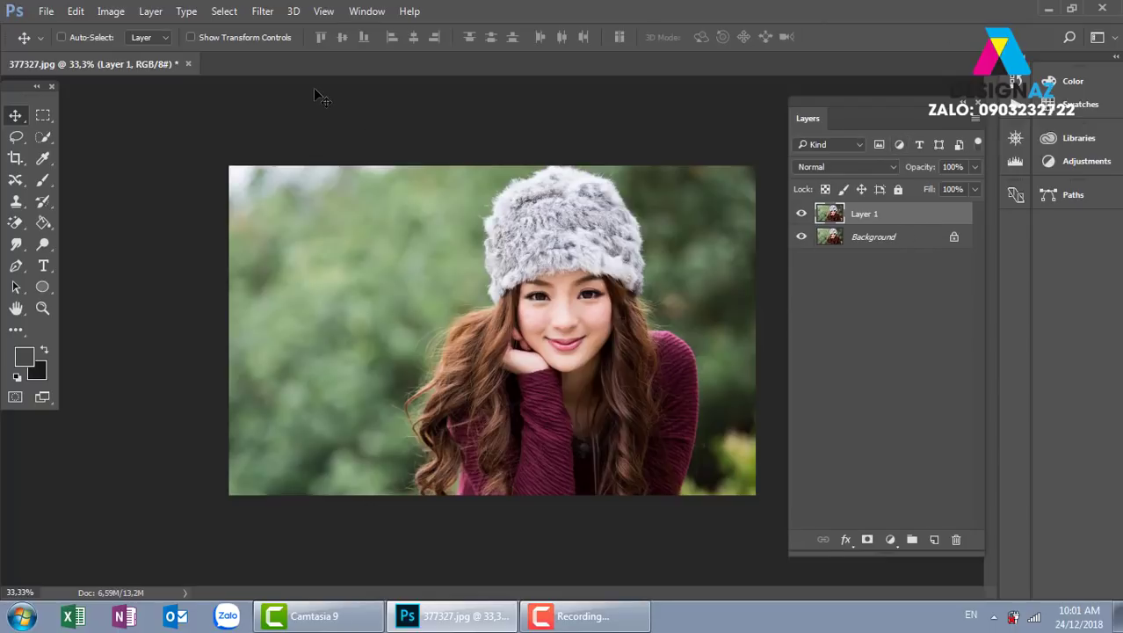
Start a Threshold adjustment on the copied layer, raise the level to 225, and place a colour sampler on the nose highlight.
left_click(112, 13)
mouse_move(149, 54)
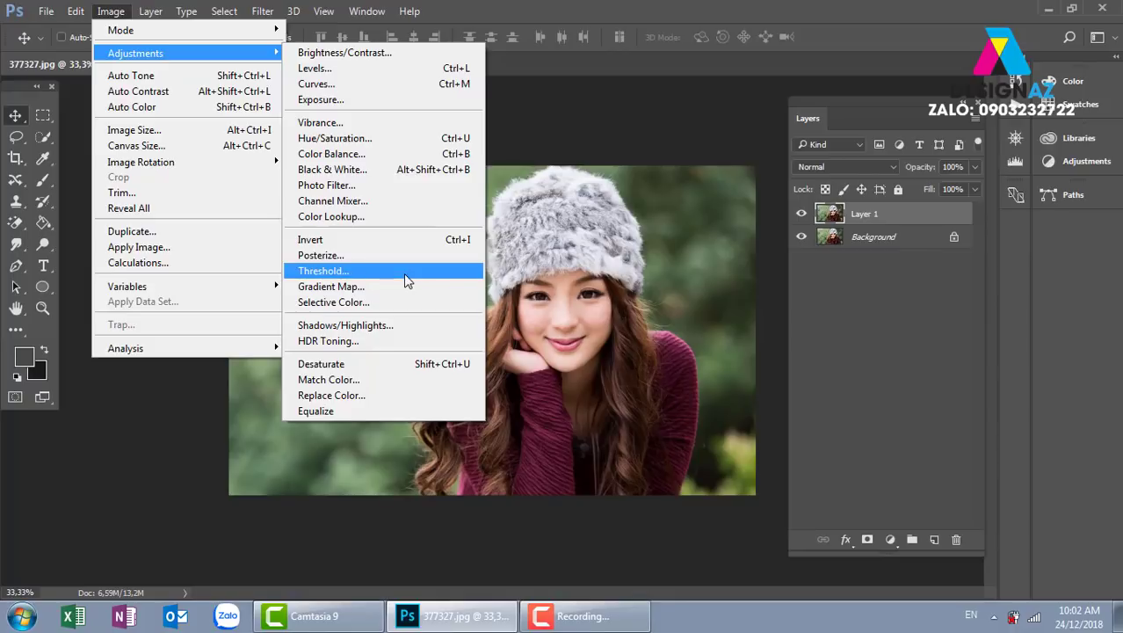
left_click(403, 273)
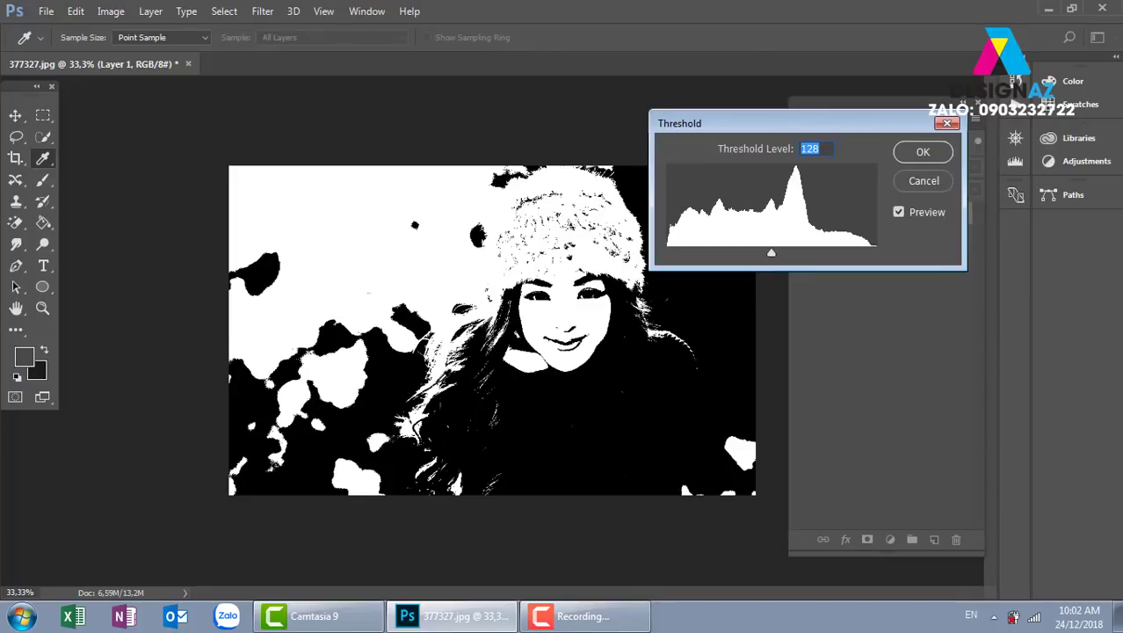
left_click_drag(775, 251, 848, 254)
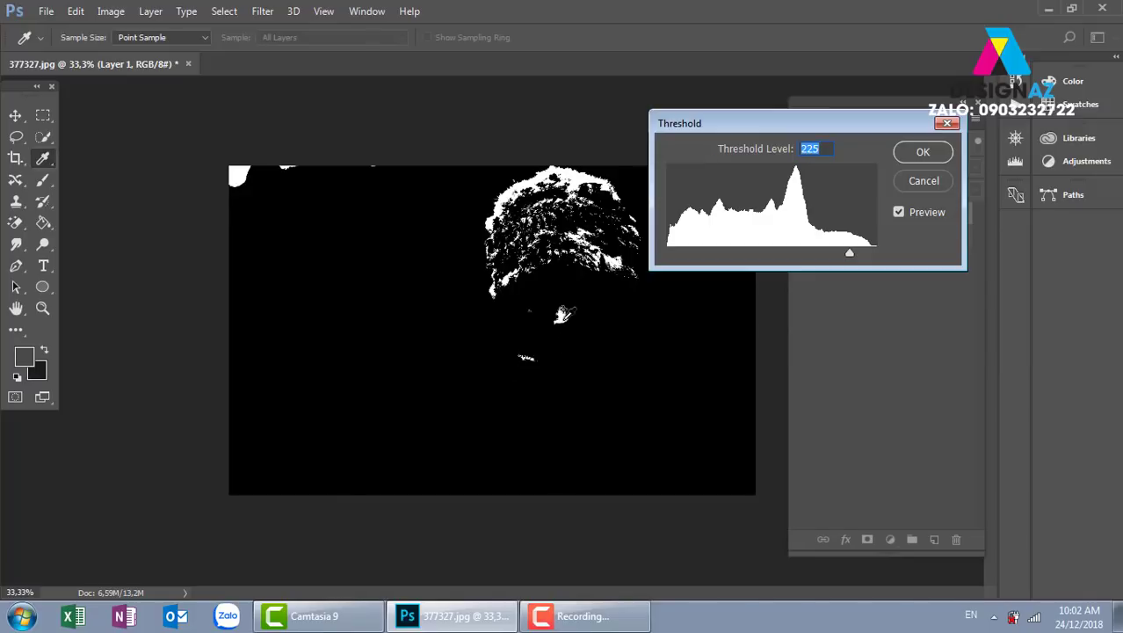
key("F8")
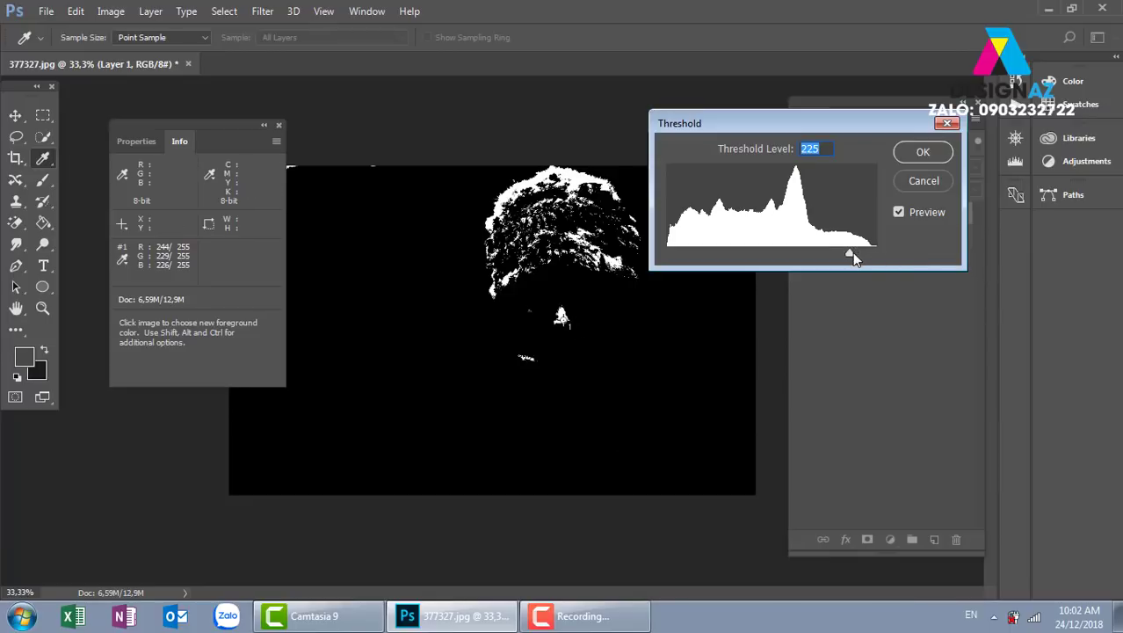
Lower the threshold level to 12, place a second colour sampler on the dark area below the neck, and cancel the Threshold adjustment.
left_click_drag(850, 253, 678, 260)
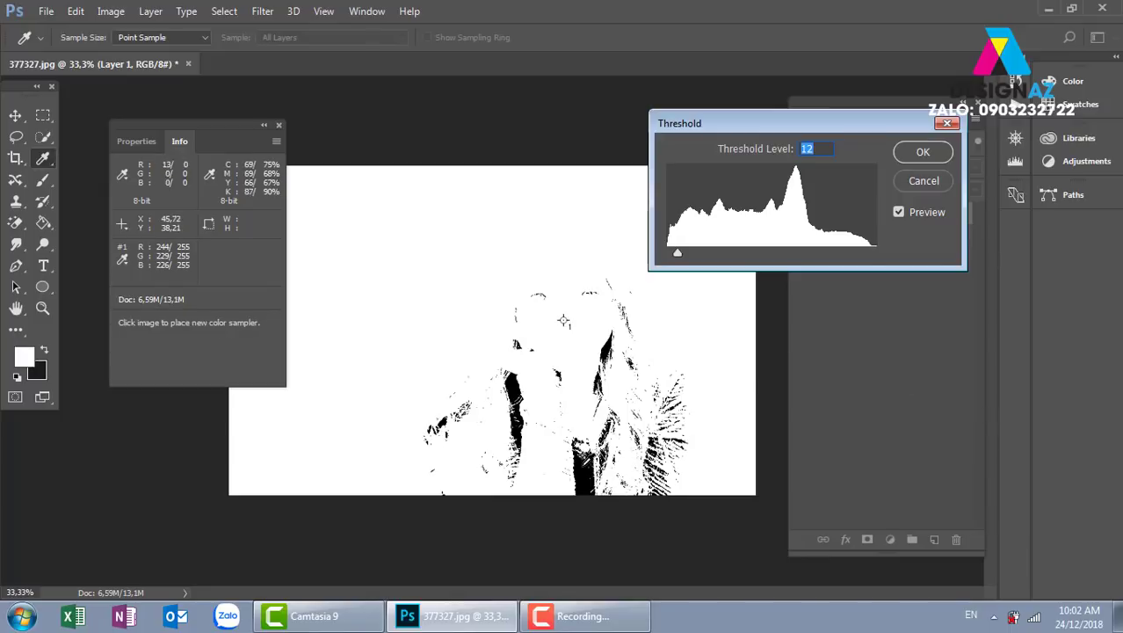
left_click(580, 464, "shift")
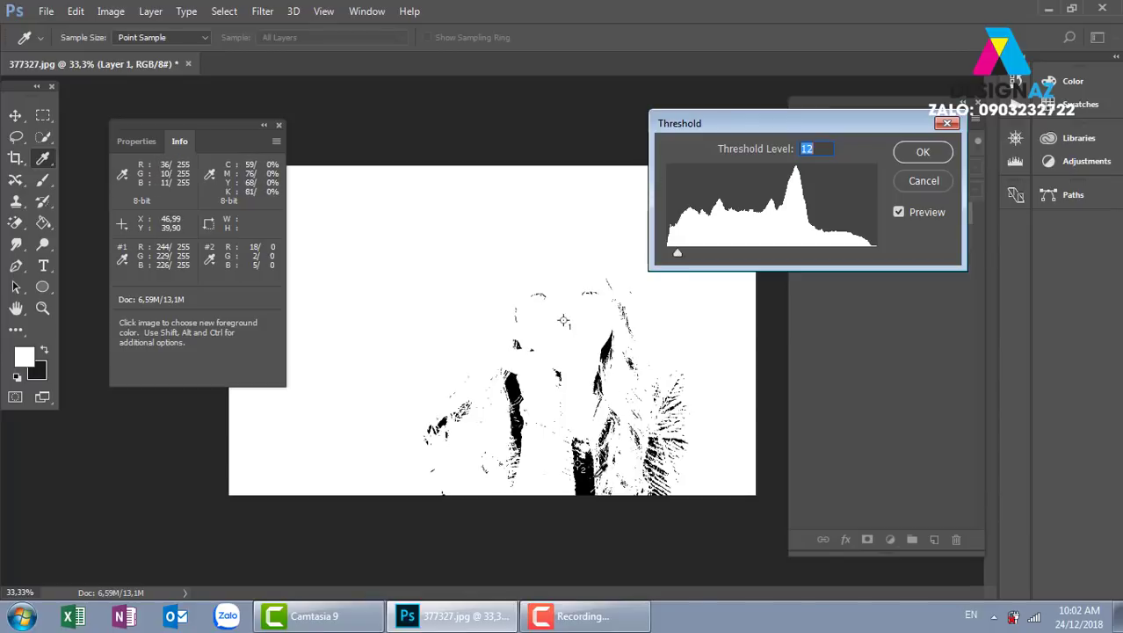
left_click(933, 186)
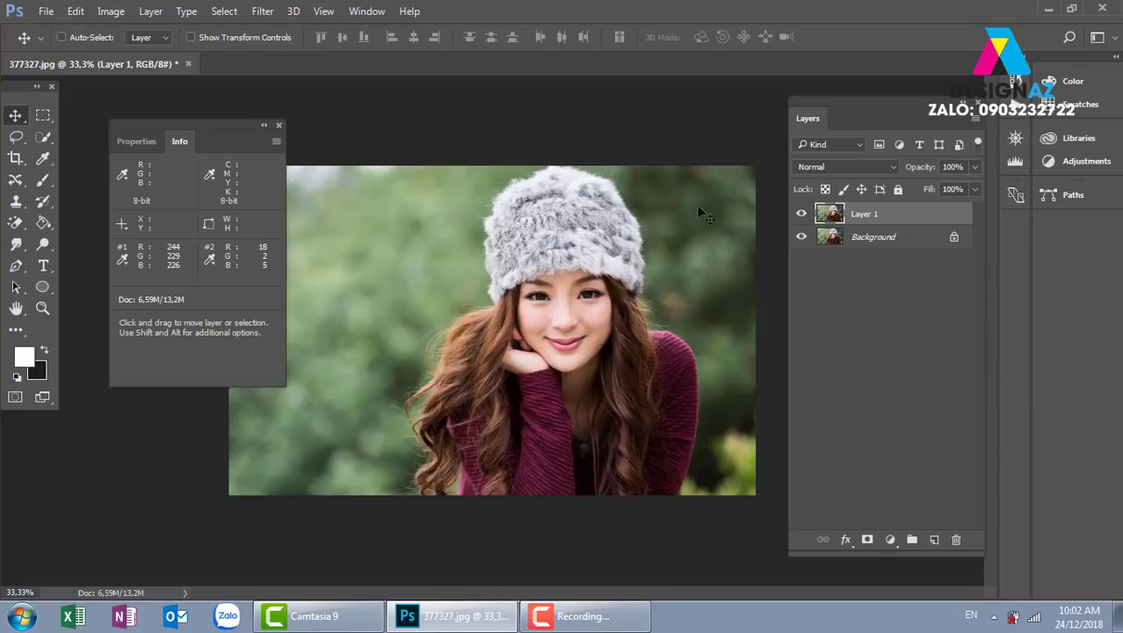
left_click(279, 125)
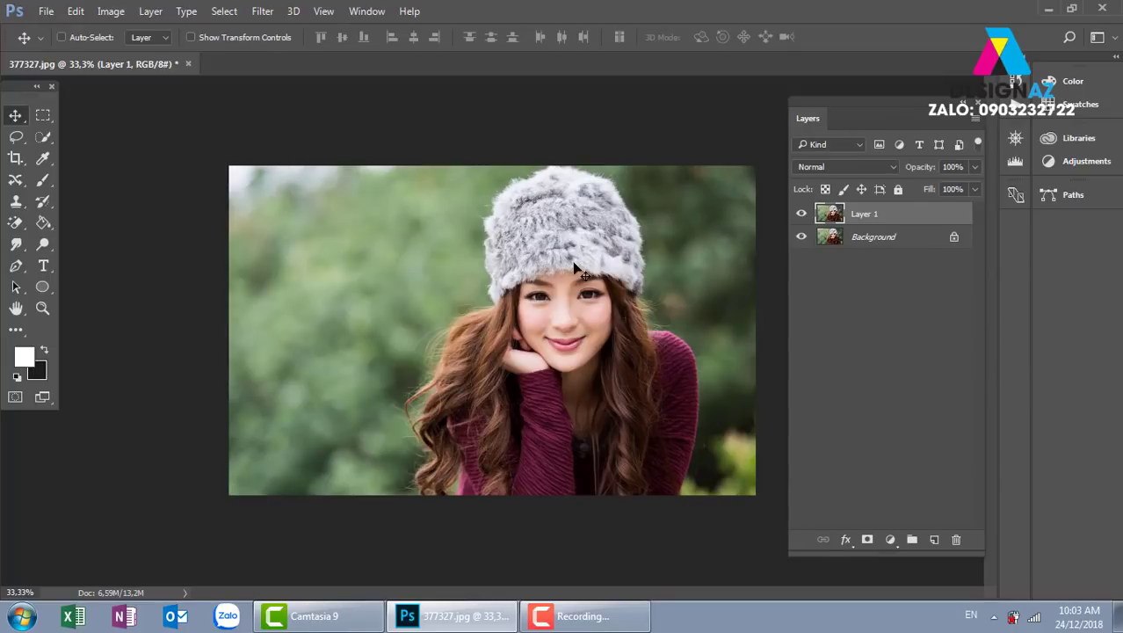
Start a Levels adjustment, setting the white point at the nose sampler and the black point at the sampler below the neck.
left_click(111, 11)
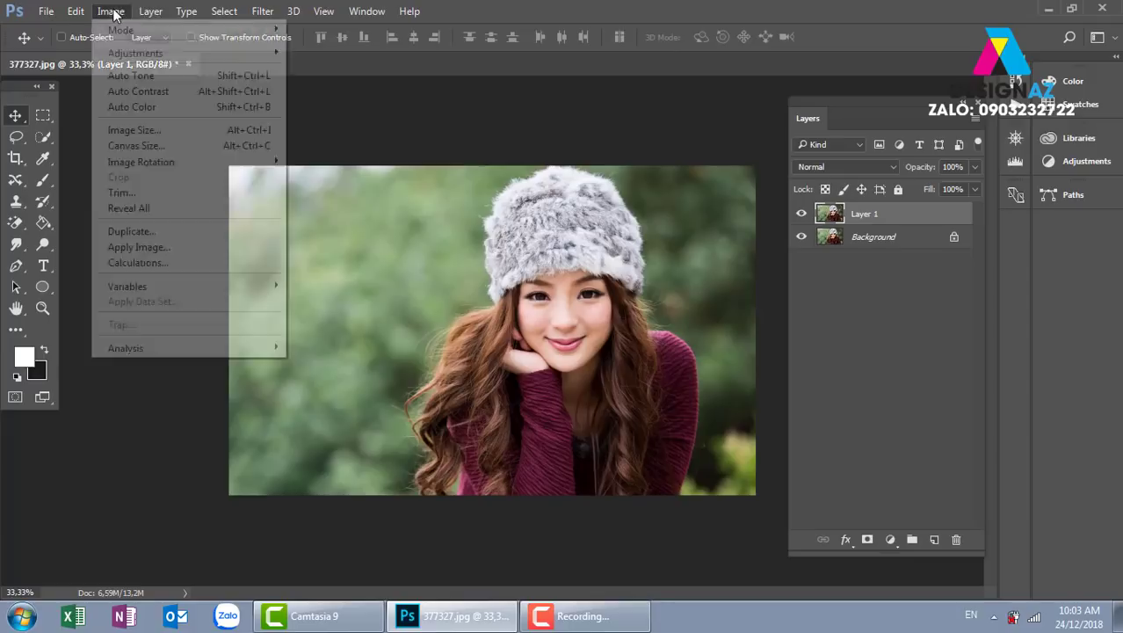
mouse_move(227, 54)
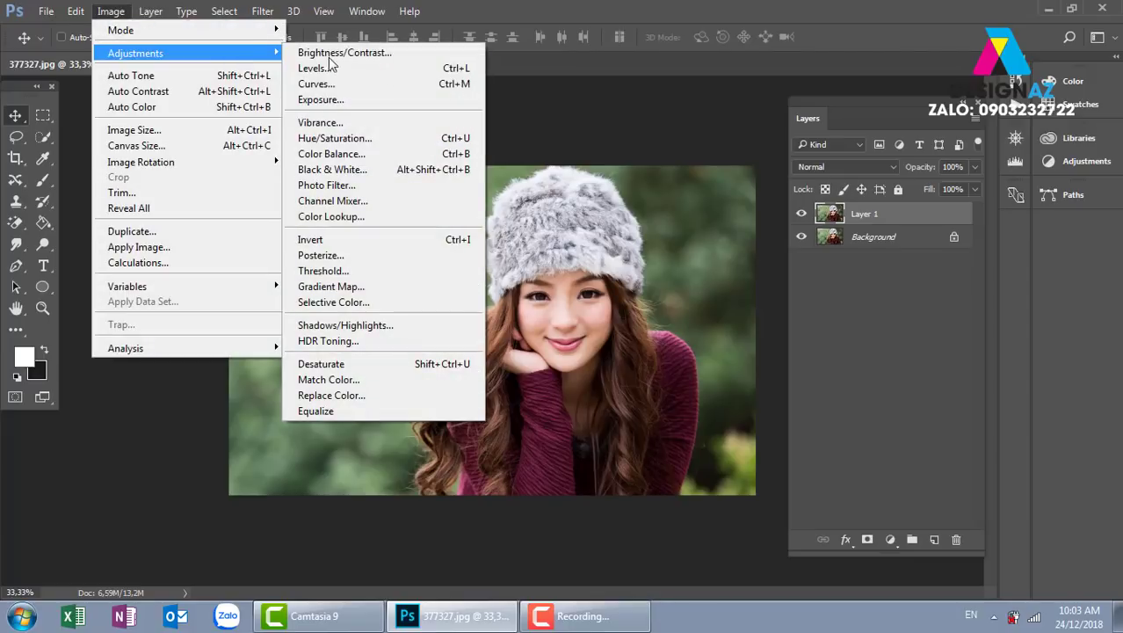
left_click(433, 75)
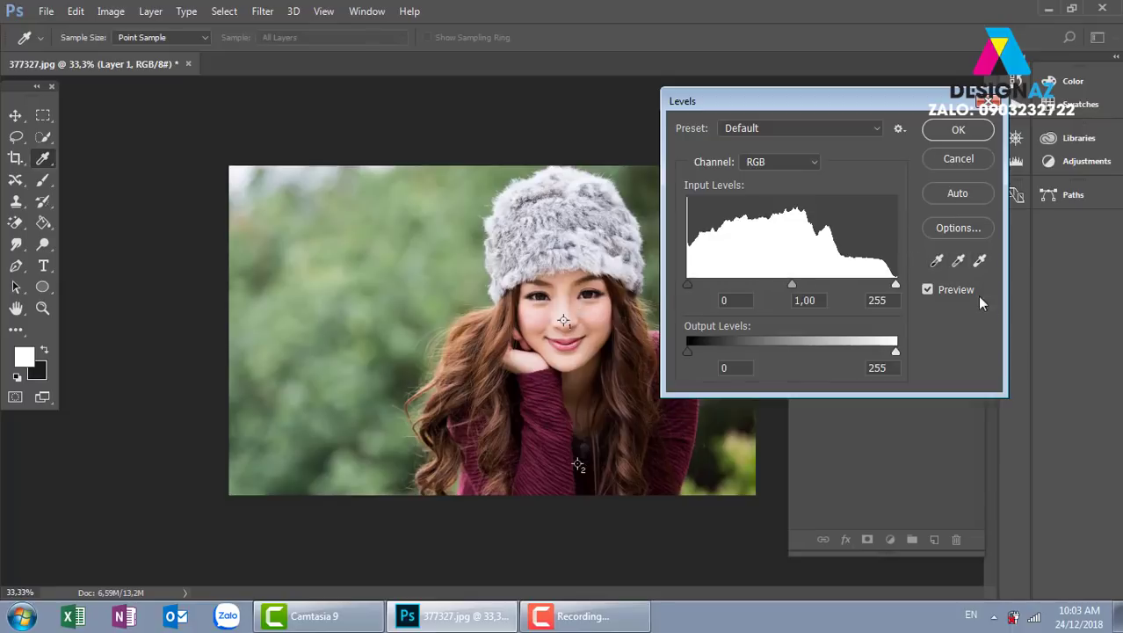
left_click(979, 260)
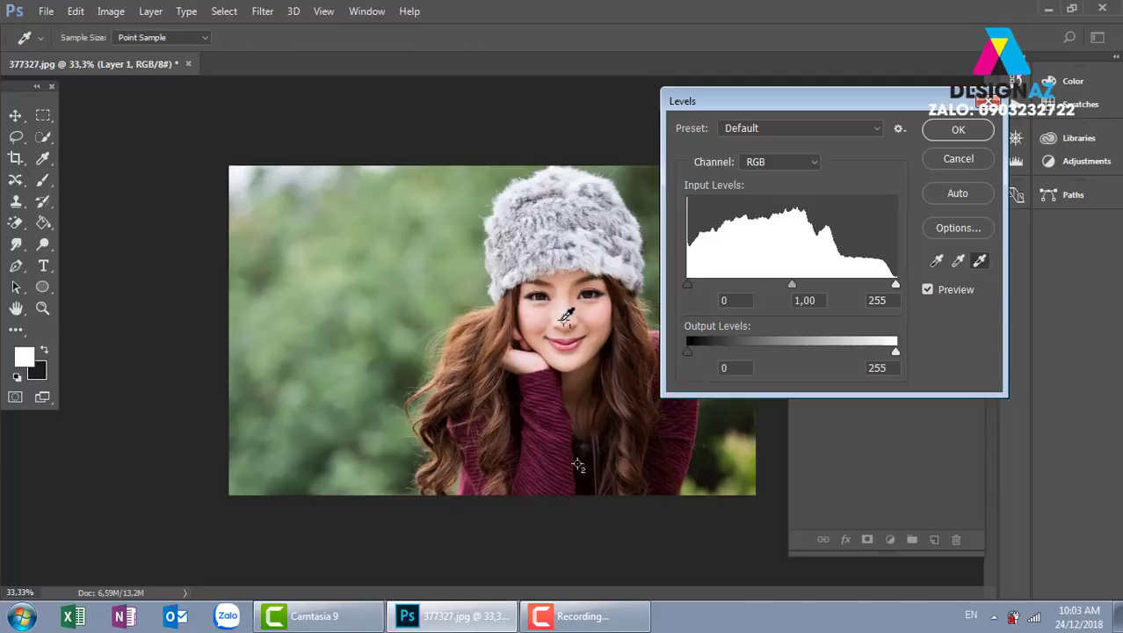
left_click(561, 321)
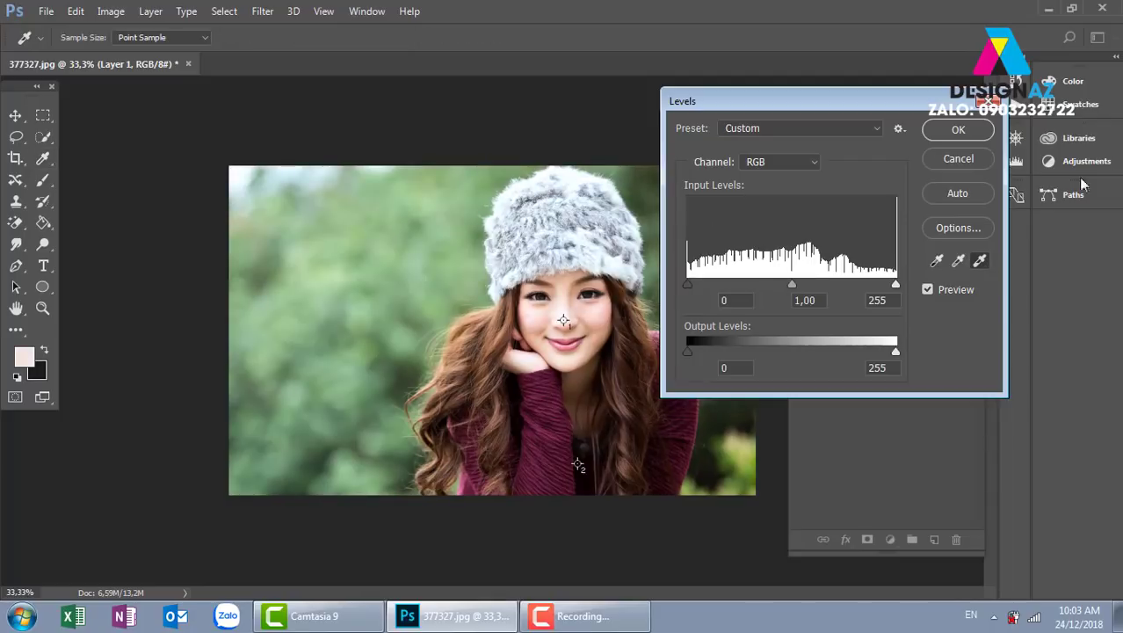
left_click(937, 260)
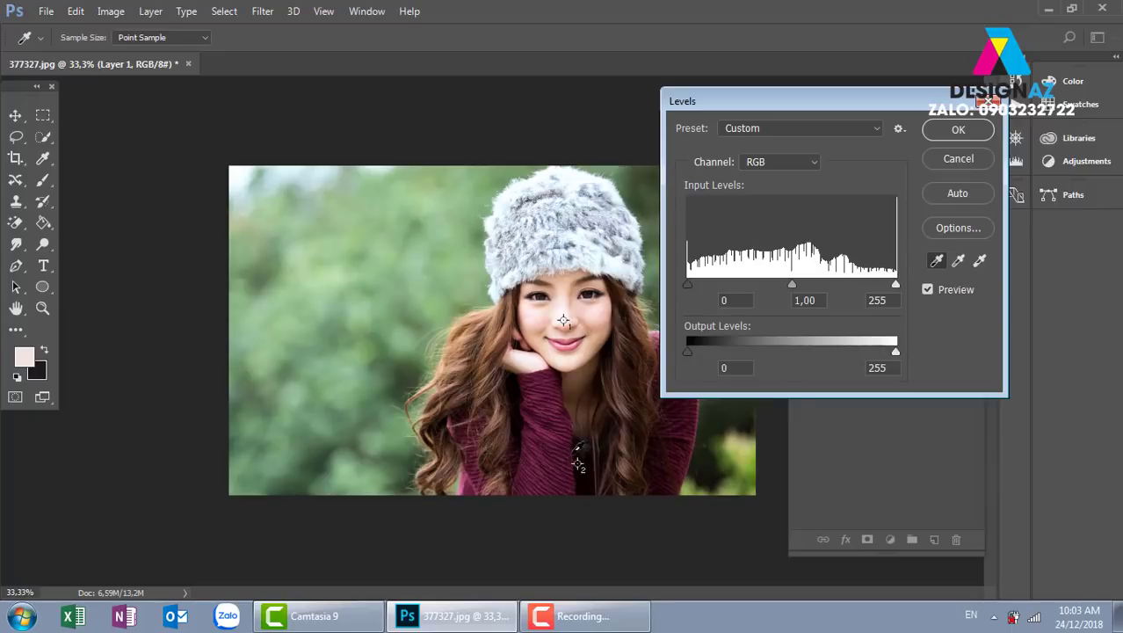
left_click(581, 459)
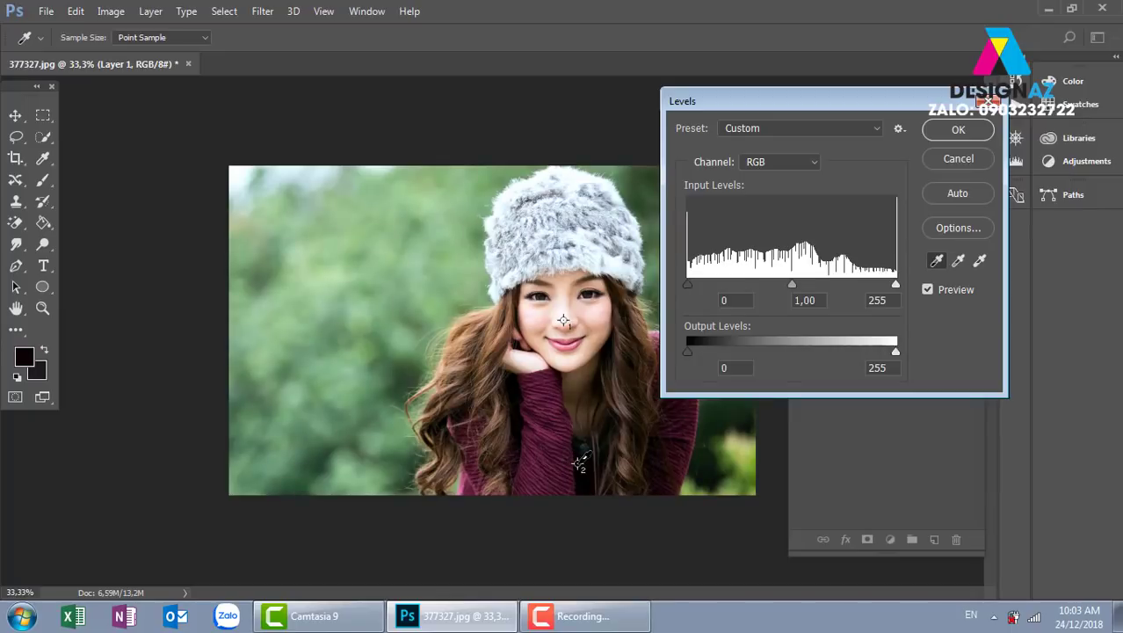
Compare the portrait with and without the Levels preview, then cancel the adjustment and undo the layer duplication.
left_click(928, 290)
left_click(930, 291)
left_click(928, 290)
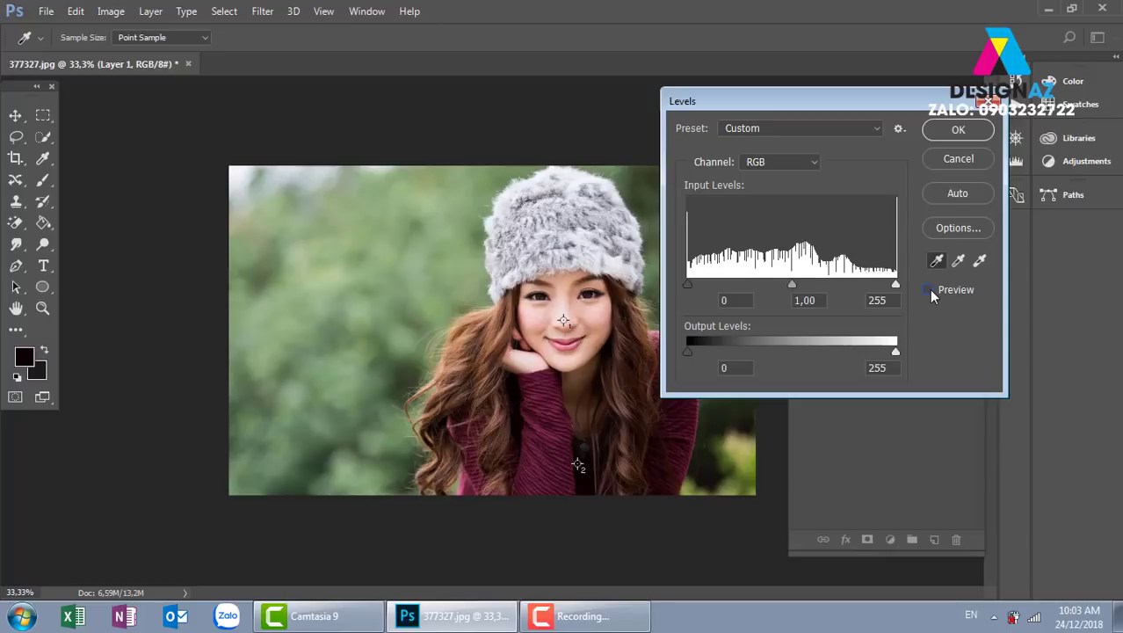
left_click(929, 290)
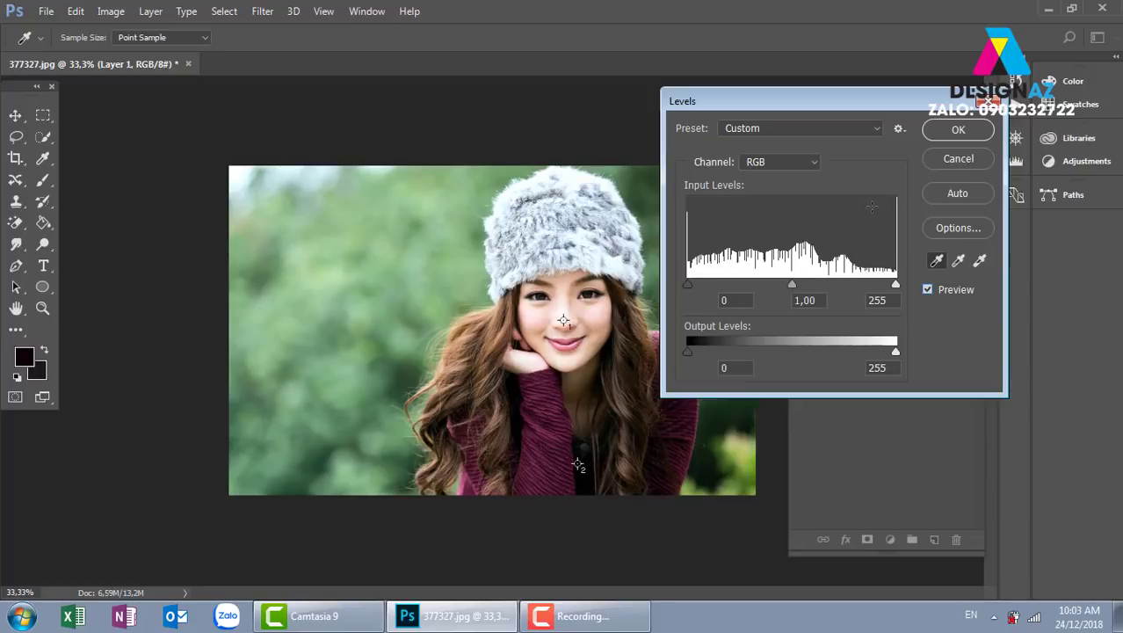
left_click(960, 159)
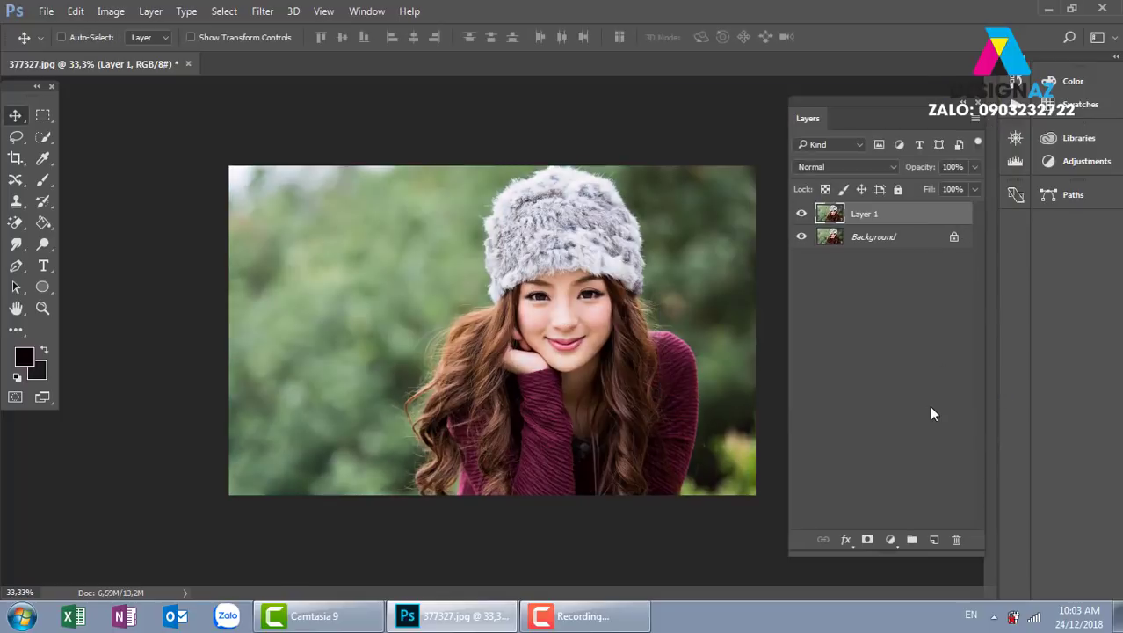
key("ctrl+z")
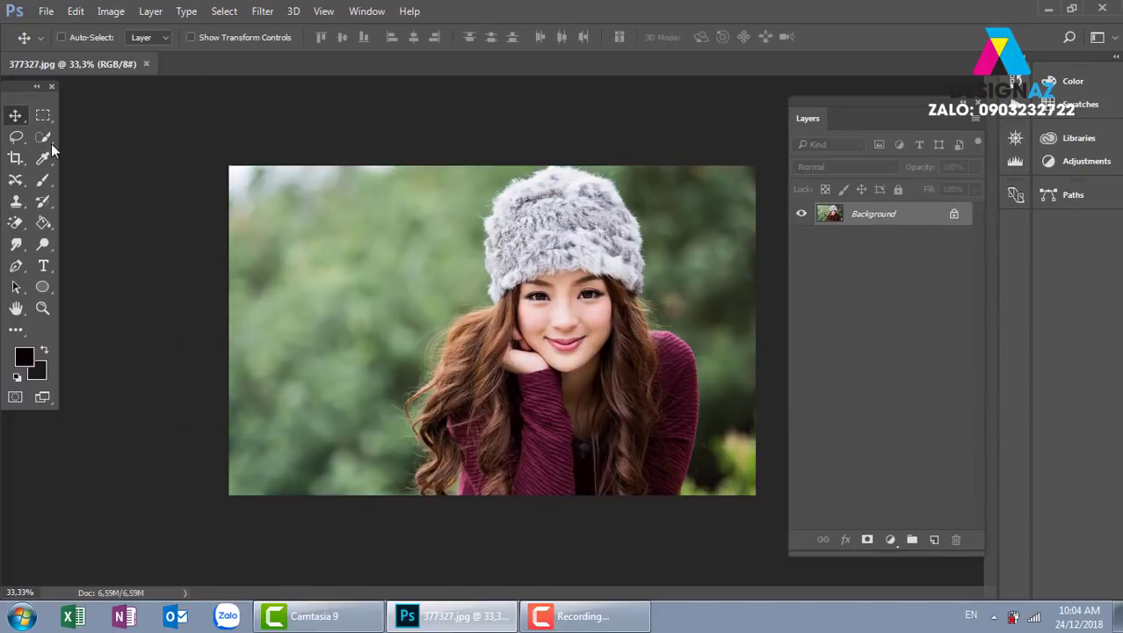
Start a Brightness/Contrast adjustment on the Background layer, set brightness to 14, and compare the preview with the original.
left_click(110, 12)
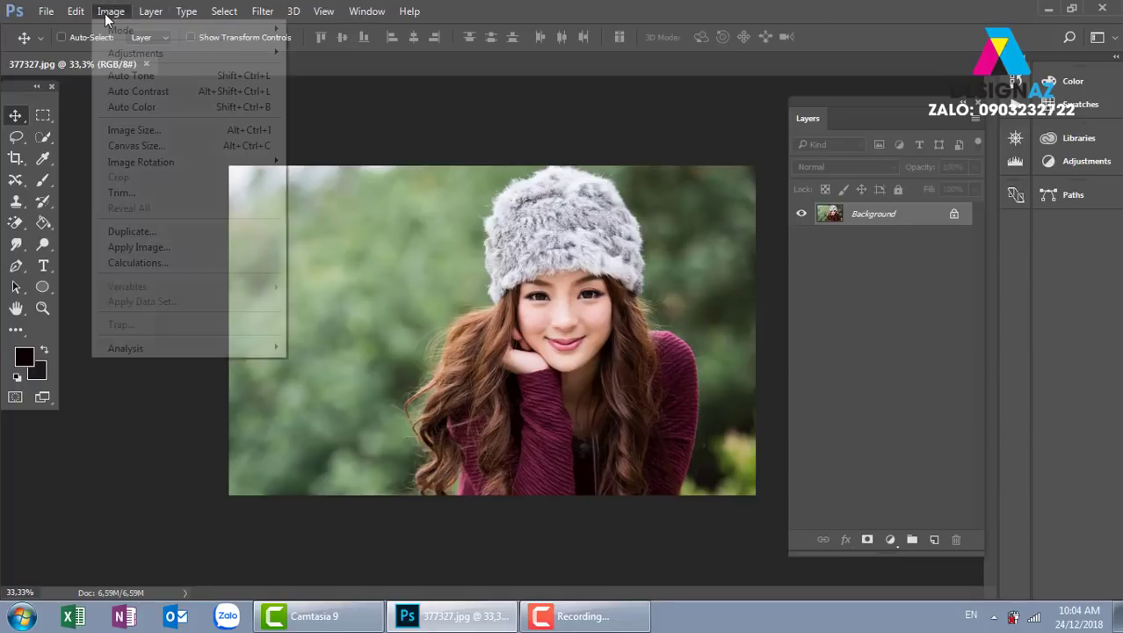
mouse_move(156, 58)
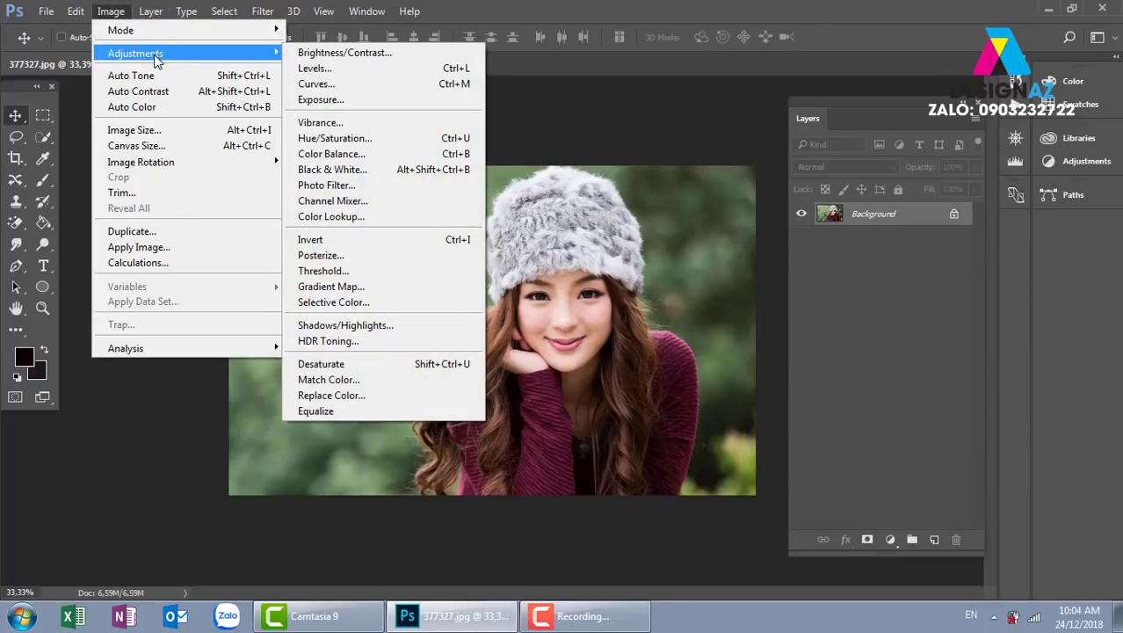
left_click(407, 55)
left_click_drag(730, 131, 788, 94)
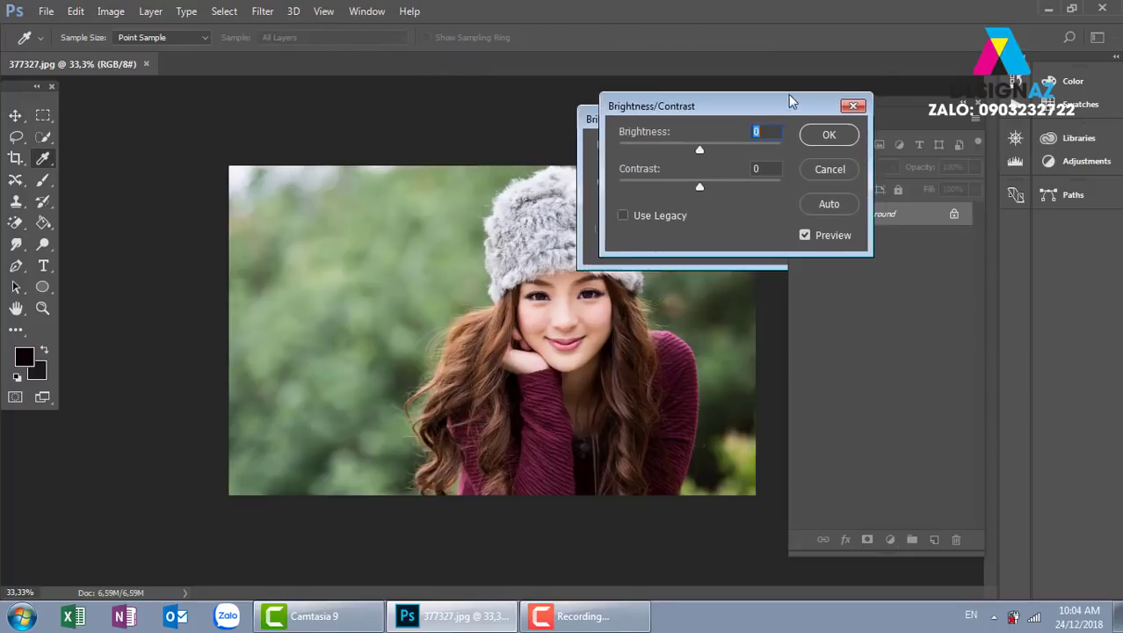
mouse_move(718, 132)
left_mouse_down()
mouse_move(765, 132)
mouse_move(650, 142)
mouse_move(730, 137)
mouse_move(716, 132)
left_mouse_up()
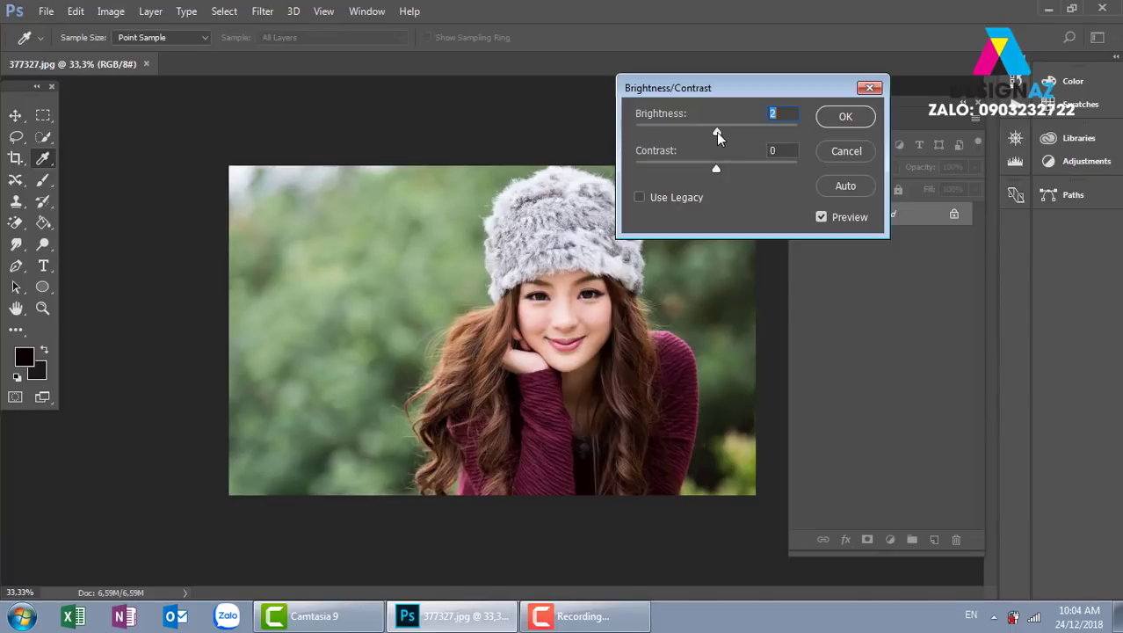
left_click_drag(716, 132, 723, 132)
left_click(821, 218)
left_click(820, 218)
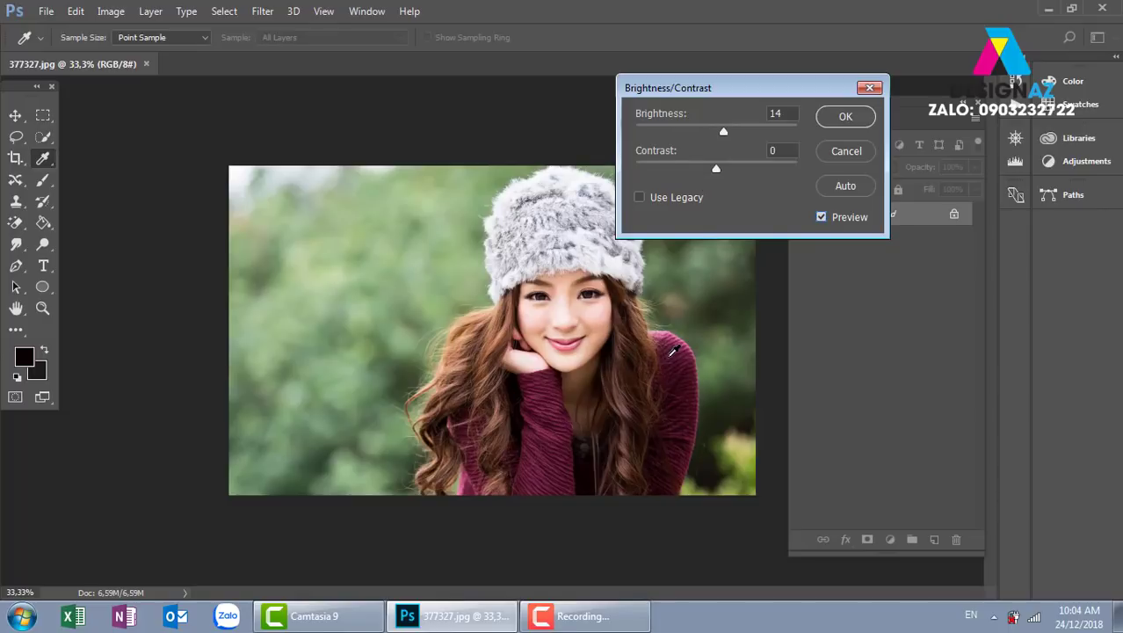
Try contrast at 100 and then 21, compare the preview with the original, and close Brightness/Contrast without applying it.
left_click_drag(718, 170, 788, 175)
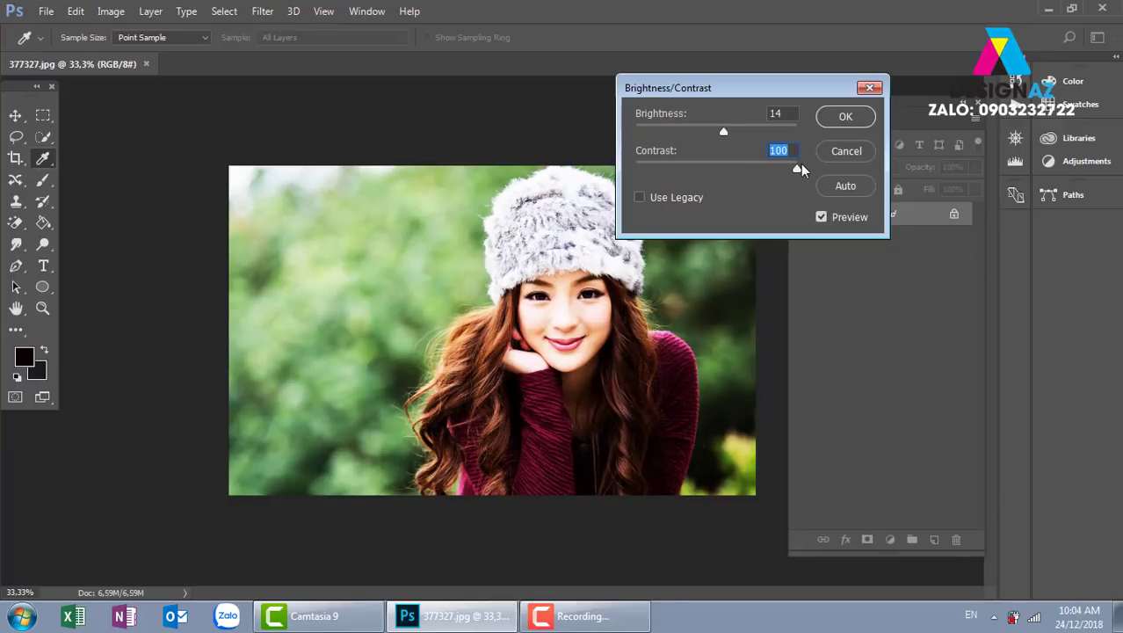
left_click_drag(761, 176, 734, 177)
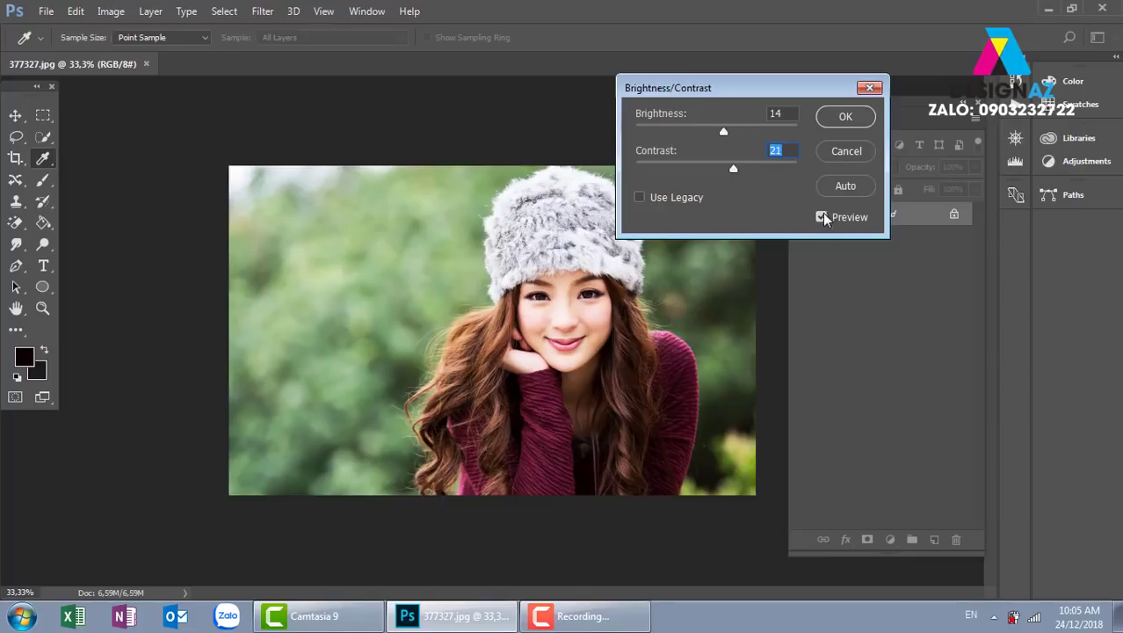
left_click(821, 217)
left_click(822, 217)
left_click(869, 87)
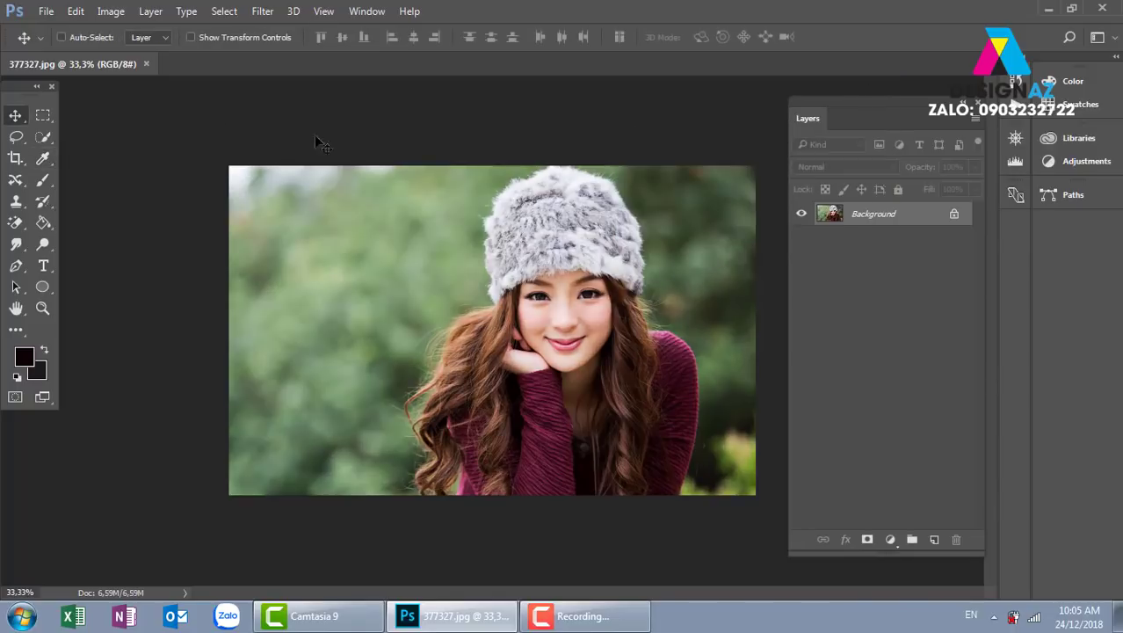
Start an Exposure adjustment on the Background layer and try exposure at +1.57 and then -2.57.
left_click(111, 11)
mouse_move(175, 54)
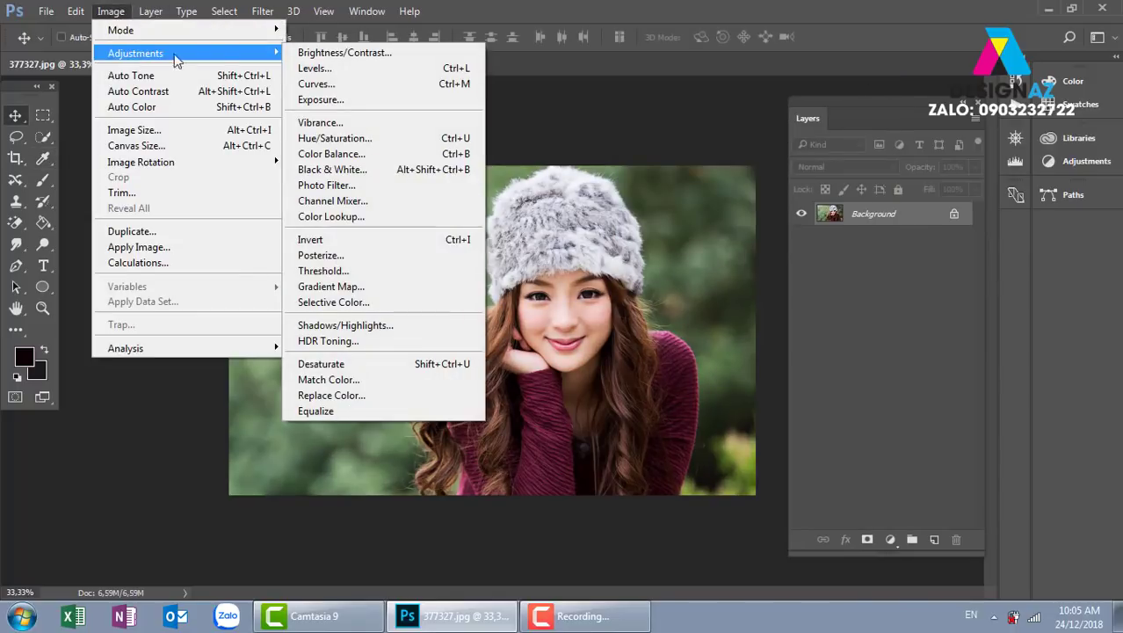
left_click(418, 110)
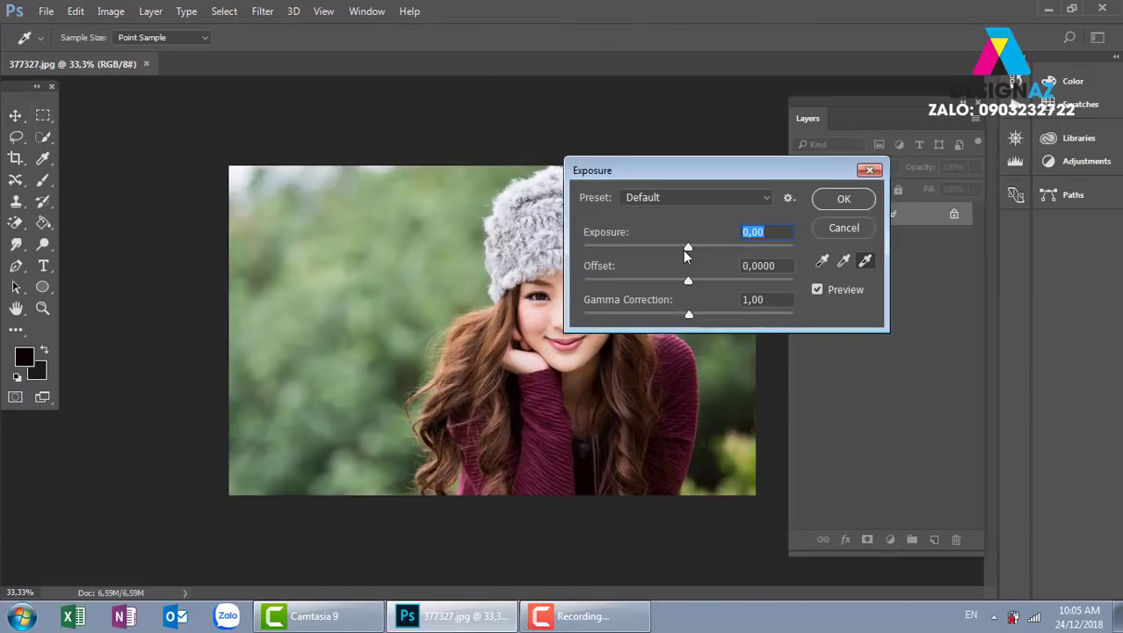
left_click_drag(692, 245, 715, 242)
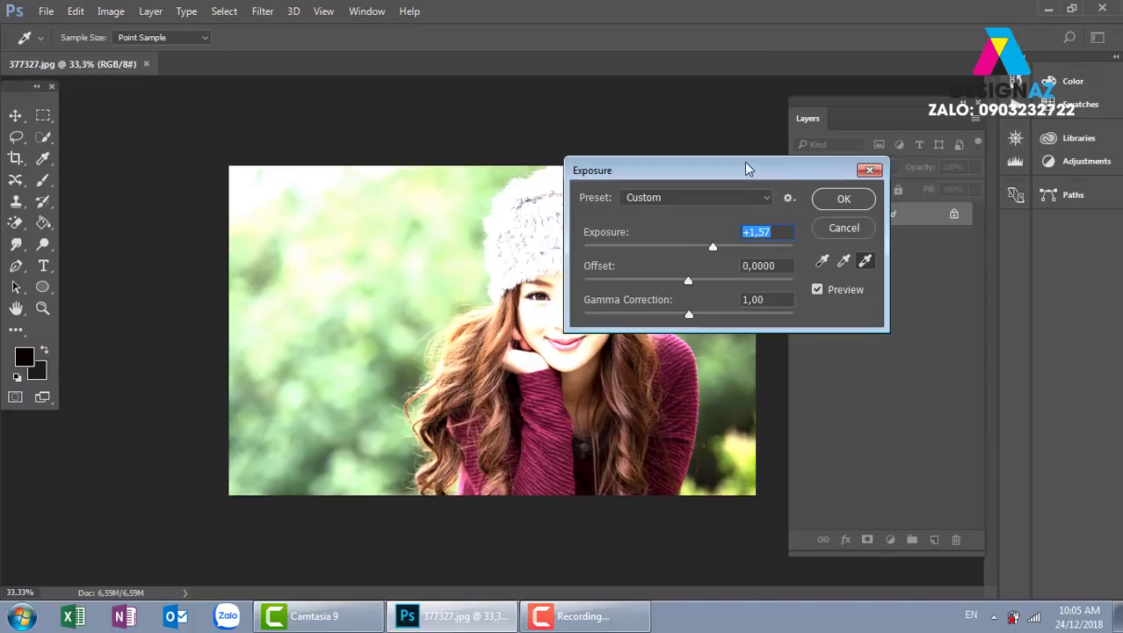
left_click_drag(749, 169, 933, 167)
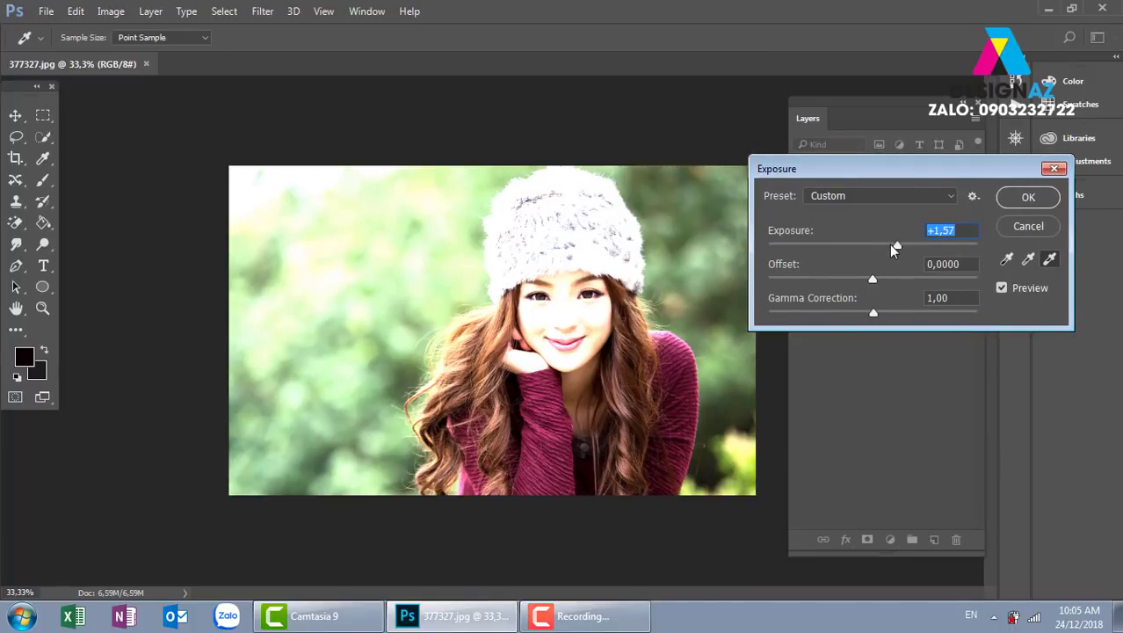
left_click_drag(893, 244, 833, 249)
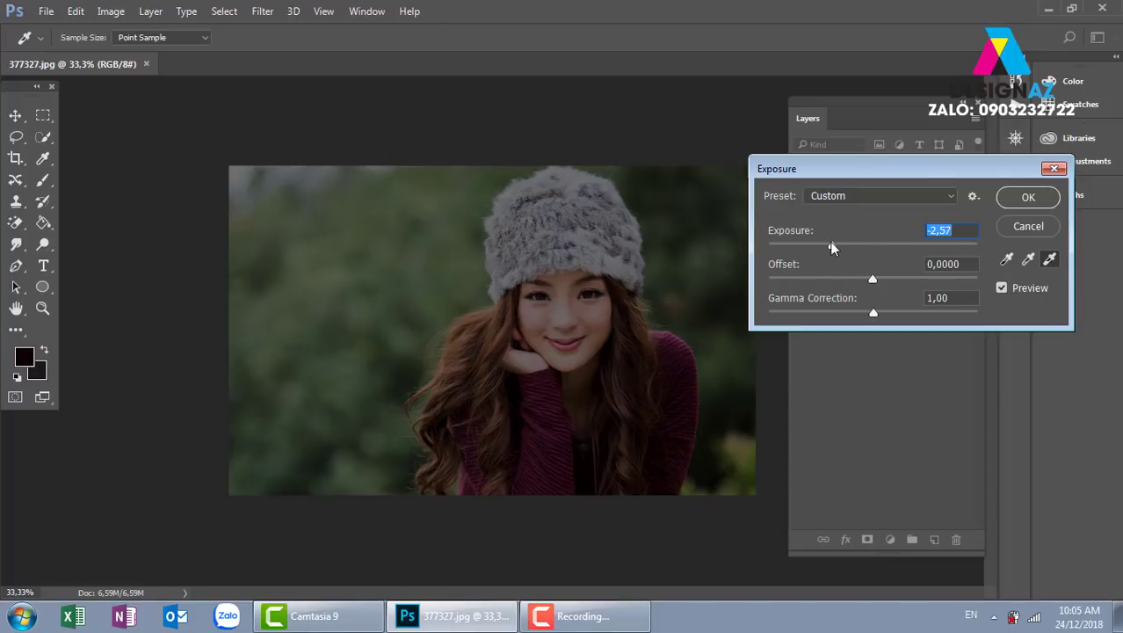
Try exposure at +0.37, compare the preview with the original, and close Exposure without applying it.
left_click_drag(833, 249, 877, 247)
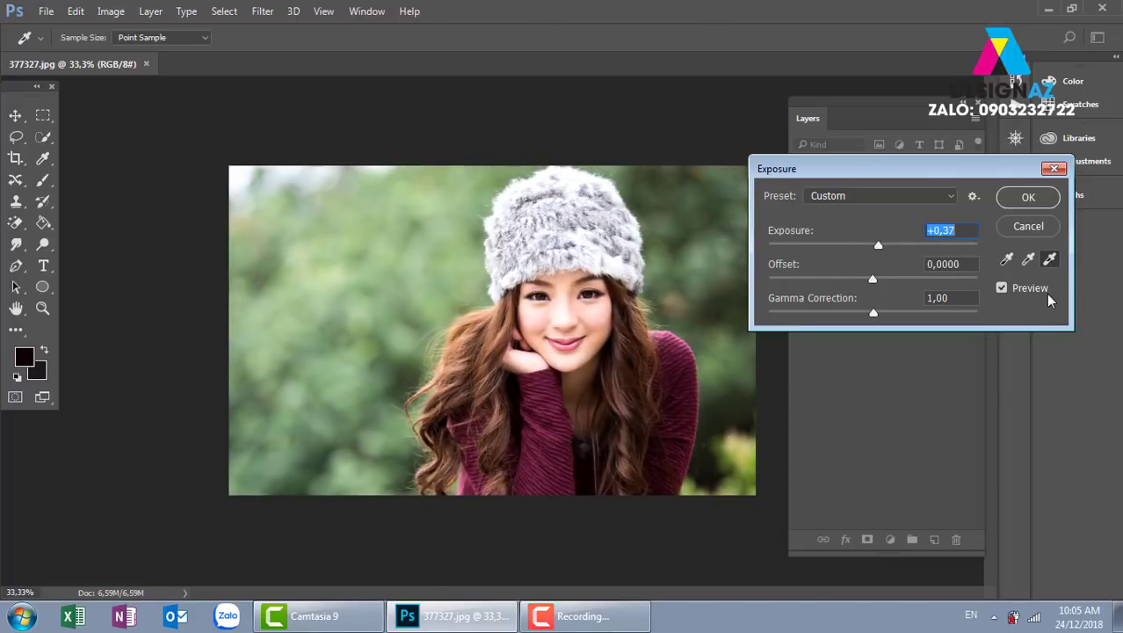
left_click(1003, 288)
left_click(1002, 289)
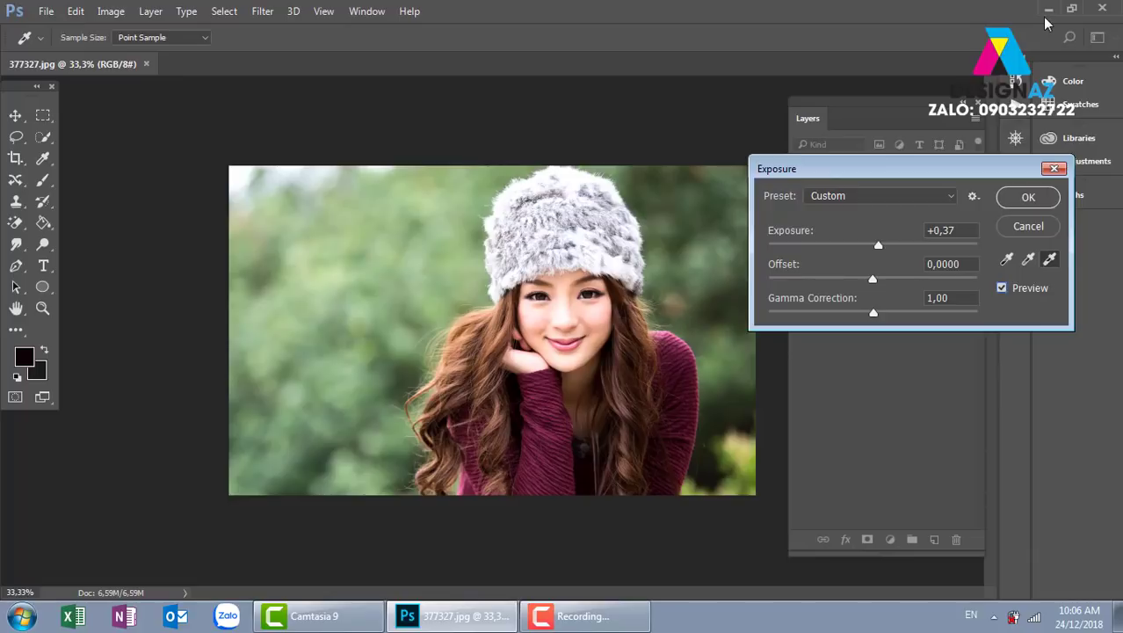
left_click(1053, 169)
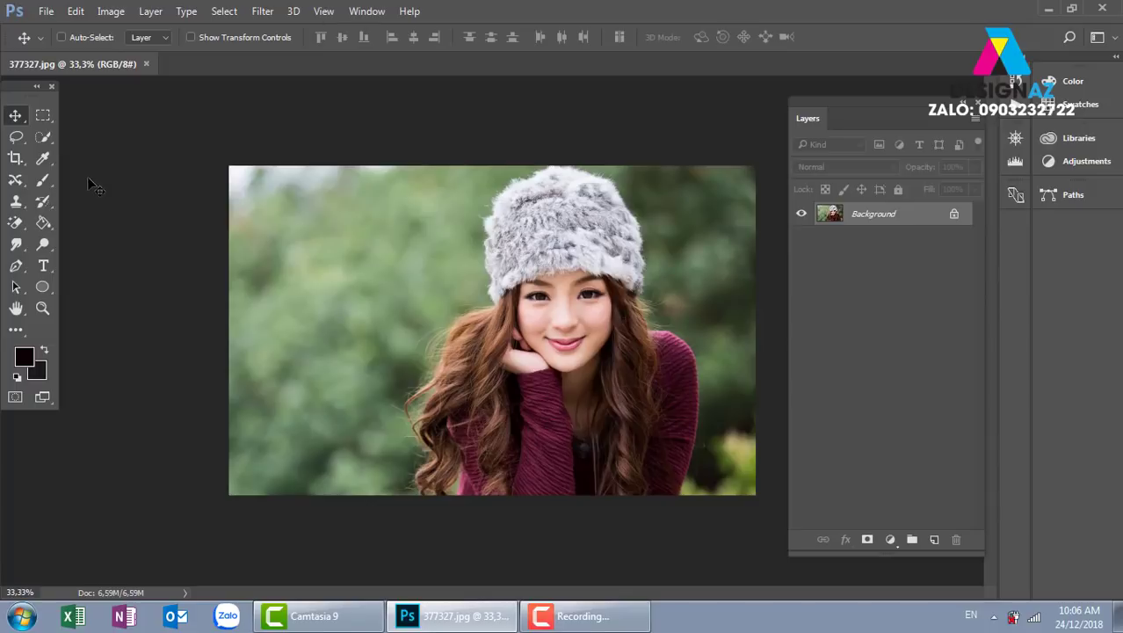
Duplicate the Background layer and display the image's color channels.
left_click_drag(926, 220, 935, 539)
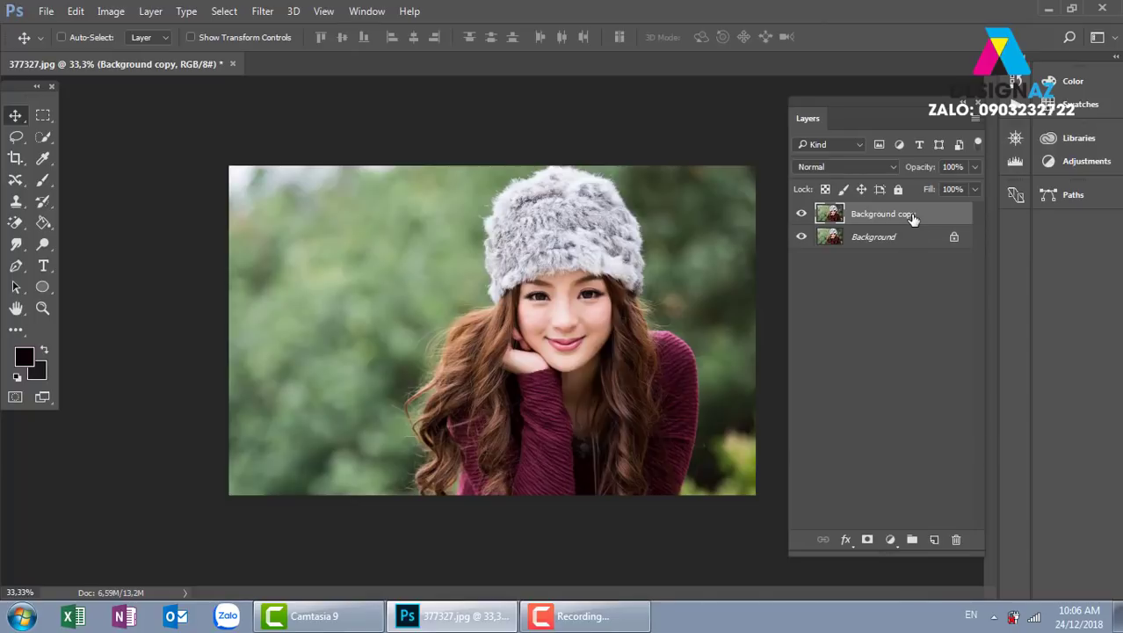
left_click(364, 14)
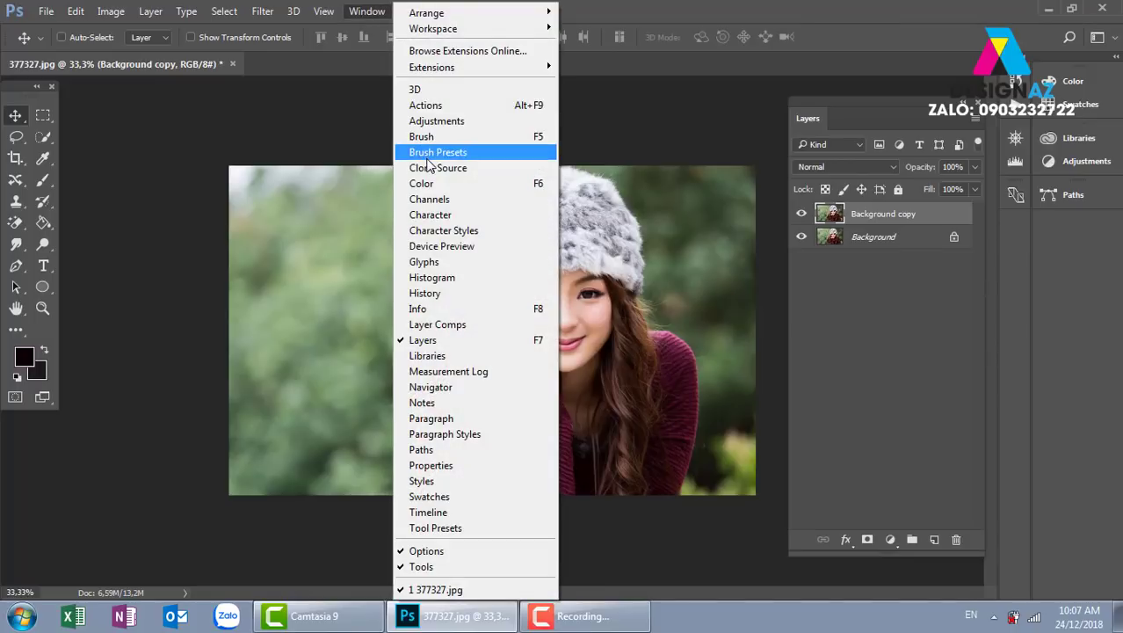
left_click(458, 199)
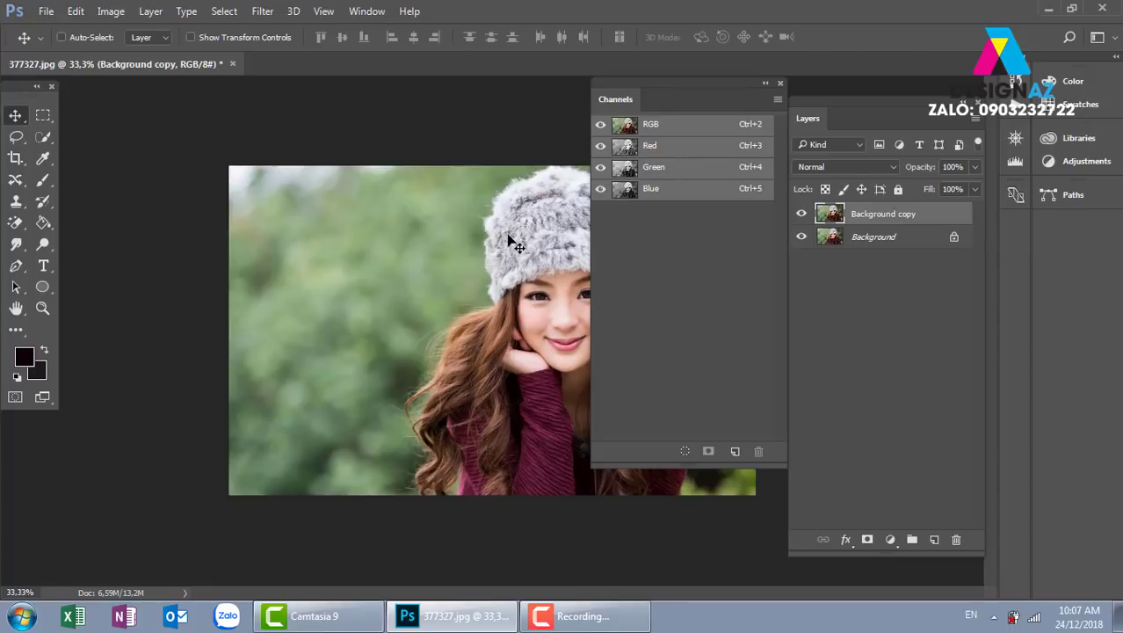
View the Red, Green and Blue channels one at a time, comparing Green with Blue.
left_click(690, 147)
left_click(682, 168)
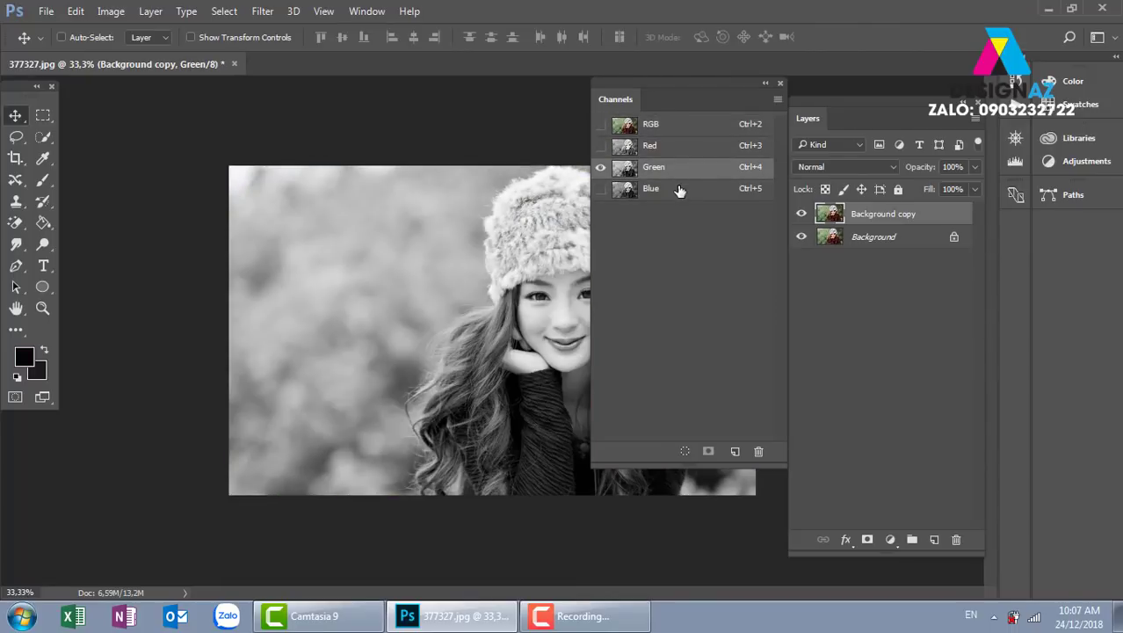
left_click(679, 188)
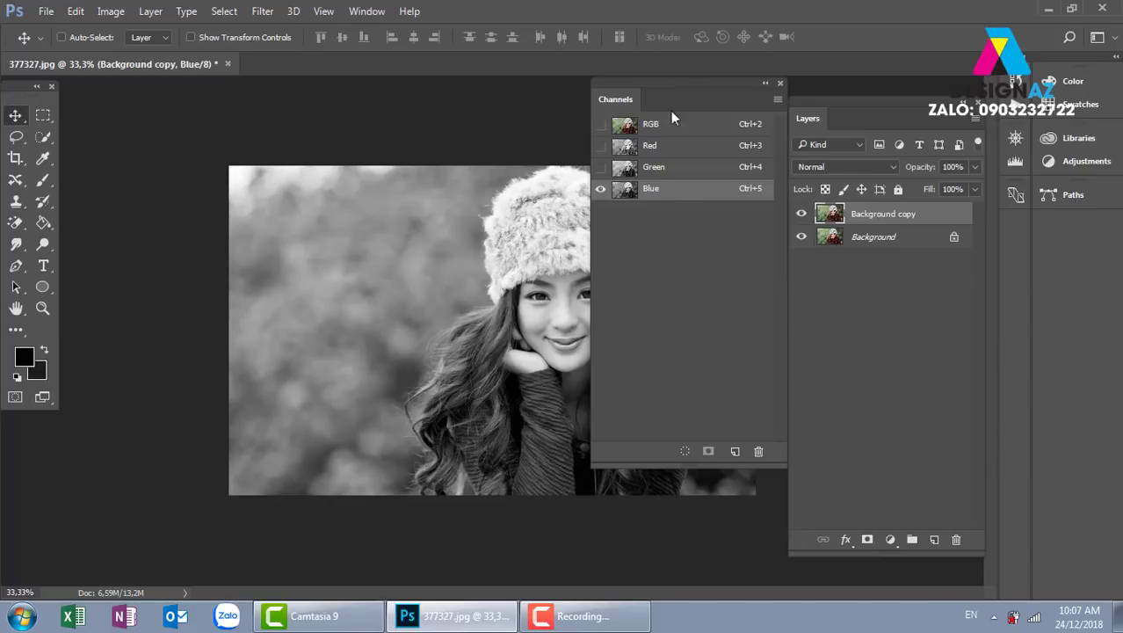
left_click(682, 170)
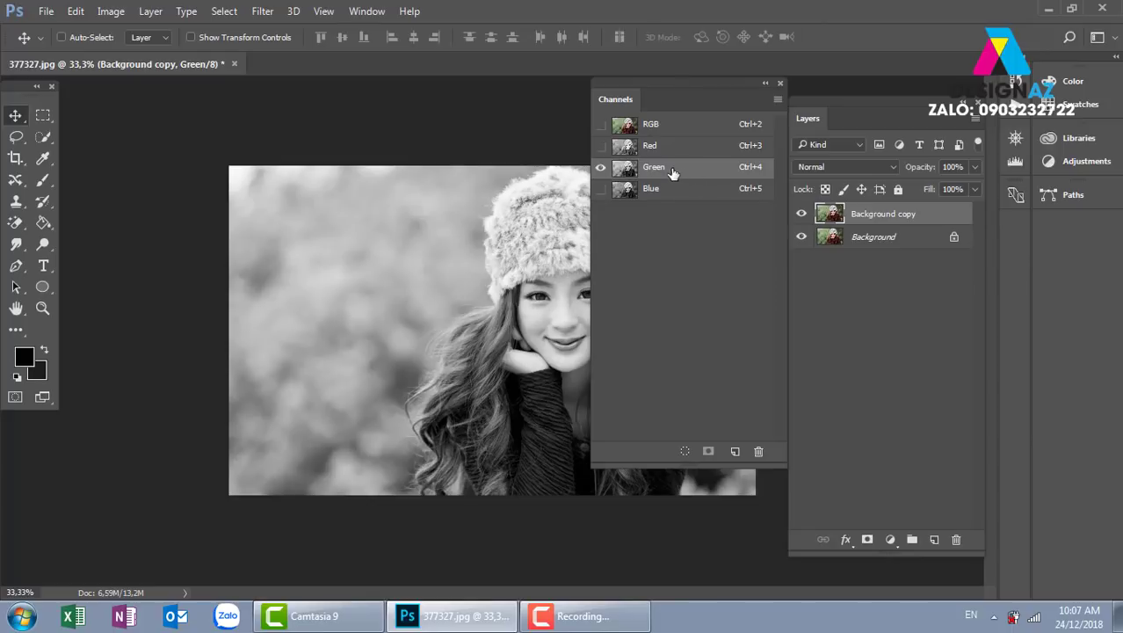
left_click(689, 190)
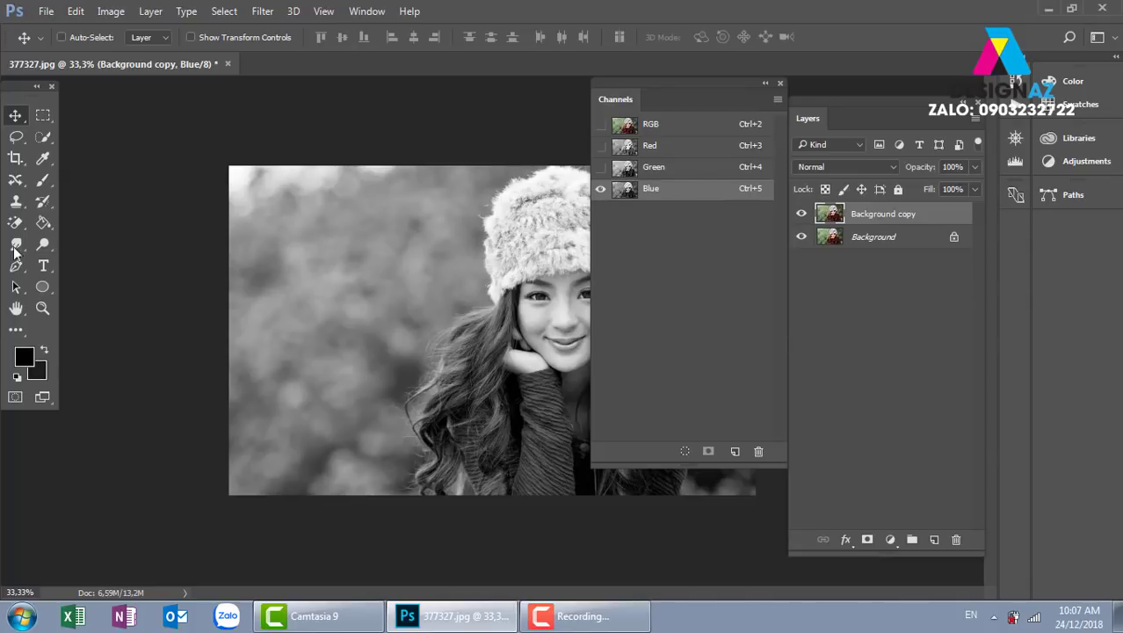
Try hues of 210°, 140° and 189° for the foreground color, then cancel the color change.
left_click(23, 360)
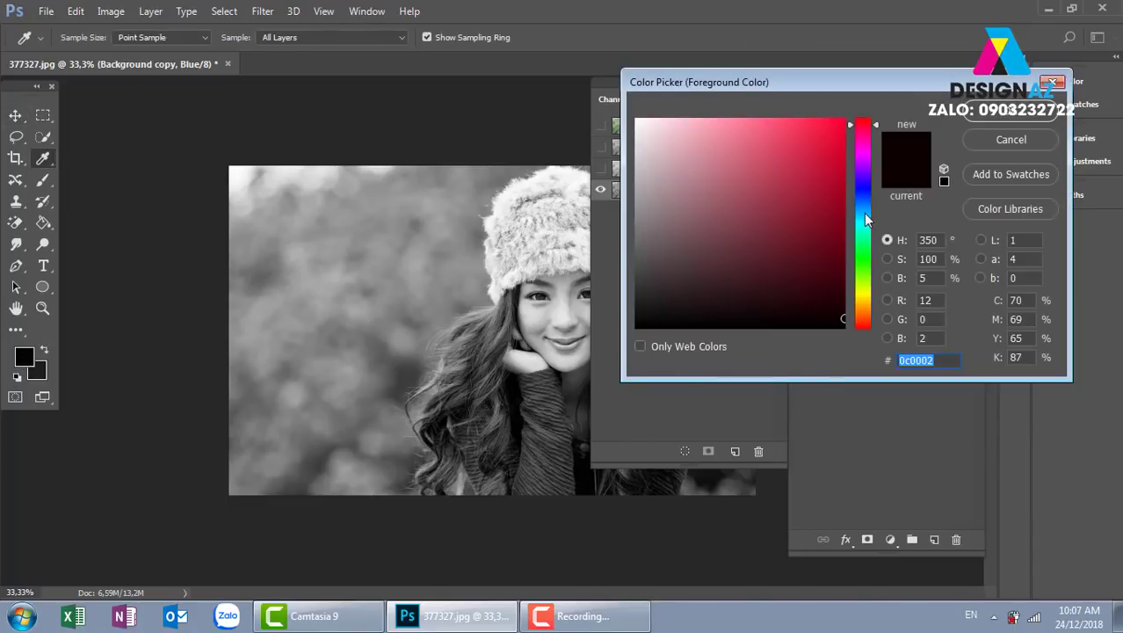
left_click_drag(860, 202, 863, 206)
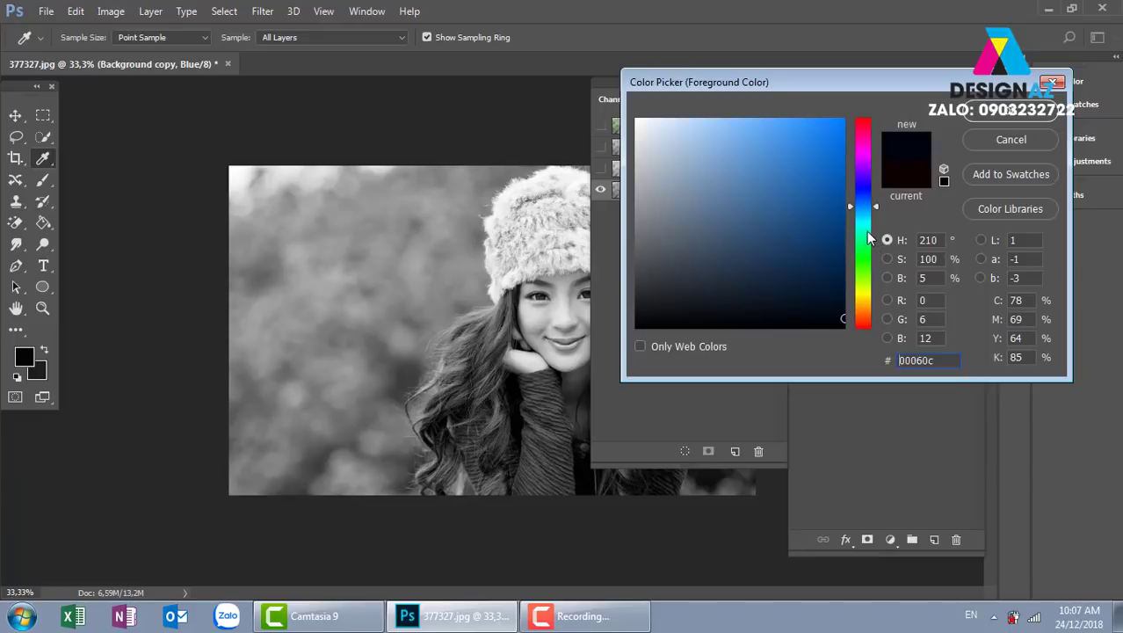
left_click(861, 249)
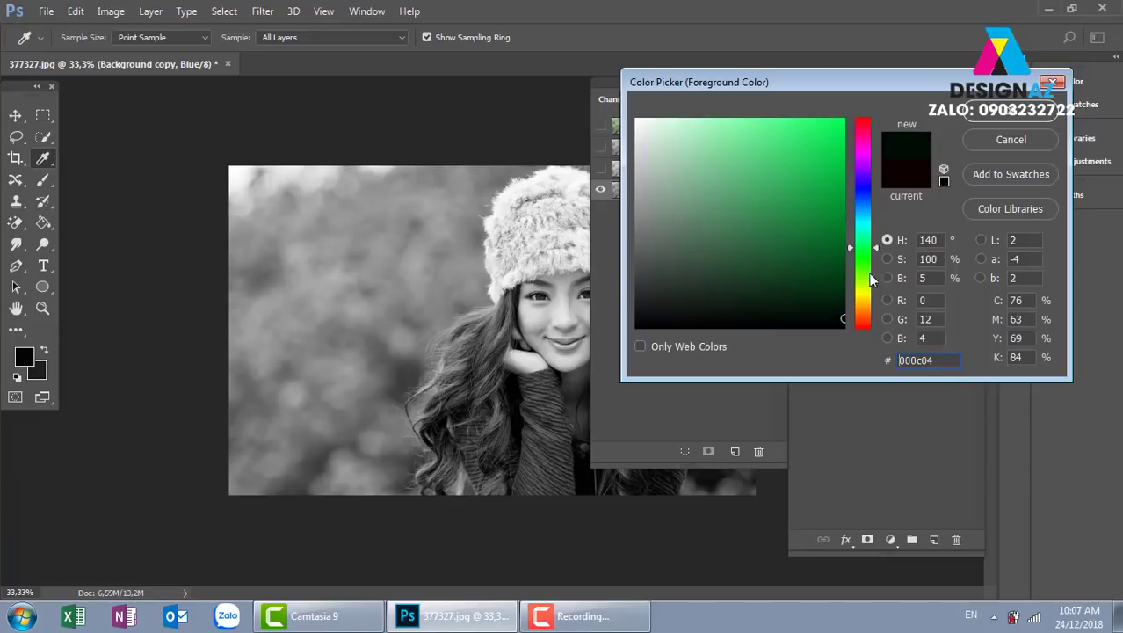
left_click(857, 218)
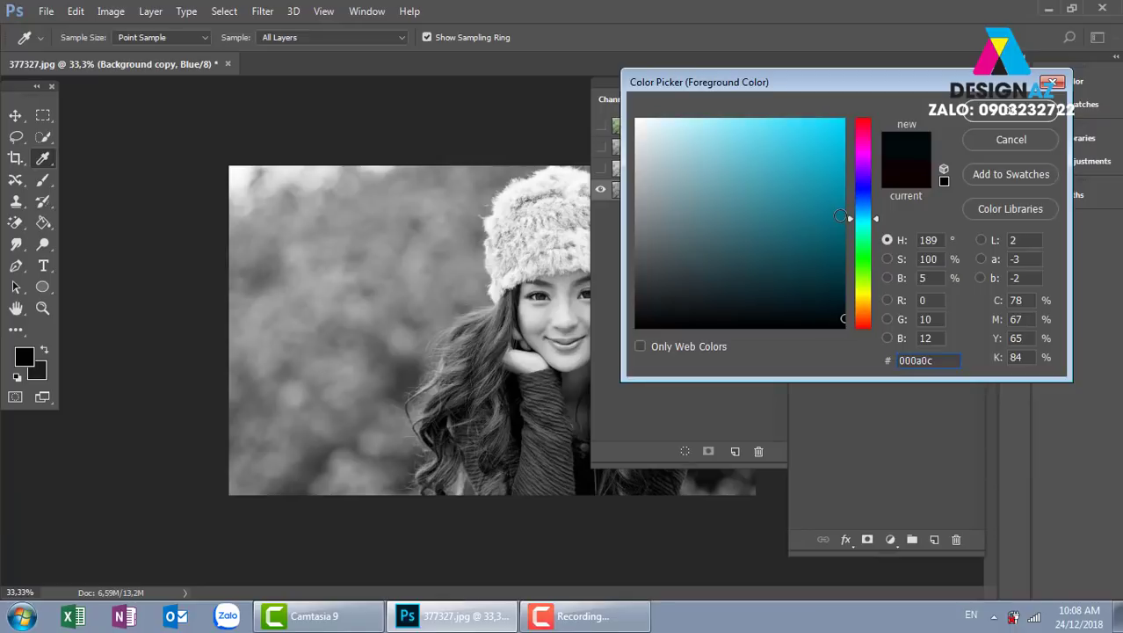
left_click(1031, 139)
key("v")
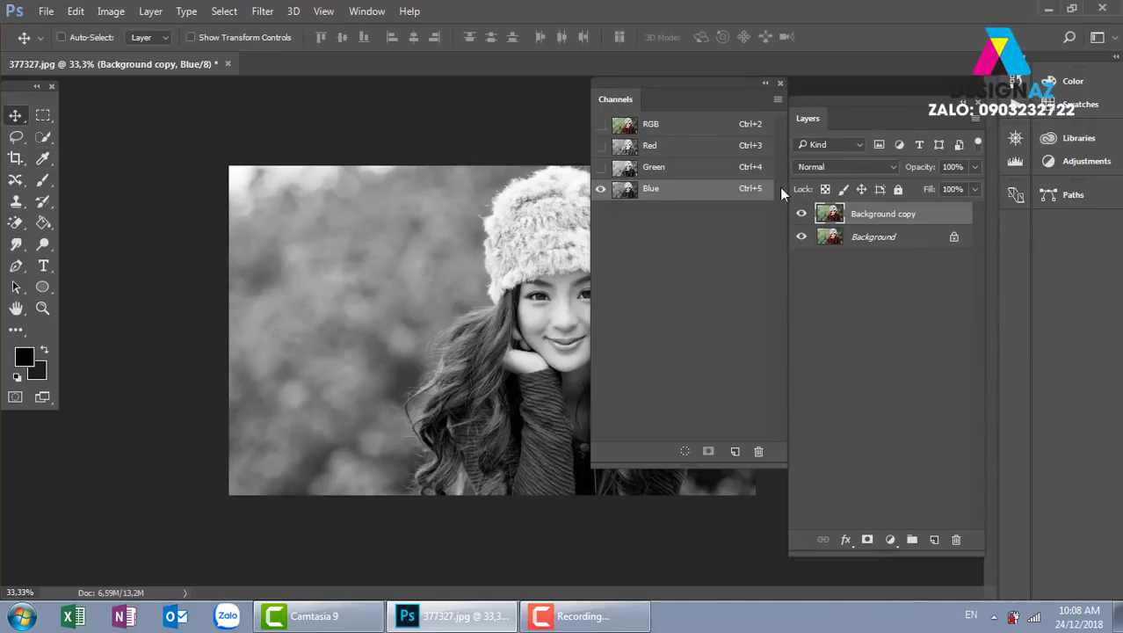
Copy the entire Green channel into the Blue channel of Background copy and return to the RGB composite.
left_click(694, 169)
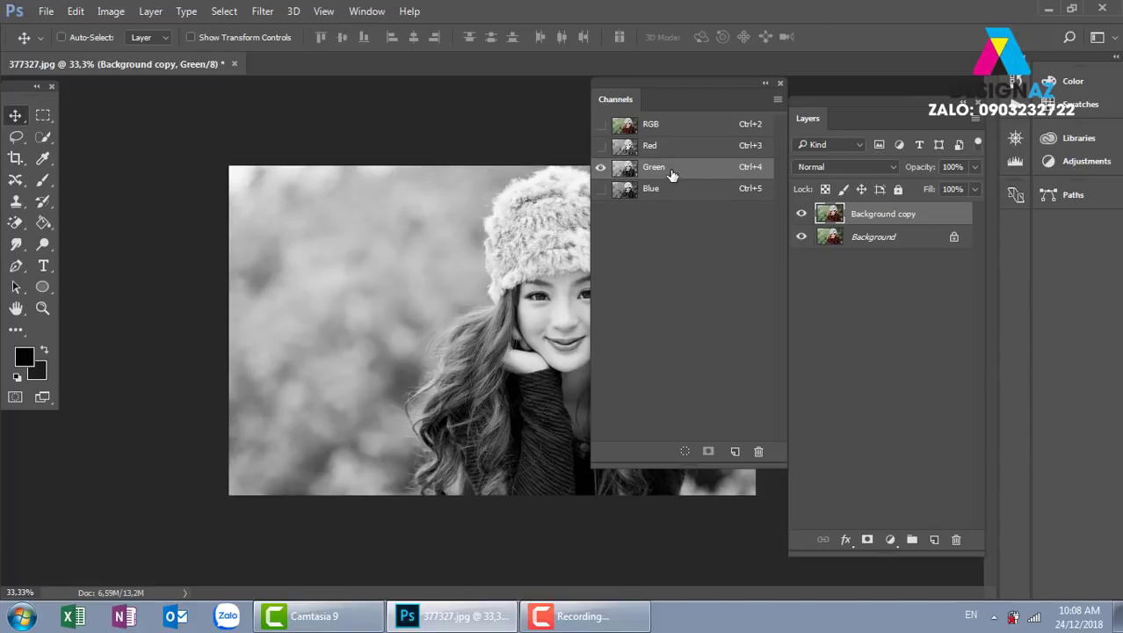
key("ctrl+a")
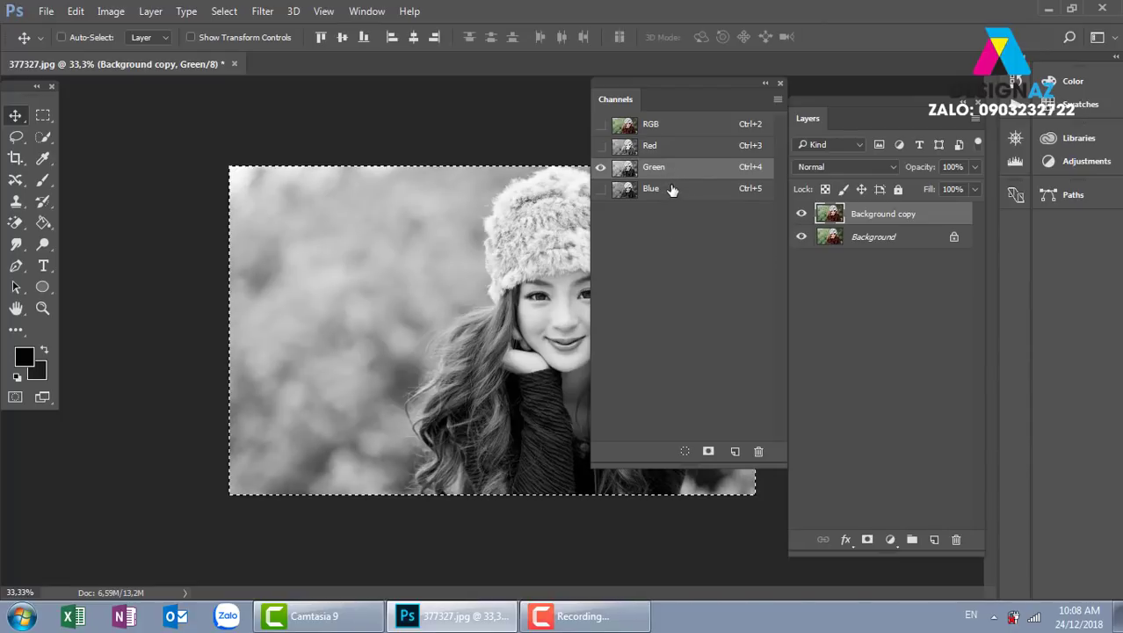
left_click(671, 191)
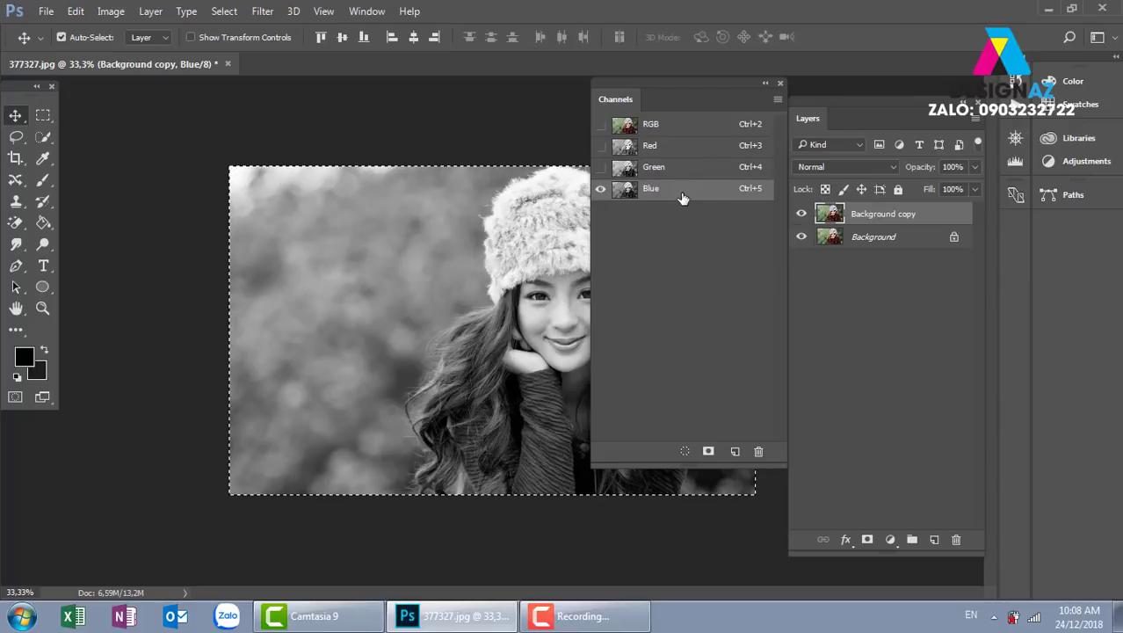
key("ctrl+v")
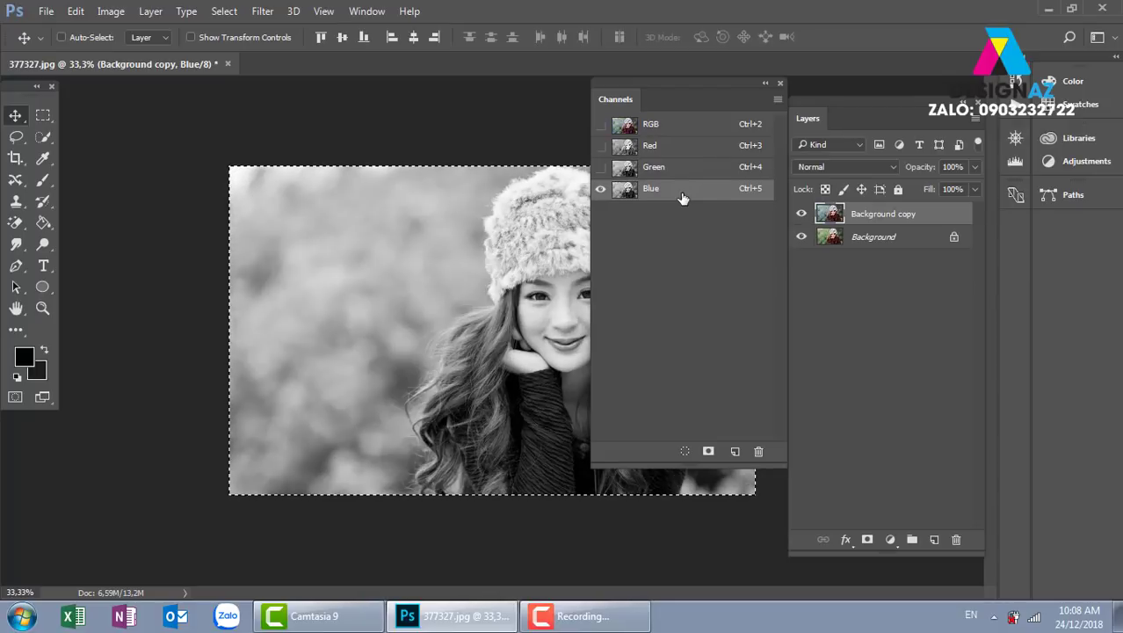
left_click(620, 129)
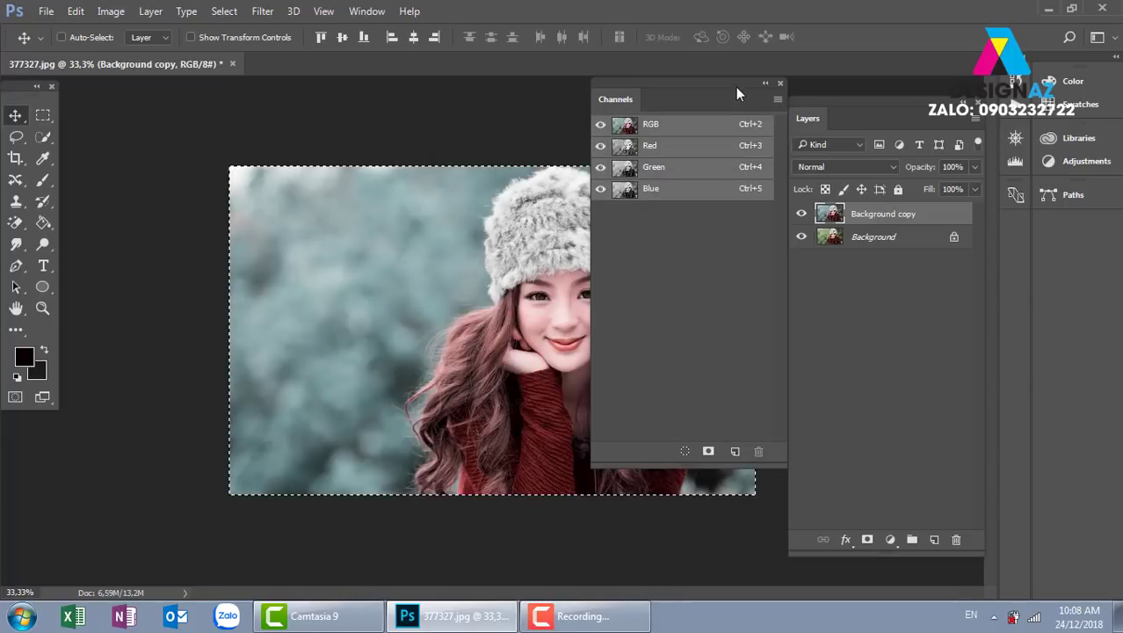
left_click(780, 83)
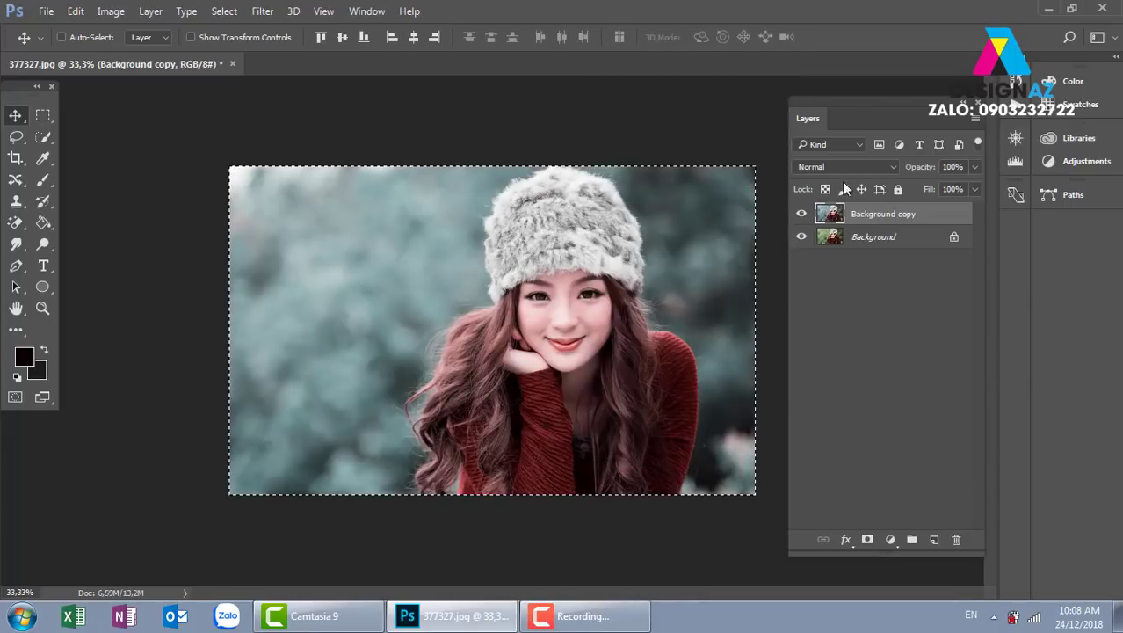
Compare the recolored portrait with the original by hiding and showing Background copy, then clear the selection.
left_click(802, 215)
left_click(801, 214)
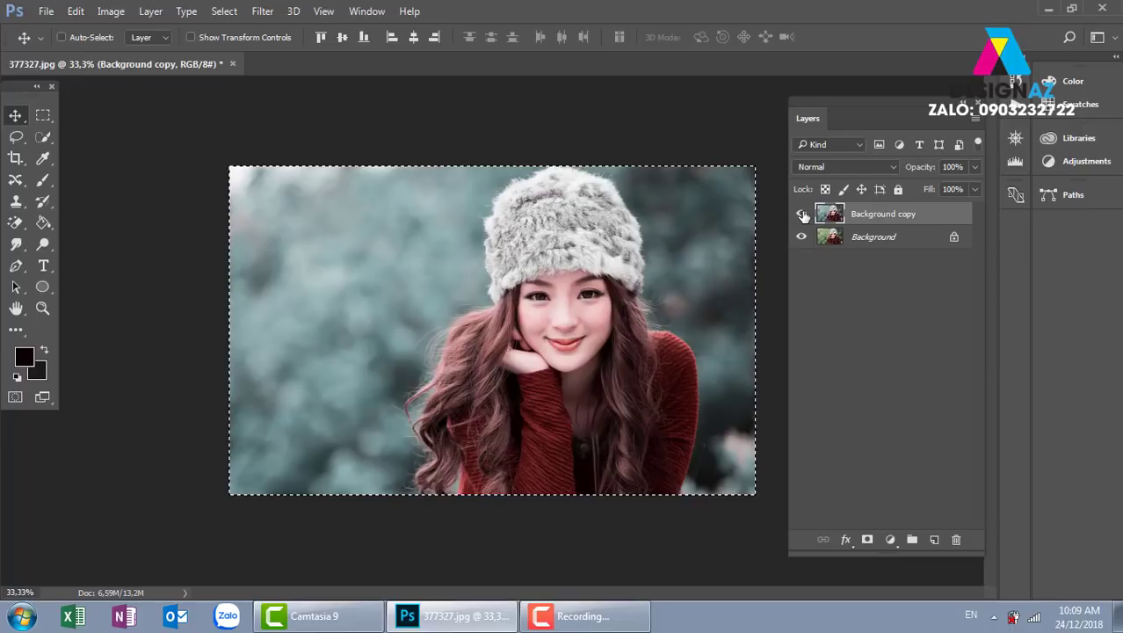
key("ctrl+d")
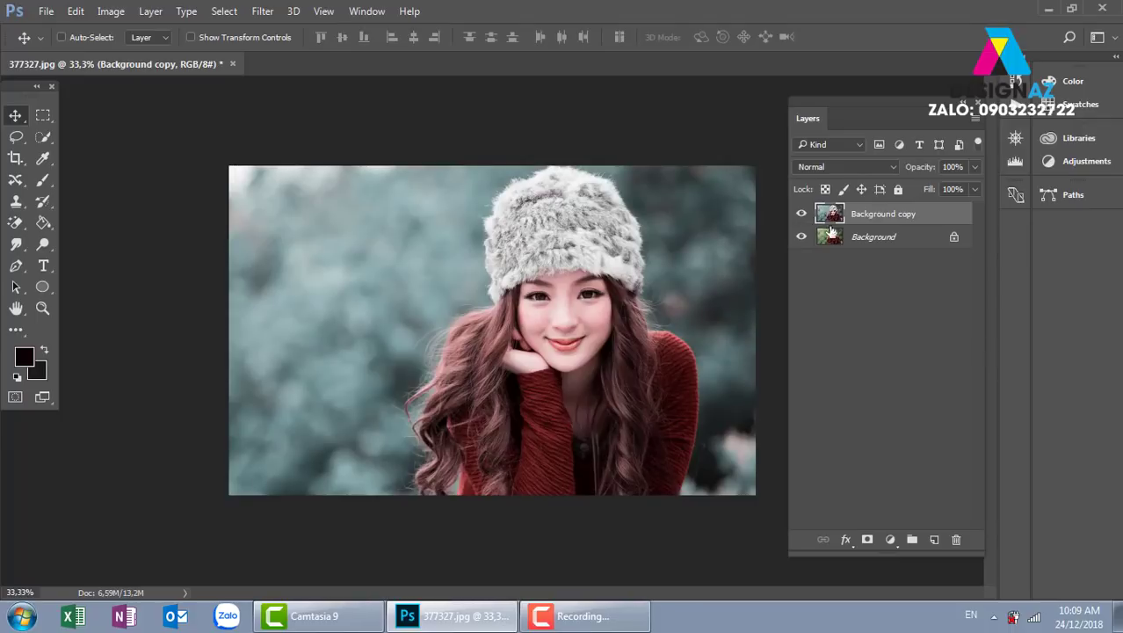
Duplicate the recolored Background copy layer and set the duplicate's blend mode to Screen.
key("ctrl+j")
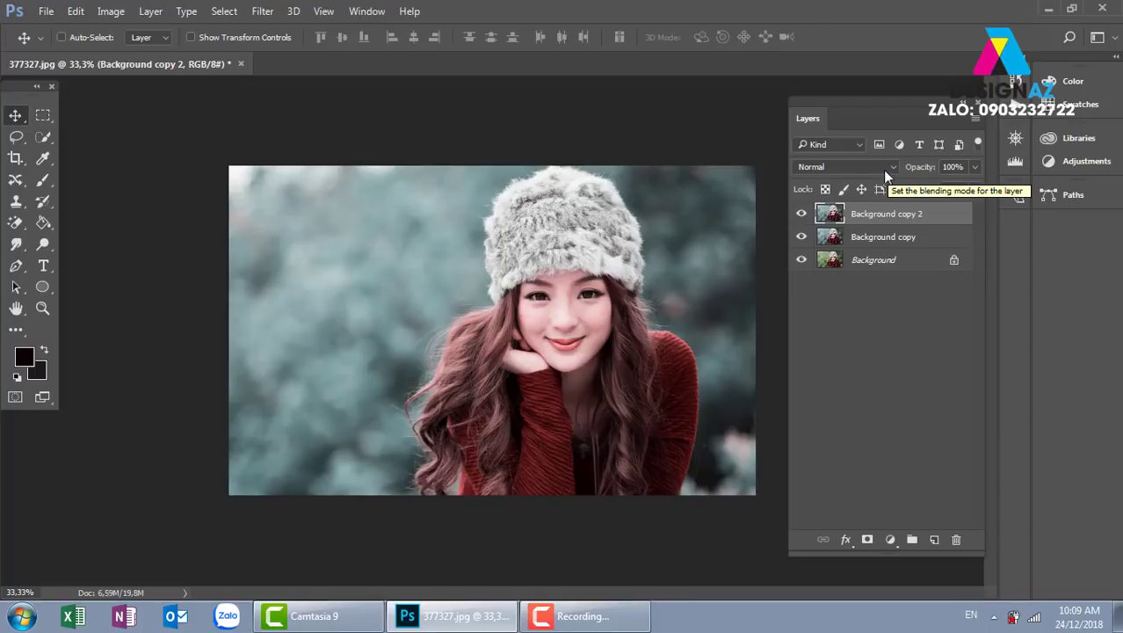
left_click(885, 171)
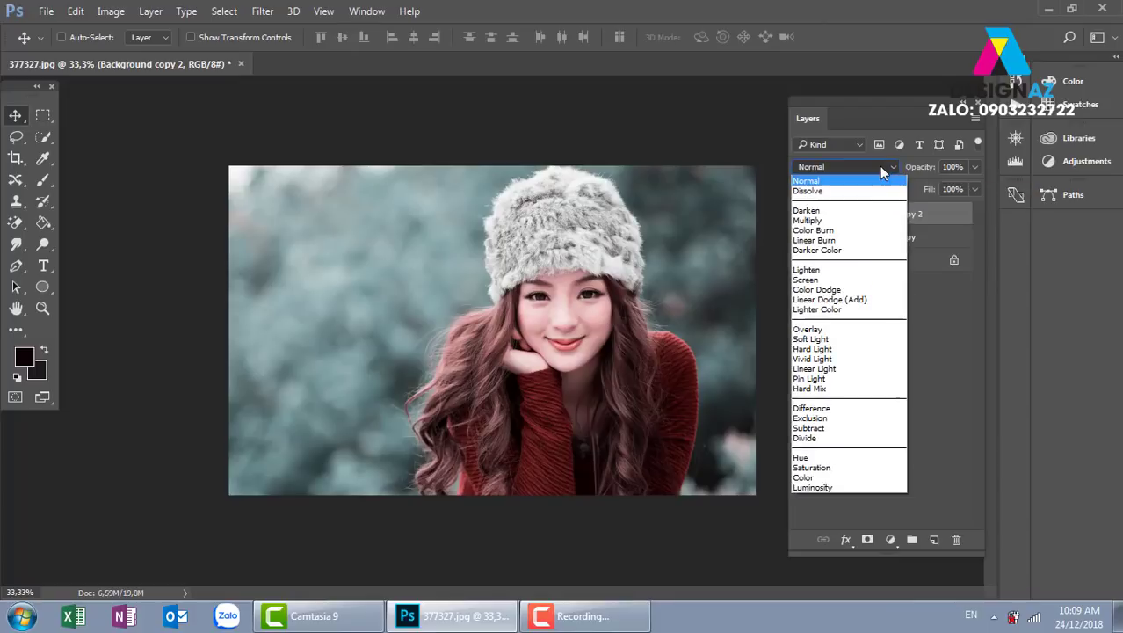
left_click(842, 281)
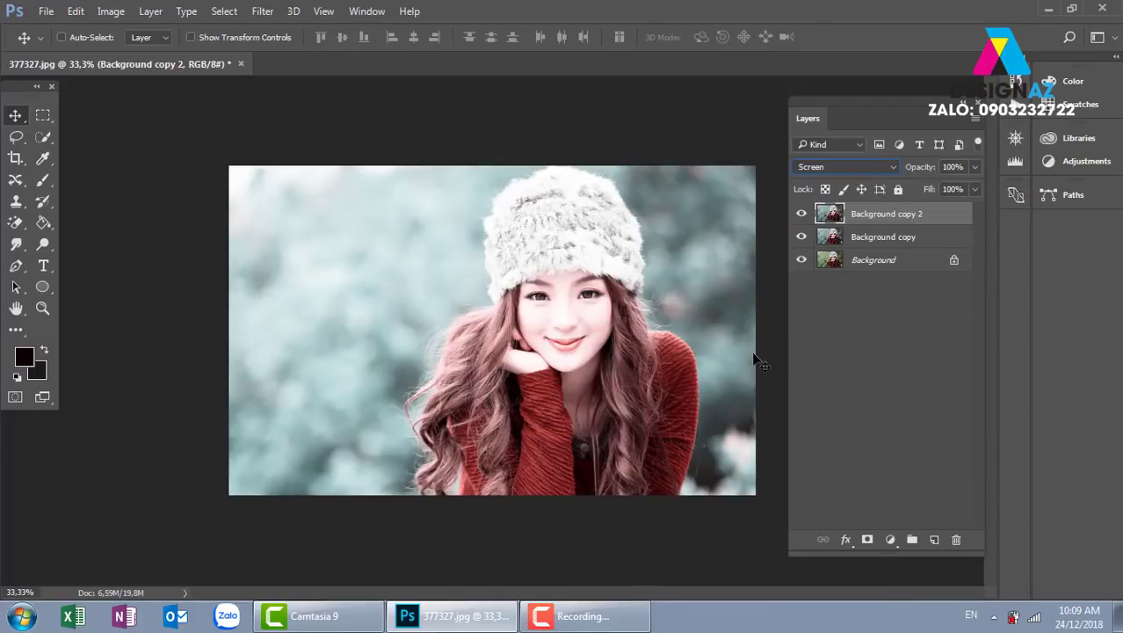
Duplicate the Screen layer, changing the new copy's blend mode to Multiply and its fill to 48%.
key("ctrl+j")
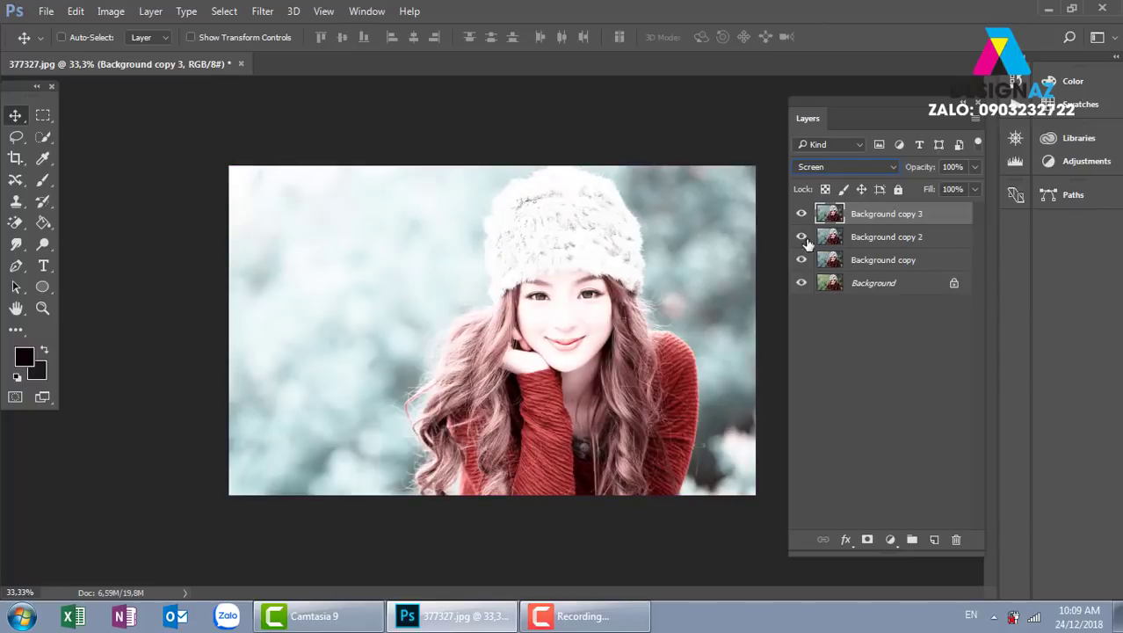
left_click(890, 166)
left_click(840, 217)
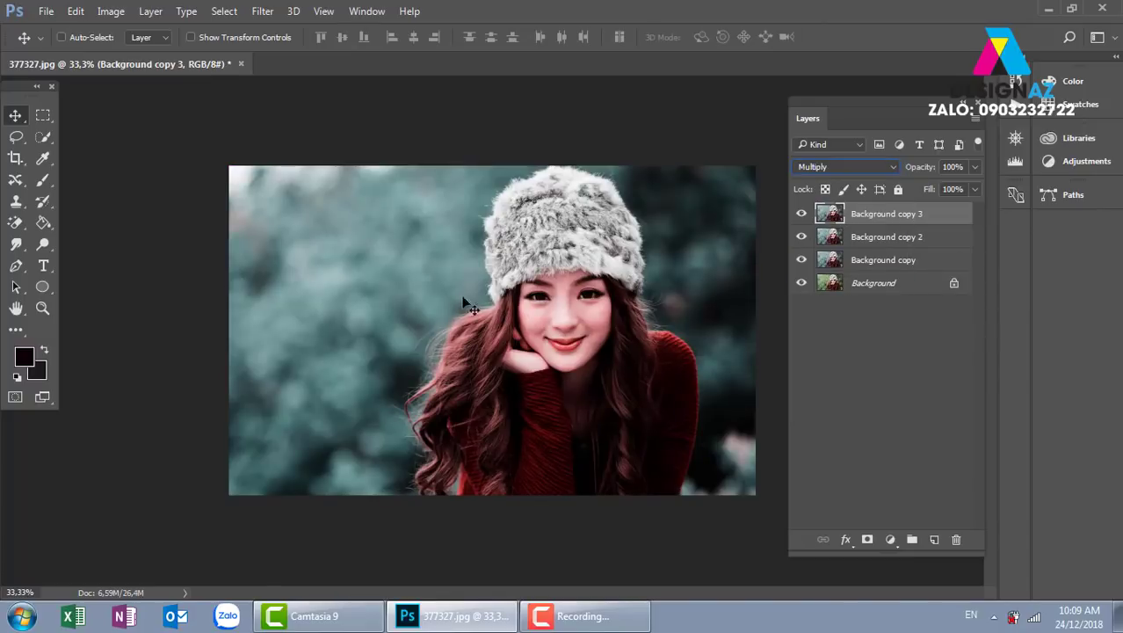
left_click(974, 190)
left_click_drag(945, 214, 933, 215)
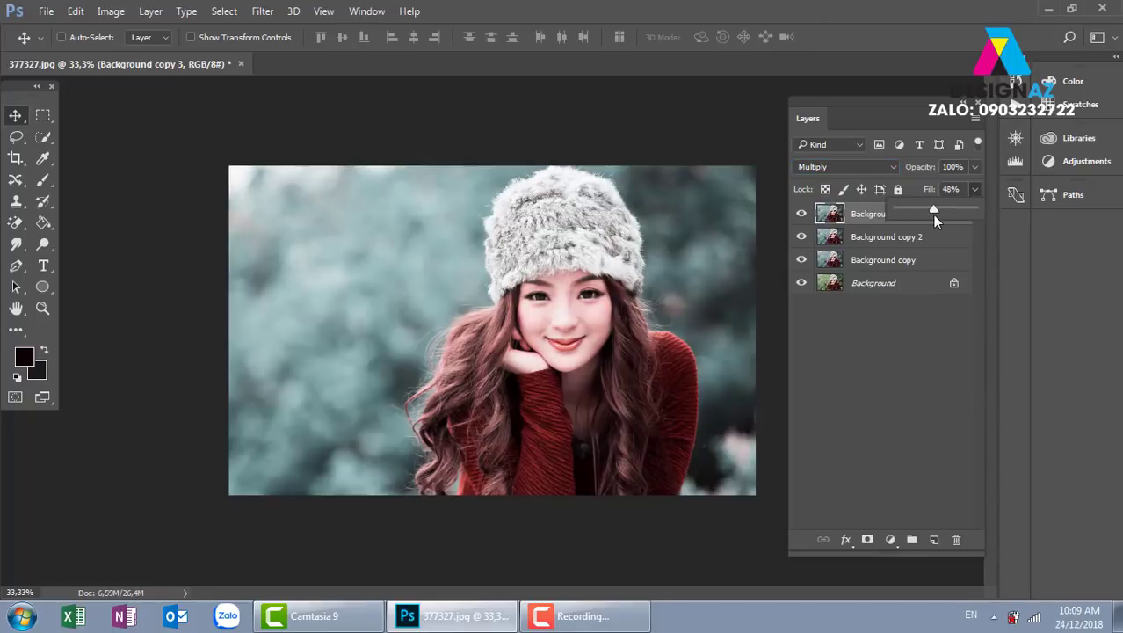
Set the fill of the Background copy 2 Screen layer to 51%.
left_click(928, 239)
left_click(973, 190)
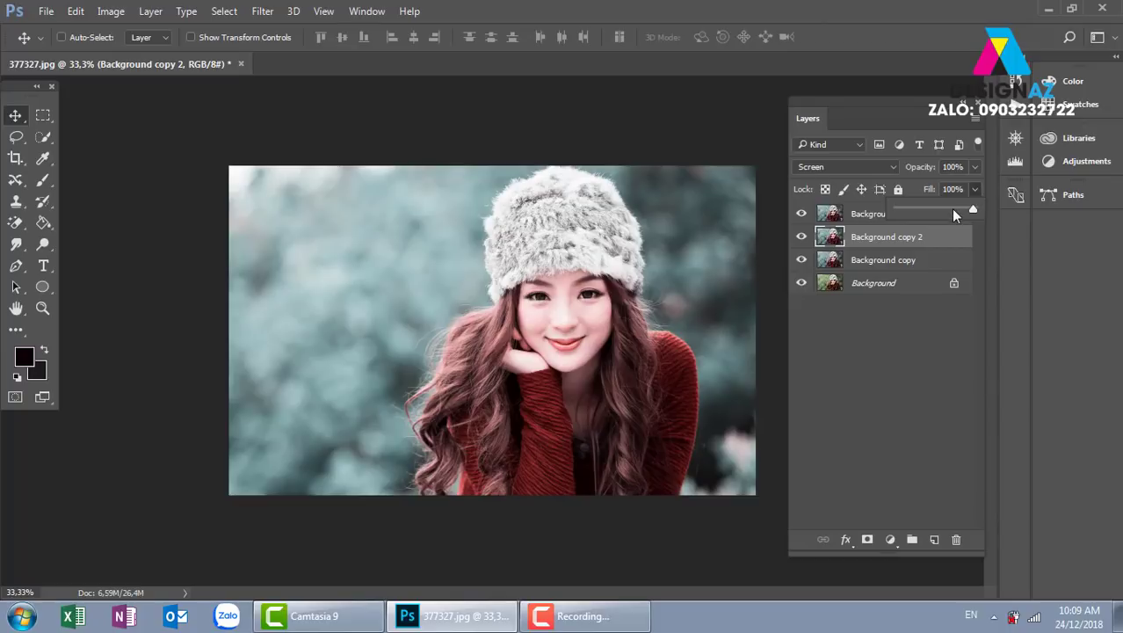
left_click_drag(936, 209, 934, 209)
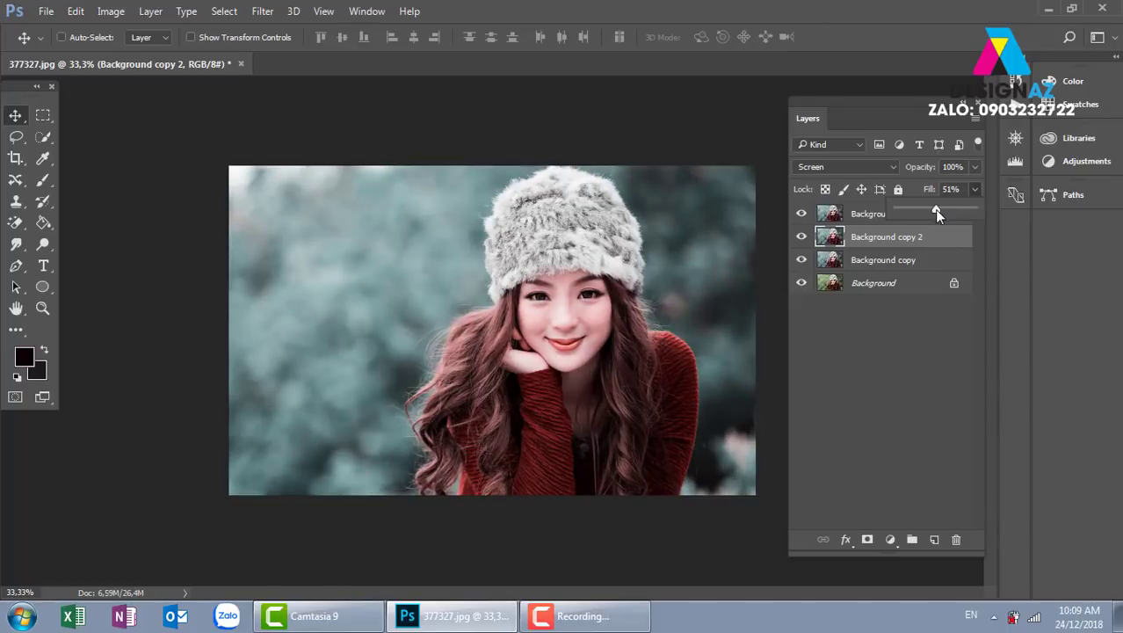
Compare the blended result with the original by repeatedly isolating the Background layer and restoring all layers.
left_click(799, 285)
left_click(799, 285, "alt")
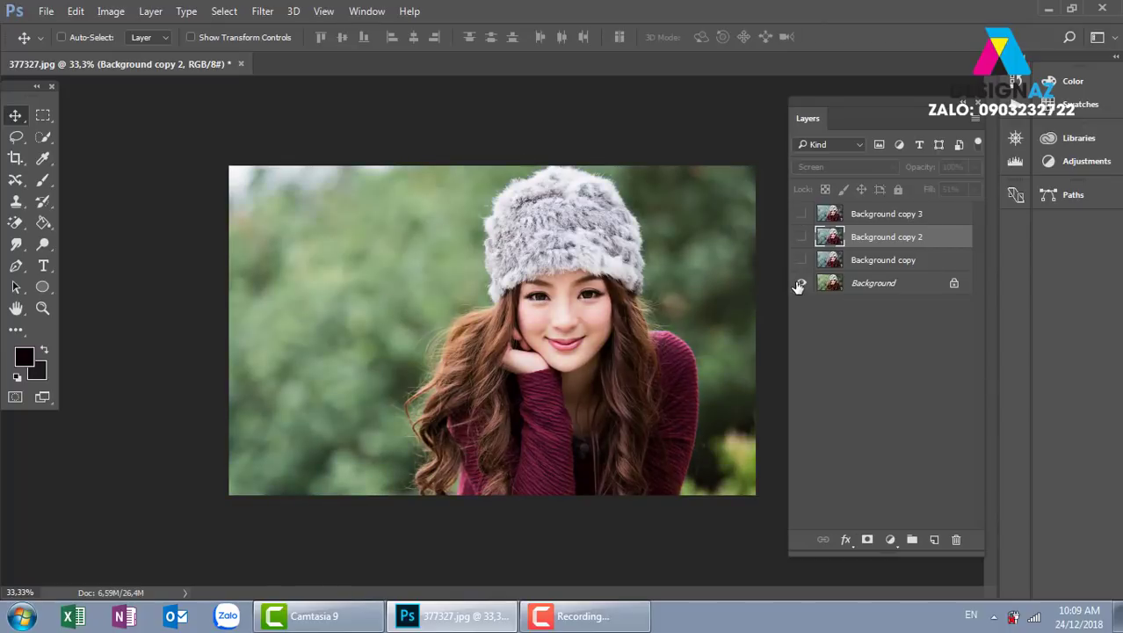
left_click(799, 286, "alt")
left_click(799, 285, "alt")
left_click(799, 285, "alt")
left_click(799, 286, "alt")
left_click(799, 285, "alt")
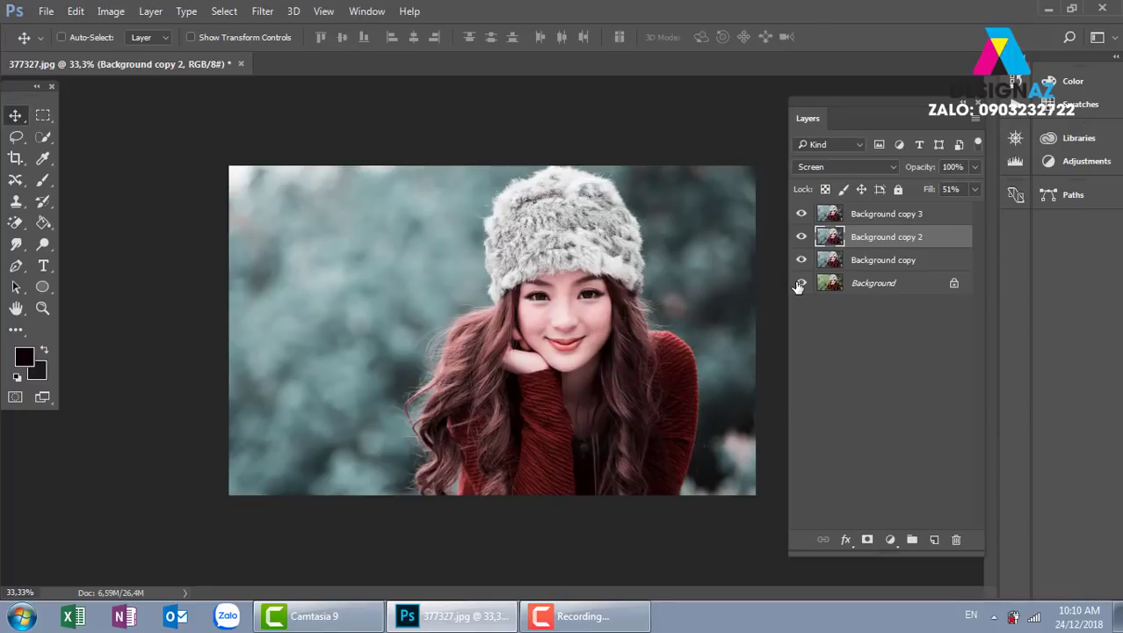
Delete the three layers Background copy, Background copy 2 and Background copy 3.
left_click(945, 217)
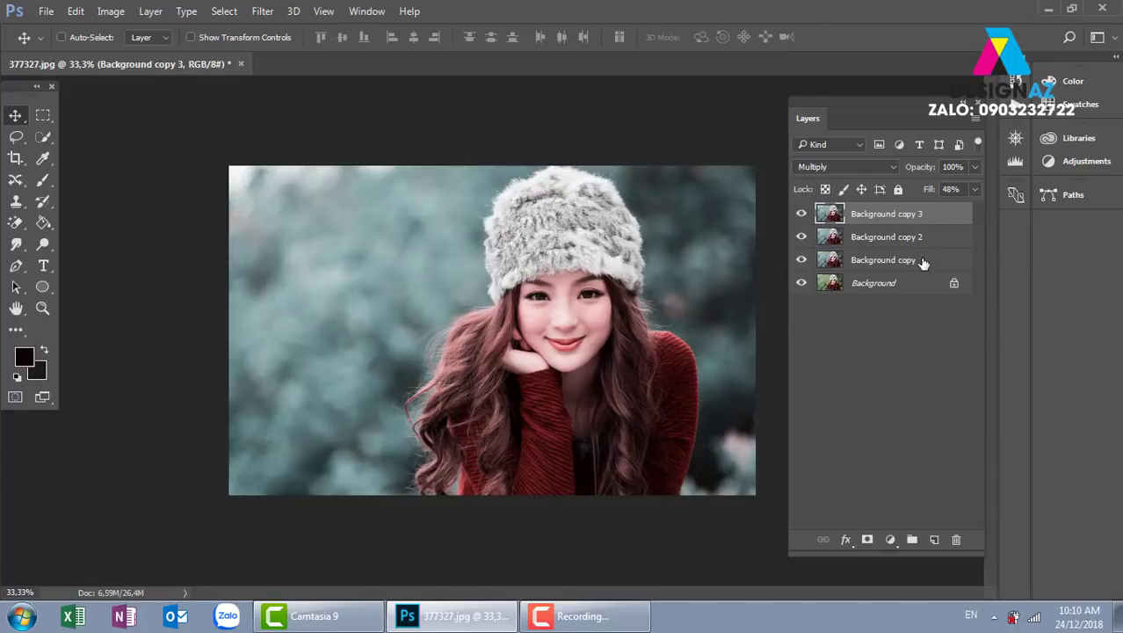
left_click(923, 261, "shift")
left_click(956, 539)
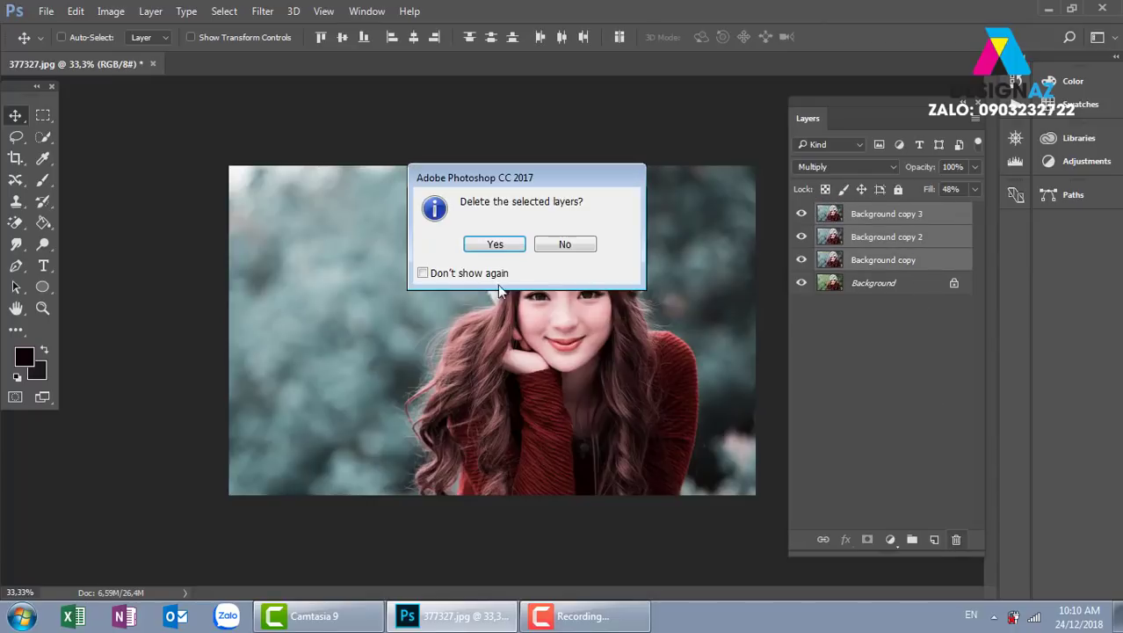
left_click(501, 250)
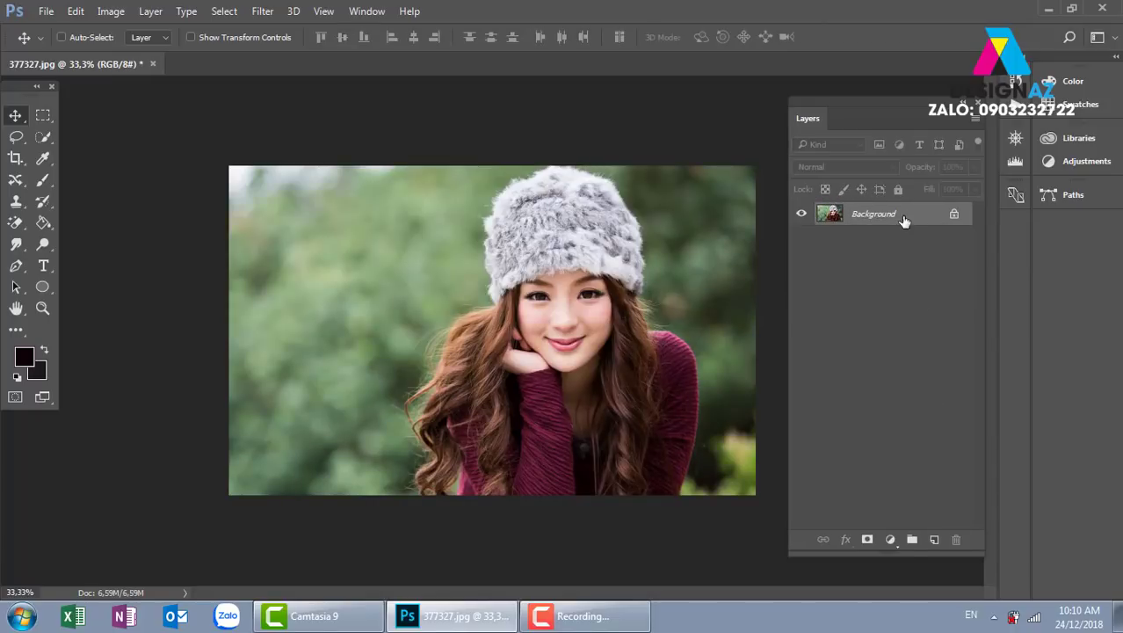
Duplicate the Background layer and display only the Red channel of the duplicate.
key("ctrl+j")
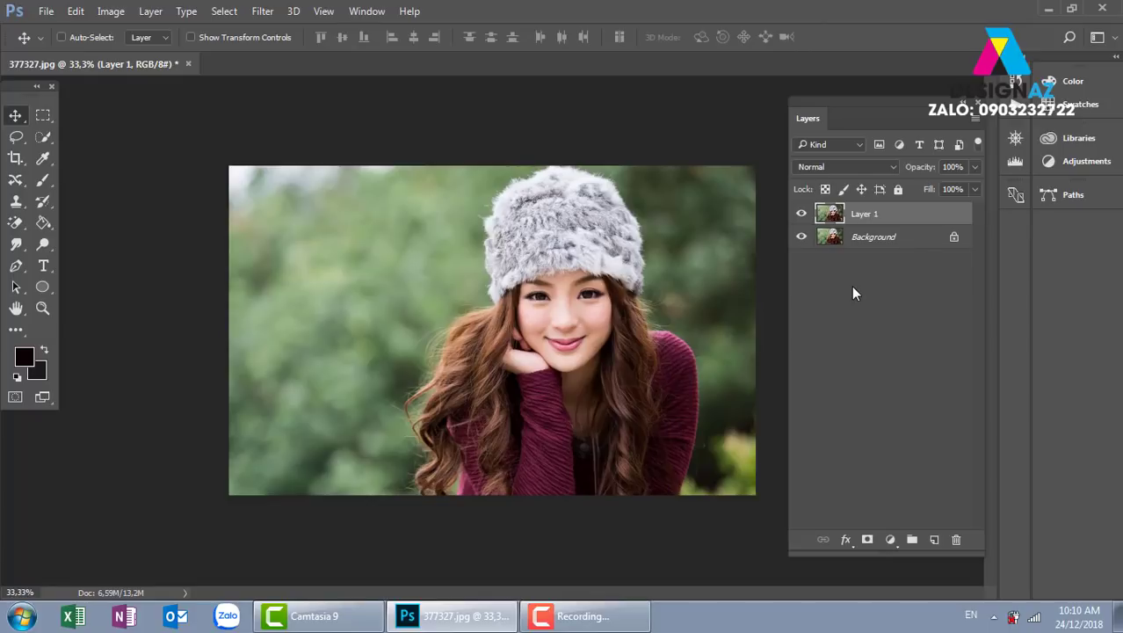
left_click(365, 12)
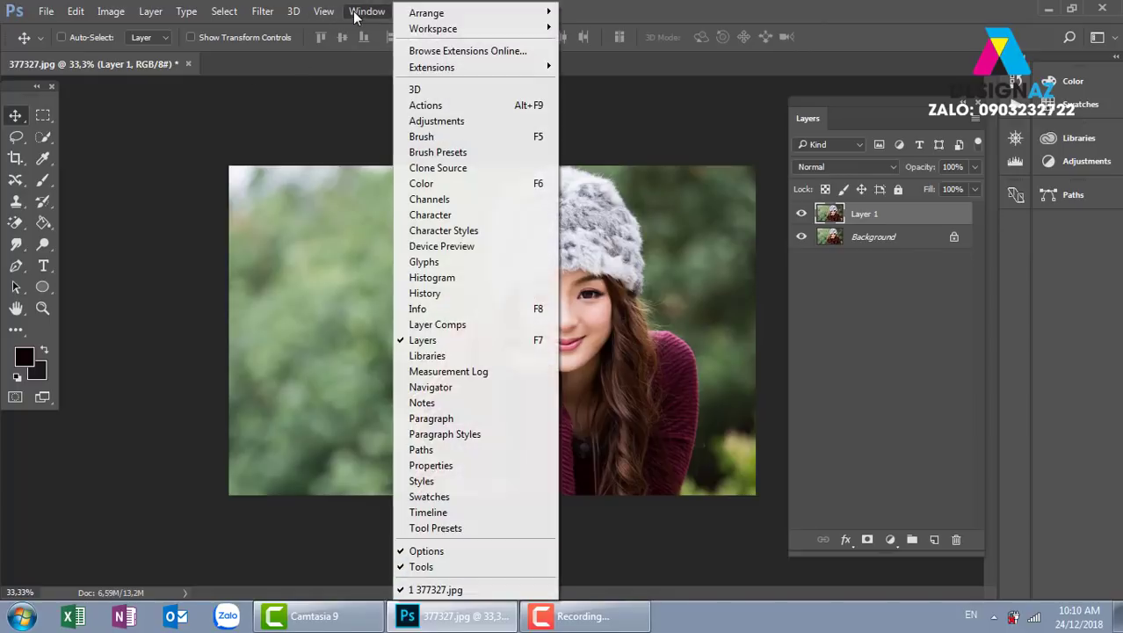
left_click(452, 202)
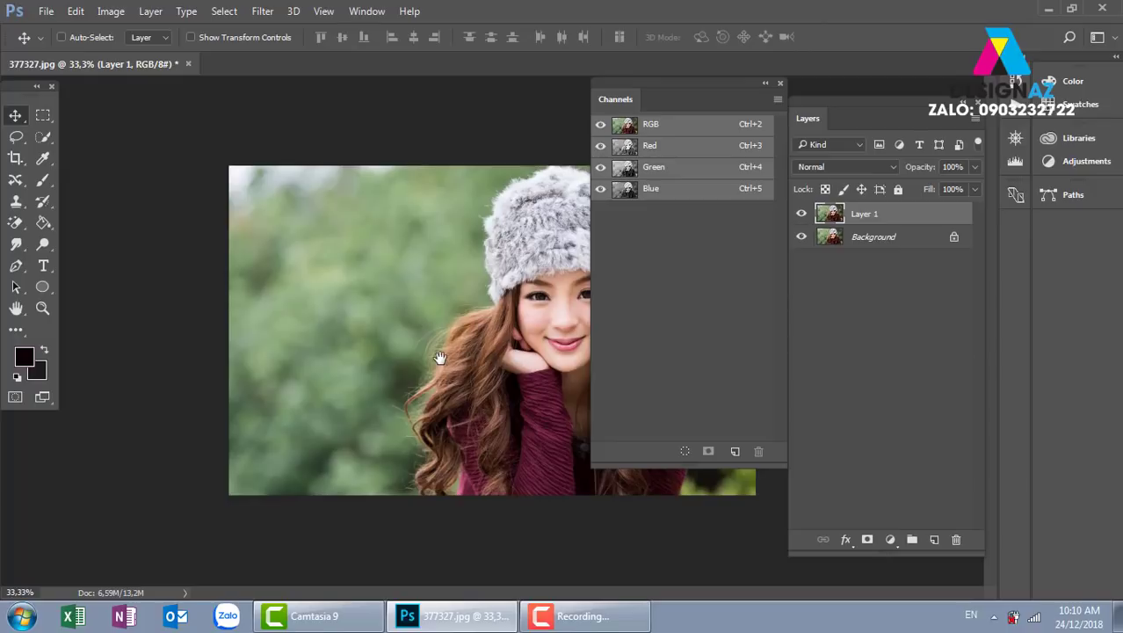
left_click_drag(439, 357, 274, 325)
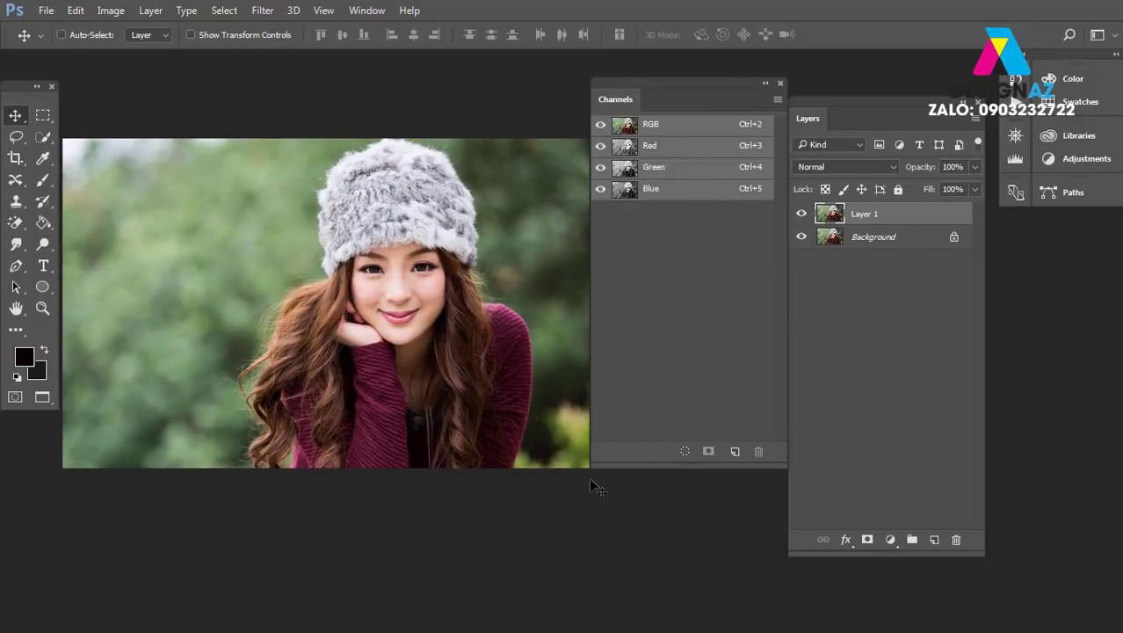
left_click(691, 155)
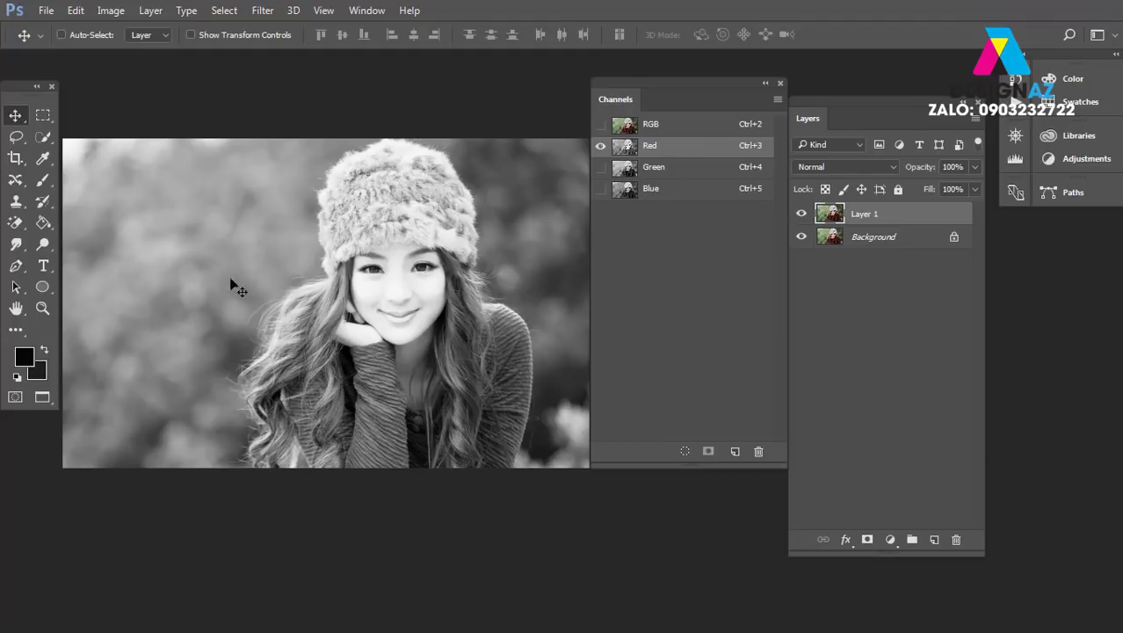
left_click(24, 356)
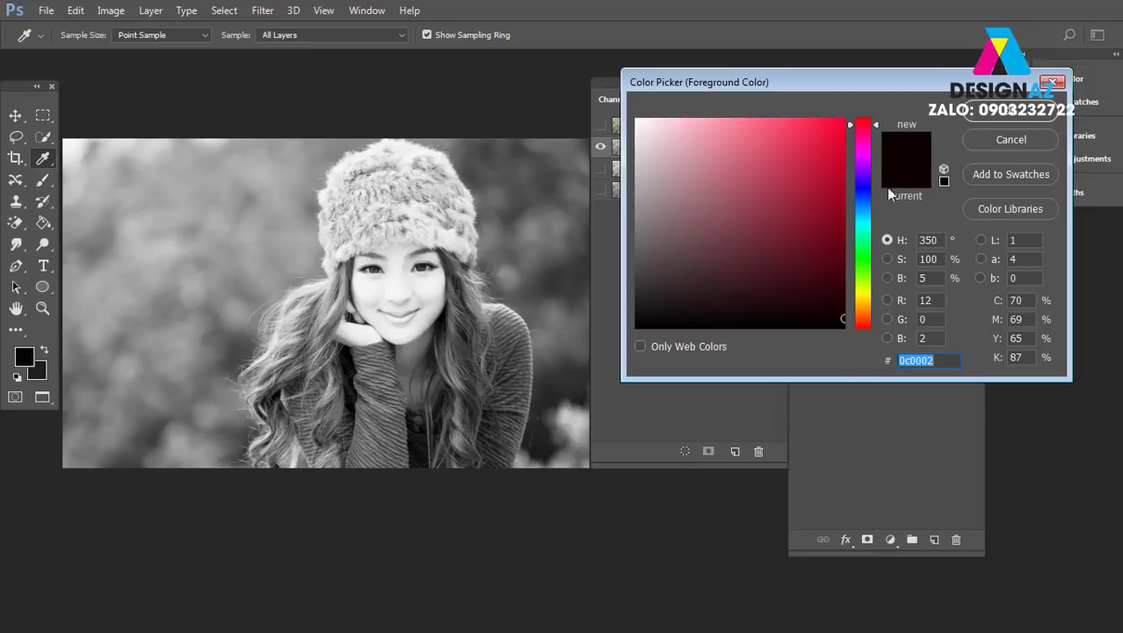
left_click_drag(864, 125, 864, 106)
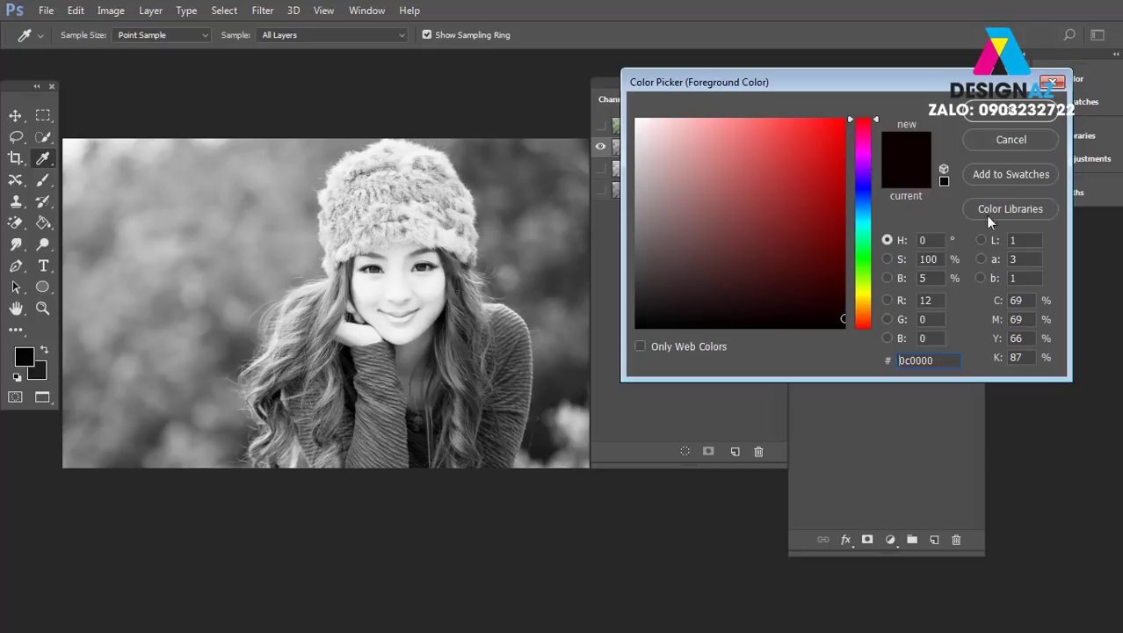
left_click(1052, 81)
key("v")
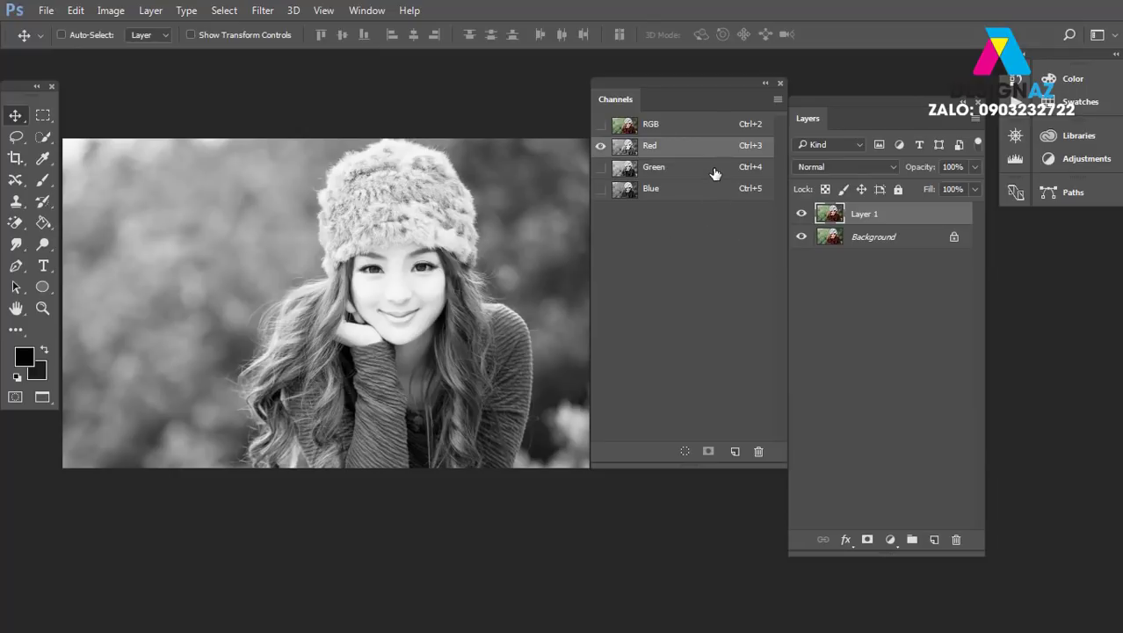
Copy the entire Red channel into the Blue channel of Layer 1, return to the RGB composite and clear the selection.
key("ctrl")
key("ctrl+a")
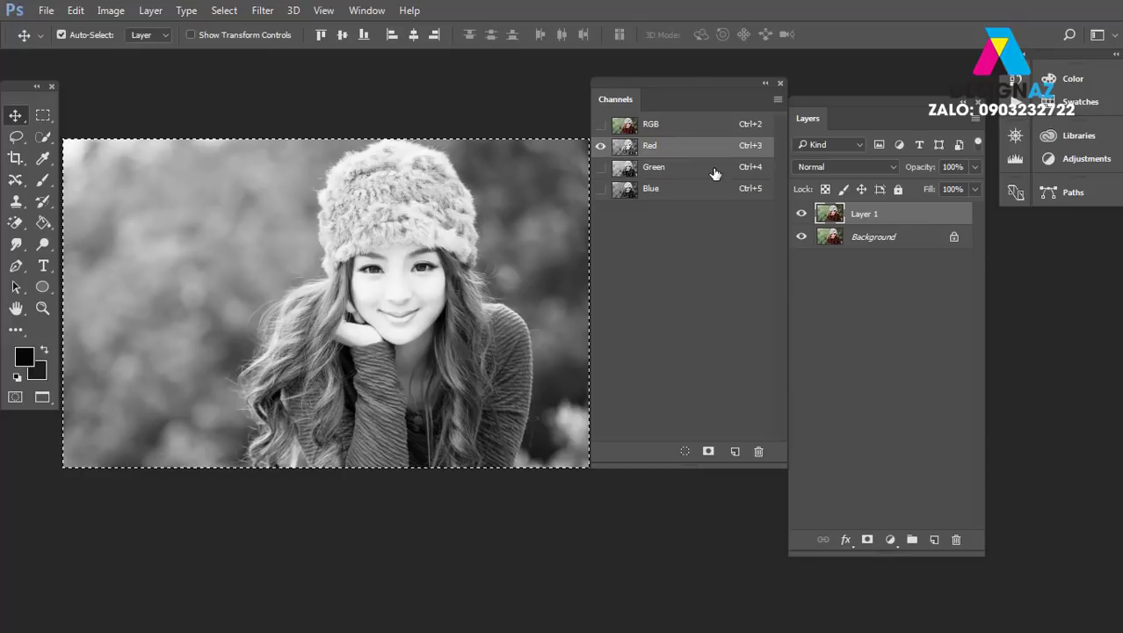
left_click(703, 190)
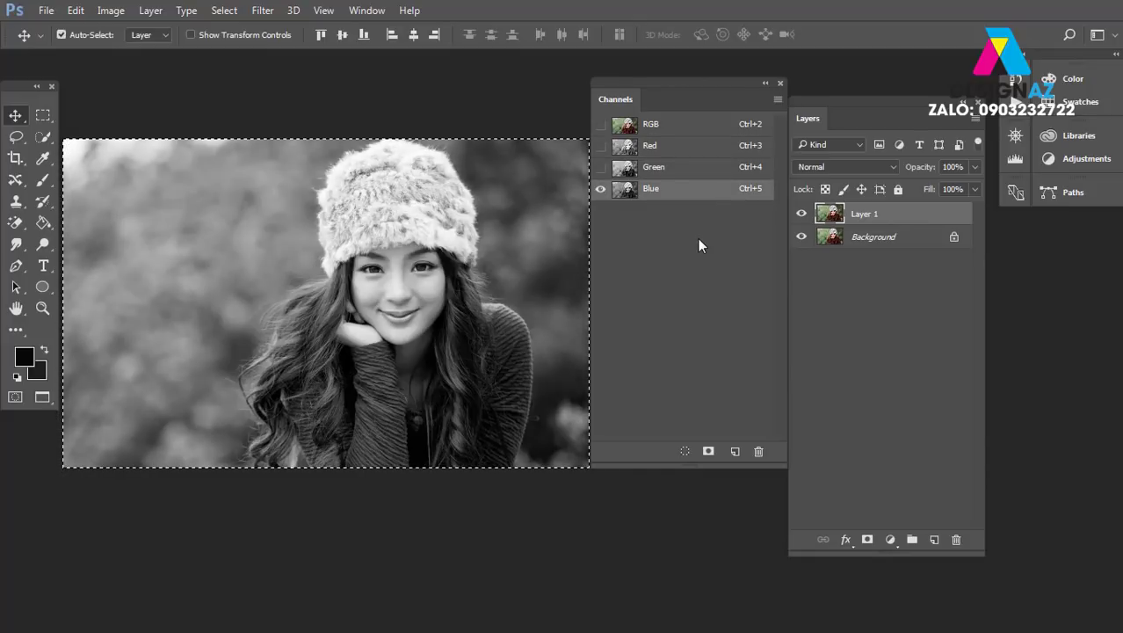
key("ctrl+v")
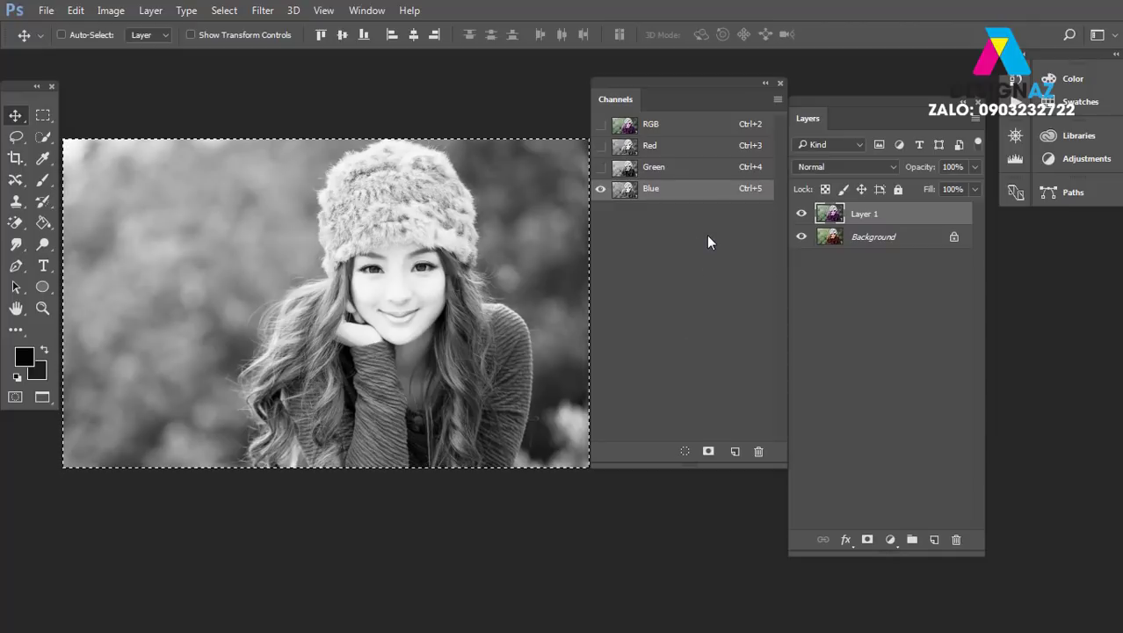
left_click(622, 127)
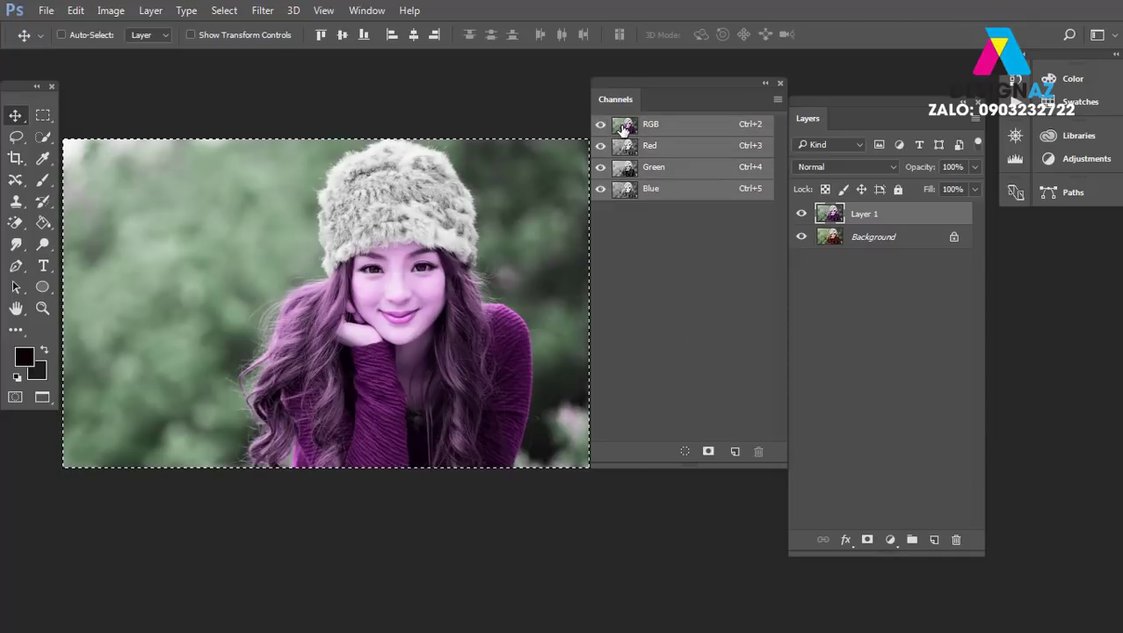
key("ctrl+d")
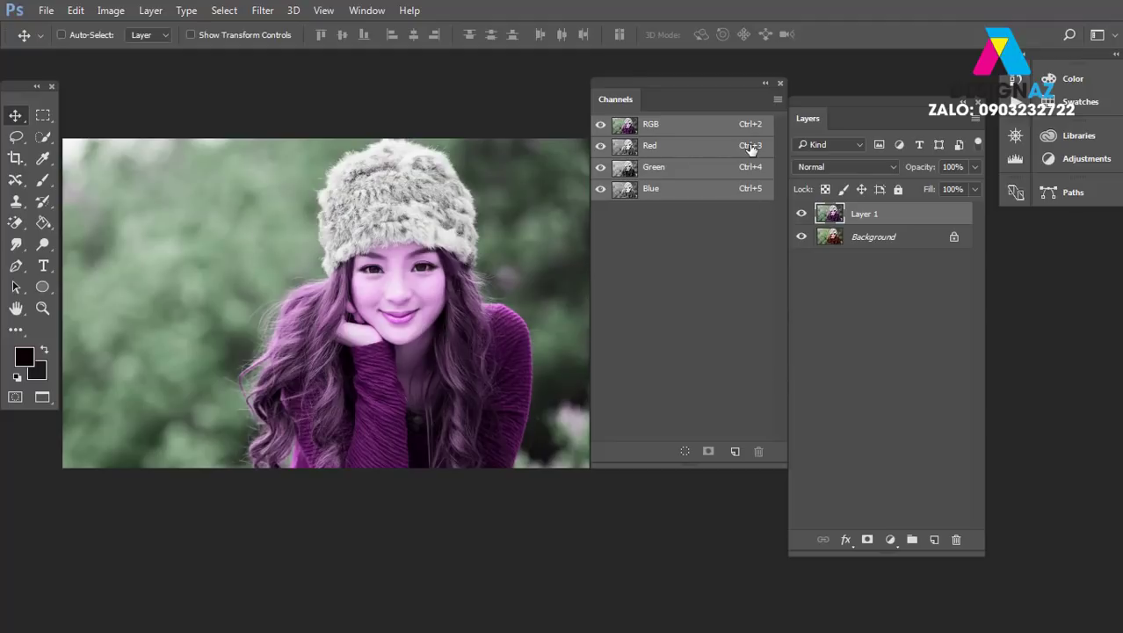
Compare the purple recolor with the original portrait by hiding and showing Layer 1.
left_click(802, 215)
left_click(802, 214)
left_click(801, 214)
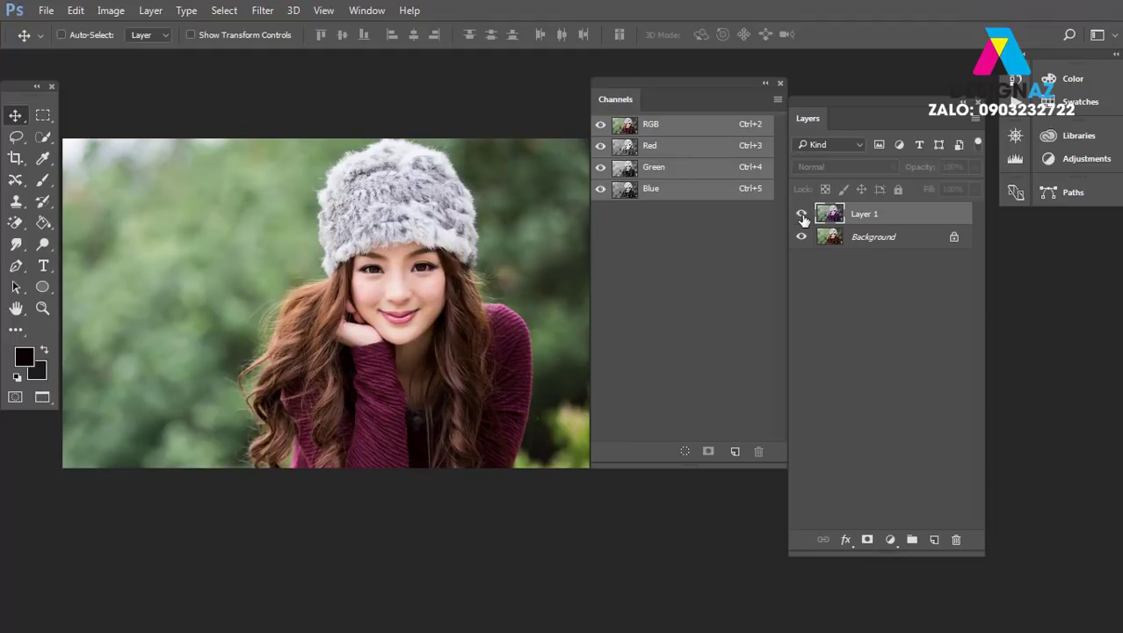
left_click(802, 215)
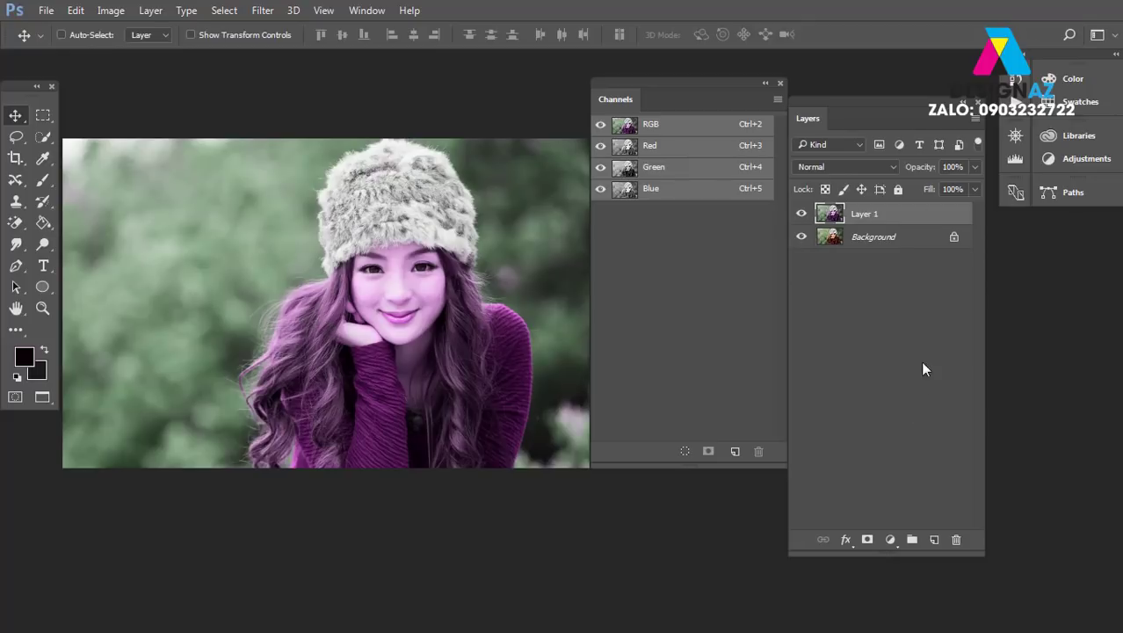
Add a white layer mask to Layer 1 and choose the Brush tool with black as the foreground color.
left_click(867, 539)
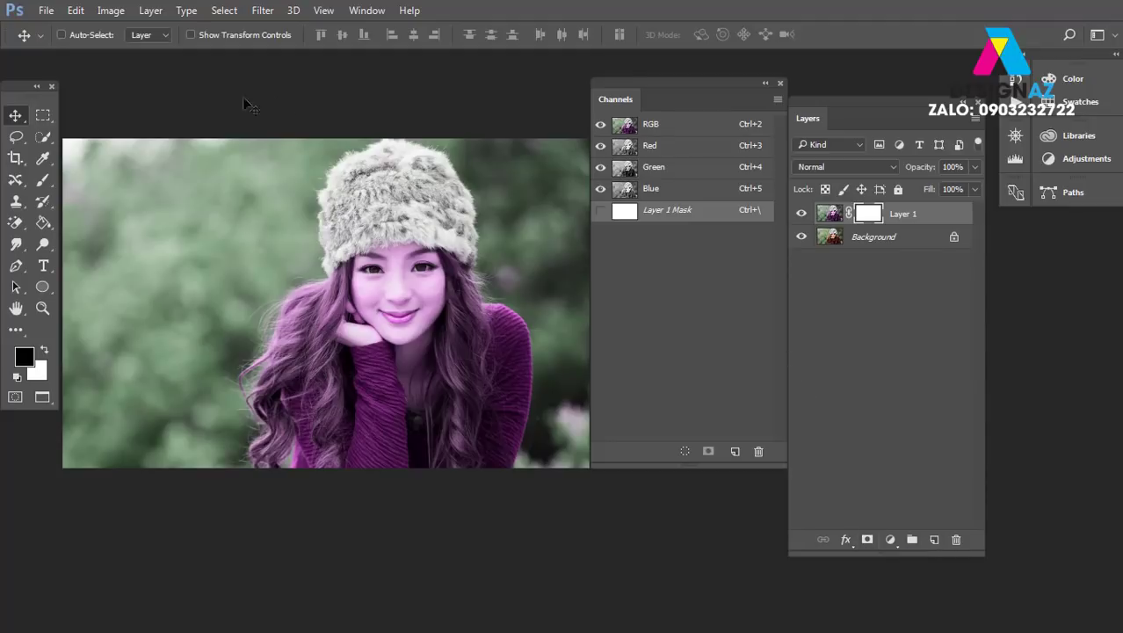
left_click(42, 179)
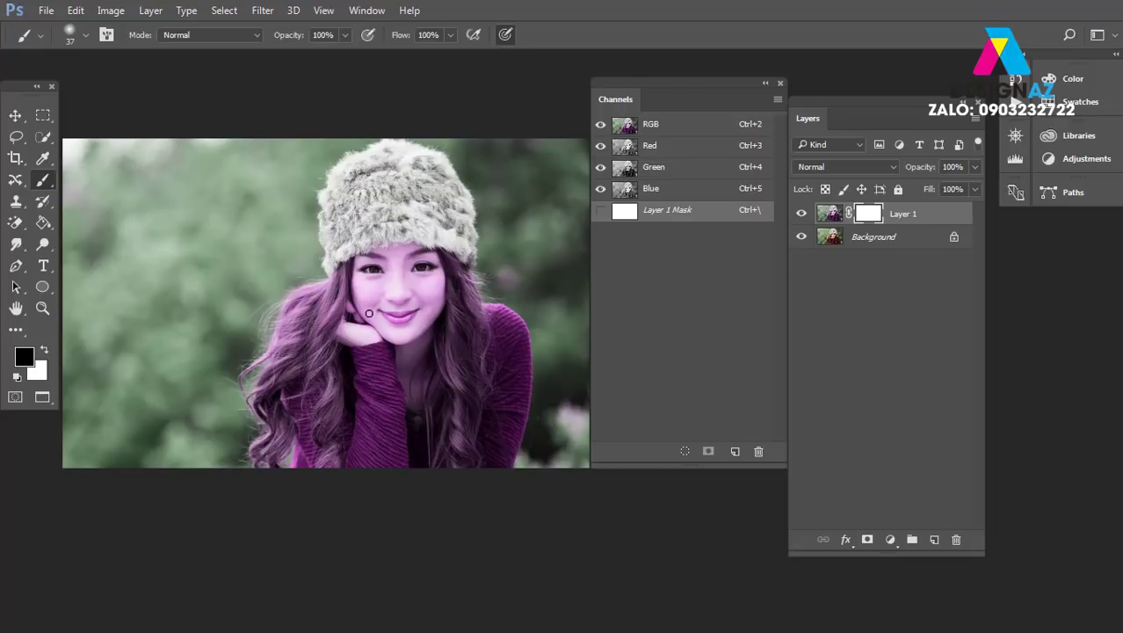
key("ctrl+plus")
key("ctrl+plus")
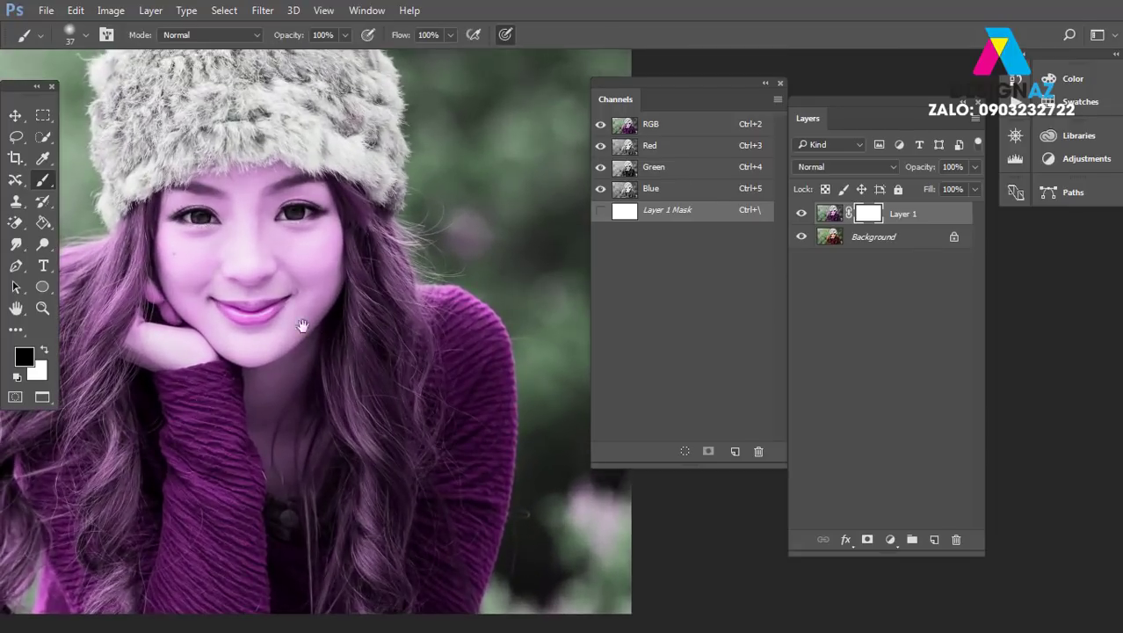
left_click_drag(287, 304, 475, 384)
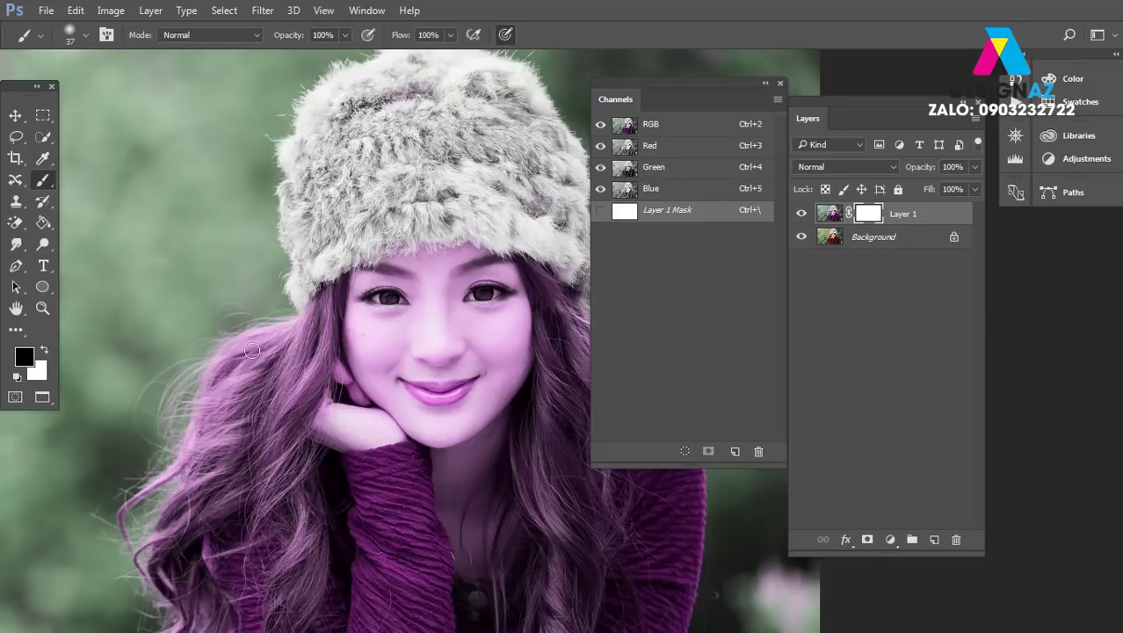
Paint black over the woman's face on Layer 1's mask with a soft 146 px brush to restore the original skin color.
right_click(376, 269)
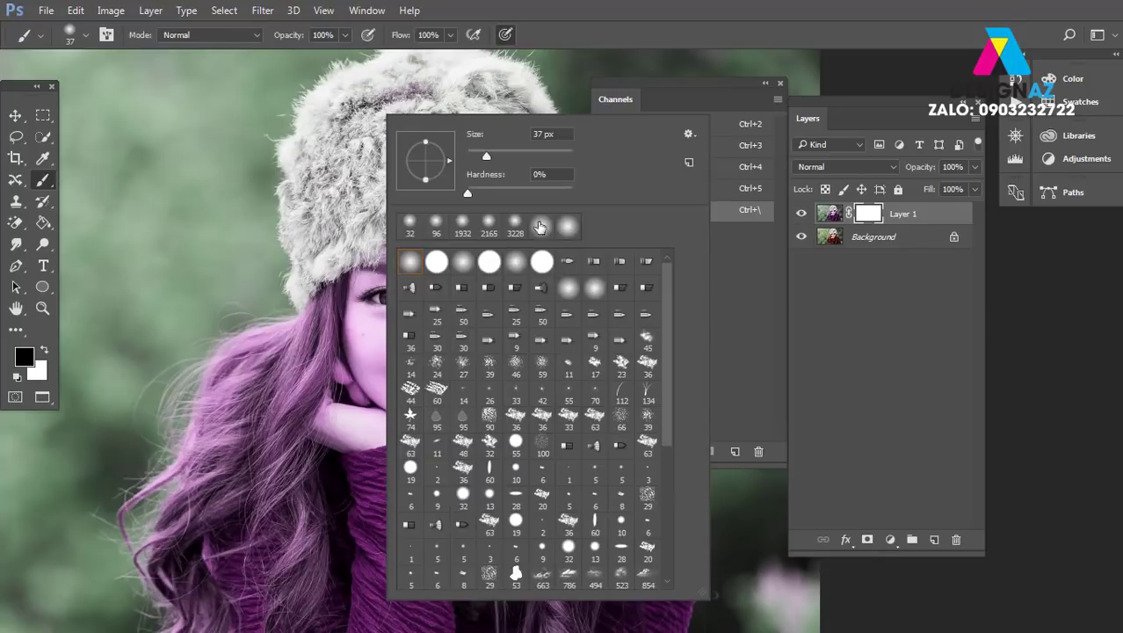
left_click(534, 151)
left_click(378, 297)
mouse_move(379, 301)
left_mouse_down()
mouse_move(414, 399)
mouse_move(375, 322)
mouse_move(379, 361)
mouse_move(434, 404)
mouse_move(438, 437)
mouse_move(484, 386)
mouse_move(490, 327)
mouse_move(441, 300)
mouse_move(442, 324)
mouse_move(421, 270)
mouse_move(398, 263)
mouse_move(475, 268)
mouse_move(496, 291)
mouse_move(500, 366)
mouse_move(459, 488)
mouse_move(434, 434)
mouse_move(483, 380)
mouse_move(484, 305)
mouse_move(457, 281)
left_mouse_up()
key("ctrl+z")
mouse_move(493, 338)
left_mouse_down()
mouse_move(439, 306)
mouse_move(436, 398)
mouse_move(403, 301)
mouse_move(387, 301)
mouse_move(385, 360)
mouse_move(395, 379)
mouse_move(382, 315)
mouse_move(401, 263)
mouse_move(453, 257)
mouse_move(404, 274)
mouse_move(378, 322)
mouse_move(444, 426)
mouse_move(499, 373)
mouse_move(485, 279)
left_mouse_up()
scroll(485, 278, "down", 5)
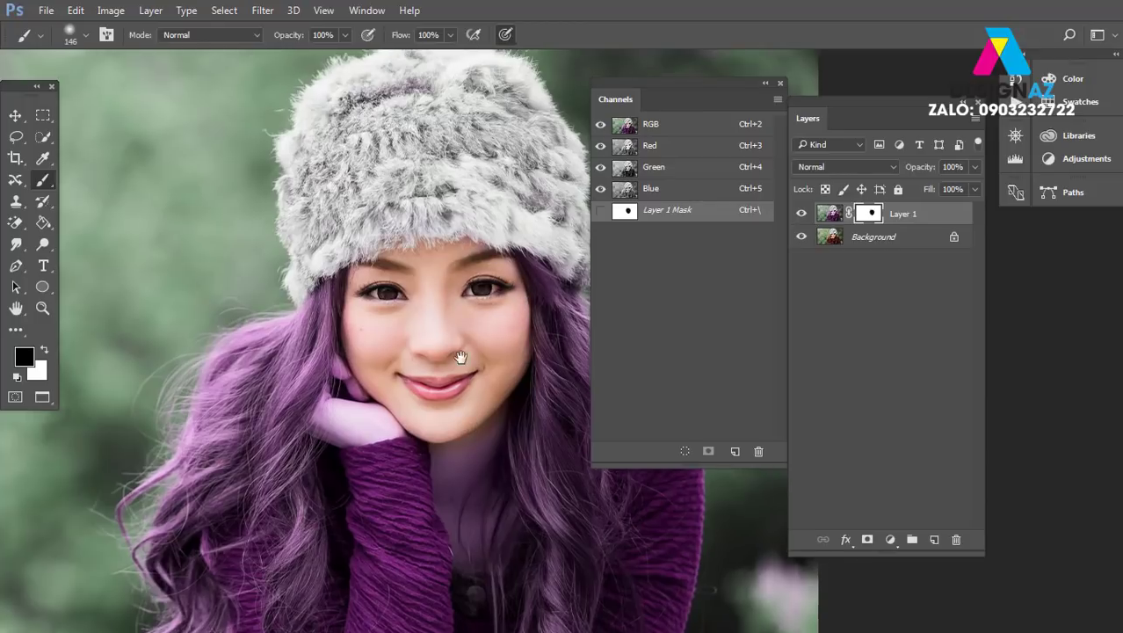
Reduce the brush to 77 px and paint black over the neck and hand on Layer 1's mask.
right_click(453, 294)
left_click_drag(603, 156, 577, 154)
left_click(432, 291)
mouse_move(423, 276)
left_mouse_down()
mouse_move(441, 366)
mouse_move(455, 376)
mouse_move(464, 362)
mouse_move(442, 359)
mouse_move(460, 341)
mouse_move(467, 364)
mouse_move(475, 355)
mouse_move(455, 251)
left_mouse_up()
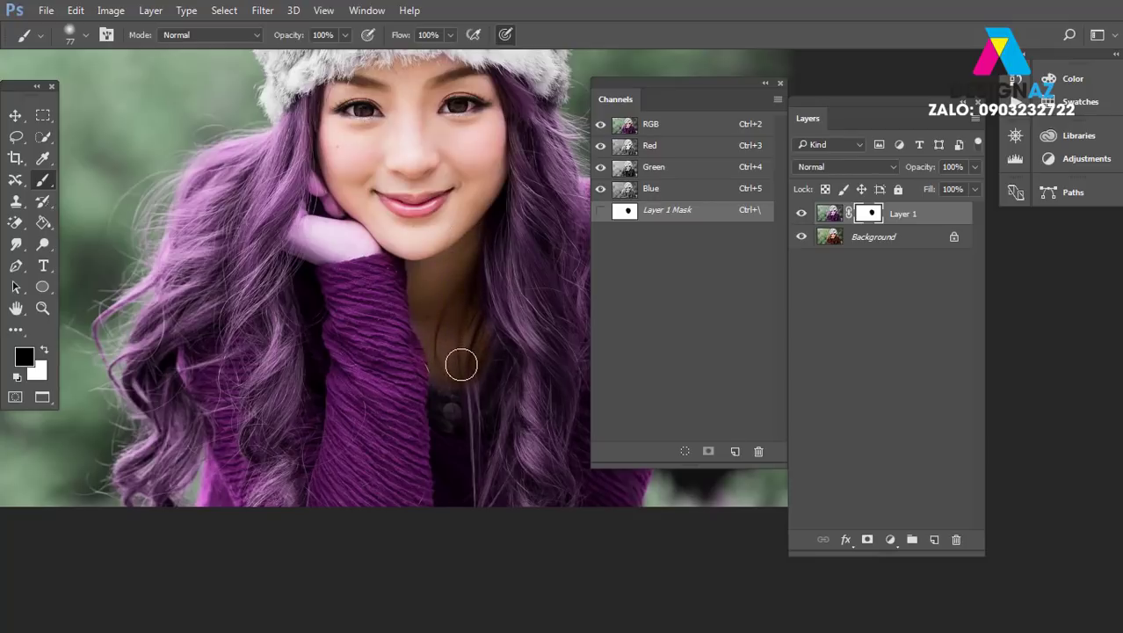
mouse_move(355, 250)
left_mouse_down()
mouse_move(314, 237)
mouse_move(330, 176)
mouse_move(327, 225)
mouse_move(303, 265)
mouse_move(319, 235)
mouse_move(318, 247)
mouse_move(355, 251)
mouse_move(359, 215)
left_mouse_up()
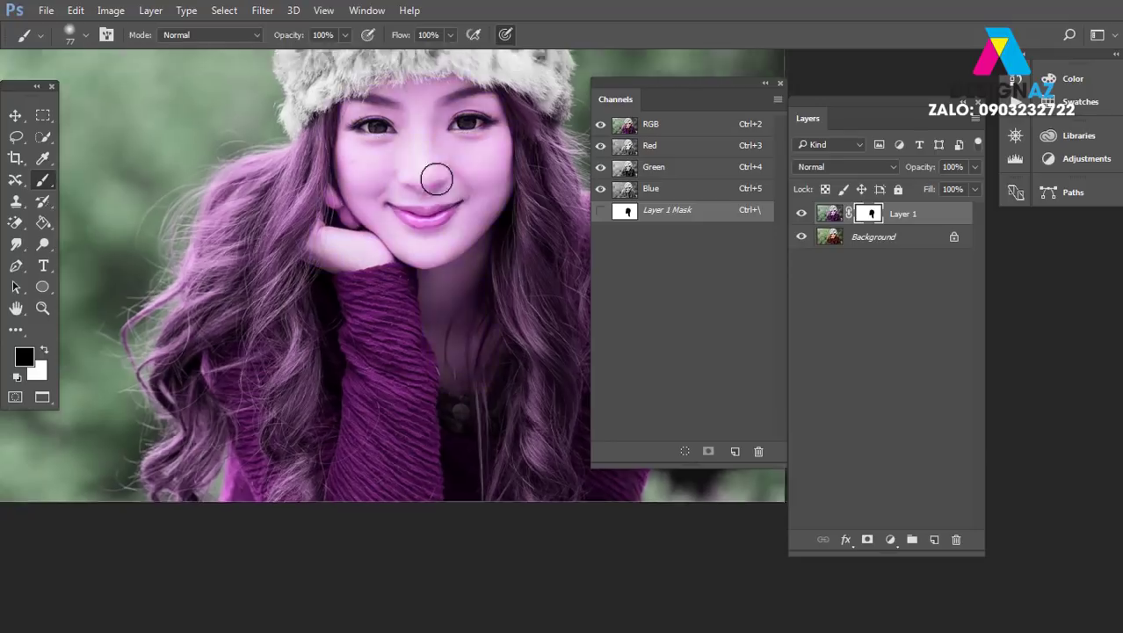
Compare the masked recolor with the original across the whole portrait by hiding and showing Layer 1.
key("ctrl+minus")
key("ctrl+minus")
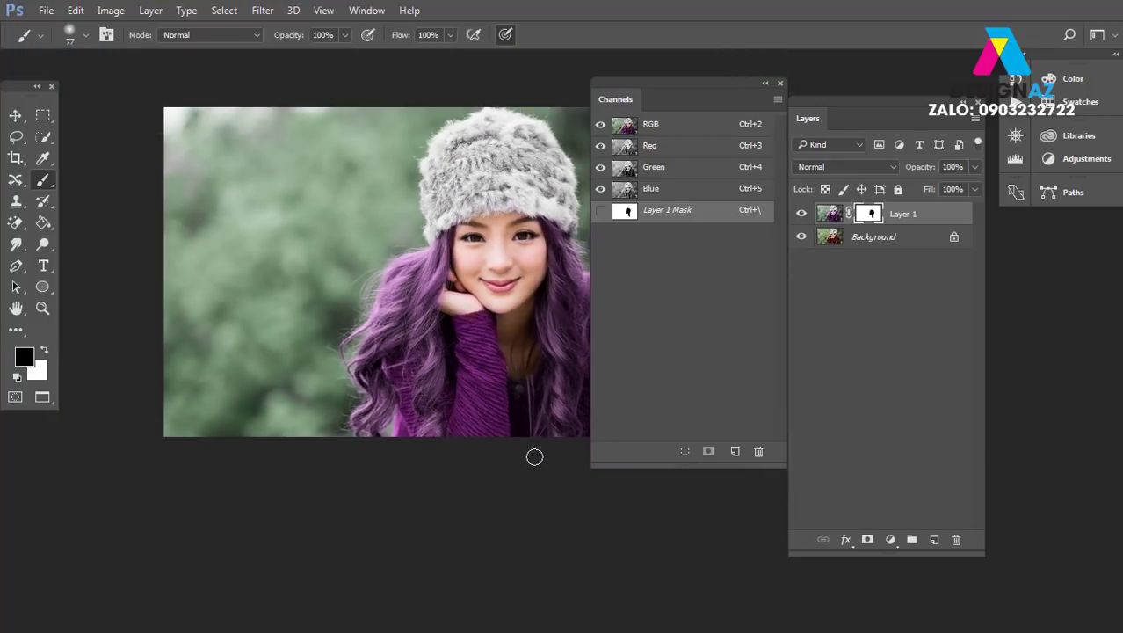
left_click_drag(536, 394, 393, 376)
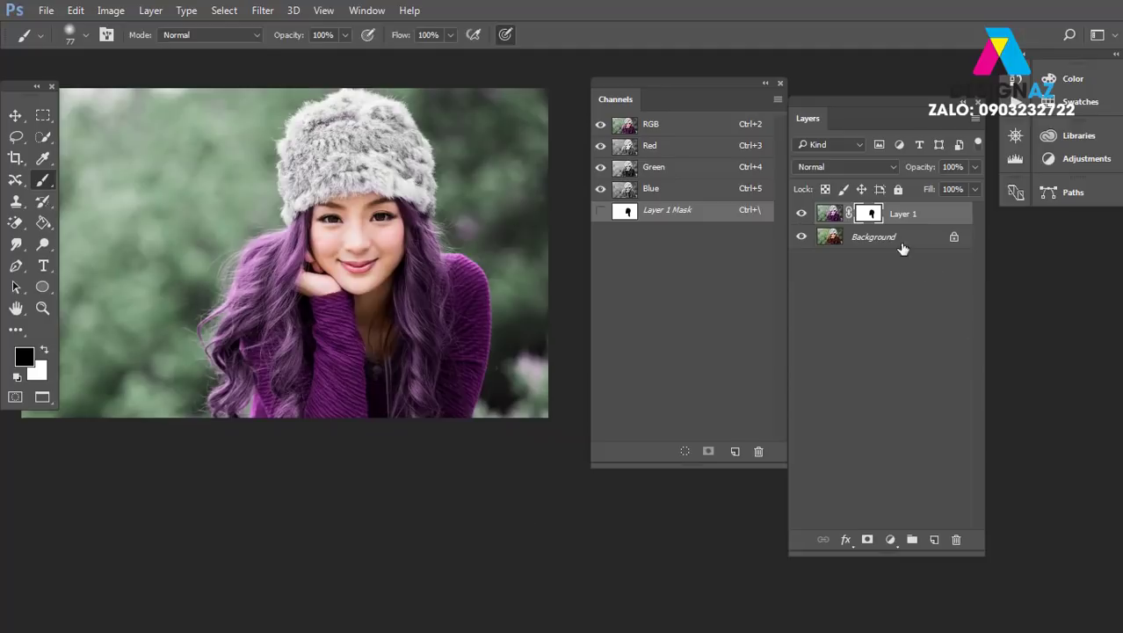
left_click(802, 215)
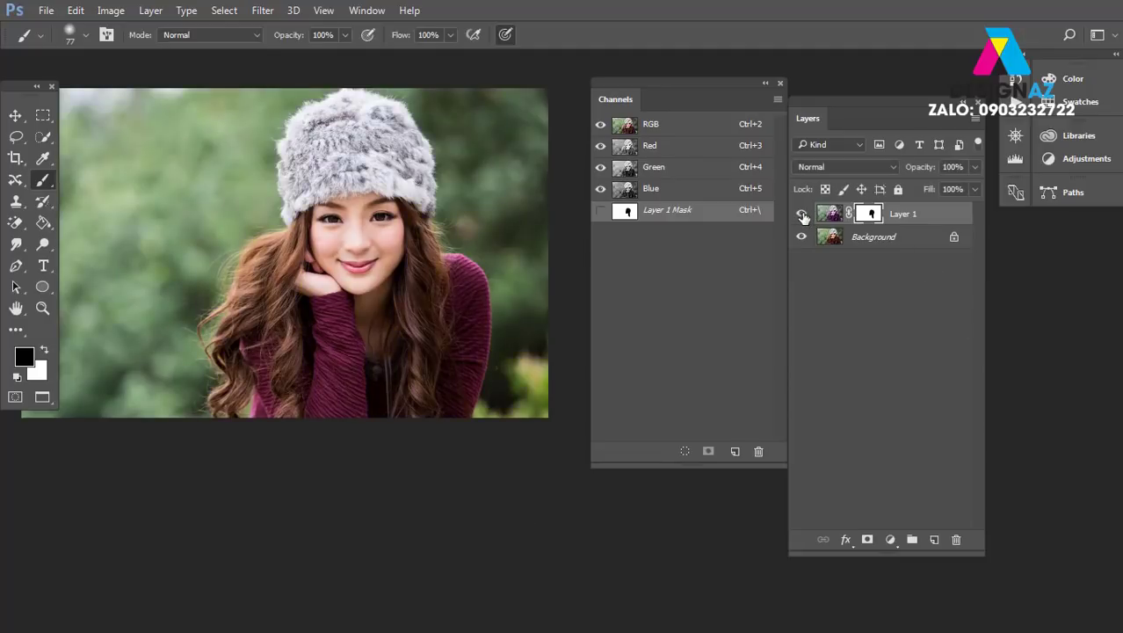
left_click(802, 215)
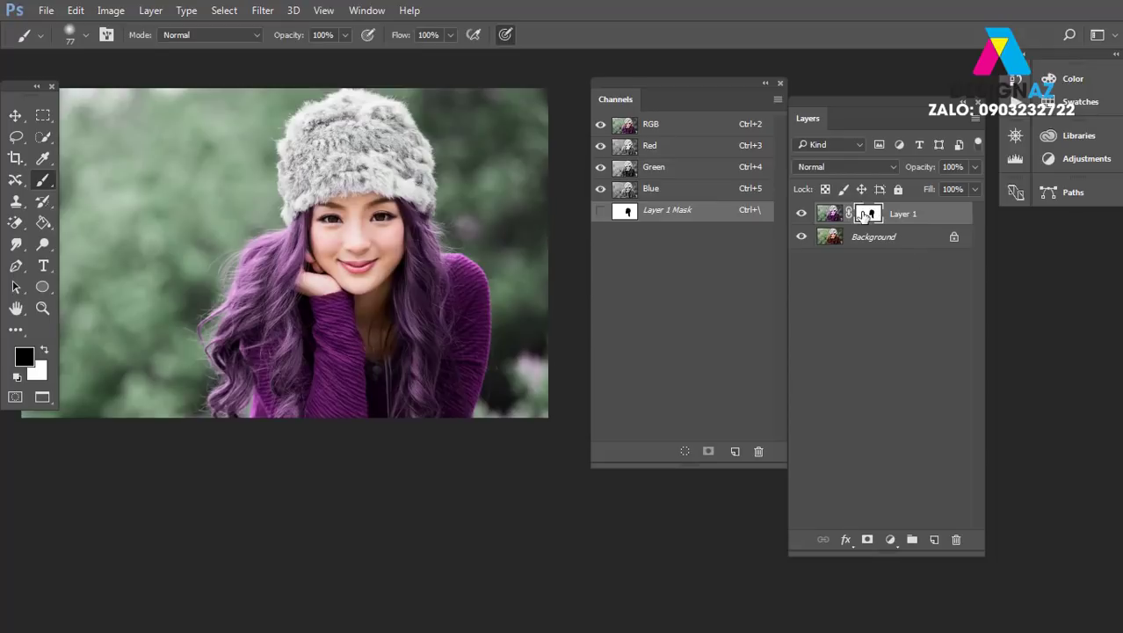
Reset Layer 1's mask by filling it entirely with white.
key("ctrl+Delete")
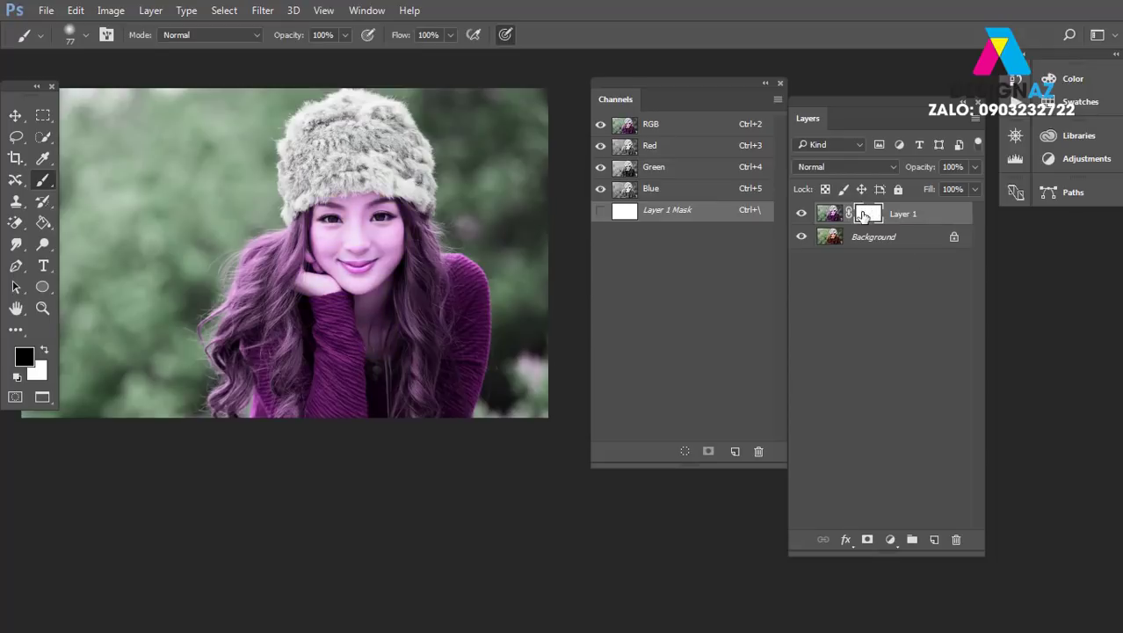
Lower the brush opacity to 55% and paint black over the woman's face on Layer 1's mask.
key("ctrl+plus")
key("ctrl+plus")
left_click_drag(299, 234, 441, 319)
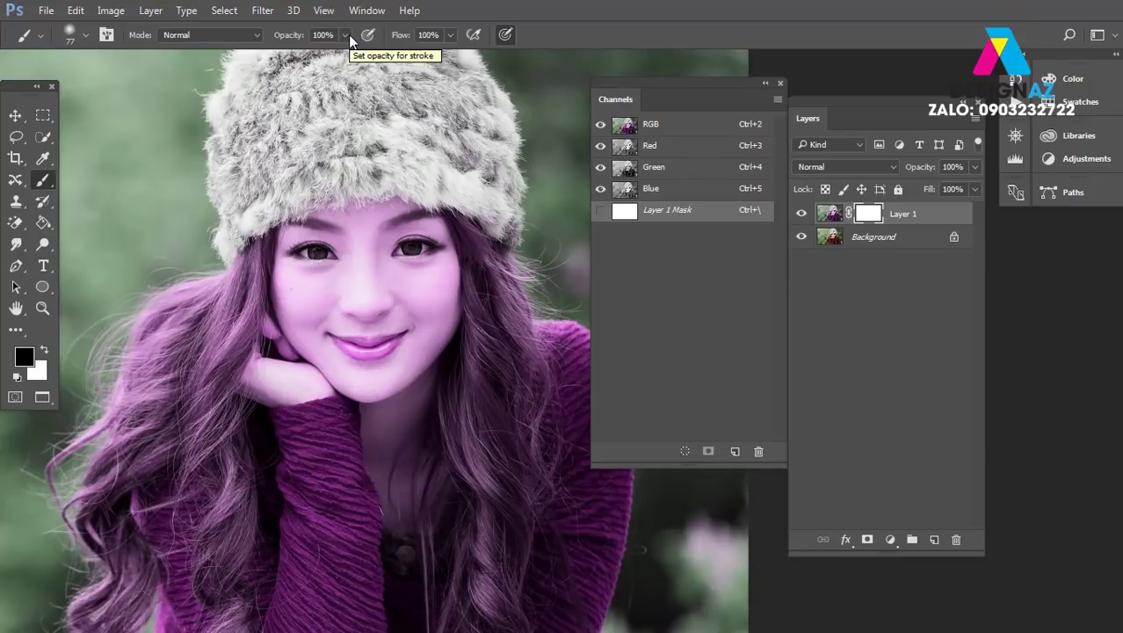
left_click_drag(348, 36, 313, 61)
mouse_move(364, 232)
left_mouse_down()
mouse_move(362, 331)
mouse_move(365, 343)
mouse_move(376, 244)
mouse_move(403, 334)
mouse_move(394, 385)
left_mouse_up()
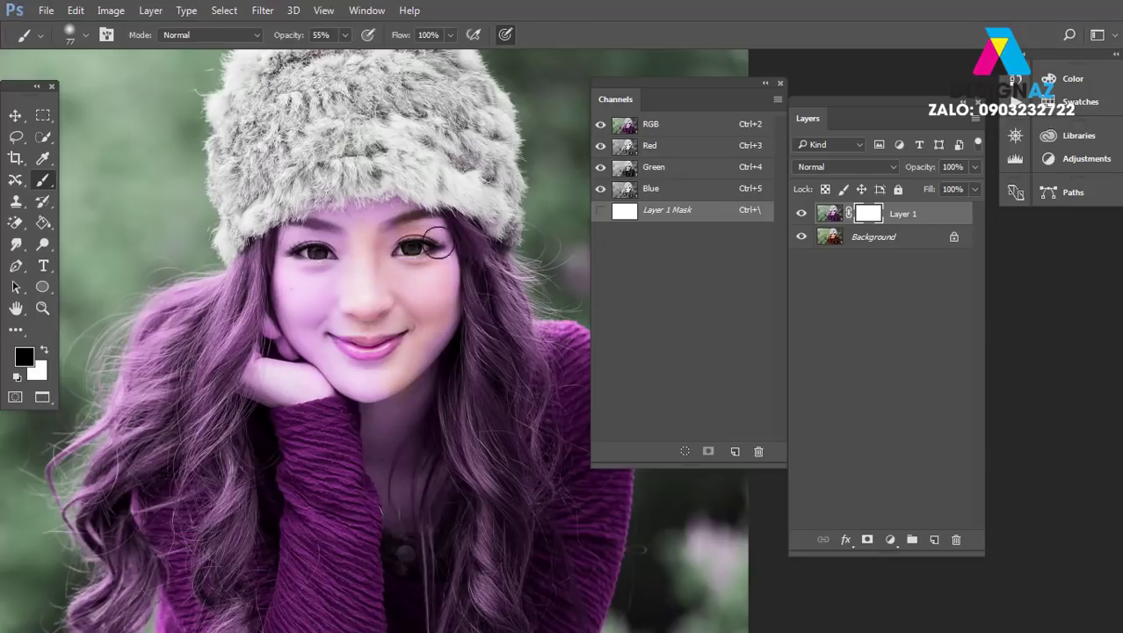
mouse_move(443, 357)
left_mouse_down()
mouse_move(366, 386)
mouse_move(334, 344)
mouse_move(318, 288)
left_mouse_up()
mouse_move(325, 326)
left_mouse_down()
mouse_move(303, 326)
mouse_move(297, 291)
left_mouse_up()
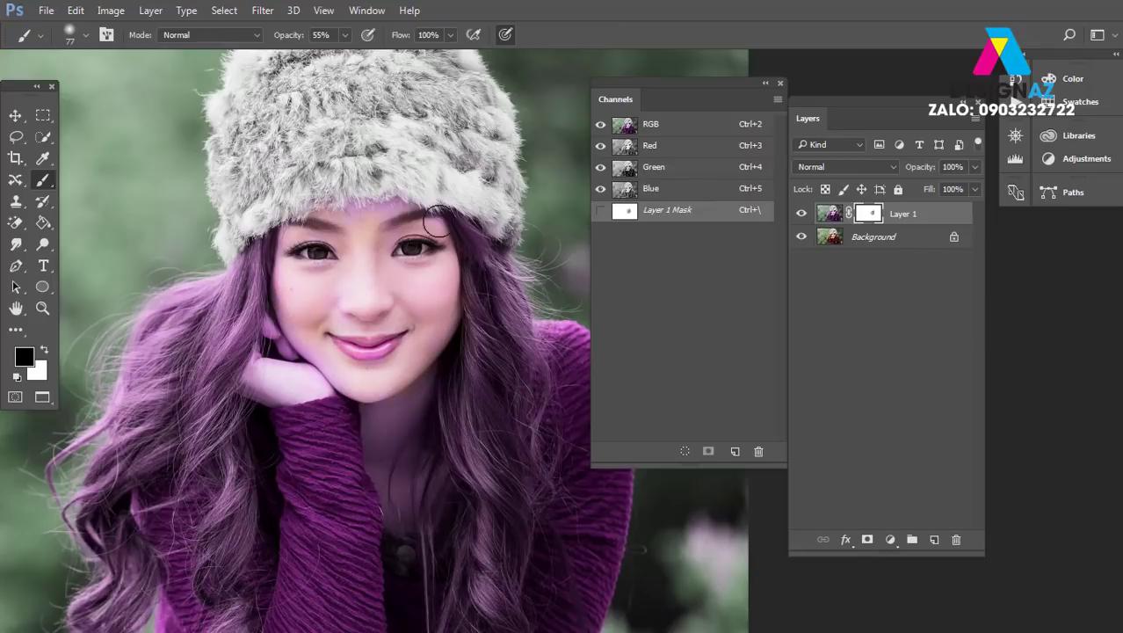
Paint black at 55% opacity over the hand and neck on Layer 1's mask.
mouse_move(357, 370)
left_mouse_down()
mouse_move(343, 318)
mouse_move(250, 334)
left_mouse_up()
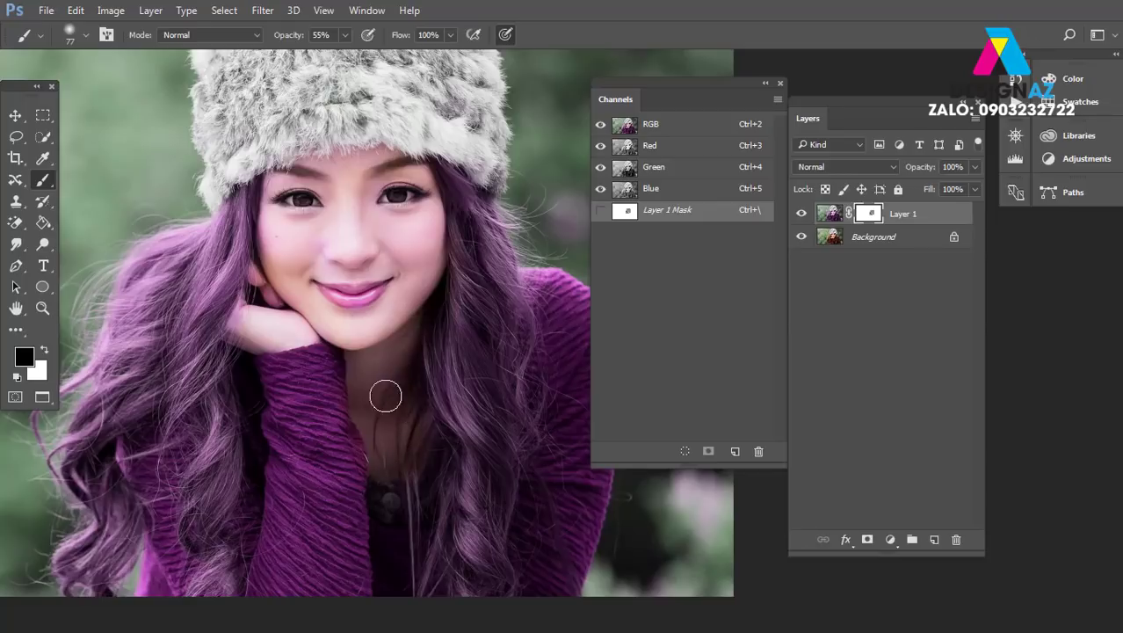
left_click_drag(385, 396, 392, 401)
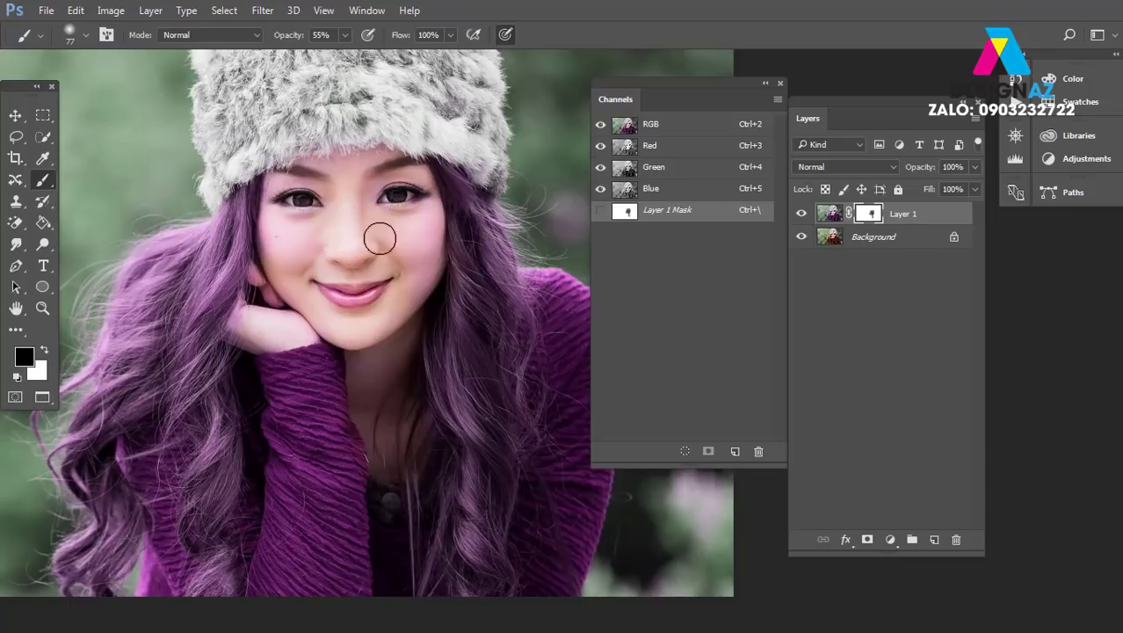
scroll(445, 369, "down", 3)
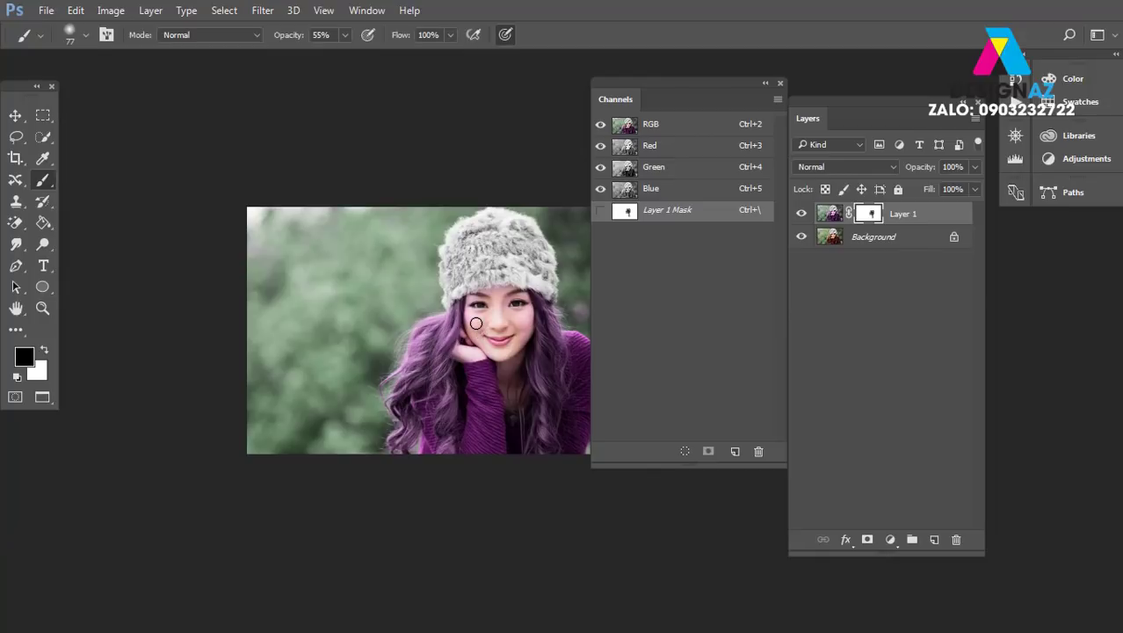
Apply the mask to Layer 1 and delete the layer to return to the original portrait.
left_click(956, 539)
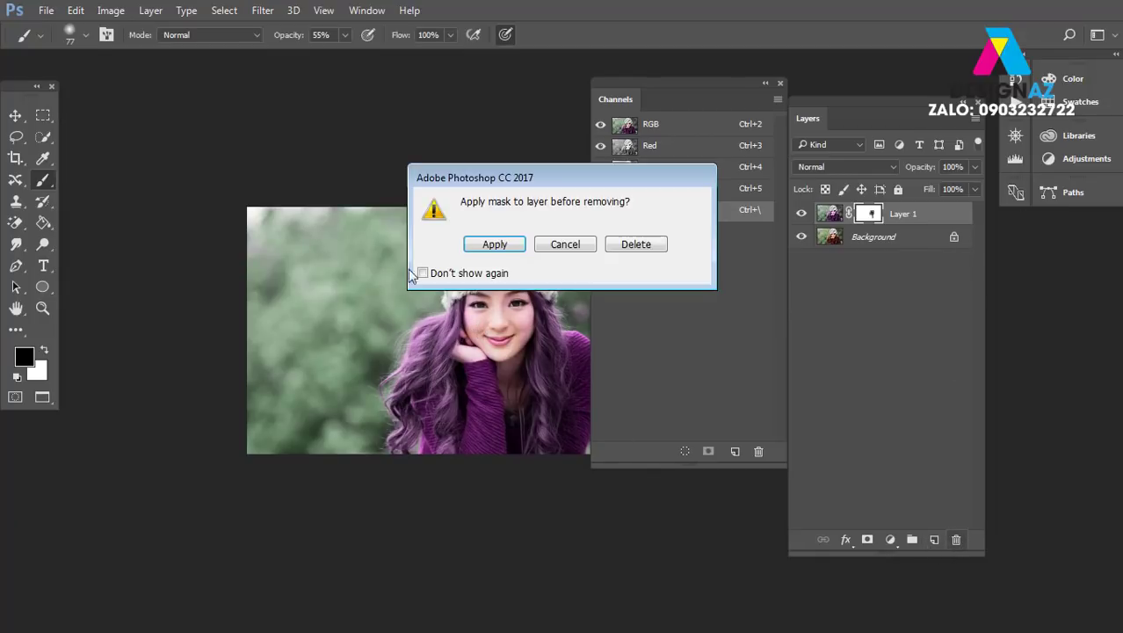
left_click(502, 246)
left_click(956, 539)
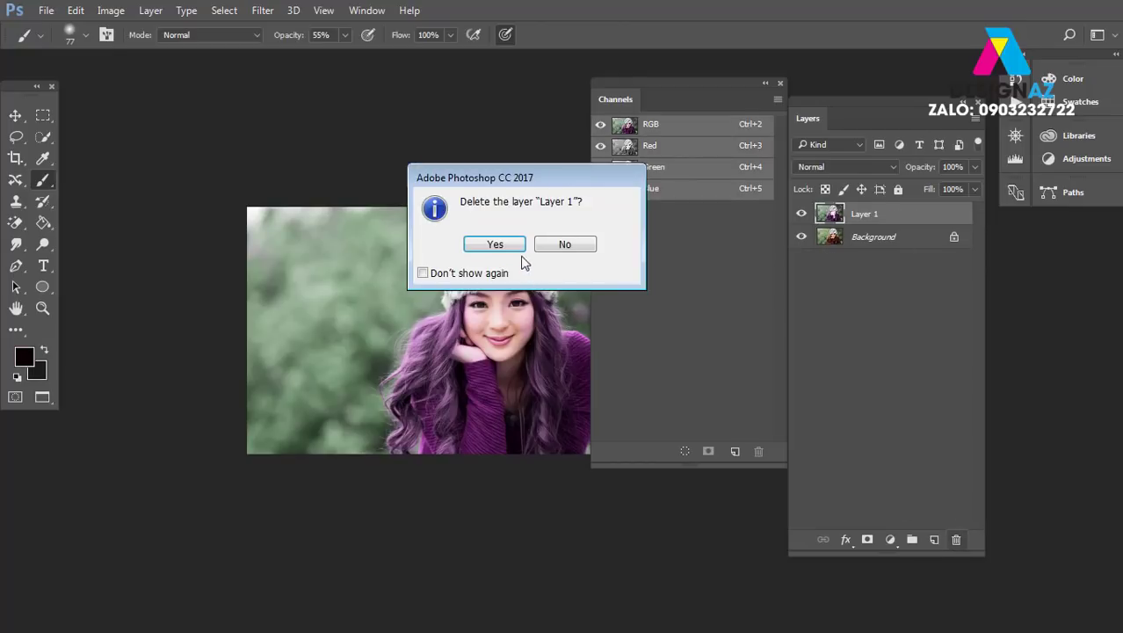
left_click(496, 244)
Duplicate the Background layer and replace the copy's Green channel with its Red channel, restoring the RGB composite view.
left_click_drag(877, 223, 934, 538)
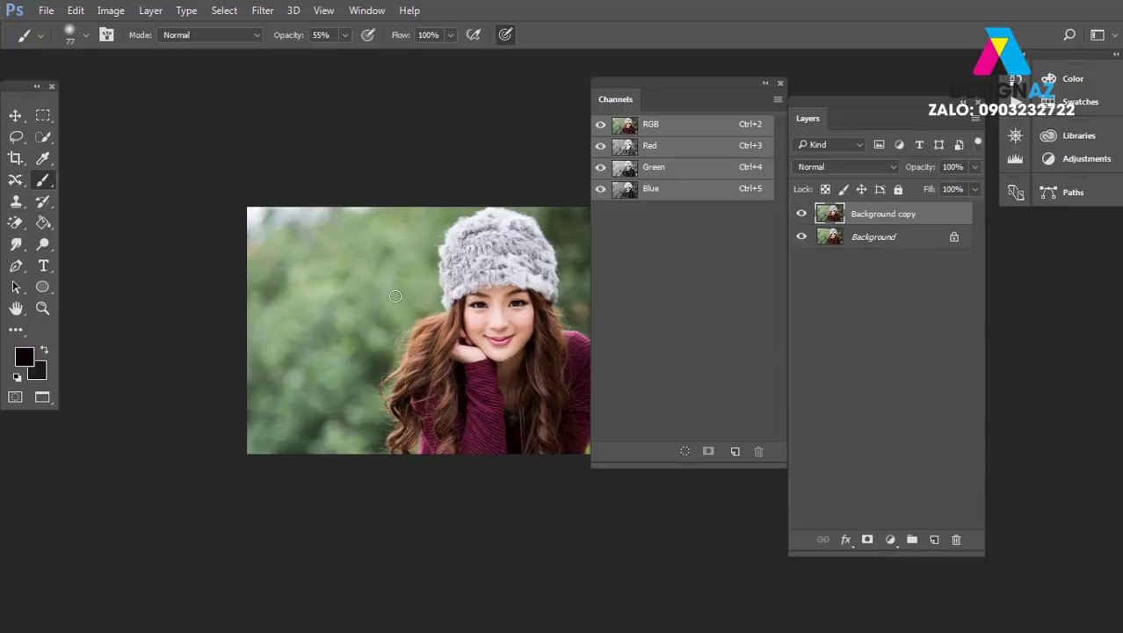
key("ctrl+plus")
key("ctrl+plus")
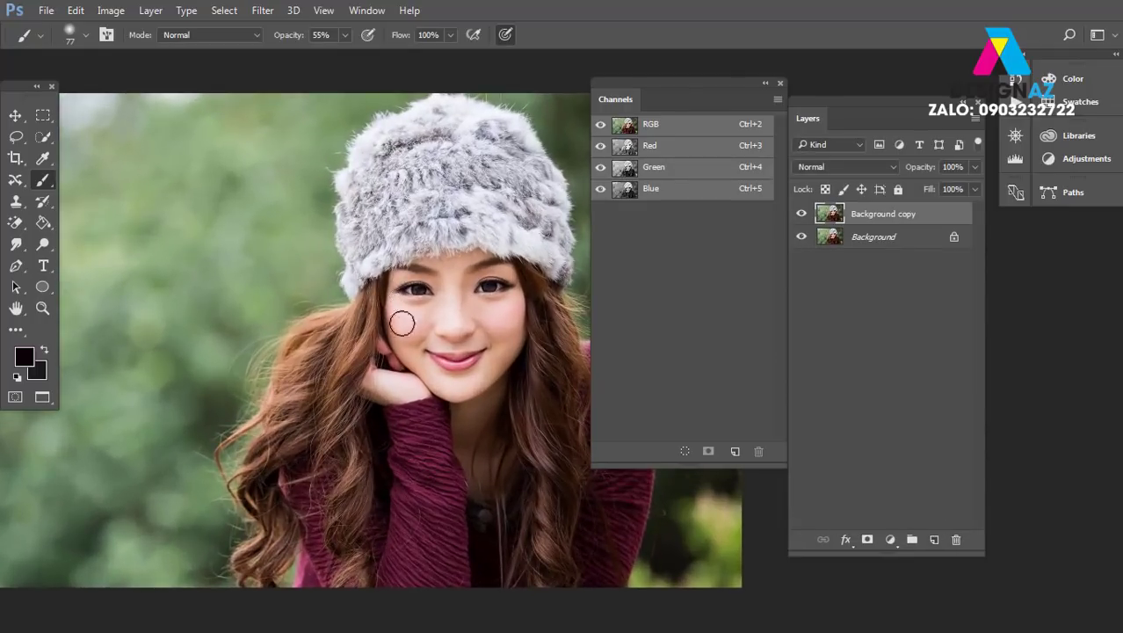
left_click_drag(475, 351, 447, 267)
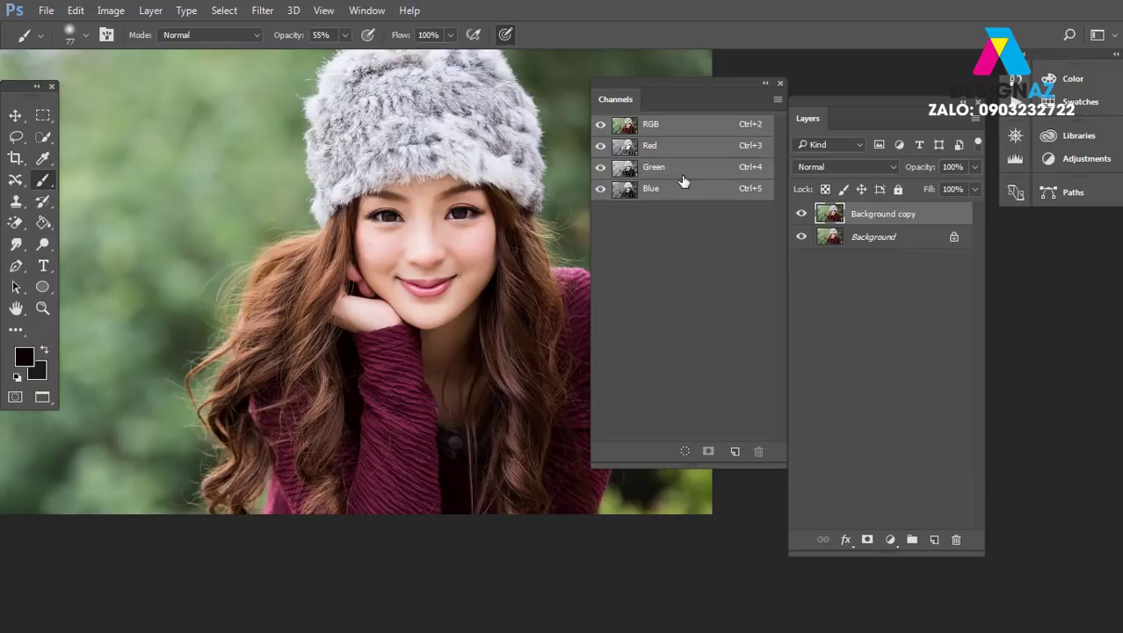
left_click(695, 148)
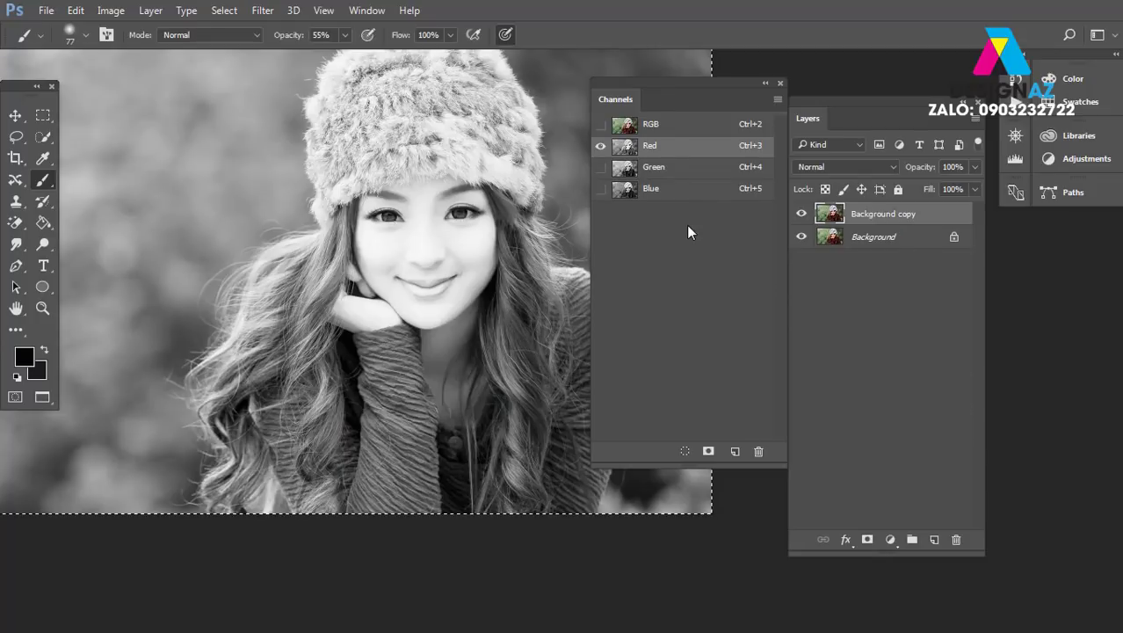
left_click(697, 181)
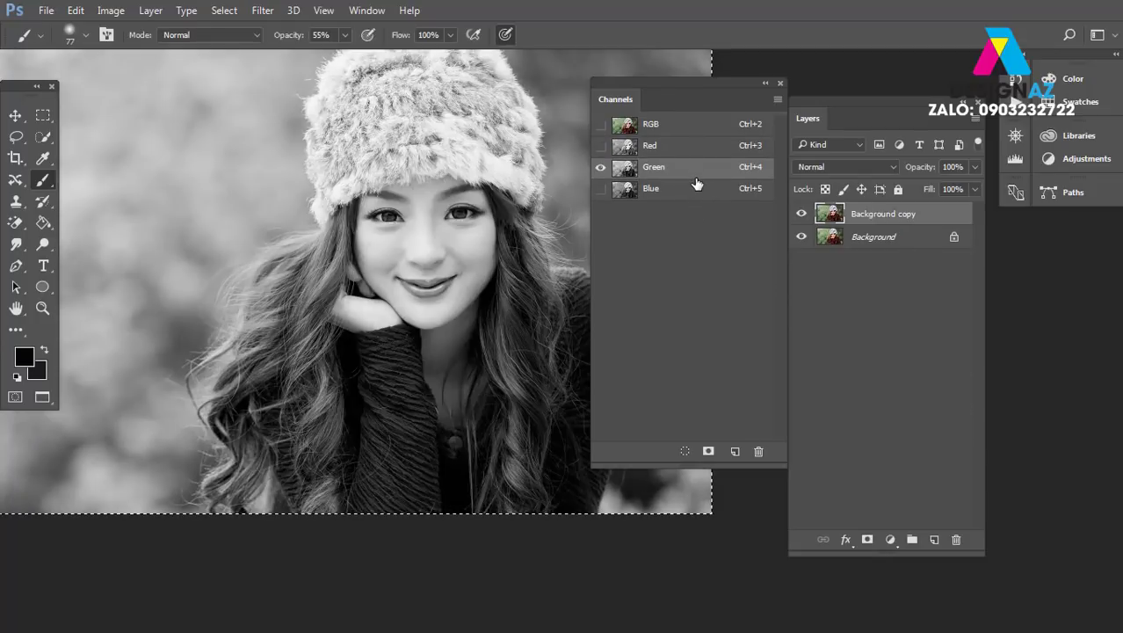
key("ctrl+v")
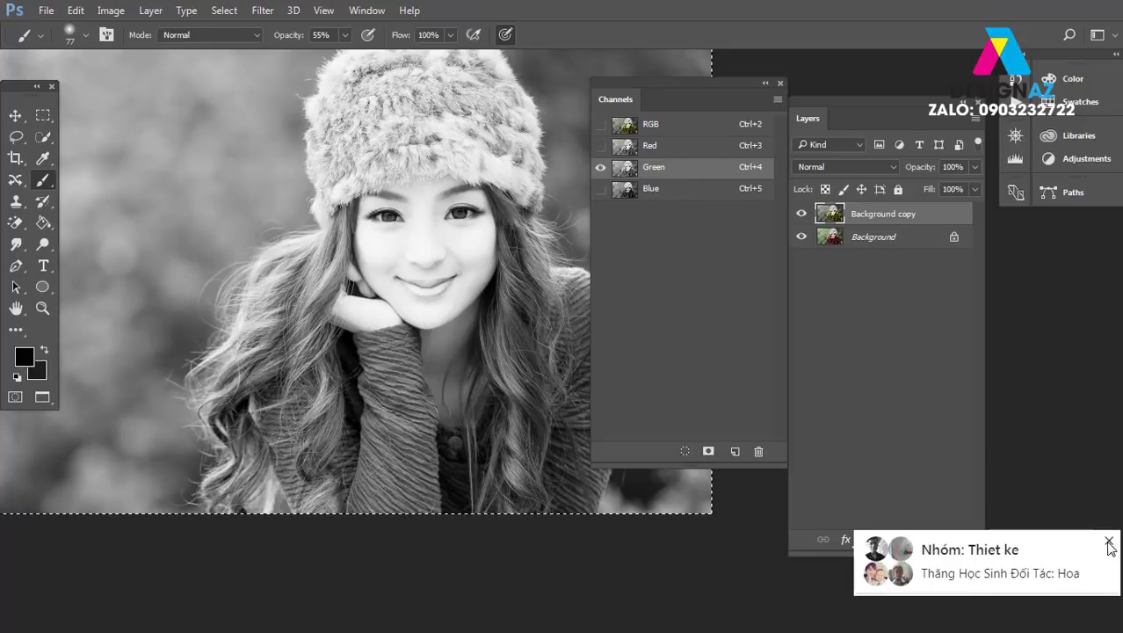
left_click(628, 129)
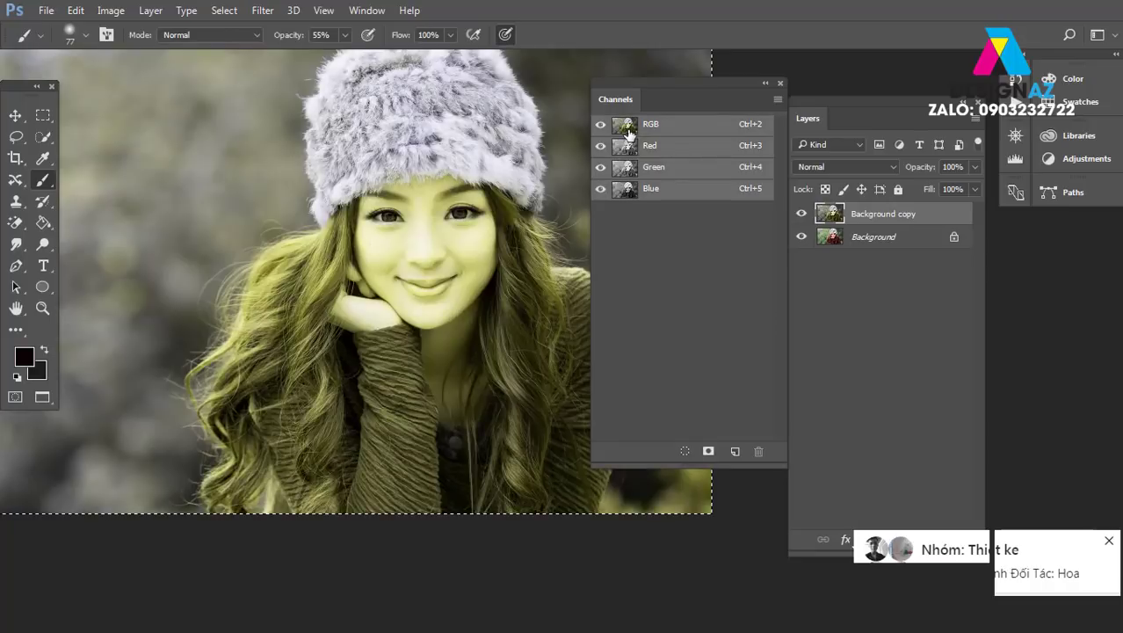
Reduce the Background copy layer's fill to 72% to soften the yellow recolor.
left_click(853, 239)
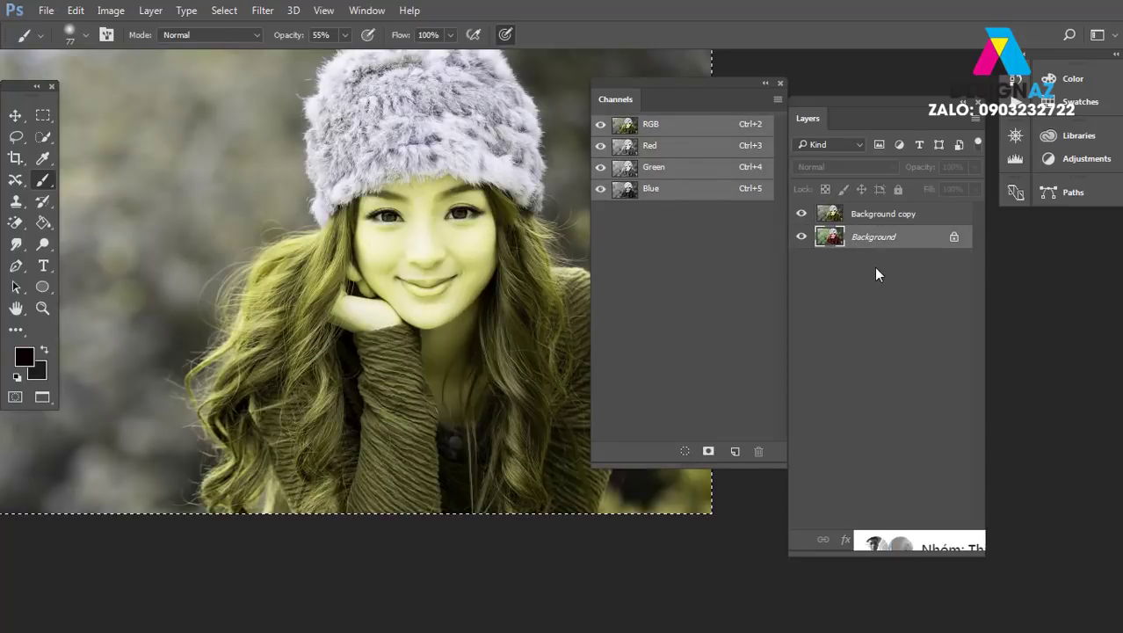
key("ctrl+minus")
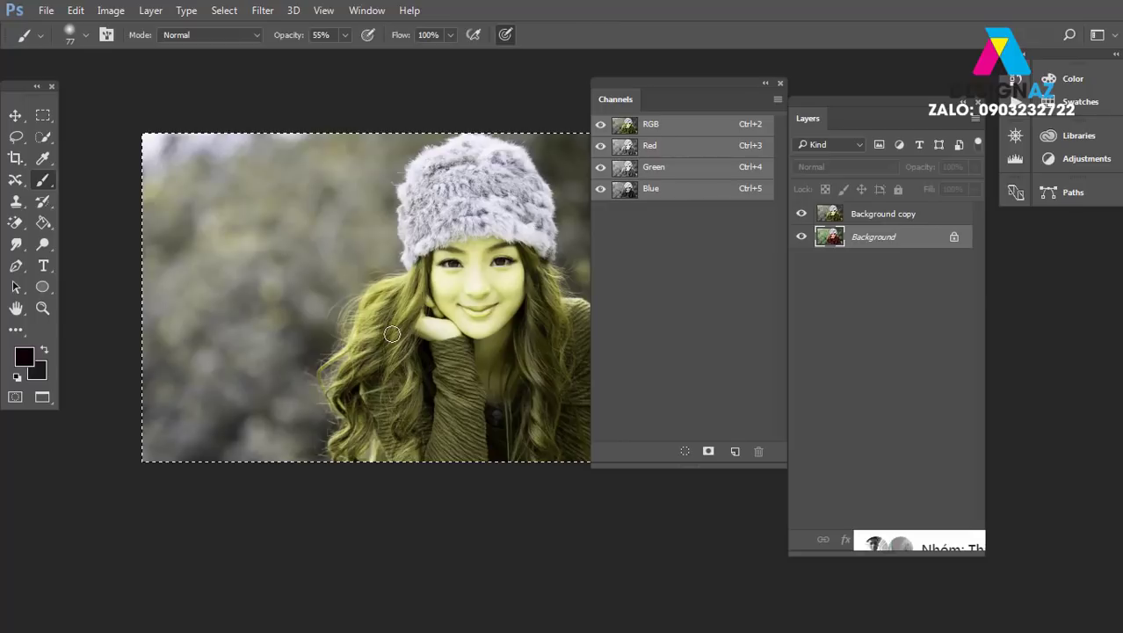
key("ctrl+plus")
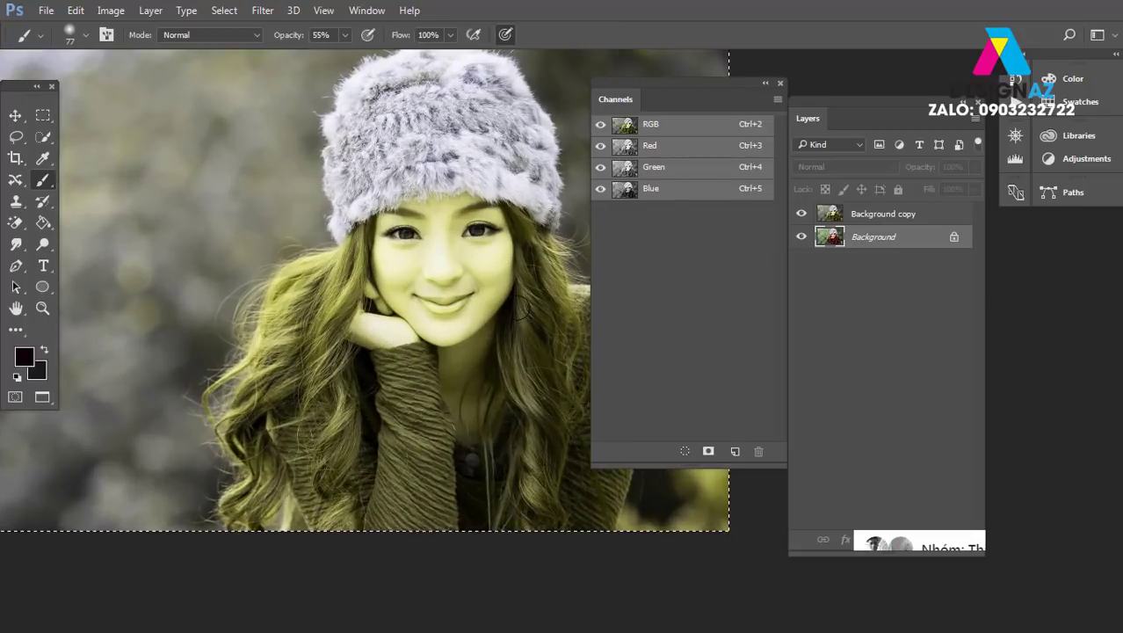
left_click(926, 219)
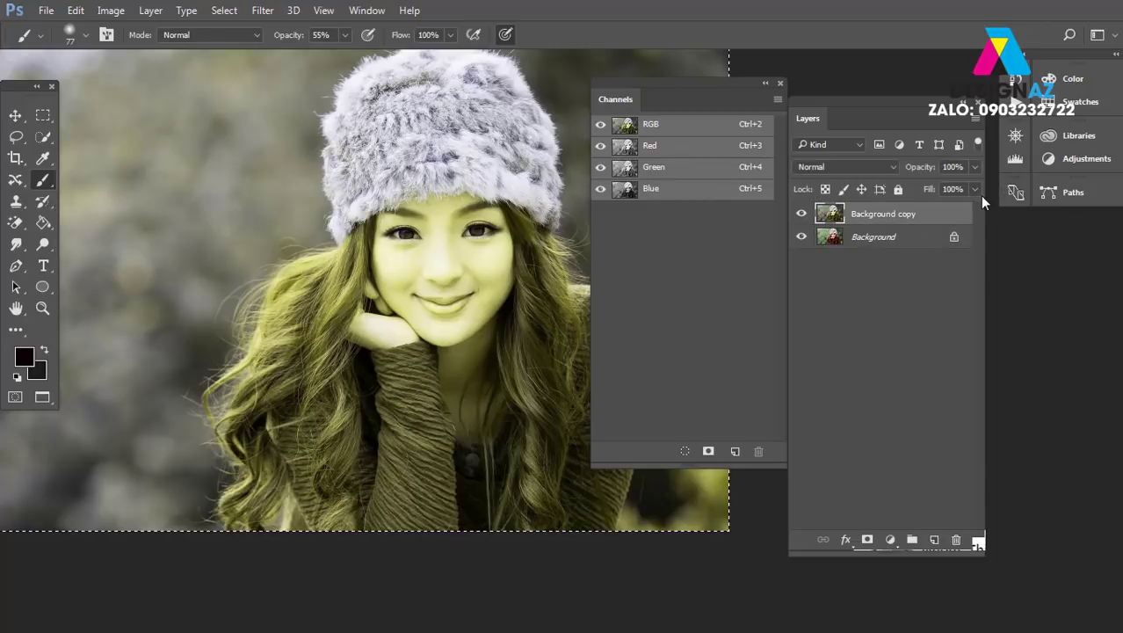
left_click(975, 190)
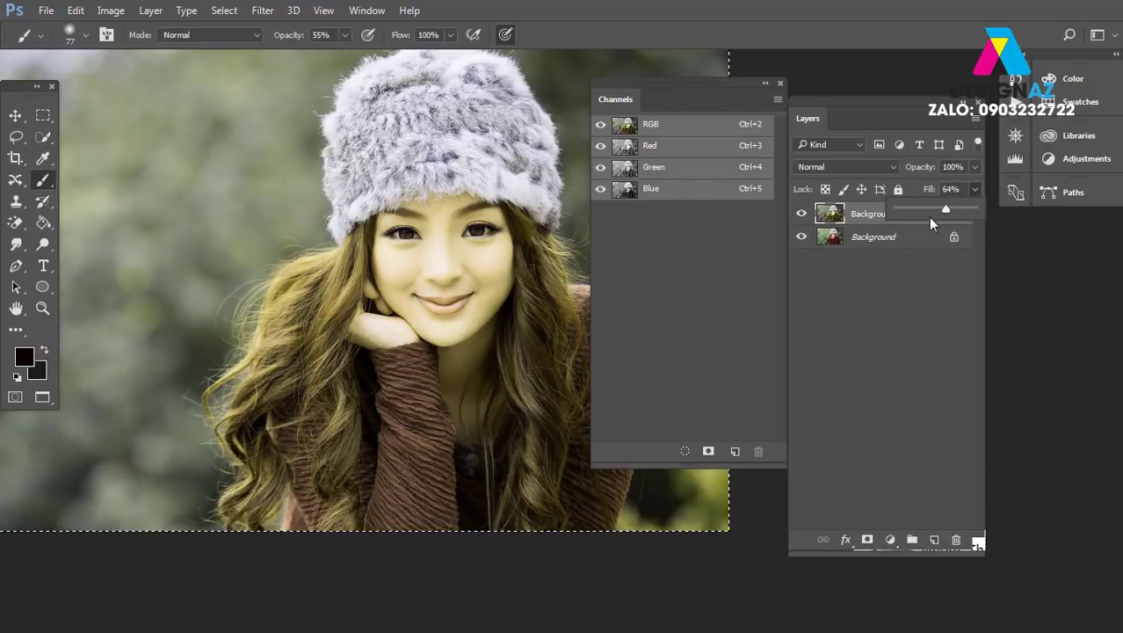
left_click_drag(939, 207, 927, 208)
left_click_drag(950, 211, 953, 211)
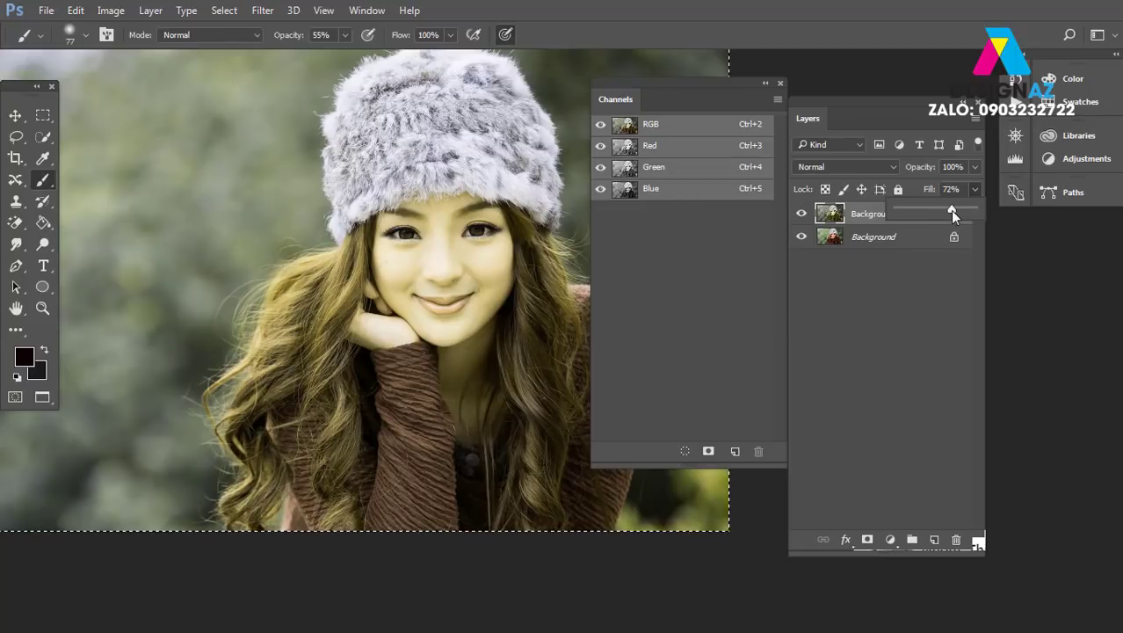
left_click(877, 214)
Add a layer mask to Background copy and paint black over the face and hand with a soft 108 px brush.
left_click(866, 539)
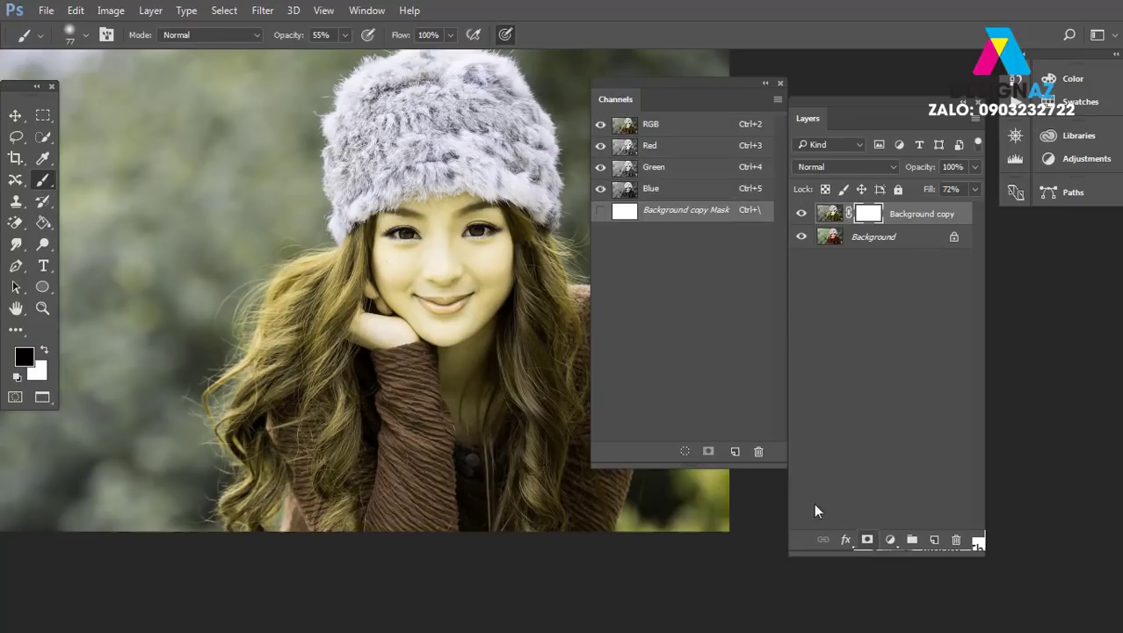
right_click(434, 246)
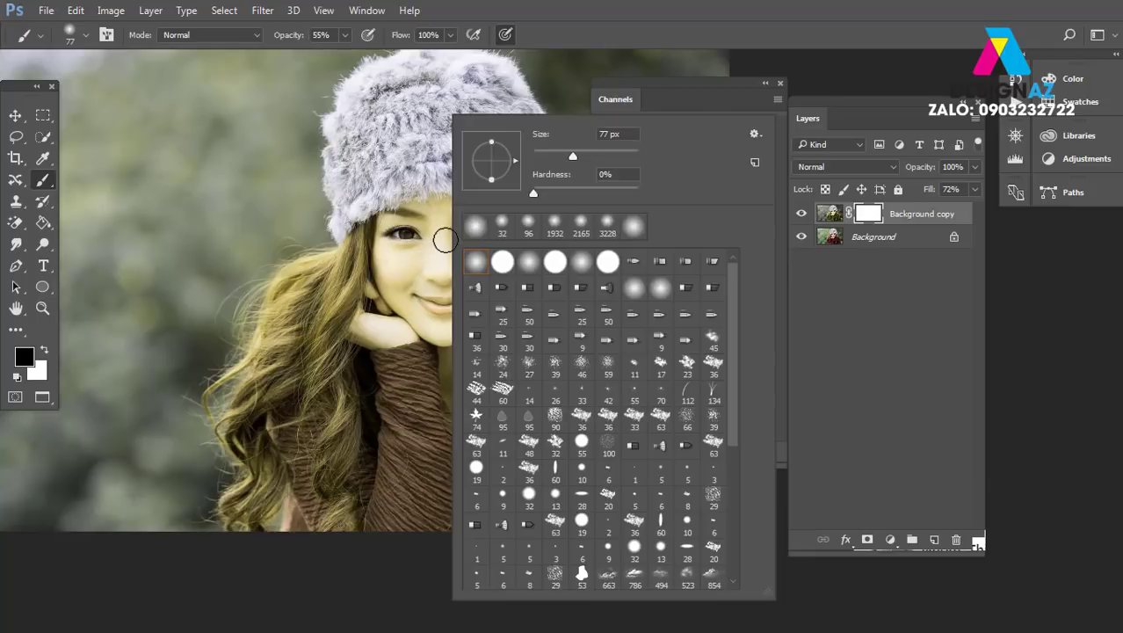
left_click(588, 154)
left_click(436, 255)
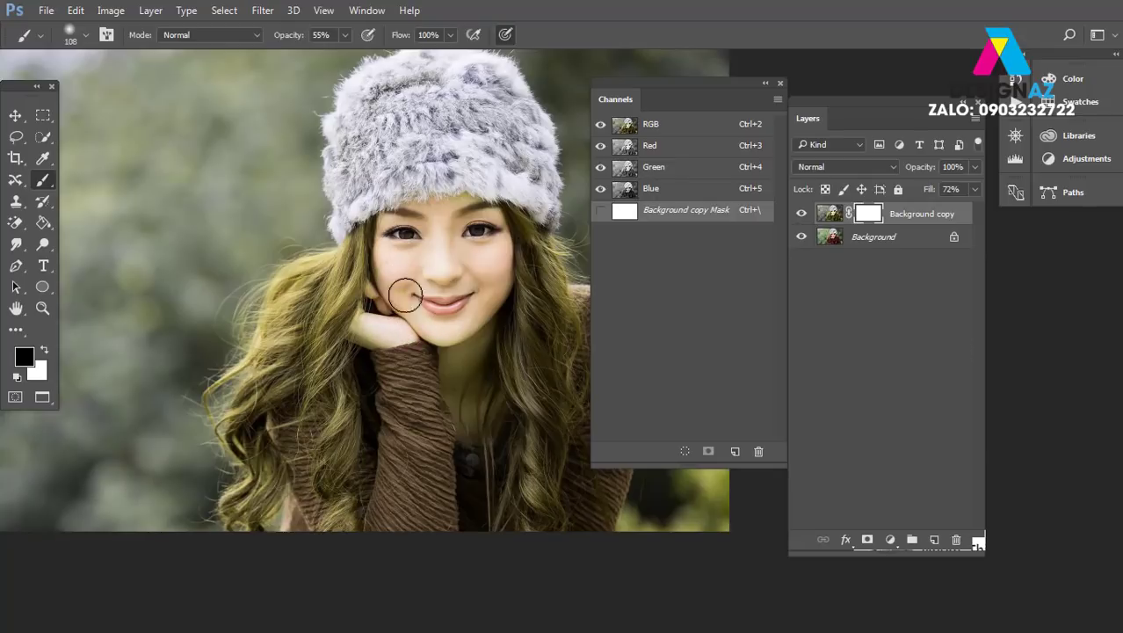
left_click_drag(472, 283, 463, 340)
key("space")
left_click_drag(187, 236, 339, 282)
left_click_drag(348, 351, 177, 334)
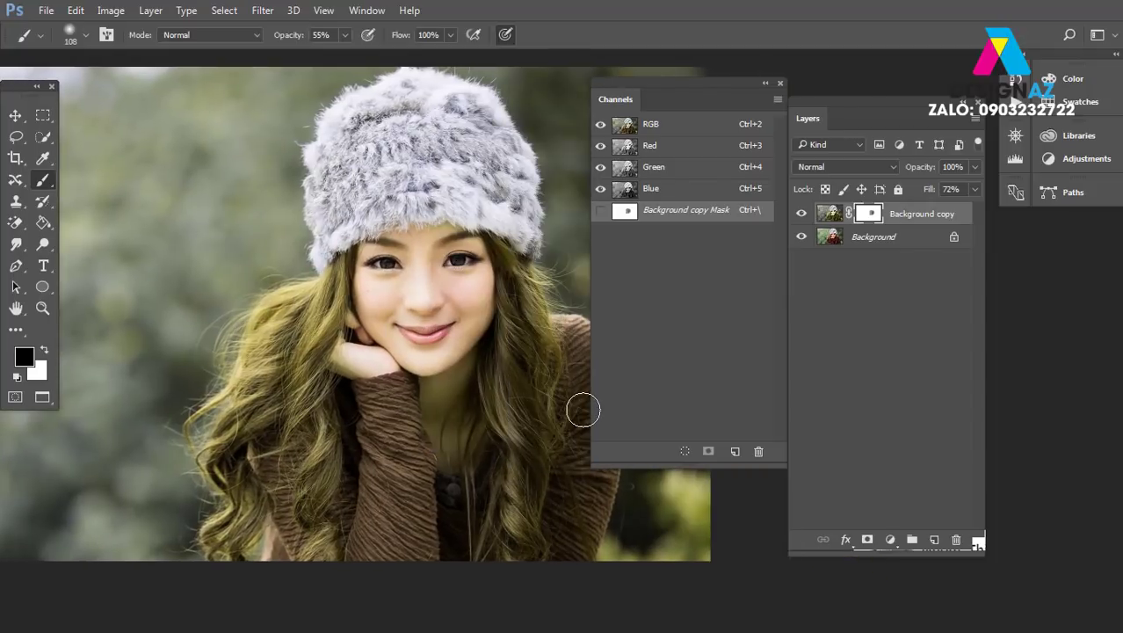
scroll(583, 409, "down", 1)
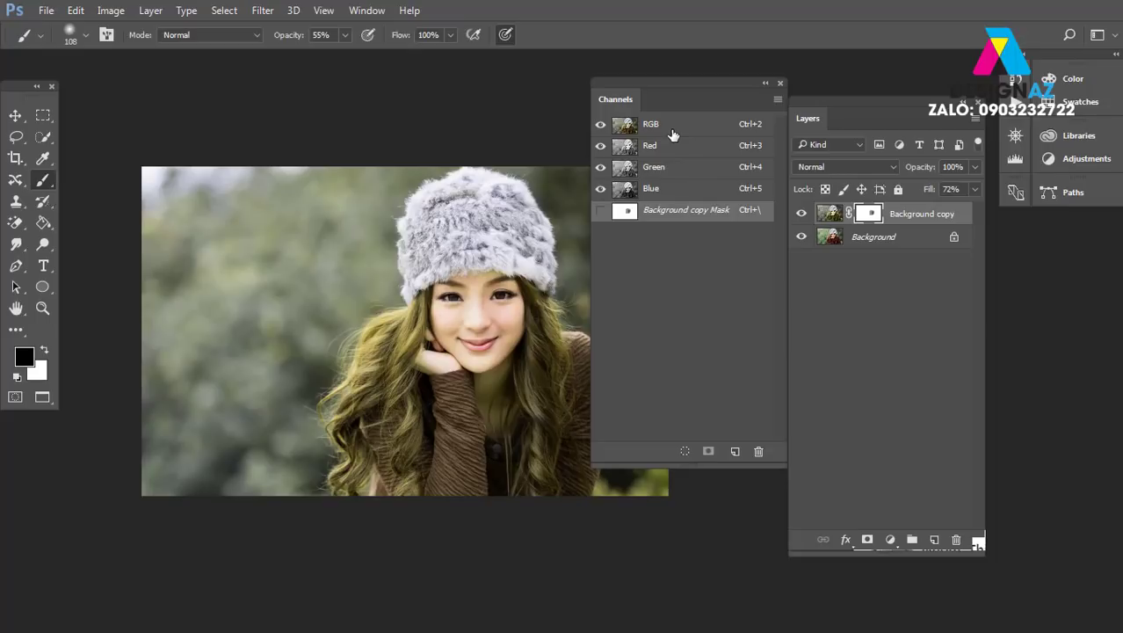
Apply the mask to Background copy and delete that layer.
left_click(956, 539)
left_click(494, 244)
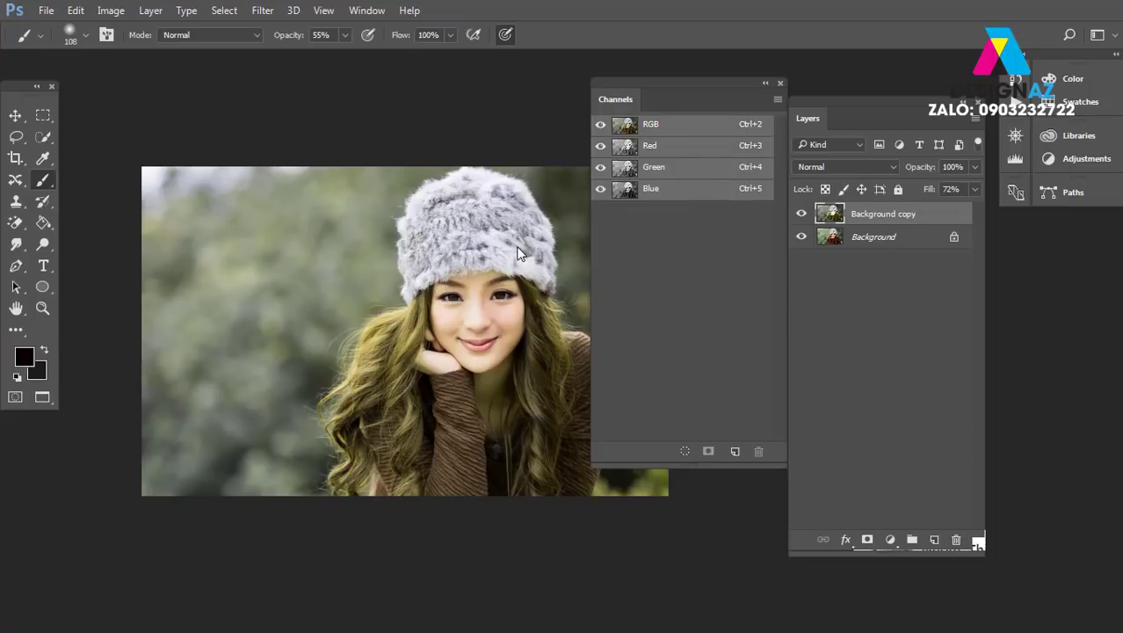
left_click(957, 540)
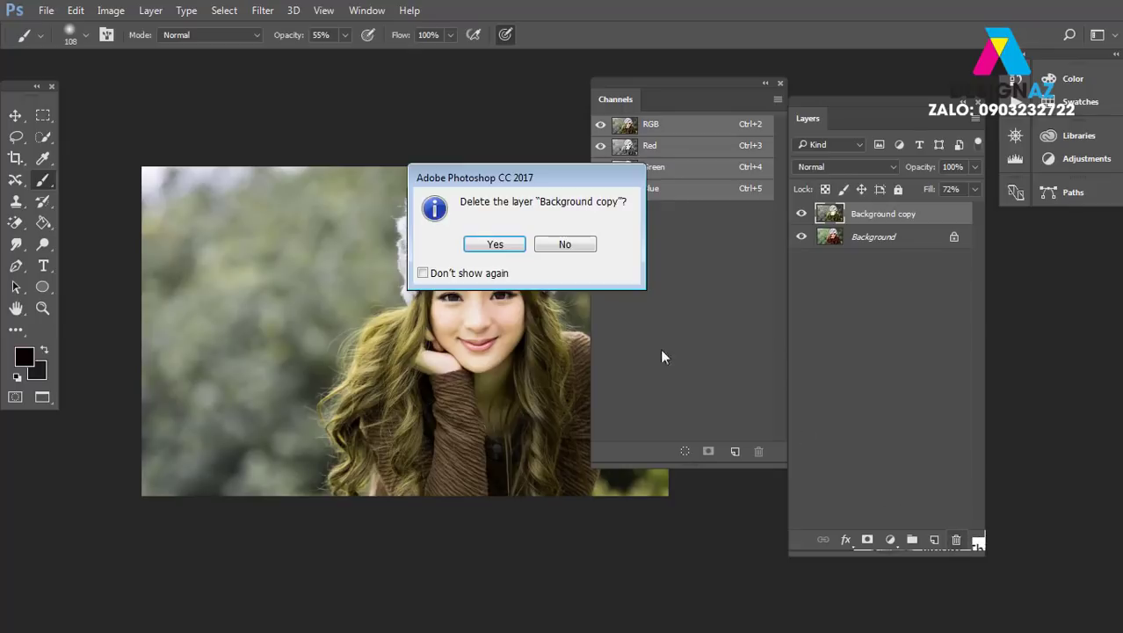
left_click(495, 244)
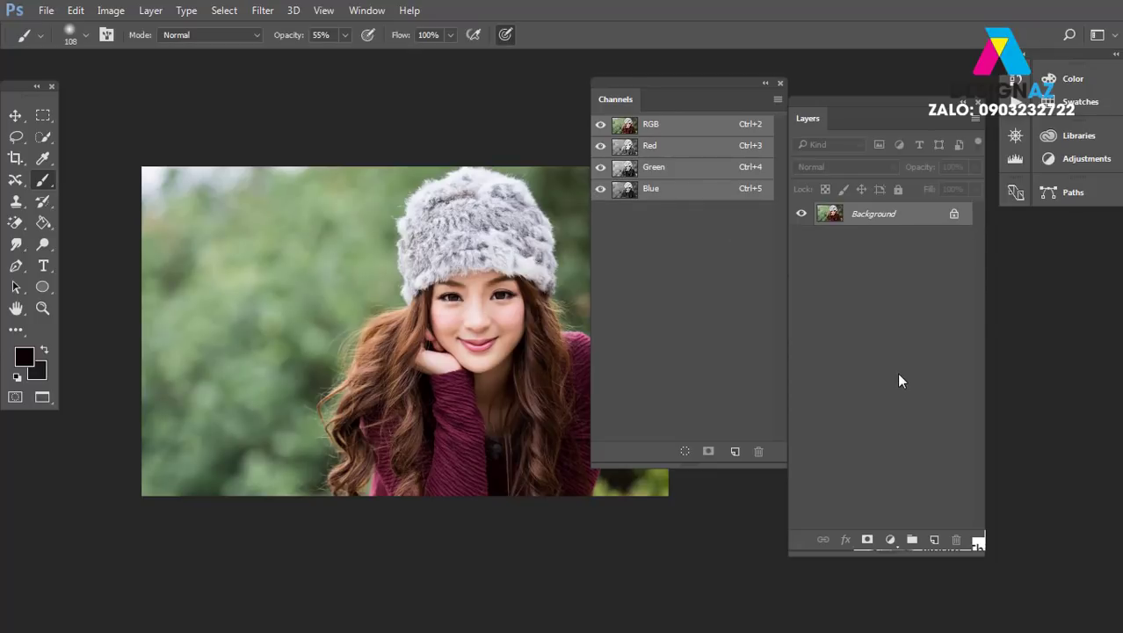
Duplicate Background as Layer 1 and paste its Blue channel into the Green channel, restoring the RGB composite view.
key("ctrl+j")
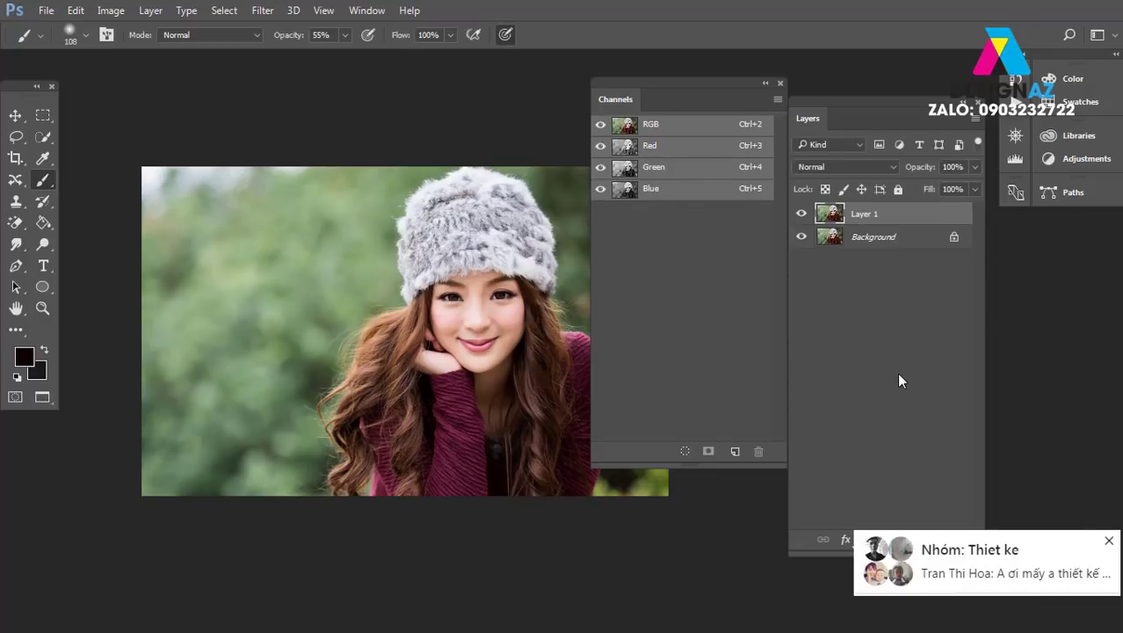
left_click(1109, 541)
left_click(688, 191)
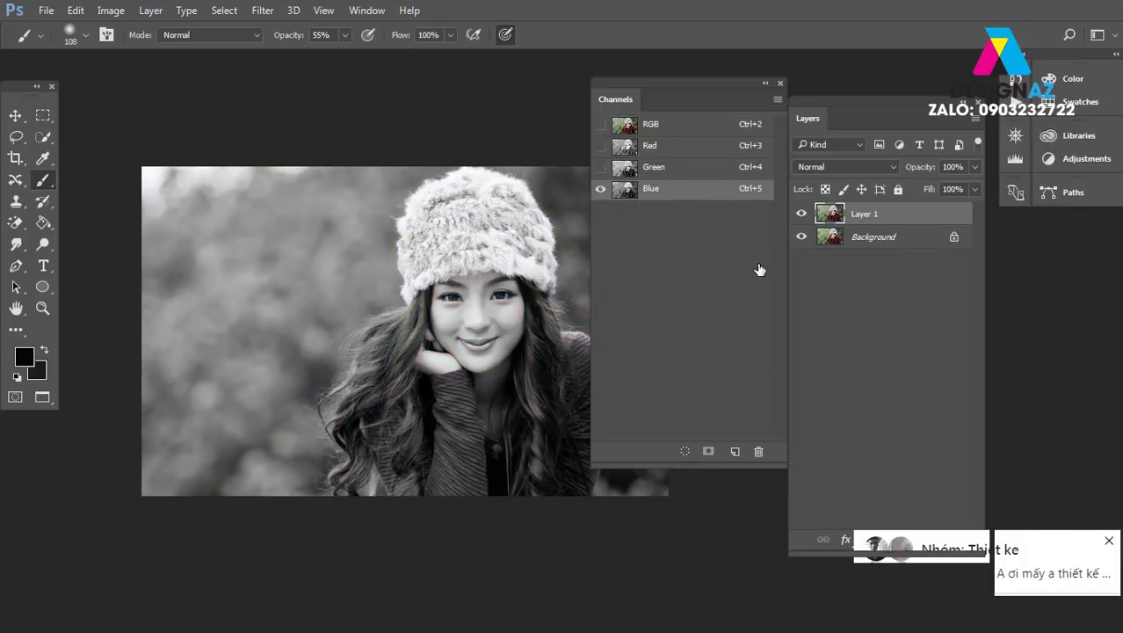
key("ctrl+a")
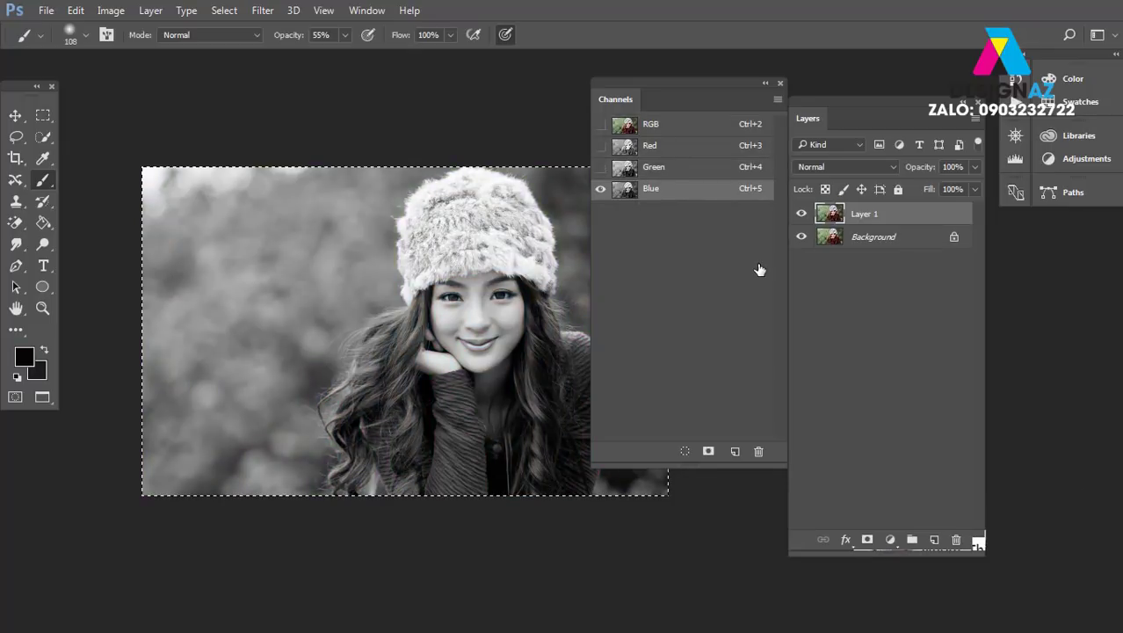
left_click(708, 168)
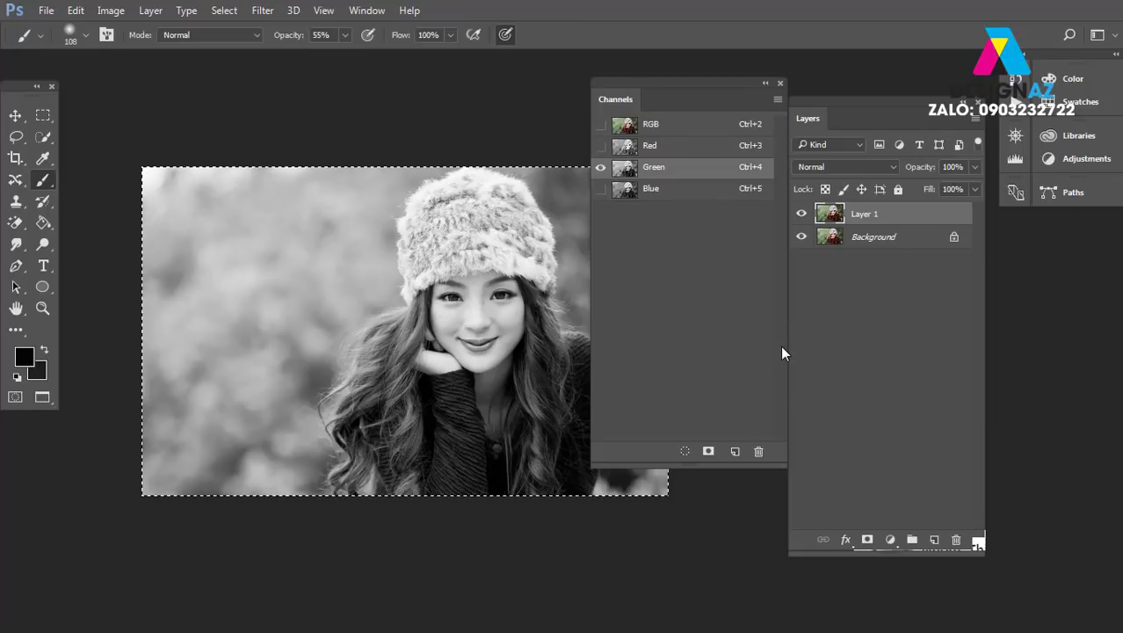
key("ctrl+v")
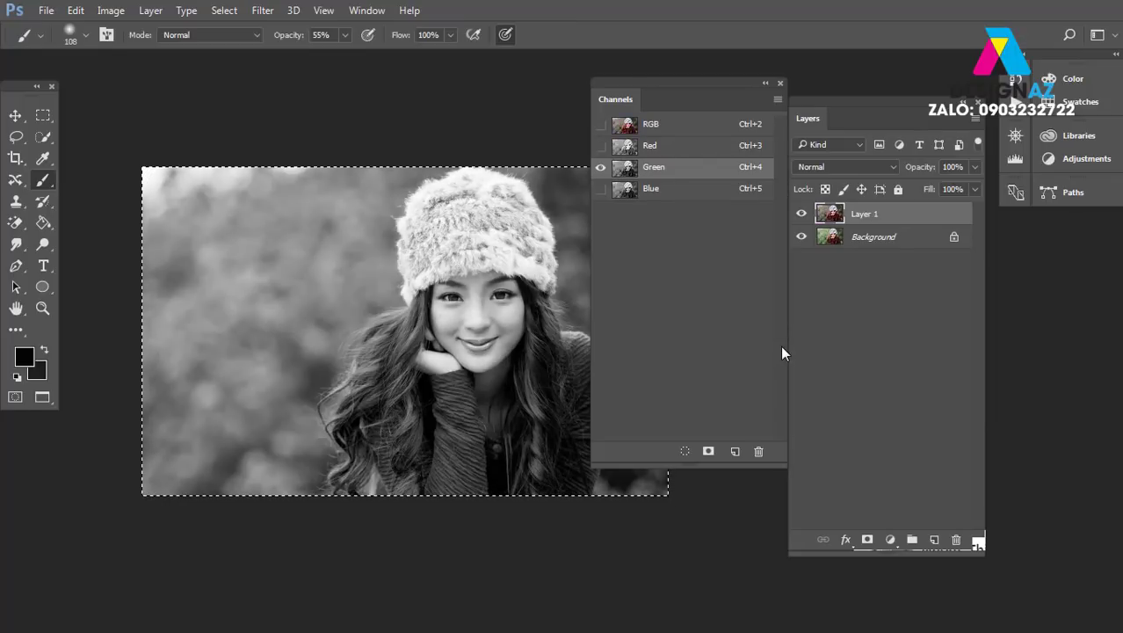
left_click(626, 128)
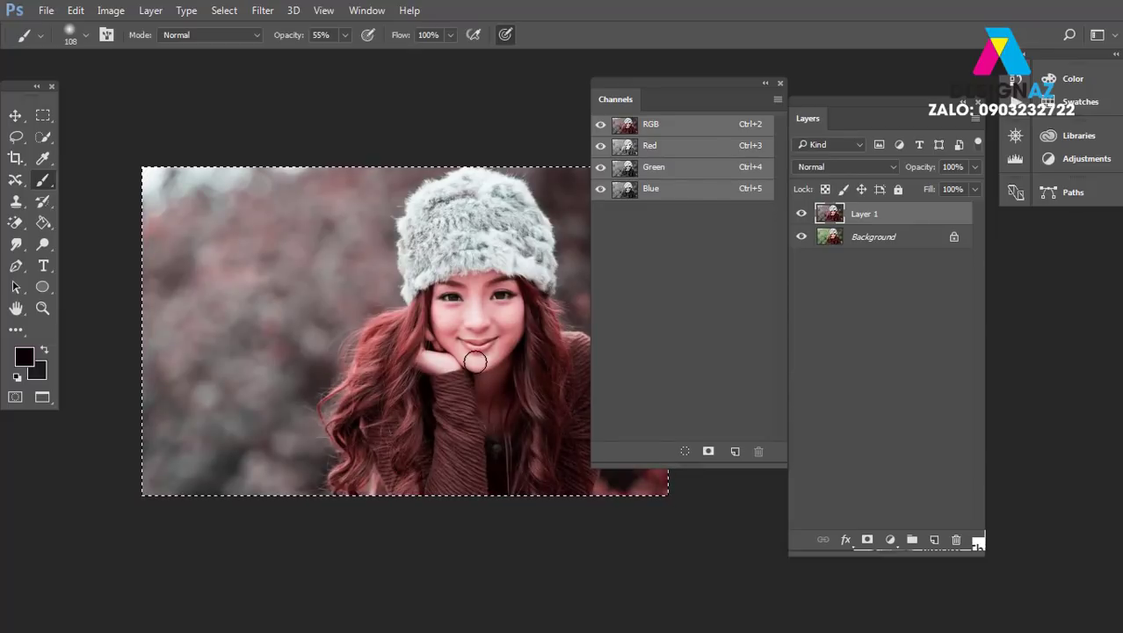
Add a layer mask to Layer 1 and paint black over the face, neck and hand to restore the natural skin color.
key("ctrl+plus")
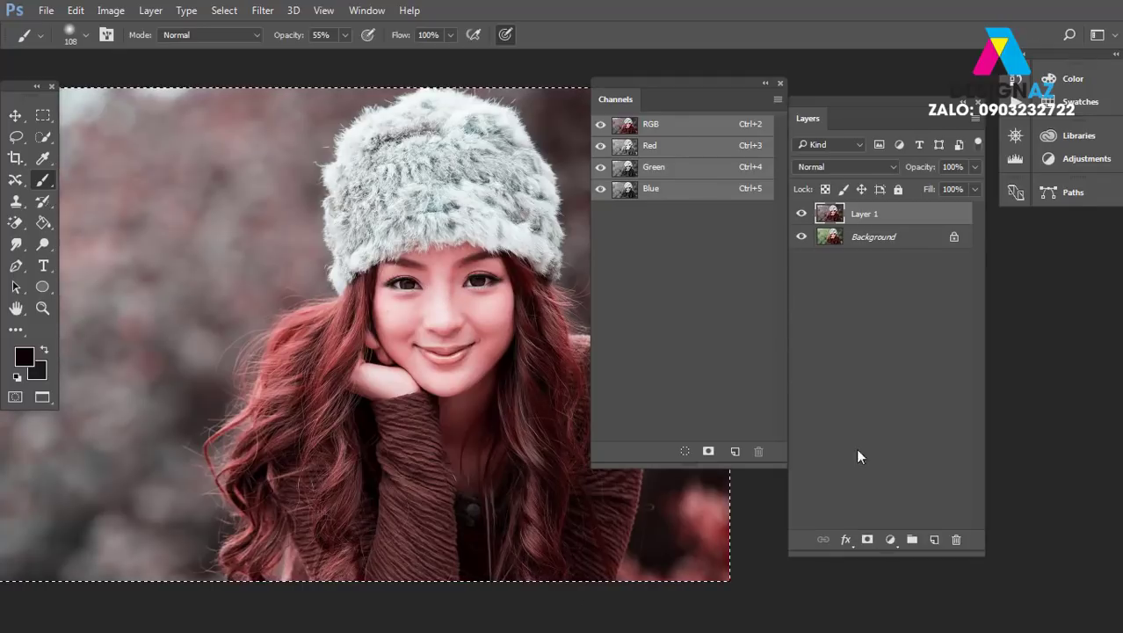
left_click(868, 539)
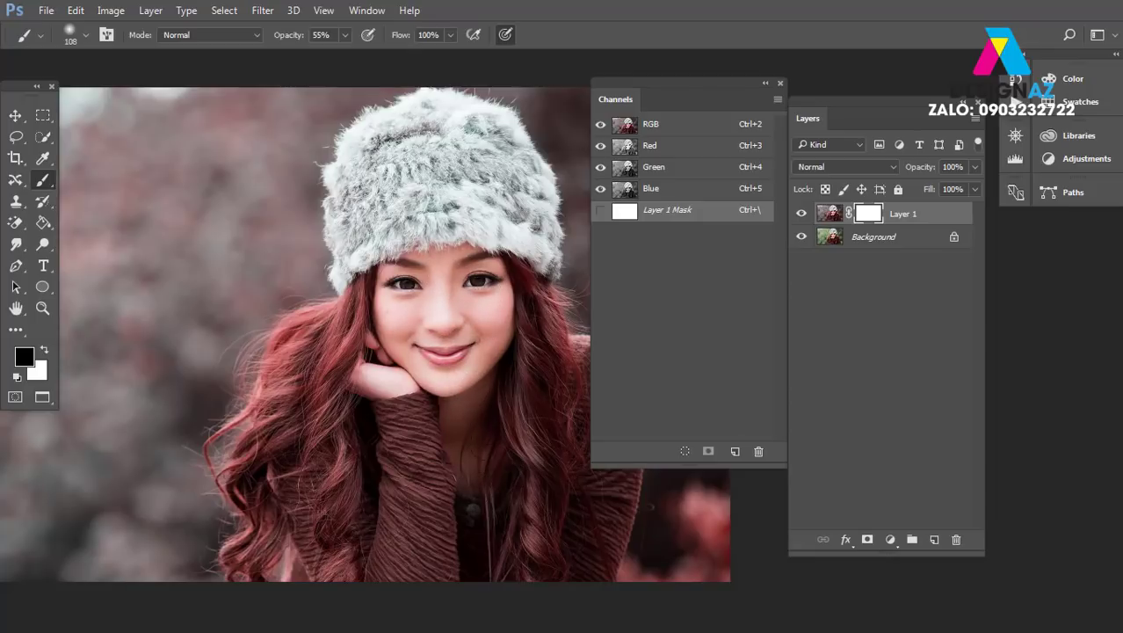
left_click_drag(467, 484, 493, 457)
key("space")
mouse_move(392, 291)
left_mouse_down()
mouse_move(489, 282)
mouse_move(414, 299)
left_mouse_up()
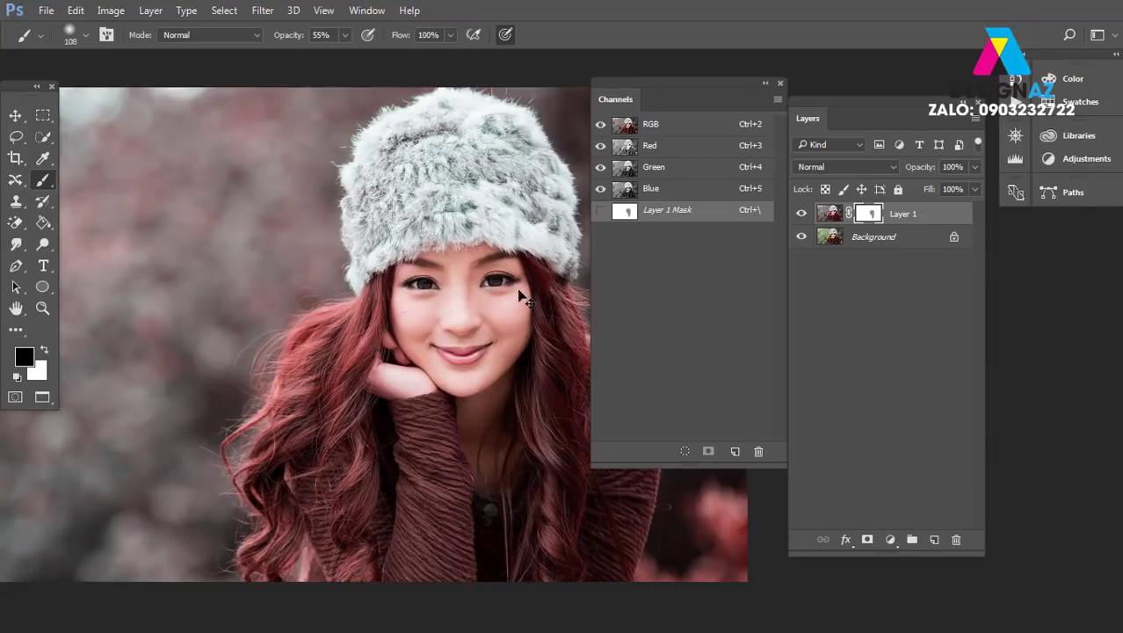
key("ctrl+minus")
key("ctrl+minus")
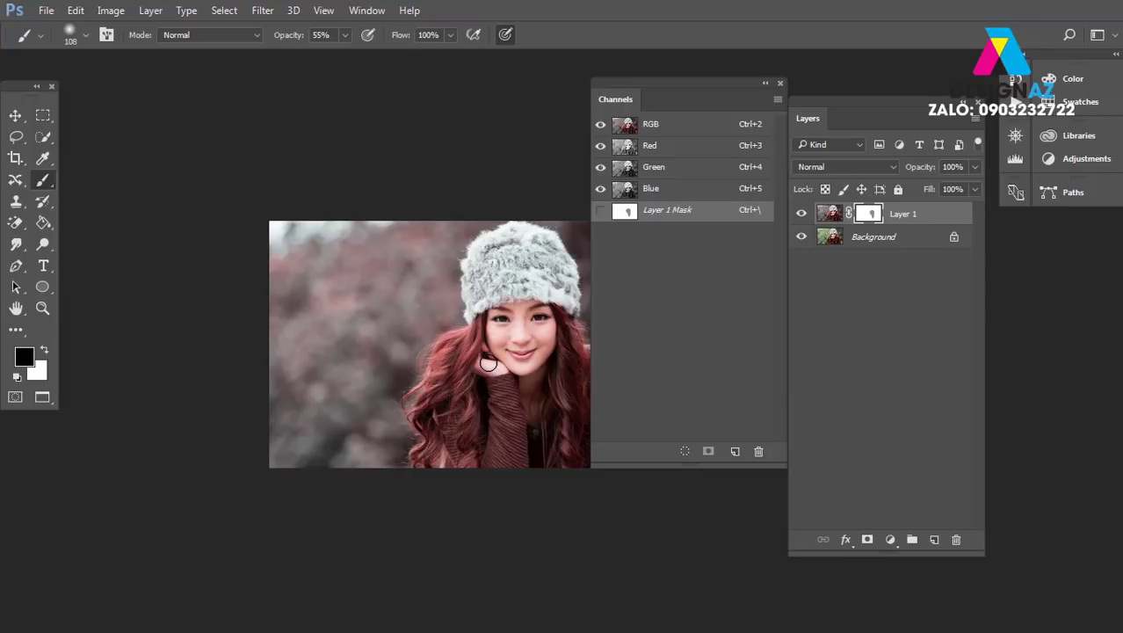
key("ctrl+plus")
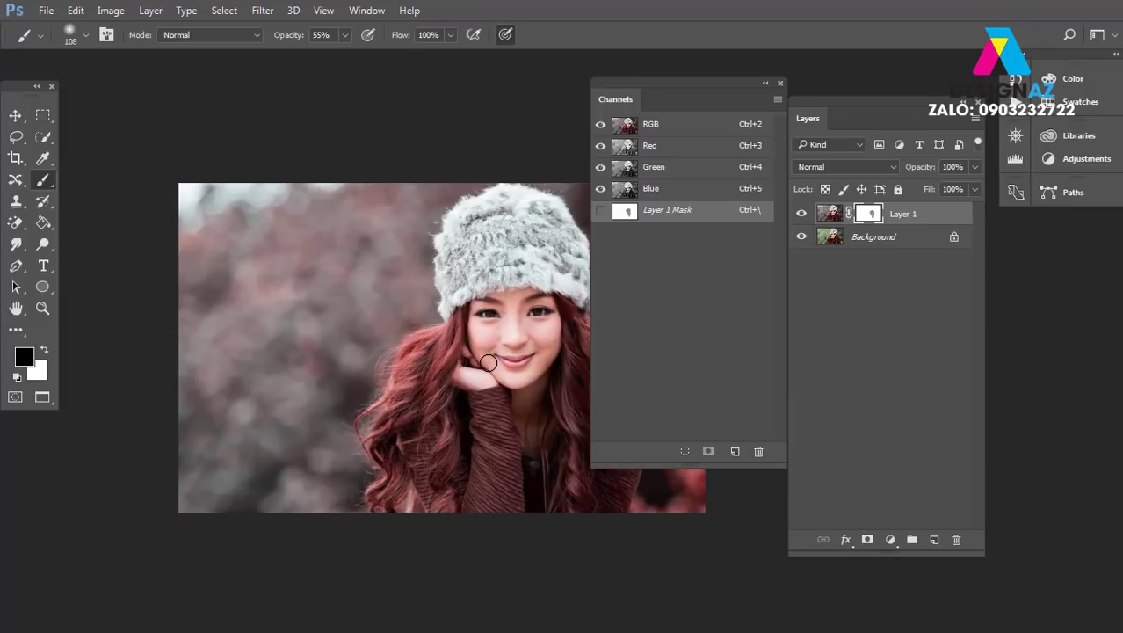
Apply the mask to Layer 1 and delete that layer.
left_click(956, 539)
left_click(494, 244)
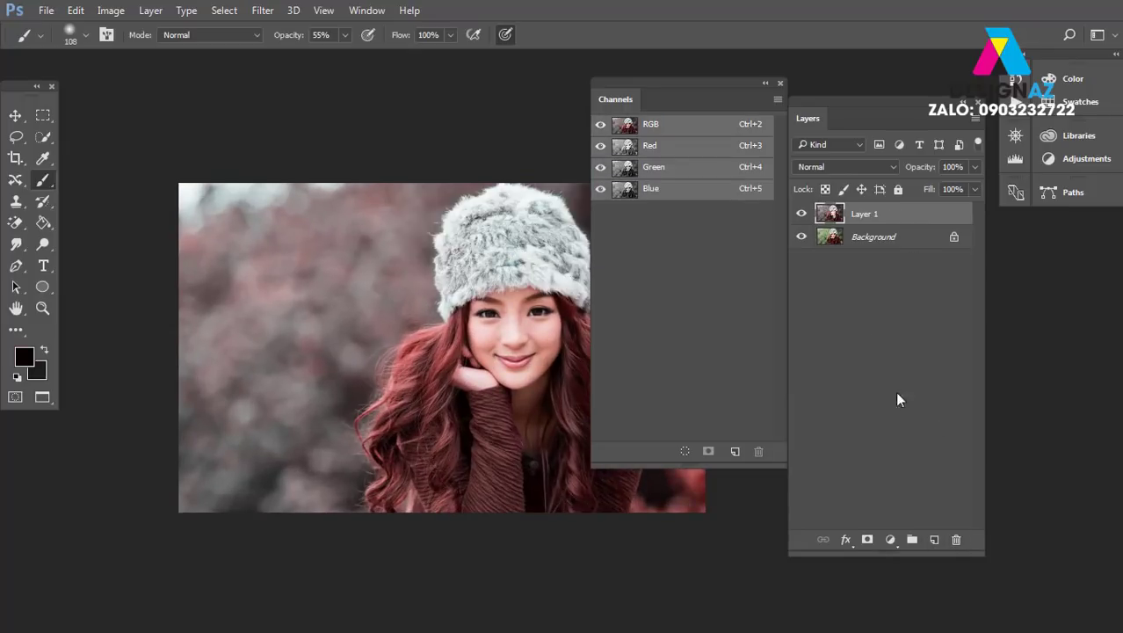
left_click(956, 540)
left_click(496, 245)
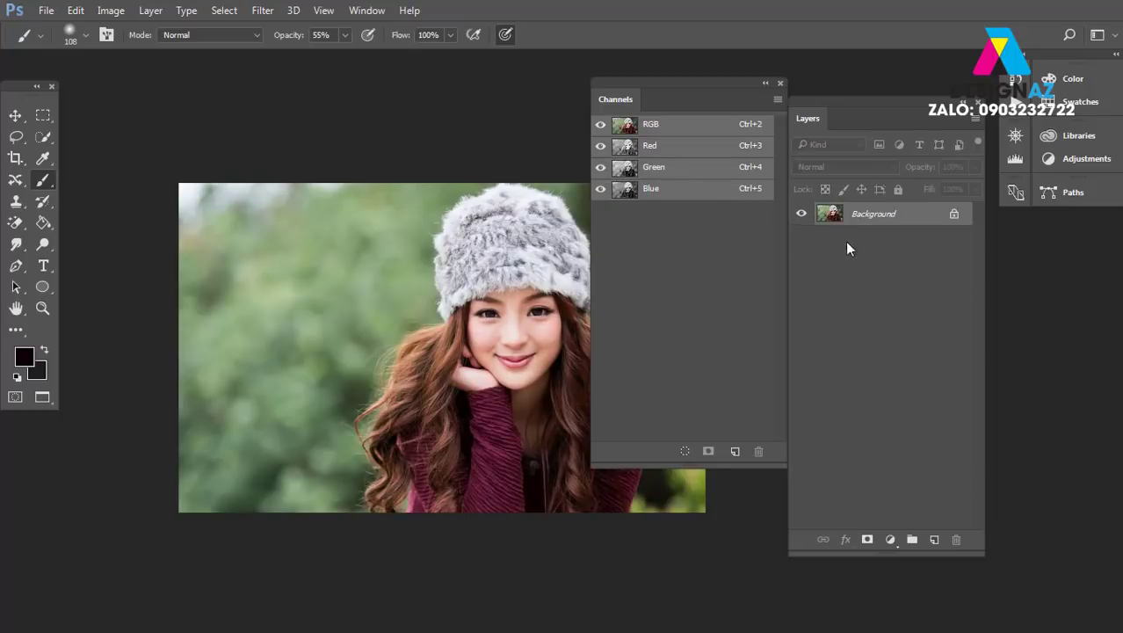
Duplicate the Background layer and paste the copy's Green channel into its Red channel, restoring the RGB composite view.
left_click(857, 227)
key("ctrl+j")
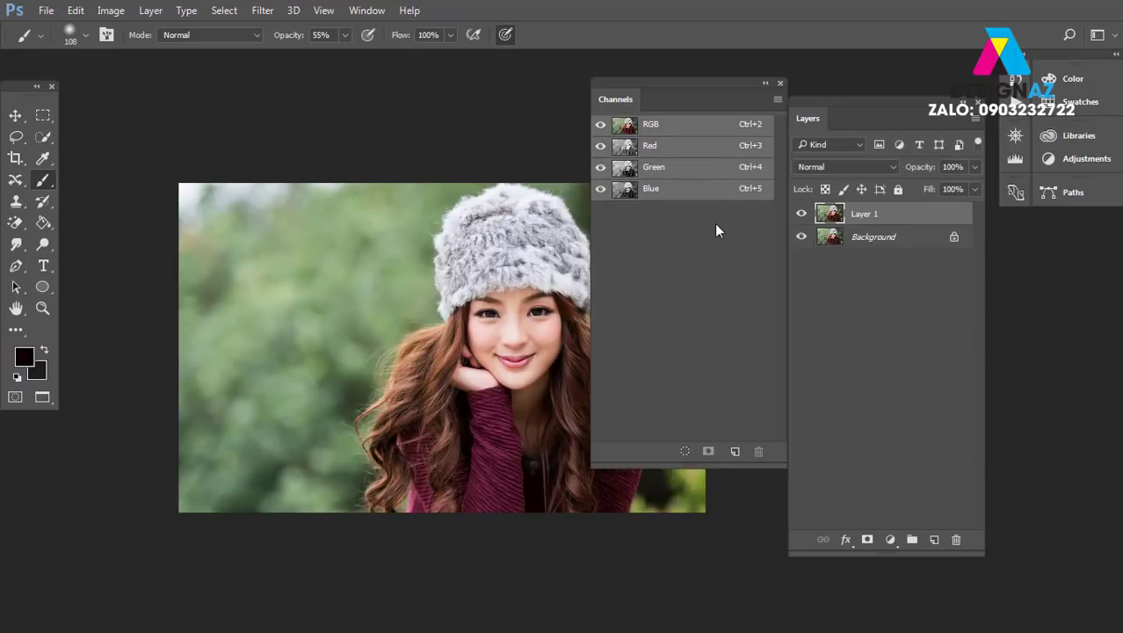
left_click(677, 168)
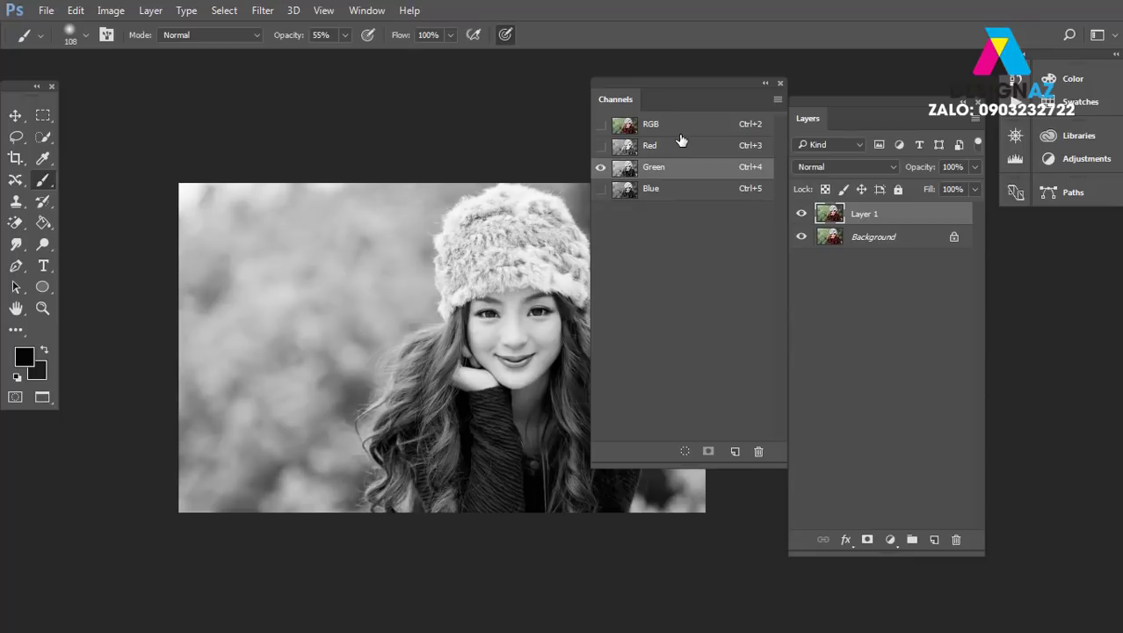
key("ctrl+a")
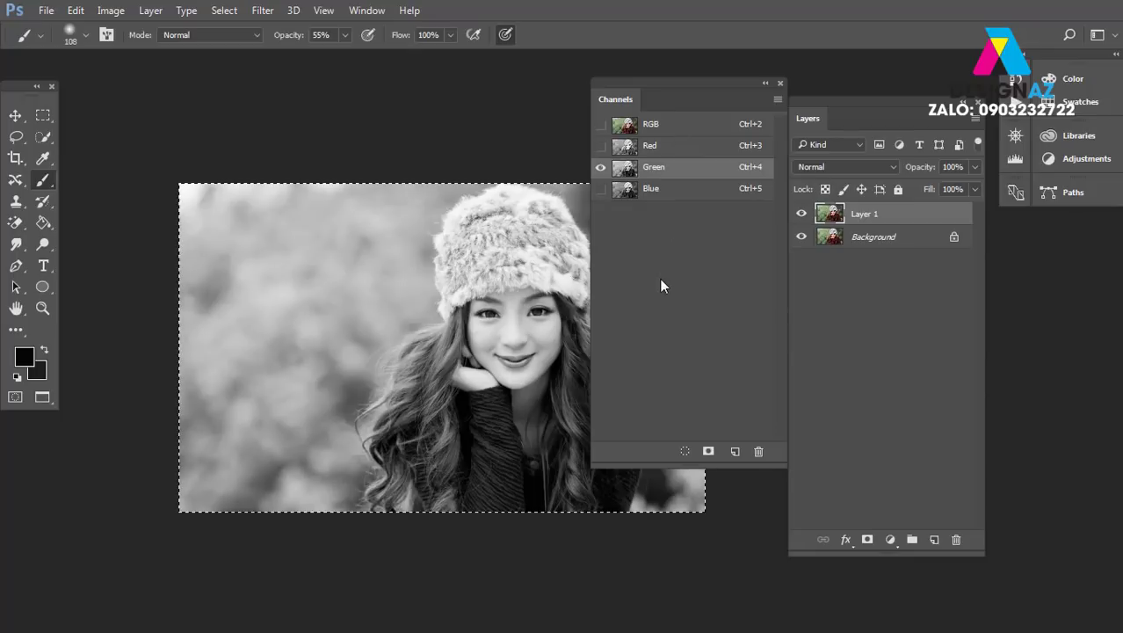
left_click(674, 149)
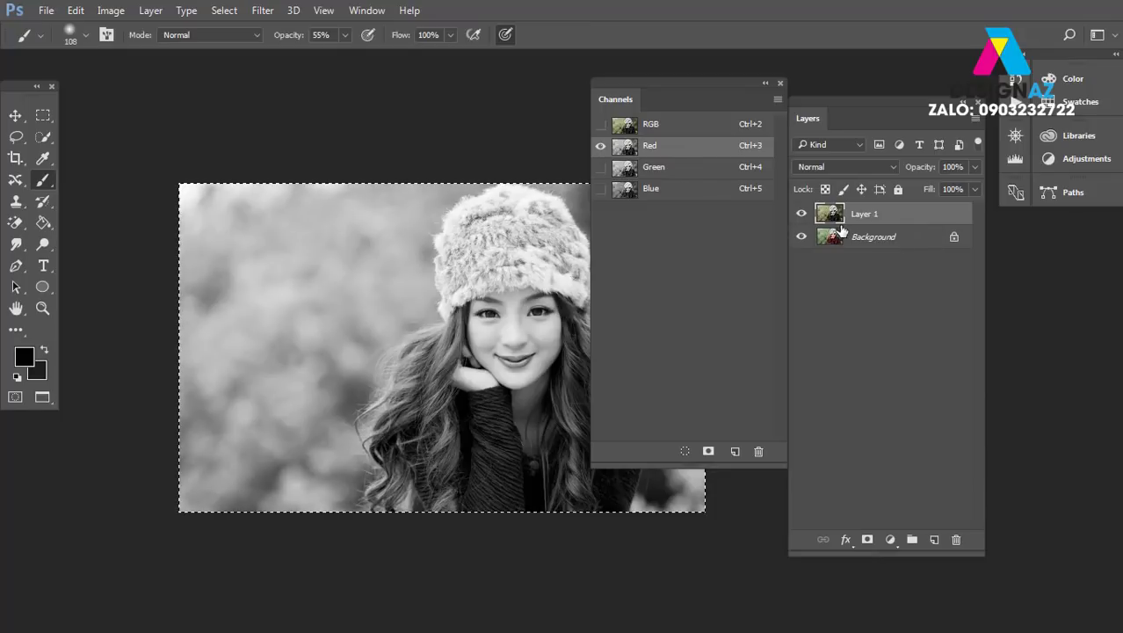
left_click(672, 130)
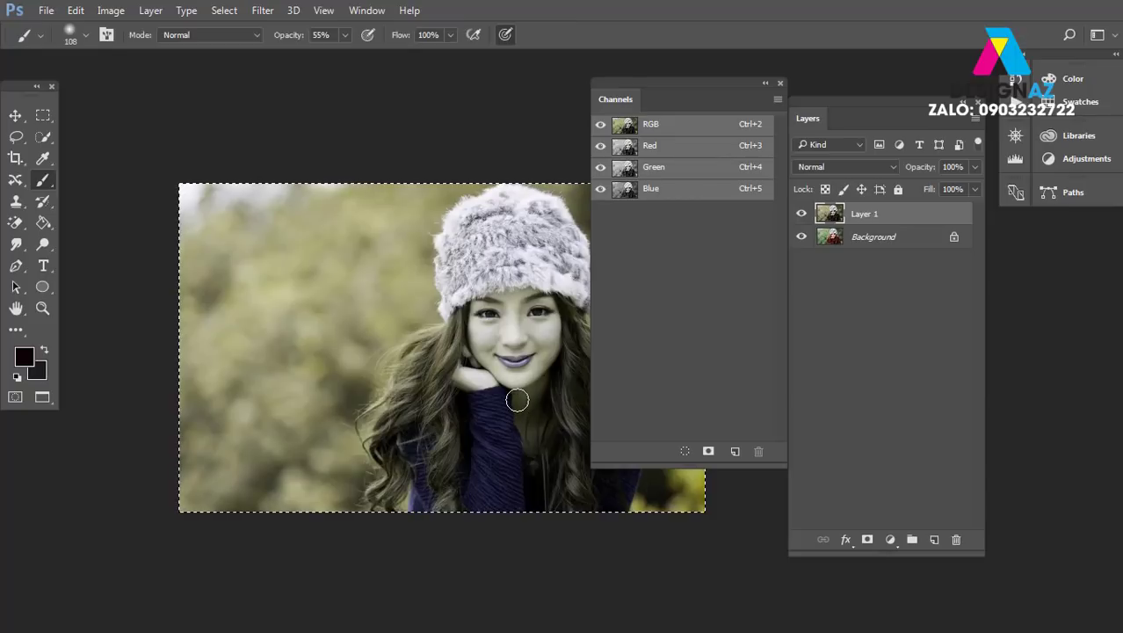
Set Layer 1's blending mode to Lighten.
key("ctrl+plus")
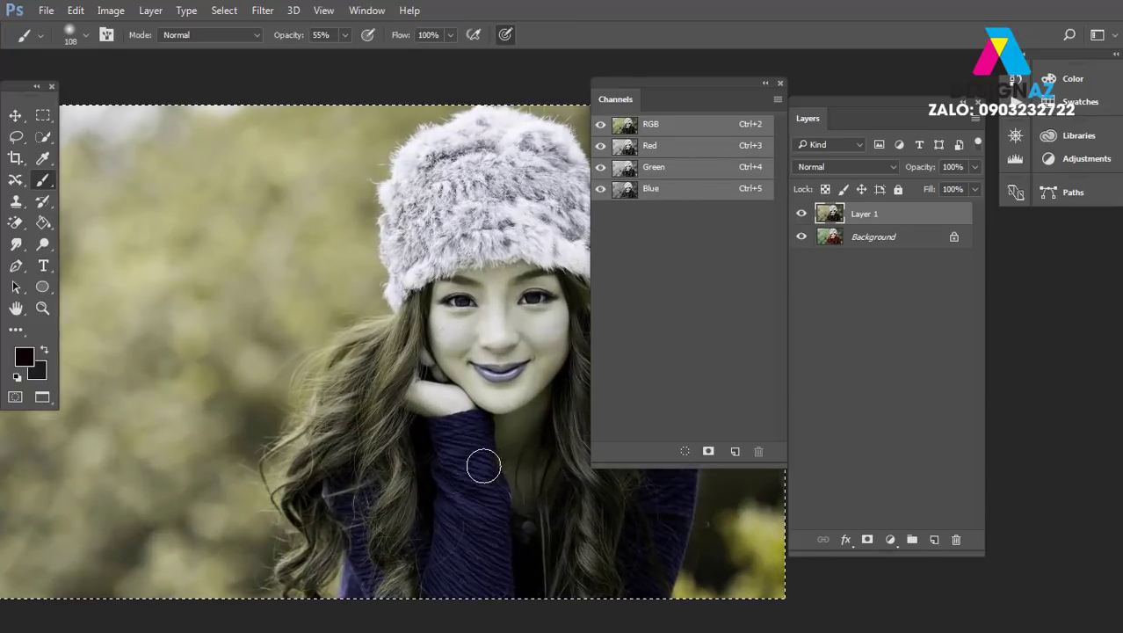
mouse_move(434, 467)
left_mouse_down()
mouse_move(286, 421)
mouse_move(263, 384)
mouse_move(277, 384)
left_mouse_up()
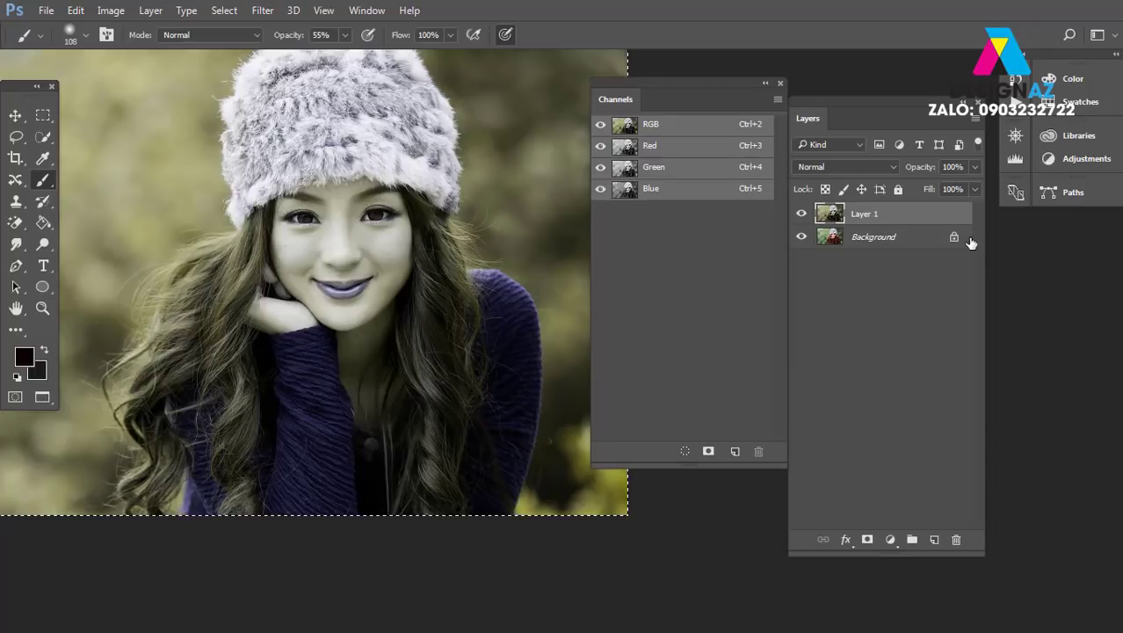
left_click(848, 166)
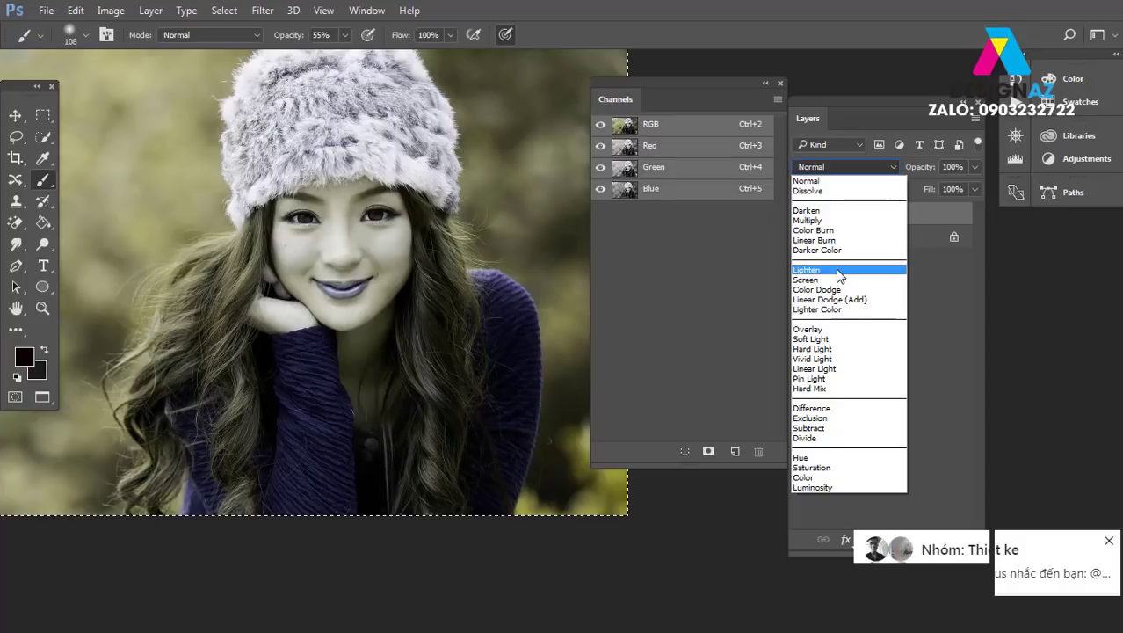
left_click(838, 275)
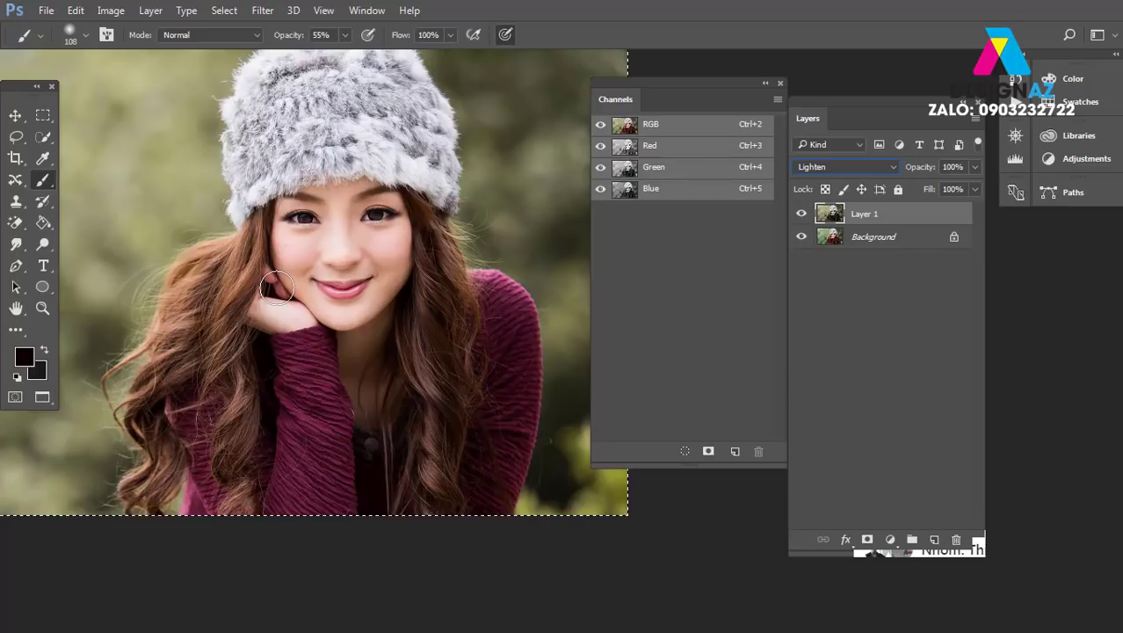
Compare the portrait with Layer 1 hidden and shown to examine the recolored background.
key("ctrl+minus")
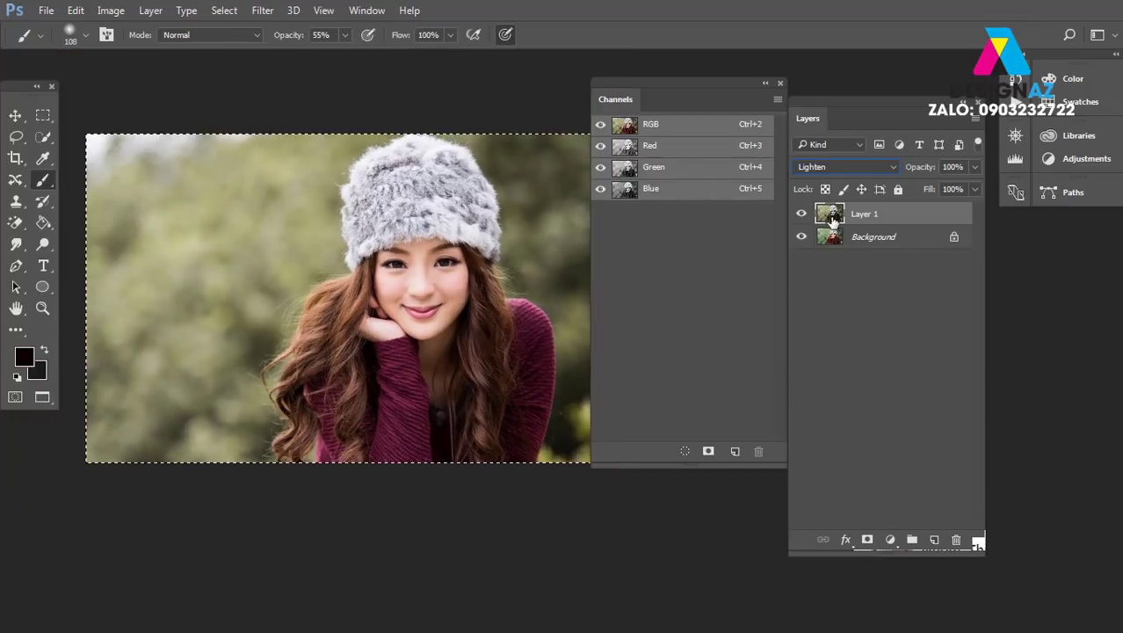
left_click(803, 217)
left_click(802, 217)
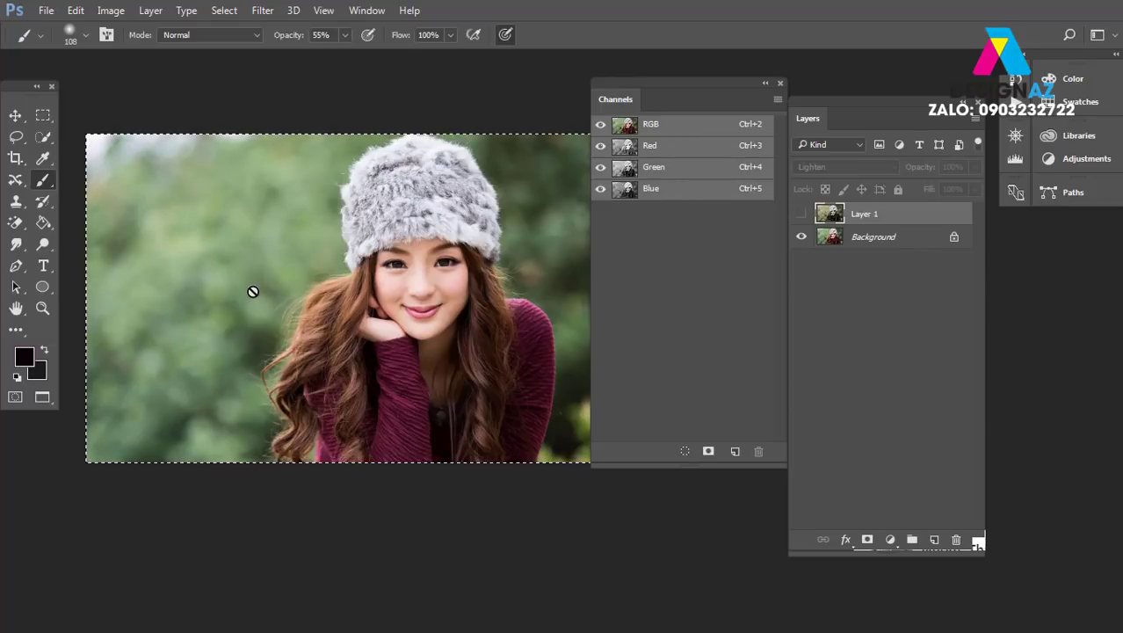
left_click(801, 216)
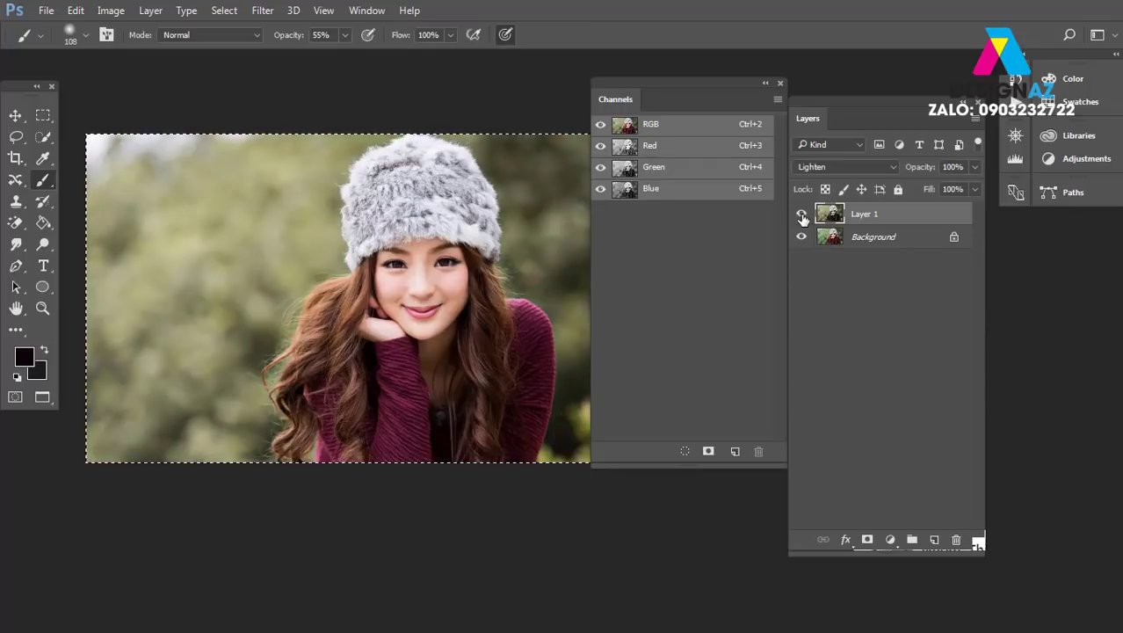
left_click(801, 216)
left_click(802, 216)
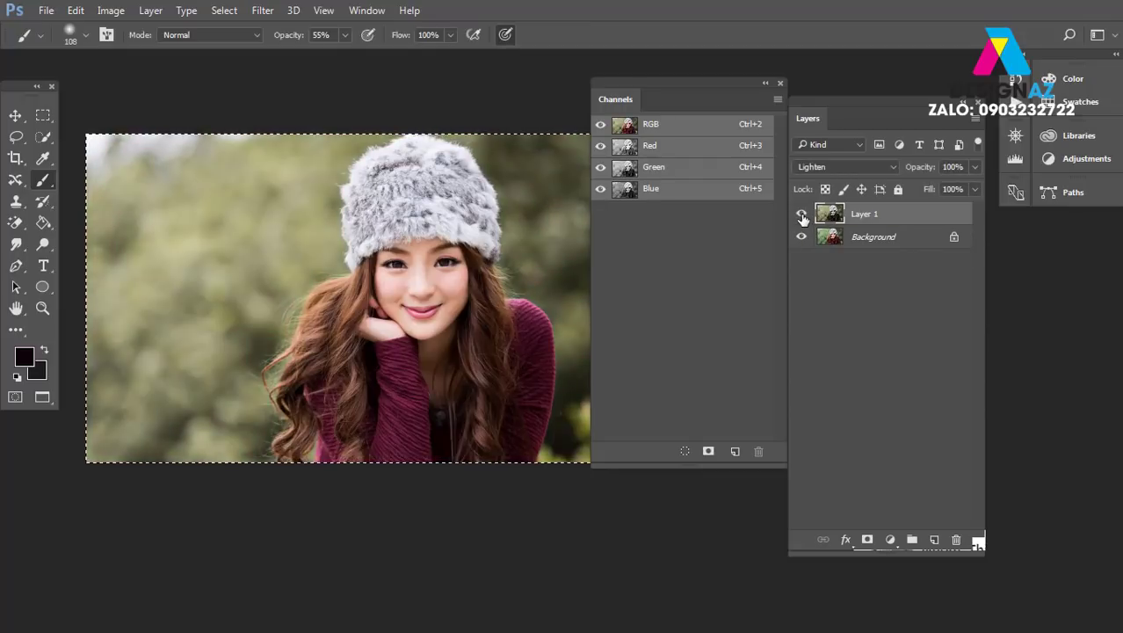
left_click(801, 216)
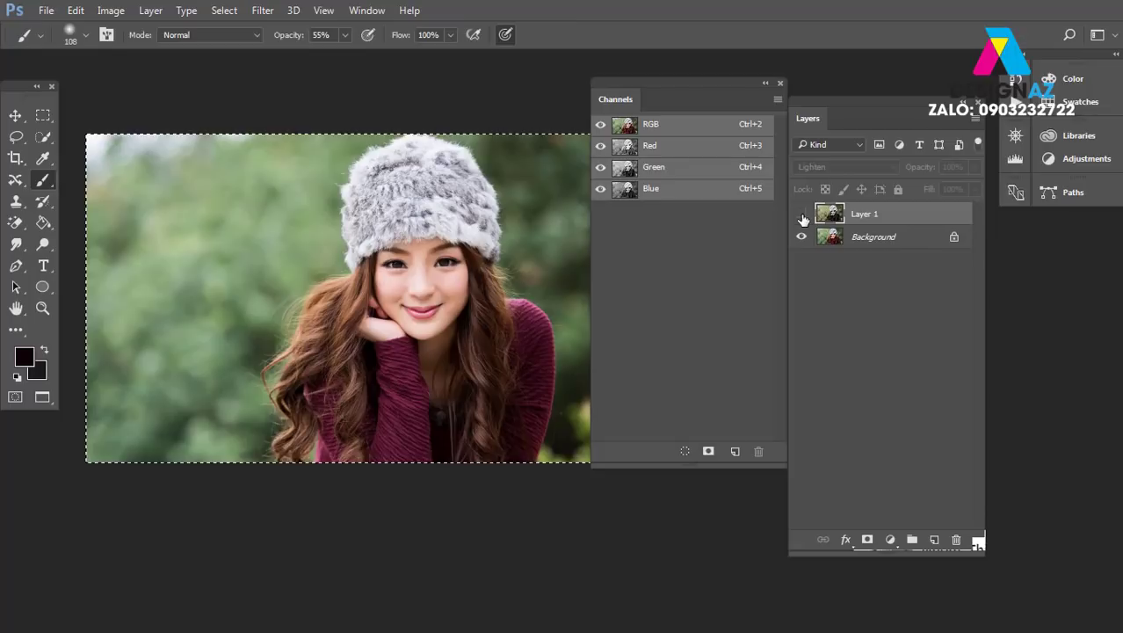
left_click(801, 216)
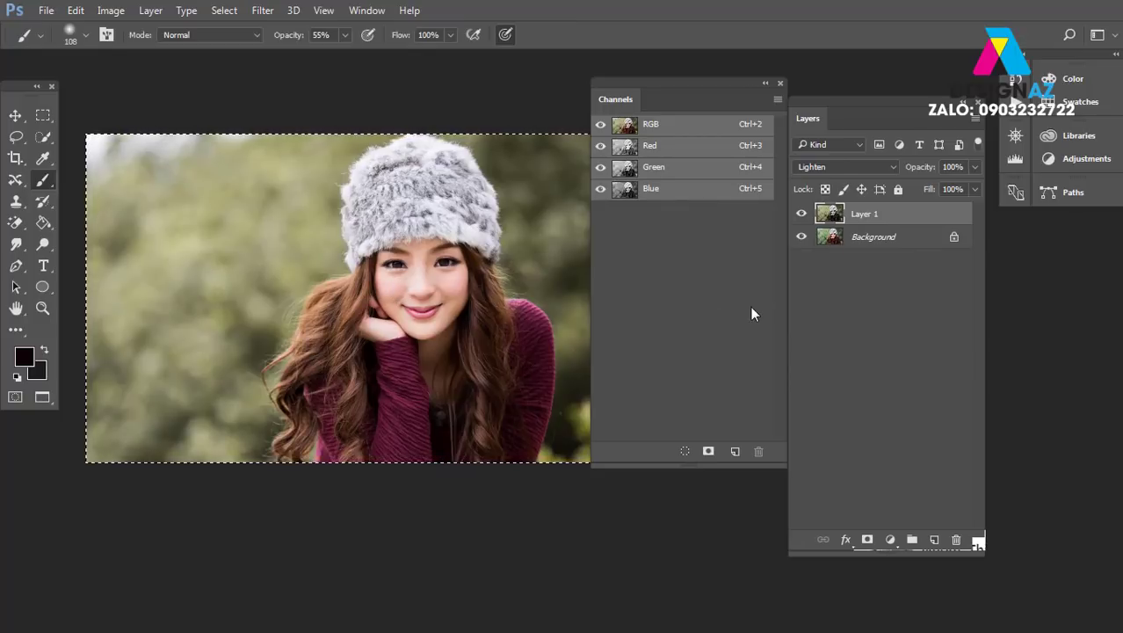
Delete Layer 1 and close the Channels panel.
left_click(956, 540)
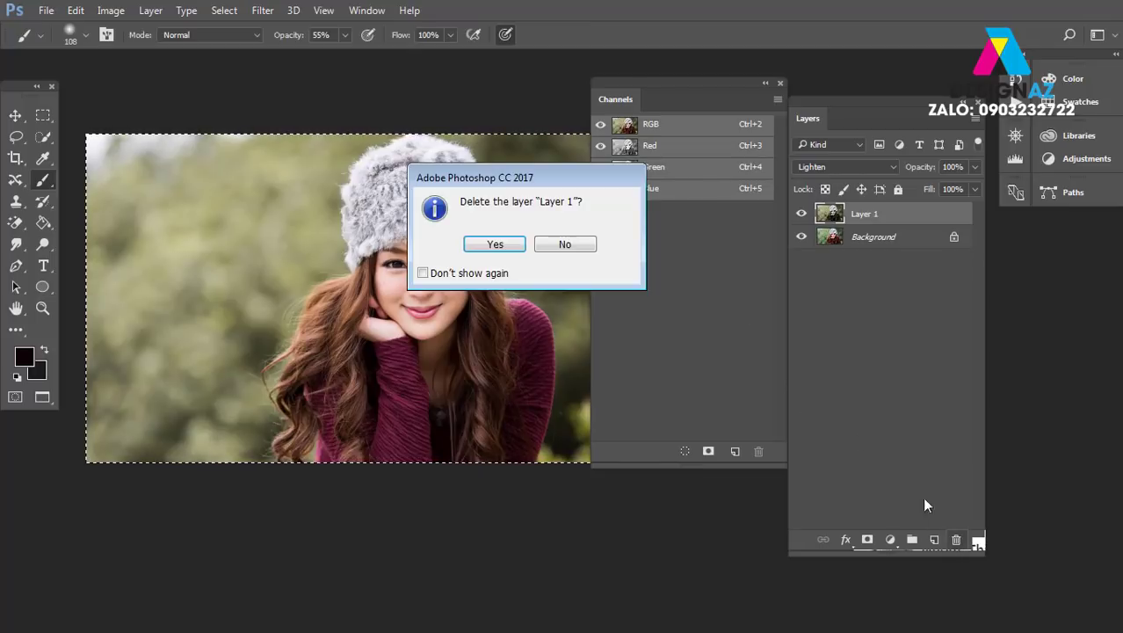
left_click(497, 245)
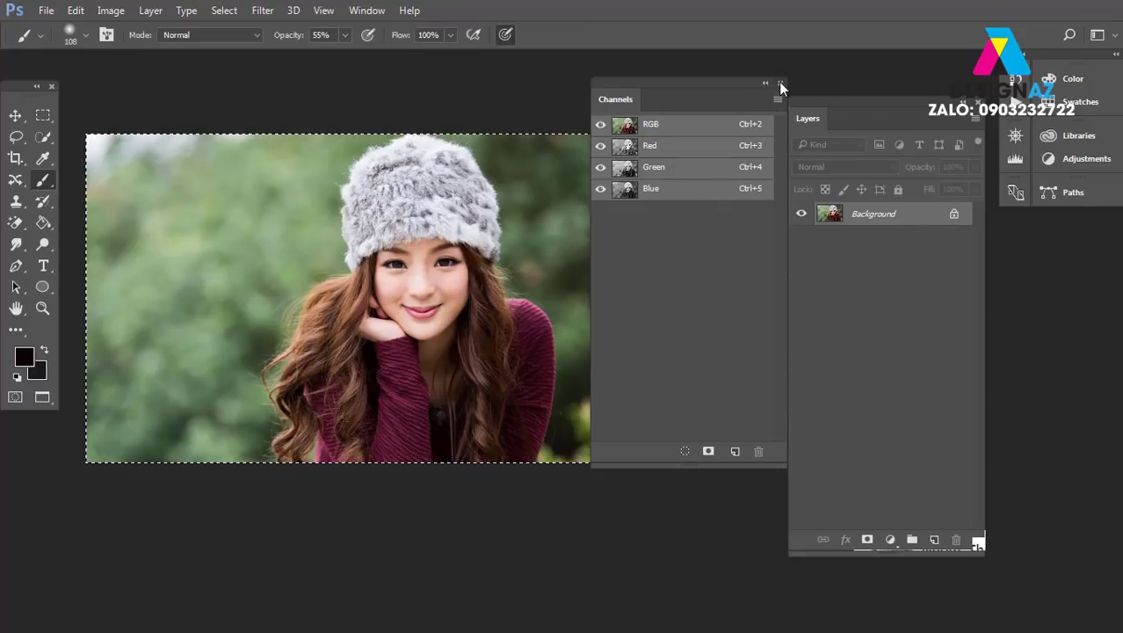
left_click(780, 83)
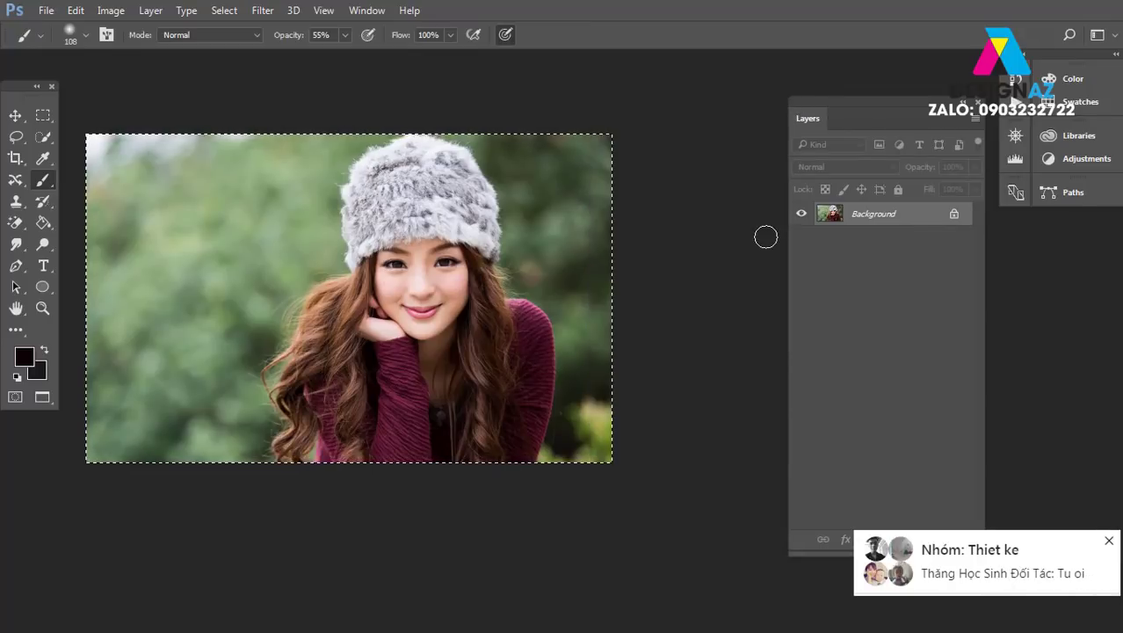
Clear the selection and duplicate the Background layer, with the Move tool active.
left_click(1109, 544)
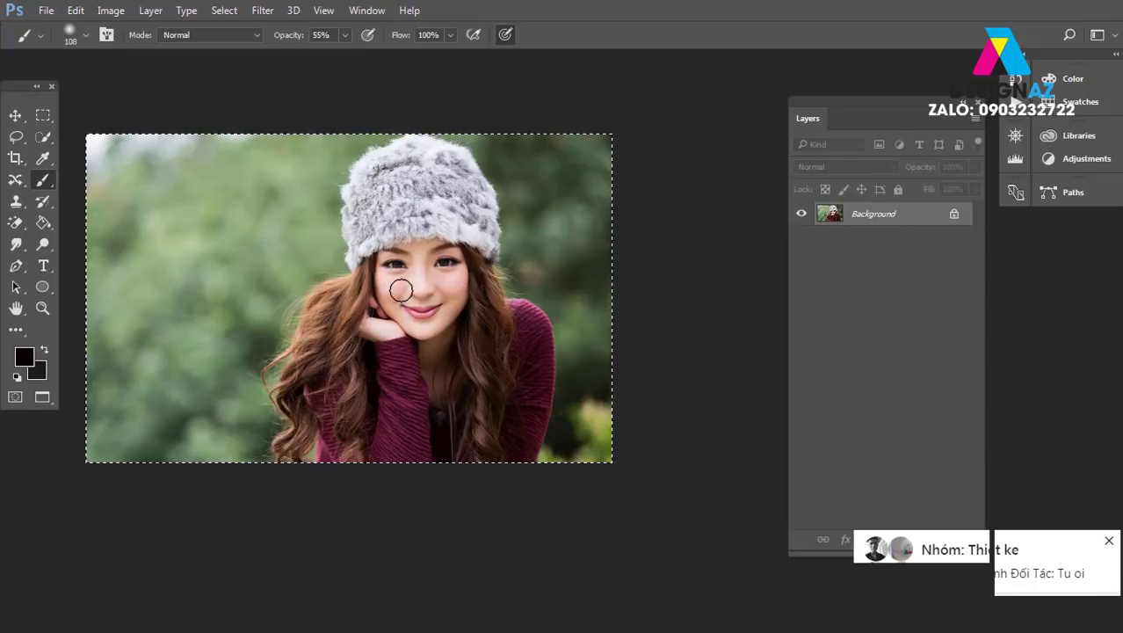
key("ctrl+d")
left_click(15, 115)
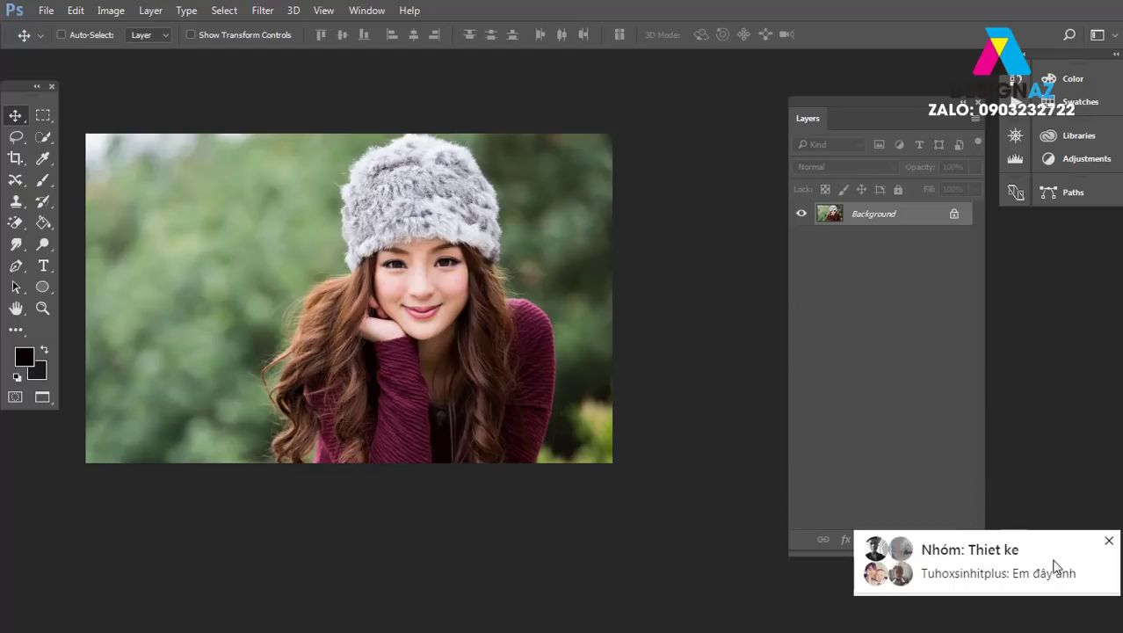
left_click(1109, 542)
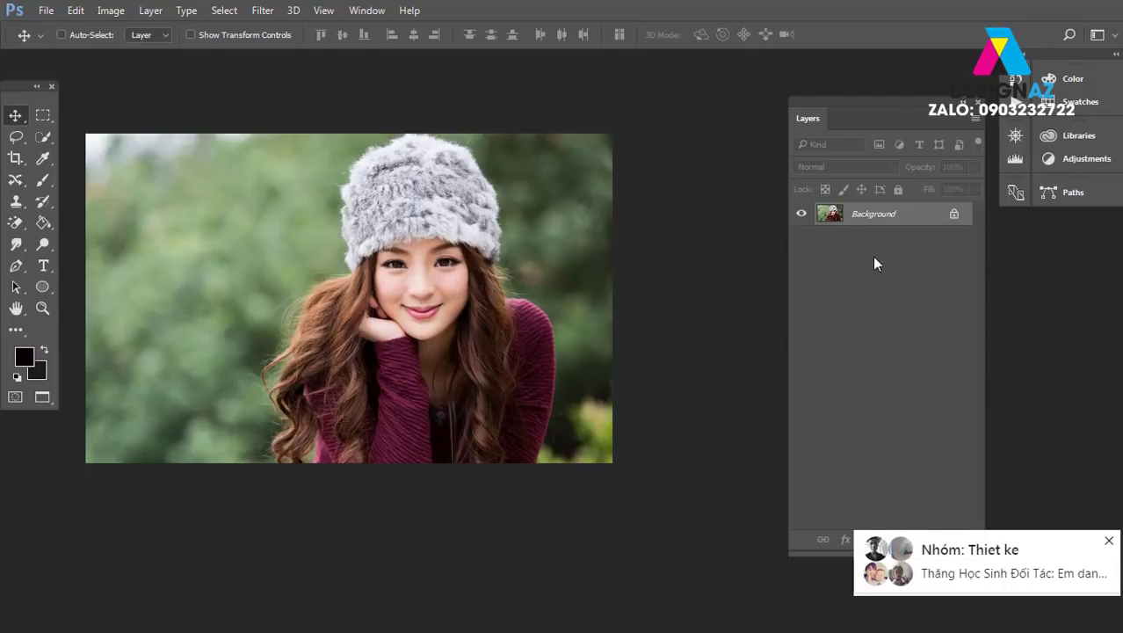
key("ctrl+j")
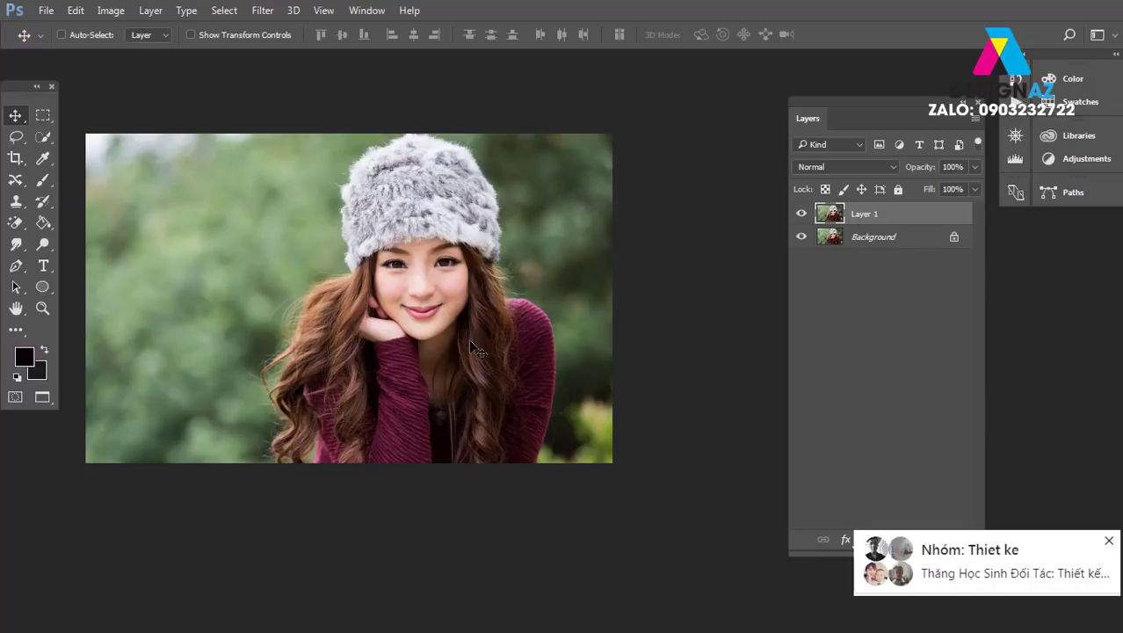
Return to Photoshop from the Zalo chat and switch it to the standard screen mode that shows the Windows taskbar.
key("alt+Tab")
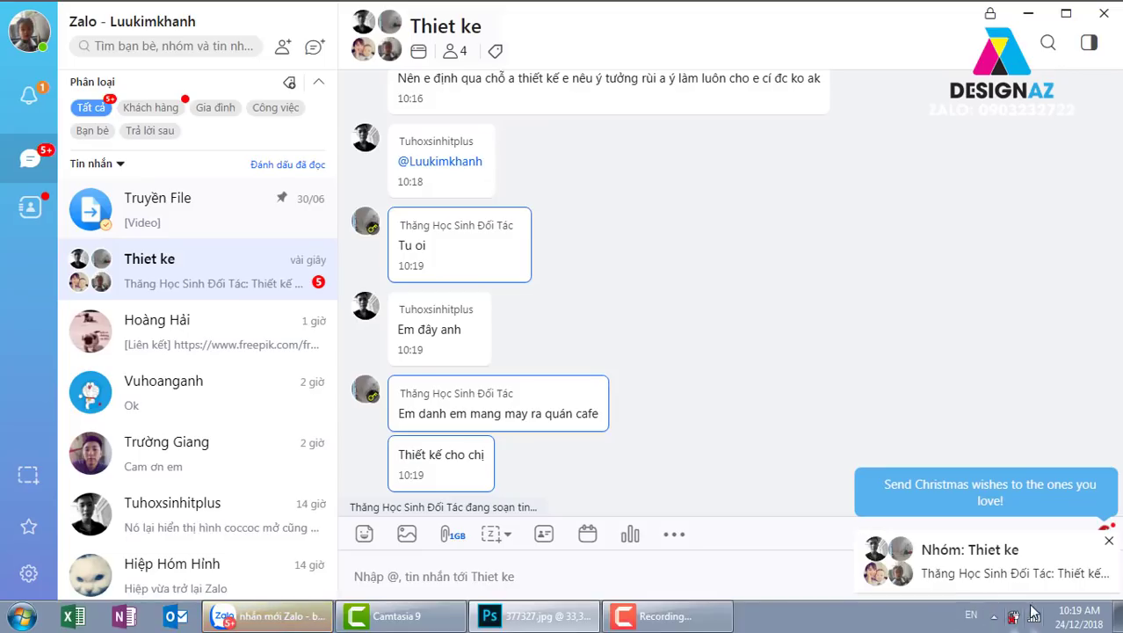
left_click(534, 616)
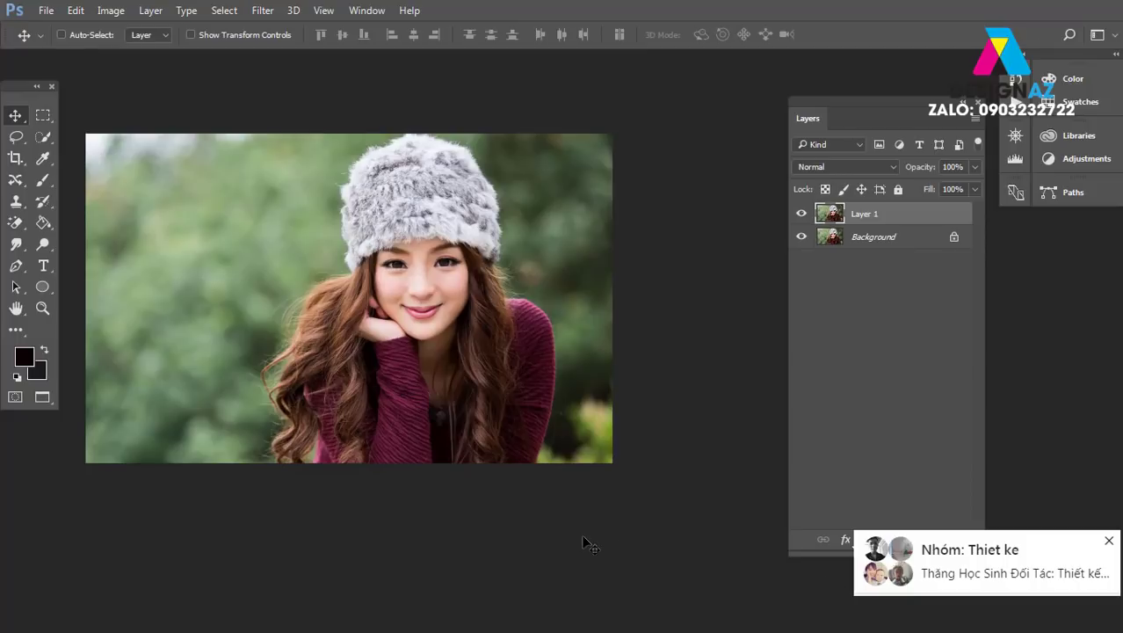
key("f")
key("f")
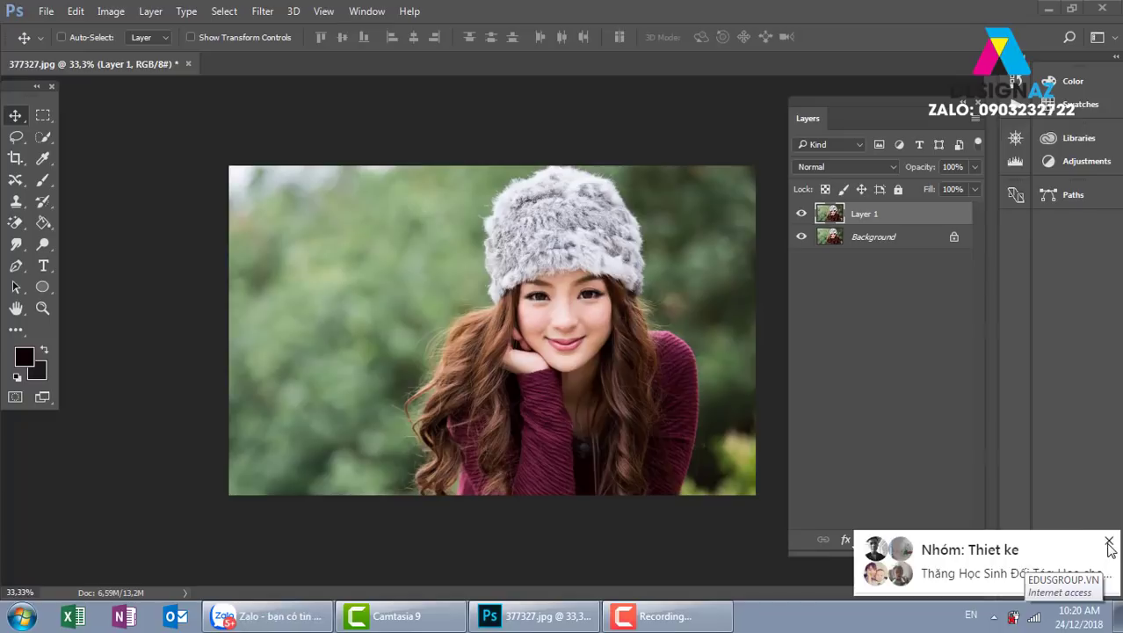
Disconnect the computer from the EDUSGROUP.VN wireless network.
right_click(1041, 619)
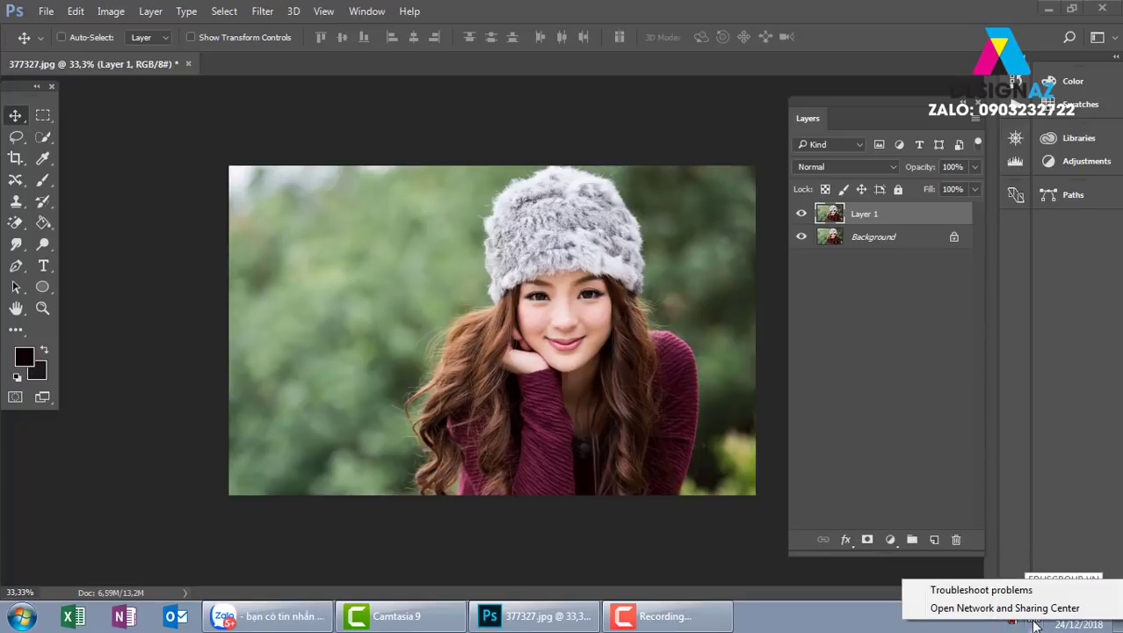
left_click(1034, 617)
left_click(1034, 619)
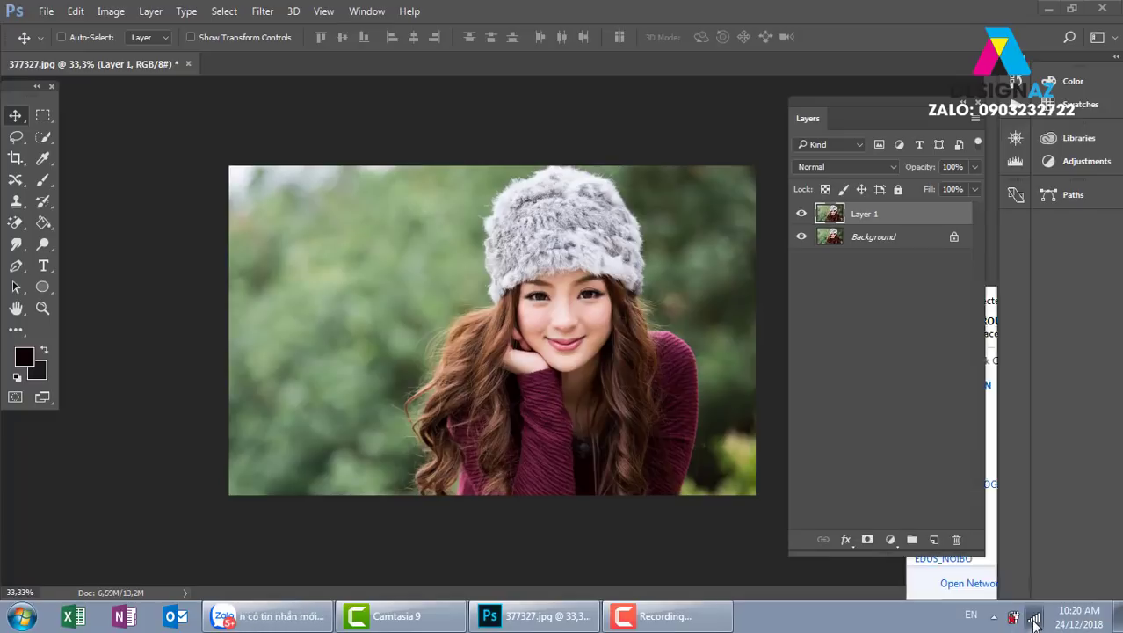
left_click(1038, 619)
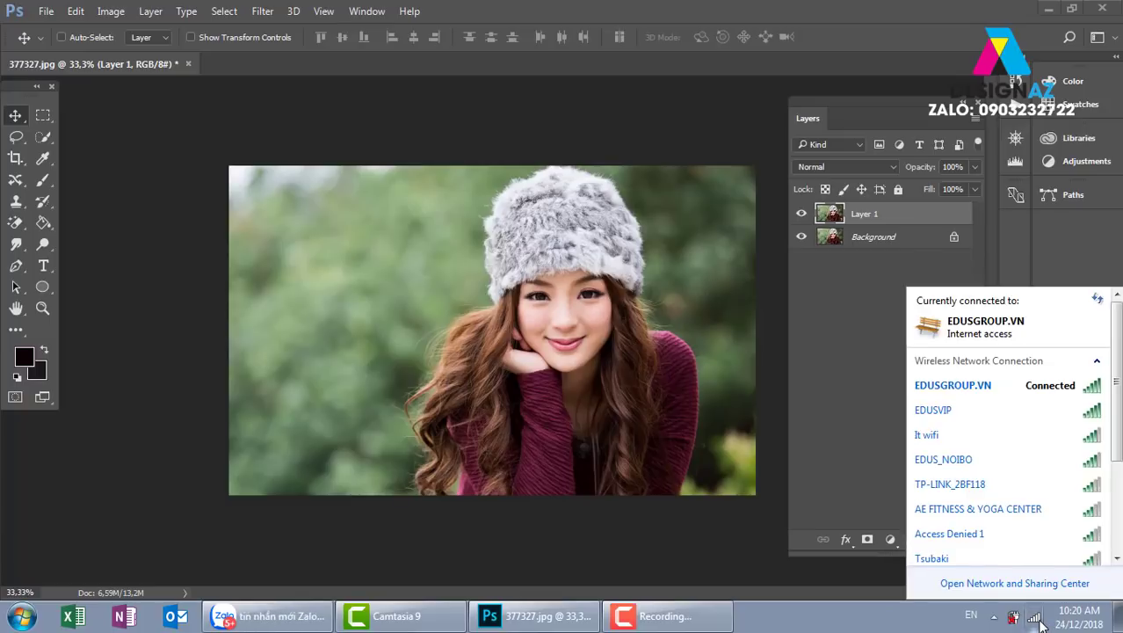
left_click(1081, 391)
left_click(1074, 416)
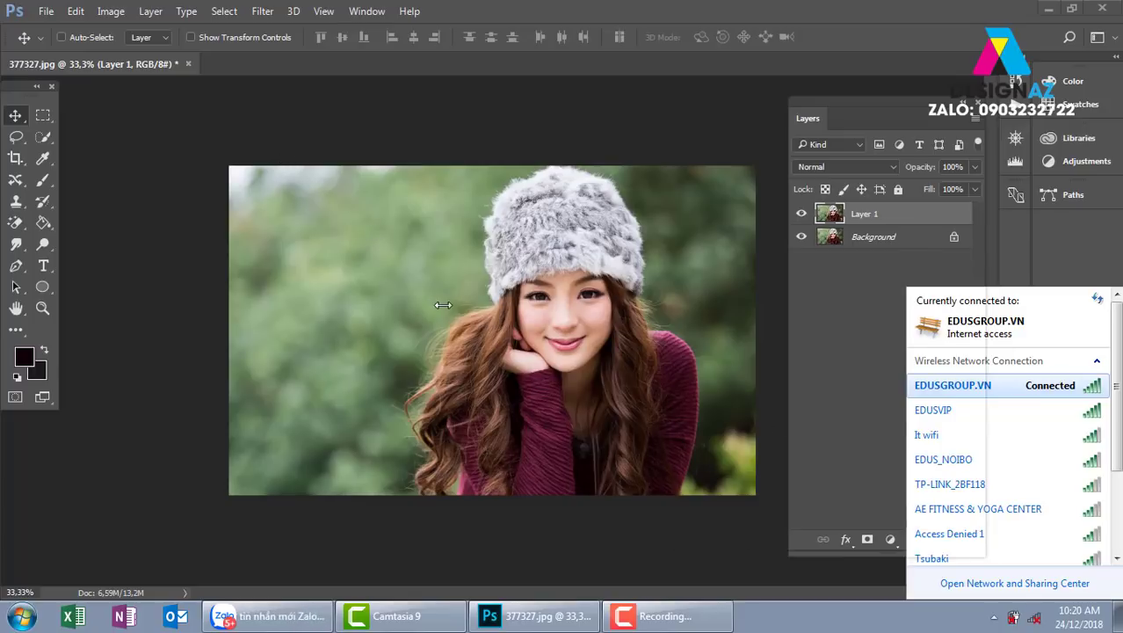
left_click(686, 621)
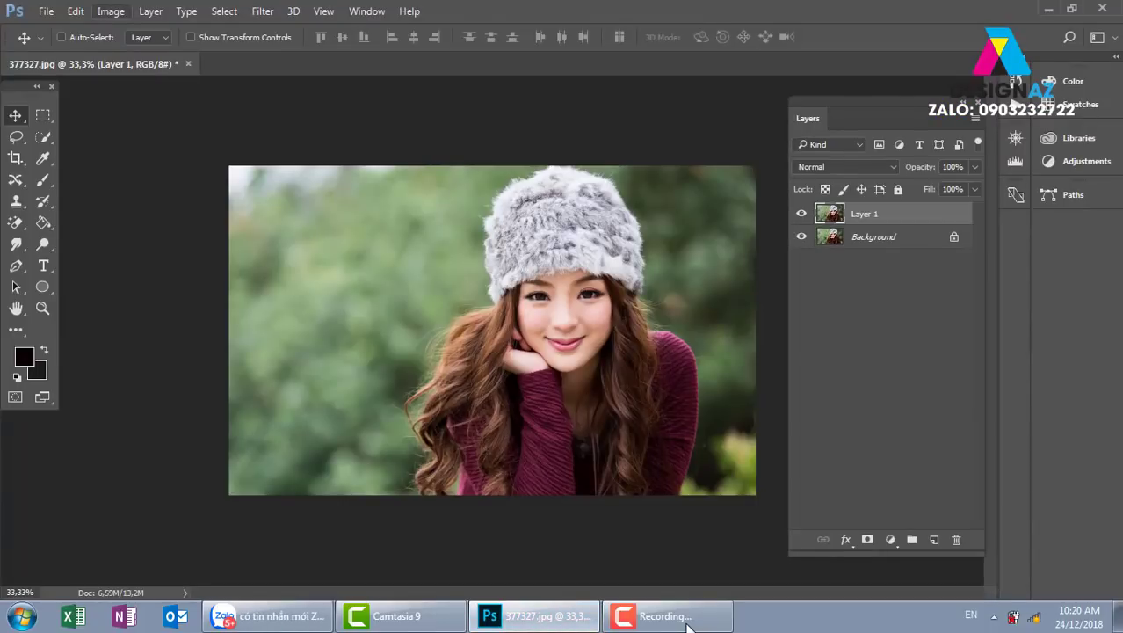
key("alt+i")
key("j")
key("Down")
key("Down")
key("Down")
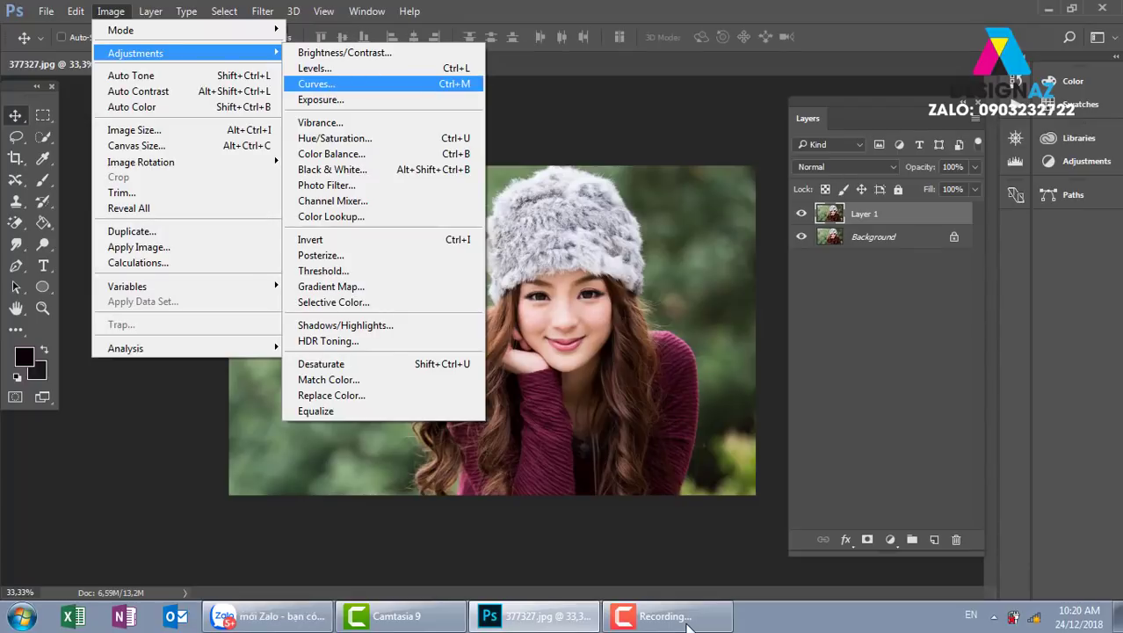
key("Return")
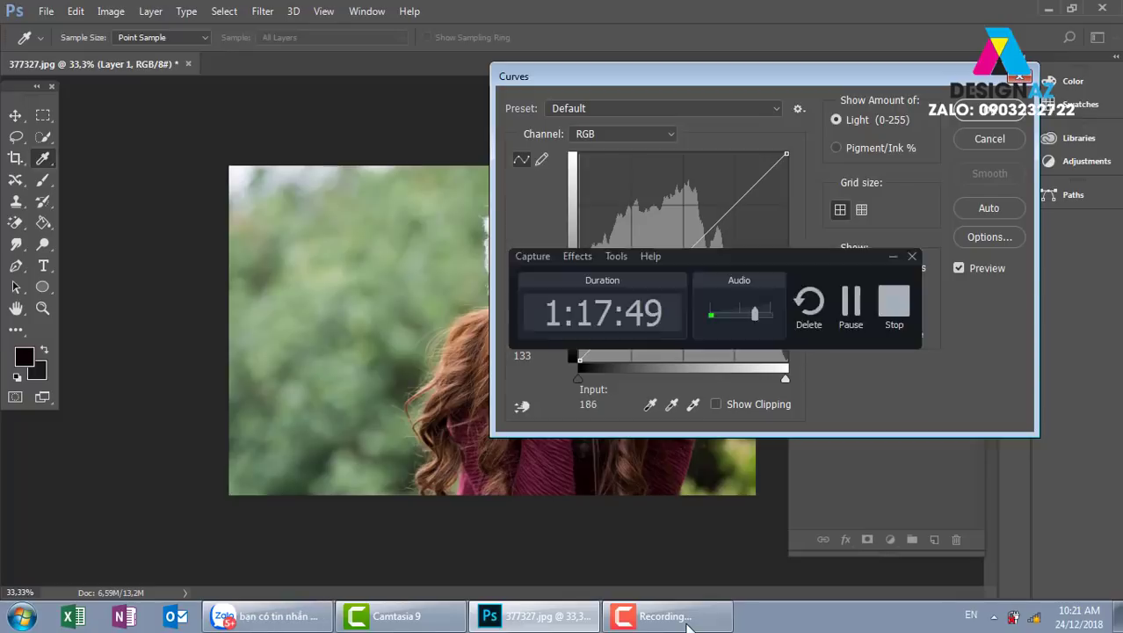
left_click(688, 625)
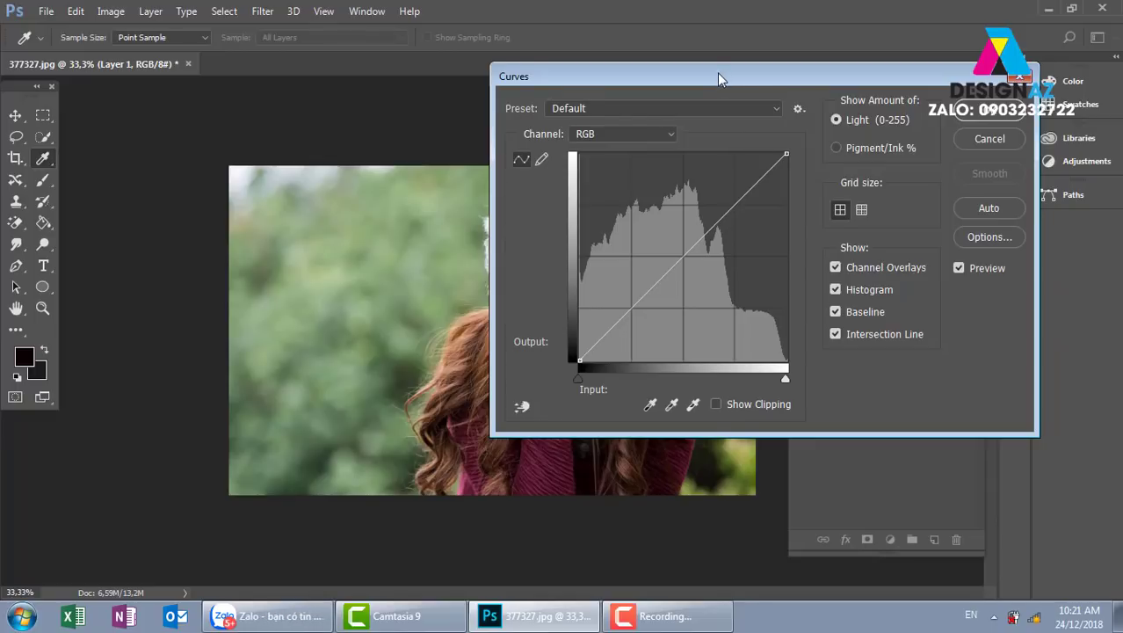
left_click_drag(717, 72, 692, 156)
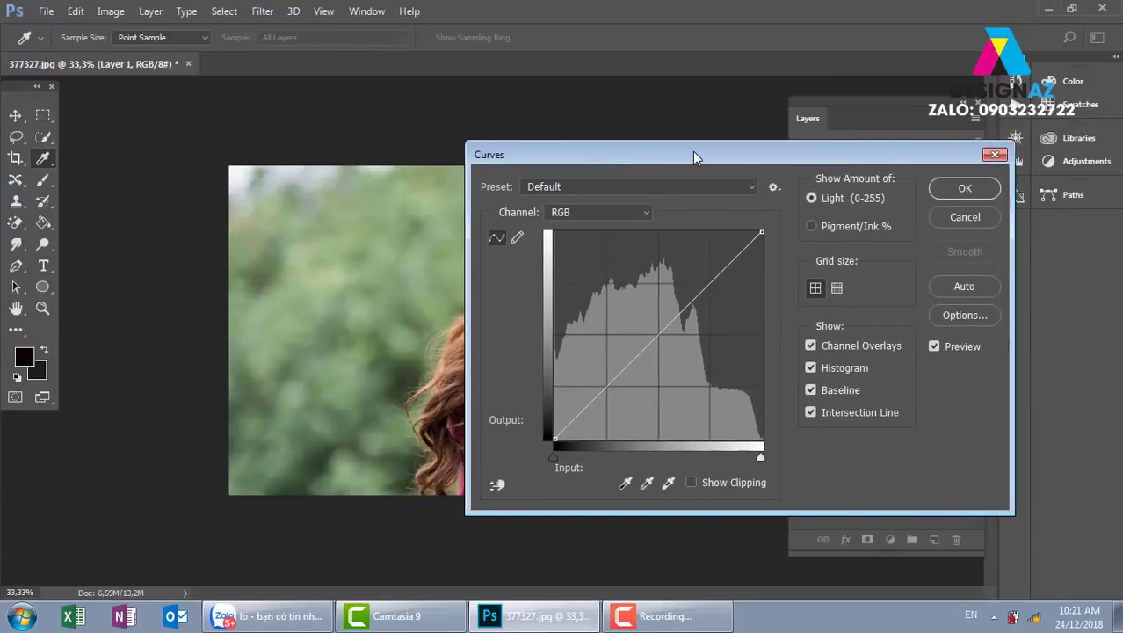
left_click(993, 155)
Switch to full-screen mode with the menu bar and open a Curves adjustment for Layer 1, keeping the portrait in view.
key("f")
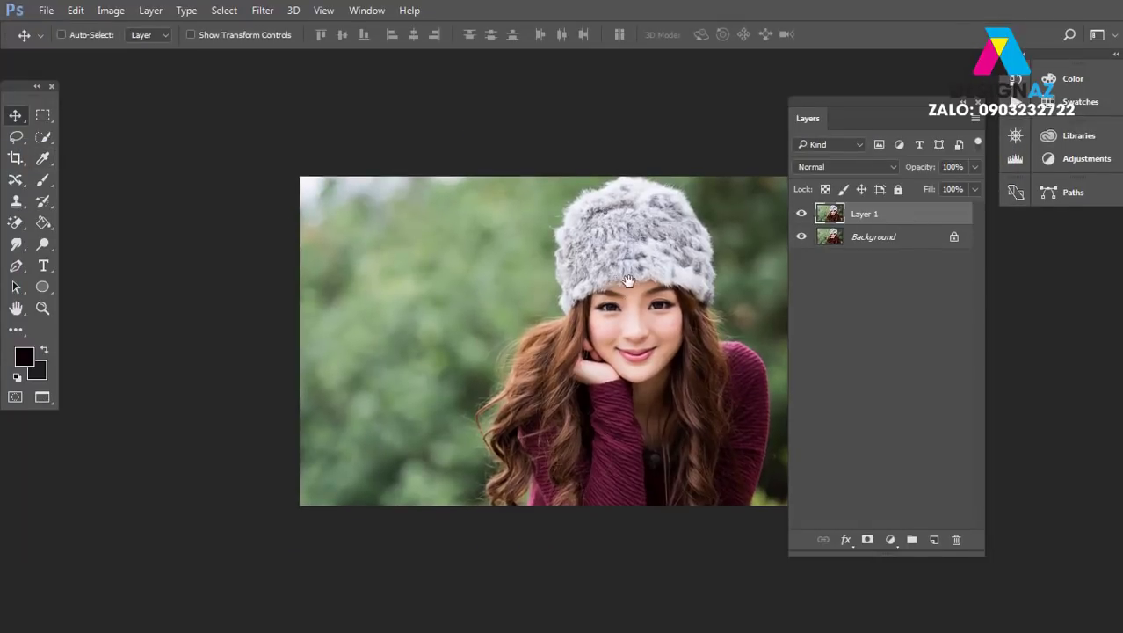
left_click_drag(685, 284, 445, 189)
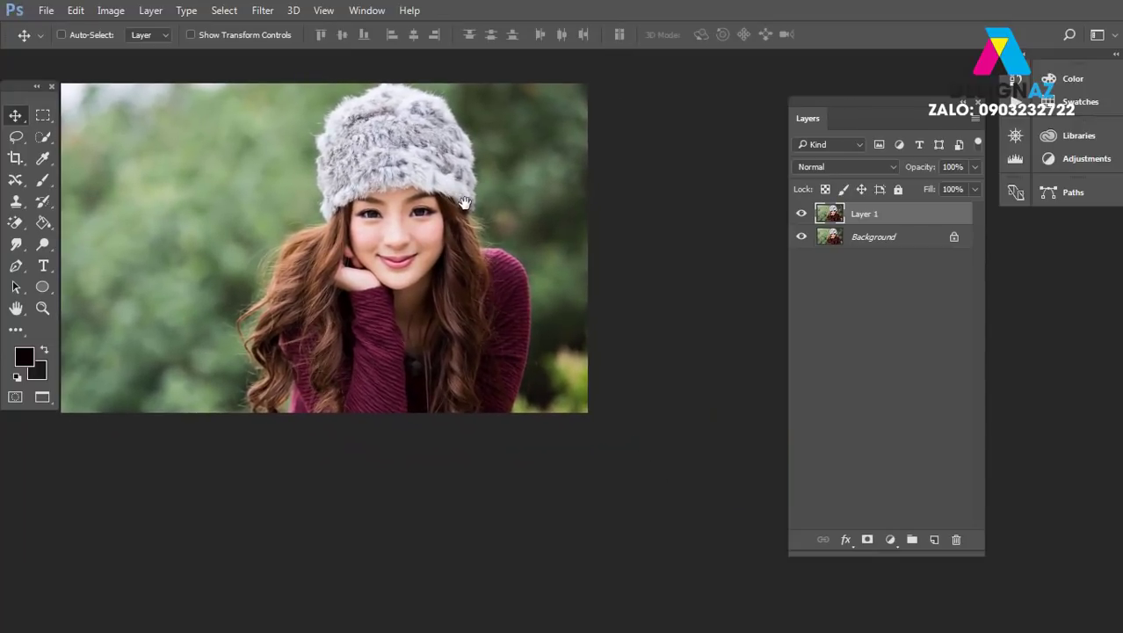
left_click(111, 10)
mouse_move(137, 52)
left_click(316, 83)
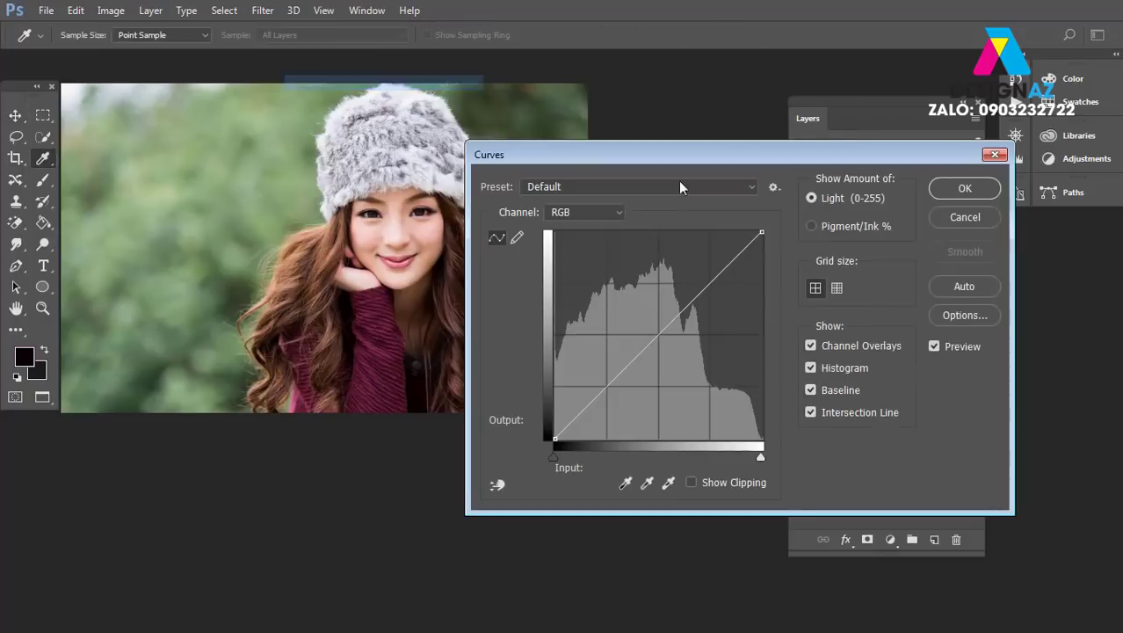
left_click_drag(711, 155, 820, 131)
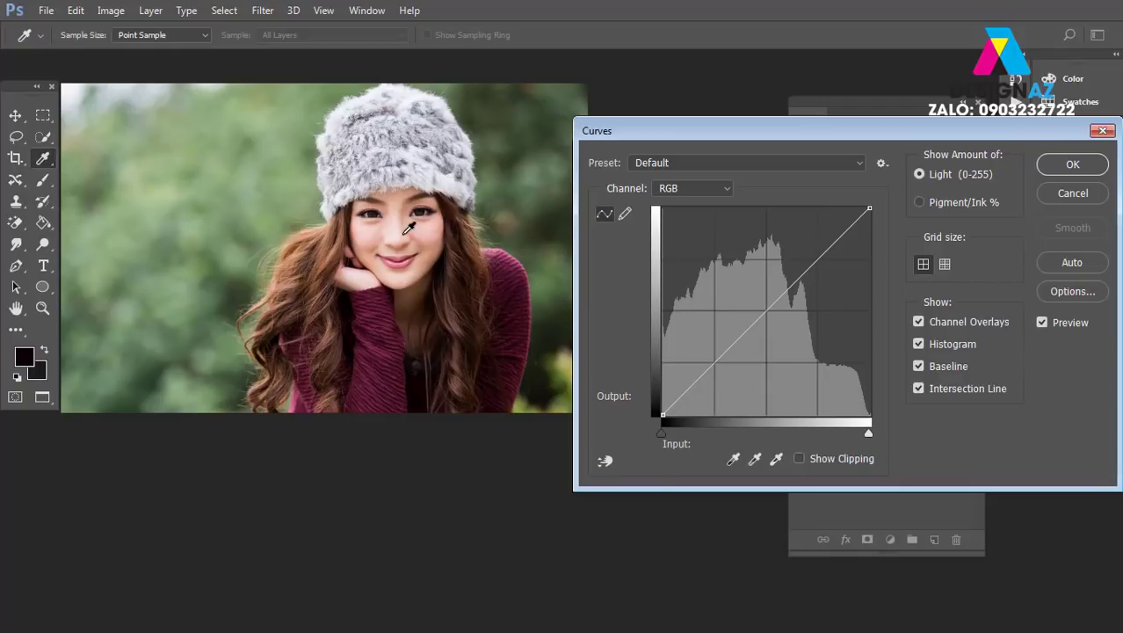
Try an RGB curve with the black point at input 60 and the white point at input 194, and reset it.
left_click_drag(665, 417, 710, 416)
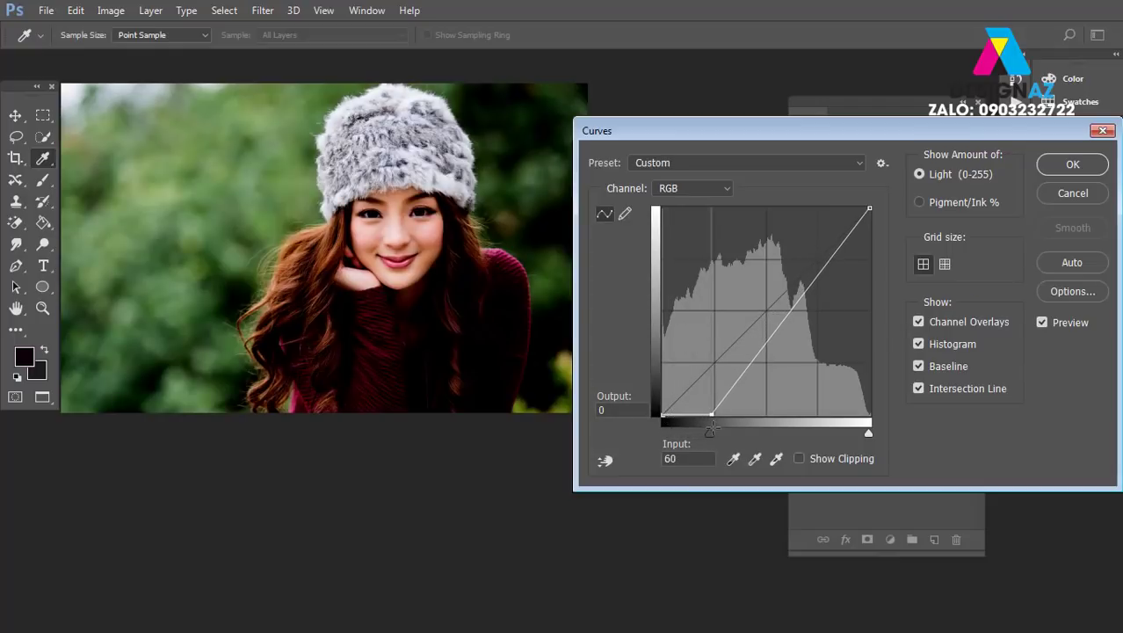
left_click_drag(870, 209, 820, 207)
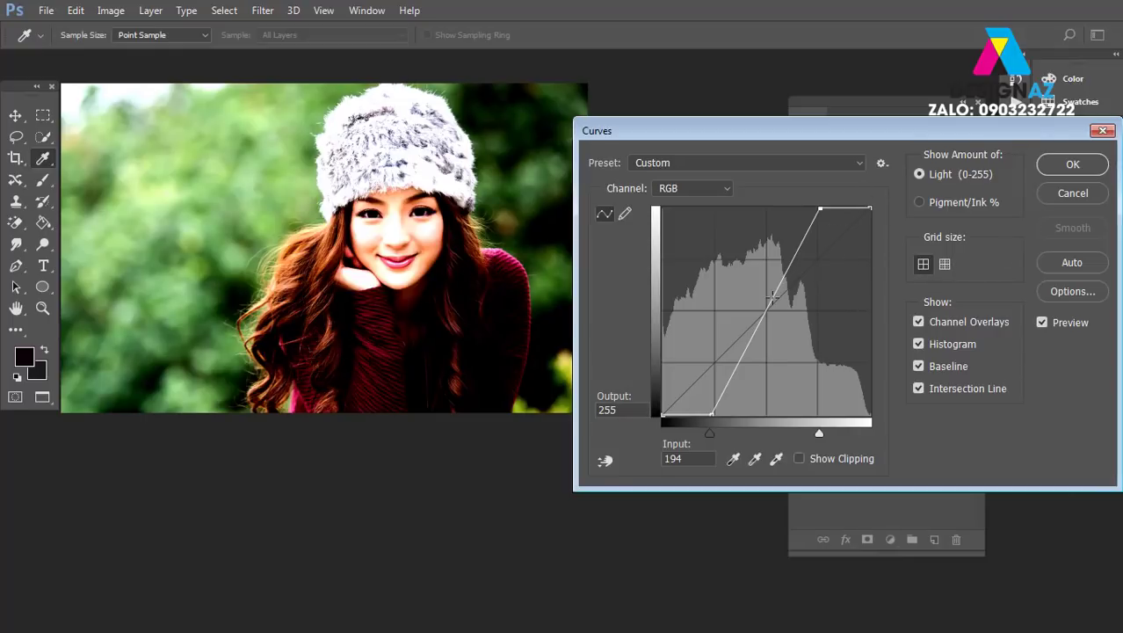
key("alt")
left_click(1072, 193)
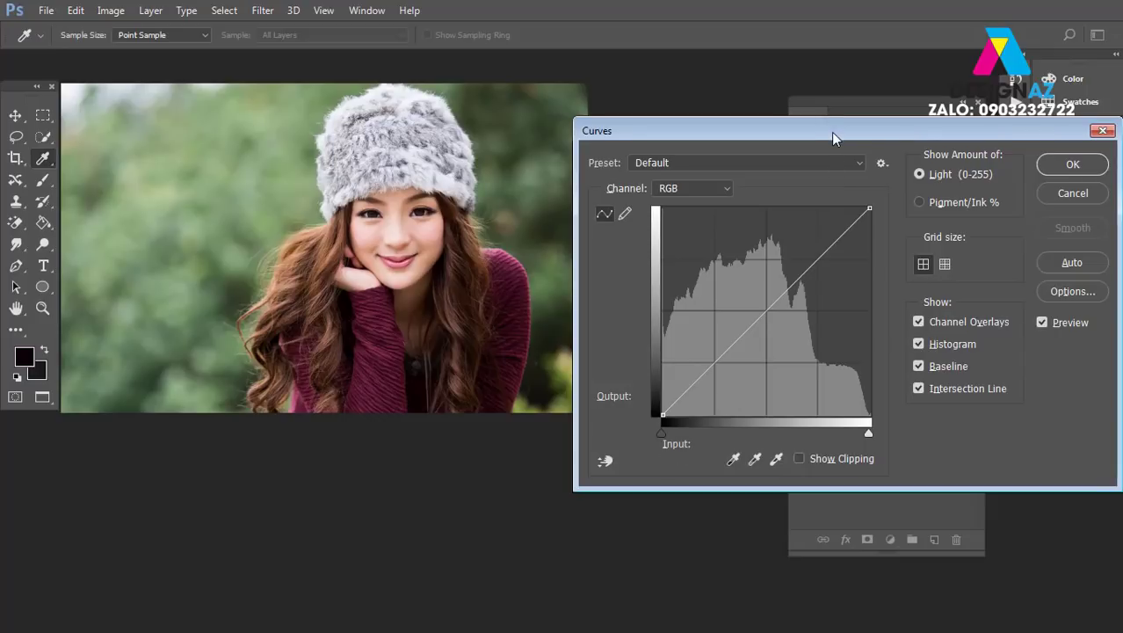
Examine the separate curves and histograms of the Red, Green and Blue channels.
left_click_drag(832, 132, 753, 71)
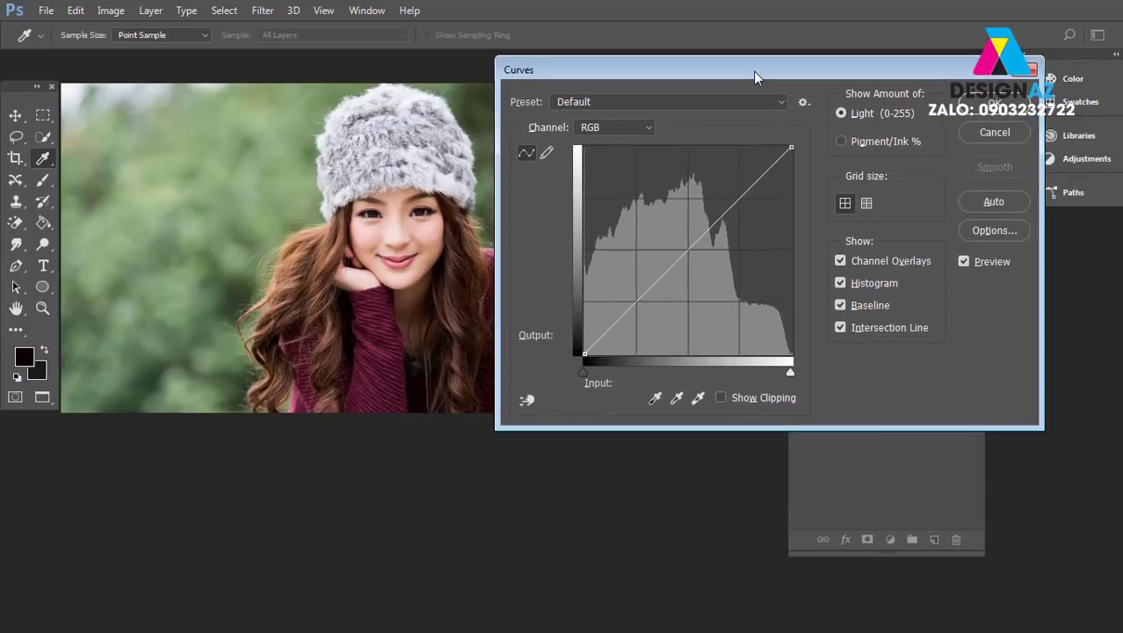
left_click(648, 129)
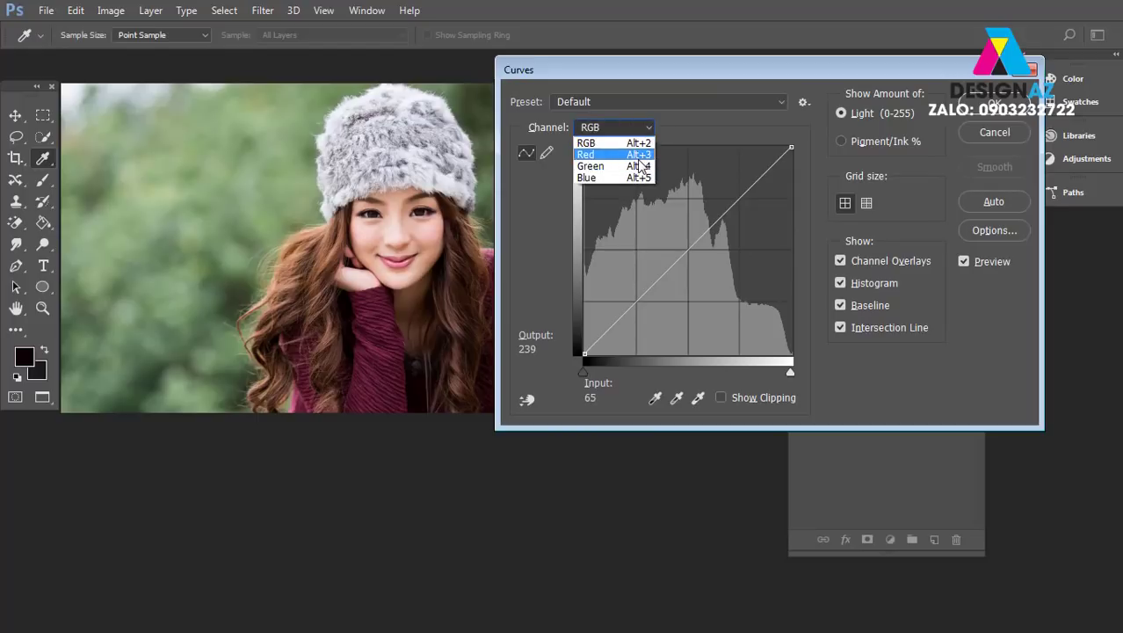
left_click(638, 157)
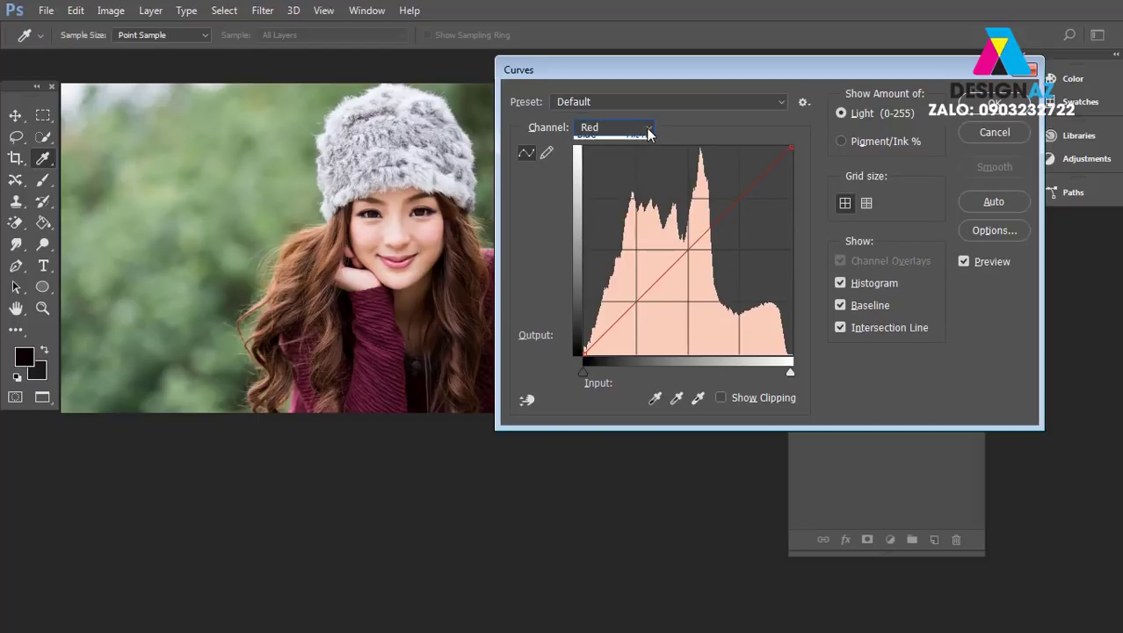
left_click(649, 129)
left_click(646, 142)
left_click(648, 128)
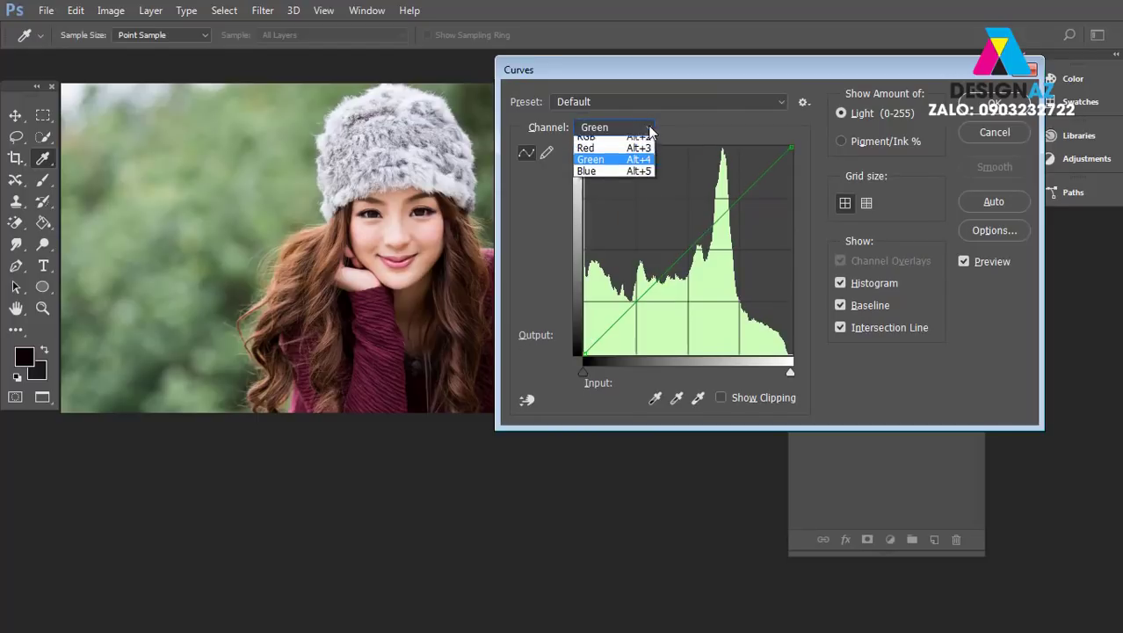
left_click(615, 181)
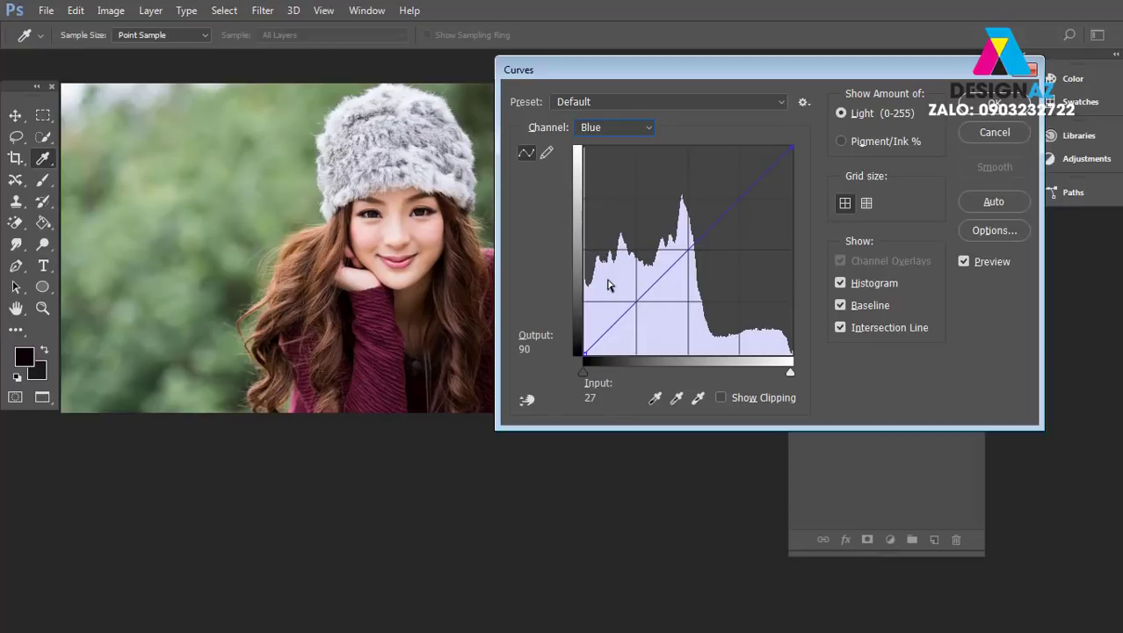
Try a slight S-curve on the RGB channel, mapping input 192 to output 208 and input 72 to output 61.
left_click(688, 250)
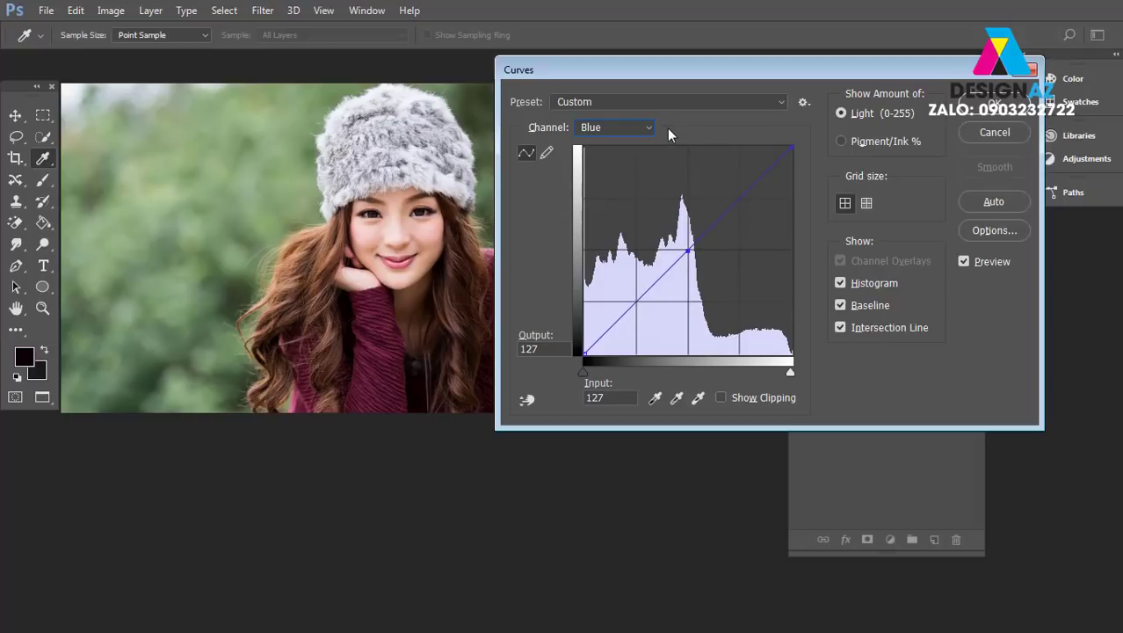
left_click(620, 128)
left_click(615, 142)
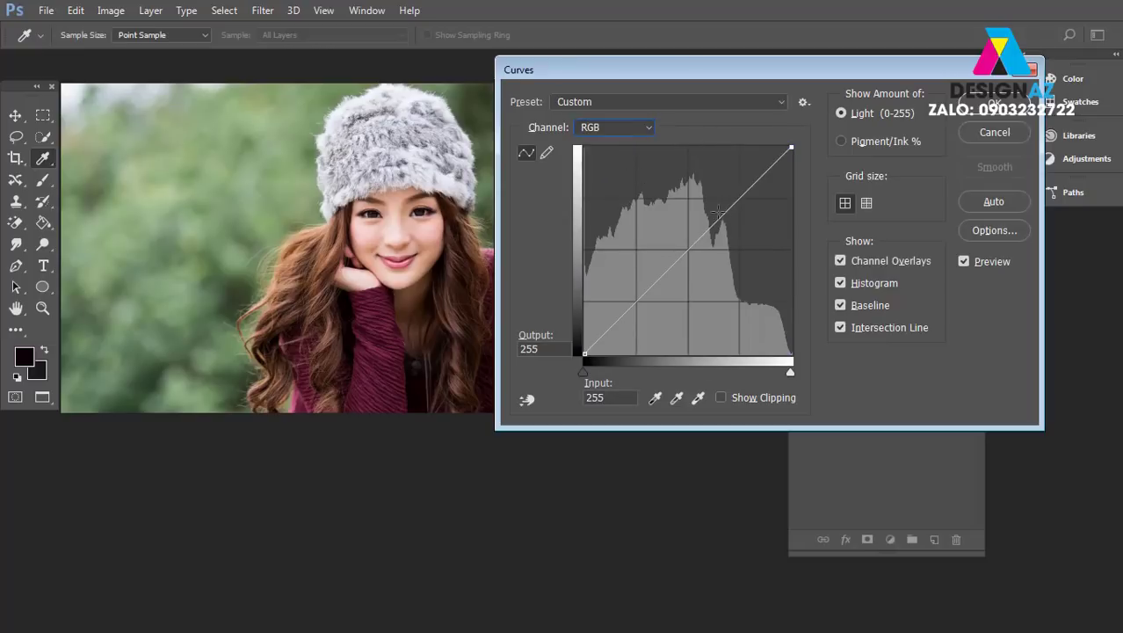
left_click_drag(740, 197, 740, 184)
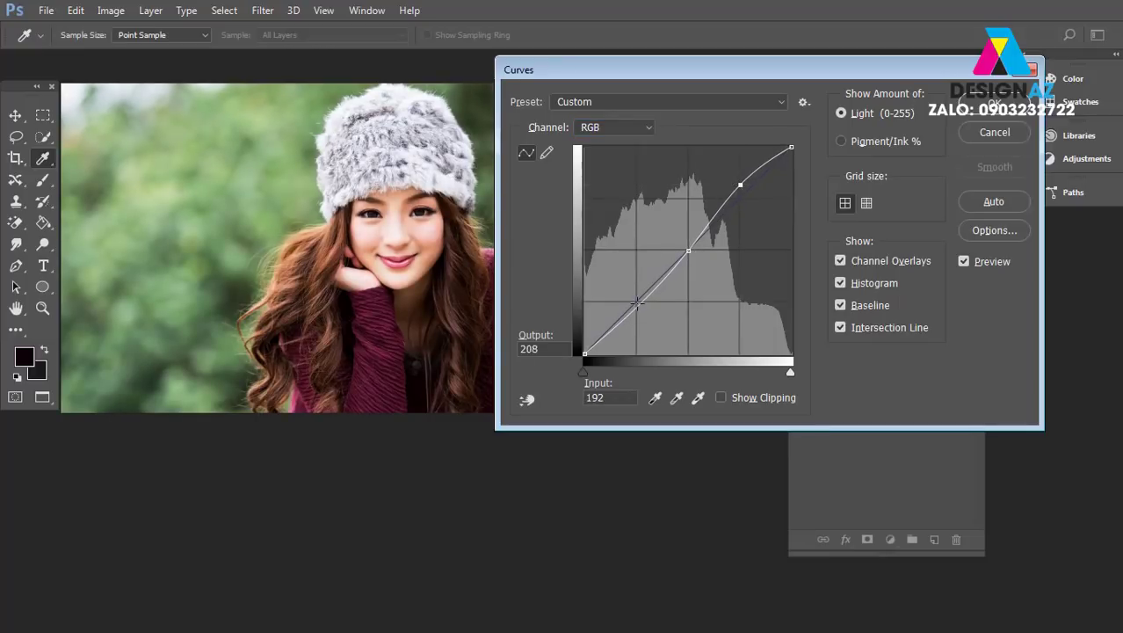
left_click(643, 304)
Compare the portrait with the Curves preview off and on, and reset all the curves.
left_click(962, 262)
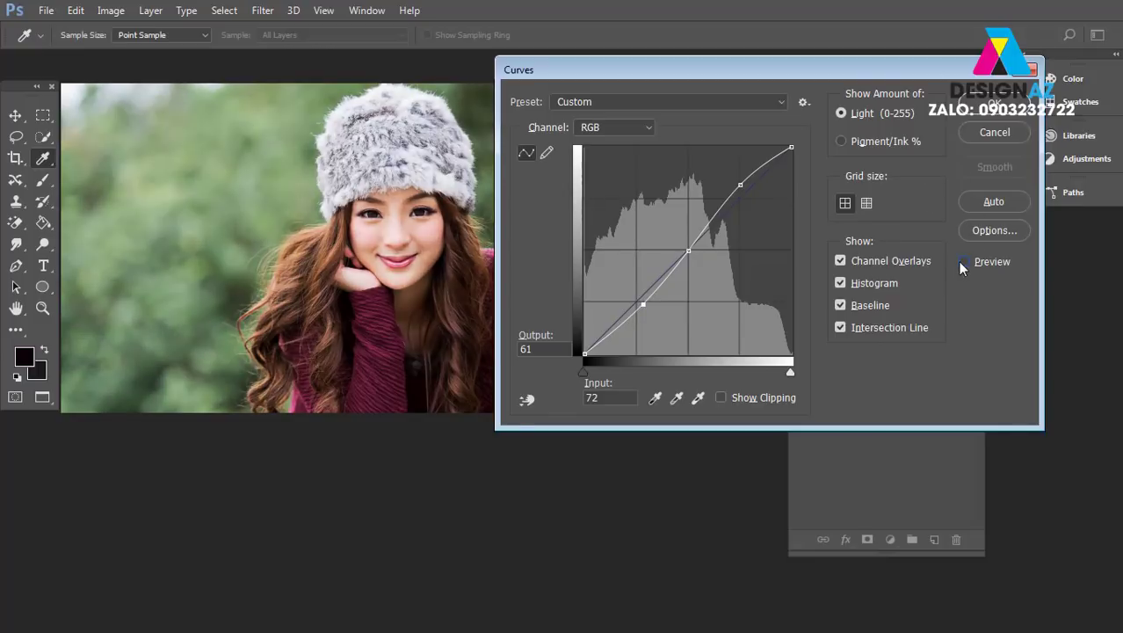
left_click(962, 262)
left_click(962, 262)
left_click(963, 262)
left_click(983, 137, "alt")
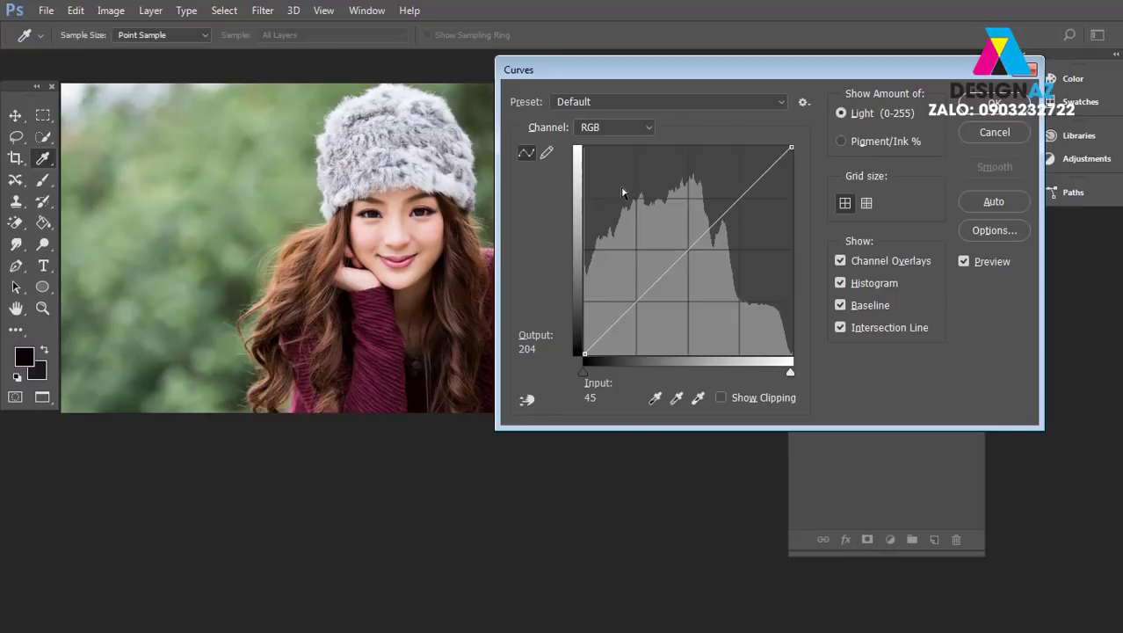
Redraw the Blue channel curve freehand as a nearly horizontal line at mid height and apply the Curves adjustment.
left_click(649, 129)
left_click(606, 178)
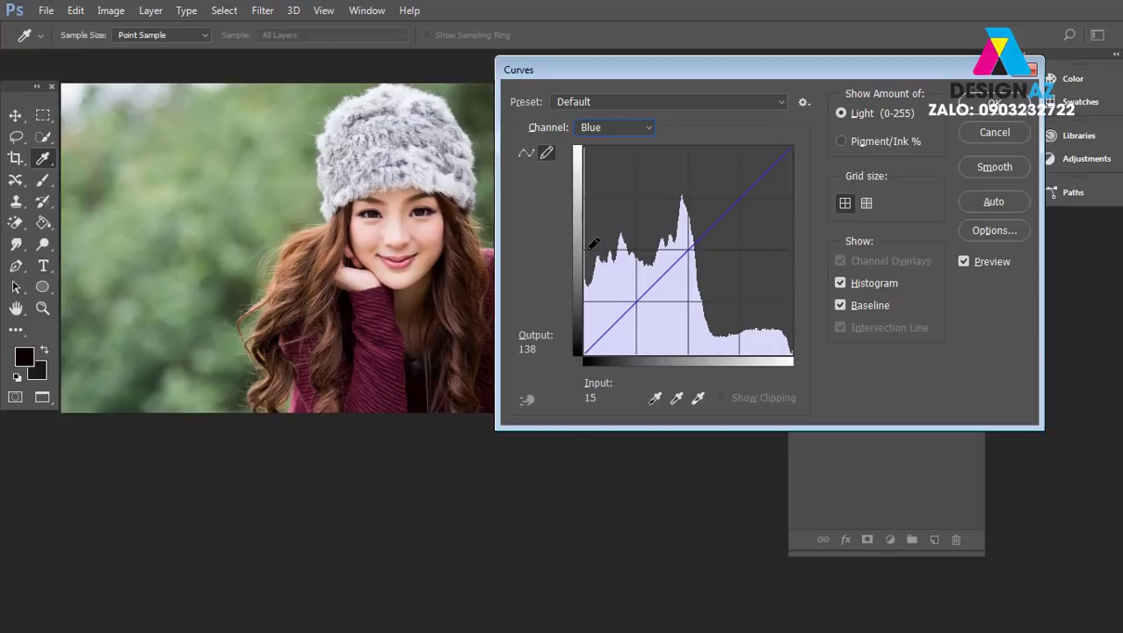
left_click_drag(585, 249, 804, 246)
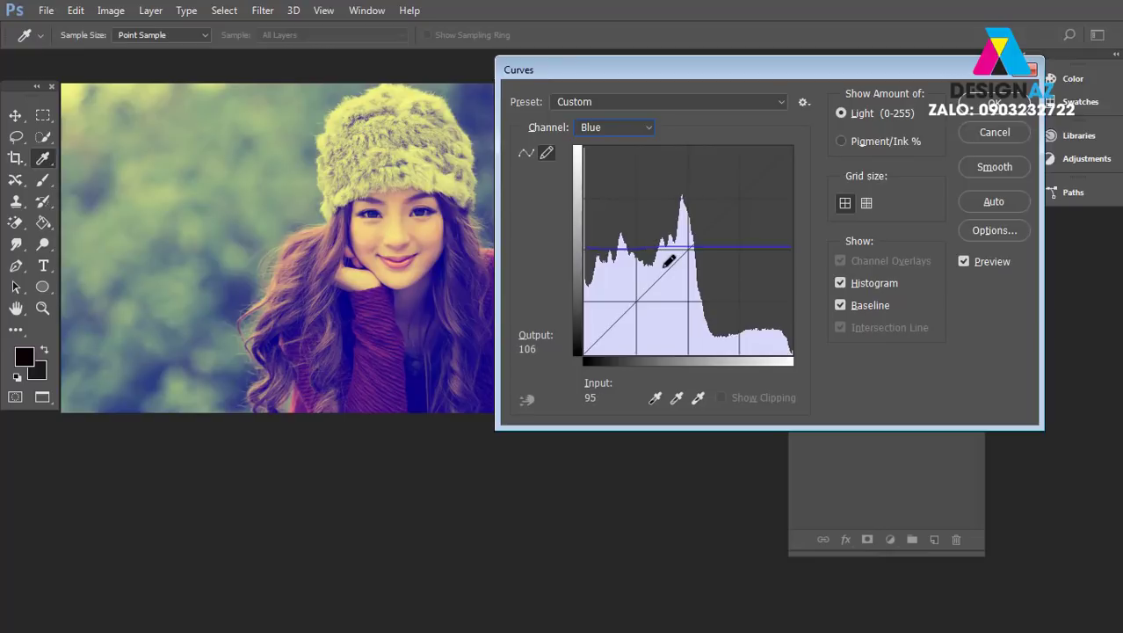
left_click(998, 106)
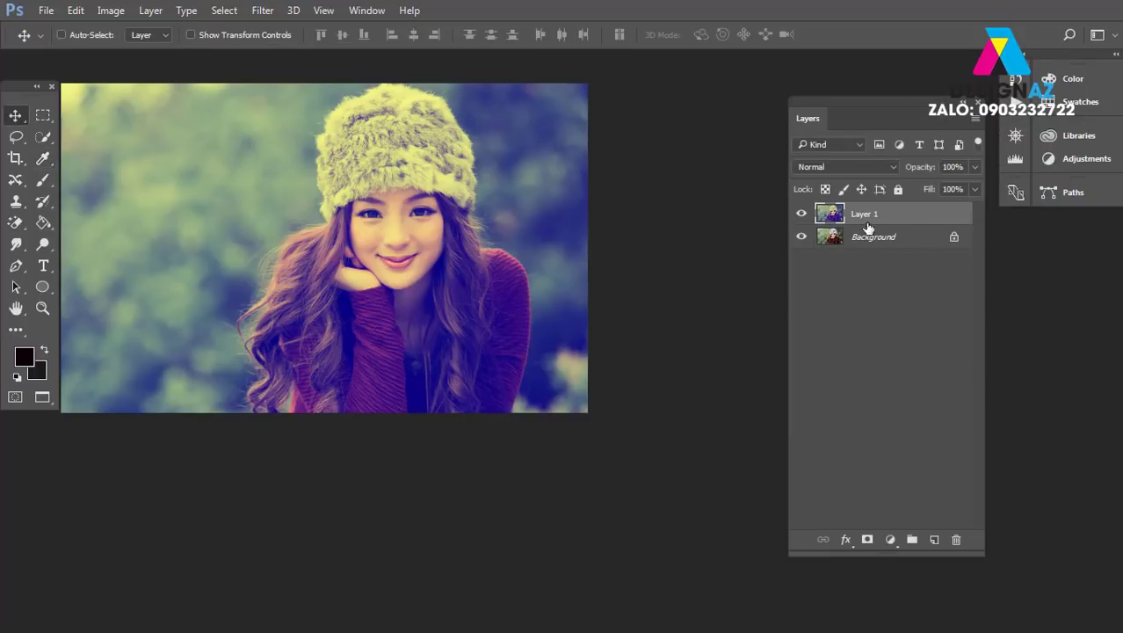
Try the Soft Light blending mode on Layer 1 and compare the portrait with the layer hidden and shown.
left_click(887, 170)
left_click(833, 339)
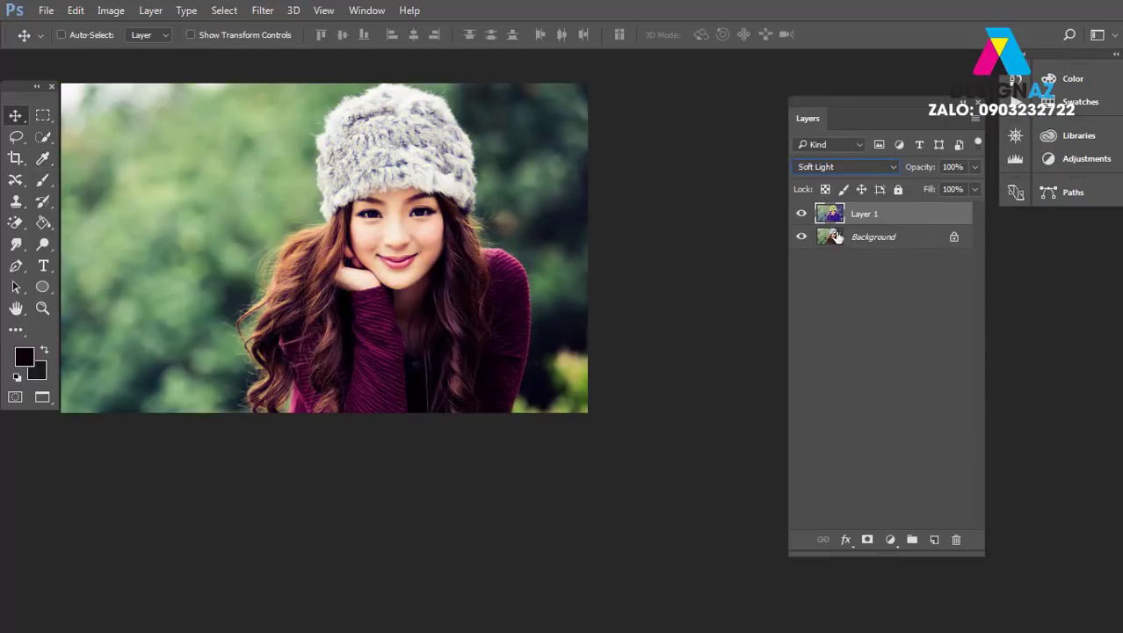
left_click(800, 215)
left_click(800, 214)
left_click(801, 215)
left_click(800, 215)
Switch Layer 1 to Normal, try the Overlay blending mode, and compare the portrait with the layer hidden and shown.
left_click(864, 168)
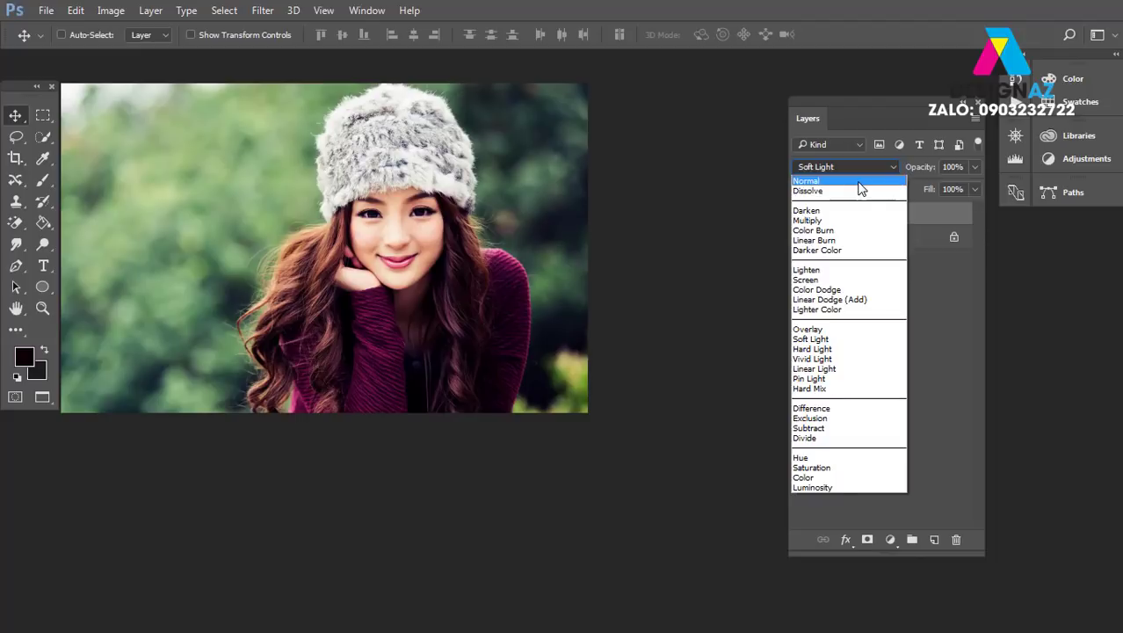
left_click(859, 182)
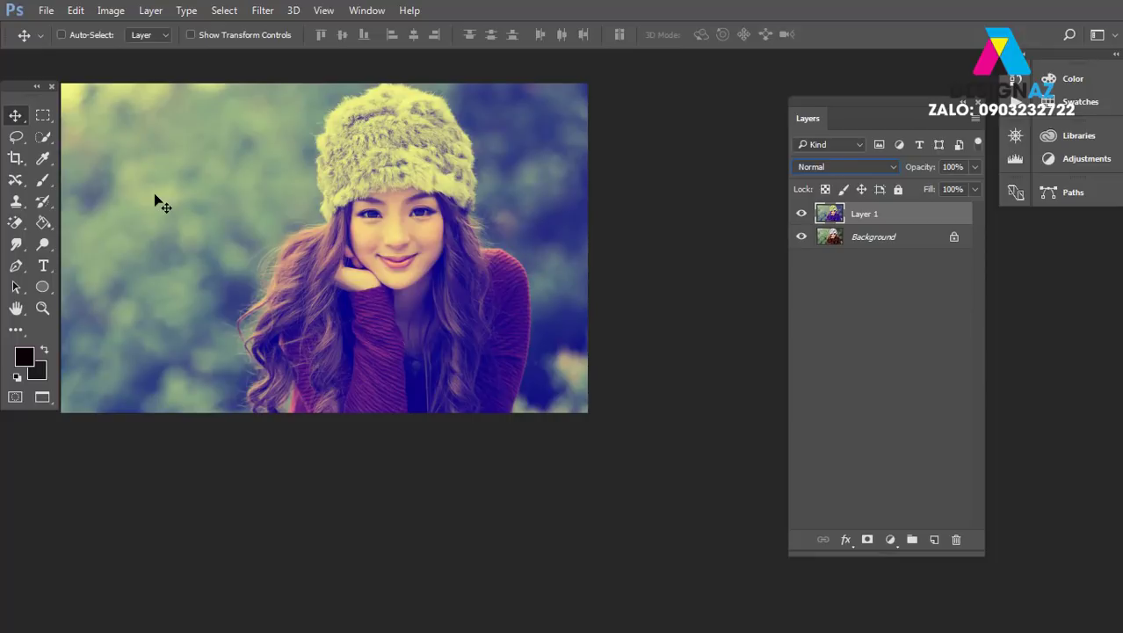
left_click(893, 167)
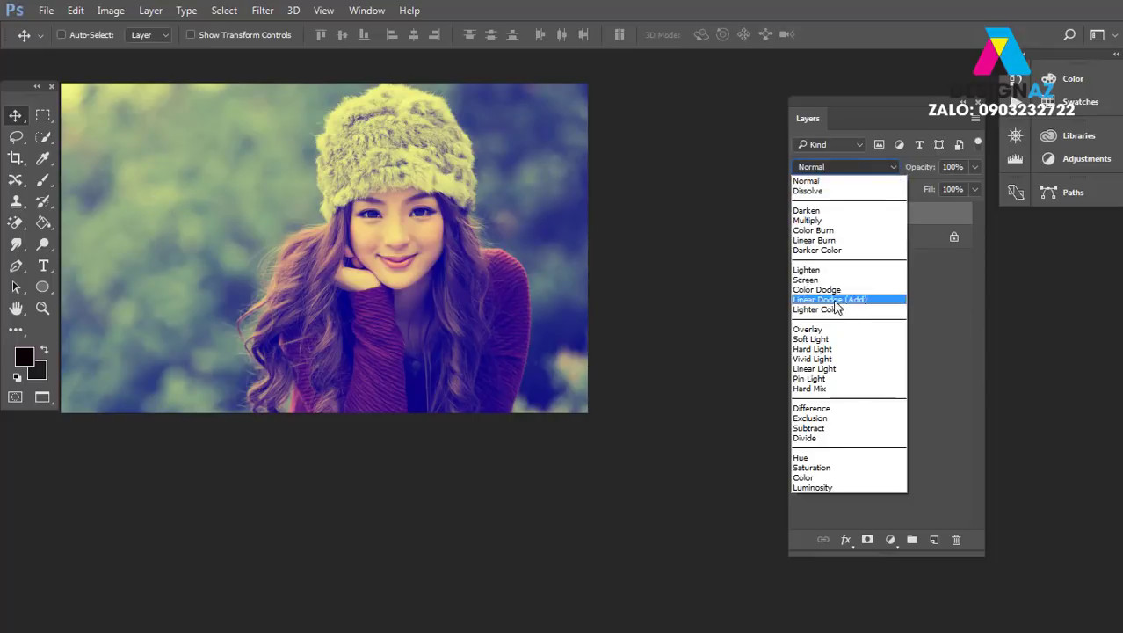
left_click(824, 329)
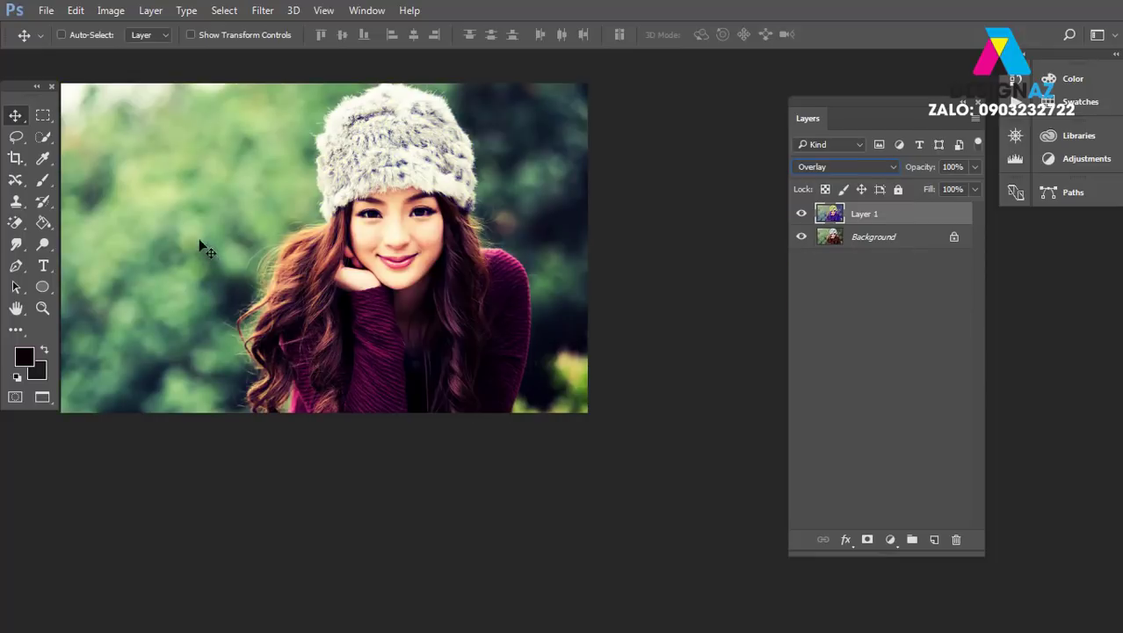
left_click(800, 215)
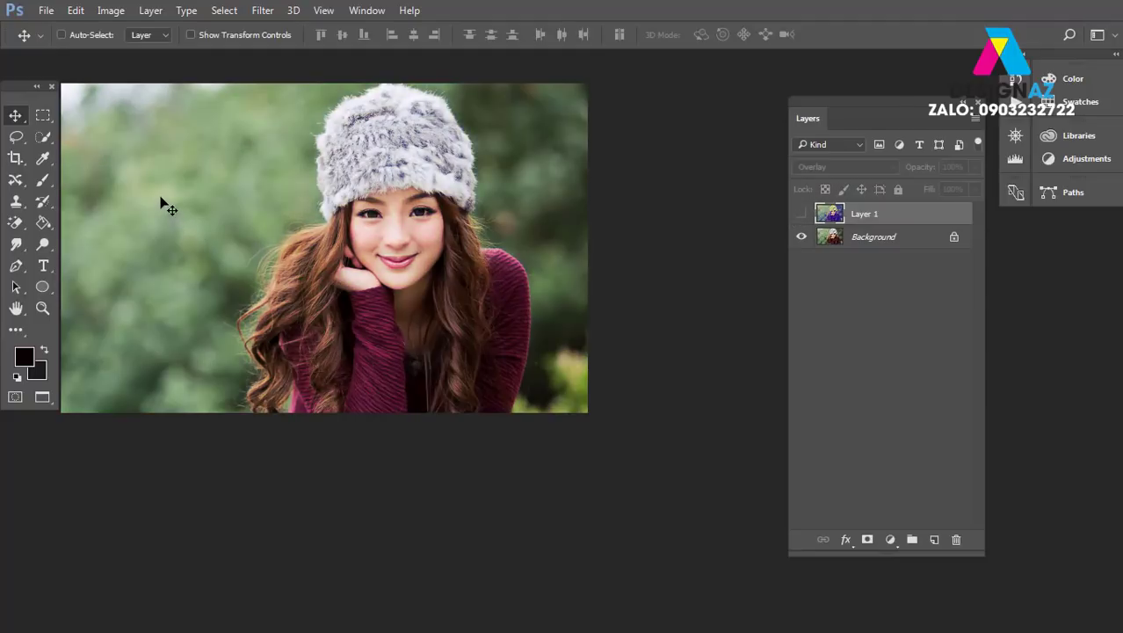
left_click(802, 216)
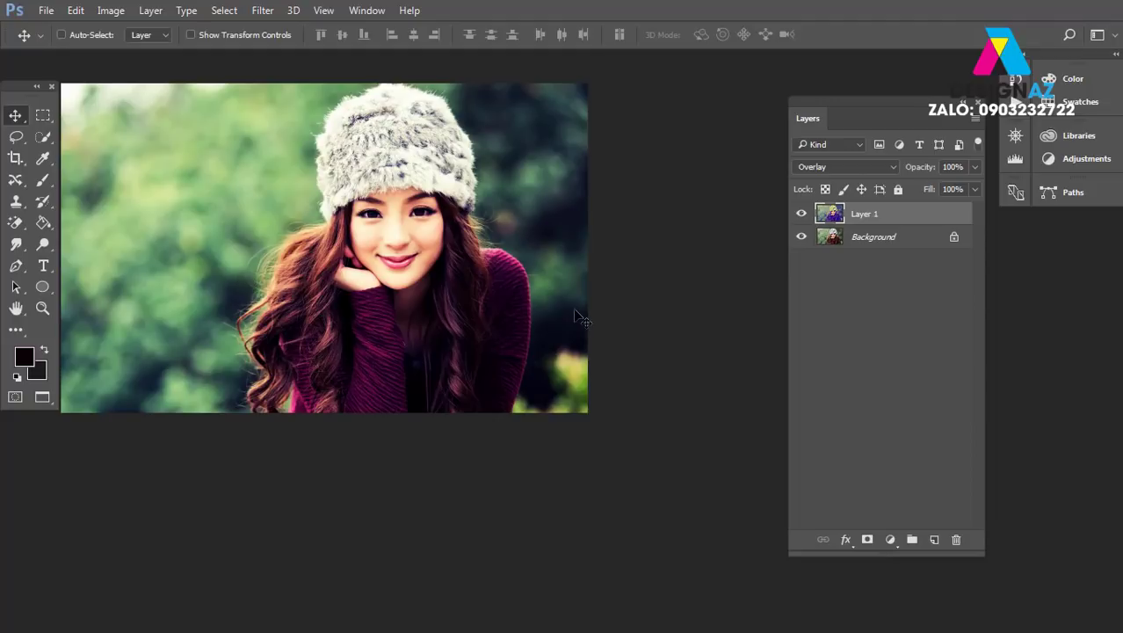
Try the Soft Light blending mode on Layer 1 again and return the layer to Normal.
left_click(860, 166)
left_click(799, 338)
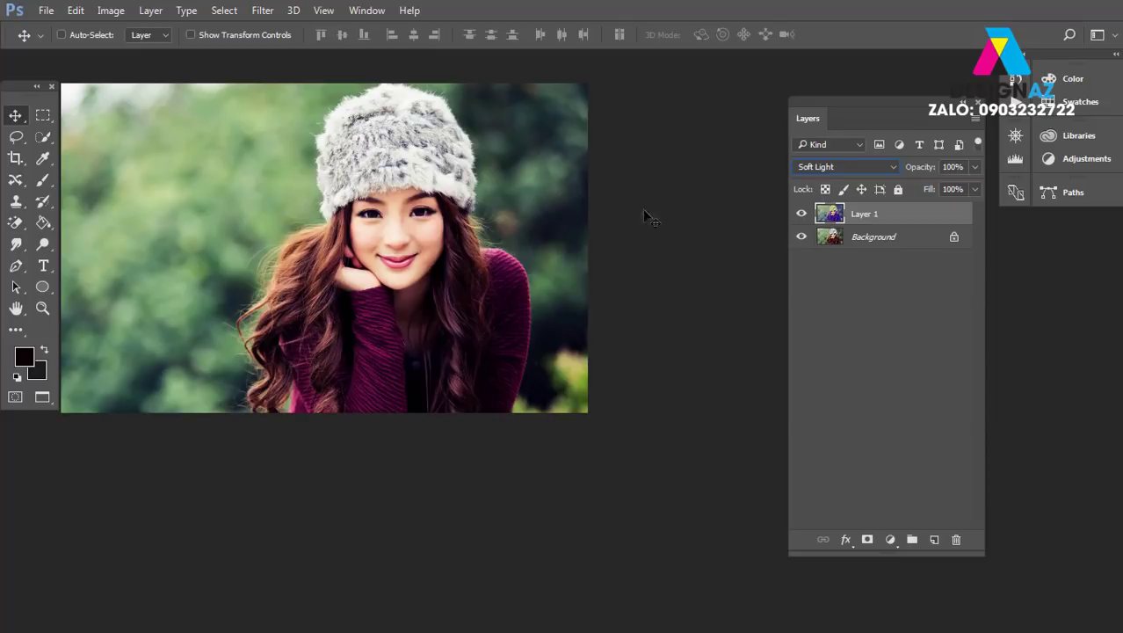
left_click(890, 167)
scroll(890, 176, "up", 3)
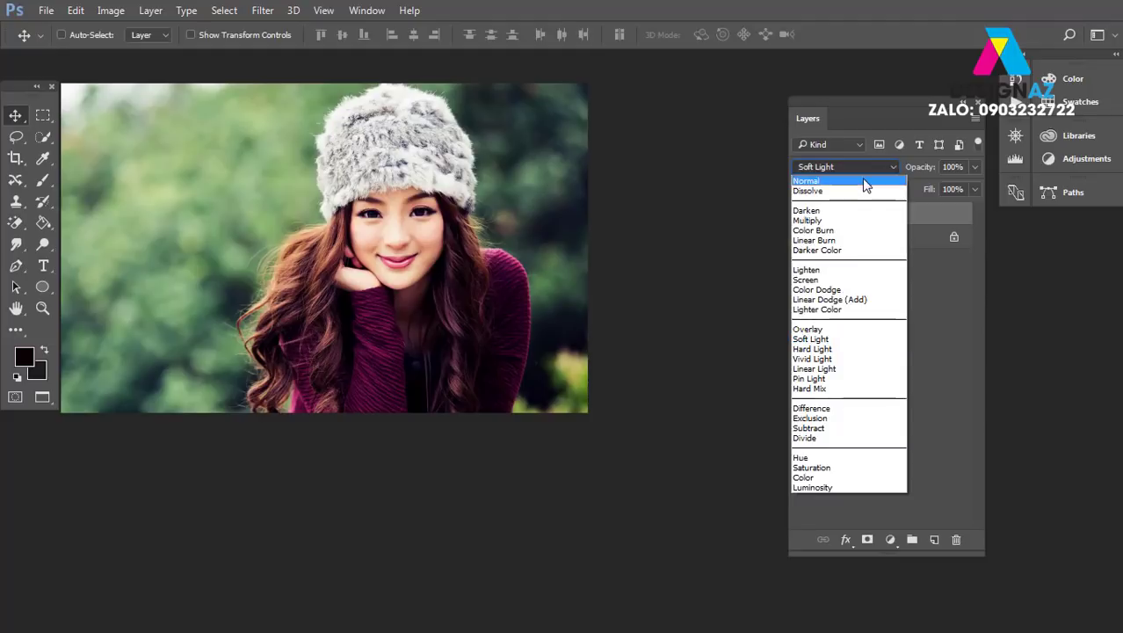
left_click(862, 177)
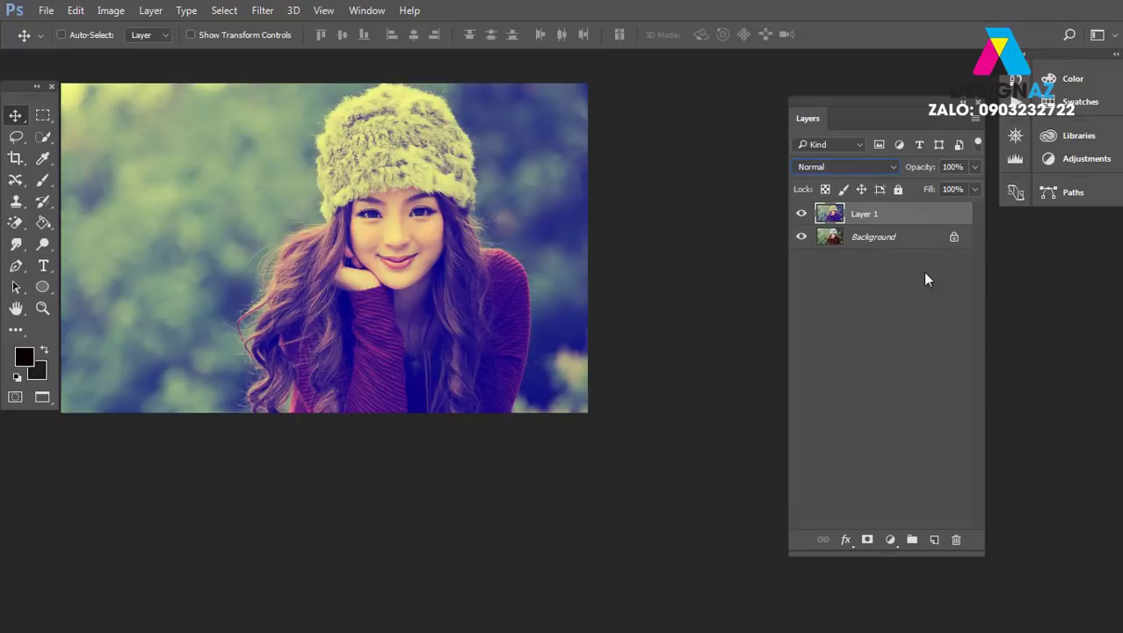
Set Layer 1's fill to 45% and compare the portrait with the layer hidden and shown.
left_click(973, 191)
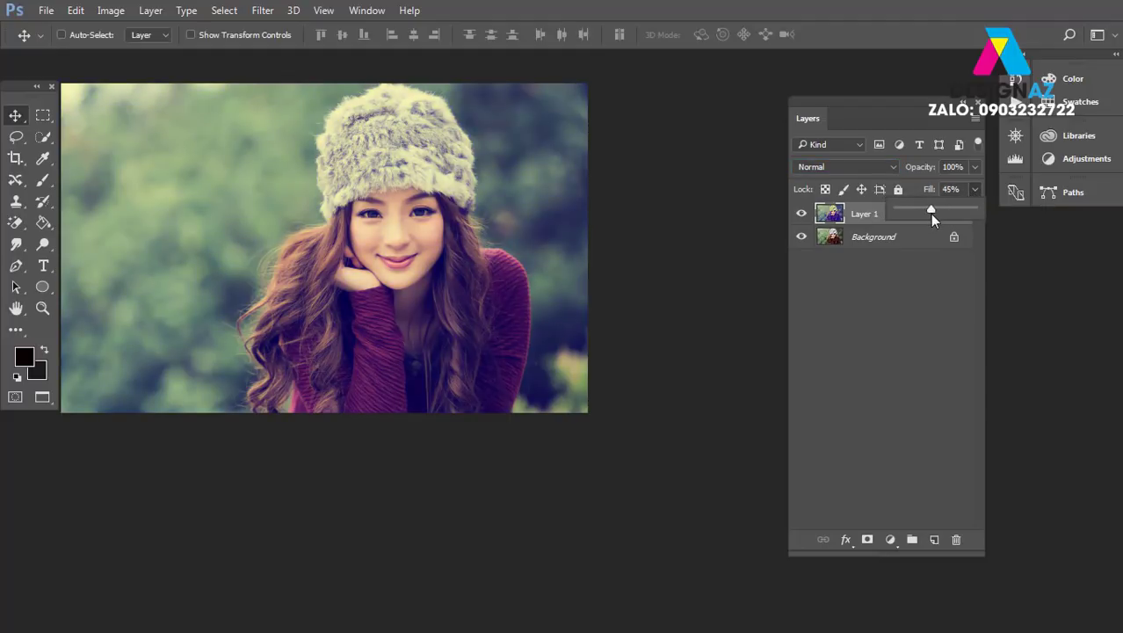
left_click(802, 213)
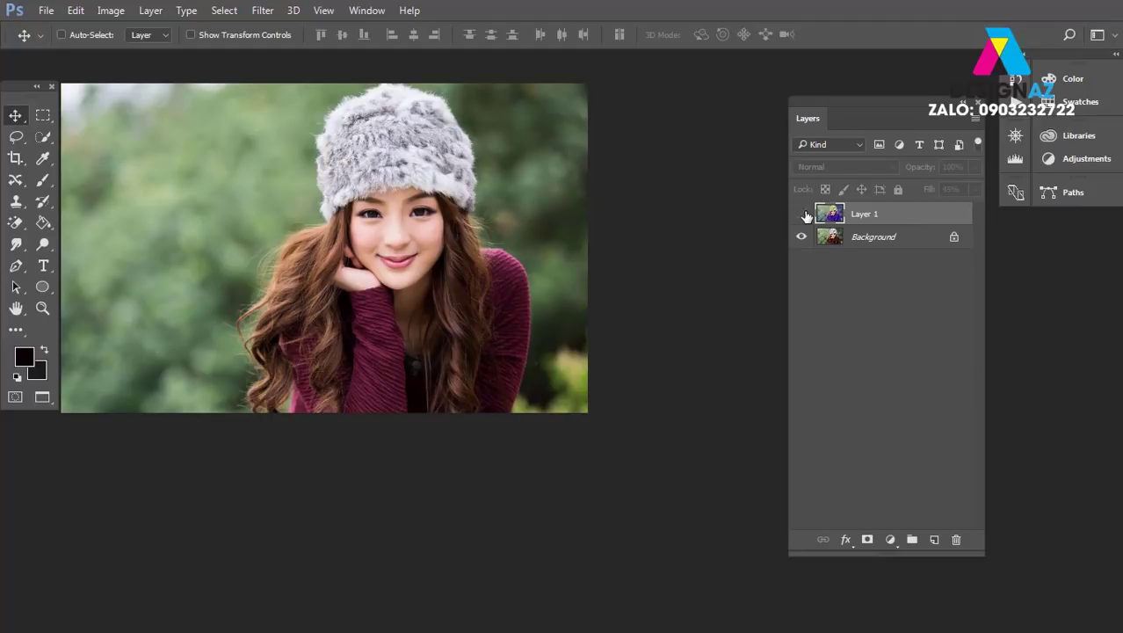
left_click(802, 214)
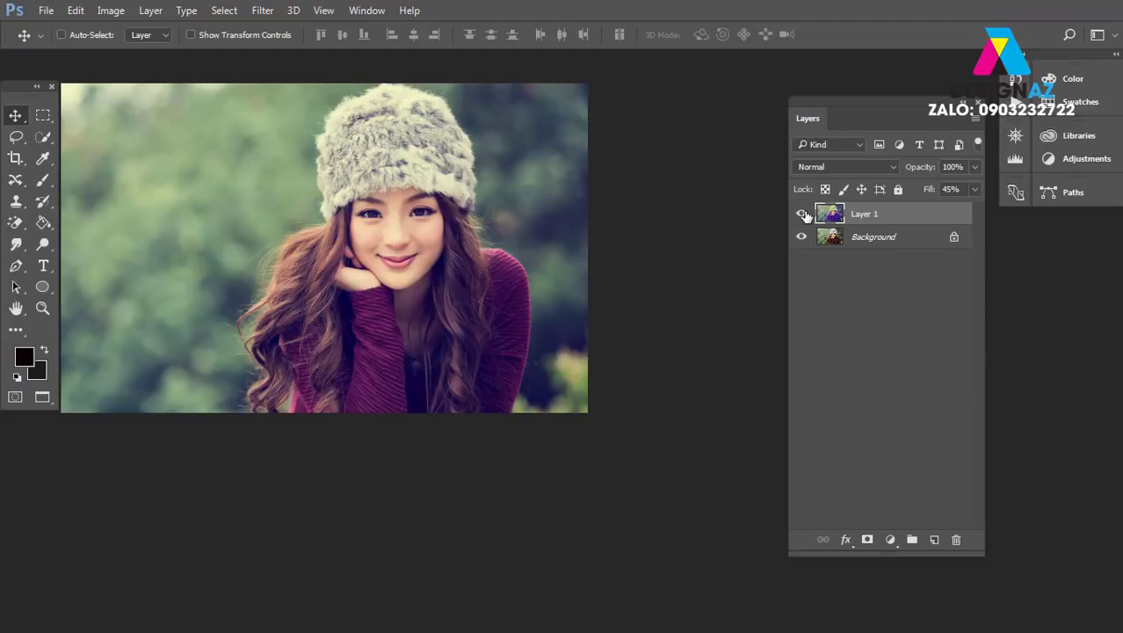
Shift Layer 1 out of alignment with the portrait, and replace it with a duplicate of the Background layer.
left_click_drag(477, 208, 468, 208)
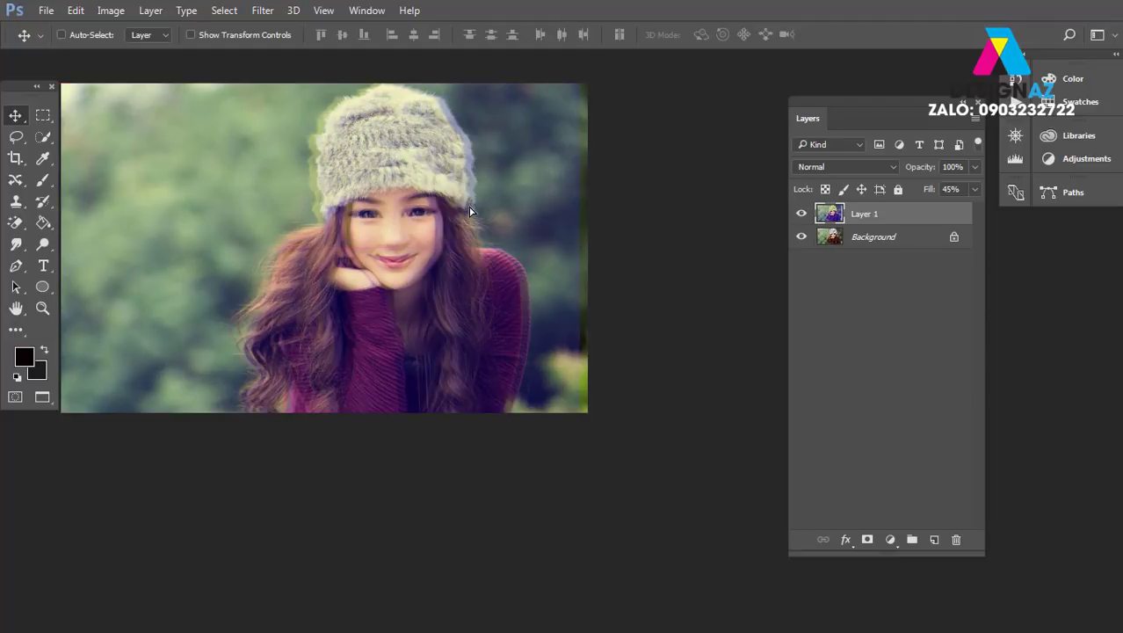
left_click_drag(502, 265, 534, 280)
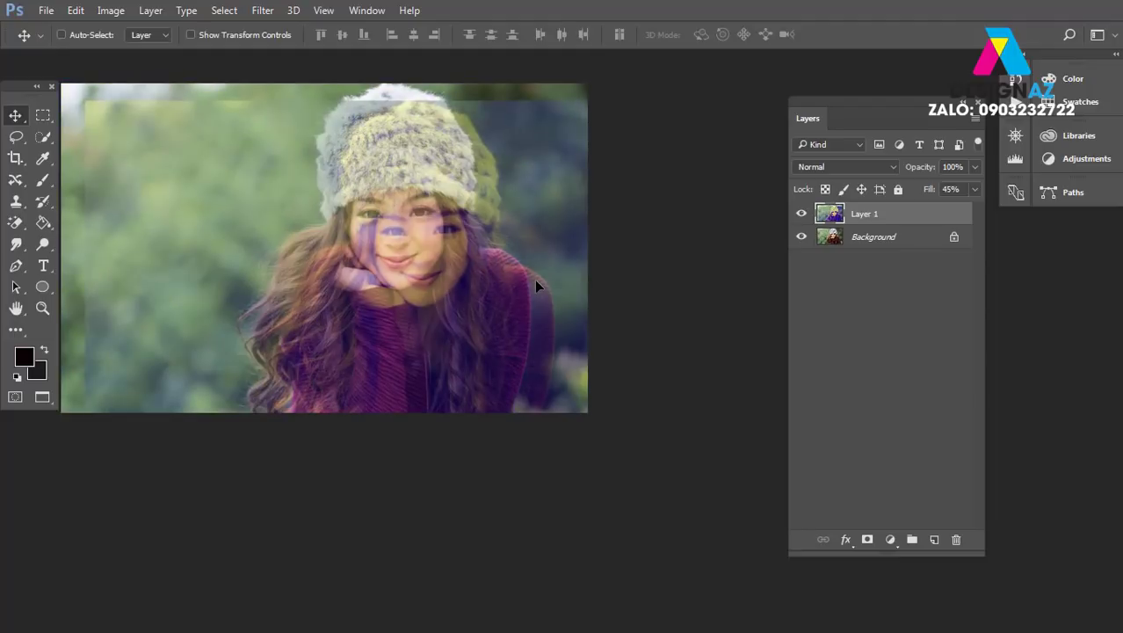
key("Delete")
left_click_drag(884, 223, 937, 543)
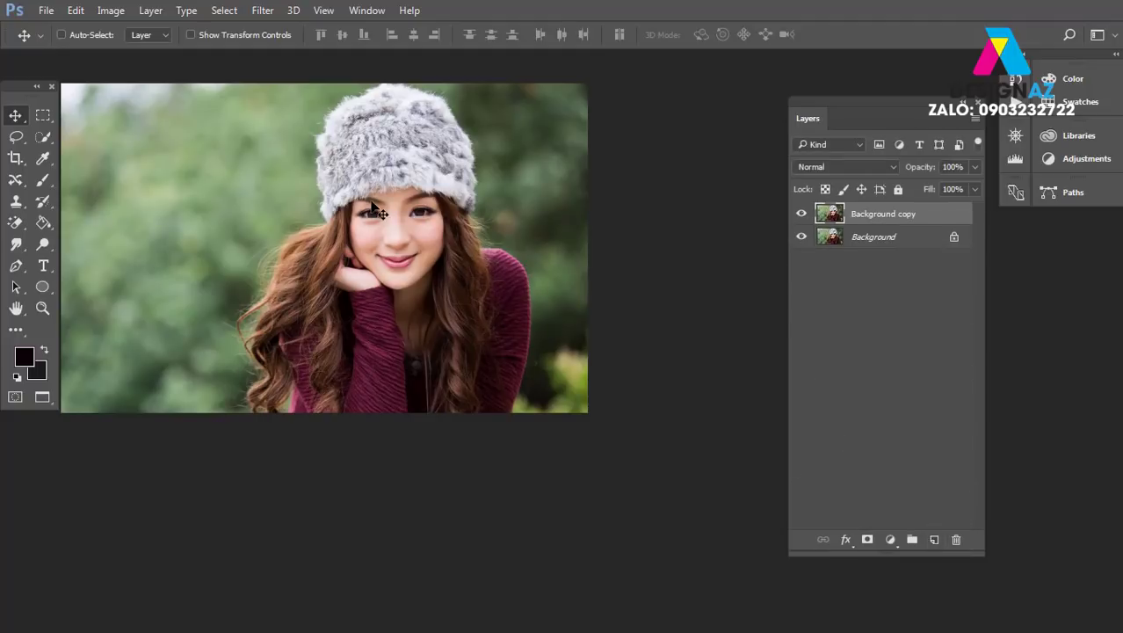
Start a point-based Curves adjustment on Background copy and sample the green backdrop on the image to add an RGB curve point at 153.
left_click(110, 11)
mouse_move(162, 58)
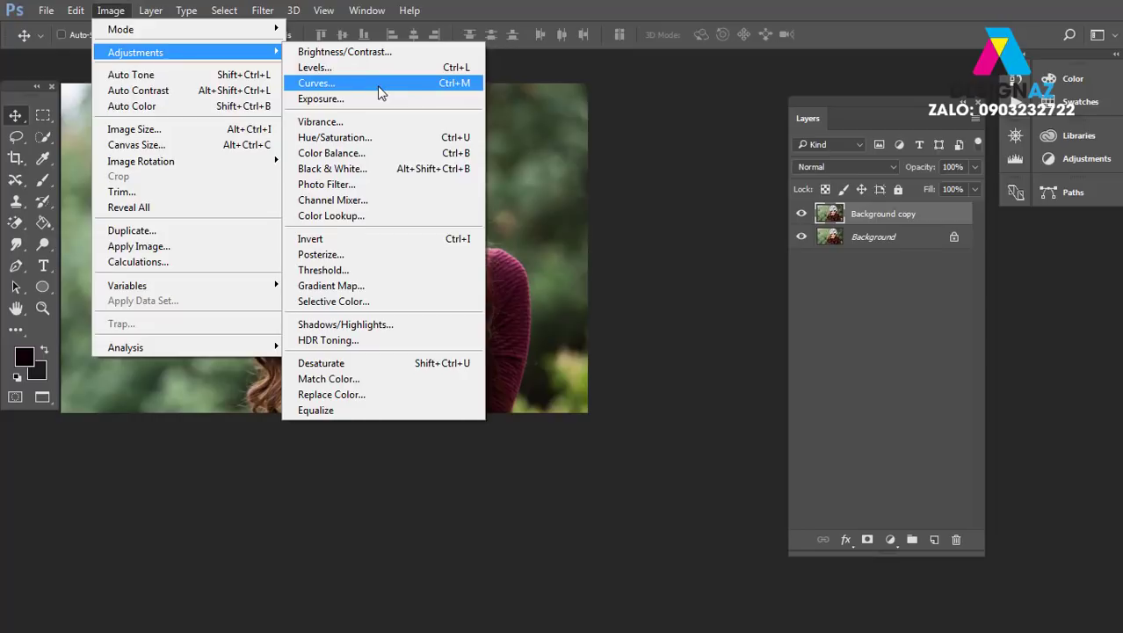
left_click(381, 93)
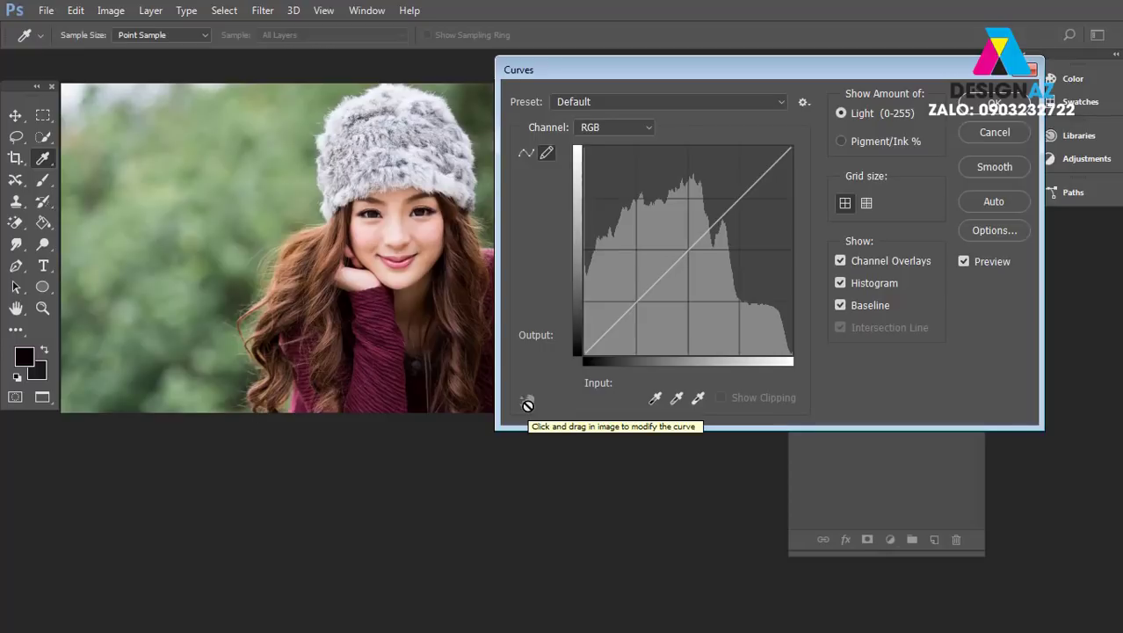
left_click(525, 152)
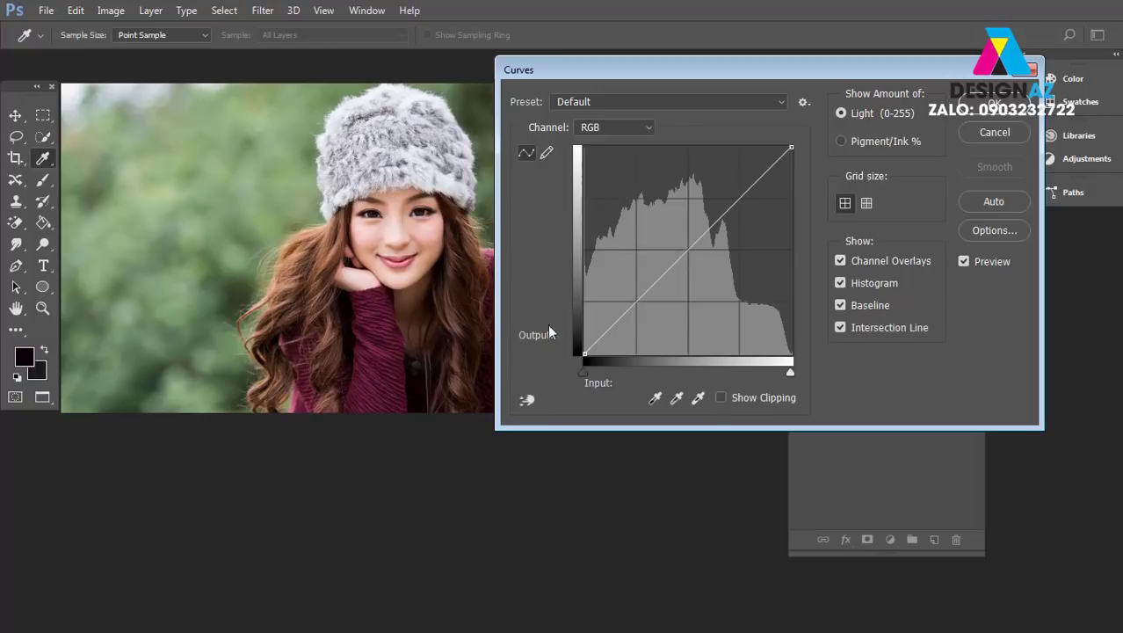
left_click(528, 400)
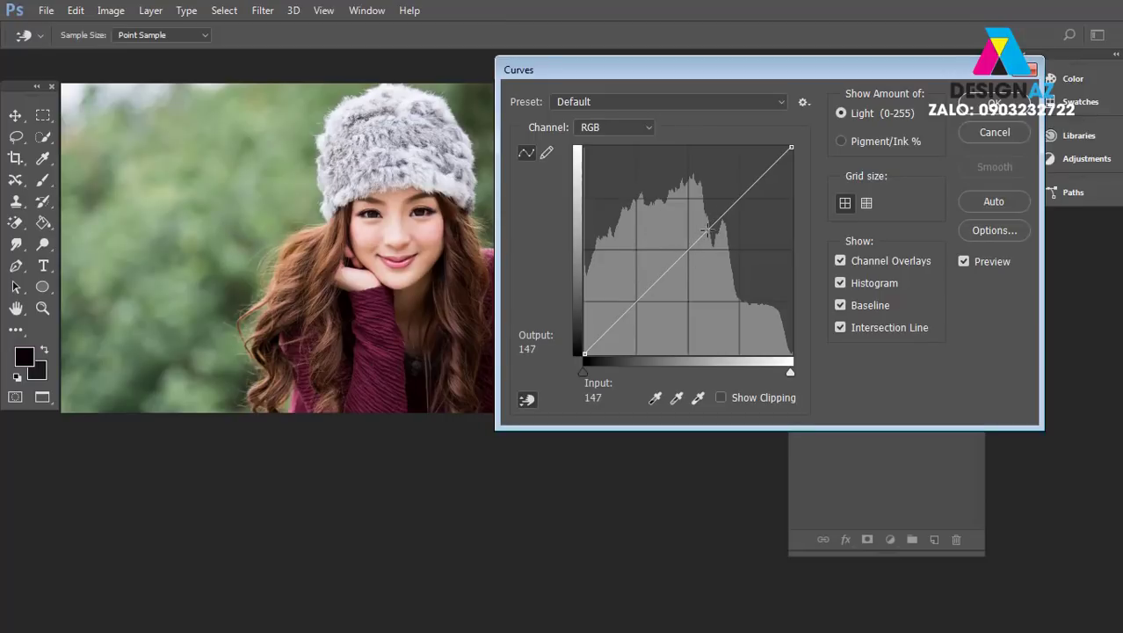
left_click(264, 216)
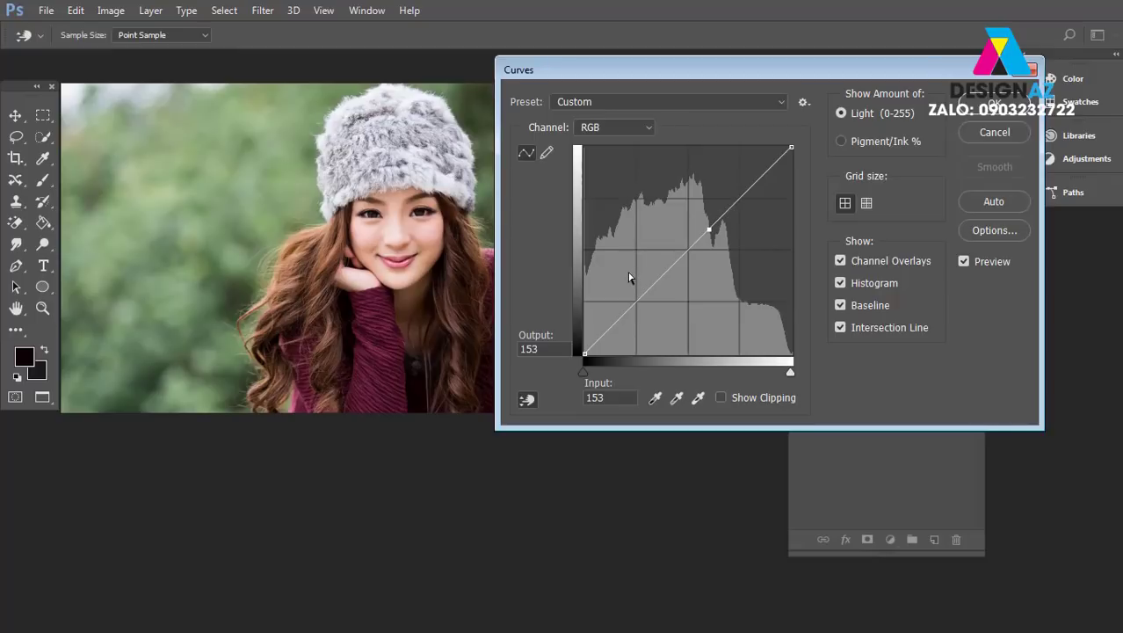
Try extra highlight points on the RGB curve, including input 198 mapped to output 211, and remove them.
left_click_drag(746, 191, 745, 182)
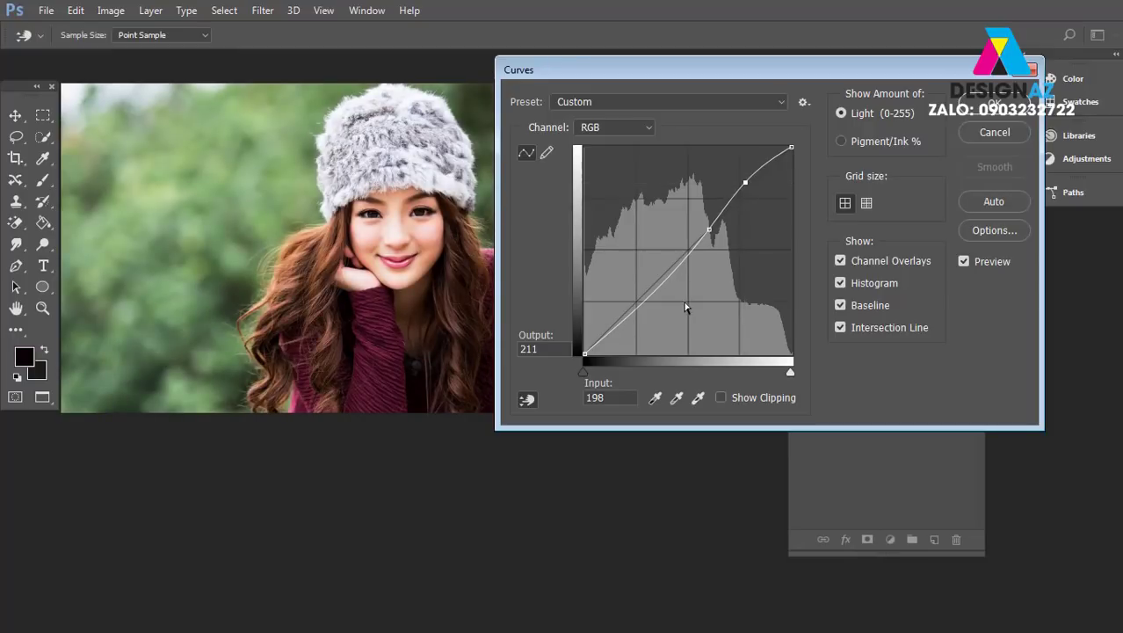
key("Delete")
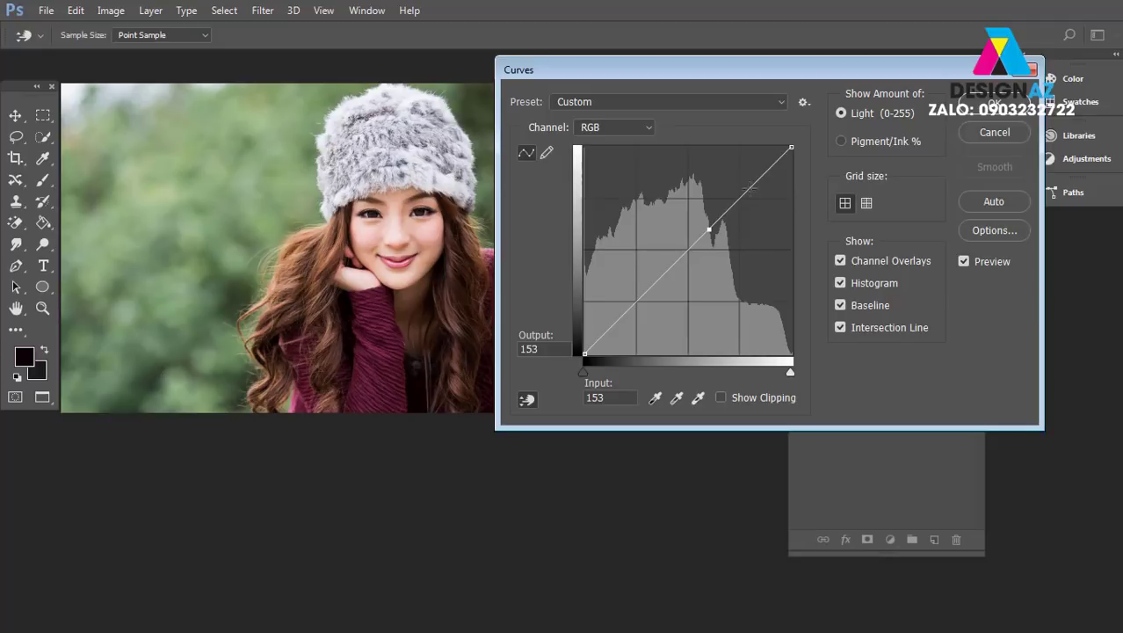
left_click(736, 201)
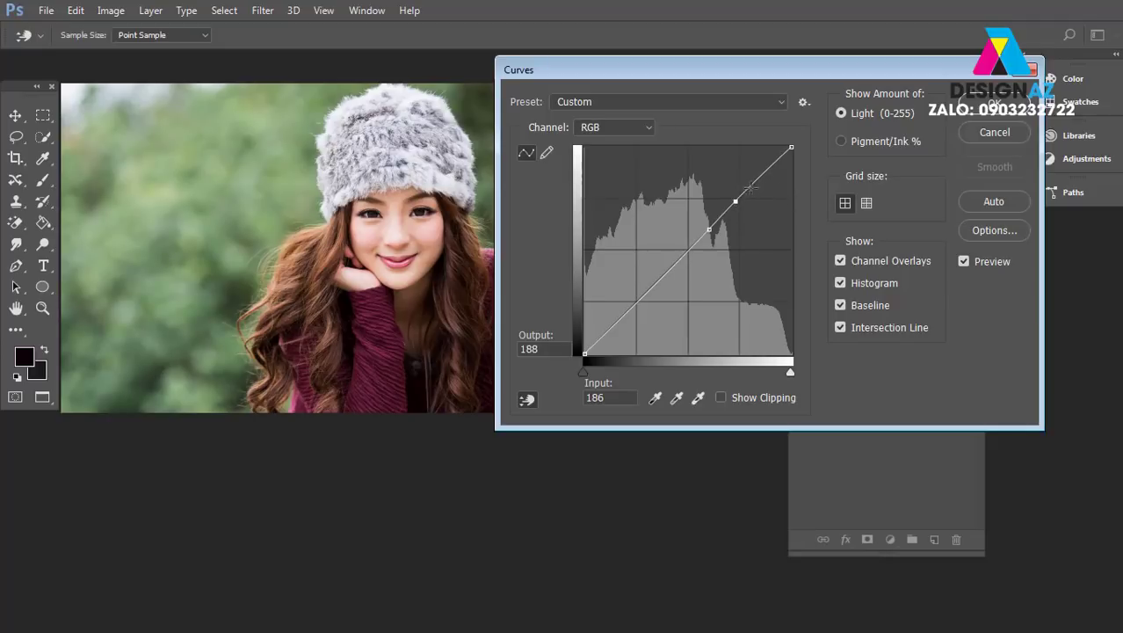
key("Delete")
Add highlight and midtone anchor points along the RGB curve, including input 185 at output 183 and input 114 at output 117.
left_click(735, 206)
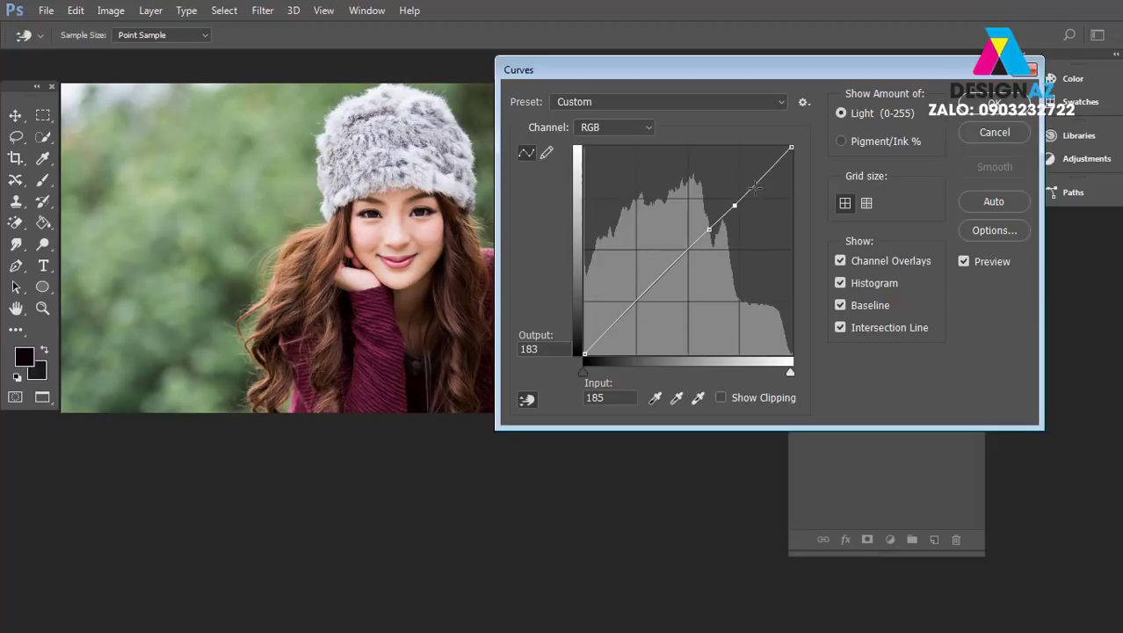
left_click(751, 188)
left_click(689, 253)
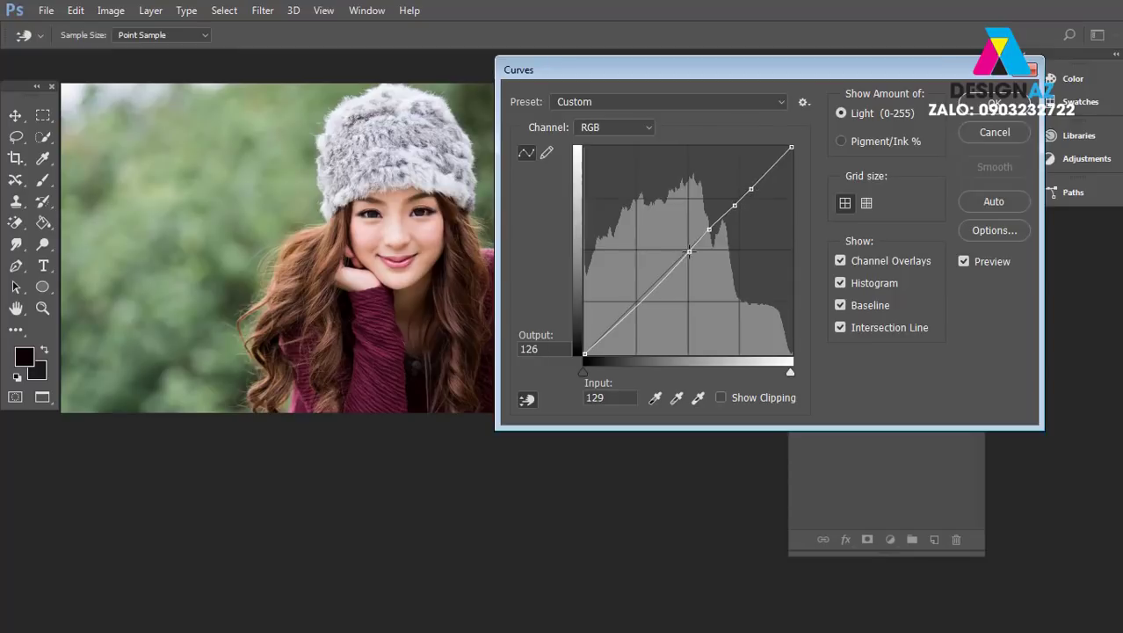
key("ctrl+z")
left_click(677, 259)
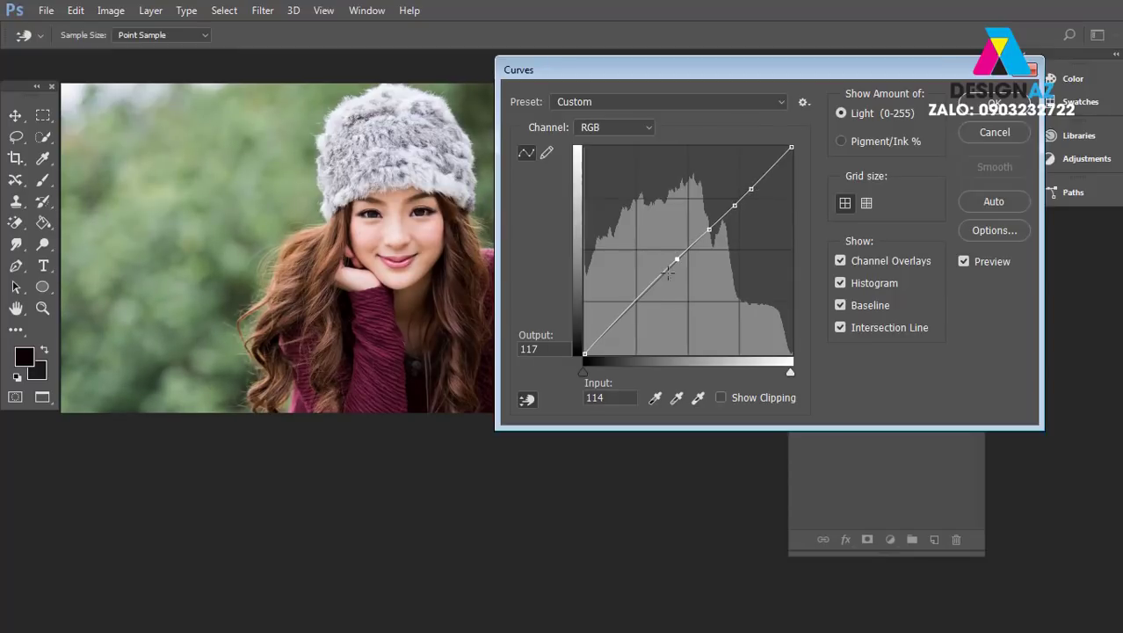
left_click(646, 290)
Raise the sampled midtone point to map input 147 to output 162, and compare the portrait with the Curves preview off and on.
left_click_drag(709, 230, 704, 222)
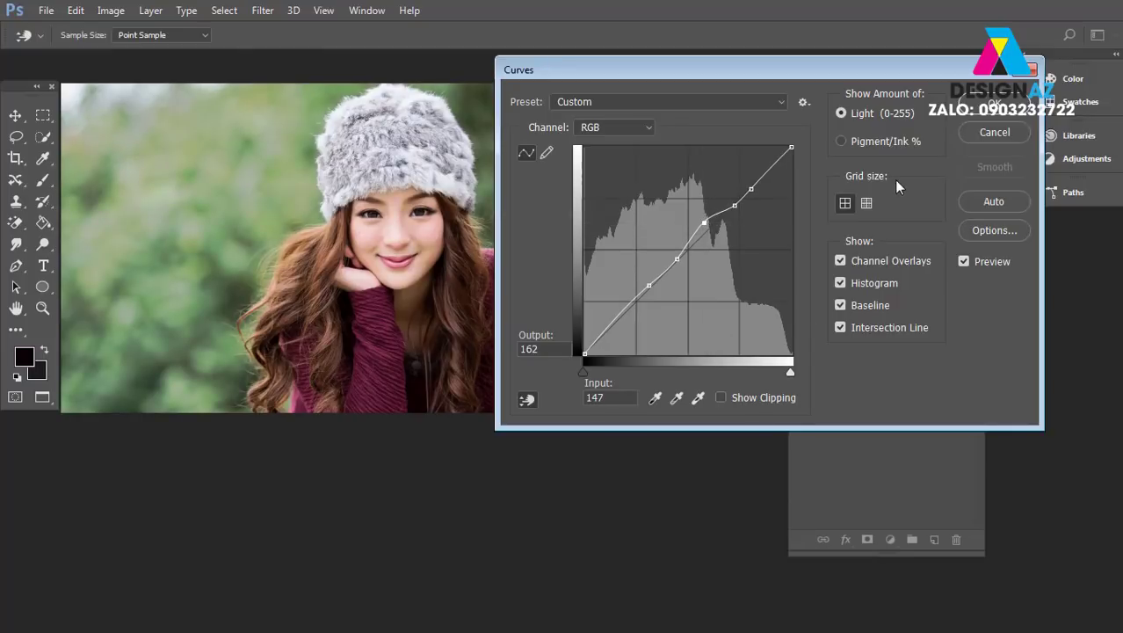
left_click(960, 263)
left_click(961, 263)
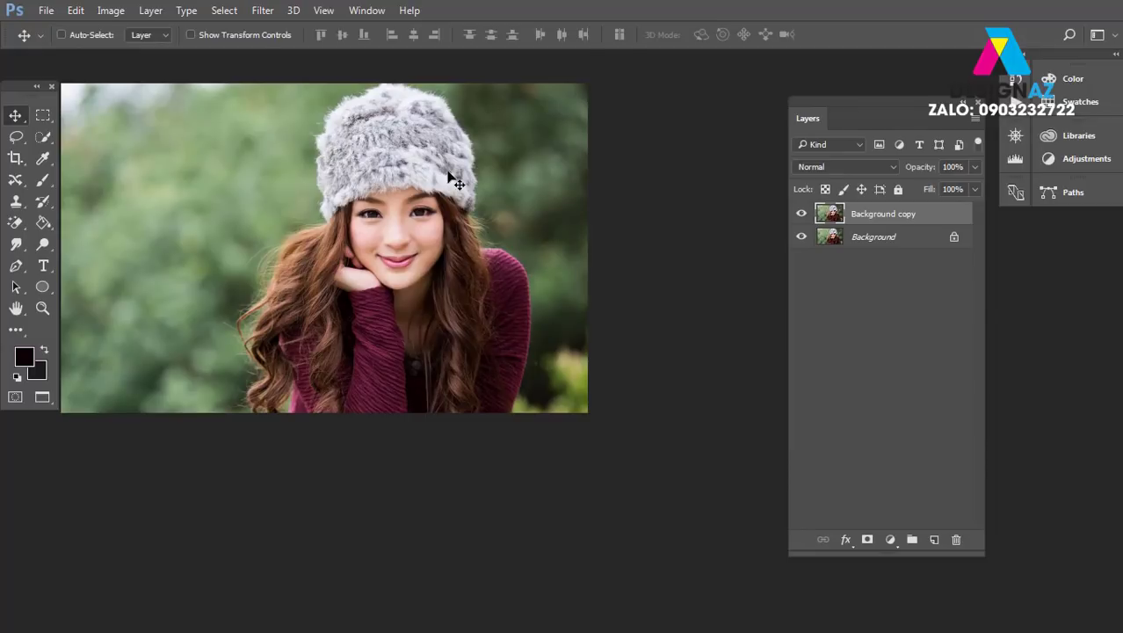
left_click(116, 10)
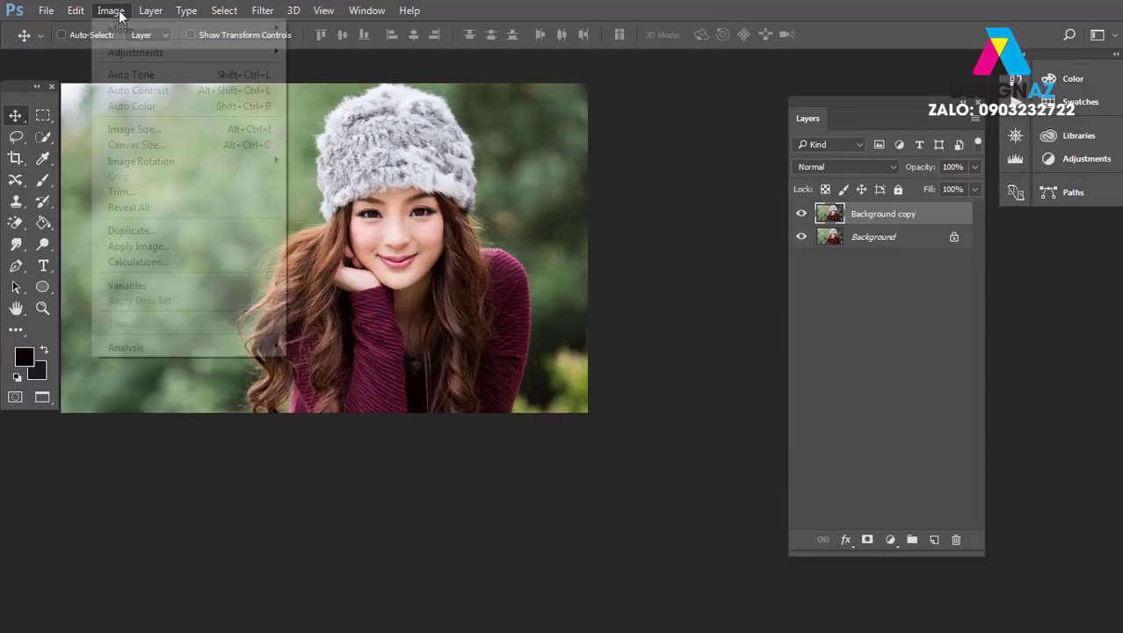
mouse_move(182, 54)
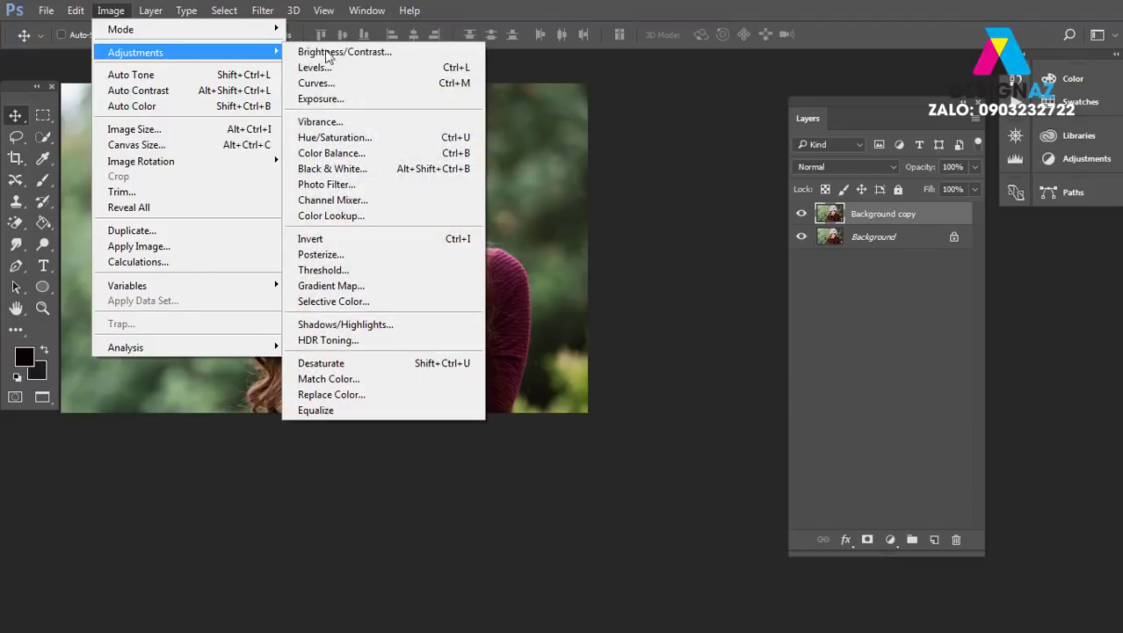
left_click(682, 180)
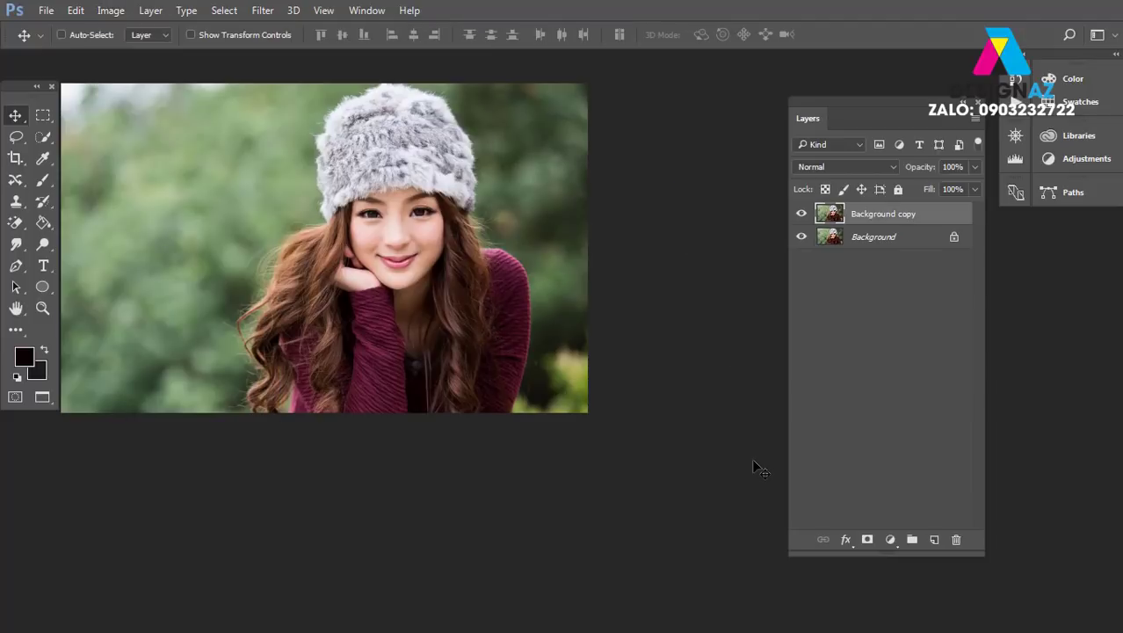